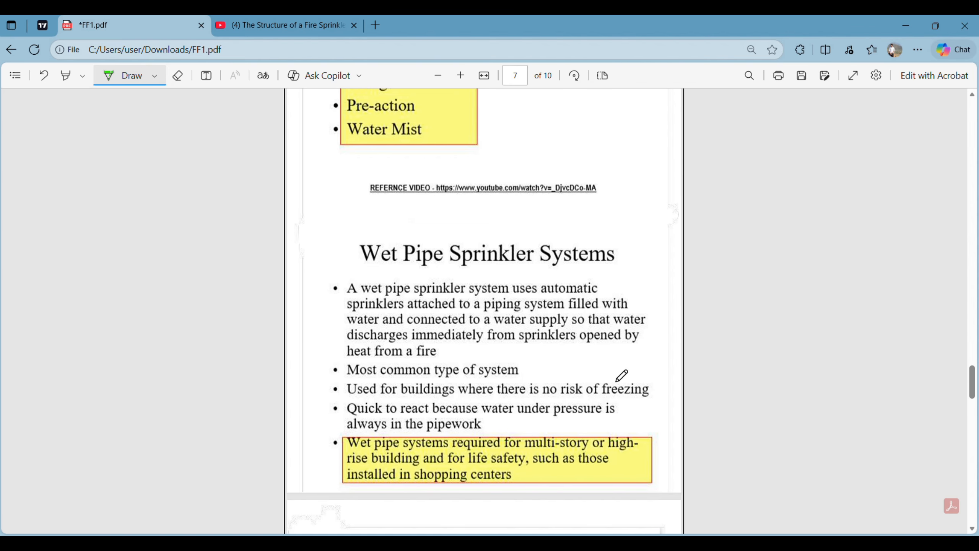
# Step: Scroll FF1.pdf in Edge past the Wet Pipe Sprinkler Systems notes to the Dry Pipe page
pyautogui.scroll(-2, 622, 374)
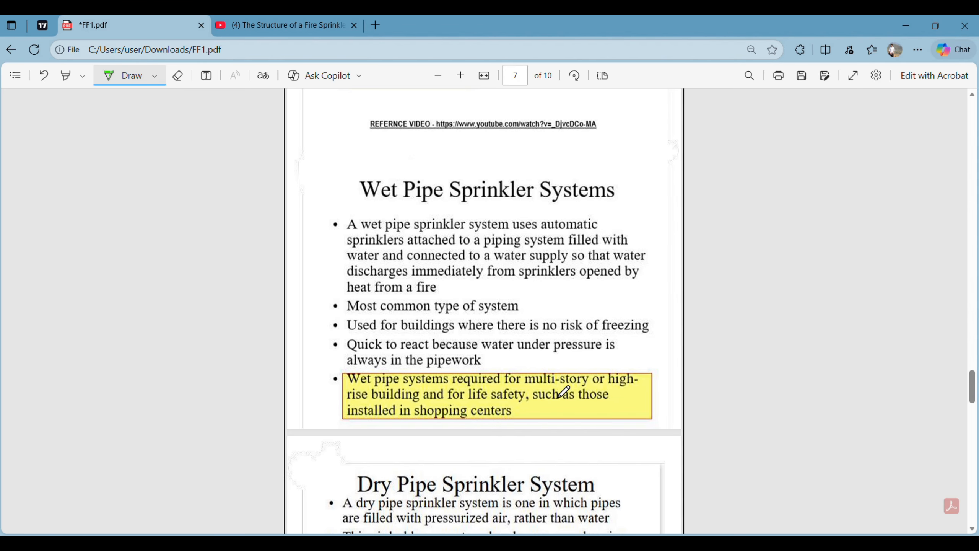
pyautogui.scroll(-5, 514, 394)
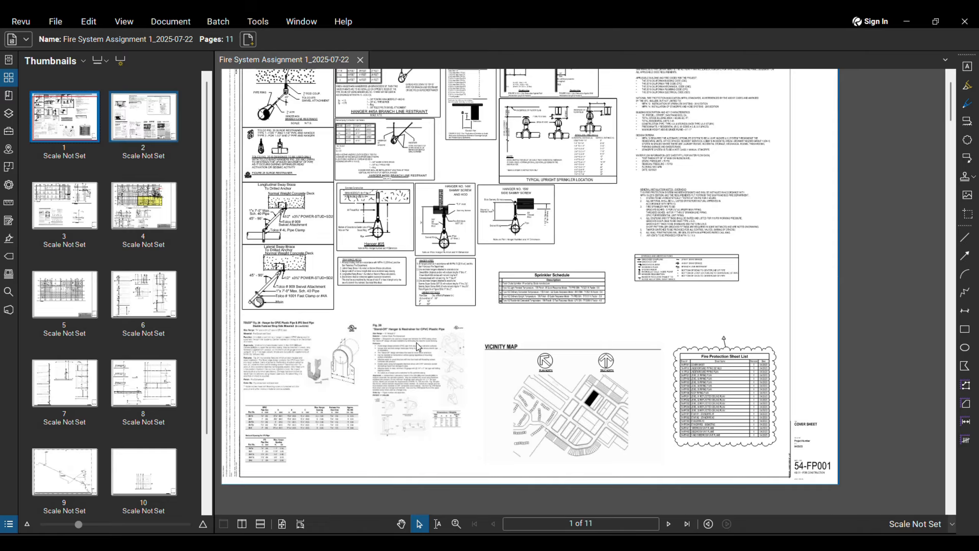
# Step: Zoom around the cover sheet, jump to the last page and back, then advance to page 2
pyautogui.scroll(3, 510, 359)
pyautogui.scroll(-2, 510, 327)
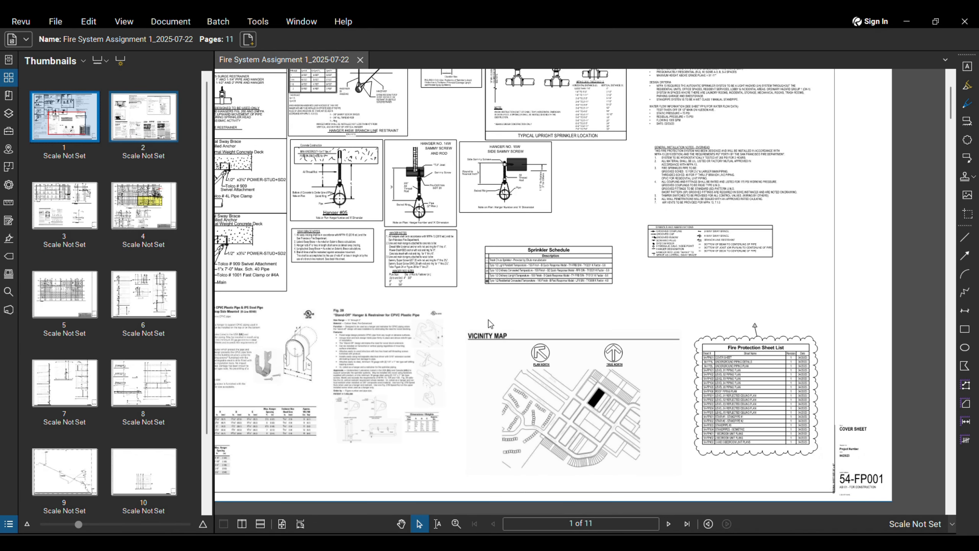
pyautogui.scroll(-3, 490, 323)
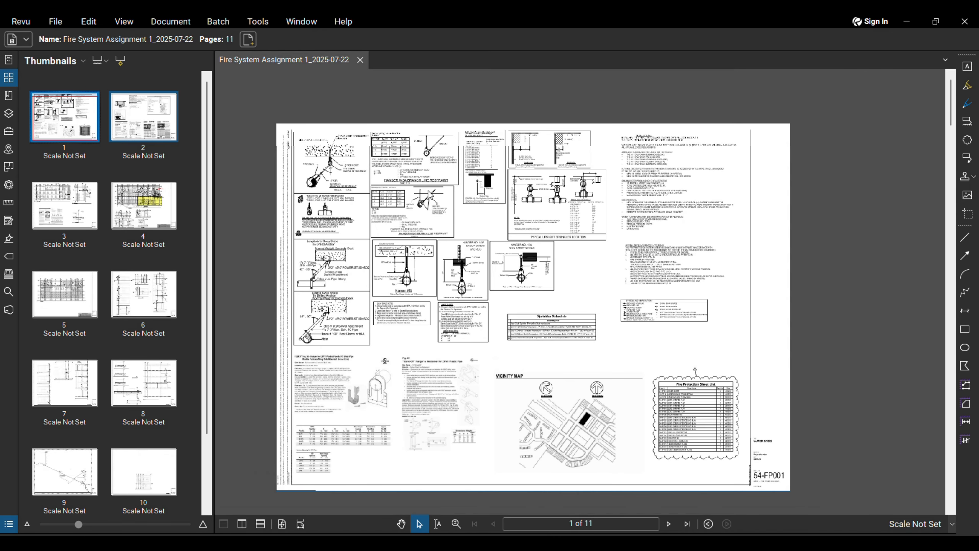
pyautogui.click(679, 523)
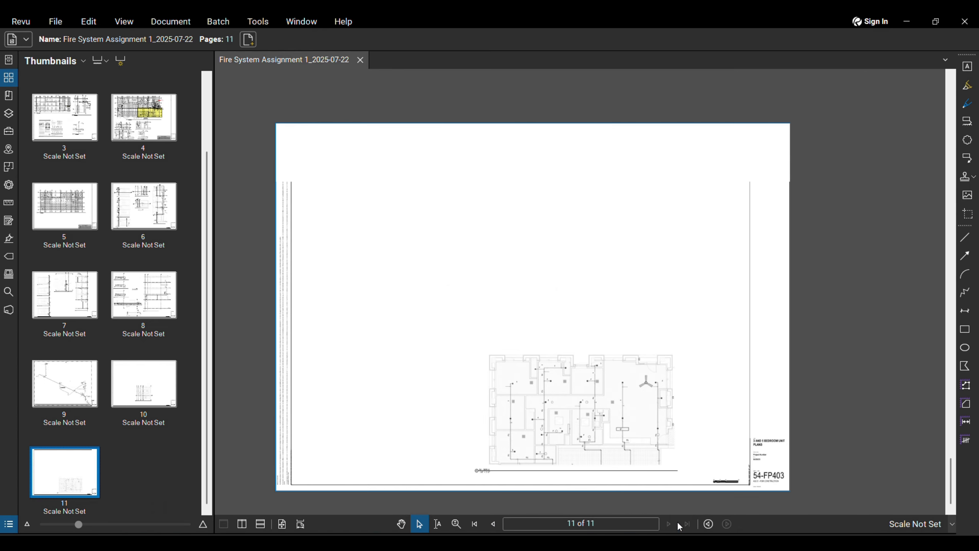
pyautogui.click(474, 523)
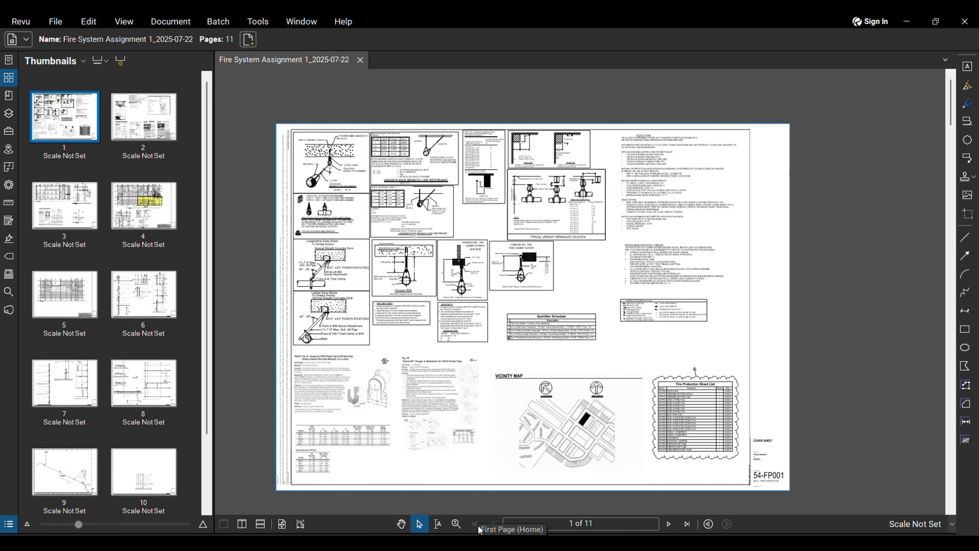
pyautogui.click(669, 524)
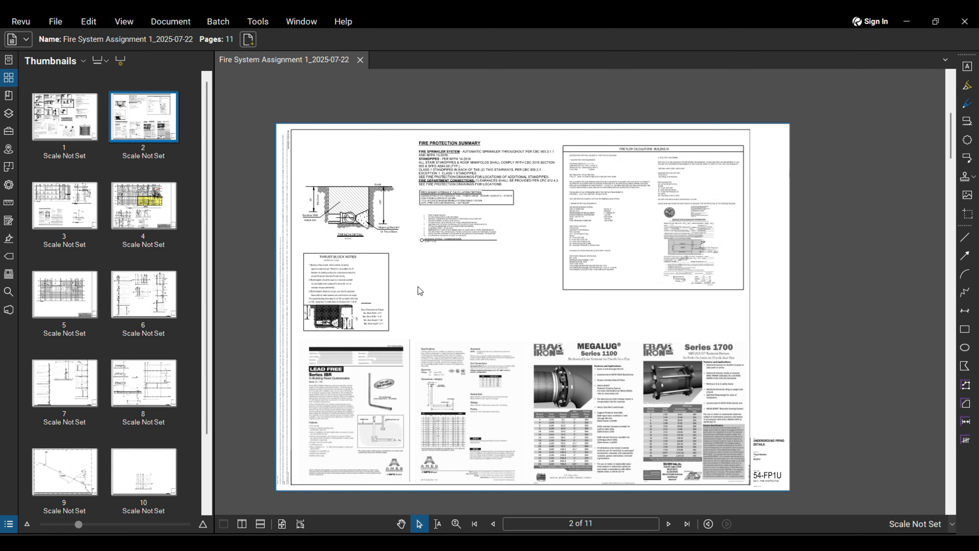
# Step: Inspect the 54-FP1U underground piping details, then advance to sheet 54-FP2U on page 3
pyautogui.scroll(3, 373, 353)
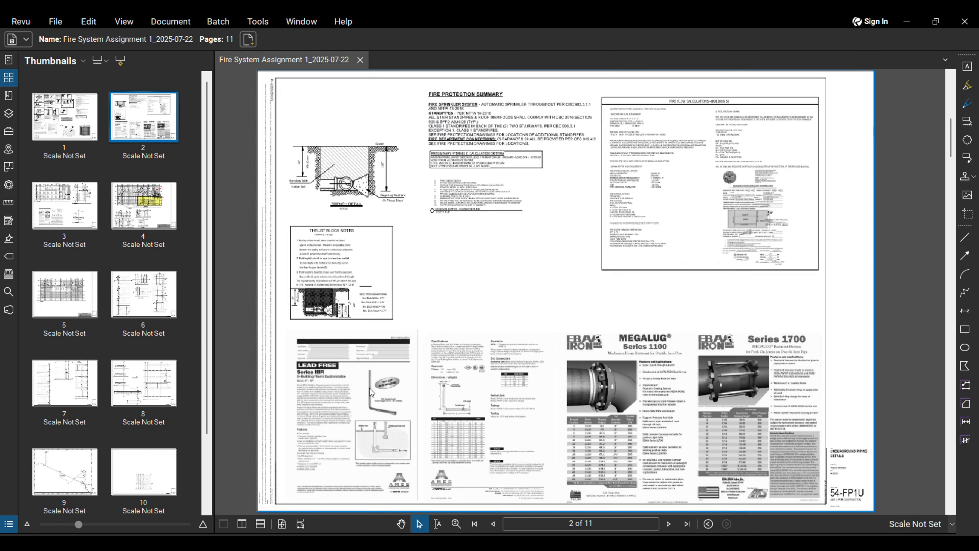
pyautogui.moveTo(621, 366); pyautogui.dragTo(580, 325, button='middle')
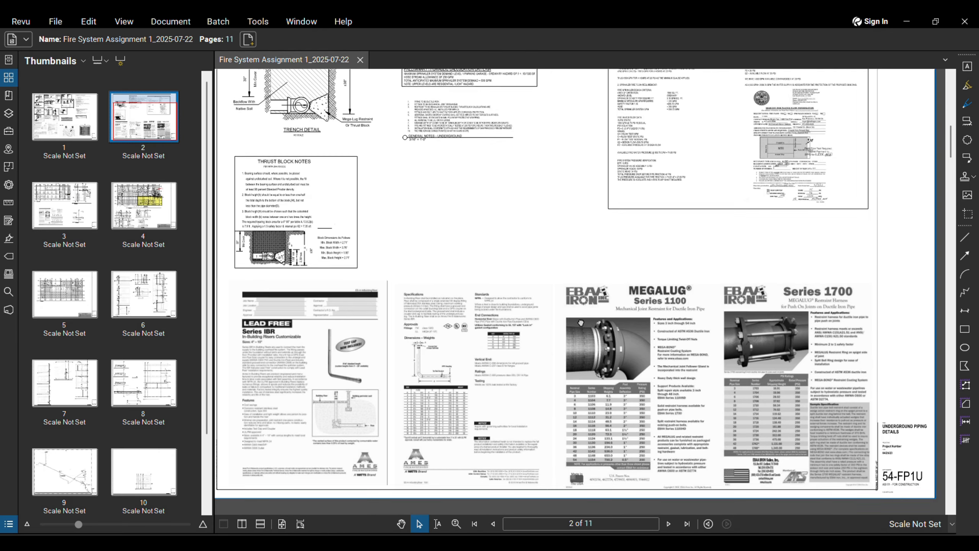
pyautogui.scroll(-1, 581, 326)
pyautogui.scroll(3, 303, 187)
pyautogui.scroll(-3, 347, 197)
pyautogui.moveTo(419, 195); pyautogui.dragTo(392, 226, button='middle')
pyautogui.moveTo(699, 142); pyautogui.dragTo(666, 149, button='middle')
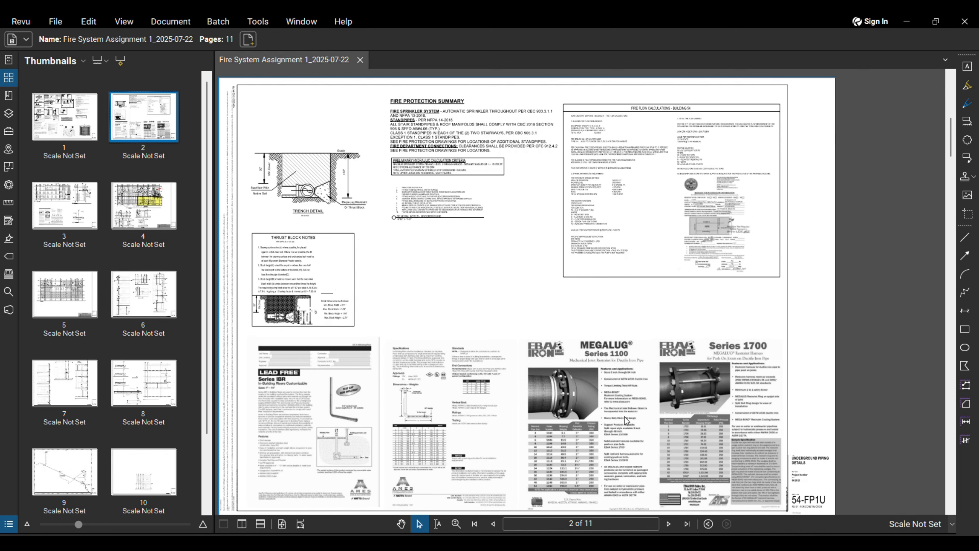
pyautogui.click(669, 524)
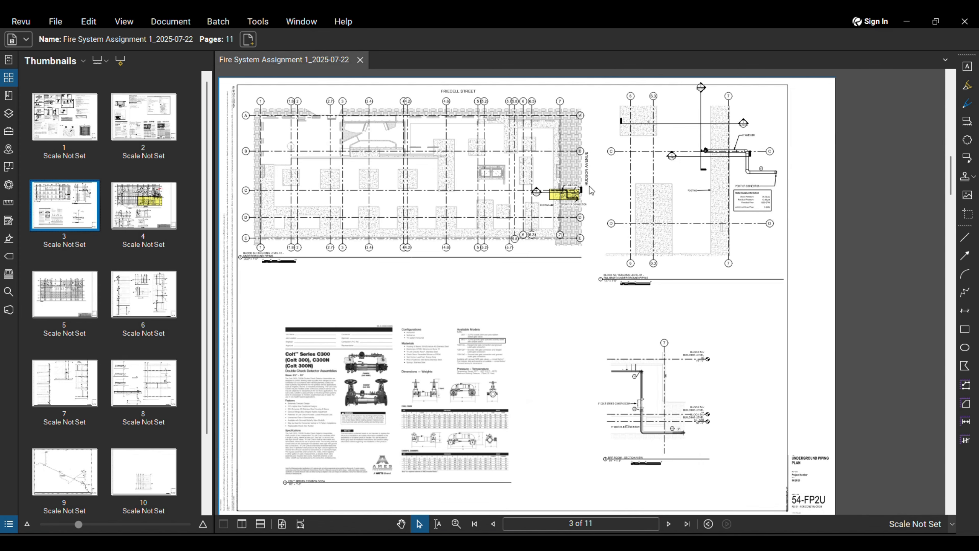
pyautogui.scroll(5, 582, 185)
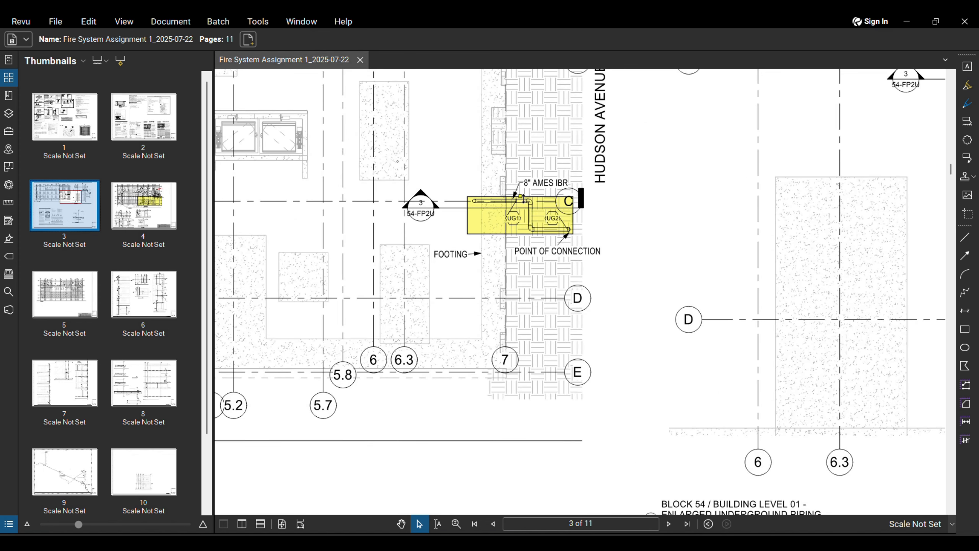
pyautogui.moveTo(587, 214); pyautogui.dragTo(582, 231, button='middle')
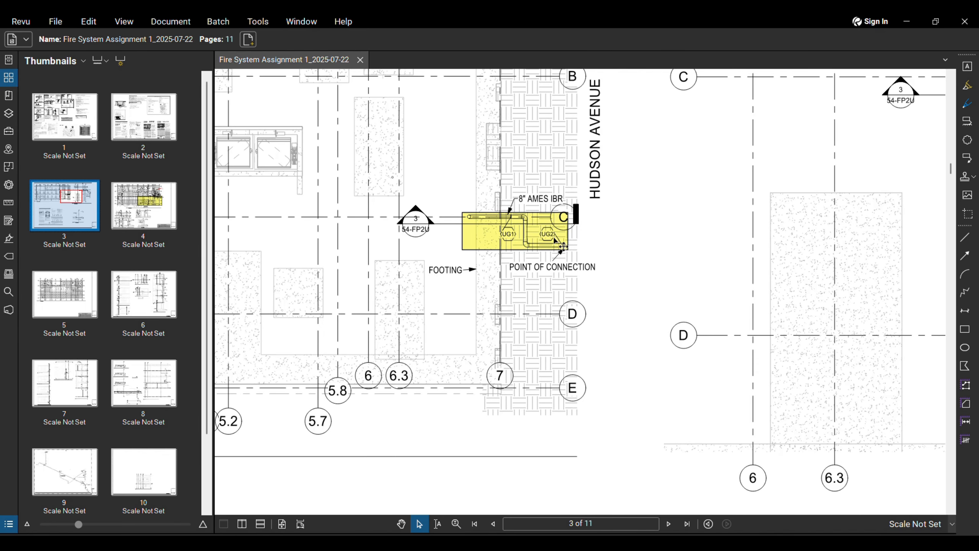
pyautogui.scroll(-2, 578, 240)
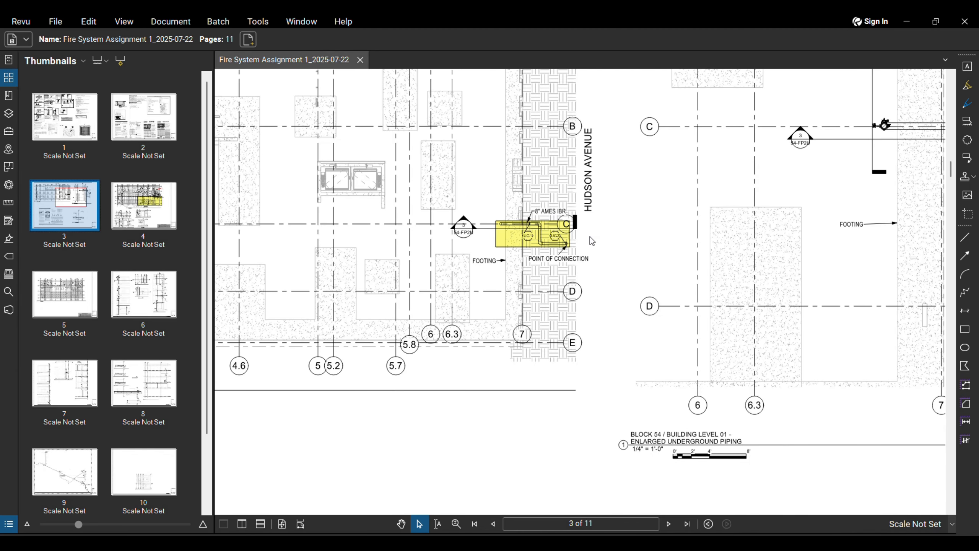
pyautogui.scroll(-3, 589, 237)
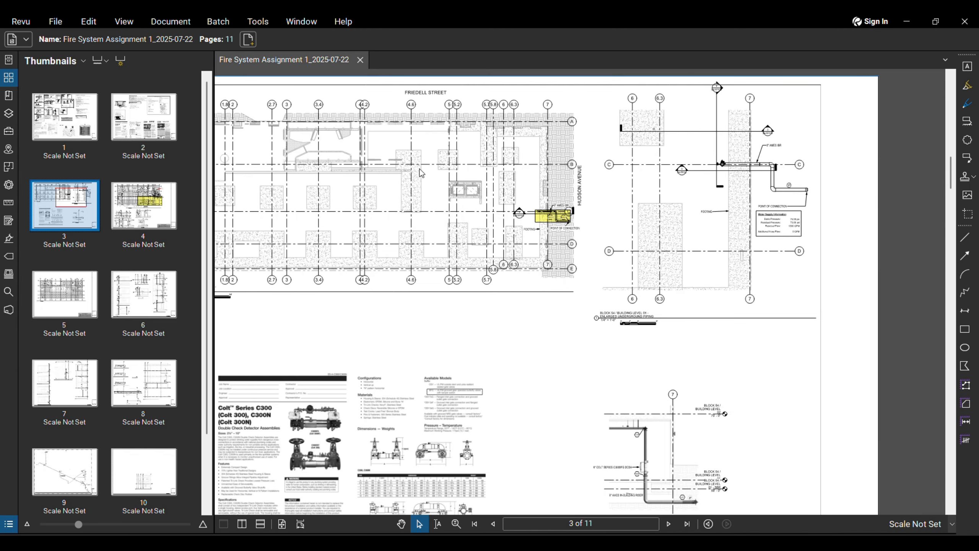
pyautogui.scroll(4, 532, 205)
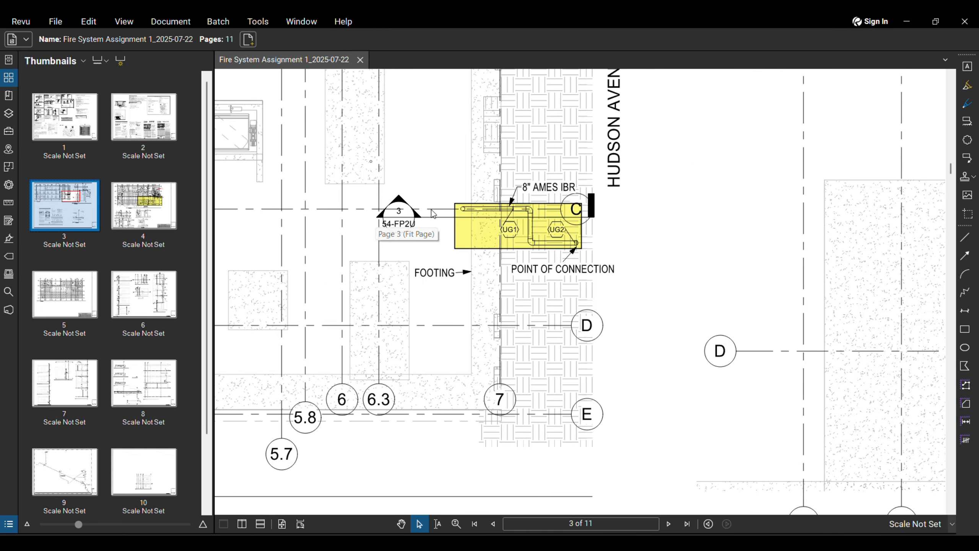
pyautogui.scroll(-1, 471, 237)
pyautogui.scroll(-3, 471, 238)
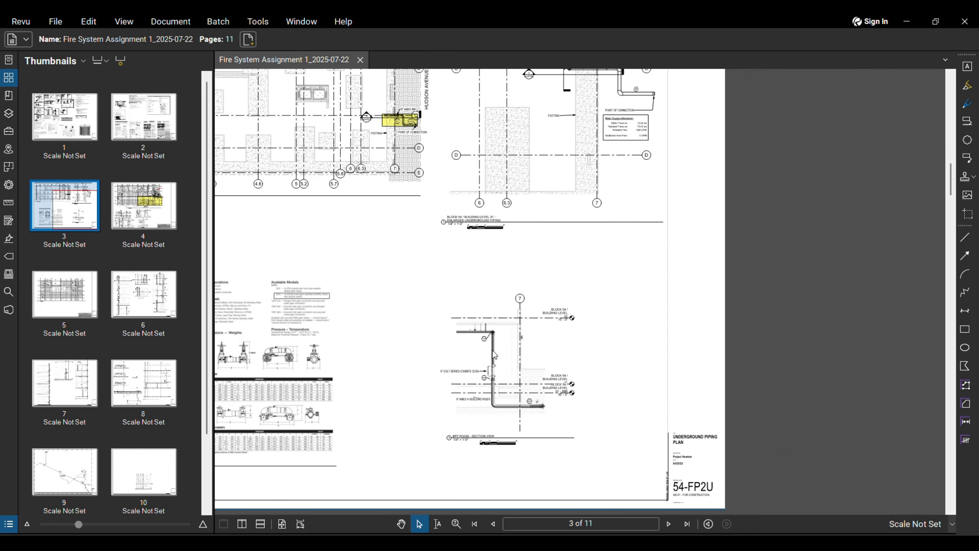
pyautogui.scroll(3, 531, 365)
pyautogui.scroll(-1, 574, 391)
pyautogui.scroll(4, 550, 355)
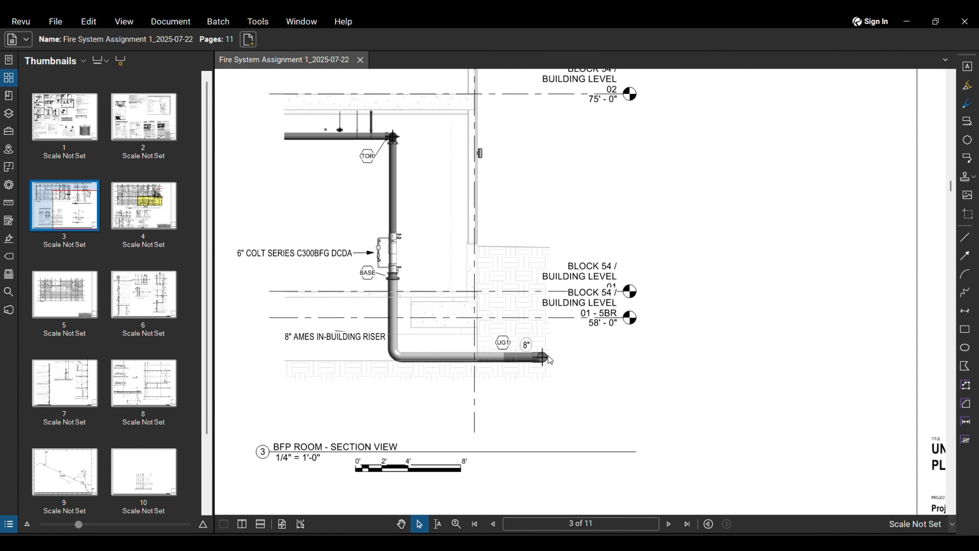
pyautogui.scroll(-2, 551, 360)
pyautogui.scroll(2, 434, 319)
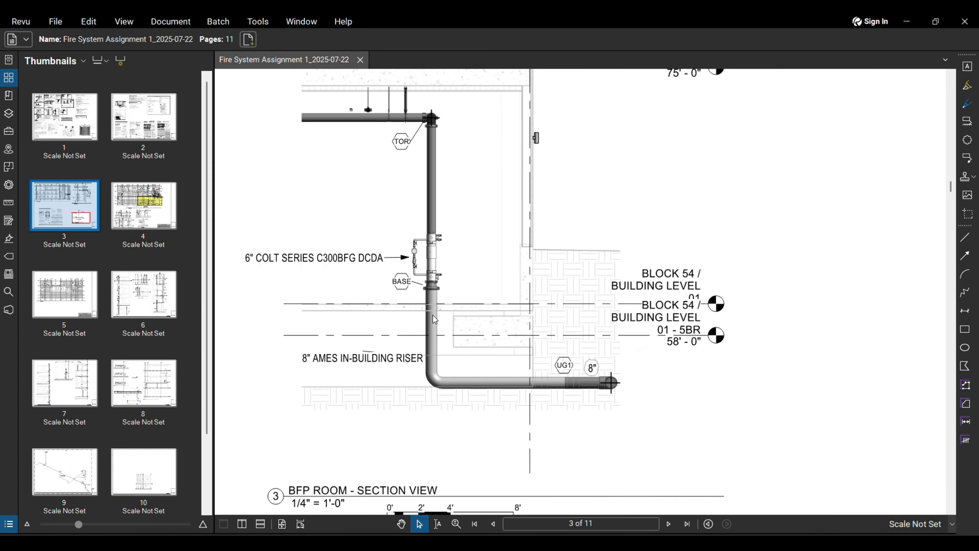
pyautogui.scroll(-2, 419, 274)
pyautogui.scroll(2, 536, 280)
pyautogui.scroll(-2, 525, 278)
pyautogui.scroll(-2, 549, 275)
pyautogui.scroll(2, 549, 275)
pyautogui.scroll(-1, 554, 269)
pyautogui.scroll(-2, 553, 269)
pyautogui.scroll(5, 435, 227)
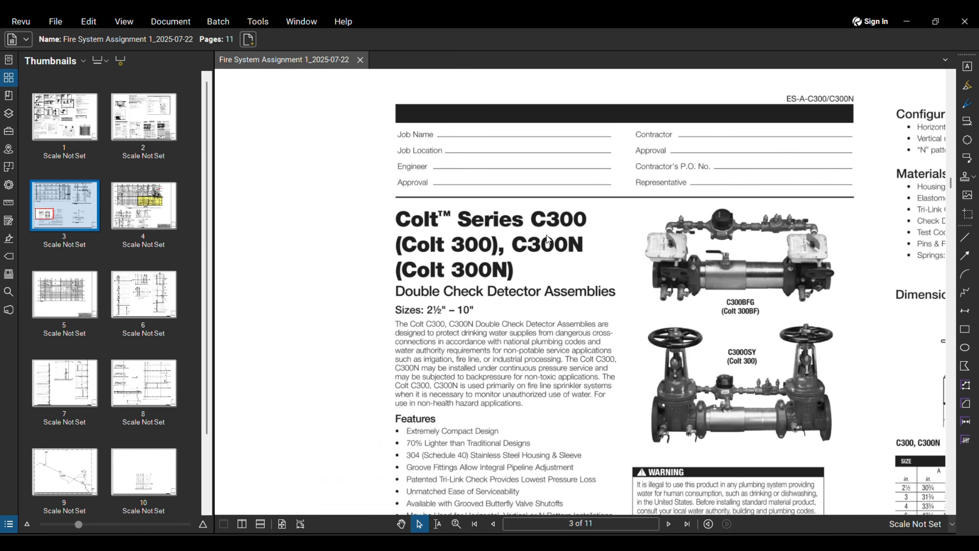
pyautogui.scroll(-2, 485, 256)
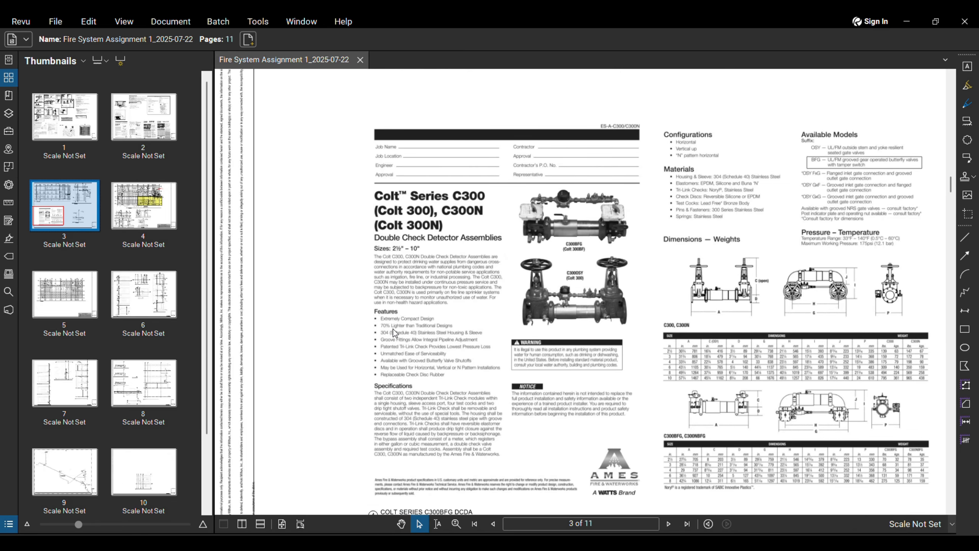
pyautogui.scroll(2, 394, 330)
pyautogui.scroll(-2, 694, 321)
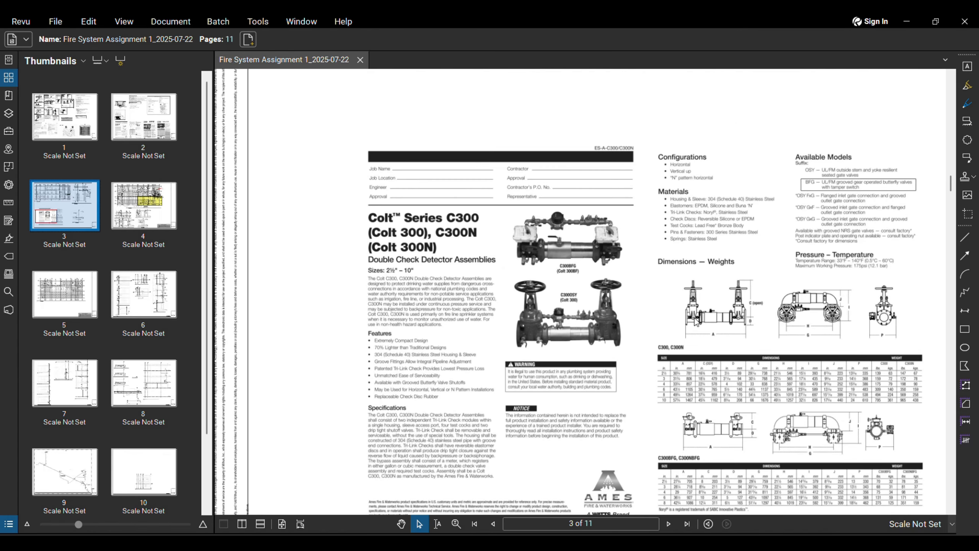
pyautogui.scroll(-4, 670, 348)
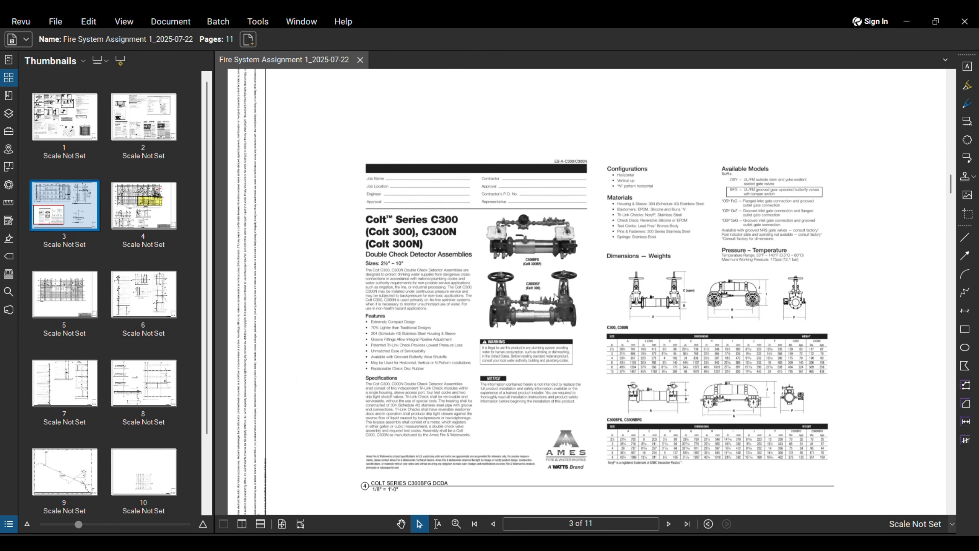
pyautogui.scroll(2, 759, 295)
pyautogui.scroll(-2, 757, 303)
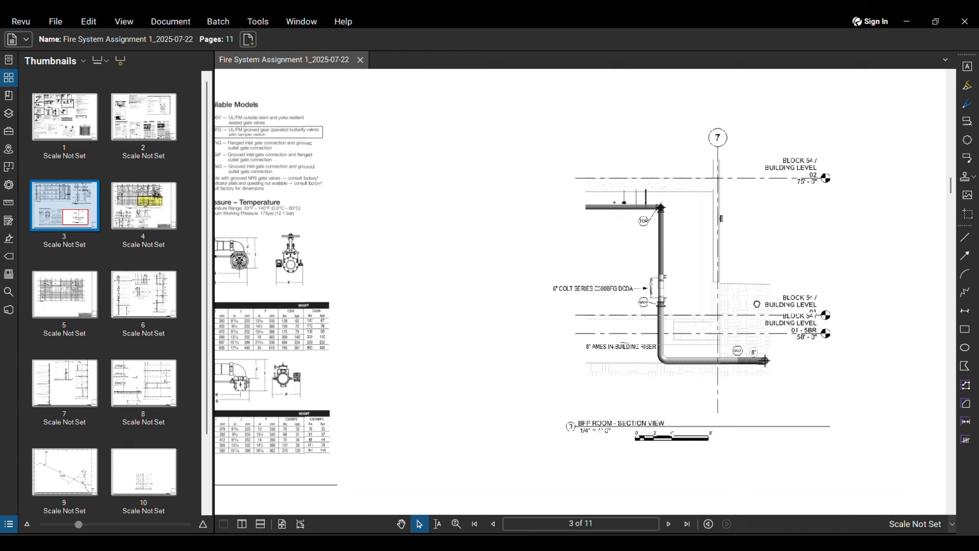
pyautogui.scroll(-2, 758, 335)
pyautogui.scroll(5, 626, 277)
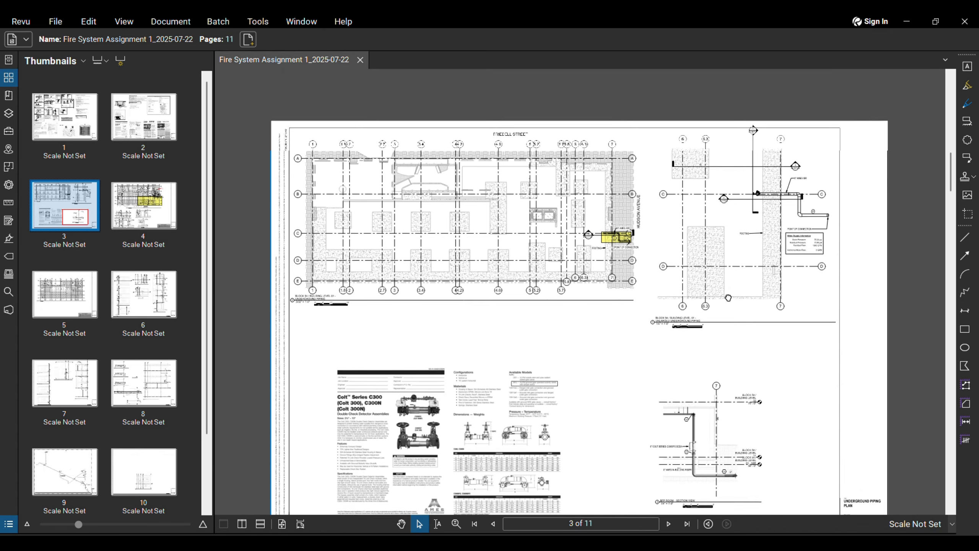
pyautogui.scroll(3, 626, 278)
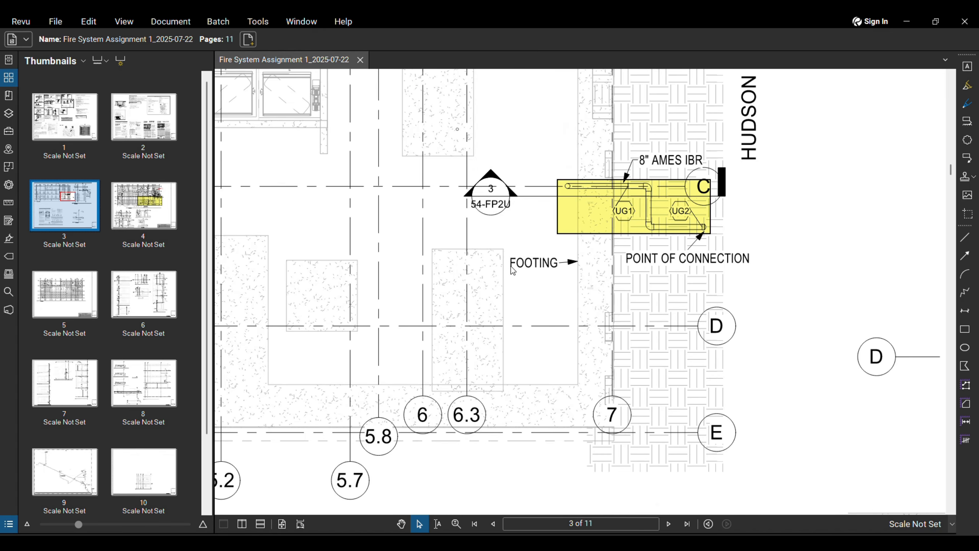
pyautogui.scroll(-4, 679, 274)
pyautogui.scroll(1, 474, 358)
pyautogui.moveTo(472, 354); pyautogui.dragTo(513, 348, button='middle')
pyautogui.scroll(3, 246, 339)
pyautogui.scroll(-3, 253, 337)
pyautogui.scroll(-5, 789, 233)
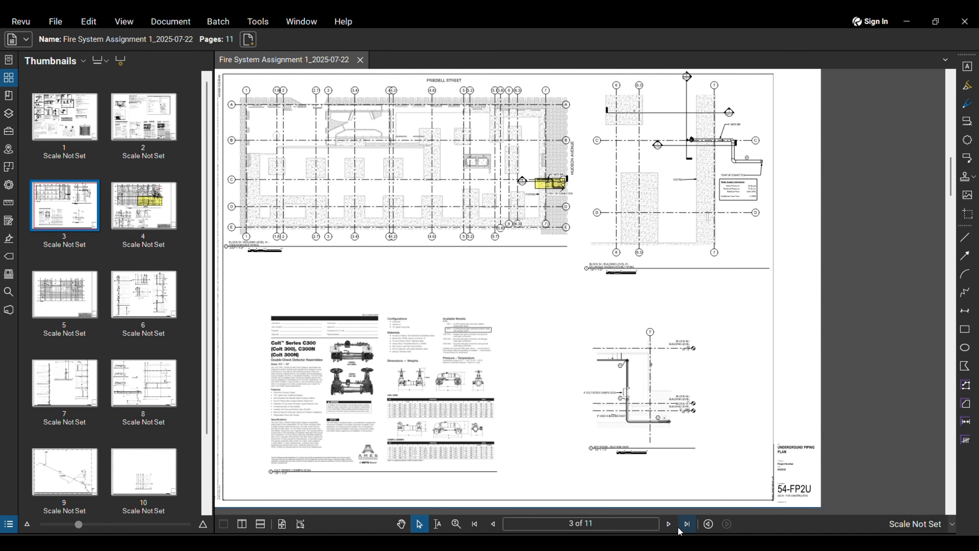
# Step: Advance to page 4, the 54-FP101 Level 01 piping plan, and pick the Line tool
pyautogui.click(668, 525)
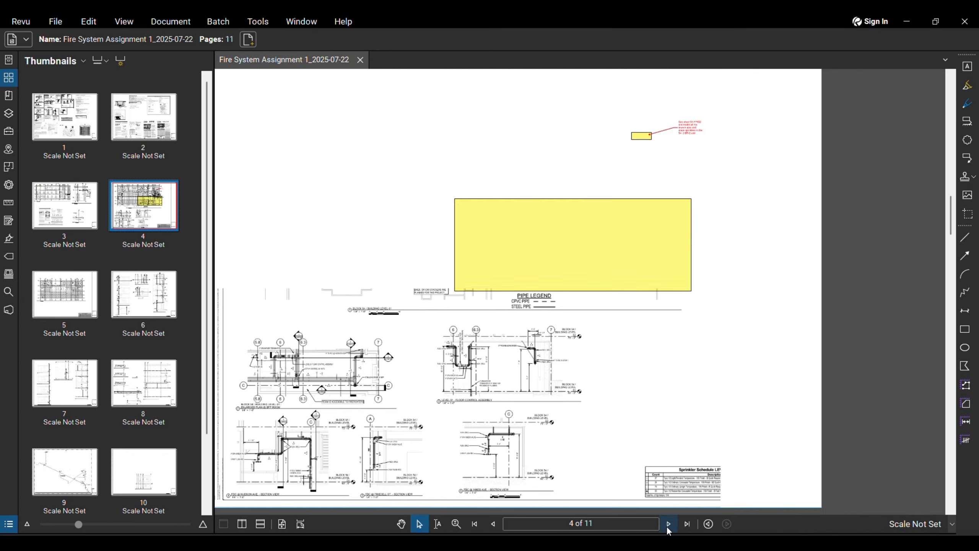
pyautogui.moveTo(634, 358); pyautogui.dragTo(655, 377, button='middle')
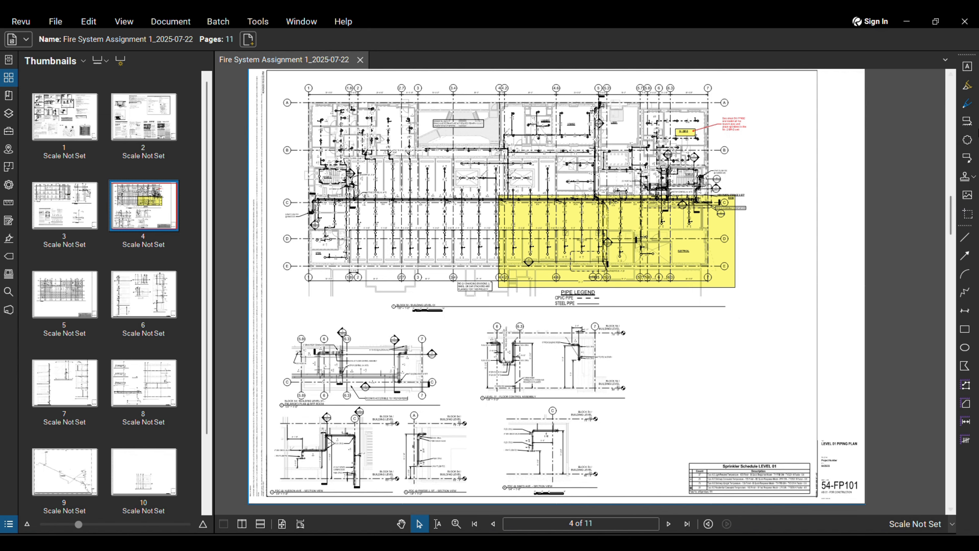
pyautogui.click(964, 237)
pyautogui.scroll(2, 738, 355)
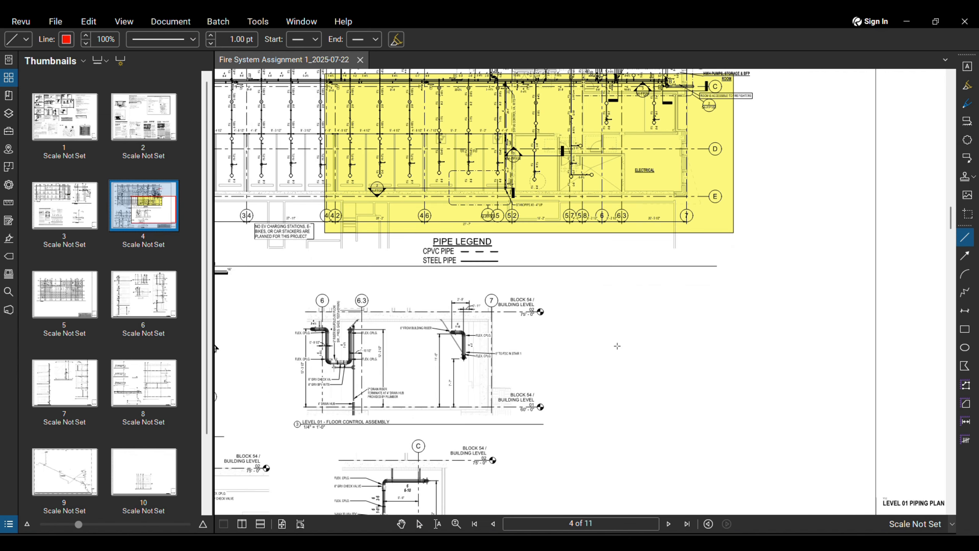
# Step: Draw two parallel red horizontal lines in the blank space beside the riser details
pyautogui.moveTo(617, 346)
pyautogui.mouseDown()
pyautogui.moveTo(820, 334)
pyautogui.moveTo(863, 347)
pyautogui.mouseUp()
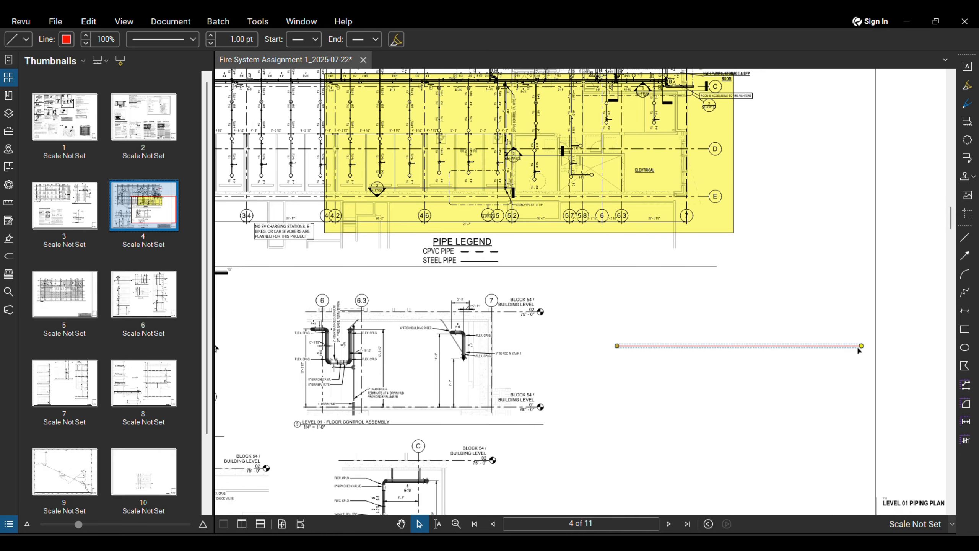
pyautogui.click(615, 425)
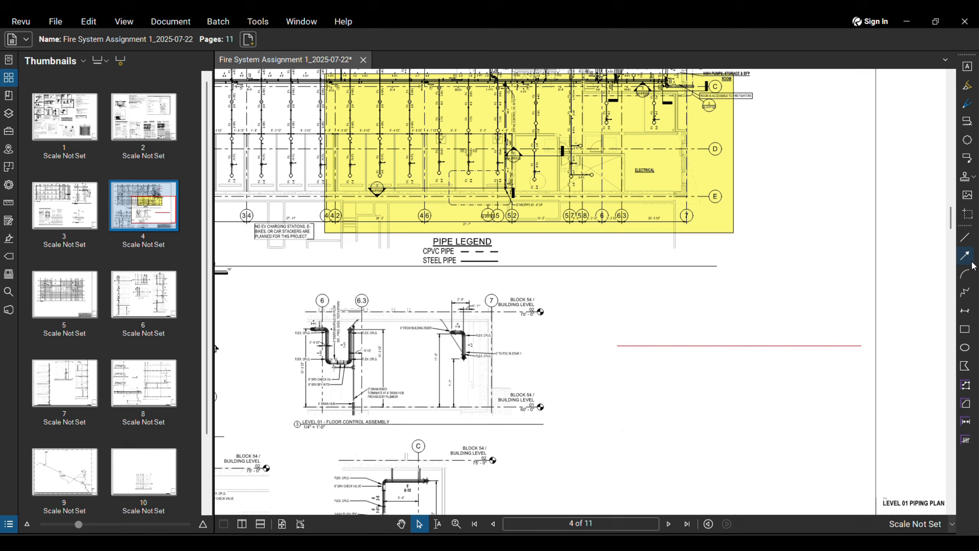
pyautogui.click(964, 238)
pyautogui.moveTo(622, 418); pyautogui.dragTo(867, 416)
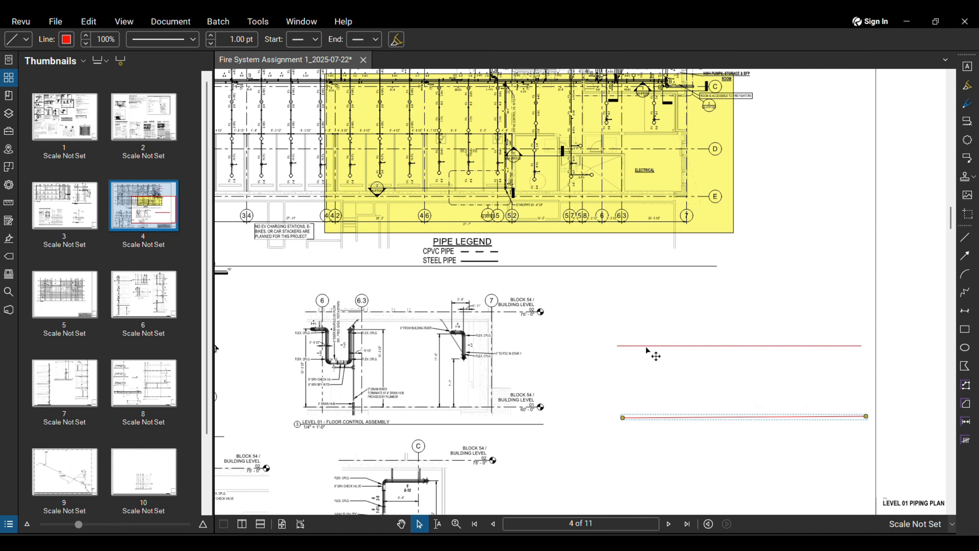
pyautogui.scroll(3, 628, 345)
pyautogui.scroll(-2, 590, 302)
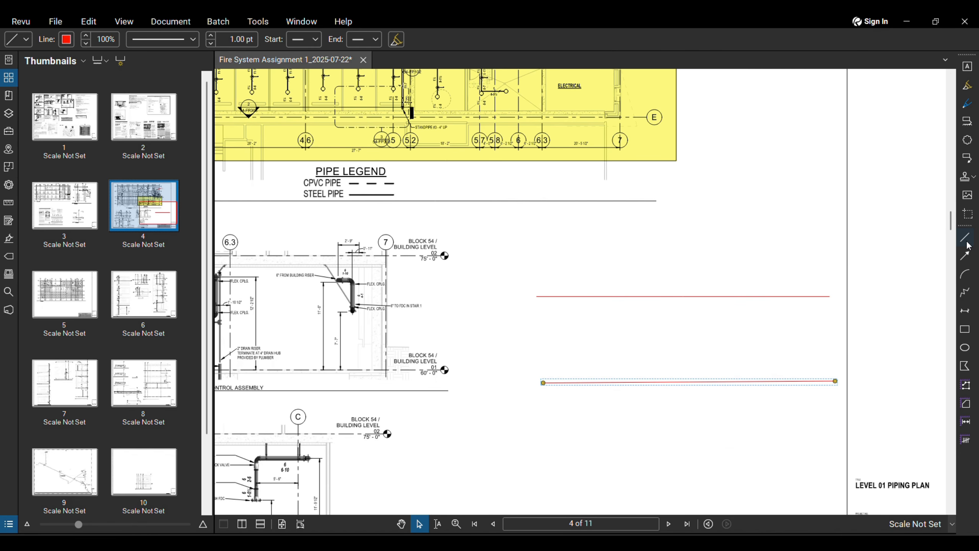
# Step: Draw a thin red rectangle around the upper red line
pyautogui.click(965, 237)
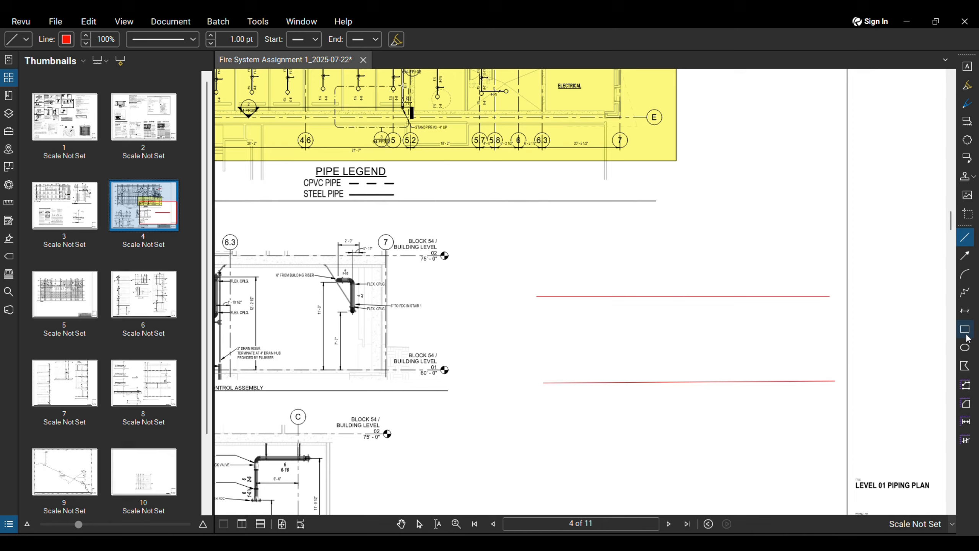
pyautogui.click(965, 330)
pyautogui.moveTo(537, 296)
pyautogui.mouseDown()
pyautogui.moveTo(776, 281)
pyautogui.moveTo(845, 295)
pyautogui.moveTo(830, 290)
pyautogui.mouseUp()
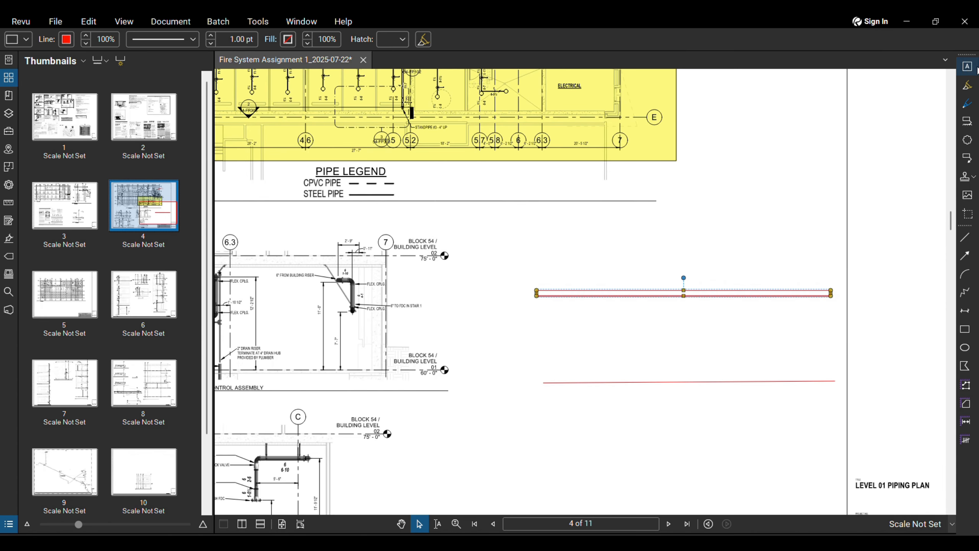
# Step: Scribble a thick yellow freehand highlight over the lower red line
pyautogui.click(967, 86)
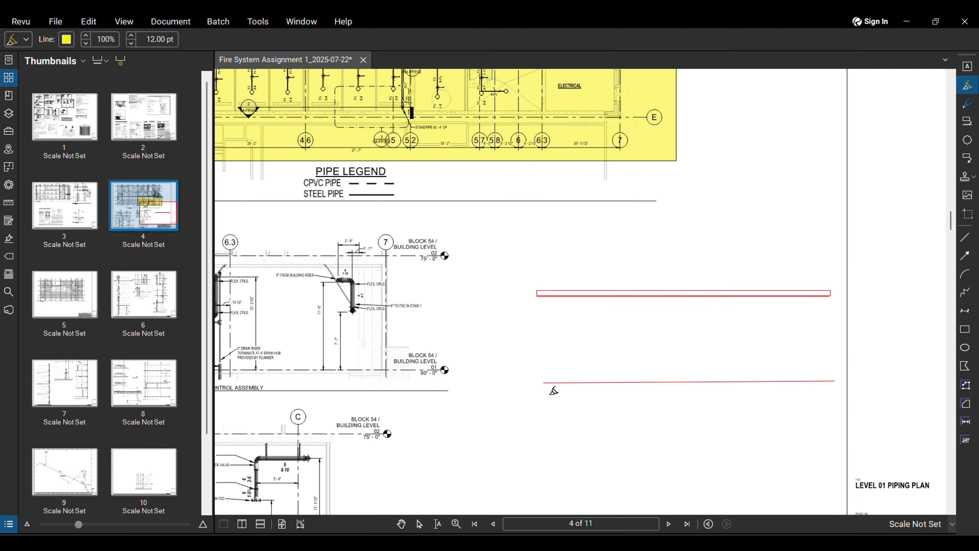
pyautogui.moveTo(551, 382)
pyautogui.mouseDown()
pyautogui.moveTo(741, 392)
pyautogui.moveTo(867, 416)
pyautogui.moveTo(565, 408)
pyautogui.moveTo(790, 374)
pyautogui.moveTo(675, 391)
pyautogui.moveTo(823, 404)
pyautogui.mouseUp()
pyautogui.scroll(-5, 488, 167)
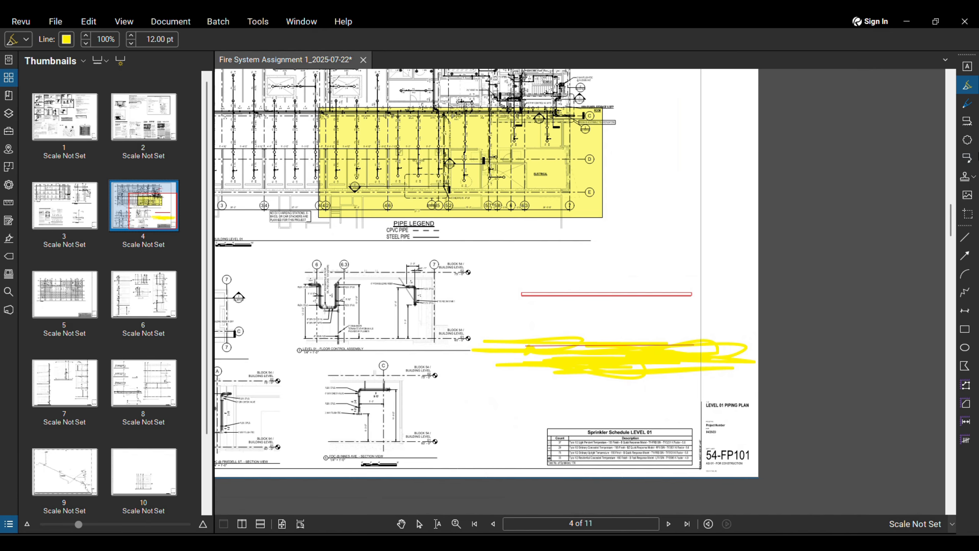
# Step: Draw a red revision cloud beneath the thin rectangle
pyautogui.click(964, 237)
pyautogui.scroll(3, 647, 311)
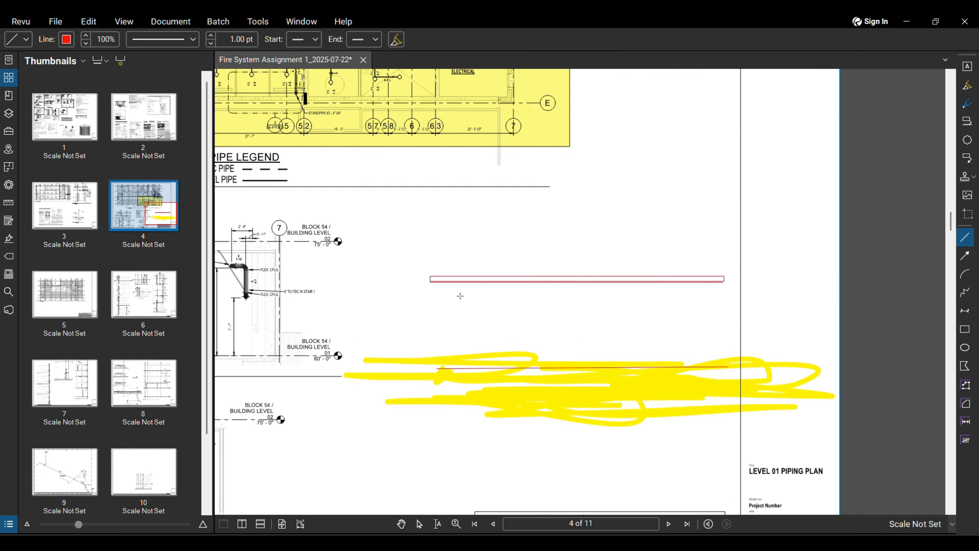
pyautogui.click(967, 139)
pyautogui.moveTo(444, 288)
pyautogui.mouseDown()
pyautogui.moveTo(460, 304)
pyautogui.moveTo(726, 310)
pyautogui.mouseUp()
pyautogui.click(328, 269)
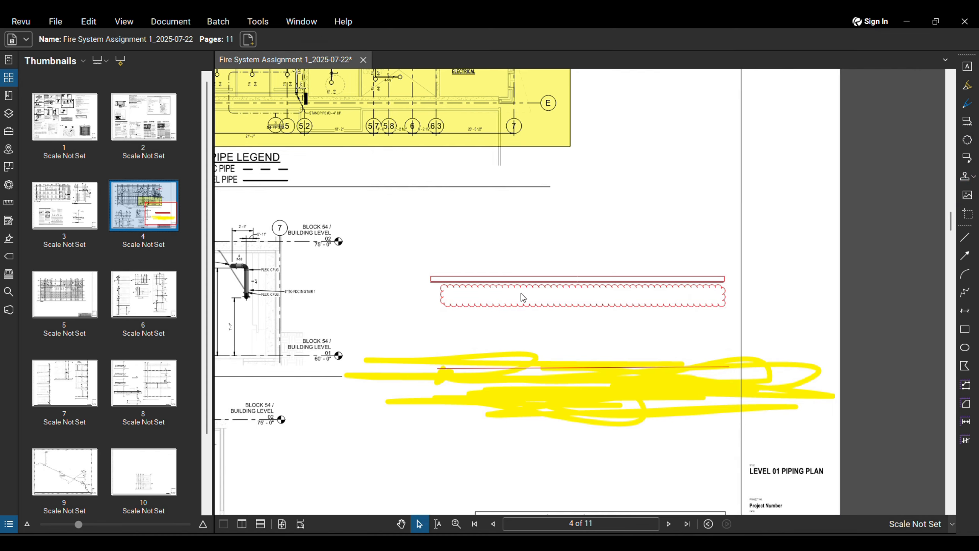
pyautogui.scroll(4, 537, 283)
pyautogui.scroll(-5, 639, 289)
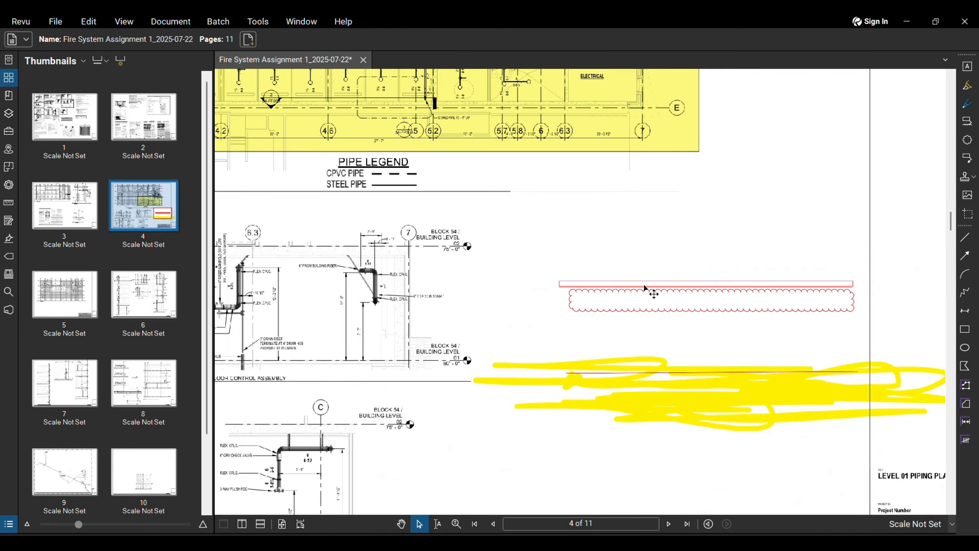
# Step: Undo the trial lines, rectangle, scribble and cloud with Ctrl+Z
pyautogui.scroll(2, 619, 269)
pyautogui.hotkey('ctrl', 'z')
pyautogui.hotkey('ctrl', 'z')
pyautogui.hotkey('ctrl', 'z')
pyautogui.hotkey('ctrl', 'z')
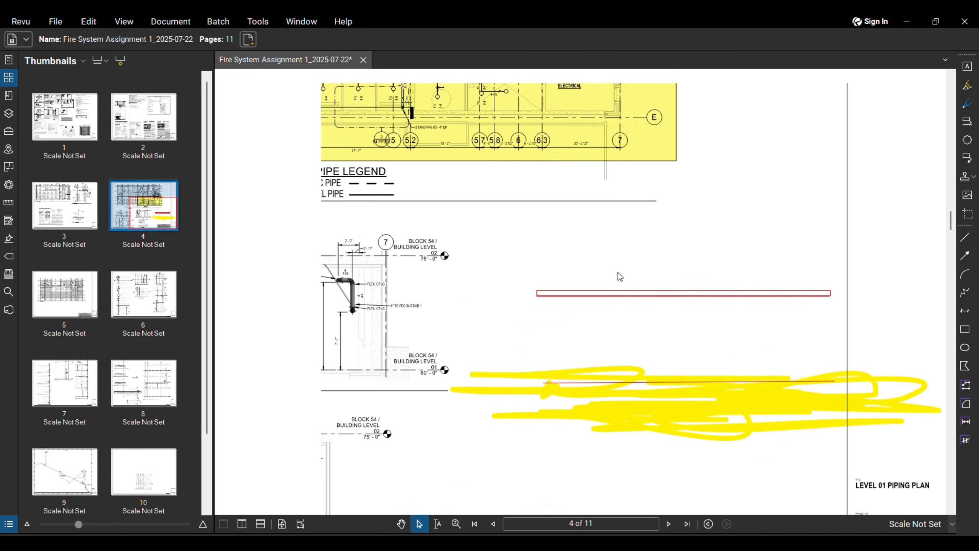
pyautogui.scroll(-5, 625, 282)
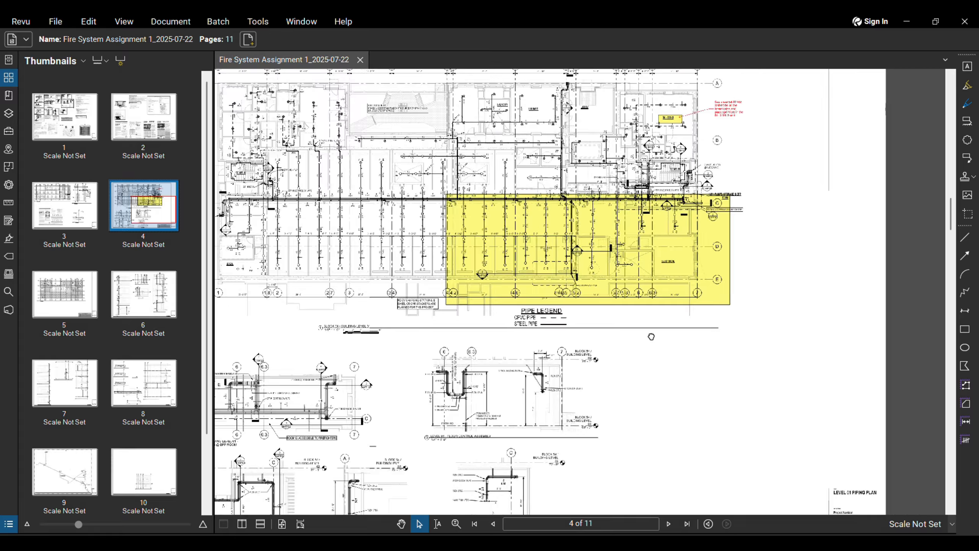
pyautogui.scroll(5, 656, 224)
pyautogui.scroll(4, 796, 300)
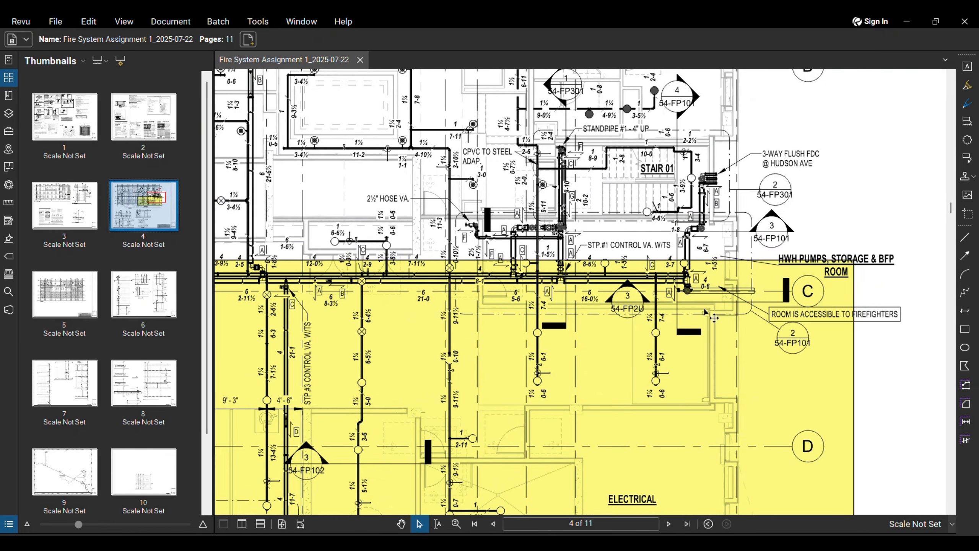
pyautogui.scroll(-2, 773, 205)
pyautogui.scroll(4, 713, 272)
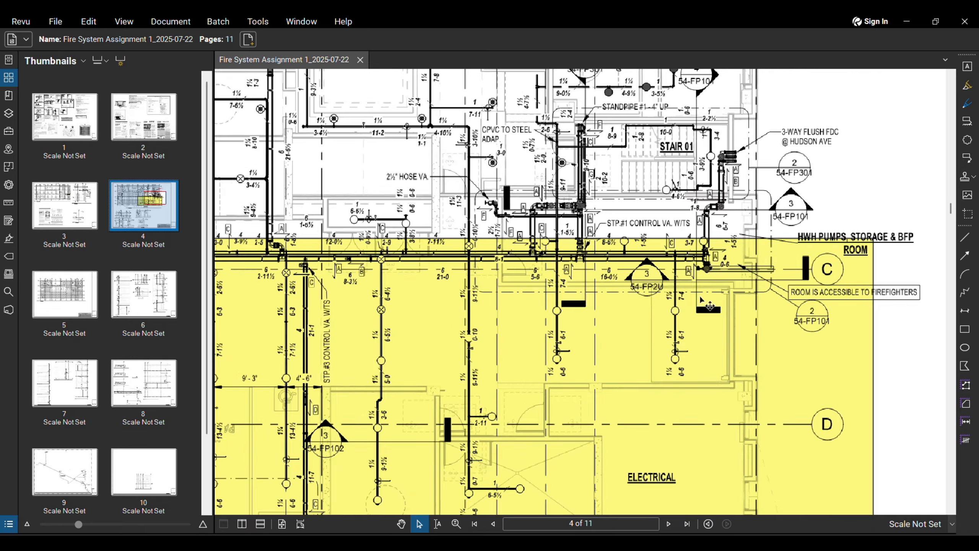
pyautogui.scroll(-3, 705, 242)
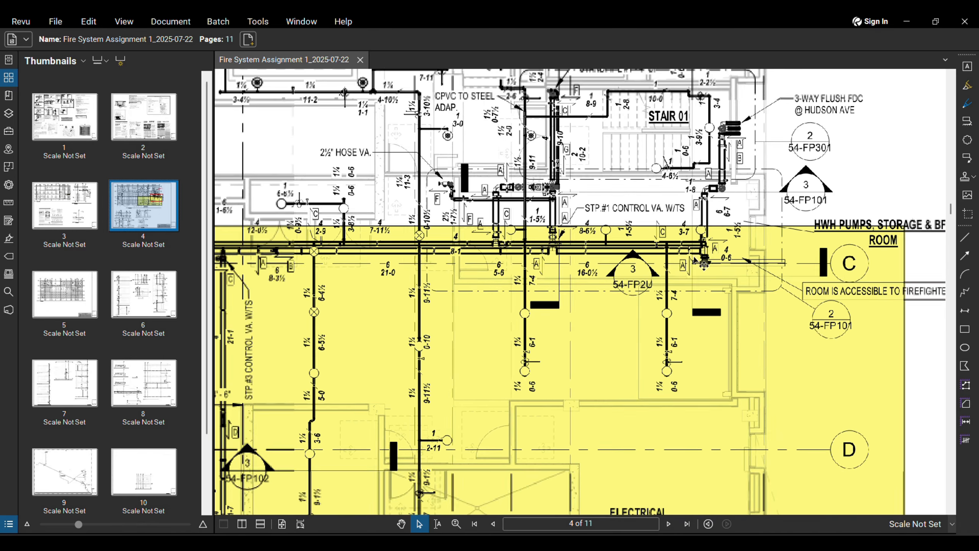
pyautogui.scroll(3, 708, 261)
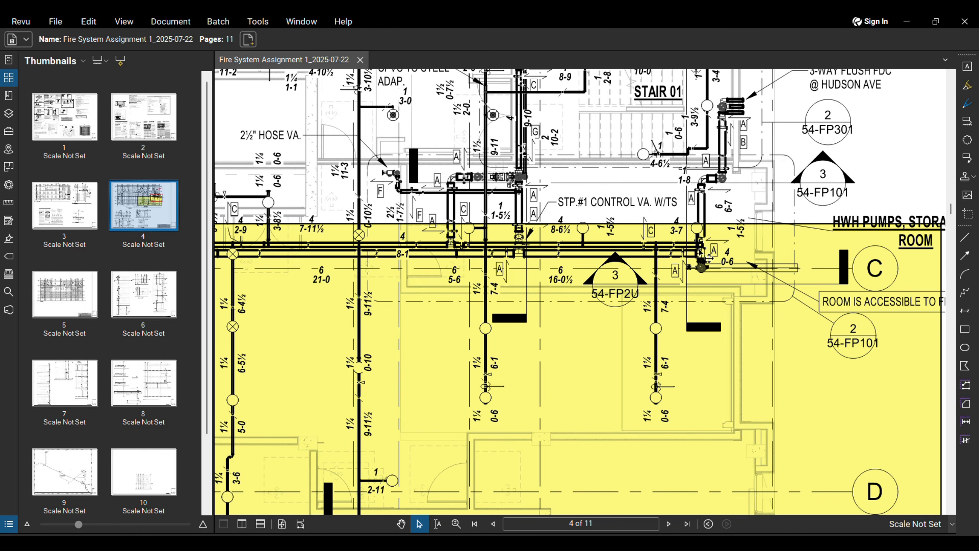
pyautogui.scroll(-1, 378, 251)
# Step: Pan and zoom across sheet 4 to inspect the piping plan and its pipe legend
pyautogui.moveTo(379, 251); pyautogui.dragTo(574, 244, button='middle')
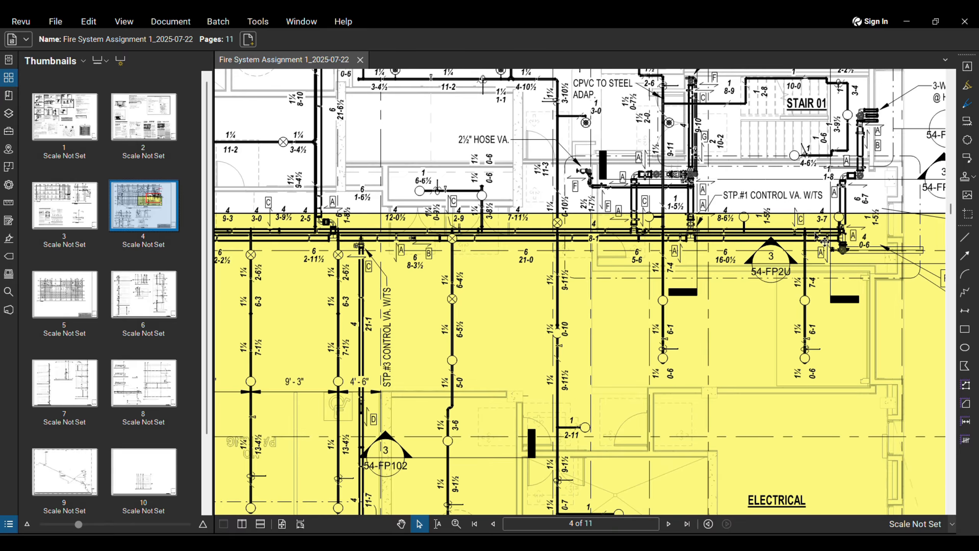
pyautogui.scroll(-3, 636, 231)
pyautogui.scroll(2, 653, 223)
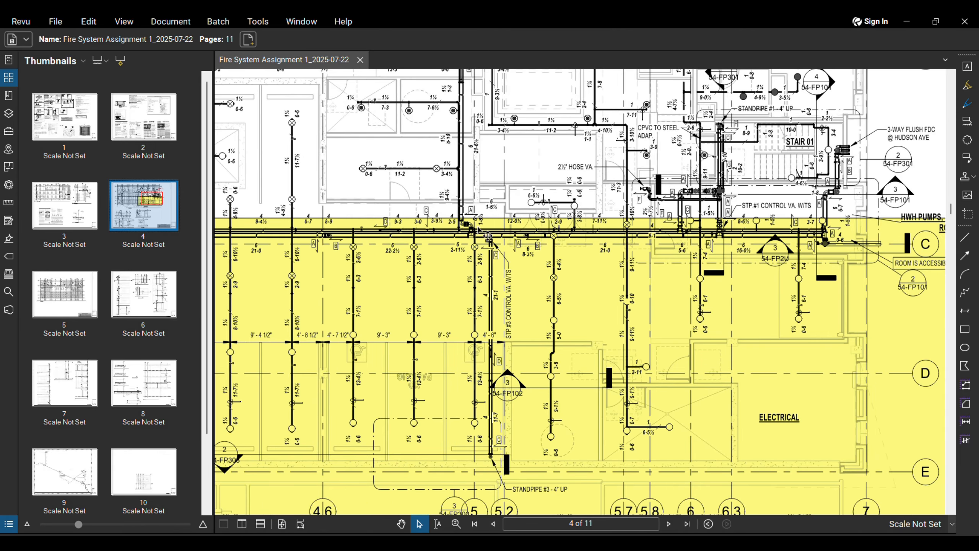
pyautogui.scroll(3, 468, 343)
pyautogui.scroll(-7, 474, 329)
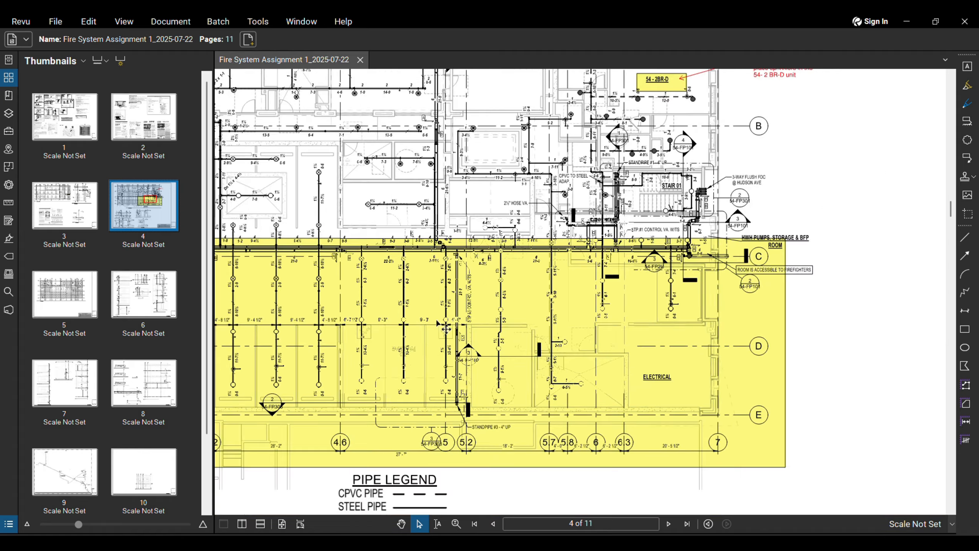
pyautogui.moveTo(791, 436); pyautogui.dragTo(723, 328, button='middle')
pyautogui.scroll(4, 372, 317)
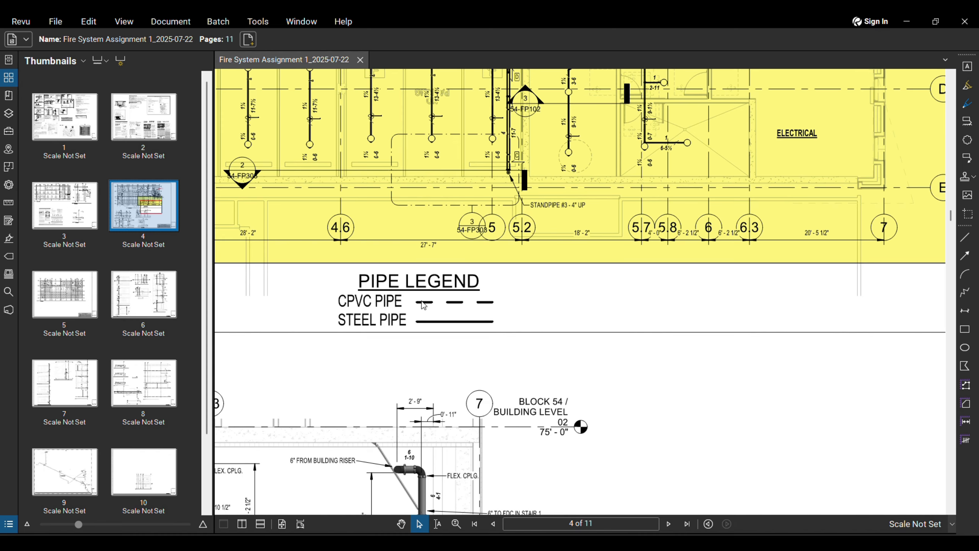
pyautogui.scroll(-4, 372, 312)
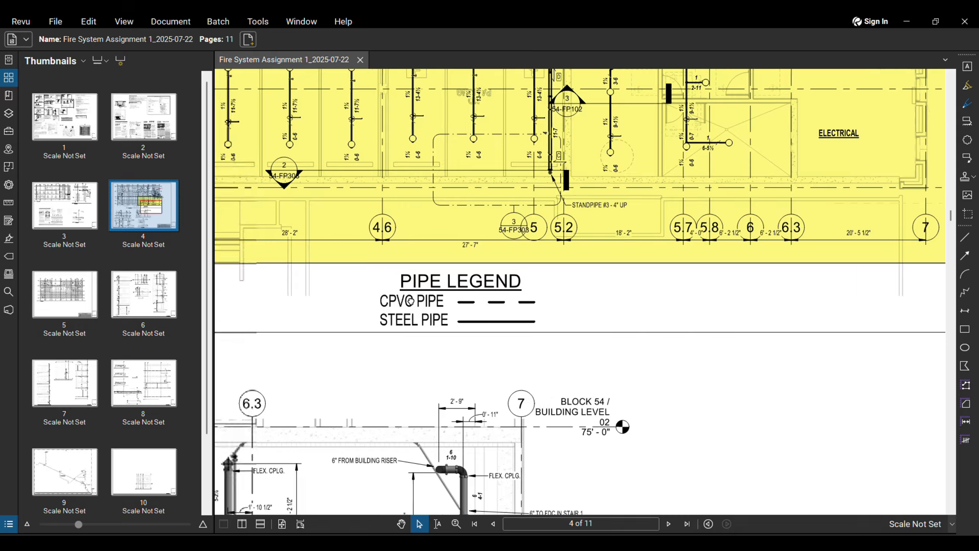
pyautogui.scroll(-3, 375, 317)
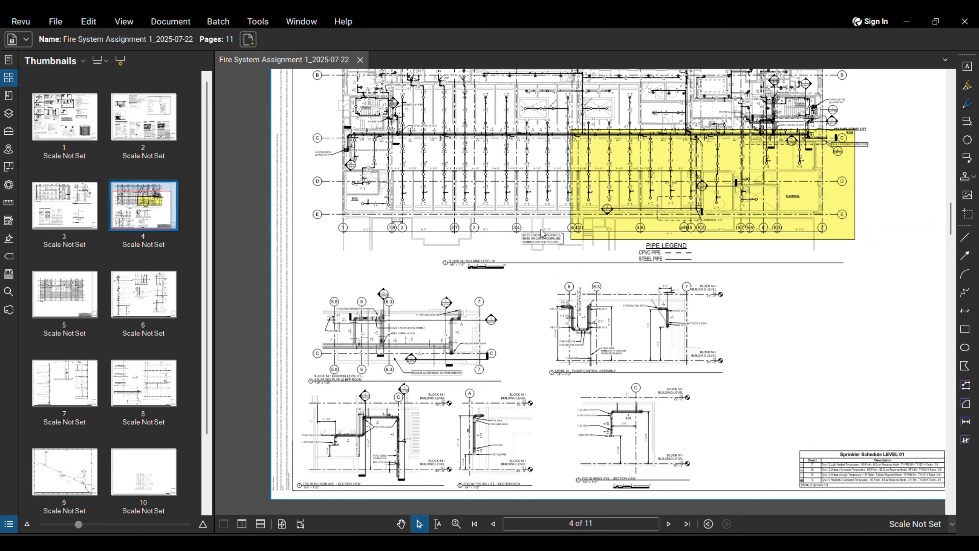
# Step: Pan over sheet 4's title block and section details
pyautogui.moveTo(540, 232); pyautogui.dragTo(480, 249, button='middle')
pyautogui.moveTo(790, 244)
pyautogui.mouseDown(button='middle')
pyautogui.moveTo(795, 212)
pyautogui.moveTo(827, 198)
pyautogui.moveTo(659, 339)
pyautogui.mouseUp(button='middle')
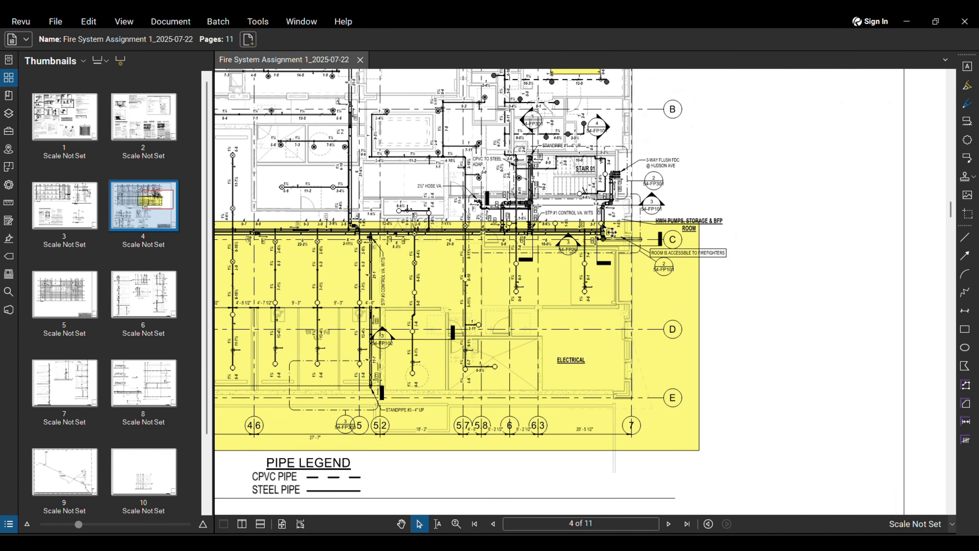
pyautogui.scroll(-3, 441, 359)
pyautogui.moveTo(440, 359); pyautogui.dragTo(741, 203, button='middle')
pyautogui.moveTo(302, 492)
pyautogui.mouseDown(button='middle')
pyautogui.moveTo(351, 440)
pyautogui.moveTo(394, 365)
pyautogui.mouseUp(button='middle')
pyautogui.scroll(3, 395, 370)
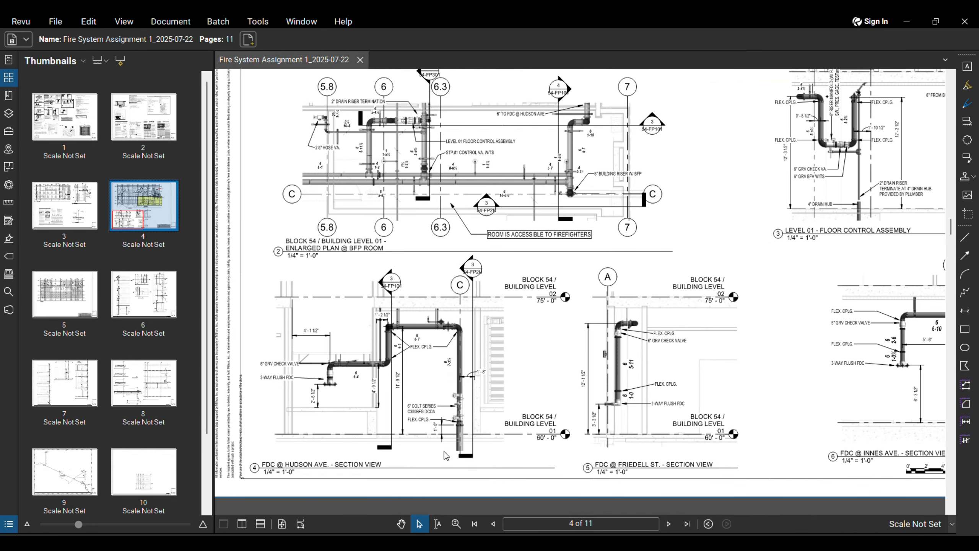
pyautogui.scroll(2, 465, 381)
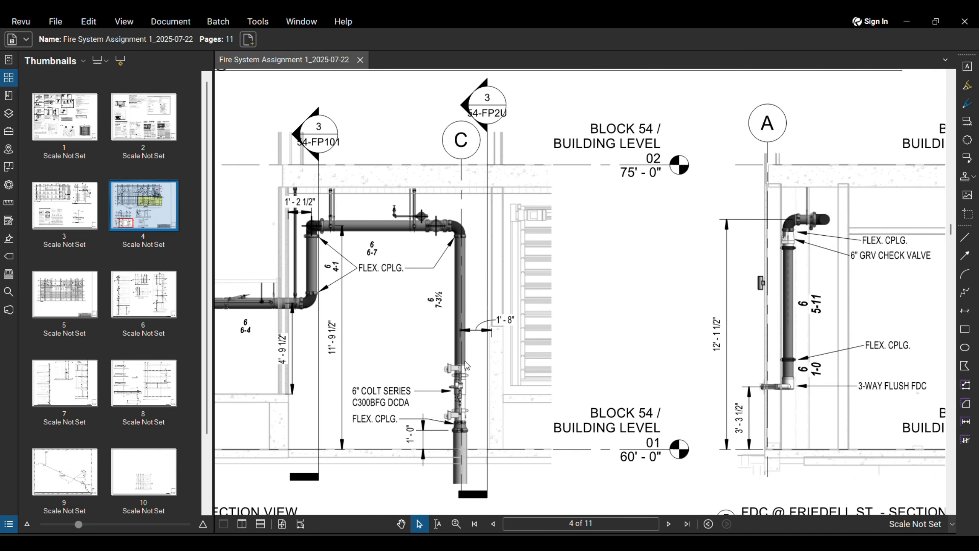
pyautogui.scroll(-1, 474, 362)
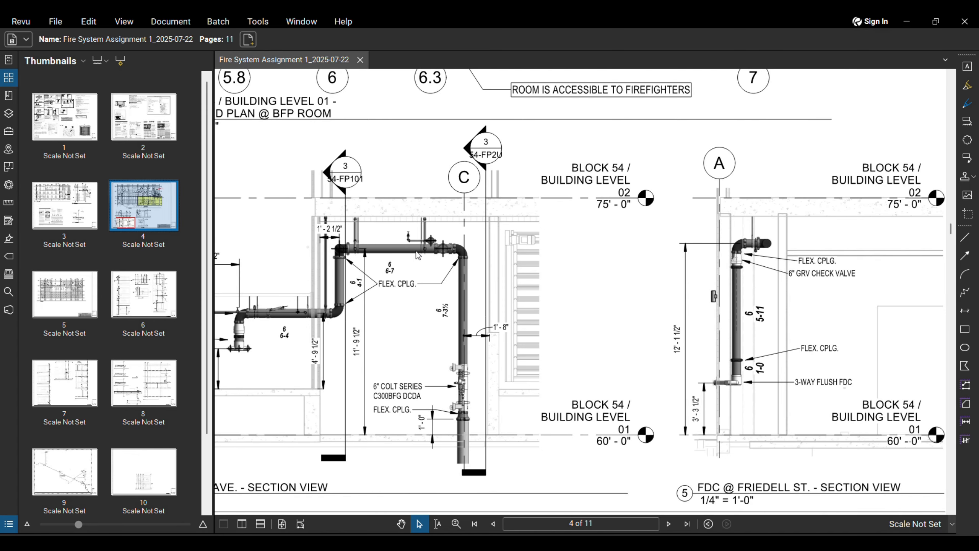
pyautogui.scroll(-1, 284, 308)
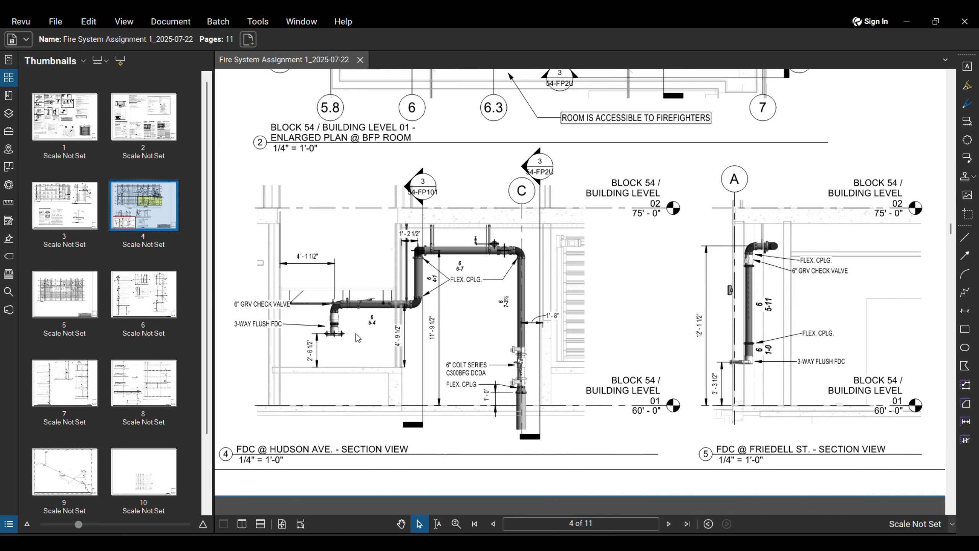
pyautogui.scroll(-3, 324, 334)
pyautogui.scroll(2, 489, 248)
pyautogui.scroll(-2, 826, 279)
# Step: Centre the yellow highlighted area, then fit the whole Level 01 plan in view
pyautogui.moveTo(826, 279); pyautogui.dragTo(718, 284, button='middle')
pyautogui.scroll(-1, 795, 311)
pyautogui.moveTo(795, 312); pyautogui.dragTo(618, 334, button='middle')
pyautogui.scroll(-2, 691, 237)
pyautogui.moveTo(691, 237); pyautogui.dragTo(625, 316, button='middle')
pyautogui.scroll(5, 680, 216)
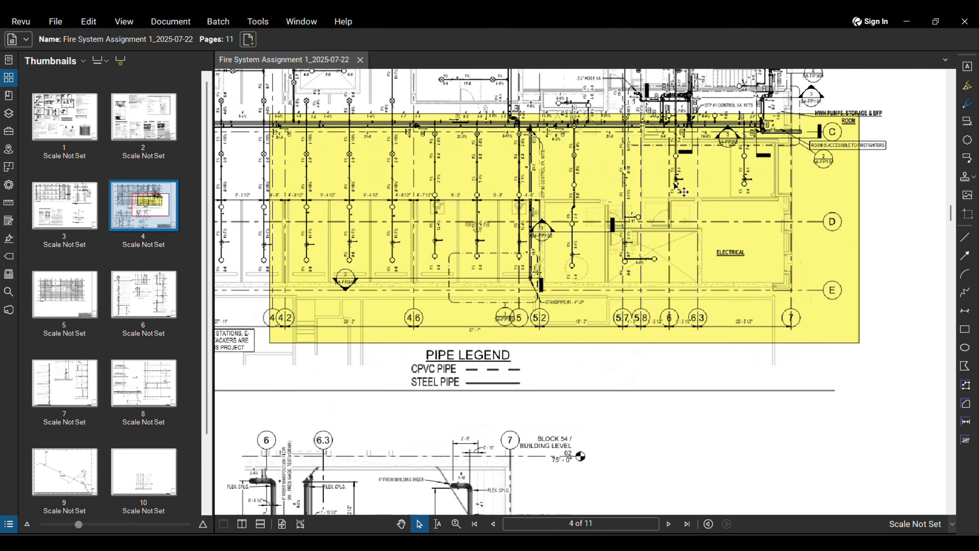
pyautogui.scroll(1, 675, 184)
pyautogui.moveTo(675, 183); pyautogui.dragTo(634, 293, button='middle')
pyautogui.scroll(-4, 797, 245)
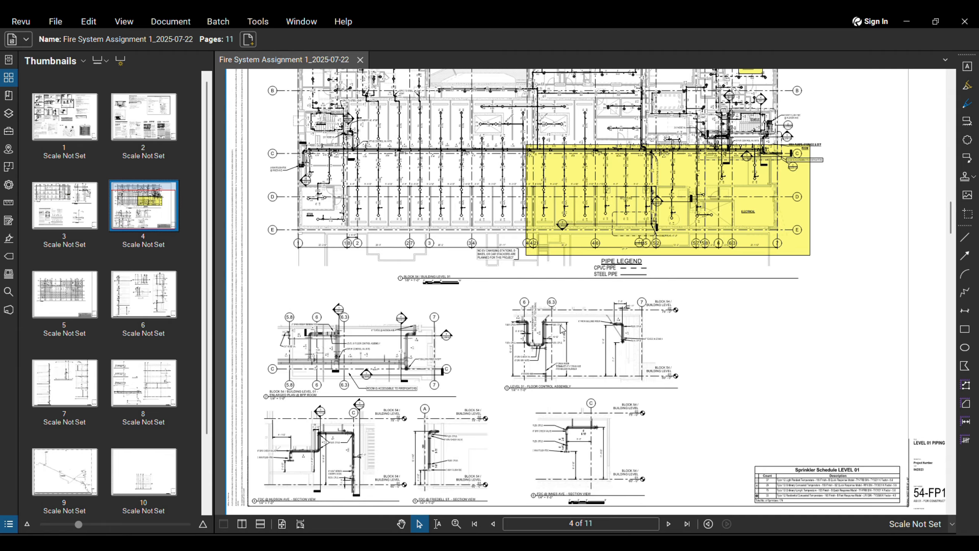
pyautogui.moveTo(827, 263); pyautogui.dragTo(785, 310, button='middle')
pyautogui.moveTo(772, 258); pyautogui.dragTo(761, 305, button='middle')
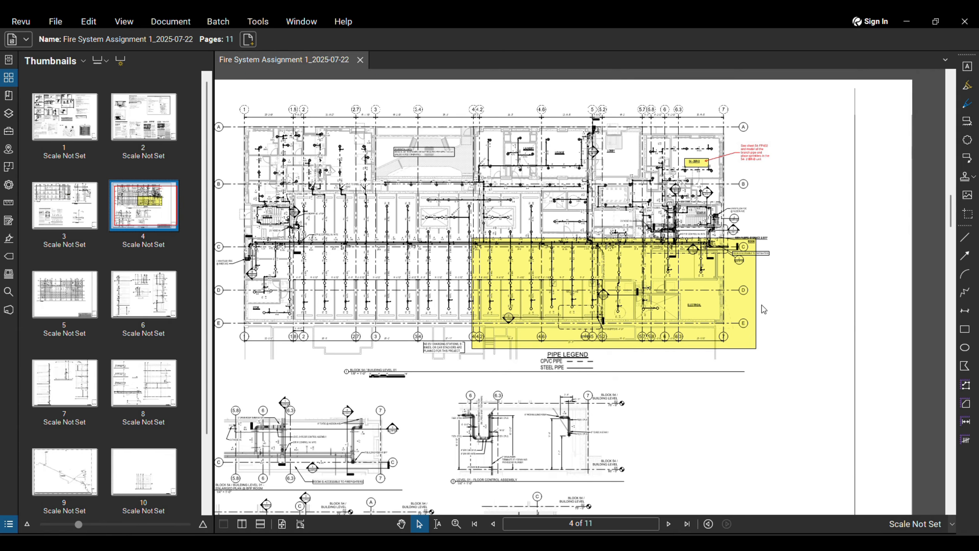
pyautogui.scroll(5, 727, 255)
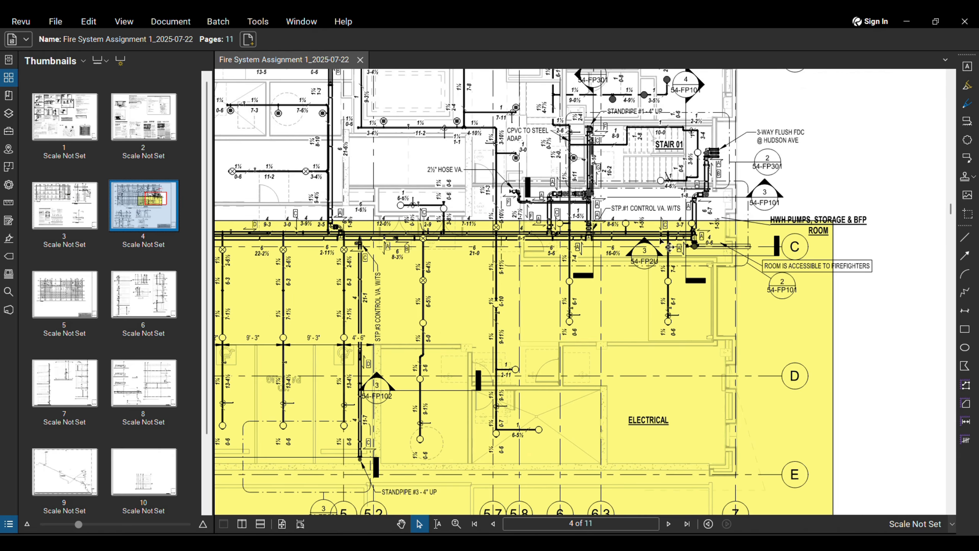
pyautogui.scroll(2, 683, 238)
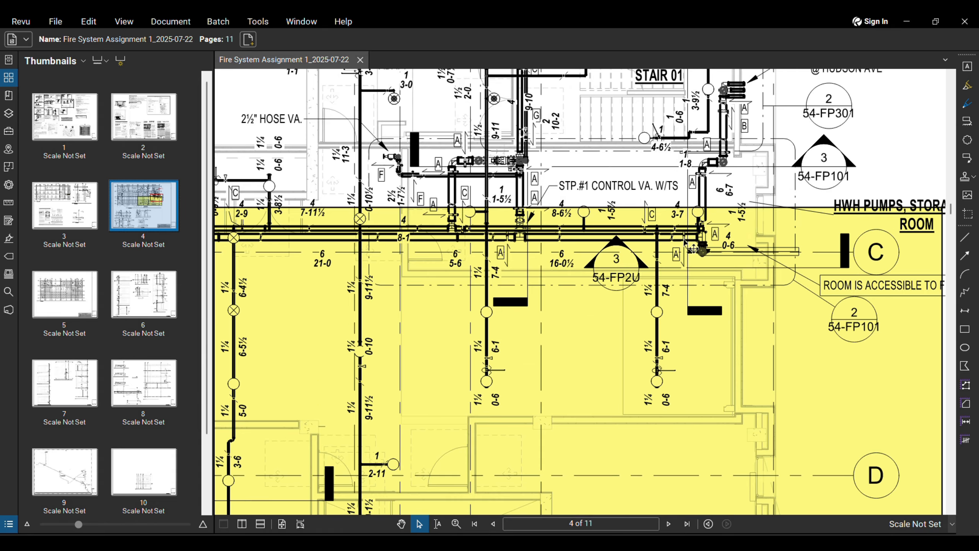
pyautogui.scroll(-8, 685, 243)
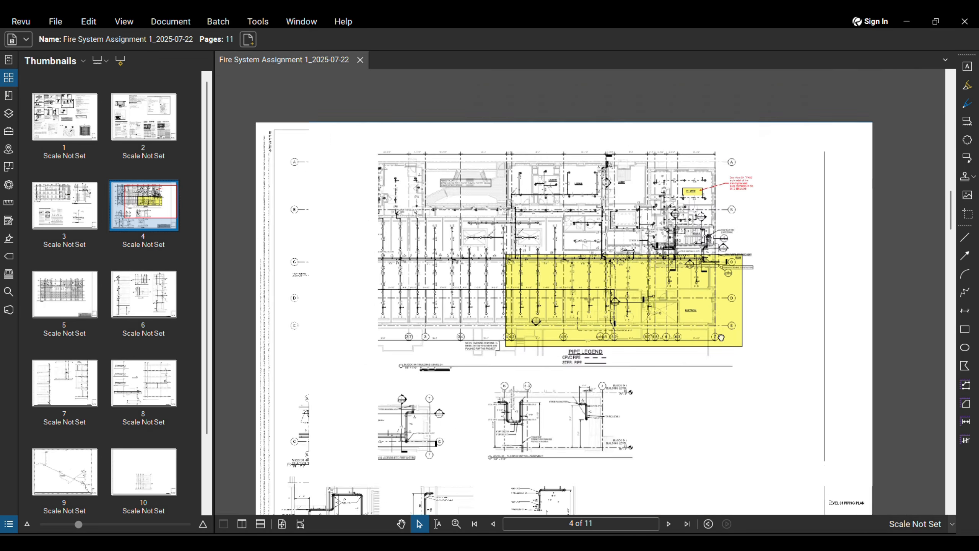
pyautogui.scroll(-2, 721, 337)
# Step: Look over page 5, the 54-FP201 Level 01 reflected ceiling plan
pyautogui.click(669, 523)
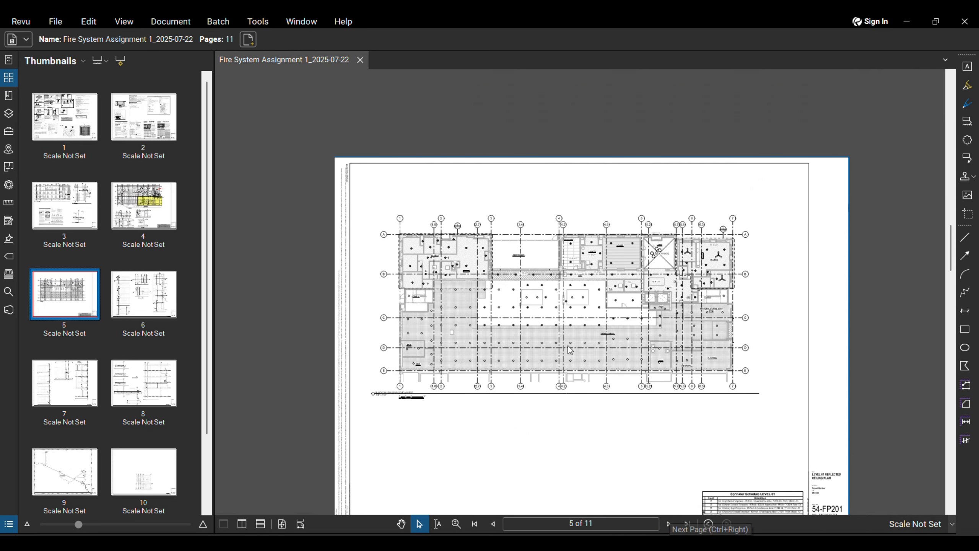
pyautogui.scroll(4, 805, 369)
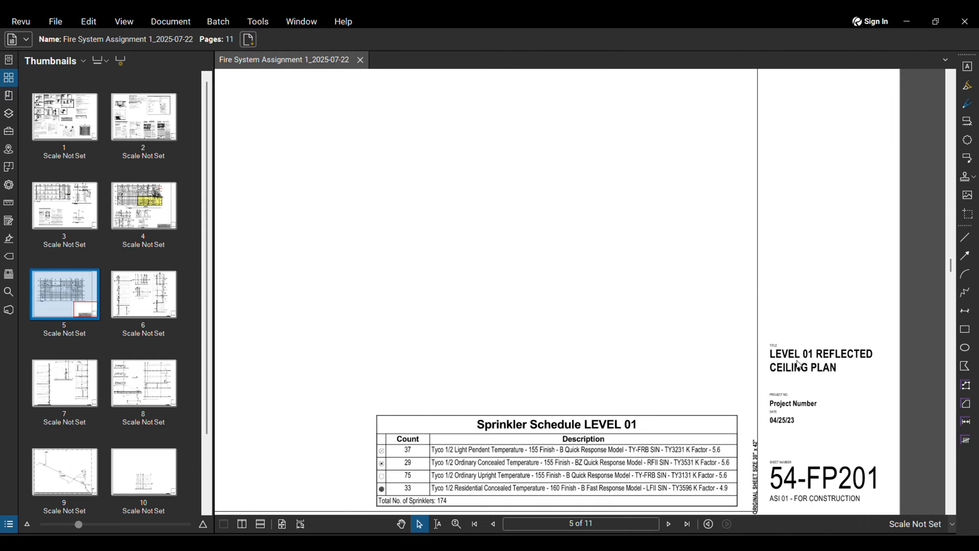
pyautogui.scroll(-2, 840, 381)
pyautogui.scroll(-2, 839, 382)
pyautogui.scroll(3, 578, 348)
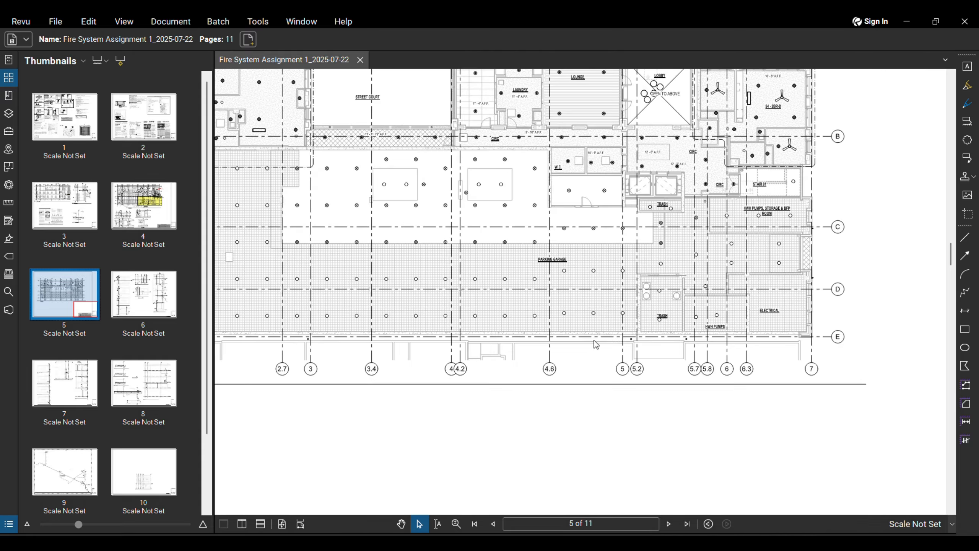
# Step: Return to page 4 and zoom into the Sprinkler Schedule LEVEL 01 table's description column
pyautogui.click(493, 524)
pyautogui.scroll(-2, 655, 465)
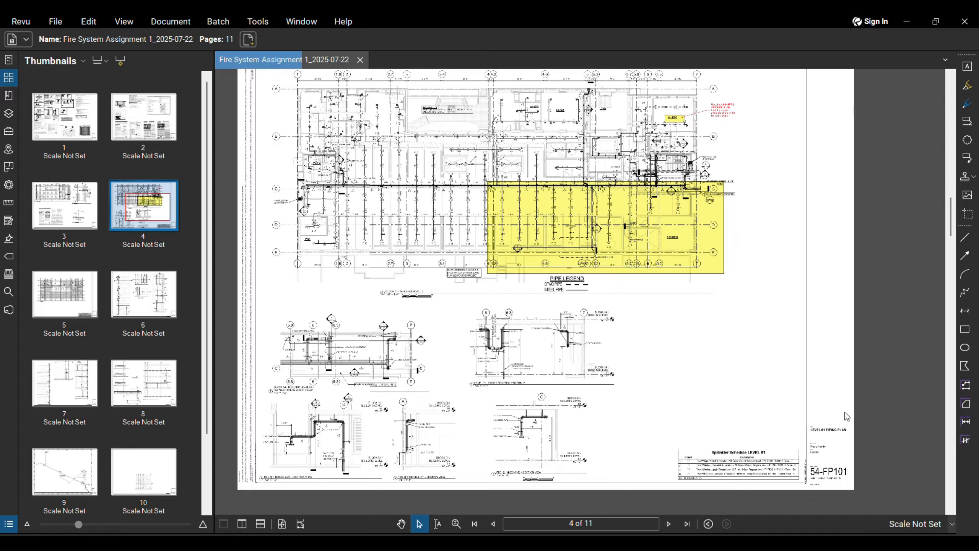
pyautogui.scroll(5, 707, 396)
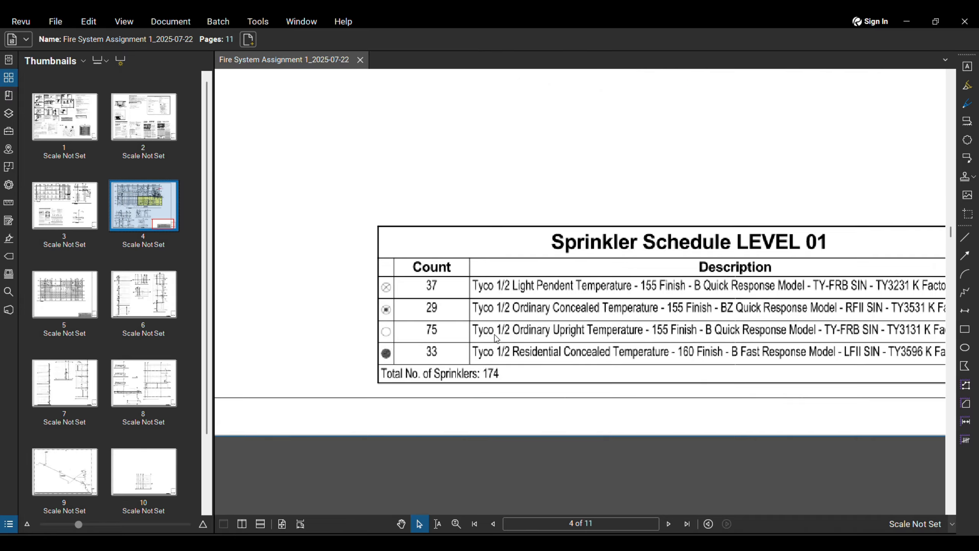
pyautogui.scroll(1, 382, 354)
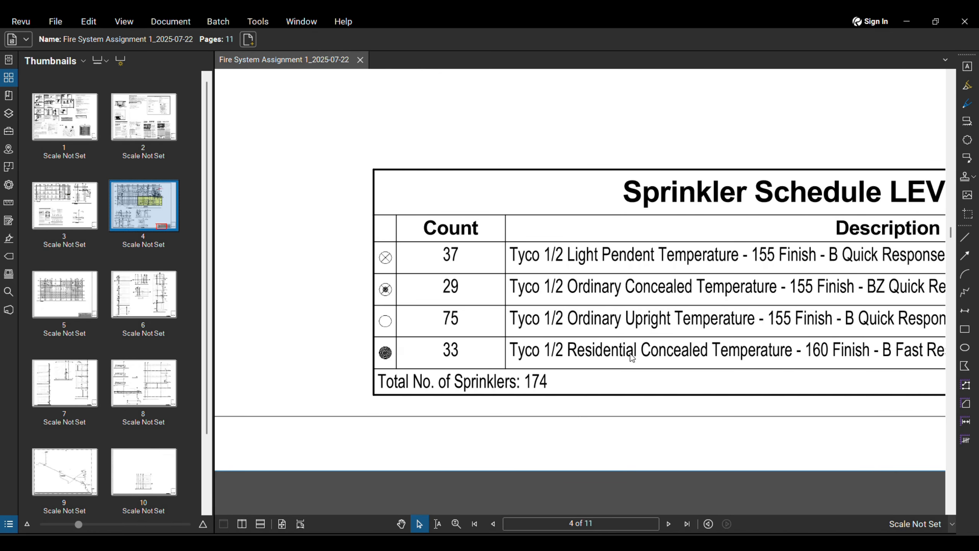
pyautogui.keyDown('shift'); pyautogui.hscroll(1, 630, 353); pyautogui.keyUp('shift')
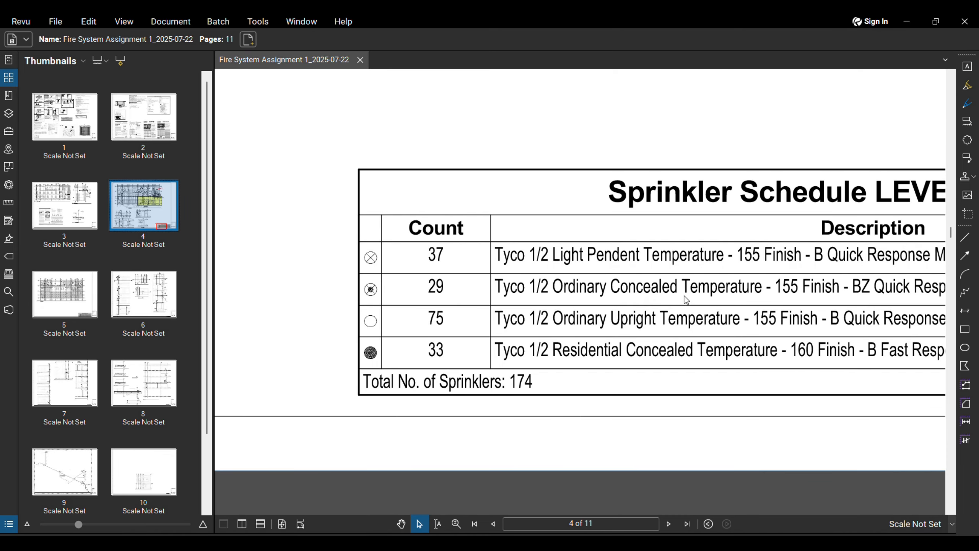
pyautogui.moveTo(687, 280); pyautogui.dragTo(652, 282, button='middle')
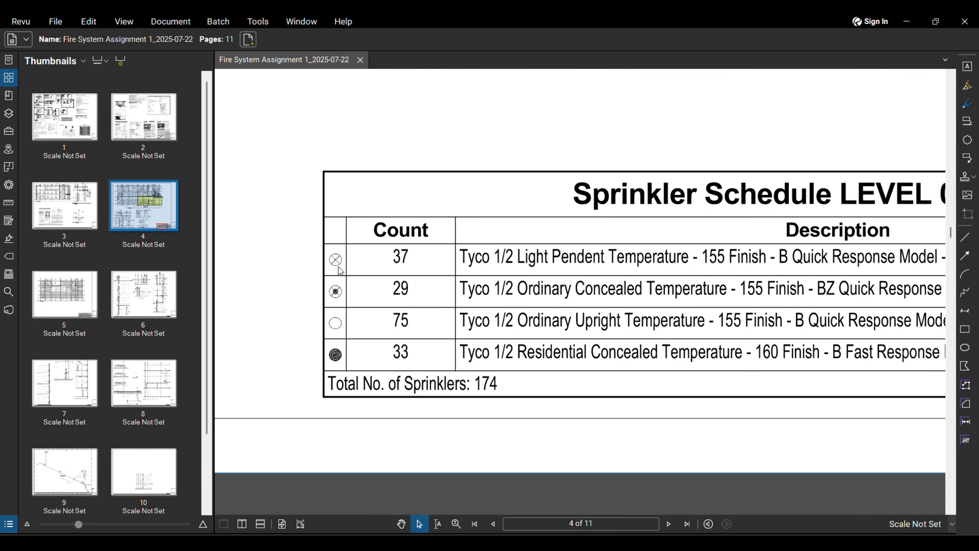
pyautogui.scroll(-2, 554, 265)
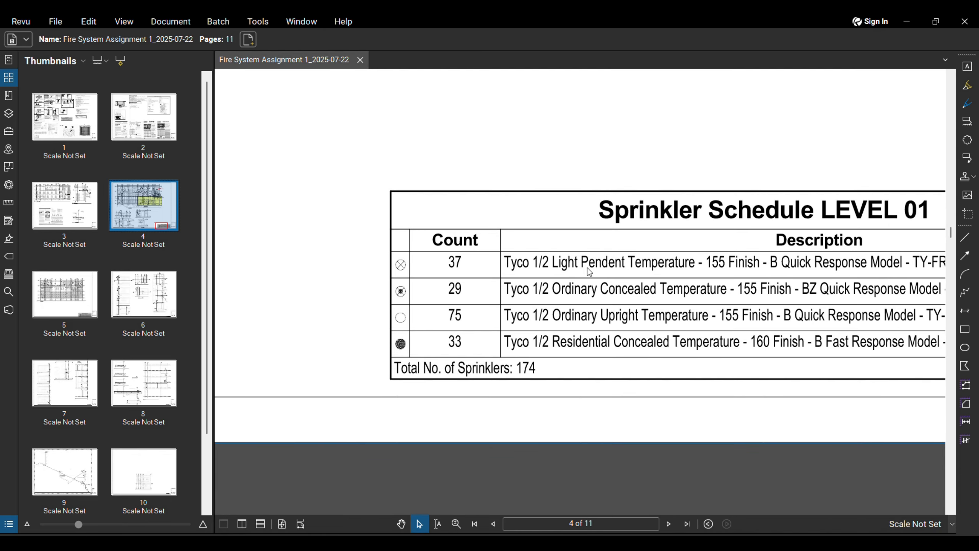
pyautogui.scroll(-5, 576, 266)
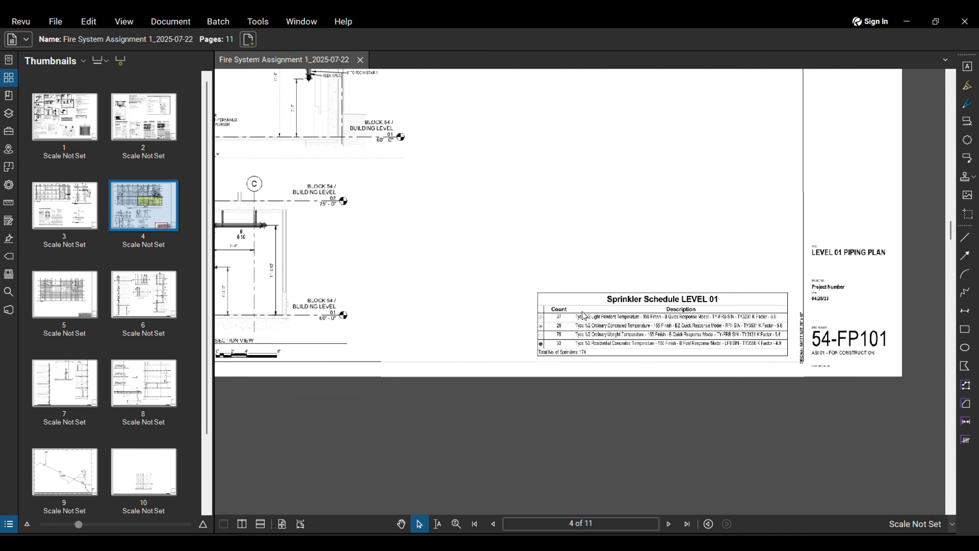
# Step: Zoom in on the yellow highlighted piping and its surroundings on sheet 4
pyautogui.scroll(-1, 385, 199)
pyautogui.moveTo(385, 199); pyautogui.dragTo(391, 314, button='middle')
pyautogui.scroll(7, 397, 153)
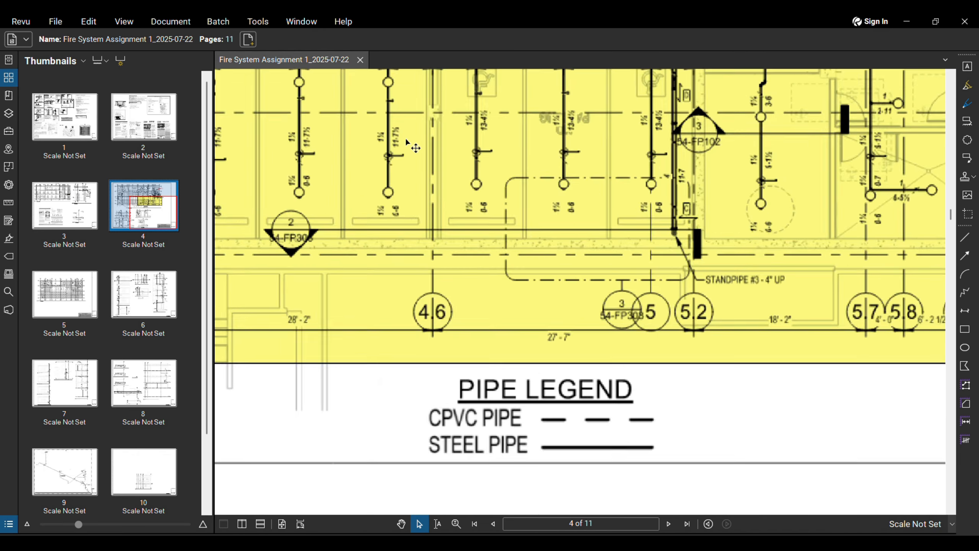
pyautogui.scroll(-2, 473, 156)
pyautogui.moveTo(473, 158); pyautogui.dragTo(491, 268, button='middle')
pyautogui.scroll(4, 432, 215)
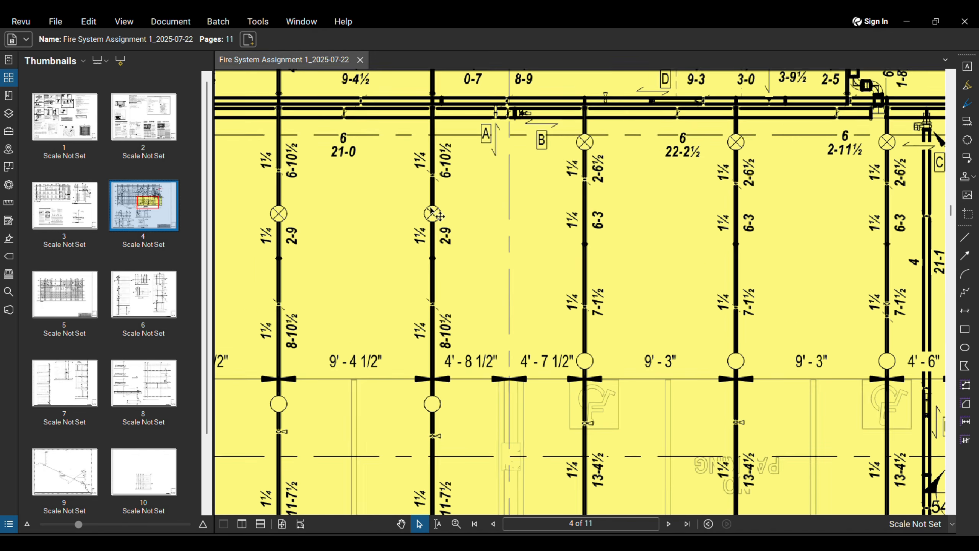
pyautogui.moveTo(418, 408); pyautogui.dragTo(452, 338, button='middle')
pyautogui.scroll(-6, 400, 385)
pyautogui.scroll(-1, 365, 218)
# Step: Inspect the rooms above, including the 54 - 2BR-D unit note, then zoom out to fit the sheet
pyautogui.moveTo(365, 218); pyautogui.dragTo(477, 321, button='middle')
pyautogui.scroll(6, 351, 209)
pyautogui.scroll(-2, 348, 225)
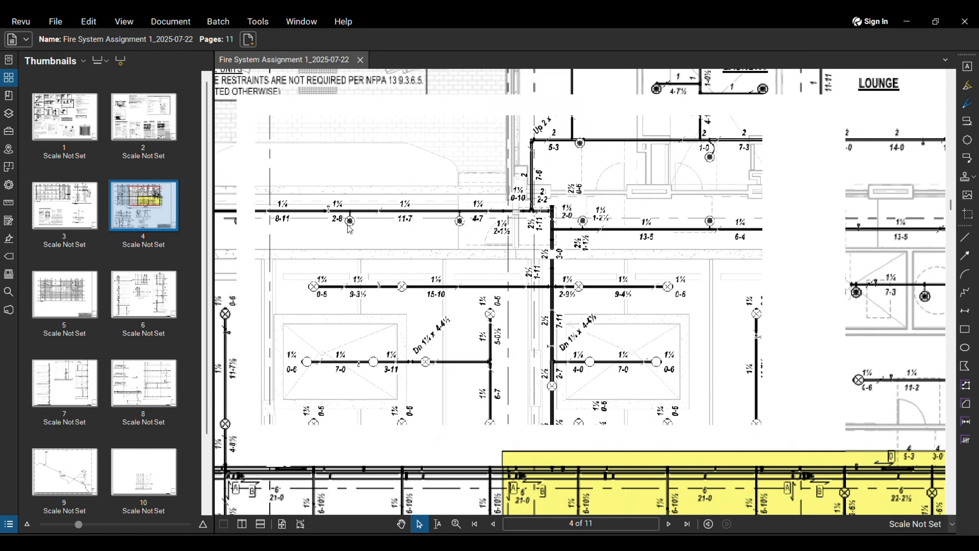
pyautogui.scroll(-6, 350, 227)
pyautogui.scroll(7, 749, 205)
pyautogui.scroll(-6, 749, 204)
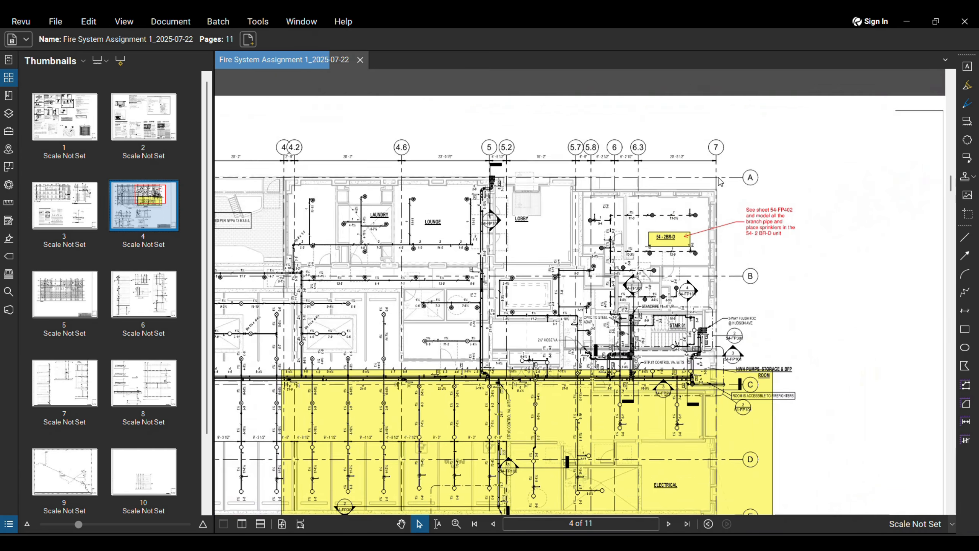
pyautogui.scroll(2, 699, 203)
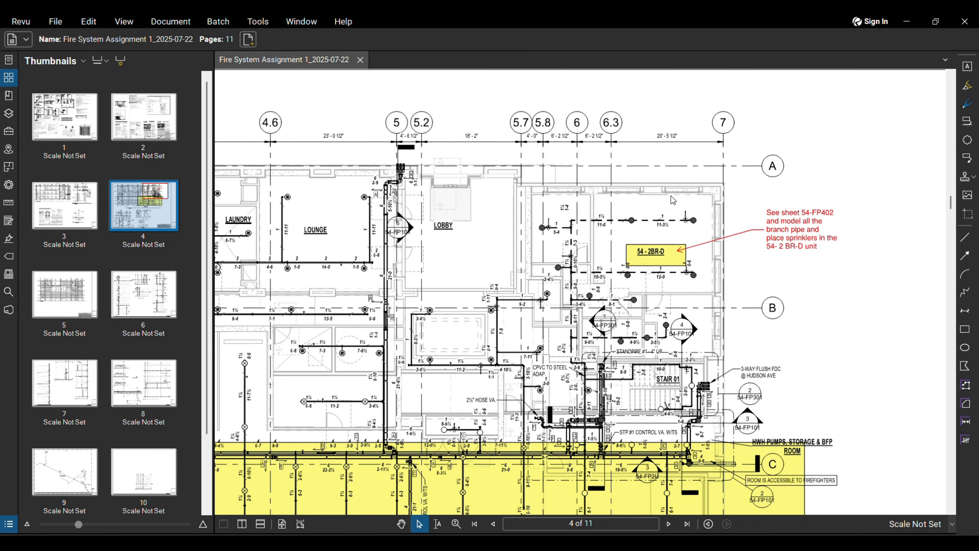
pyautogui.scroll(-7, 673, 199)
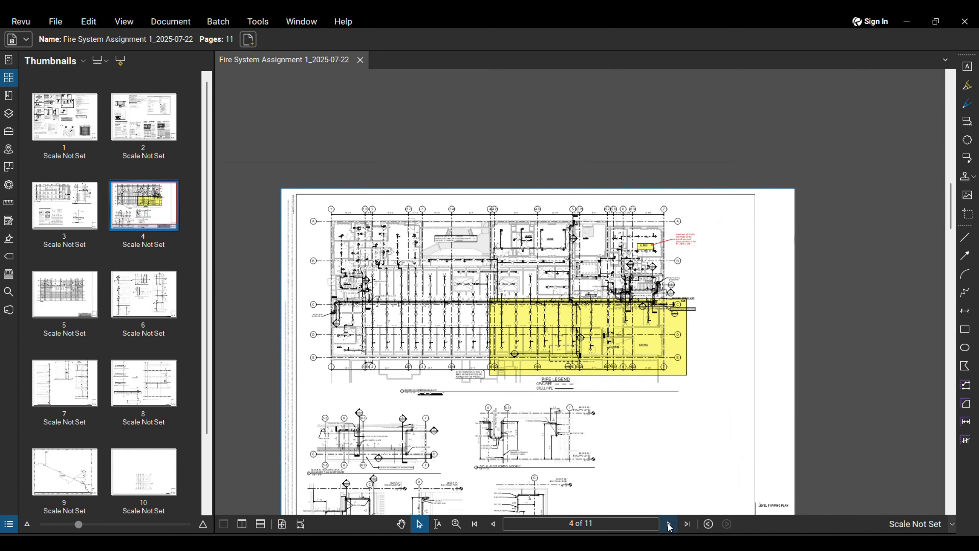
# Step: Advance two pages to sheet 54-FP301 and zoom into the Stair #1 standpipe section
pyautogui.click(669, 524)
pyautogui.click(669, 524)
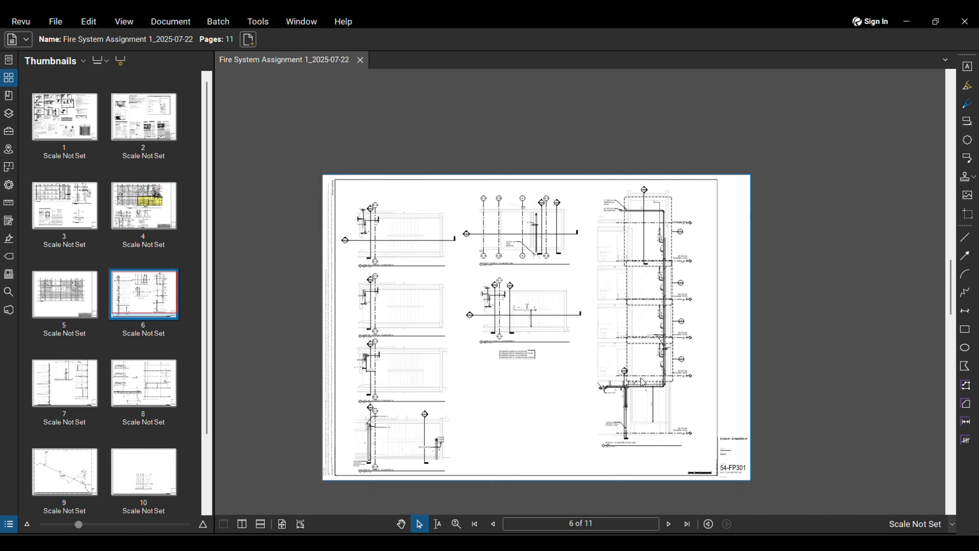
pyautogui.scroll(3, 641, 381)
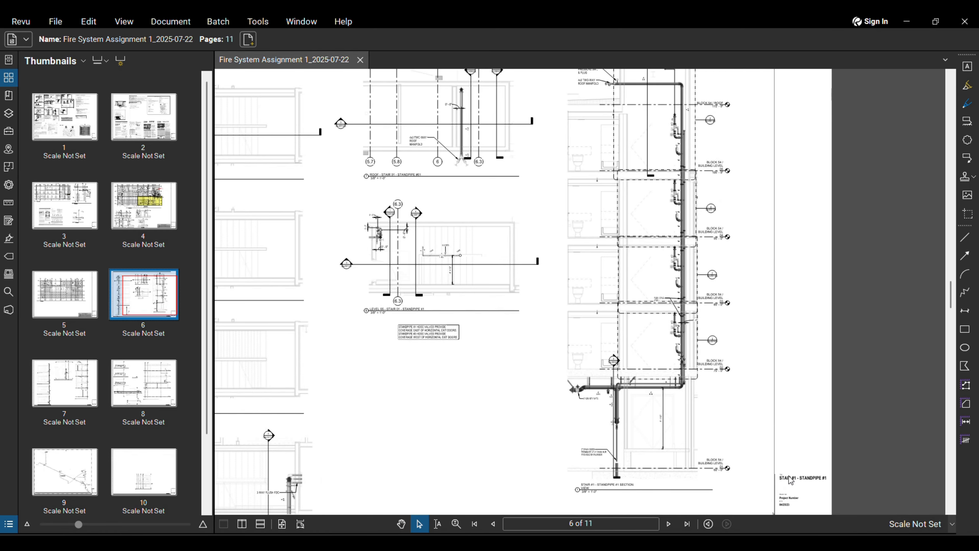
pyautogui.scroll(1, 786, 480)
pyautogui.scroll(2, 570, 397)
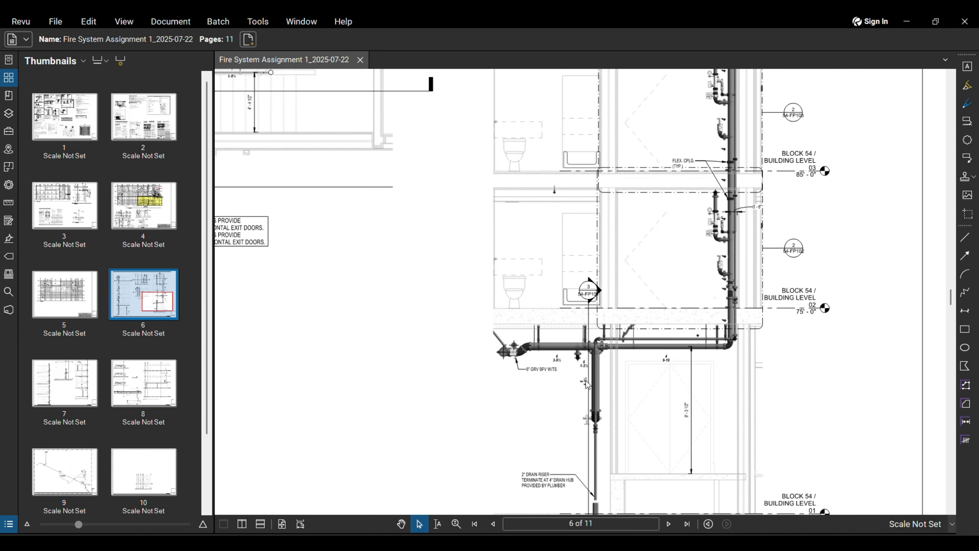
pyautogui.scroll(-2, 538, 352)
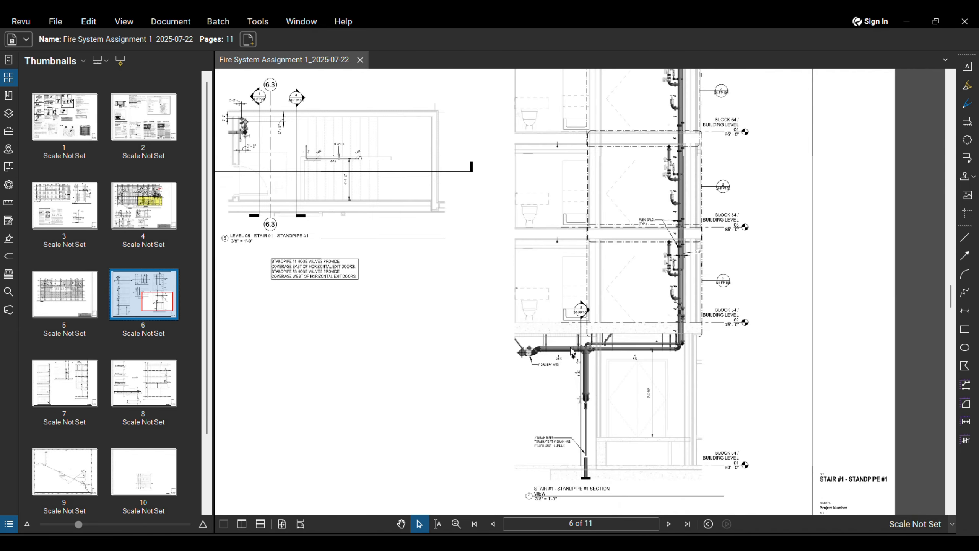
pyautogui.scroll(-4, 595, 375)
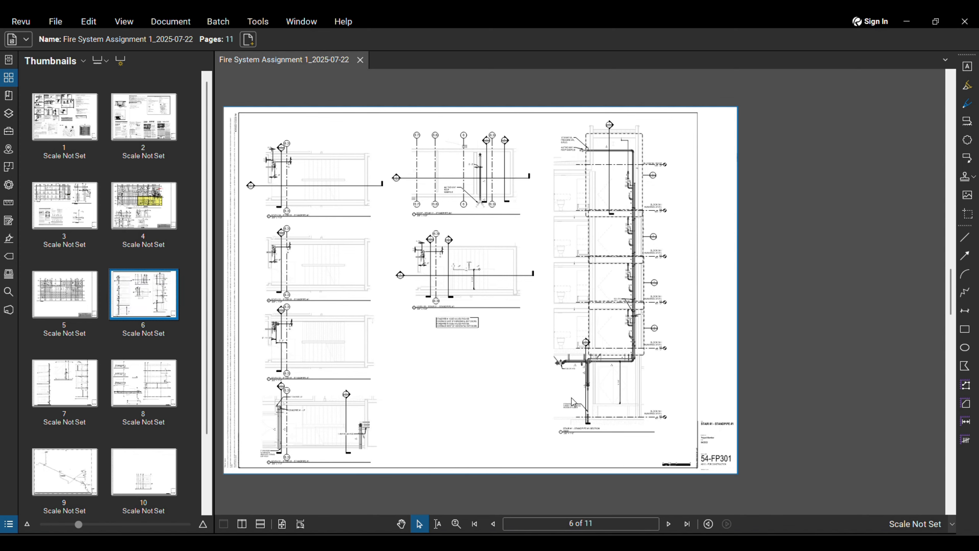
pyautogui.scroll(3, 568, 451)
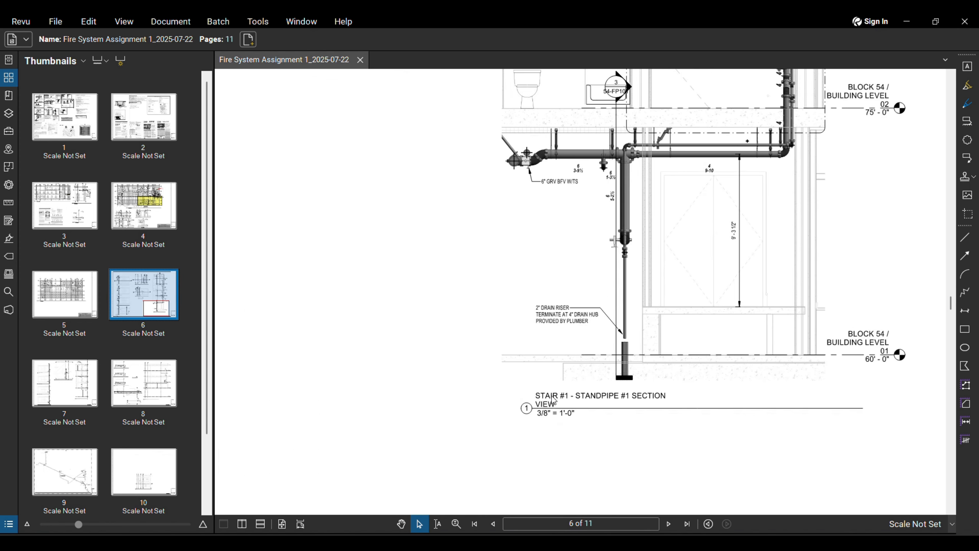
pyautogui.scroll(-4, 524, 414)
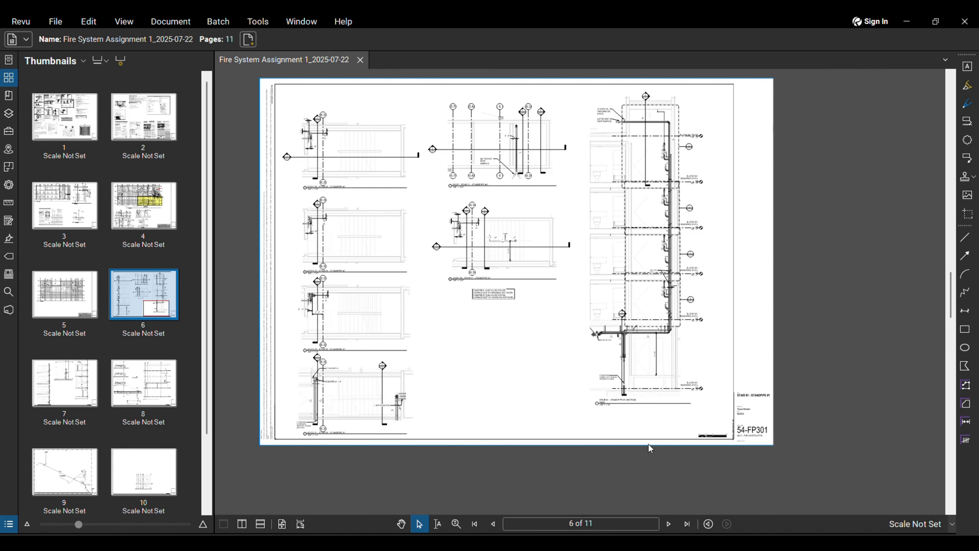
pyautogui.click(669, 526)
pyautogui.click(669, 525)
pyautogui.click(669, 524)
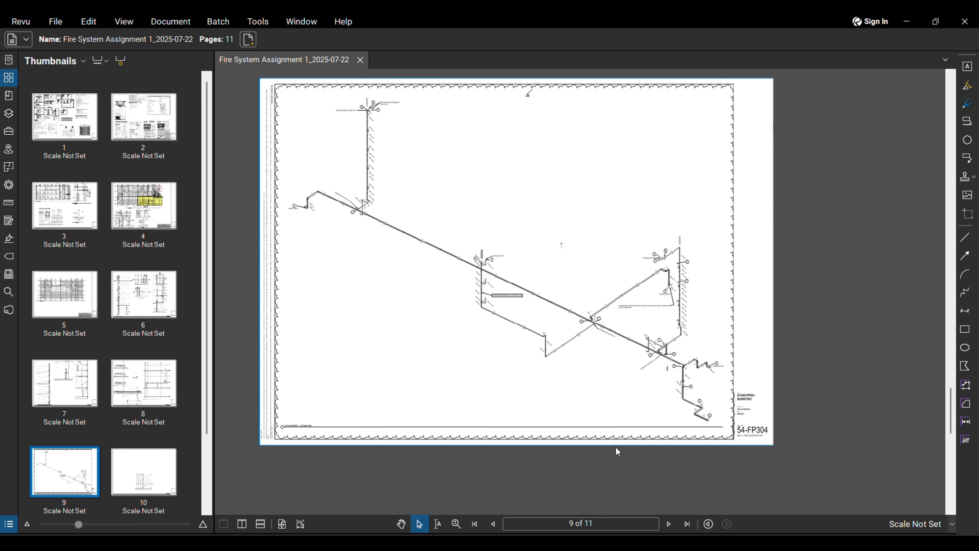
pyautogui.scroll(4, 649, 397)
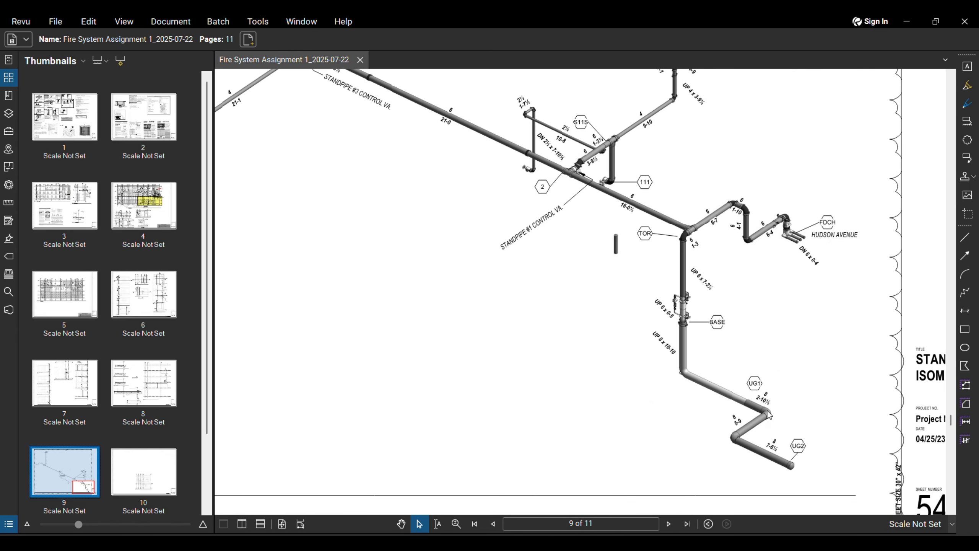
pyautogui.scroll(3, 693, 332)
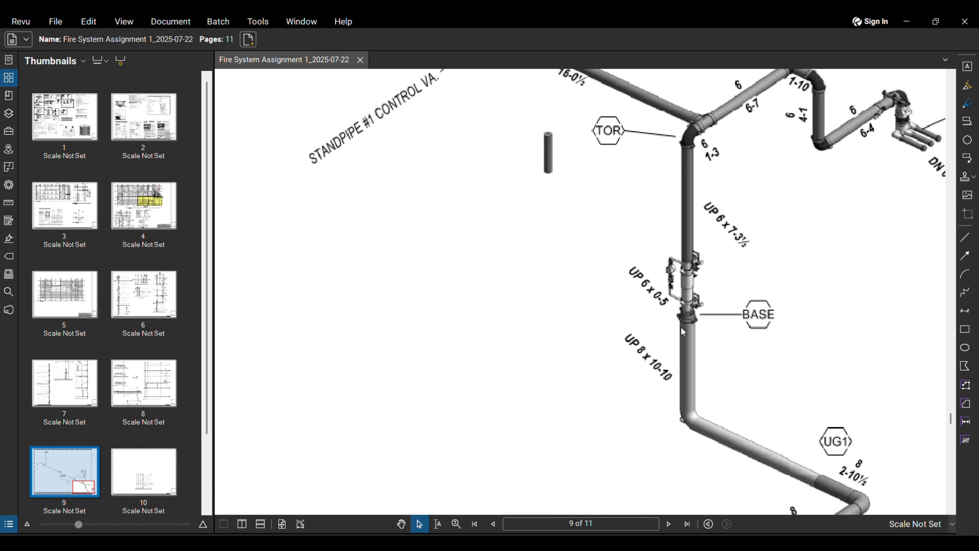
pyautogui.scroll(-2, 654, 346)
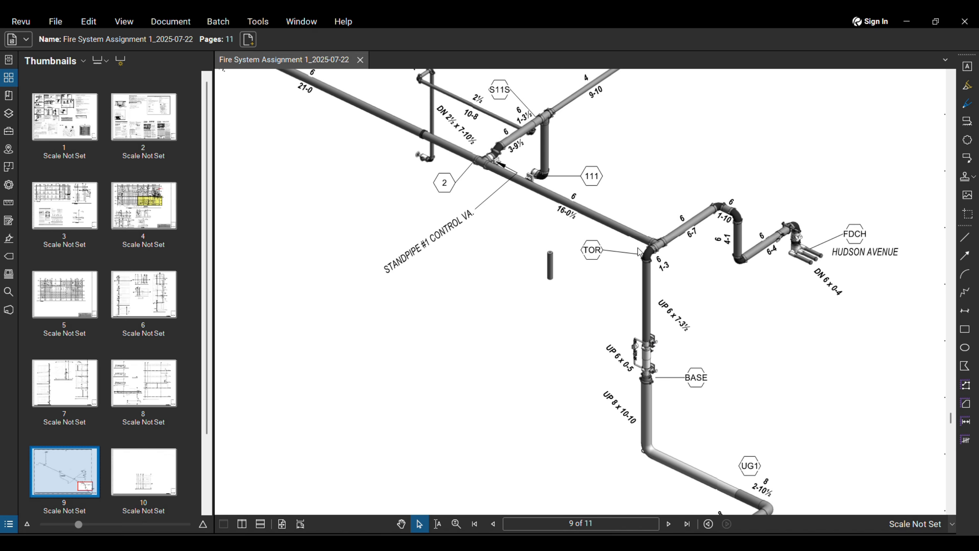
pyautogui.moveTo(651, 247); pyautogui.dragTo(638, 271, button='middle')
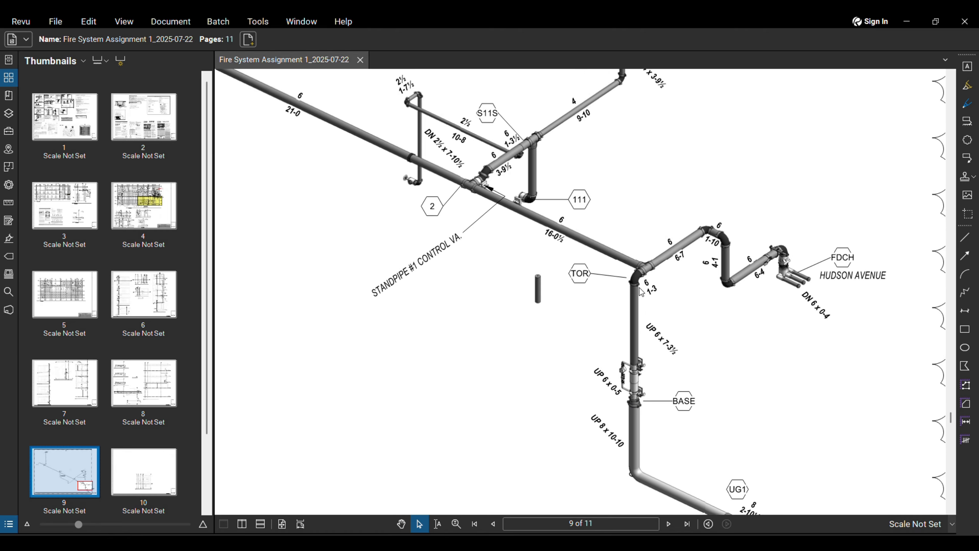
pyautogui.scroll(-1, 634, 302)
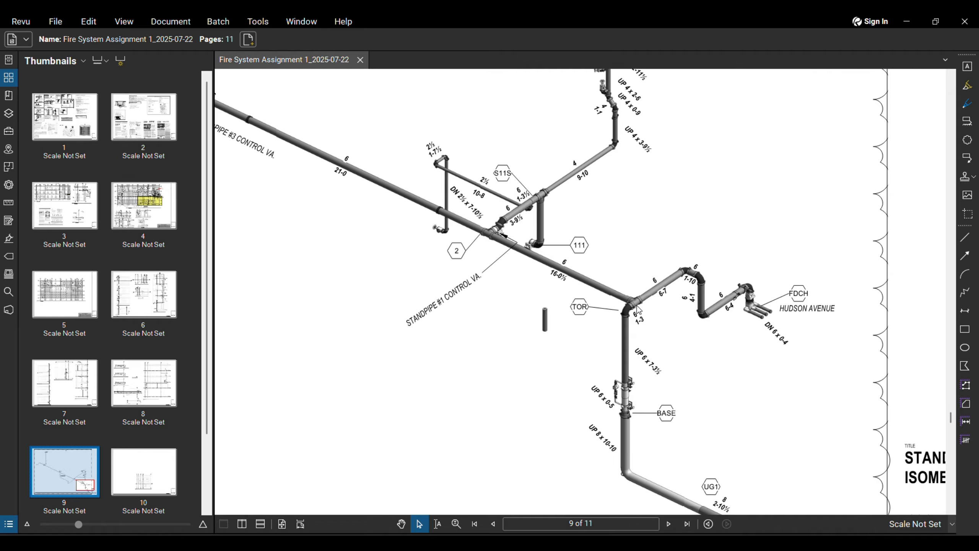
pyautogui.scroll(-2, 618, 307)
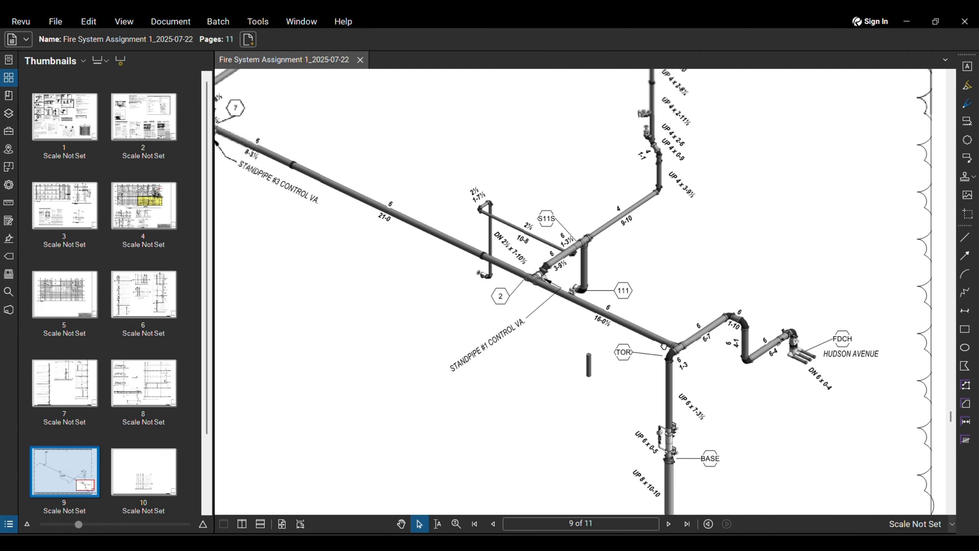
pyautogui.scroll(-1, 568, 291)
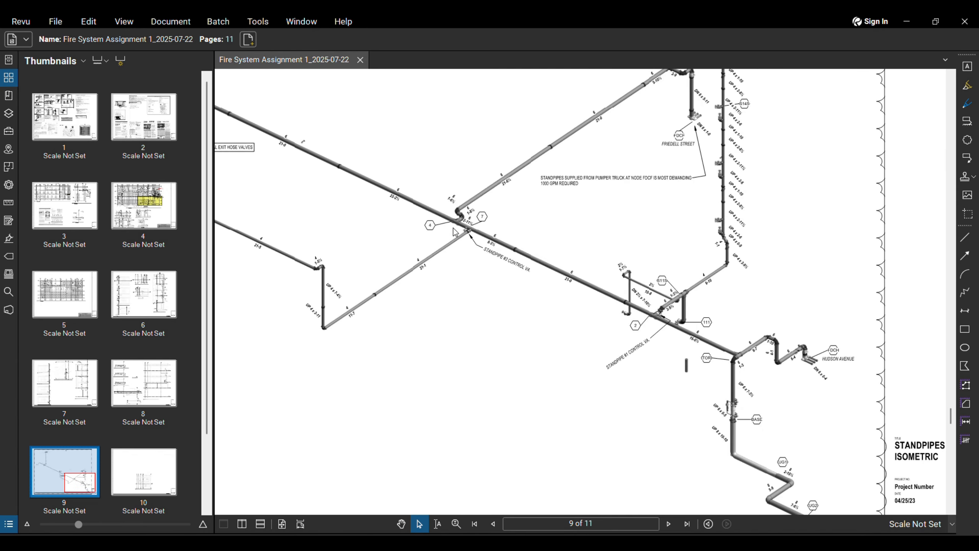
pyautogui.scroll(-1, 570, 293)
pyautogui.scroll(3, 497, 231)
pyautogui.scroll(-2, 462, 278)
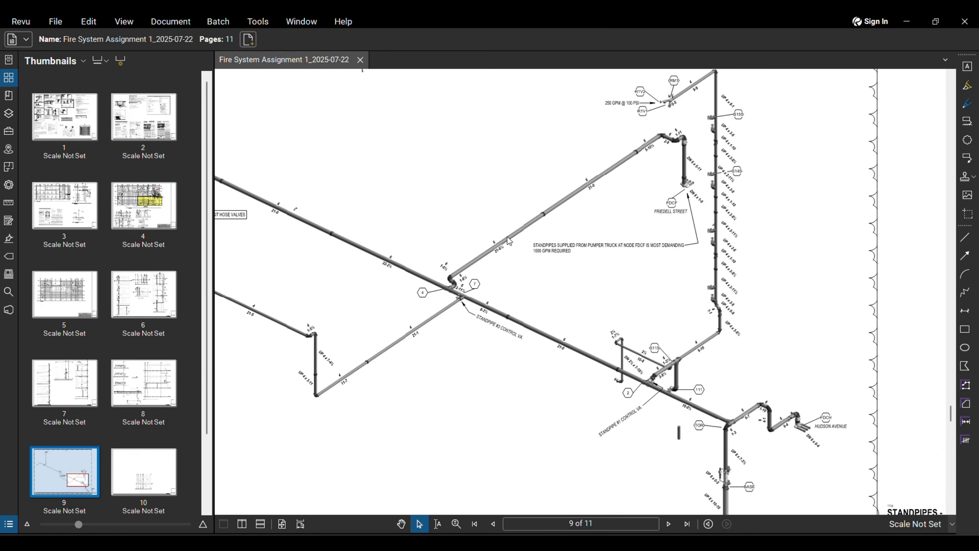
pyautogui.moveTo(501, 236)
pyautogui.mouseDown(button='middle')
pyautogui.moveTo(472, 265)
pyautogui.moveTo(407, 293)
pyautogui.mouseUp(button='middle')
pyautogui.scroll(4, 590, 382)
pyautogui.moveTo(625, 327)
pyautogui.mouseDown(button='middle')
pyautogui.moveTo(576, 470)
pyautogui.moveTo(572, 394)
pyautogui.moveTo(536, 352)
pyautogui.mouseUp(button='middle')
pyautogui.scroll(3, 478, 312)
pyautogui.moveTo(489, 266); pyautogui.dragTo(483, 311, button='middle')
pyautogui.scroll(-9, 483, 311)
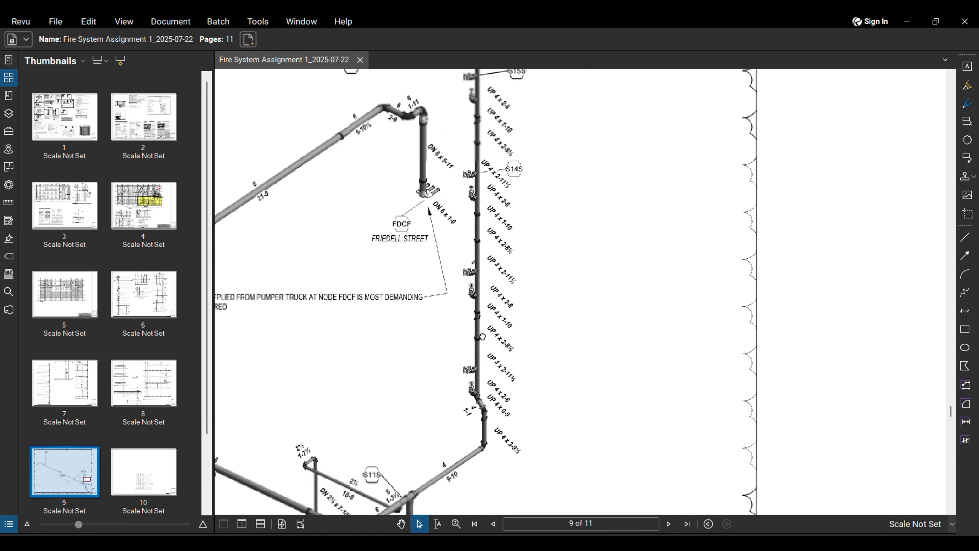
pyautogui.moveTo(475, 231); pyautogui.dragTo(488, 283, button='middle')
pyautogui.scroll(-3, 462, 277)
pyautogui.moveTo(409, 276); pyautogui.dragTo(525, 325, button='middle')
pyautogui.scroll(-1, 524, 325)
pyautogui.moveTo(370, 309); pyautogui.dragTo(513, 361, button='middle')
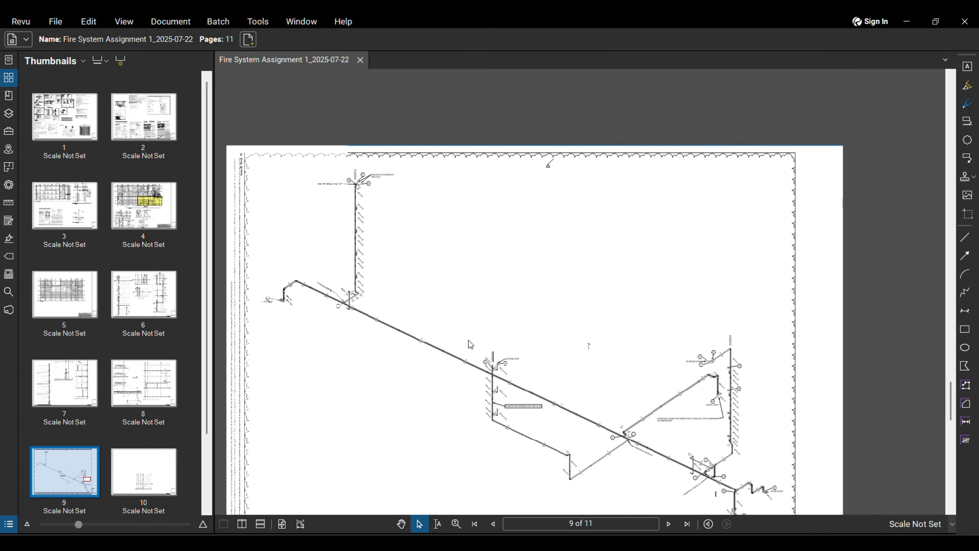
pyautogui.scroll(2, 301, 285)
pyautogui.scroll(4, 374, 284)
pyautogui.scroll(-3, 362, 270)
pyautogui.moveTo(342, 212); pyautogui.dragTo(343, 275, button='middle')
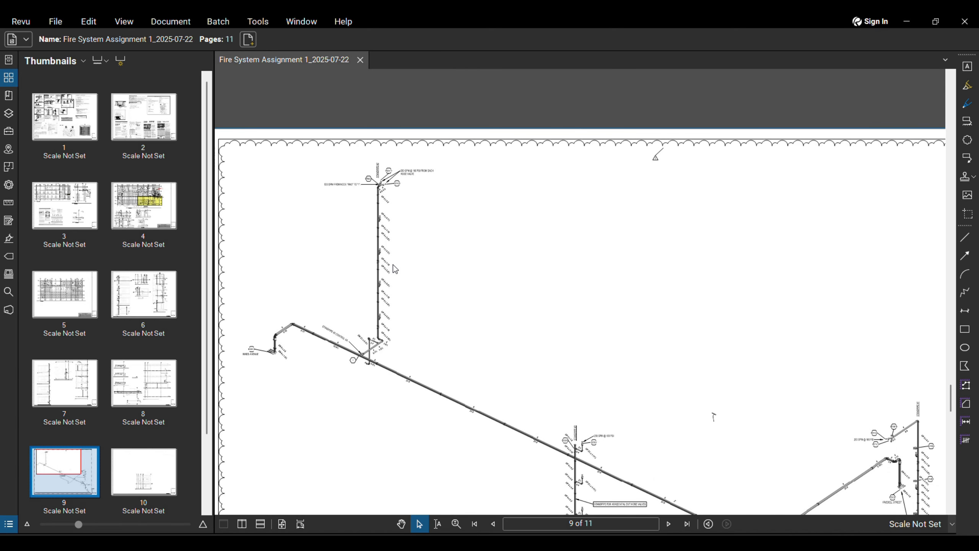
pyautogui.click(493, 523)
pyautogui.click(492, 524)
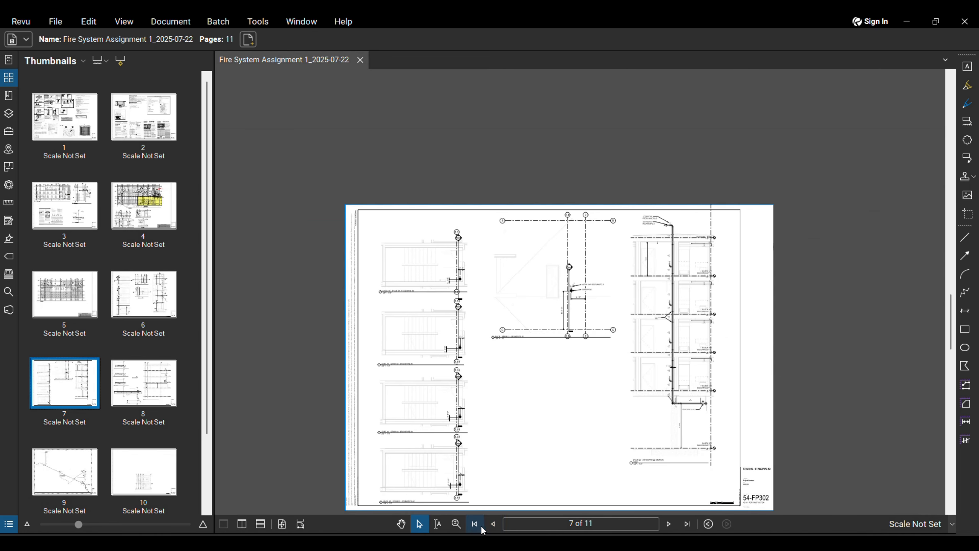
pyautogui.click(493, 523)
pyautogui.scroll(4, 708, 437)
pyautogui.scroll(-4, 624, 317)
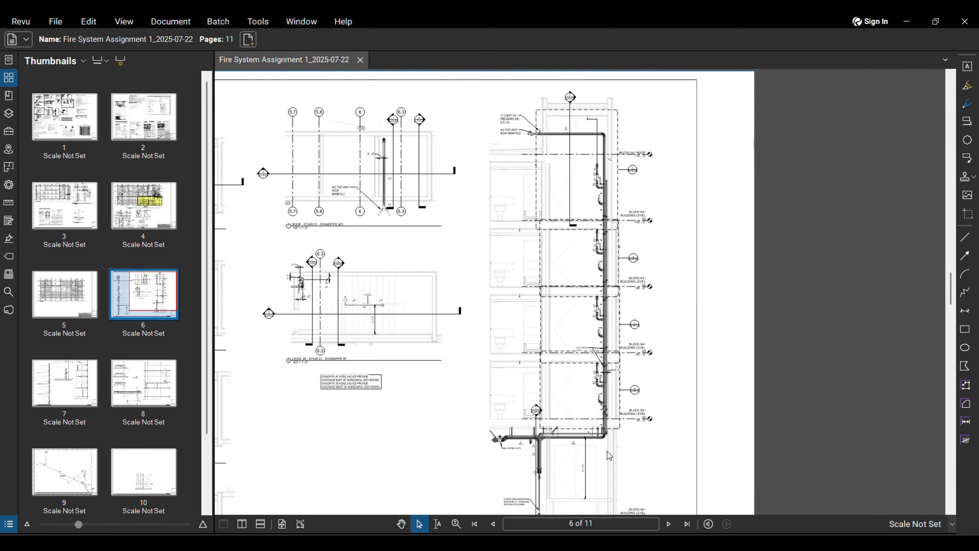
pyautogui.scroll(-3, 641, 389)
pyautogui.scroll(3, 616, 431)
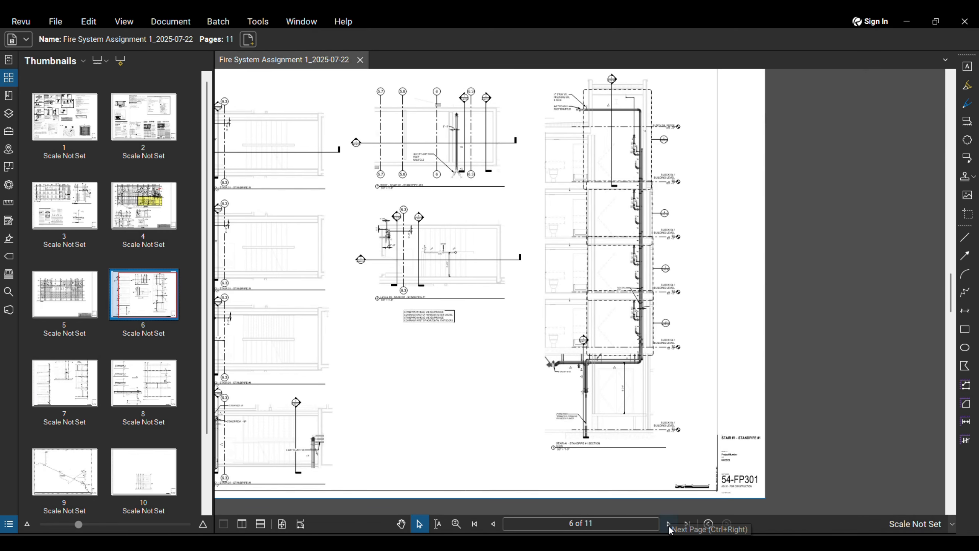
pyautogui.click(668, 523)
pyautogui.scroll(-3, 759, 458)
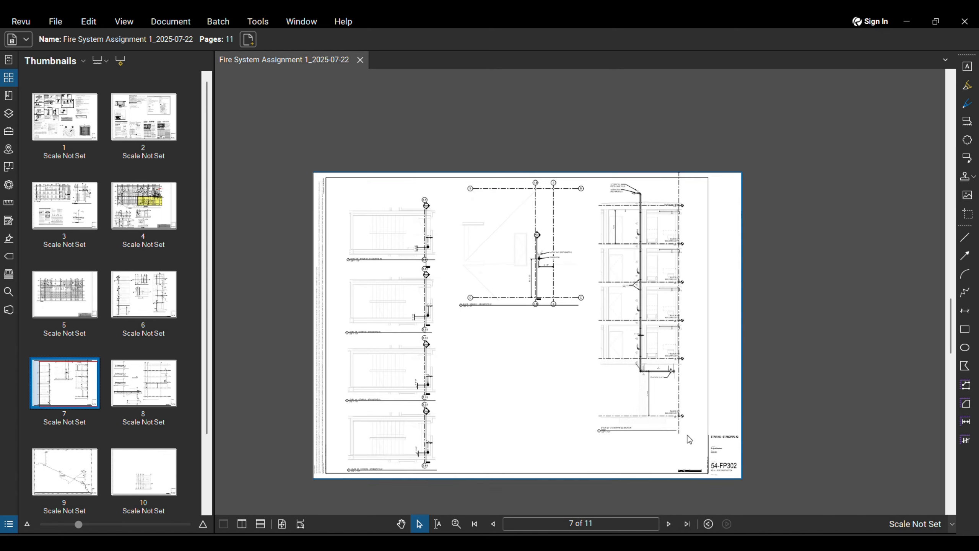
pyautogui.click(669, 523)
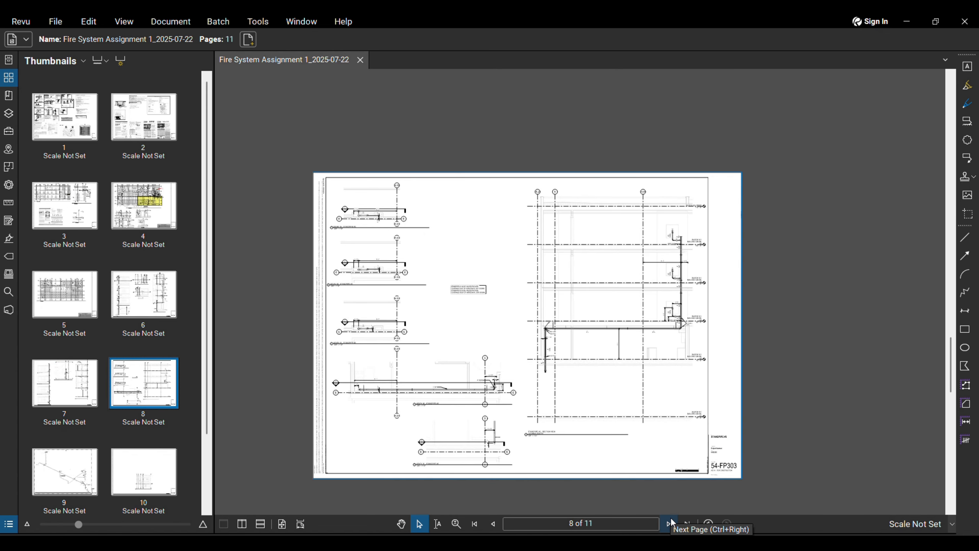
pyautogui.click(668, 523)
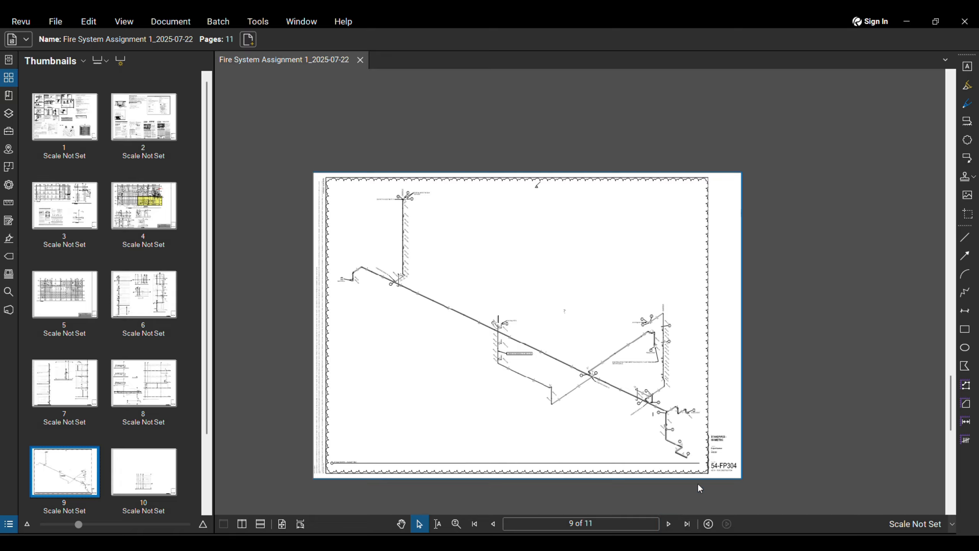
pyautogui.click(668, 524)
pyautogui.scroll(1, 543, 399)
pyautogui.scroll(1, 543, 398)
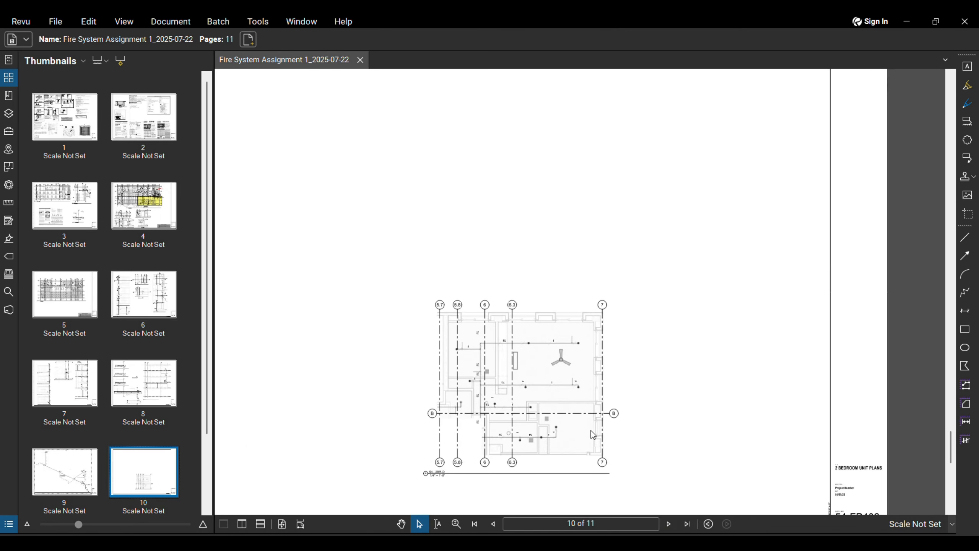
pyautogui.scroll(1, 549, 412)
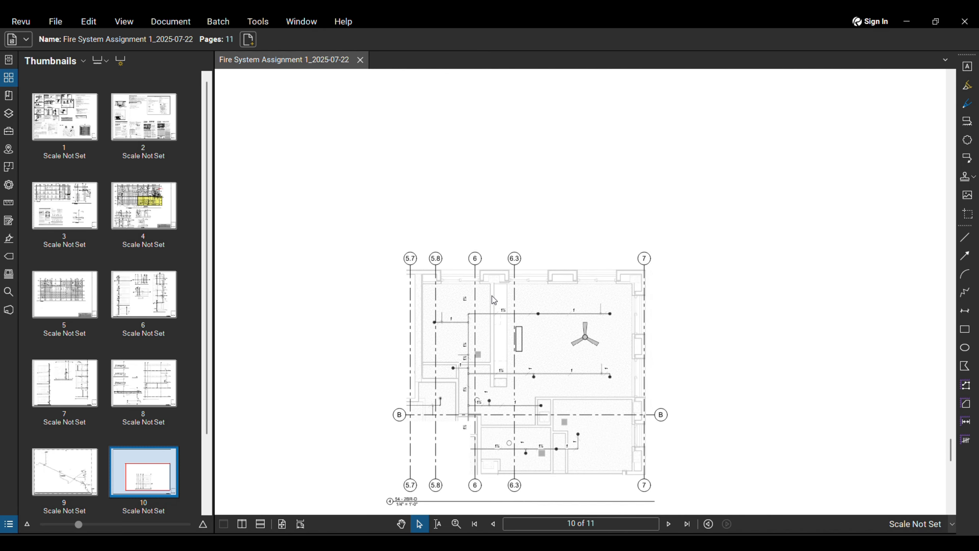
pyautogui.scroll(2, 517, 426)
pyautogui.scroll(1, 537, 425)
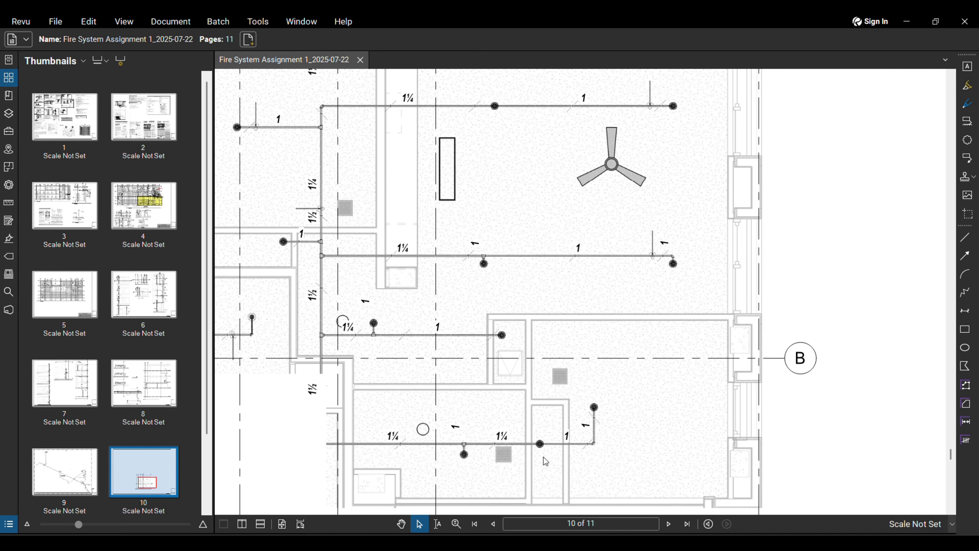
pyautogui.scroll(-1, 538, 425)
pyautogui.scroll(2, 538, 425)
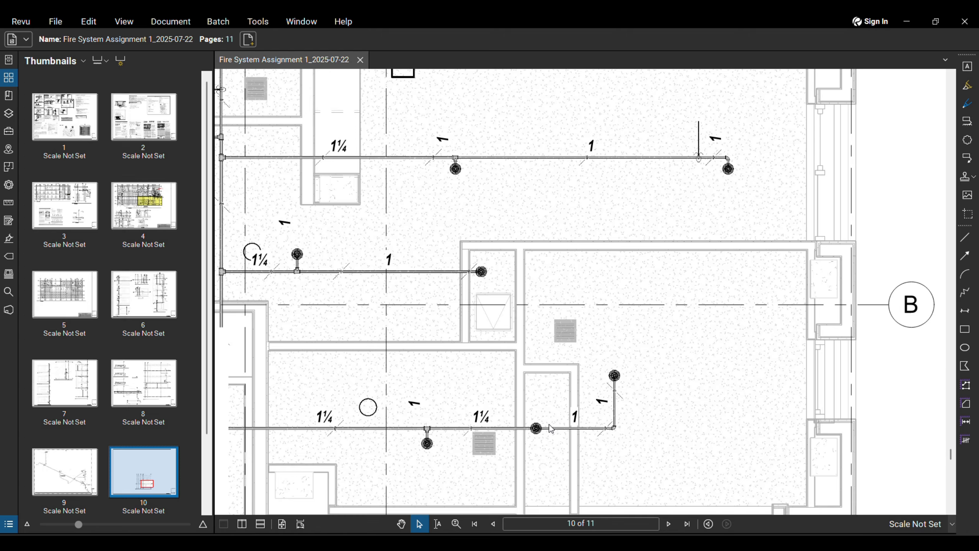
pyautogui.scroll(2, 549, 424)
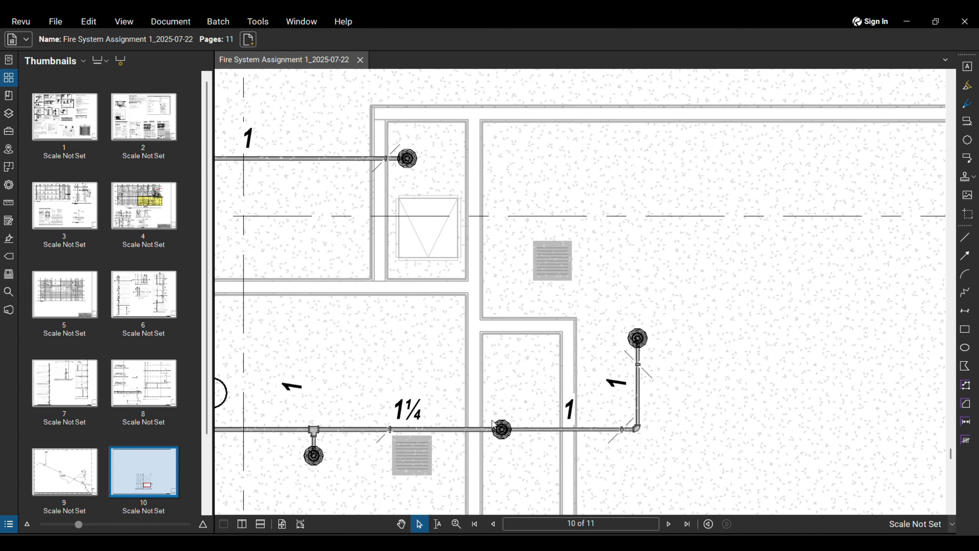
pyautogui.scroll(-2, 626, 428)
pyautogui.scroll(2, 532, 405)
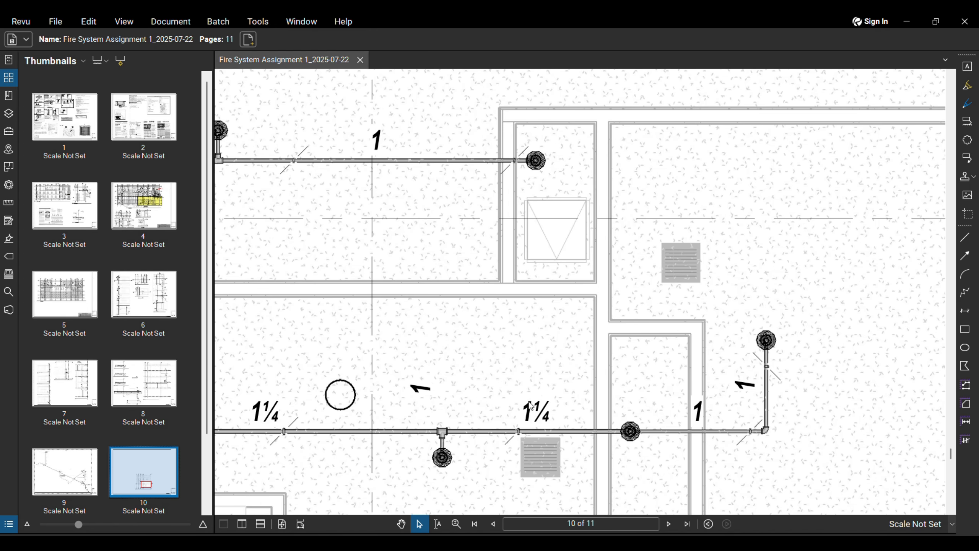
pyautogui.scroll(-6, 513, 380)
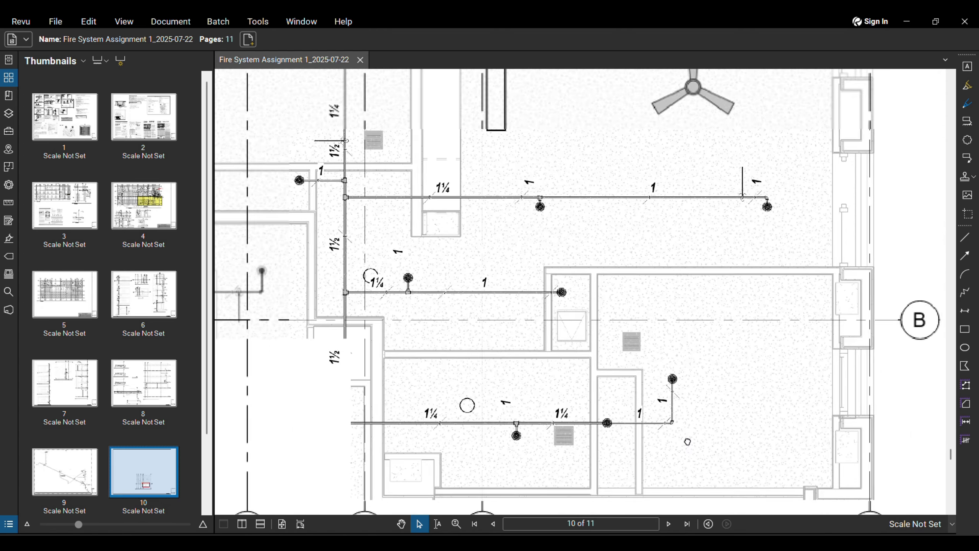
pyautogui.scroll(-6, 813, 464)
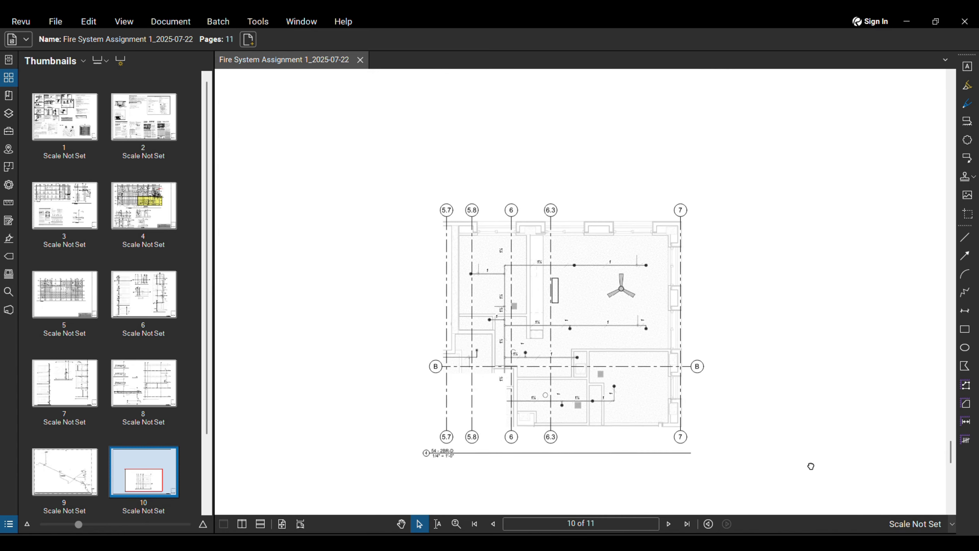
pyautogui.scroll(1, 946, 464)
pyautogui.scroll(1, 946, 465)
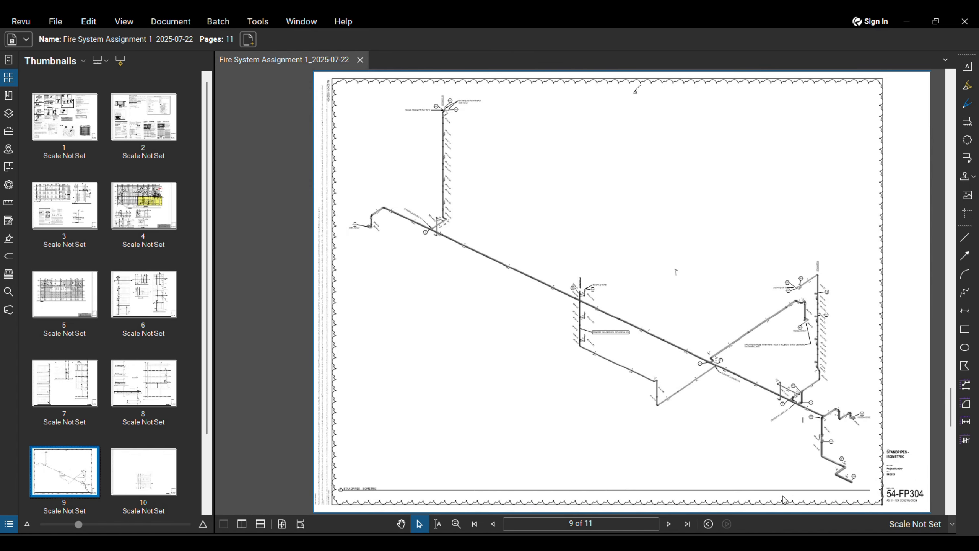
# Step: Page ahead to the last sheet 54-FP403, then back to page 4, sheet 54-FP101
pyautogui.click(667, 525)
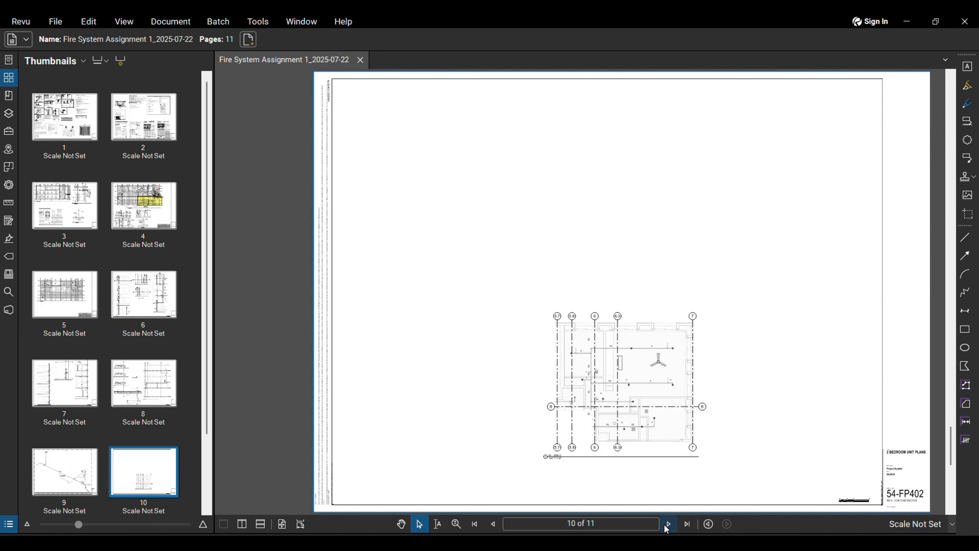
pyautogui.click(667, 525)
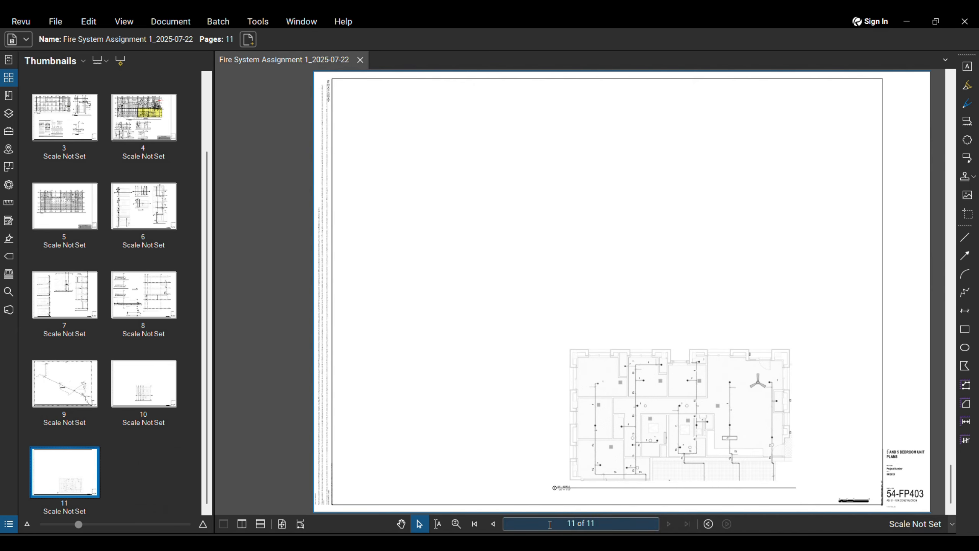
pyautogui.click(493, 523)
pyautogui.click(493, 524)
pyautogui.click(493, 524)
pyautogui.click(493, 523)
pyautogui.click(493, 524)
pyautogui.click(493, 524)
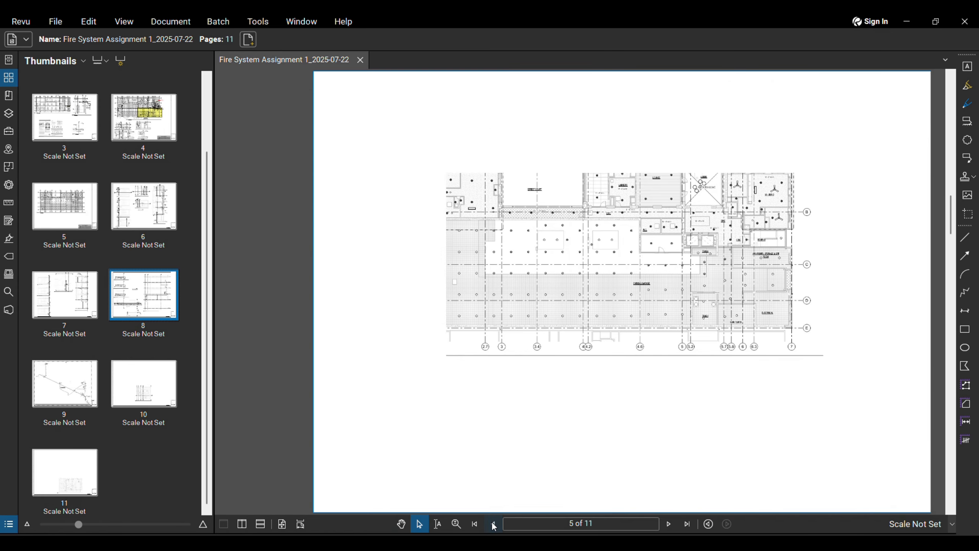
pyautogui.click(493, 524)
pyautogui.click(493, 524)
pyautogui.click(493, 523)
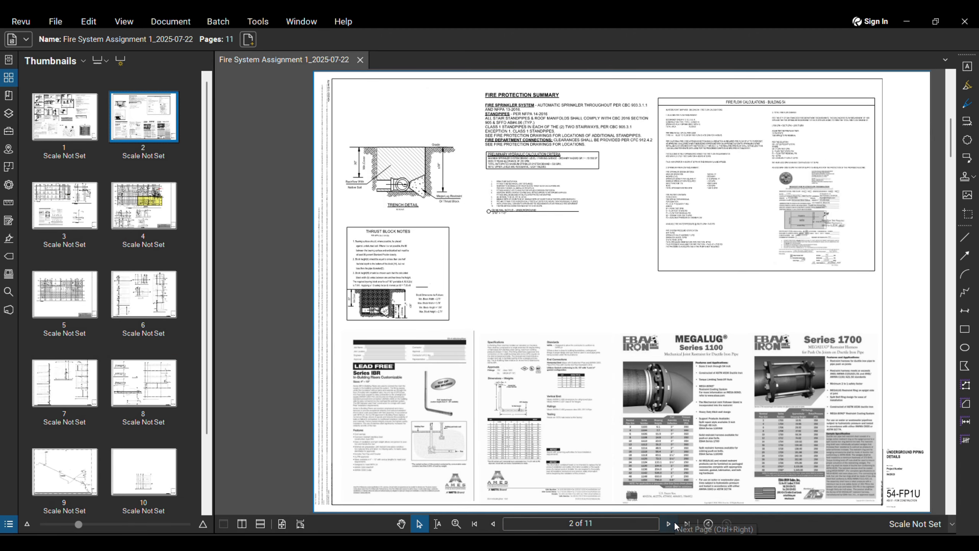
pyautogui.click(673, 523)
pyautogui.click(668, 523)
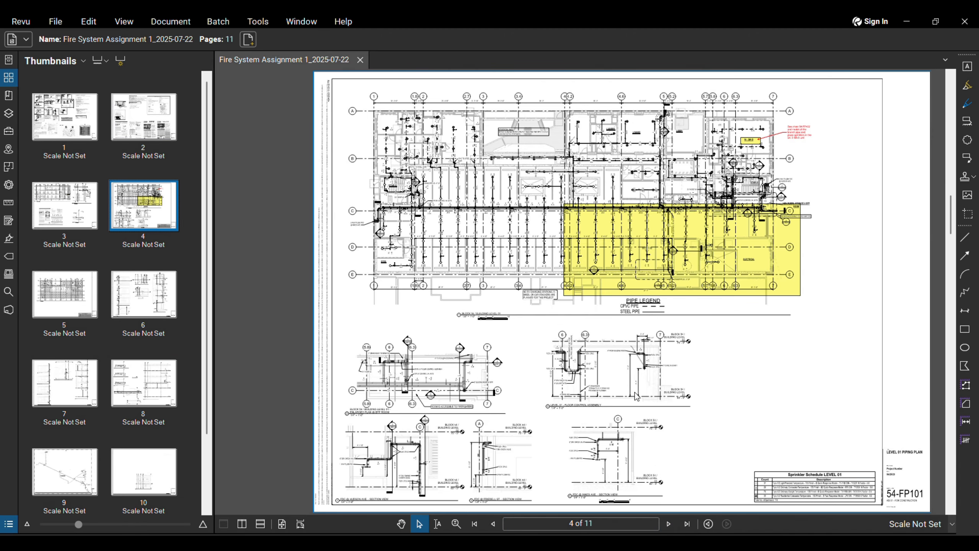
pyautogui.scroll(5, 614, 231)
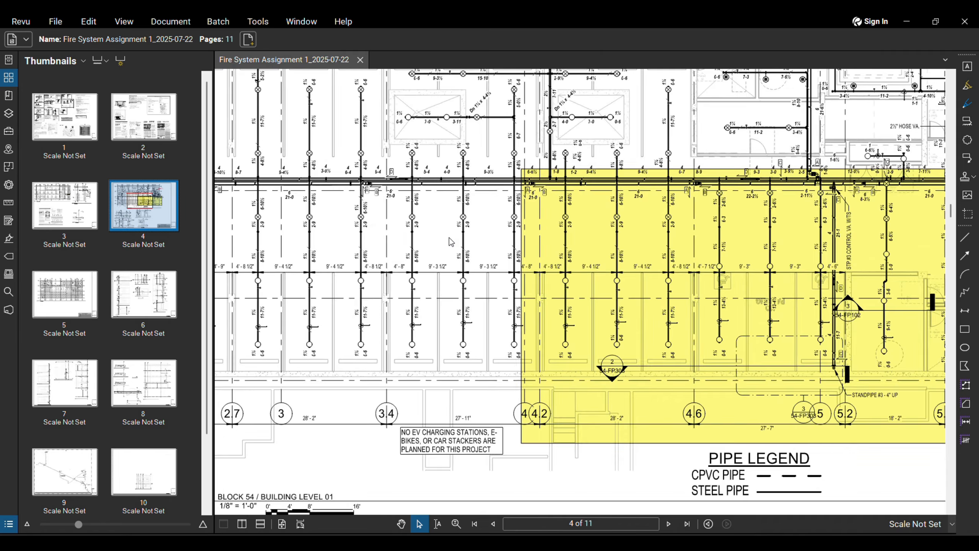
pyautogui.scroll(3, 477, 234)
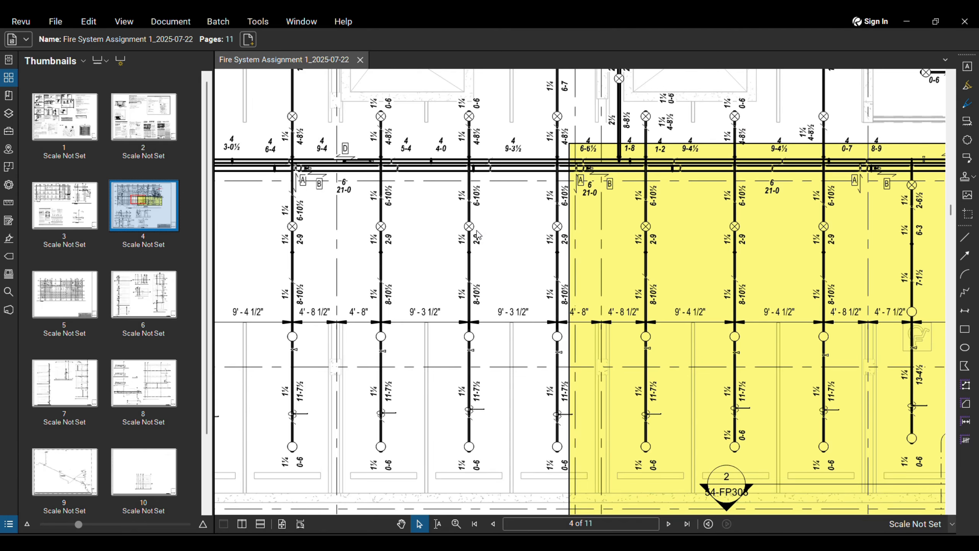
pyautogui.scroll(3, 477, 234)
pyautogui.scroll(-3, 464, 189)
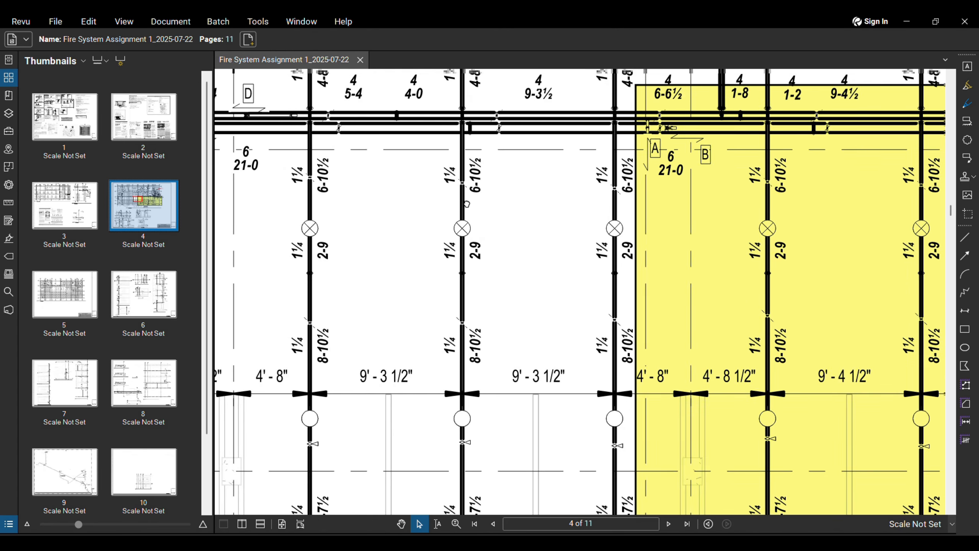
pyautogui.scroll(-3, 457, 238)
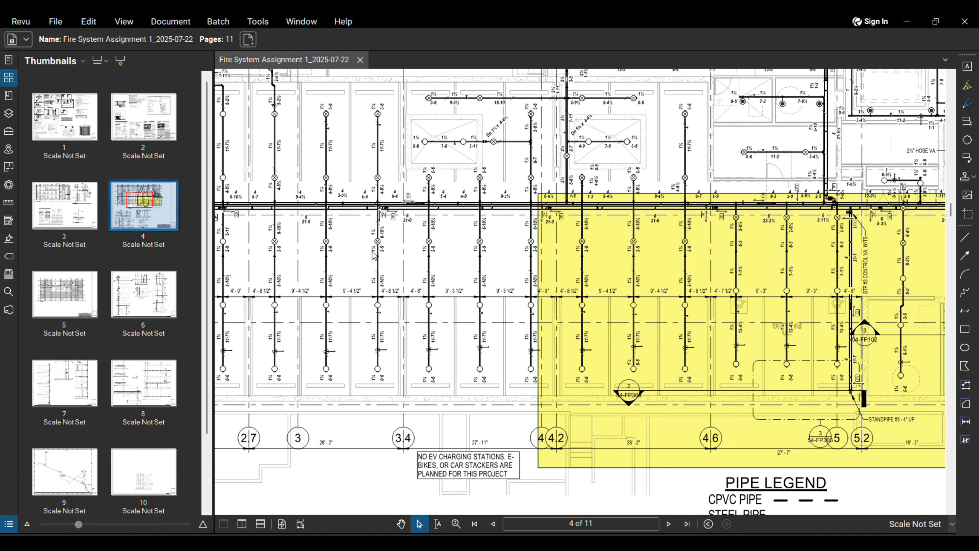
pyautogui.scroll(3, 477, 246)
pyautogui.scroll(-4, 507, 271)
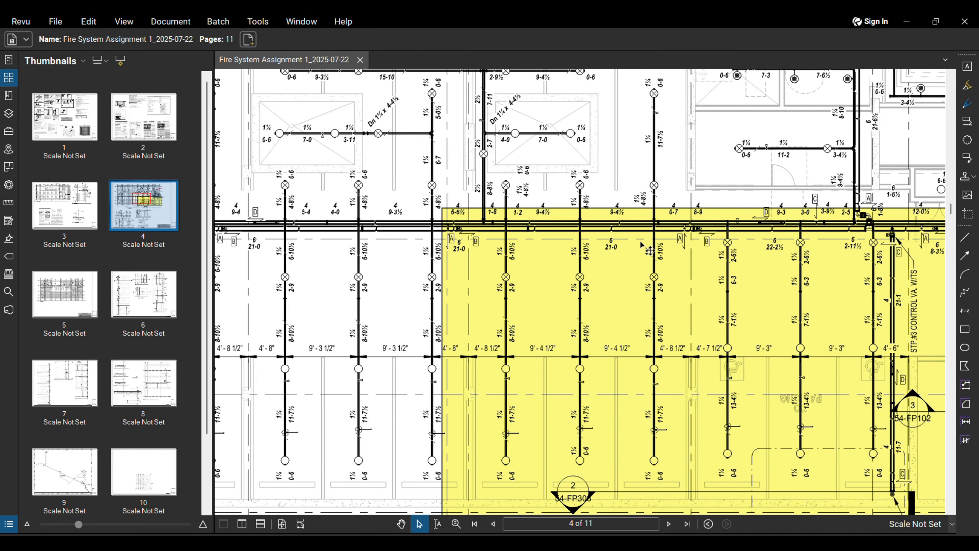
pyautogui.scroll(-1, 380, 236)
pyautogui.moveTo(380, 236); pyautogui.dragTo(381, 228, button='middle')
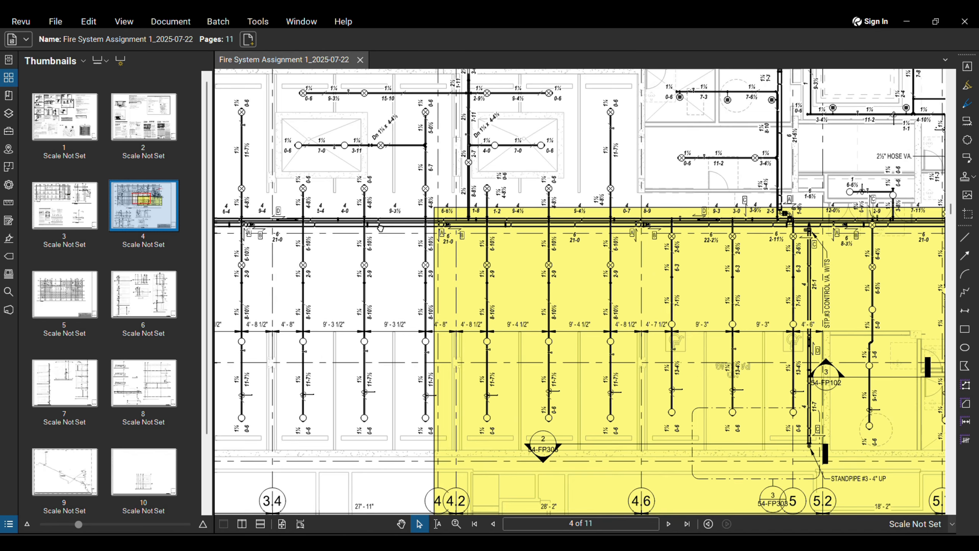
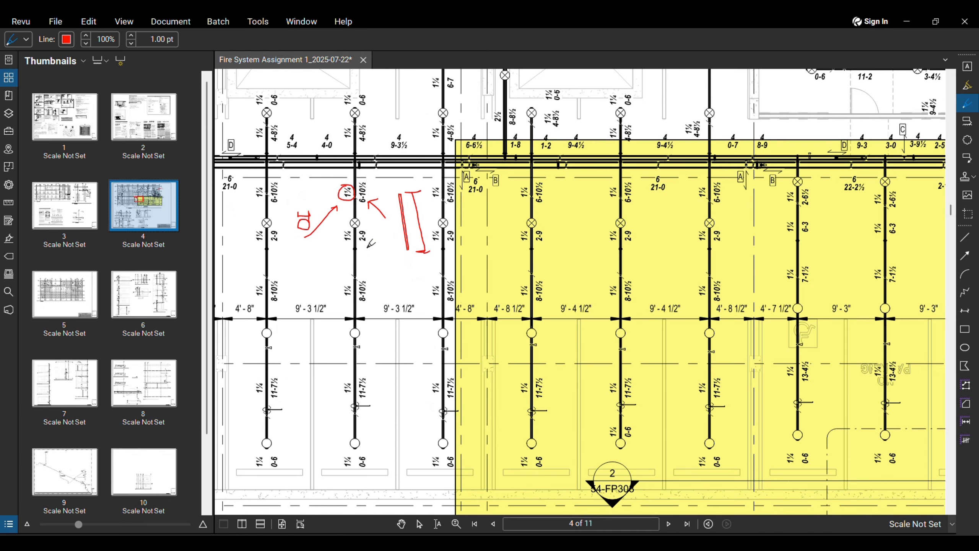
# Step: Zoom in and back out on sheet 4's fire-system drawing
pyautogui.scroll(4, 360, 216)
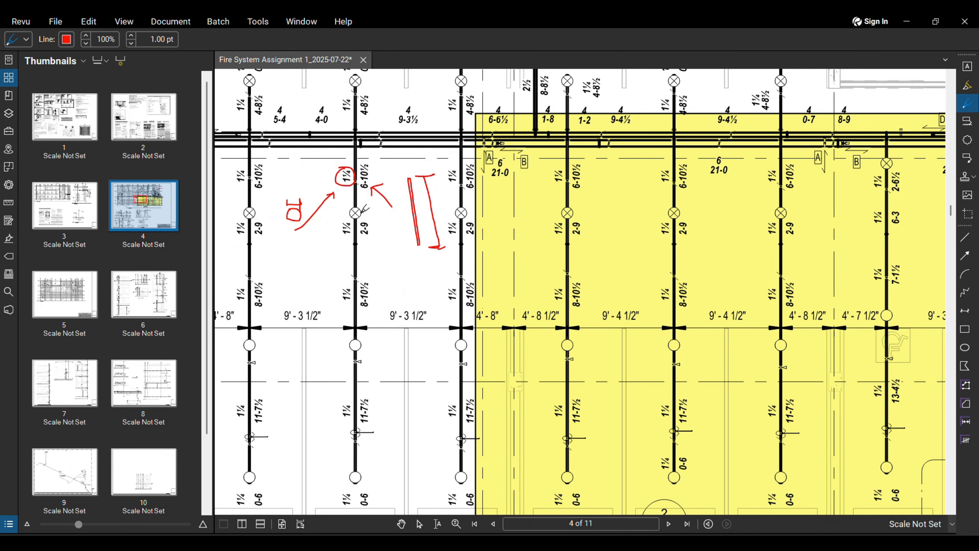
pyautogui.scroll(3, 349, 215)
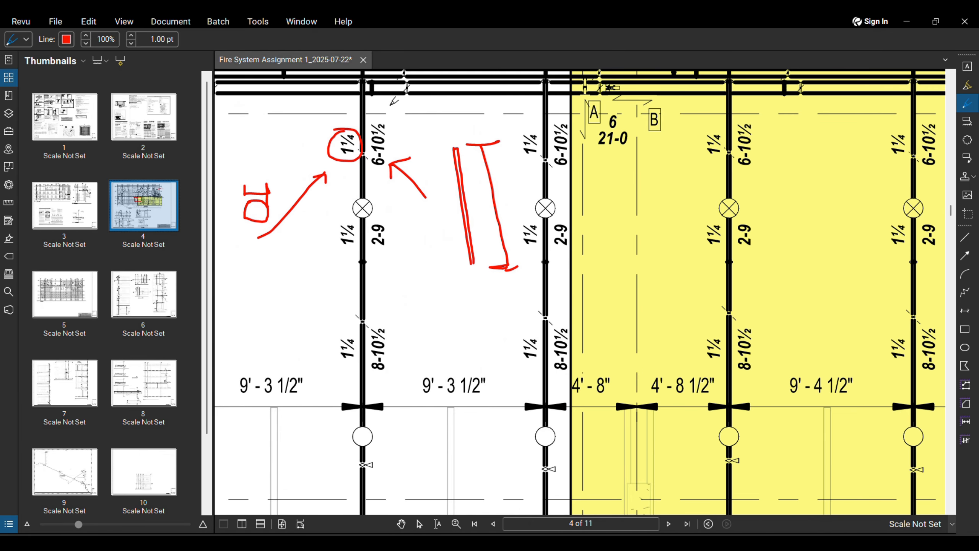
pyautogui.scroll(-3, 335, 173)
pyautogui.scroll(-3, 334, 173)
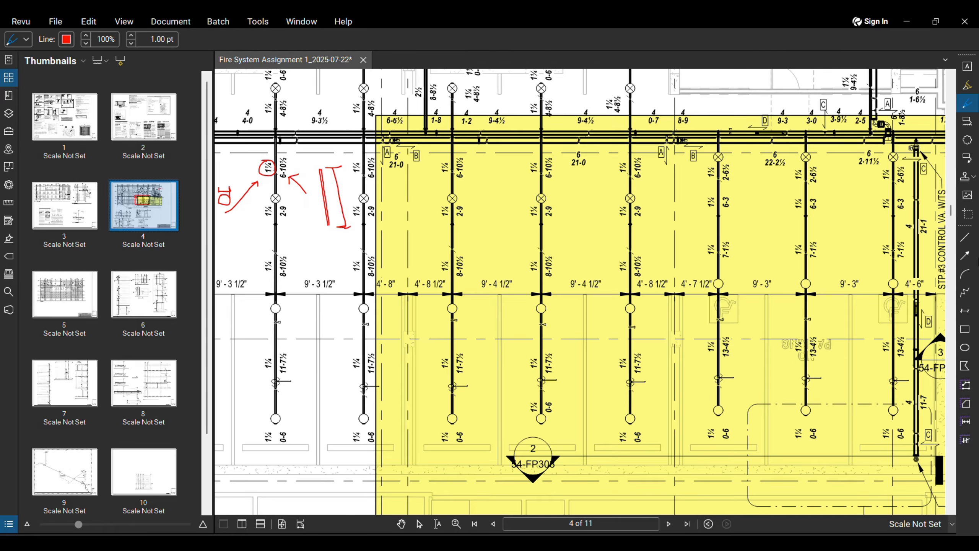
# Step: Draw a red ellipse around the first upper-row sprinkler head and reshape it into a near-circle
pyautogui.click(965, 347)
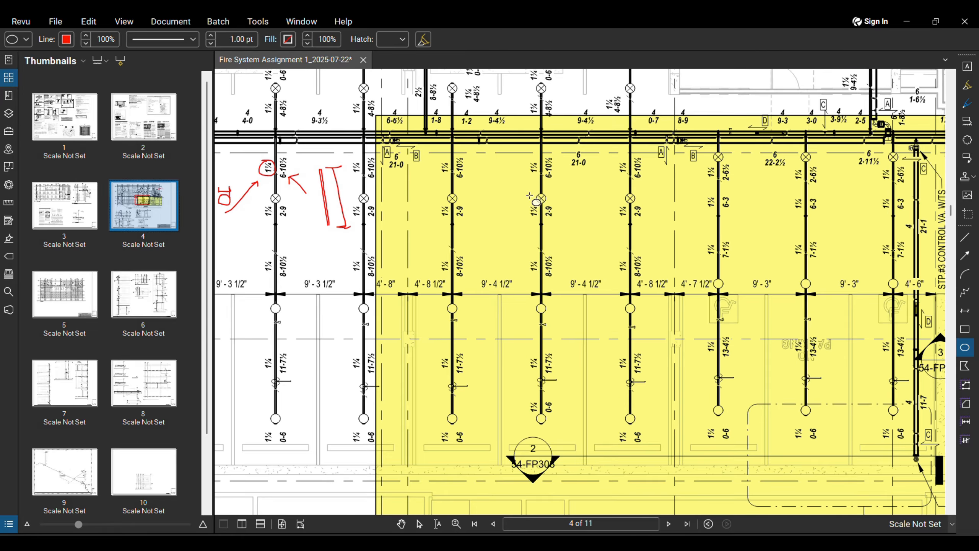
pyautogui.scroll(1, 529, 195)
pyautogui.moveTo(504, 172)
pyautogui.mouseDown()
pyautogui.moveTo(576, 221)
pyautogui.moveTo(587, 242)
pyautogui.mouseUp()
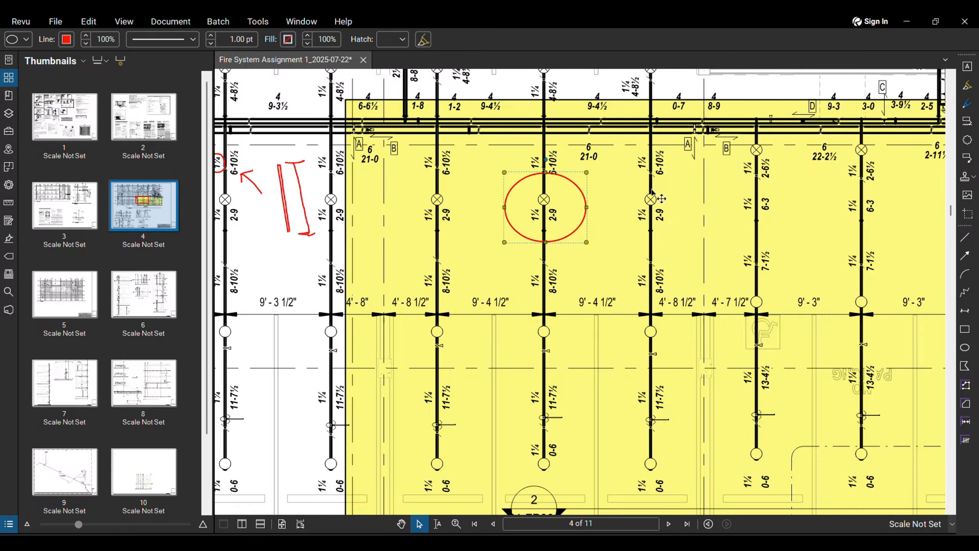
pyautogui.moveTo(603, 175); pyautogui.dragTo(628, 542)
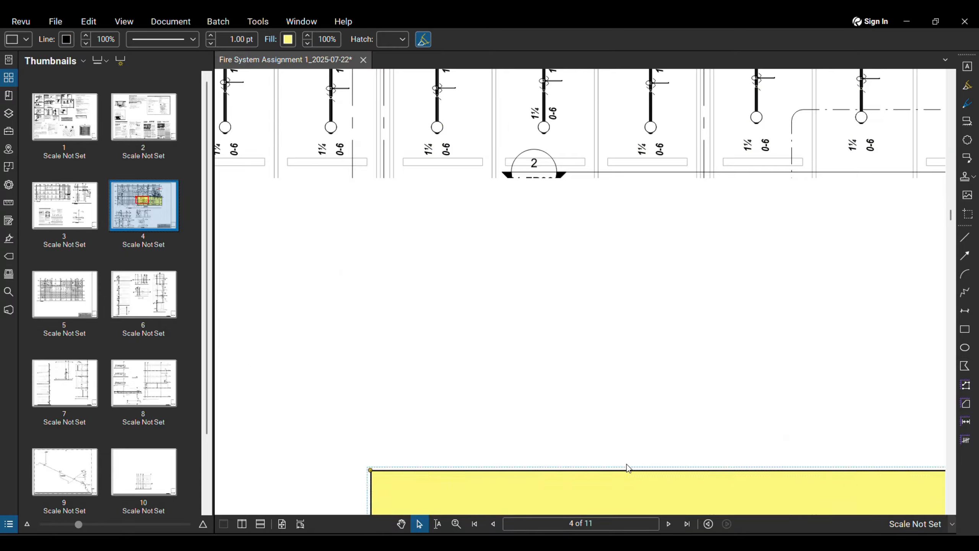
pyautogui.scroll(3, 571, 188)
pyautogui.moveTo(572, 176); pyautogui.dragTo(557, 262, button='middle')
pyautogui.scroll(-6, 568, 195)
pyautogui.moveTo(574, 127); pyautogui.dragTo(544, 256, button='middle')
pyautogui.scroll(6, 544, 256)
pyautogui.click(569, 227)
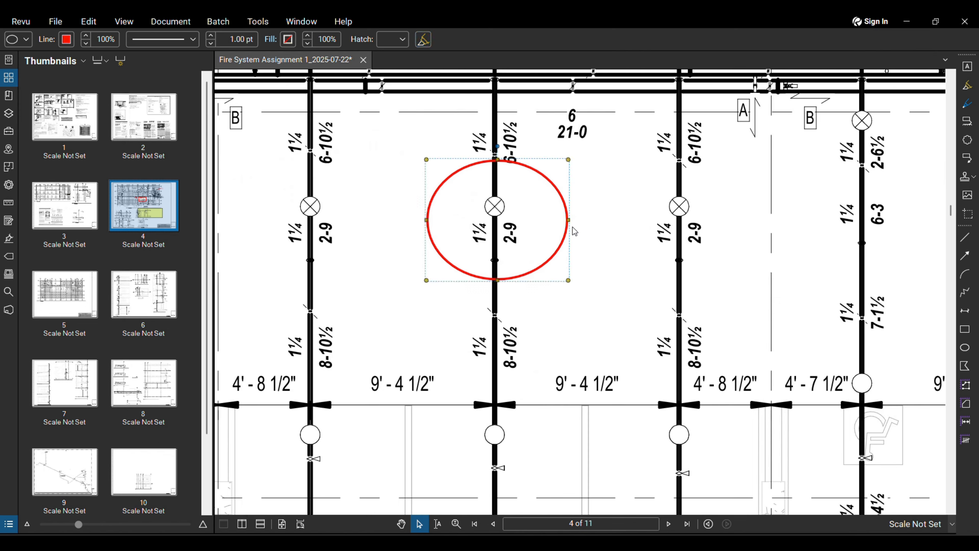
pyautogui.moveTo(569, 219); pyautogui.dragTo(603, 220)
pyautogui.moveTo(429, 219); pyautogui.dragTo(395, 219)
pyautogui.moveTo(499, 158); pyautogui.dragTo(499, 128)
pyautogui.moveTo(499, 280); pyautogui.dragTo(499, 302)
# Step: Add coverage ellipses around the heads to its right and left, stretching them taller
pyautogui.click(966, 348)
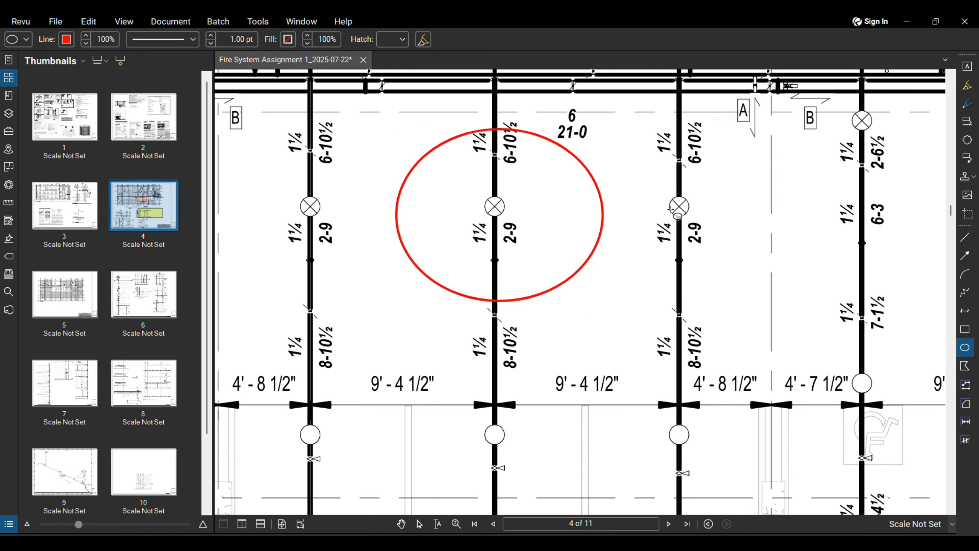
pyautogui.moveTo(563, 169); pyautogui.dragTo(808, 301)
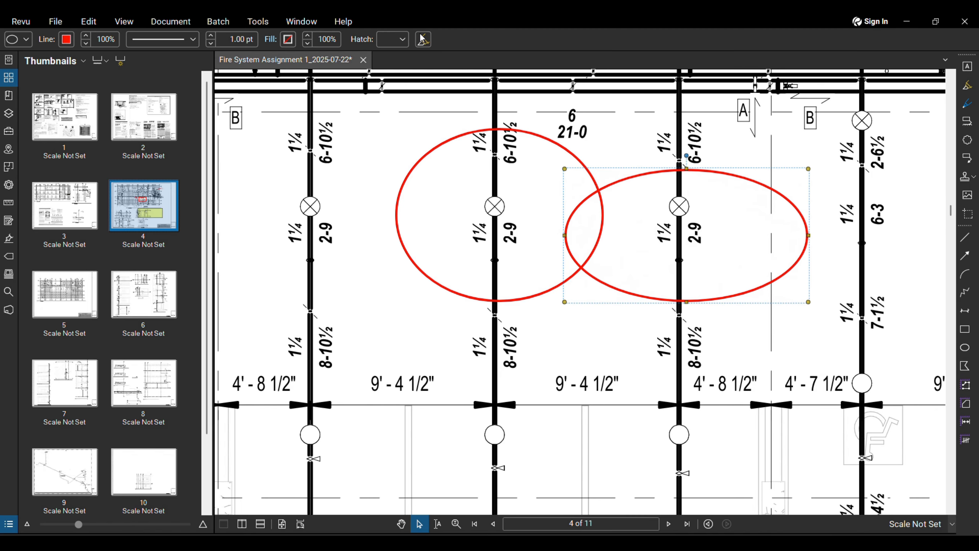
pyautogui.moveTo(686, 169); pyautogui.dragTo(687, 126)
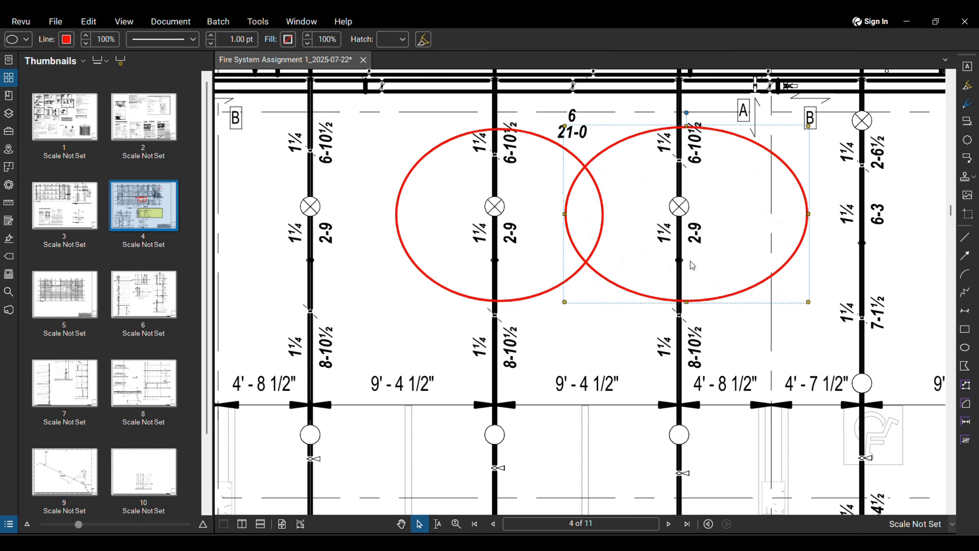
pyautogui.moveTo(687, 302); pyautogui.dragTo(687, 307)
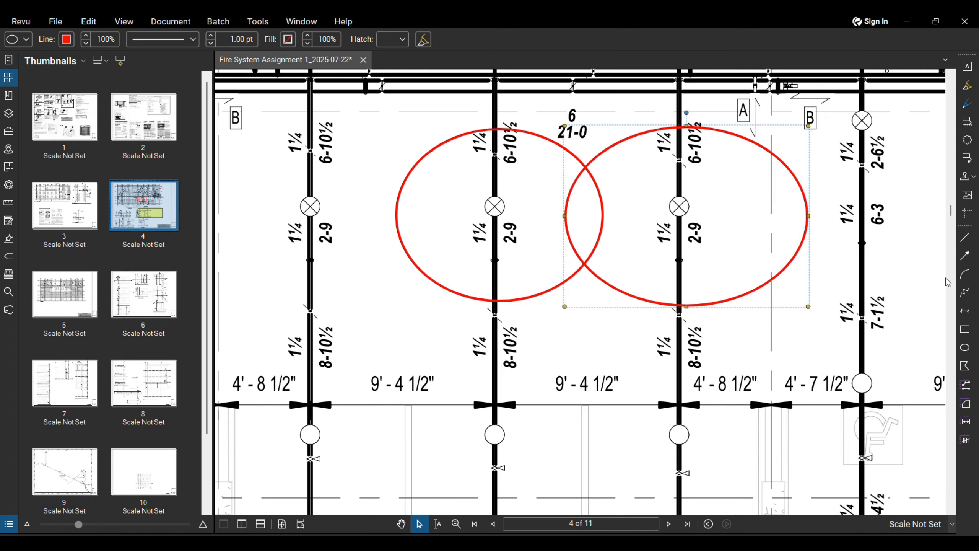
pyautogui.click(965, 347)
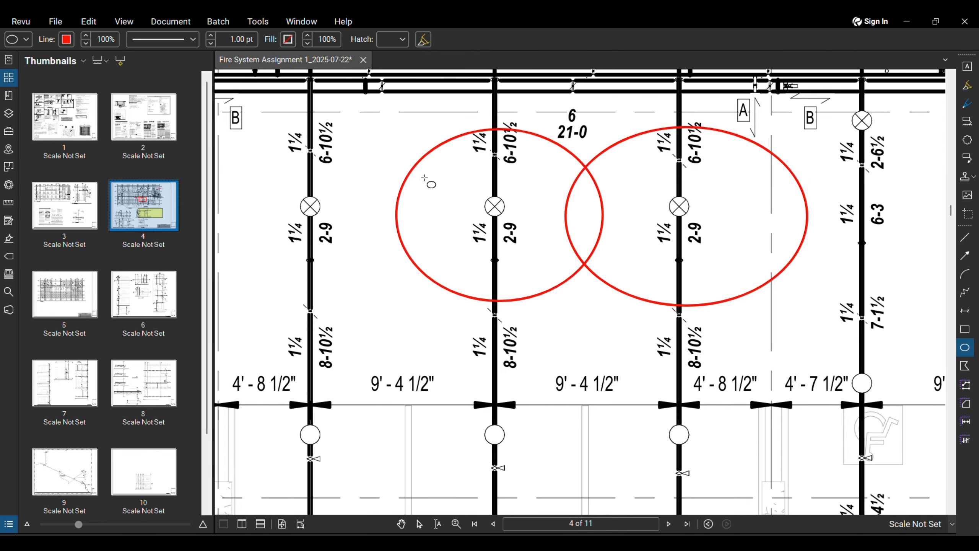
pyautogui.moveTo(437, 174)
pyautogui.mouseDown()
pyautogui.moveTo(254, 202)
pyautogui.moveTo(243, 283)
pyautogui.moveTo(933, 236)
pyautogui.moveTo(552, 234)
pyautogui.moveTo(430, 322)
pyautogui.moveTo(429, 311)
pyautogui.mouseUp()
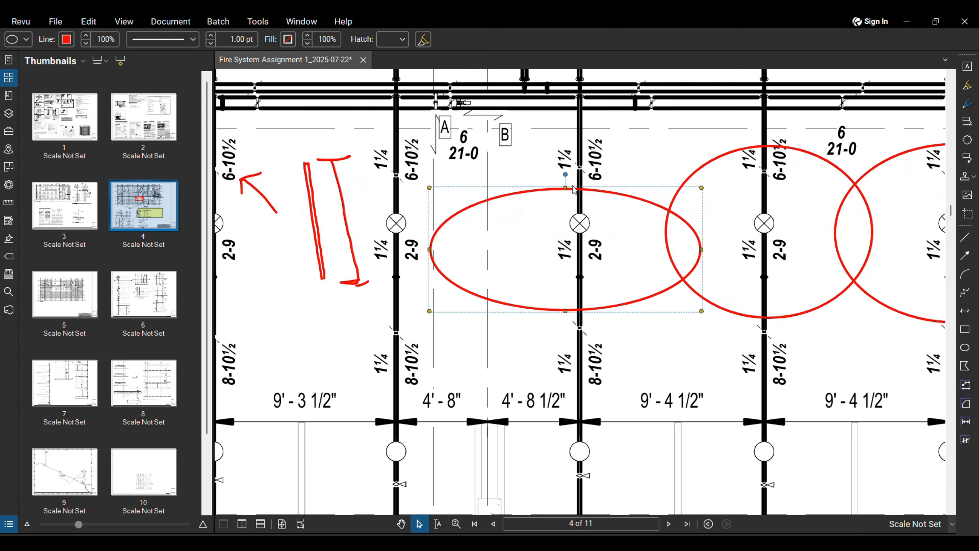
pyautogui.moveTo(565, 187); pyautogui.dragTo(565, 151)
pyautogui.moveTo(565, 311); pyautogui.dragTo(565, 326)
pyautogui.moveTo(711, 311); pyautogui.dragTo(544, 299, button='middle')
pyautogui.scroll(-2, 545, 299)
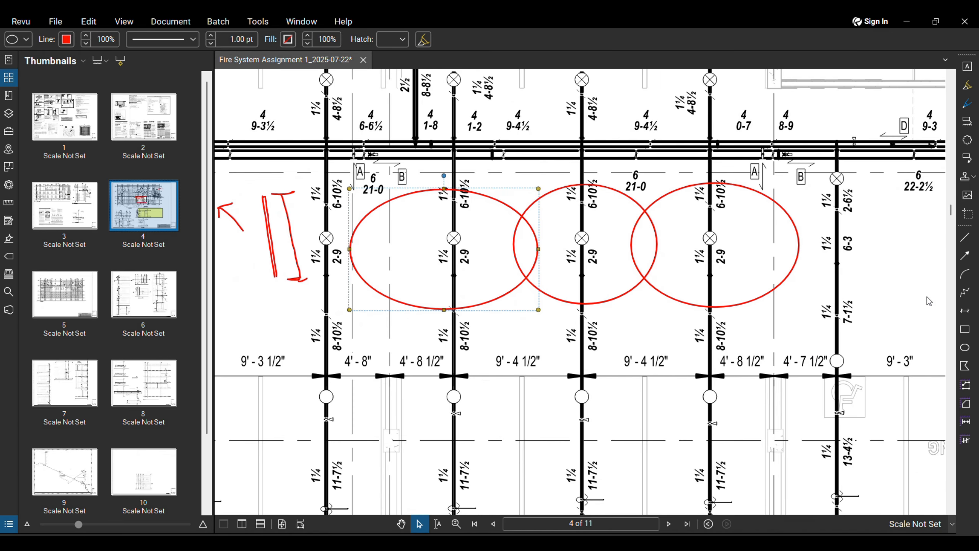
# Step: Draw a red coverage circle on a lower-row sprinkler head, then position and widen it
pyautogui.click(964, 347)
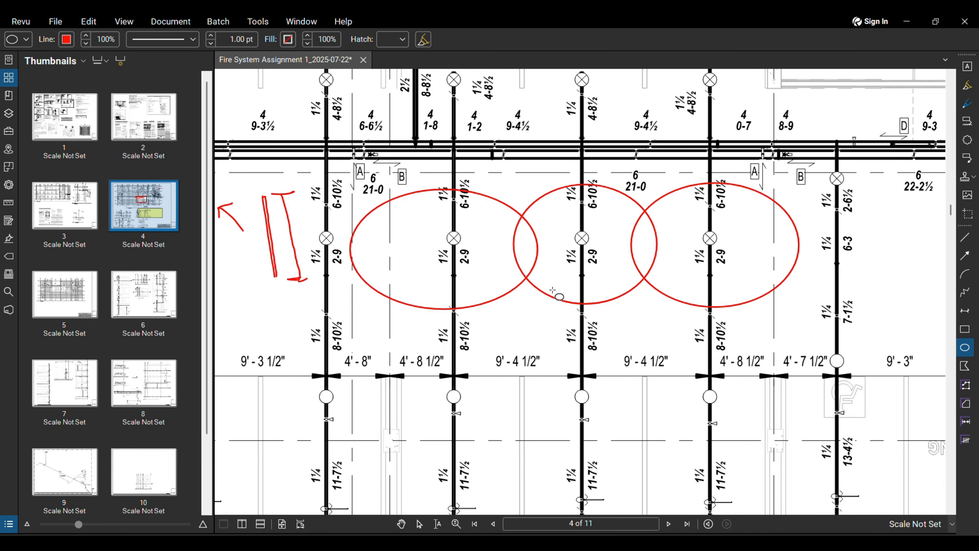
pyautogui.moveTo(571, 287)
pyautogui.mouseDown()
pyautogui.moveTo(507, 447)
pyautogui.moveTo(654, 466)
pyautogui.moveTo(652, 445)
pyautogui.mouseUp()
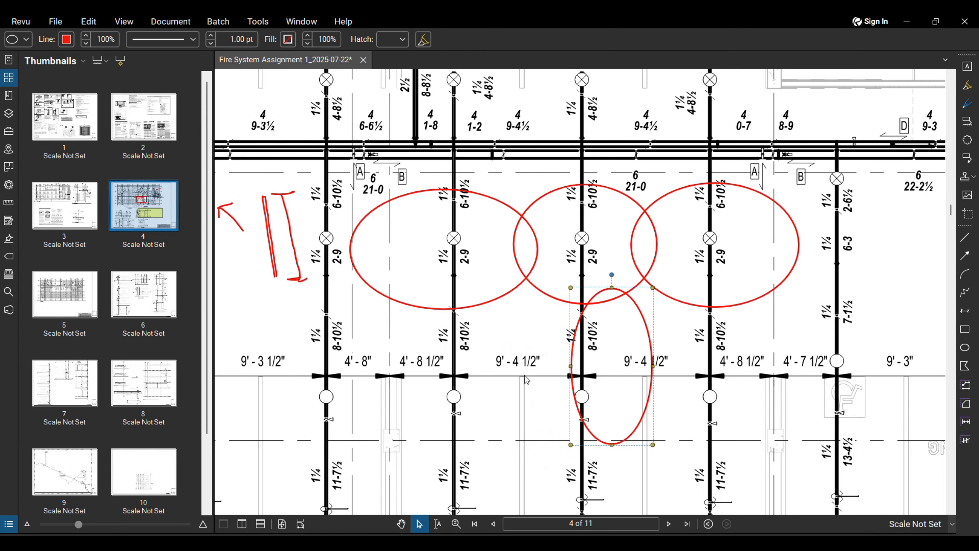
pyautogui.moveTo(582, 371); pyautogui.dragTo(553, 383)
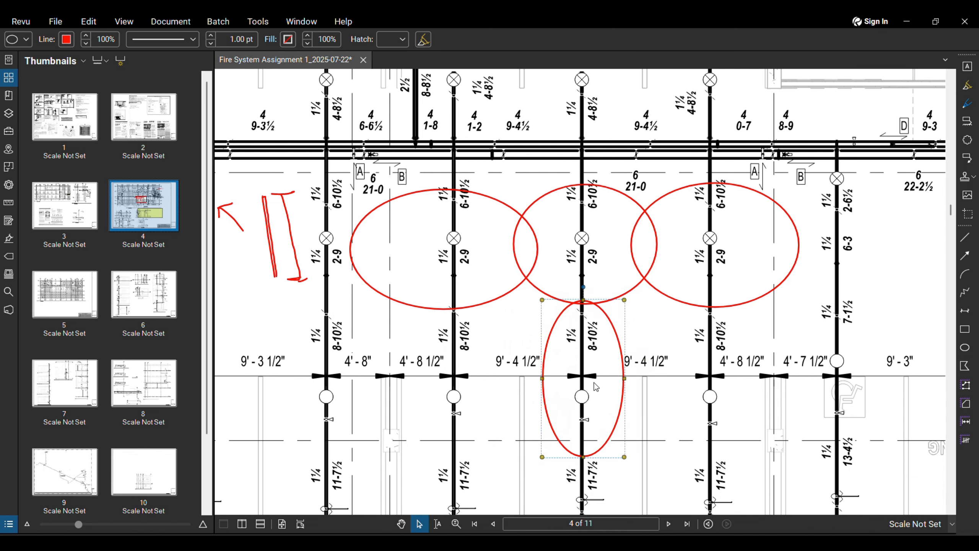
pyautogui.moveTo(627, 380); pyautogui.dragTo(659, 379)
pyautogui.moveTo(601, 299); pyautogui.dragTo(601, 282)
pyautogui.moveTo(541, 369); pyautogui.dragTo(512, 369)
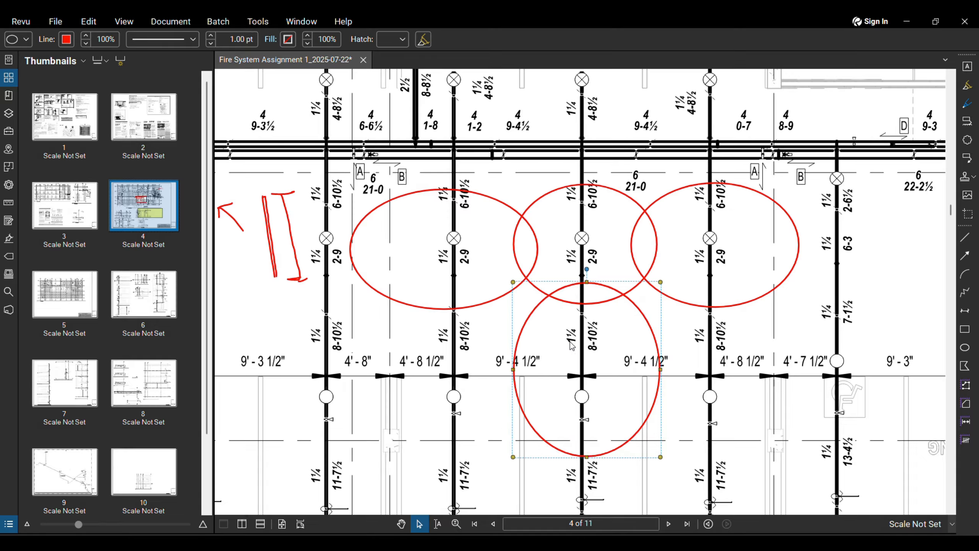
# Step: Add circles around the next lower head to the right and the lower-left head
pyautogui.click(965, 347)
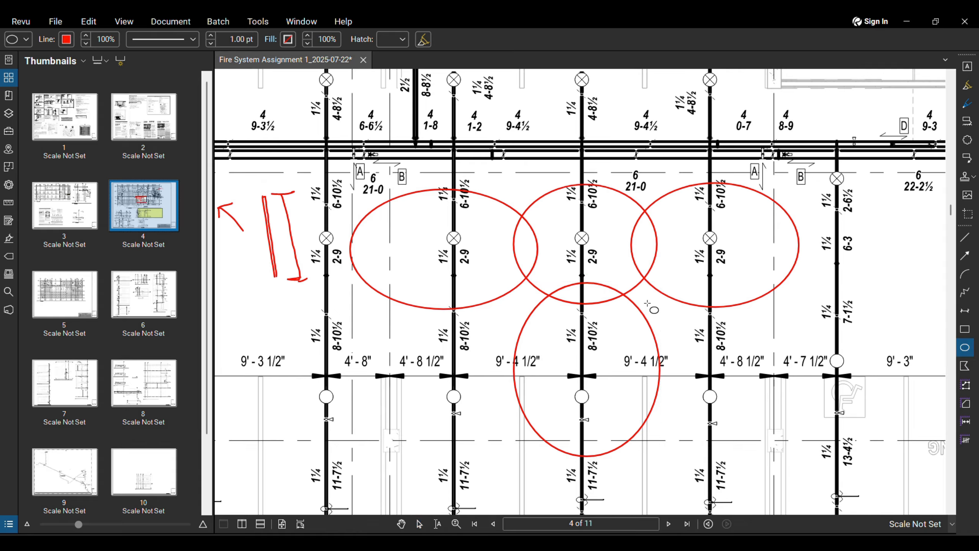
pyautogui.moveTo(647, 303); pyautogui.dragTo(797, 447)
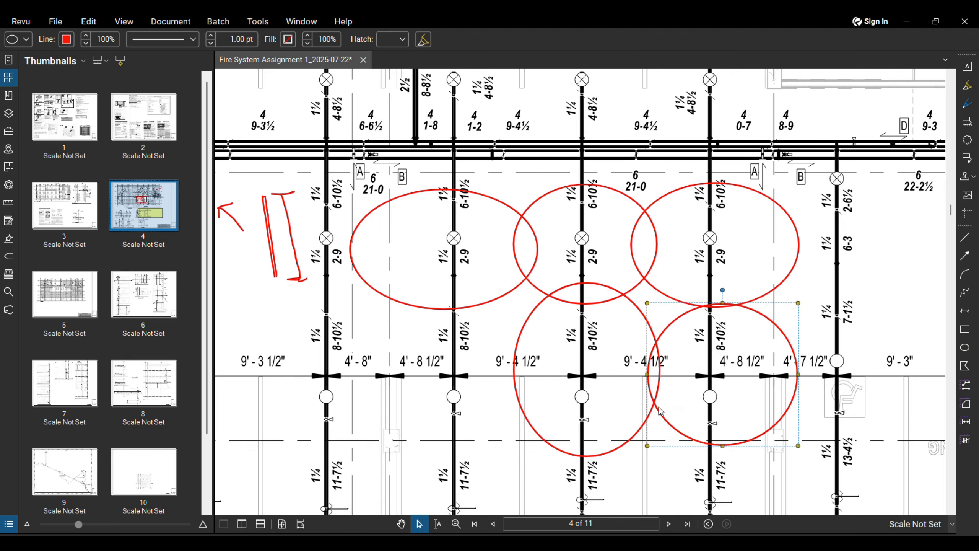
pyautogui.moveTo(647, 373); pyautogui.dragTo(635, 373)
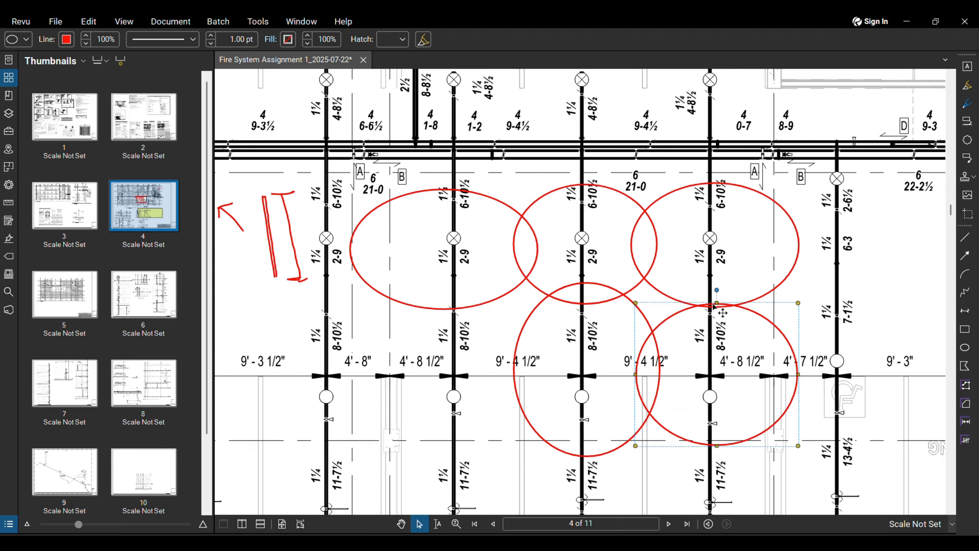
pyautogui.moveTo(717, 304); pyautogui.dragTo(719, 283)
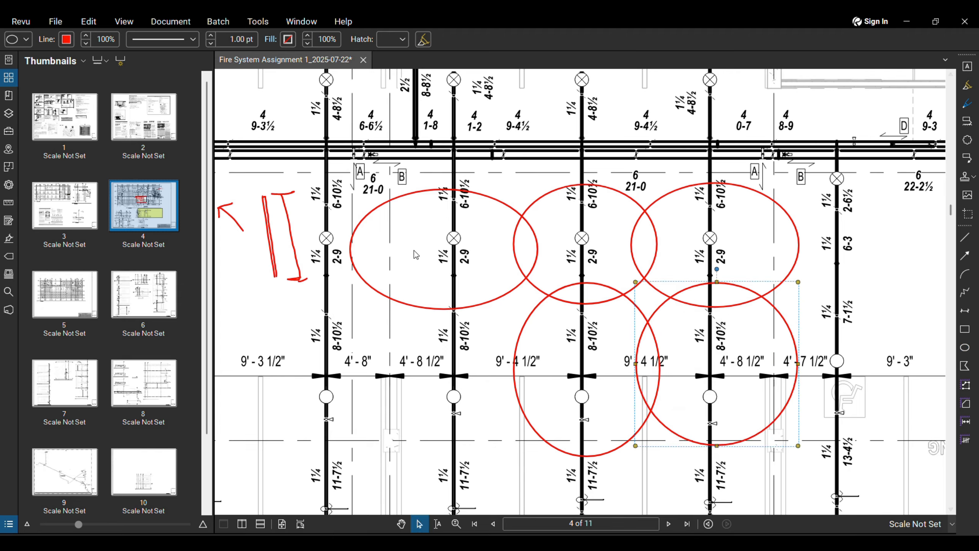
pyautogui.click(965, 348)
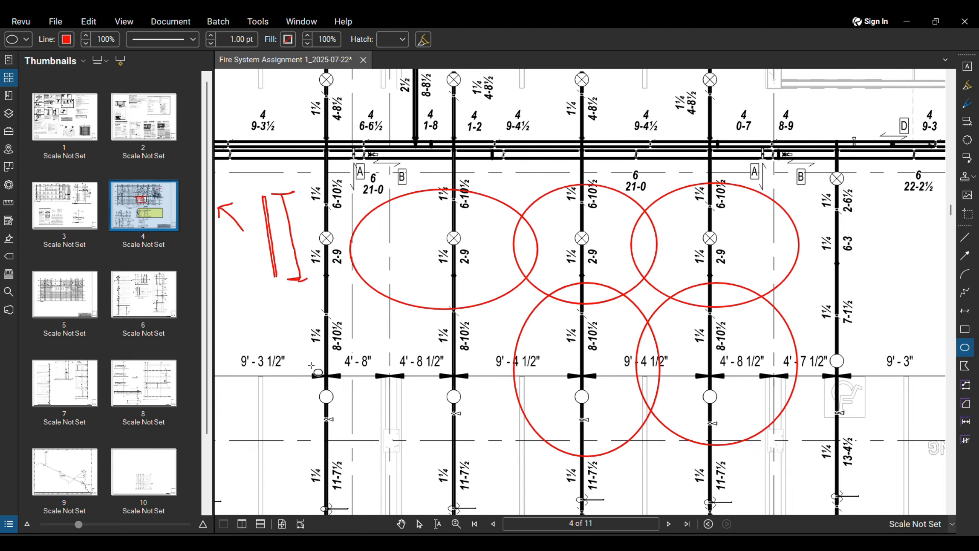
pyautogui.moveTo(408, 278); pyautogui.dragTo(526, 453)
pyautogui.moveTo(406, 365); pyautogui.dragTo(363, 365)
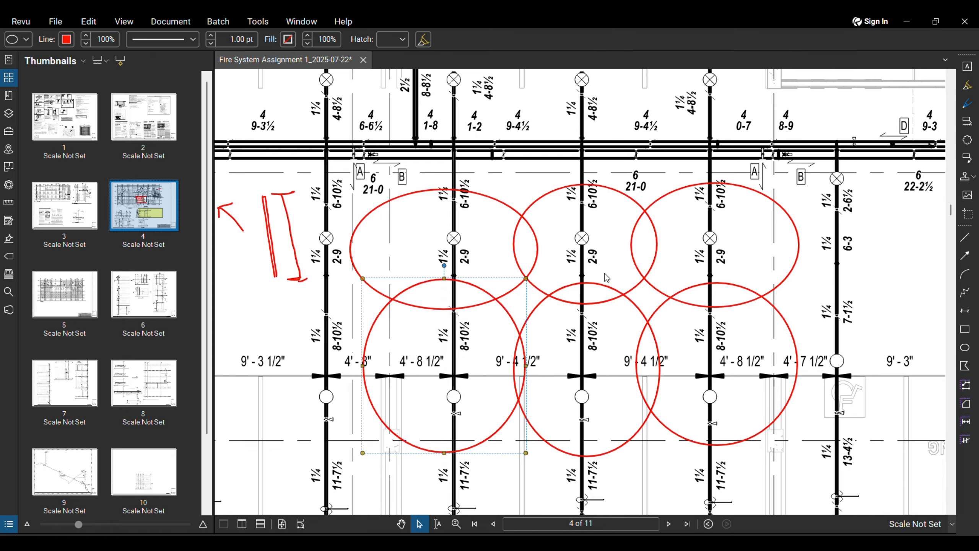
pyautogui.click(532, 195)
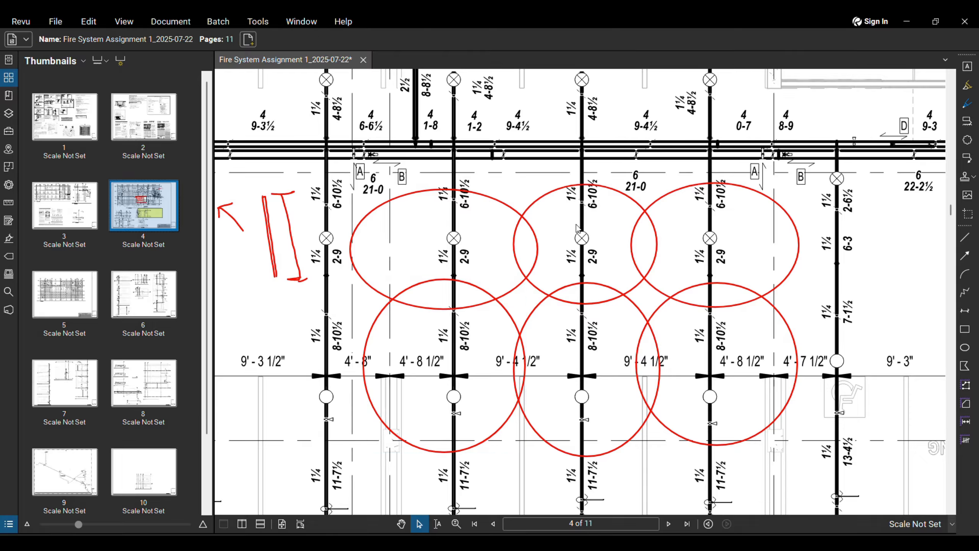
# Step: Move the upper-middle coverage circle higher over its sprinkler head
pyautogui.click(542, 292)
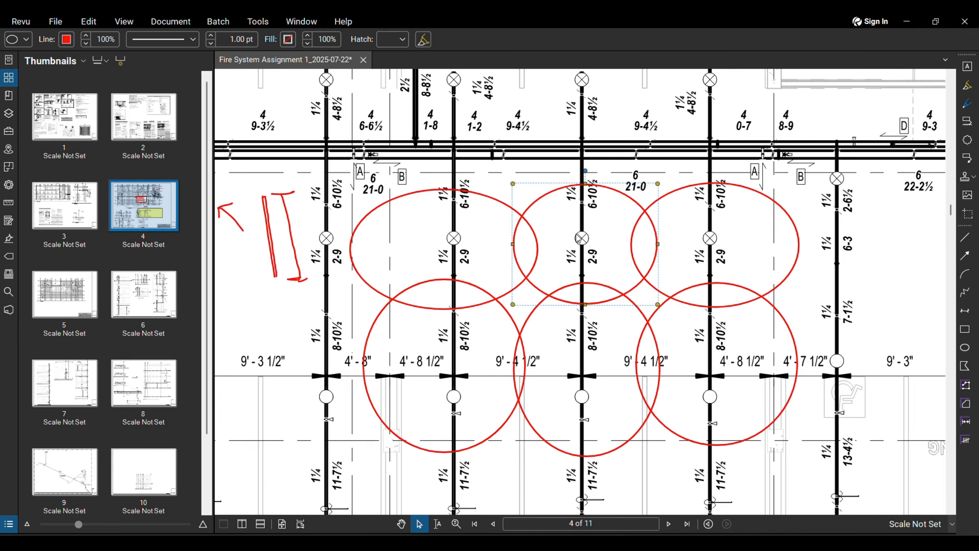
pyautogui.click(592, 231)
pyautogui.click(584, 192)
pyautogui.moveTo(570, 186); pyautogui.dragTo(570, 142)
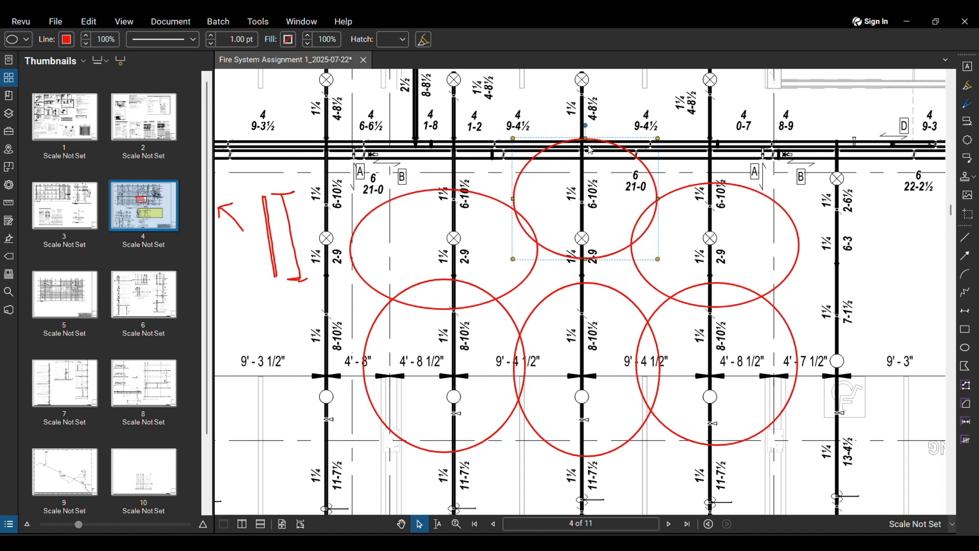
# Step: Shift the lower-middle coverage circle down, then back up in line with its row
pyautogui.scroll(2, 600, 266)
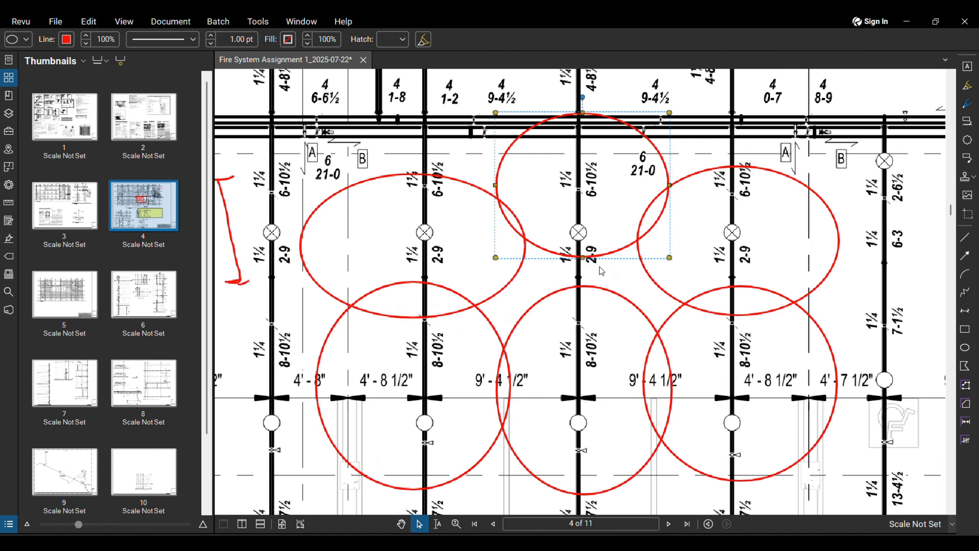
pyautogui.scroll(2, 600, 266)
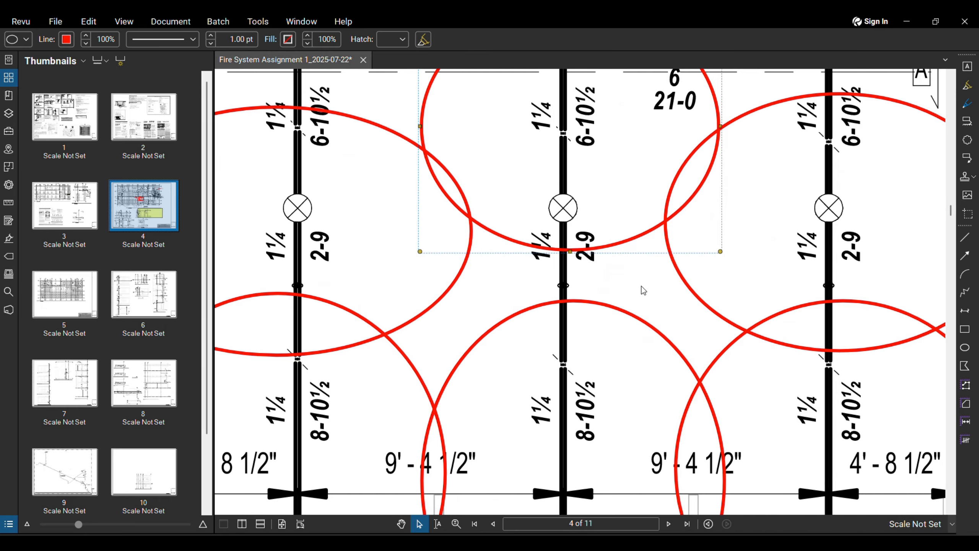
pyautogui.scroll(-4, 568, 261)
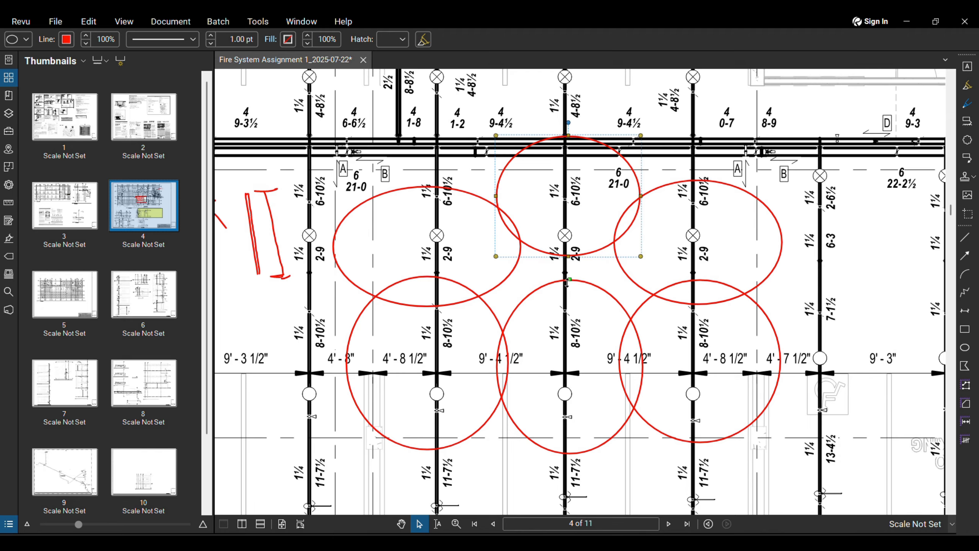
pyautogui.click(565, 453)
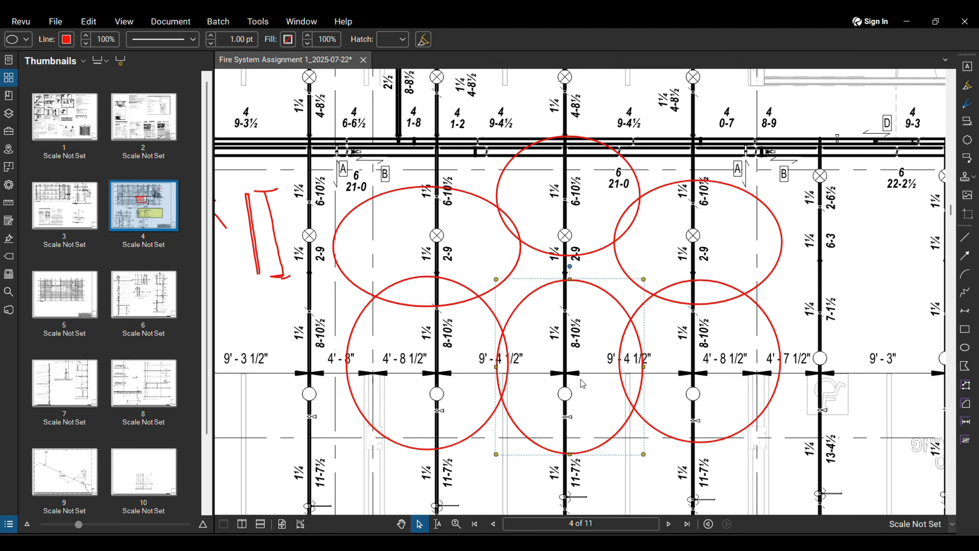
pyautogui.moveTo(554, 457); pyautogui.dragTo(555, 503)
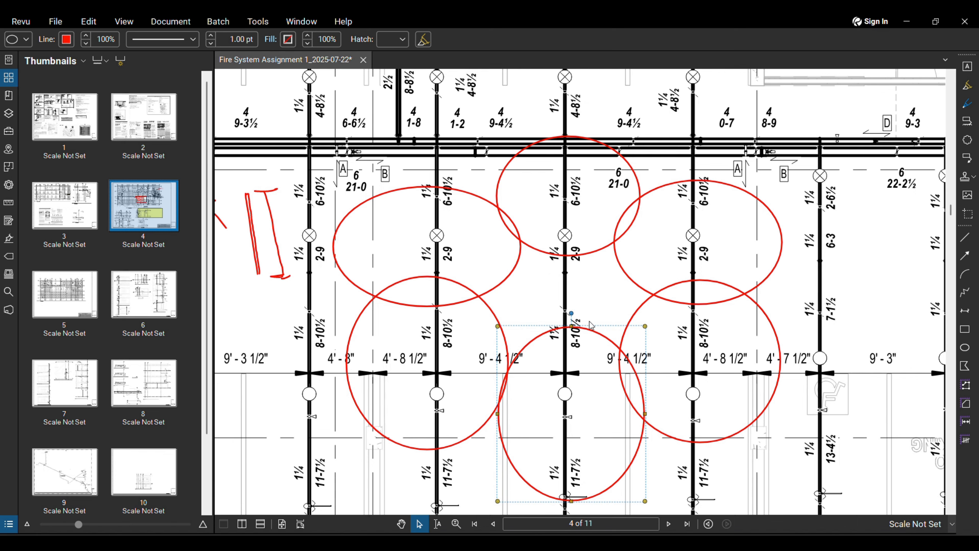
pyautogui.moveTo(595, 332); pyautogui.dragTo(590, 299)
# Step: Deselect the circle and zoom out to view the whole sprinkler floor plan
pyautogui.click(824, 288)
pyautogui.scroll(-3, 796, 272)
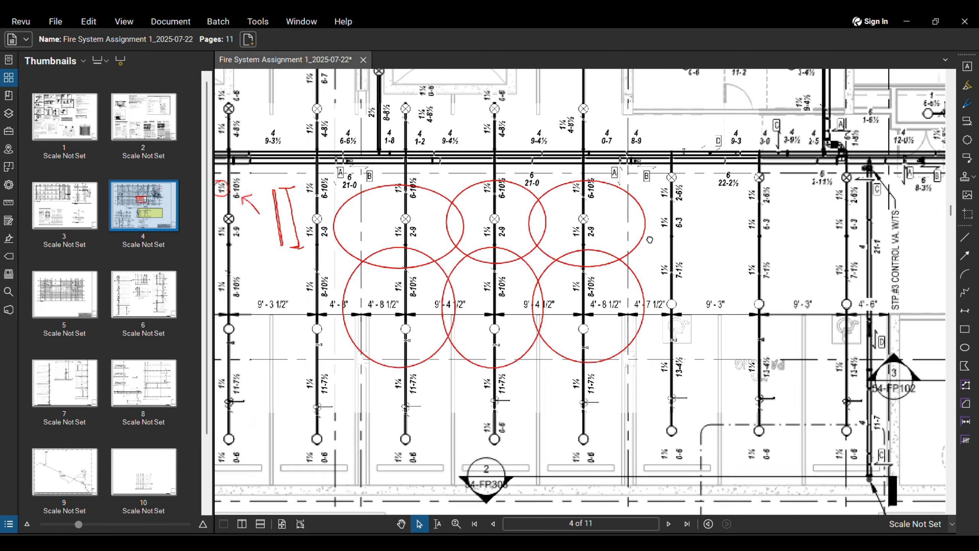
pyautogui.moveTo(671, 242); pyautogui.dragTo(666, 256, button='middle')
pyautogui.scroll(3, 657, 247)
pyautogui.scroll(-3, 656, 247)
pyautogui.scroll(3, 648, 232)
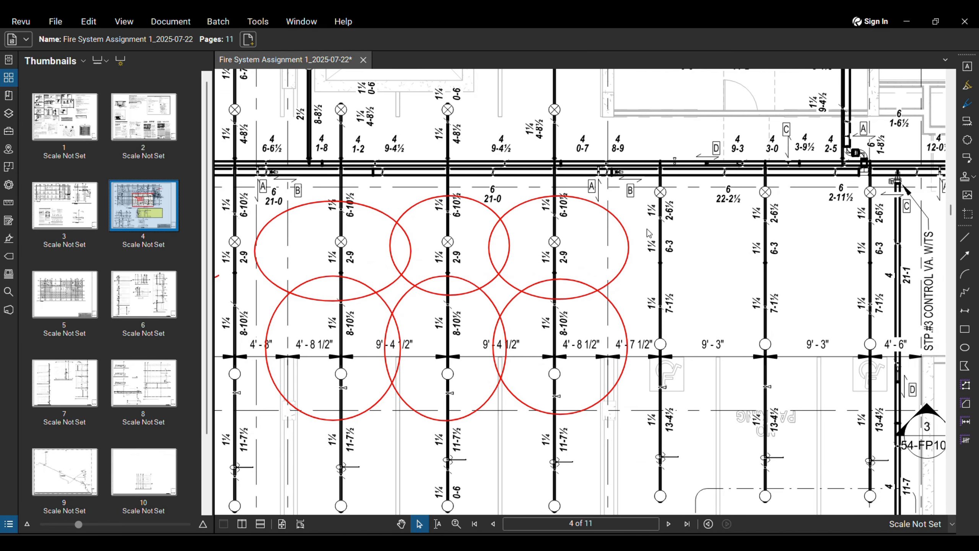
pyautogui.scroll(-3, 647, 233)
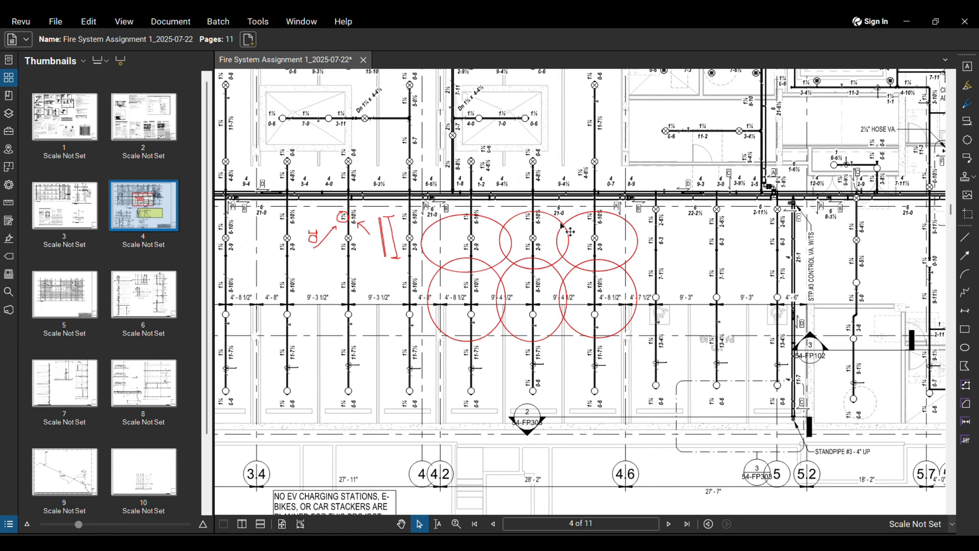
pyautogui.scroll(3, 544, 235)
pyautogui.scroll(-3, 744, 253)
pyautogui.moveTo(747, 250); pyautogui.dragTo(599, 222, button='middle')
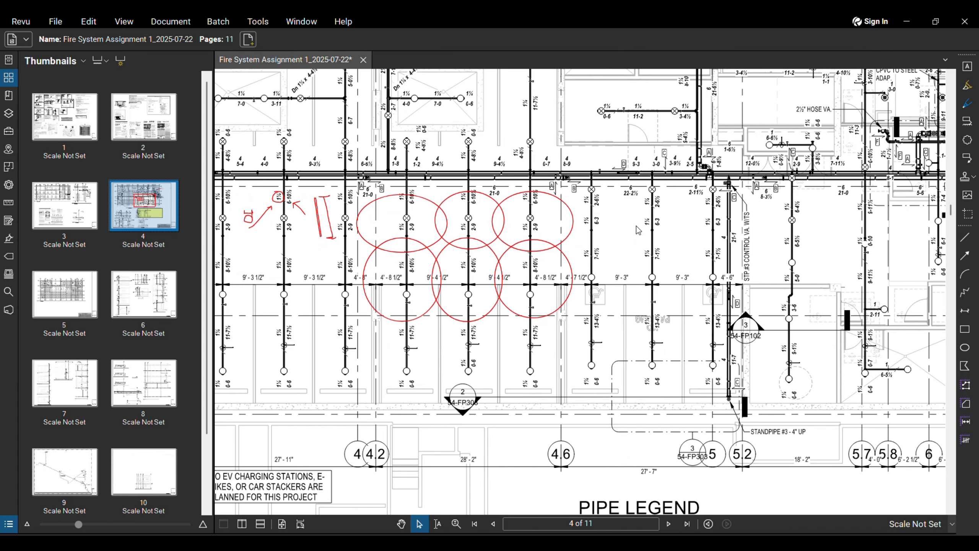
pyautogui.scroll(-1, 549, 200)
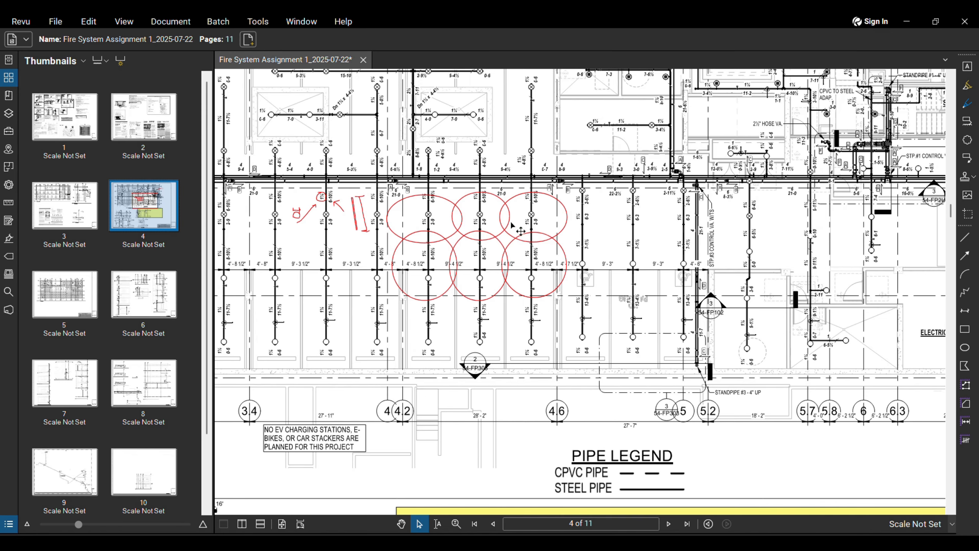
pyautogui.scroll(2, 513, 225)
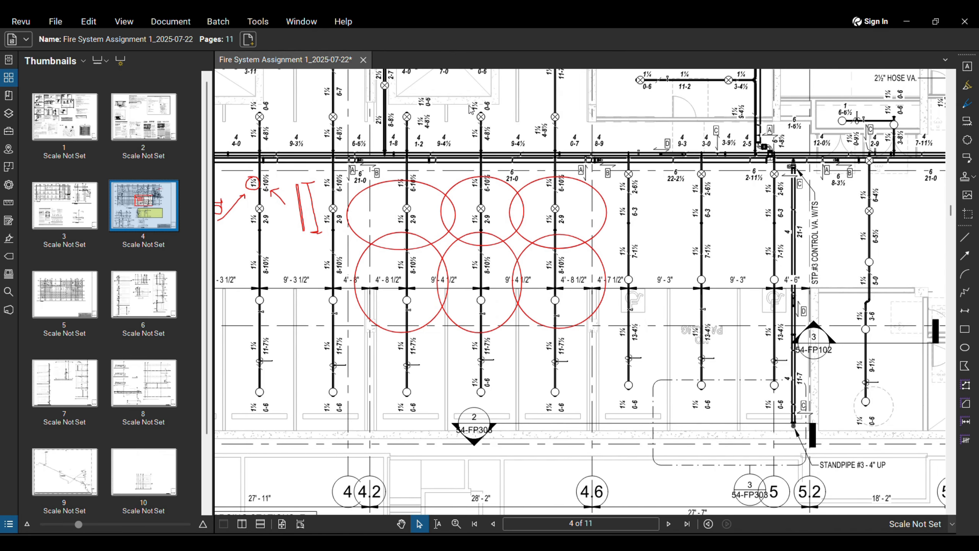
pyautogui.scroll(-5, 655, 303)
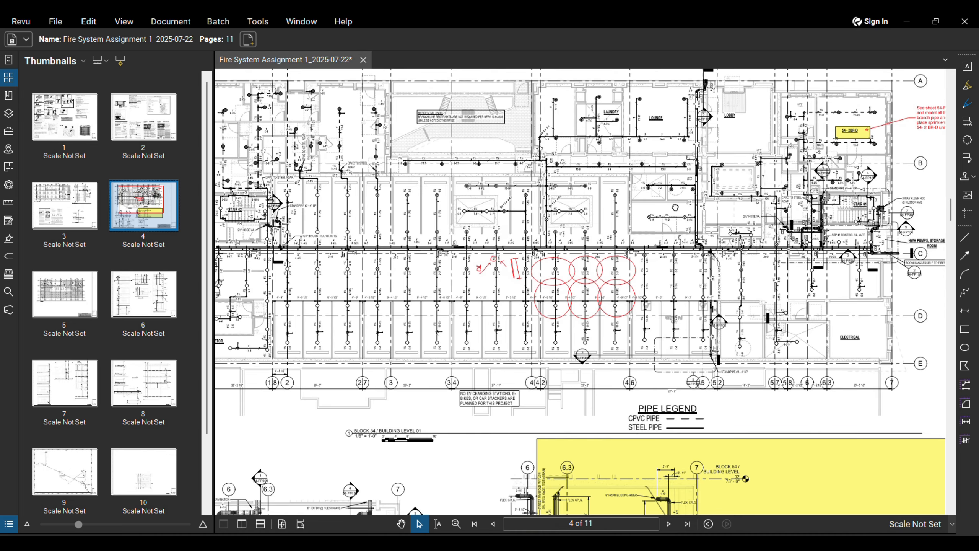
pyautogui.scroll(-2, 675, 208)
pyautogui.moveTo(675, 208)
pyautogui.mouseDown(button='middle')
pyautogui.moveTo(626, 197)
pyautogui.moveTo(631, 210)
pyautogui.mouseUp(button='middle')
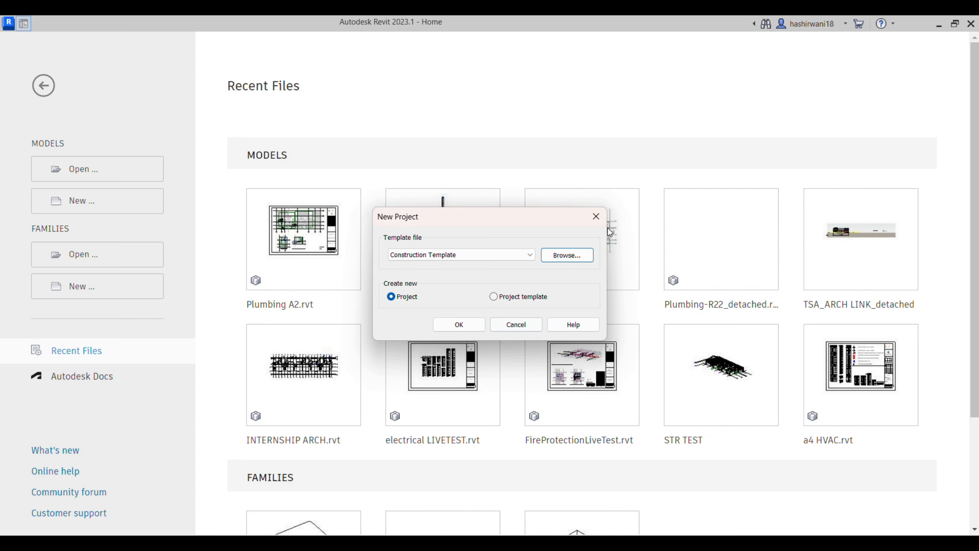
# Step: Create a new project from the Plumbing Template and close the MEP Fabrication Parts palette
pyautogui.click(595, 214)
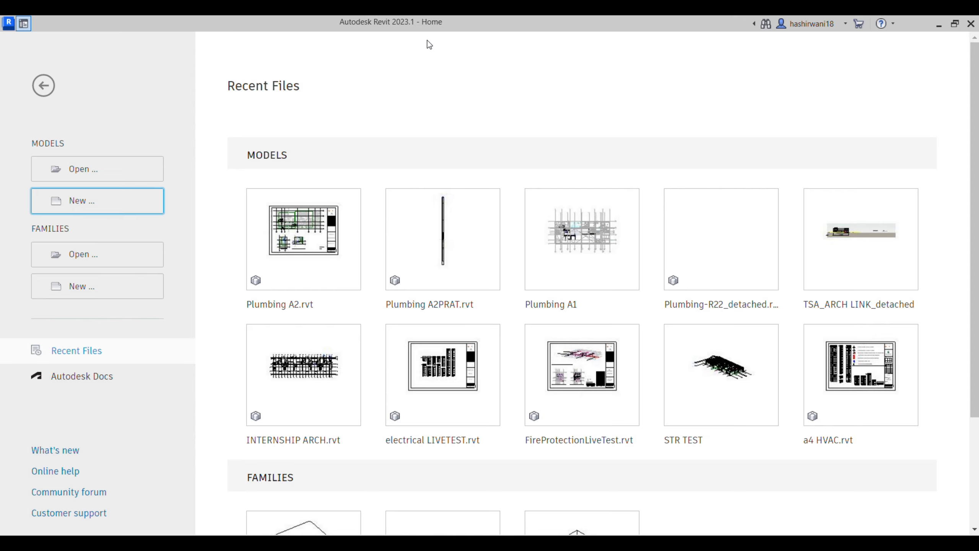
pyautogui.click(120, 202)
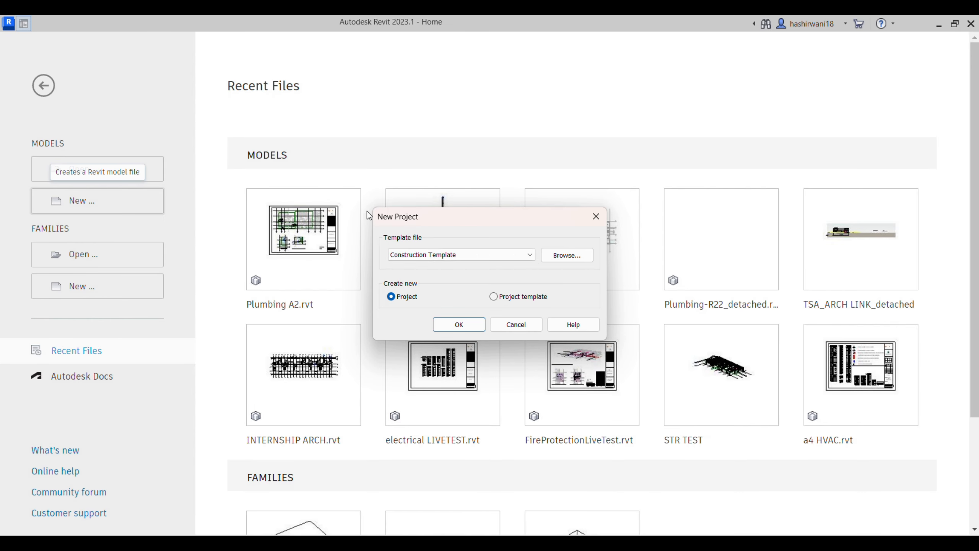
pyautogui.click(530, 255)
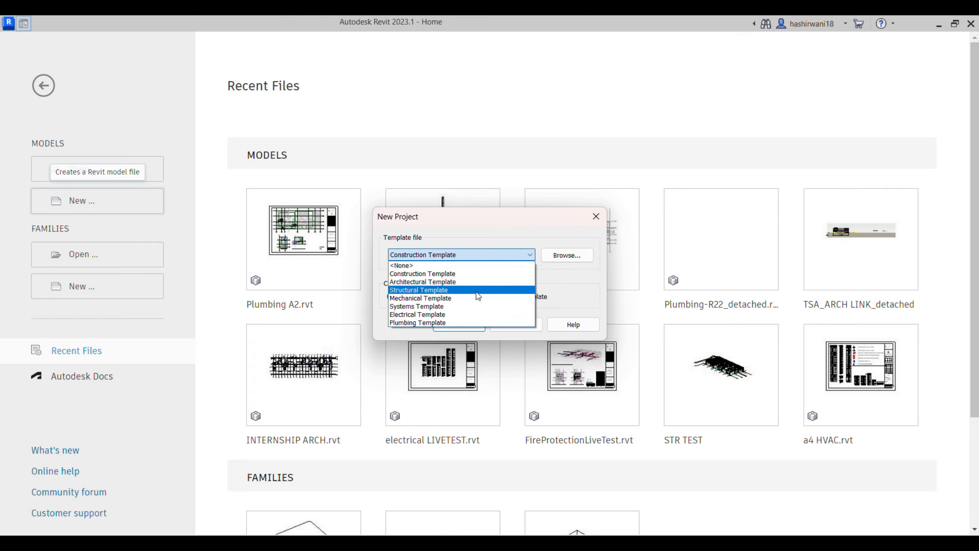
pyautogui.click(450, 322)
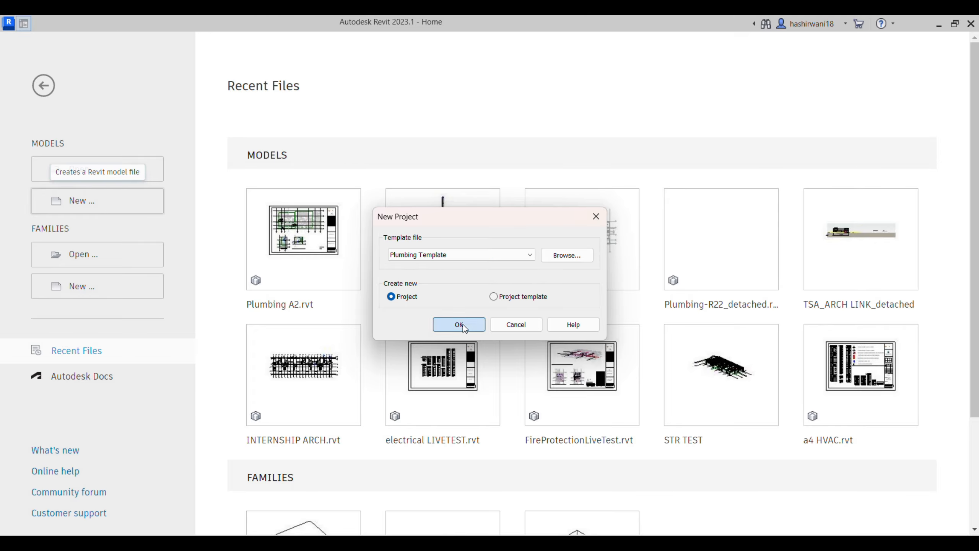
pyautogui.click(462, 324)
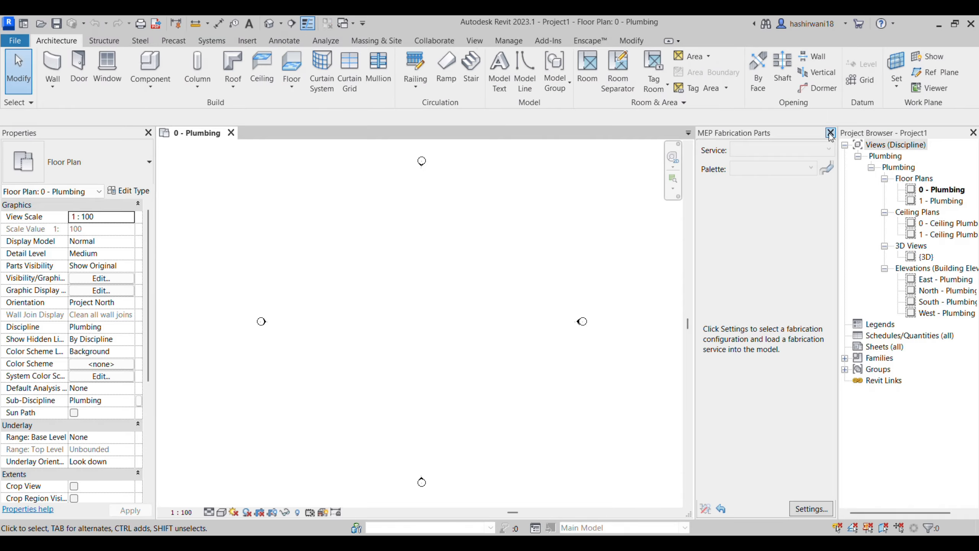
pyautogui.click(830, 132)
pyautogui.moveTo(453, 323); pyautogui.dragTo(449, 343, button='middle')
pyautogui.scroll(2, 575, 311)
# Step: Start the Pipe tool, review the Standard pipe type unchanged, then return to Bluebeam
pyautogui.scroll(-2, 574, 312)
pyautogui.scroll(-1, 448, 325)
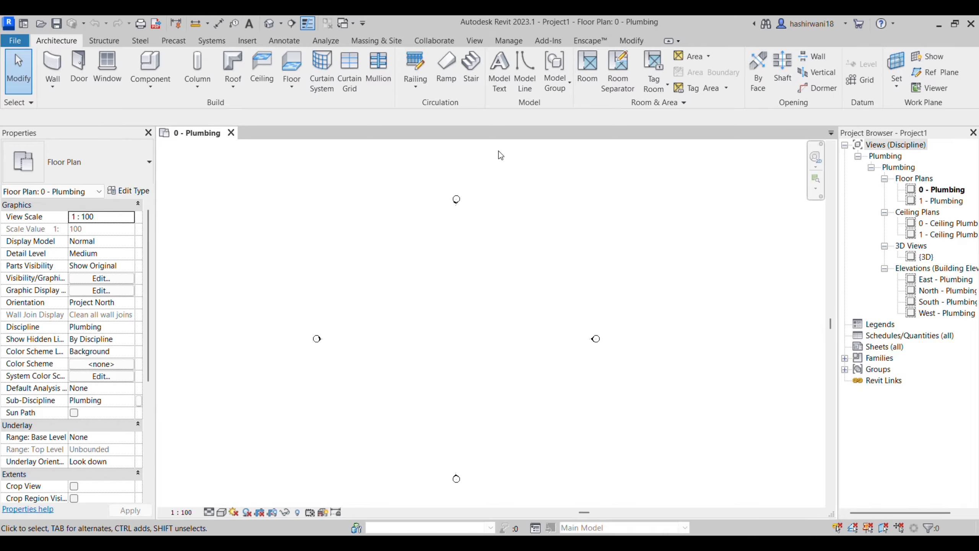
pyautogui.click(211, 40)
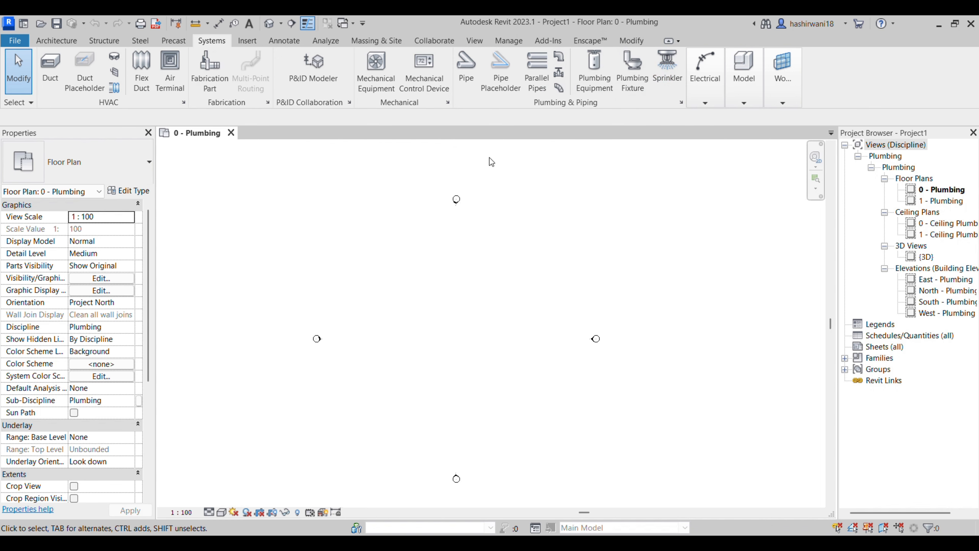
pyautogui.click(465, 83)
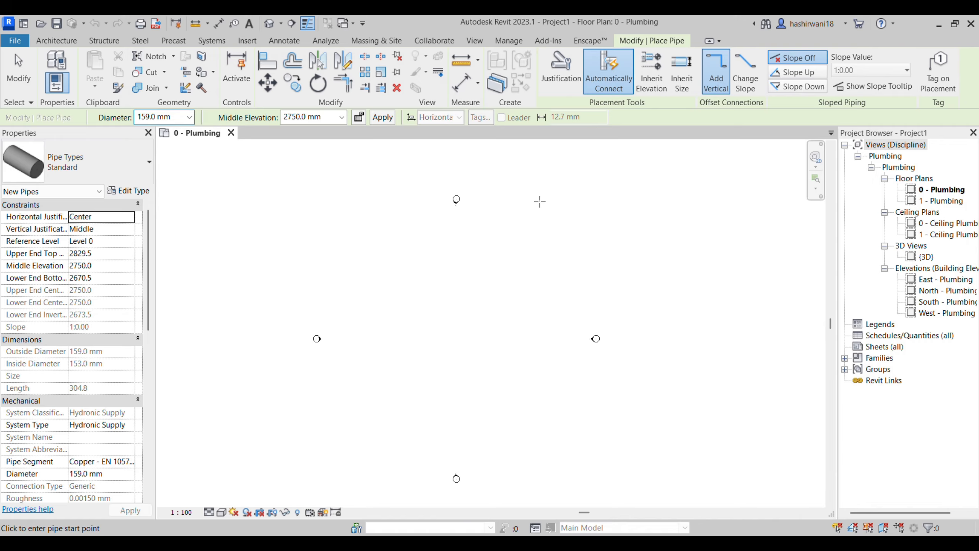
pyautogui.click(138, 193)
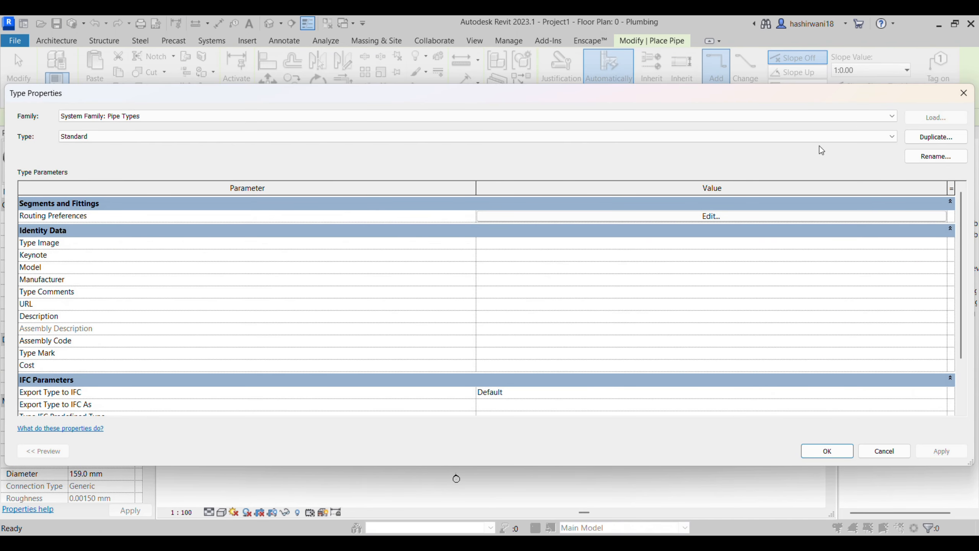
pyautogui.click(964, 93)
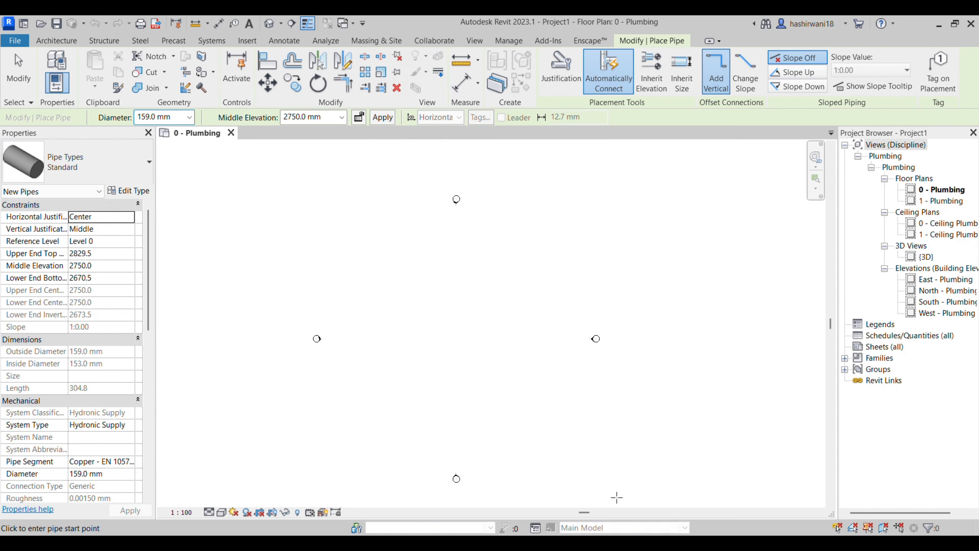
pyautogui.click(554, 510)
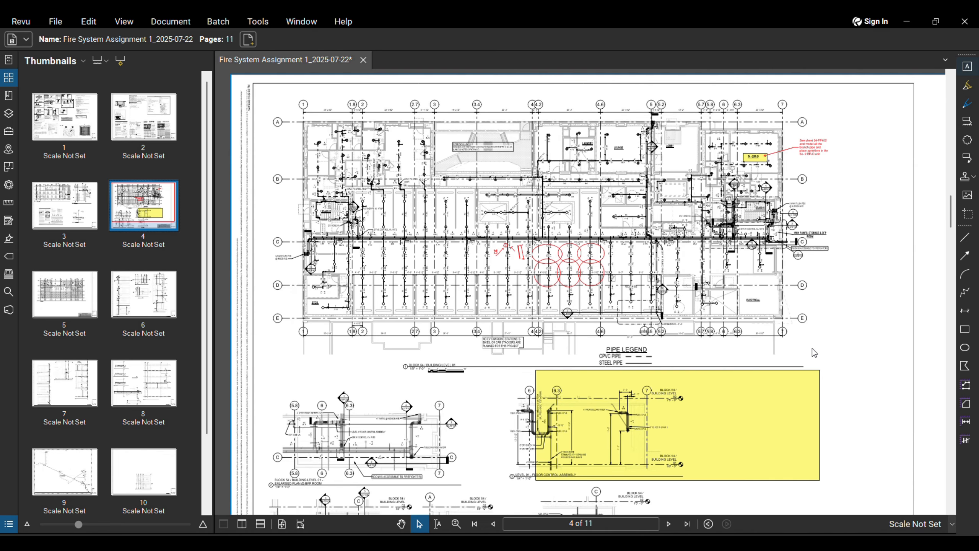
pyautogui.press('t')
pyautogui.scroll(3, 810, 324)
pyautogui.moveTo(765, 278); pyautogui.dragTo(905, 302)
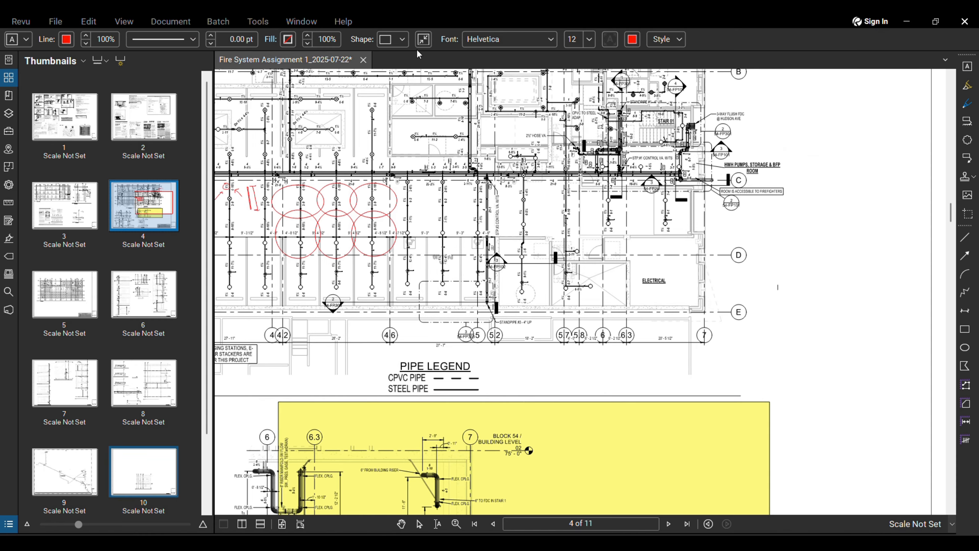
pyautogui.scroll(5, 449, 229)
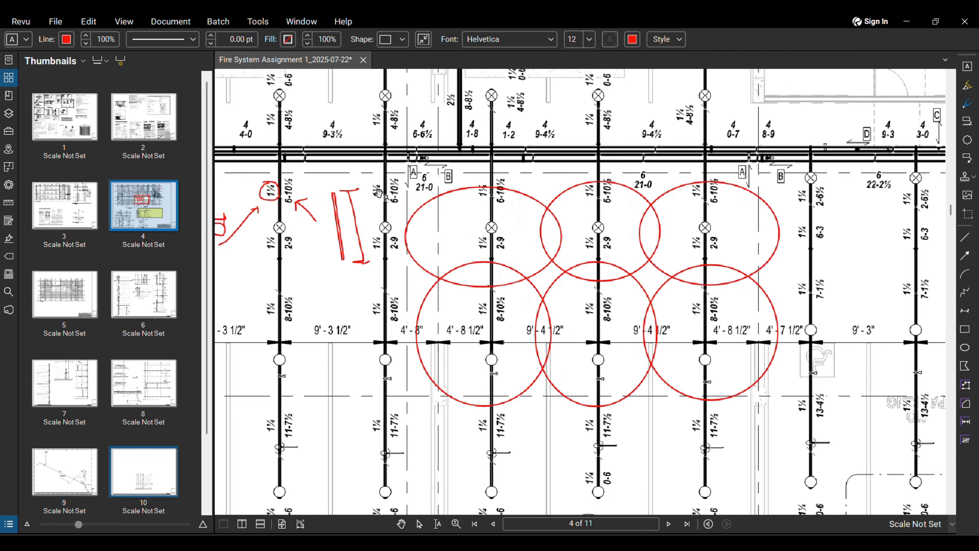
pyautogui.scroll(3, 354, 207)
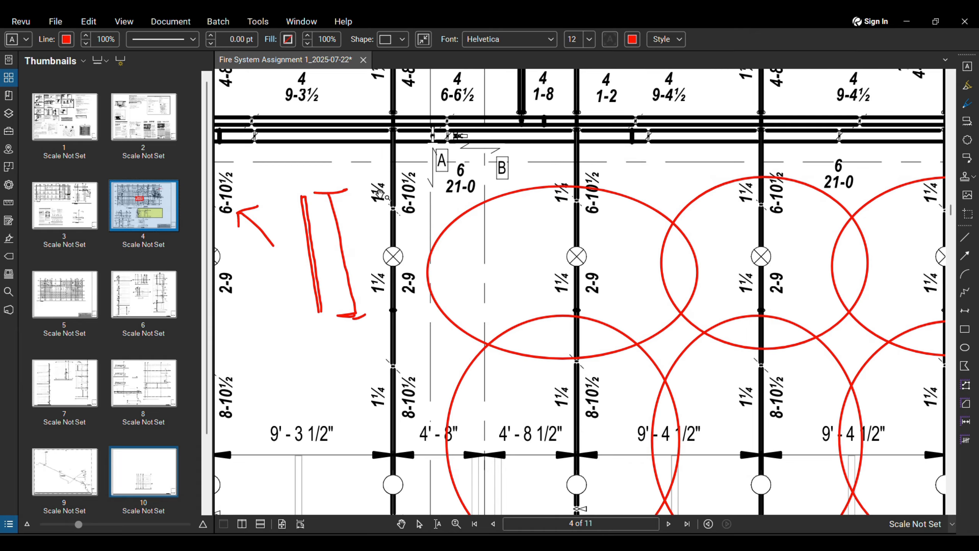
pyautogui.scroll(-1, 392, 181)
pyautogui.scroll(-2, 532, 371)
pyautogui.scroll(-3, 532, 371)
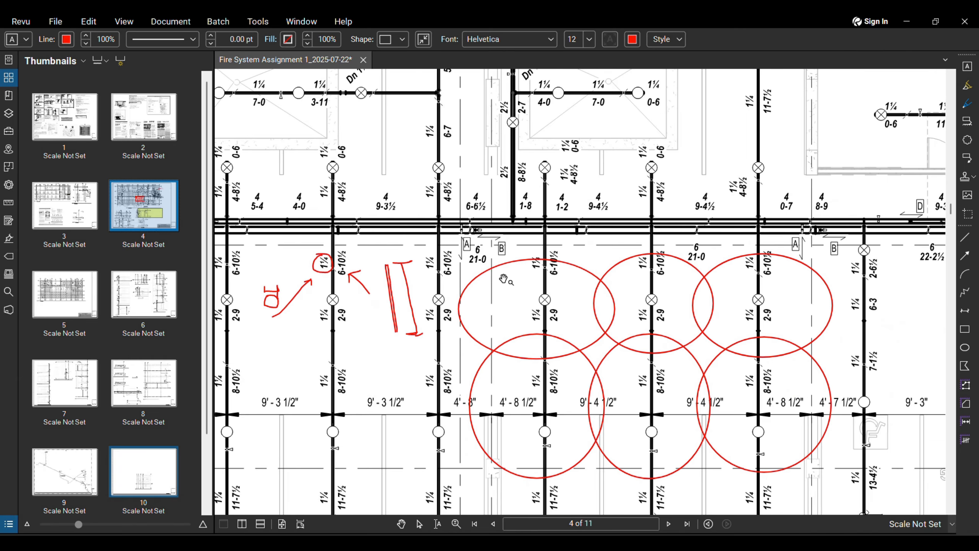
pyautogui.scroll(3, 626, 249)
pyautogui.scroll(2, 626, 249)
pyautogui.scroll(-4, 632, 228)
pyautogui.scroll(2, 638, 207)
pyautogui.scroll(-4, 637, 207)
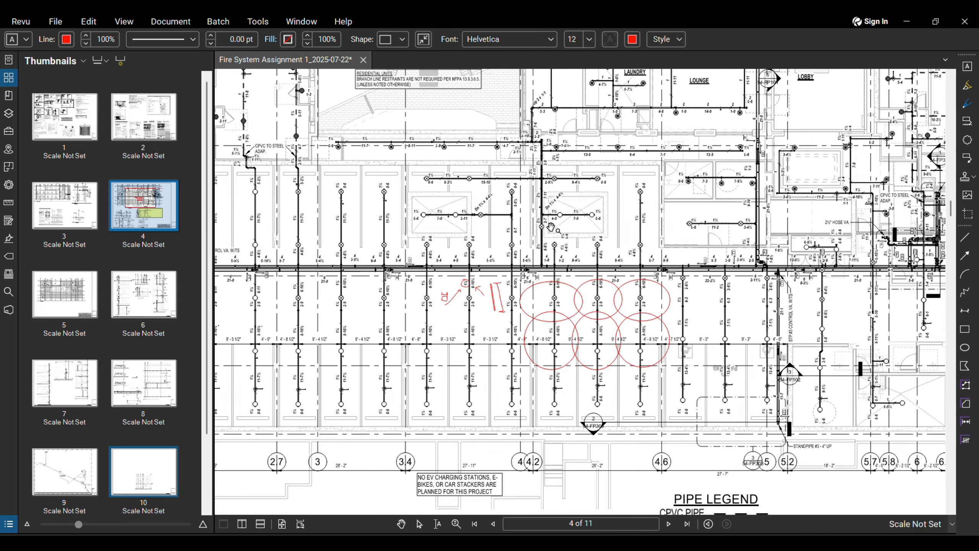
pyautogui.moveTo(682, 290); pyautogui.dragTo(538, 303)
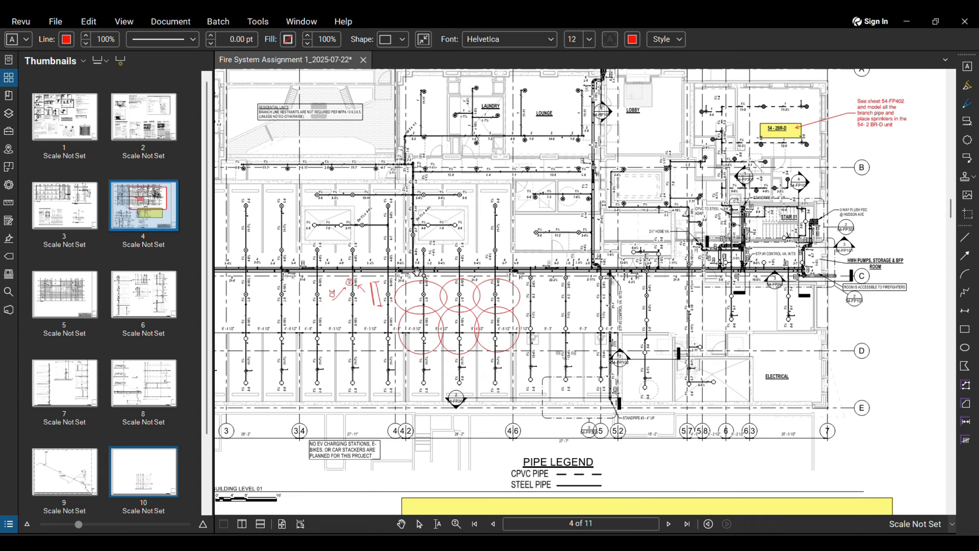
pyautogui.scroll(4, 416, 271)
pyautogui.scroll(3, 371, 263)
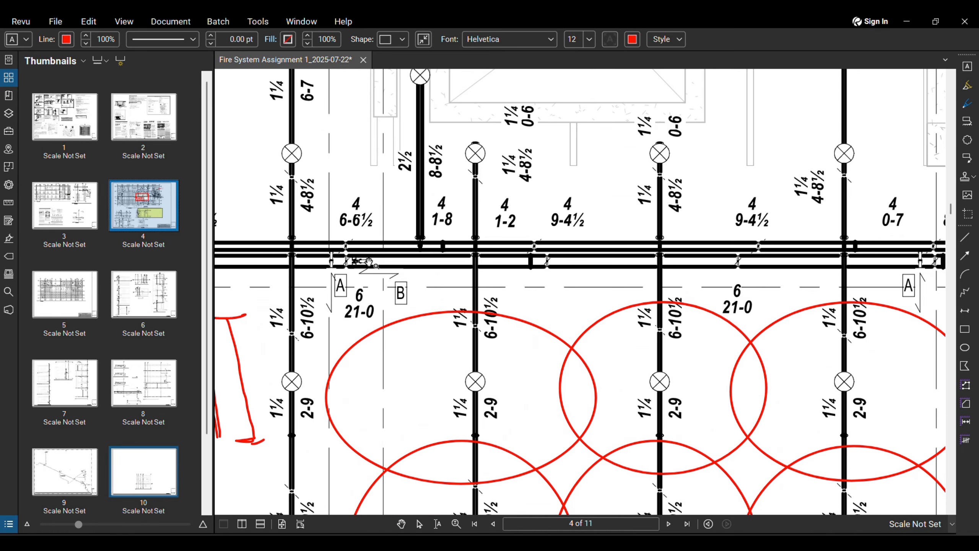
pyautogui.scroll(-2, 368, 262)
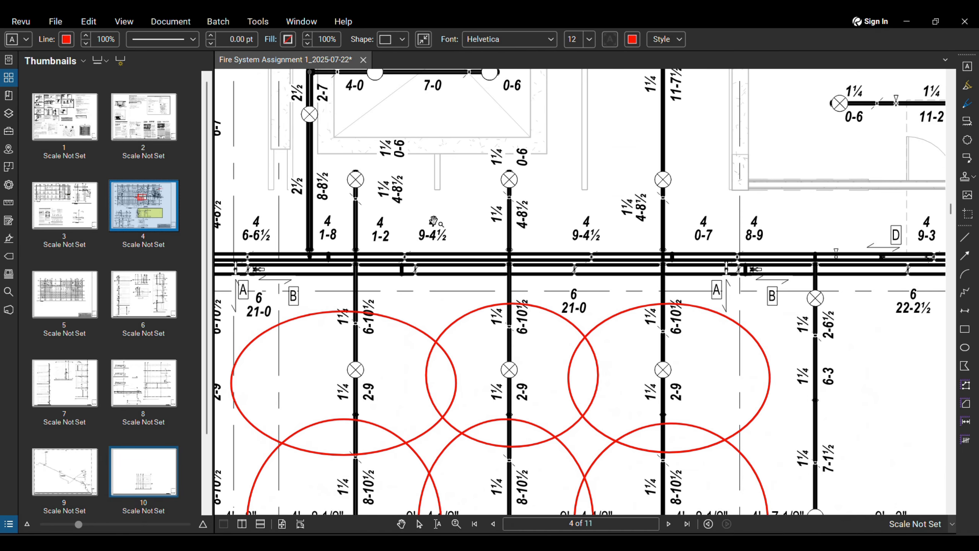
pyautogui.scroll(1, 438, 244)
pyautogui.scroll(-1, 436, 222)
pyautogui.moveTo(734, 253); pyautogui.dragTo(567, 254)
pyautogui.scroll(-1, 567, 254)
pyautogui.scroll(-4, 566, 255)
pyautogui.scroll(6, 550, 259)
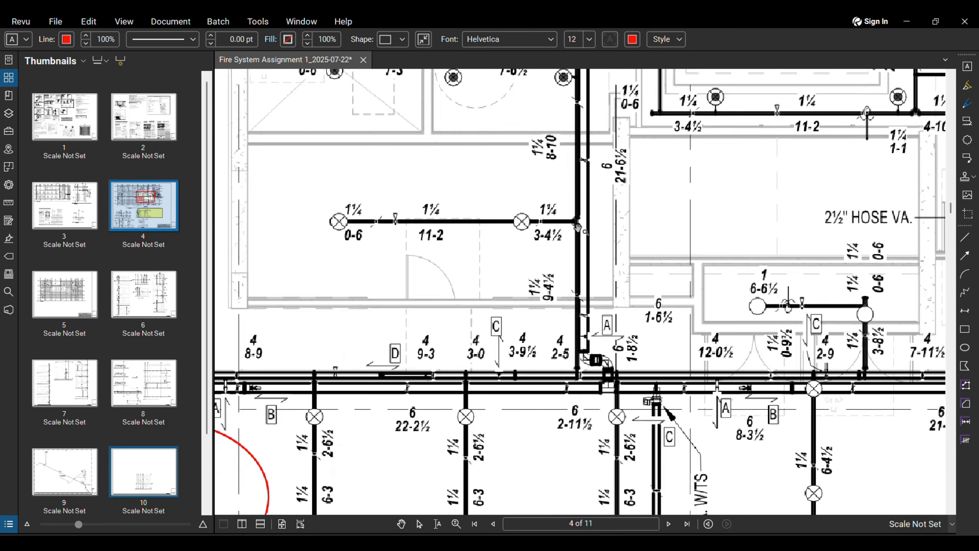
pyautogui.moveTo(691, 254); pyautogui.dragTo(638, 251)
pyautogui.scroll(-1, 638, 251)
pyautogui.moveTo(863, 216); pyautogui.dragTo(639, 264)
pyautogui.scroll(-5, 639, 264)
pyautogui.moveTo(863, 315); pyautogui.dragTo(763, 327)
pyautogui.scroll(3, 762, 327)
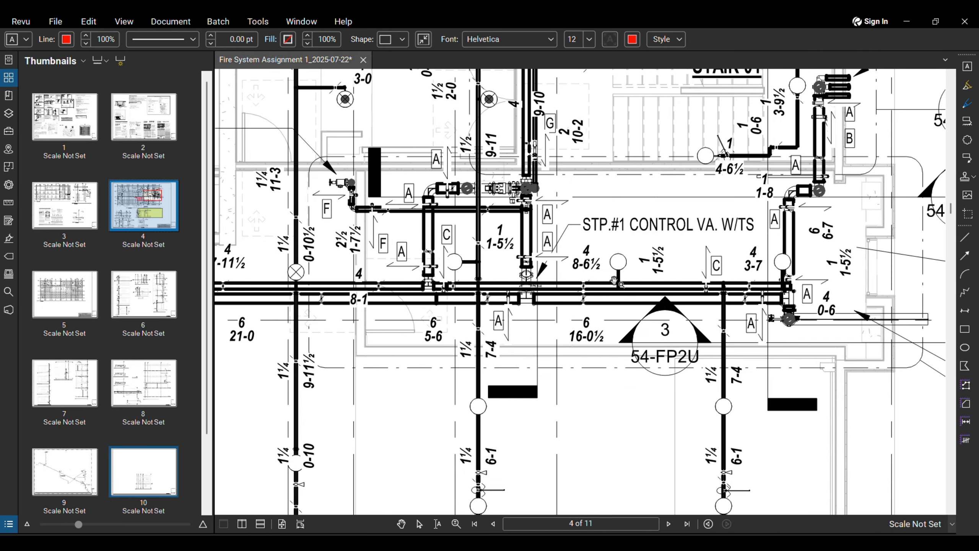
pyautogui.scroll(-3, 590, 326)
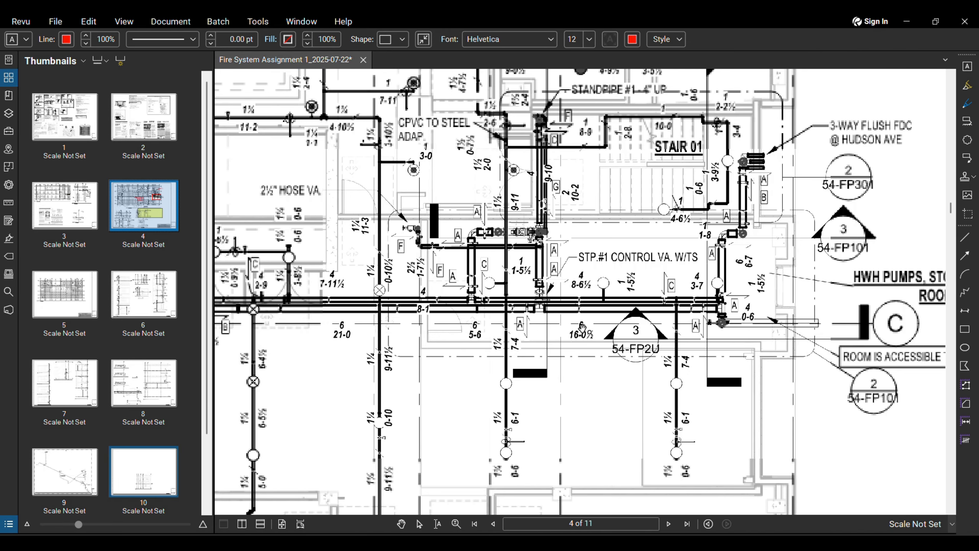
pyautogui.scroll(4, 585, 320)
pyautogui.scroll(-2, 581, 315)
pyautogui.scroll(-2, 581, 314)
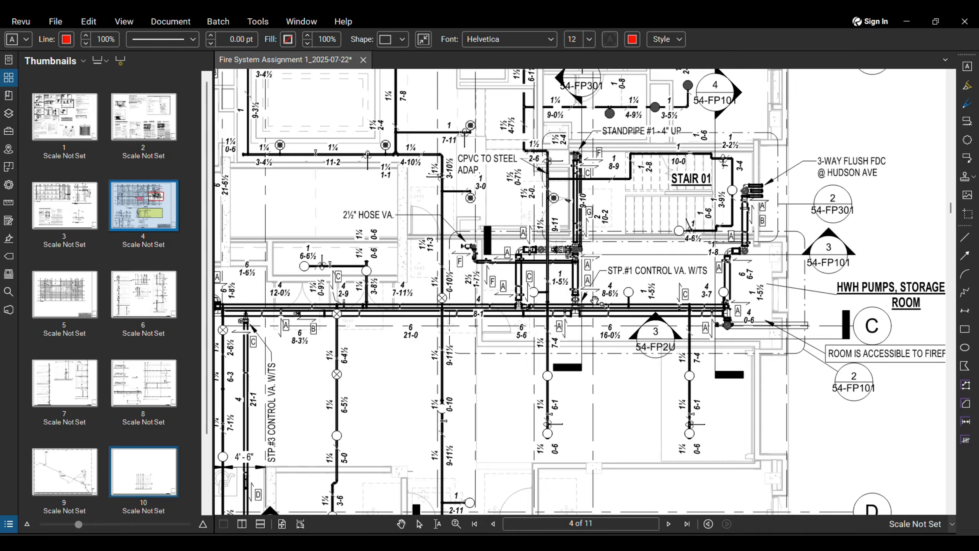
pyautogui.scroll(4, 527, 306)
pyautogui.scroll(4, 526, 306)
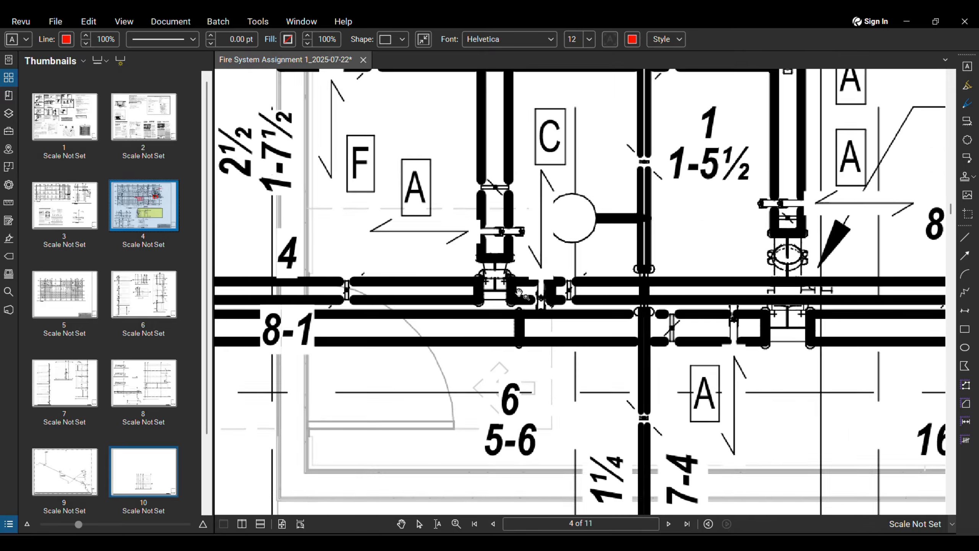
pyautogui.scroll(-2, 505, 277)
pyautogui.scroll(-3, 504, 277)
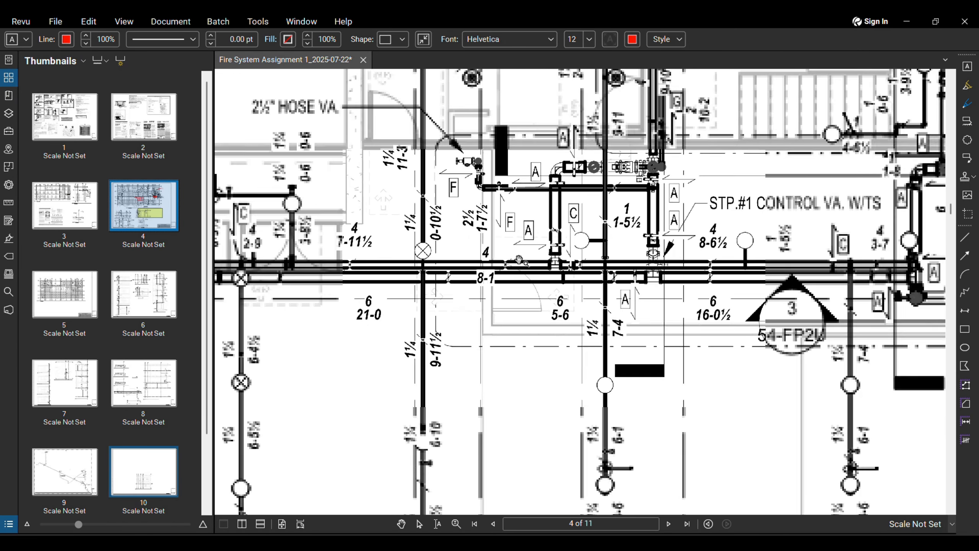
pyautogui.scroll(-1, 385, 331)
pyautogui.scroll(4, 489, 280)
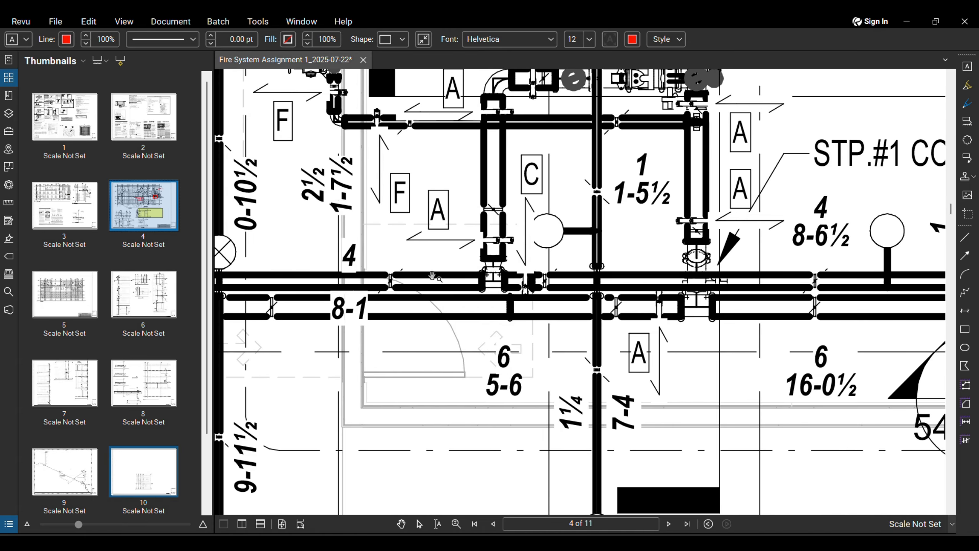
pyautogui.scroll(-4, 498, 255)
pyautogui.scroll(-1, 496, 255)
pyautogui.moveTo(496, 254)
pyautogui.mouseDown()
pyautogui.moveTo(409, 244)
pyautogui.moveTo(335, 215)
pyautogui.mouseUp()
pyautogui.scroll(-1, 335, 215)
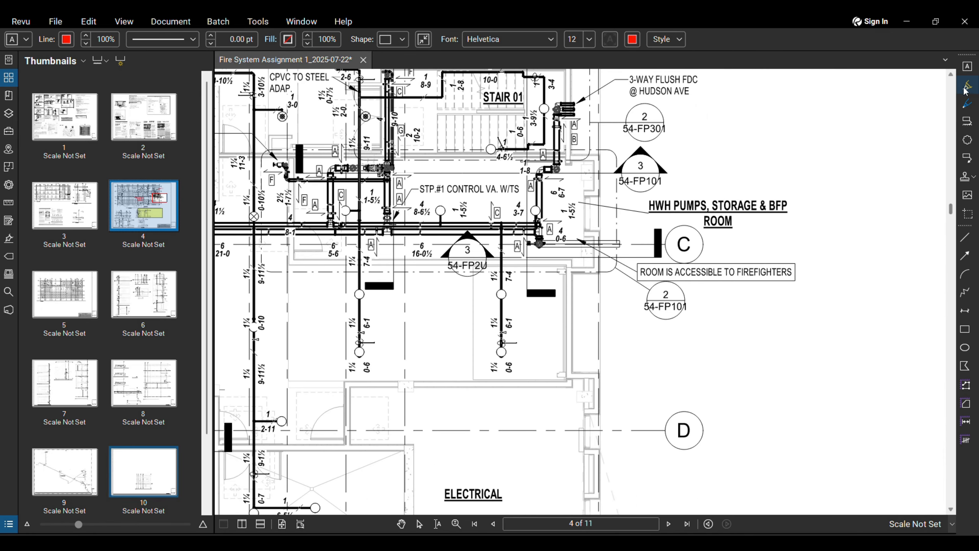
pyautogui.click(967, 103)
# Step: Handwrite the red note '2" and larger victaulic' beside gridline D
pyautogui.moveTo(747, 367)
pyautogui.mouseDown()
pyautogui.moveTo(771, 372)
pyautogui.moveTo(789, 401)
pyautogui.mouseUp()
pyautogui.moveTo(793, 346)
pyautogui.mouseDown()
pyautogui.moveTo(793, 359)
pyautogui.moveTo(855, 364)
pyautogui.mouseUp()
pyautogui.moveTo(855, 346)
pyautogui.mouseDown()
pyautogui.moveTo(868, 350)
pyautogui.moveTo(859, 399)
pyautogui.mouseUp()
pyautogui.moveTo(890, 360)
pyautogui.mouseDown()
pyautogui.moveTo(891, 352)
pyautogui.moveTo(938, 405)
pyautogui.mouseUp()
pyautogui.moveTo(929, 330); pyautogui.dragTo(927, 352)
pyautogui.scroll(-1, 858, 420)
pyautogui.moveTo(855, 419); pyautogui.dragTo(742, 316, button='middle')
pyautogui.scroll(2, 823, 263)
pyautogui.moveTo(811, 276)
pyautogui.mouseDown(button='middle')
pyautogui.moveTo(787, 291)
pyautogui.moveTo(744, 279)
pyautogui.mouseUp(button='middle')
pyautogui.moveTo(720, 279)
pyautogui.mouseDown()
pyautogui.moveTo(740, 280)
pyautogui.moveTo(753, 295)
pyautogui.moveTo(812, 293)
pyautogui.mouseUp()
pyautogui.click(752, 268)
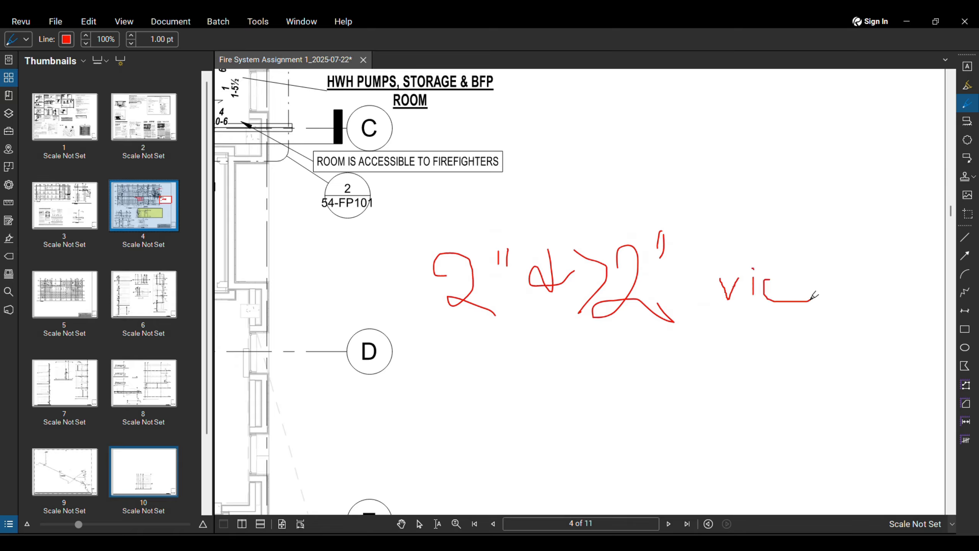
pyautogui.moveTo(801, 257)
pyautogui.mouseDown()
pyautogui.moveTo(802, 294)
pyautogui.moveTo(826, 300)
pyautogui.moveTo(877, 279)
pyautogui.moveTo(899, 293)
pyautogui.moveTo(943, 293)
pyautogui.mouseUp()
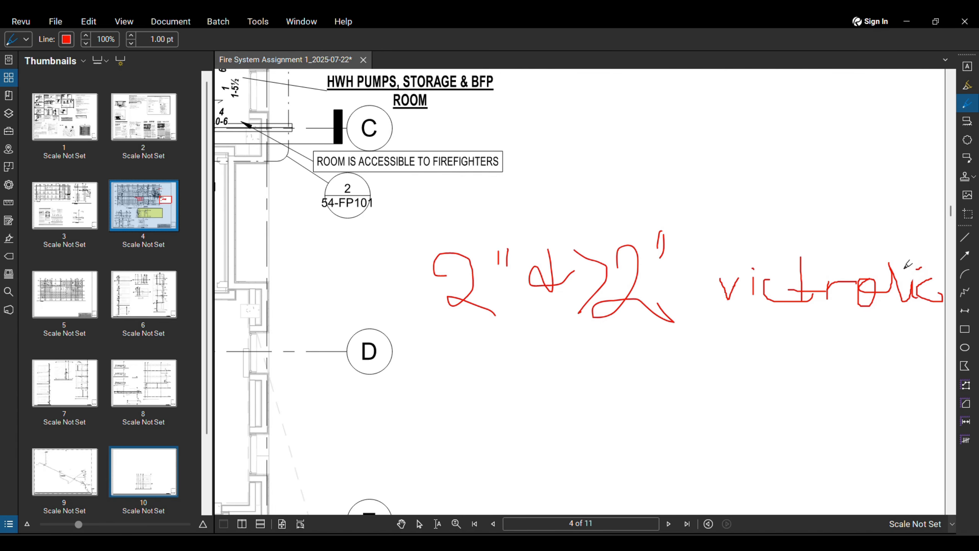
# Step: Write the second red note, 'under 2" screwed', below the first
pyautogui.scroll(-2, 468, 372)
pyautogui.moveTo(522, 369)
pyautogui.mouseDown()
pyautogui.moveTo(505, 377)
pyautogui.moveTo(561, 385)
pyautogui.moveTo(605, 372)
pyautogui.moveTo(626, 385)
pyautogui.mouseUp()
pyautogui.moveTo(641, 338)
pyautogui.mouseDown()
pyautogui.moveTo(632, 359)
pyautogui.moveTo(643, 354)
pyautogui.mouseUp()
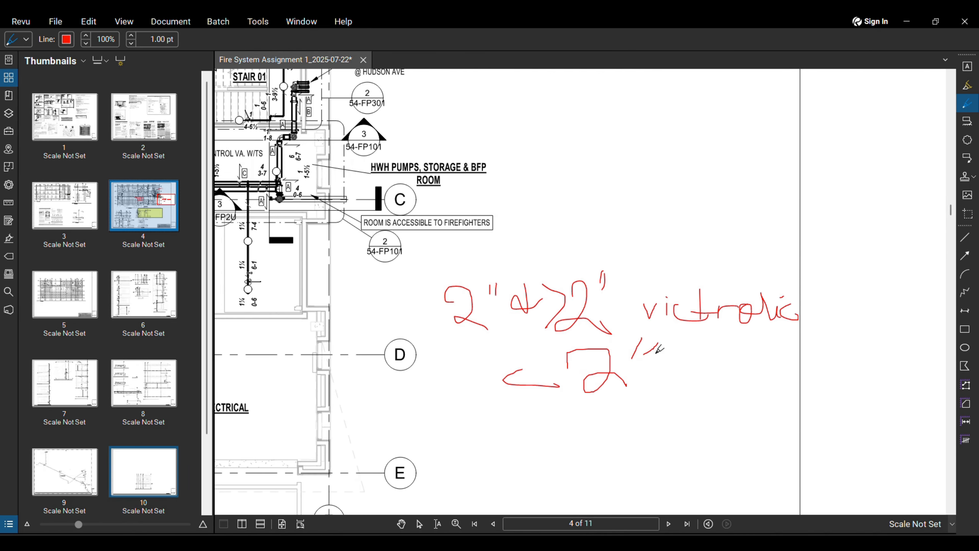
pyautogui.moveTo(682, 369); pyautogui.dragTo(621, 361, button='middle')
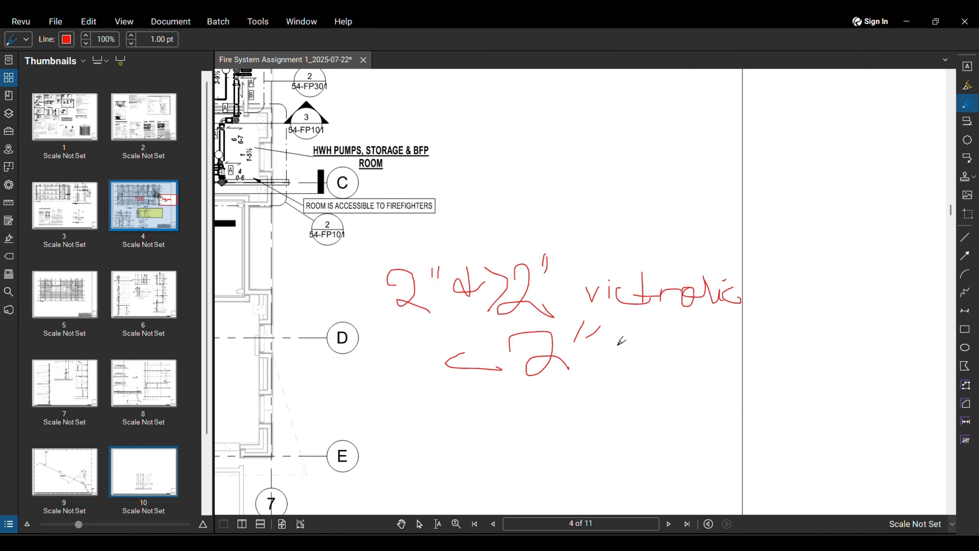
pyautogui.moveTo(625, 339)
pyautogui.mouseDown()
pyautogui.moveTo(621, 353)
pyautogui.moveTo(644, 365)
pyautogui.moveTo(654, 341)
pyautogui.moveTo(672, 365)
pyautogui.moveTo(698, 331)
pyautogui.mouseUp()
pyautogui.scroll(-1, 696, 362)
pyautogui.scroll(-3, 696, 363)
pyautogui.scroll(5, 460, 277)
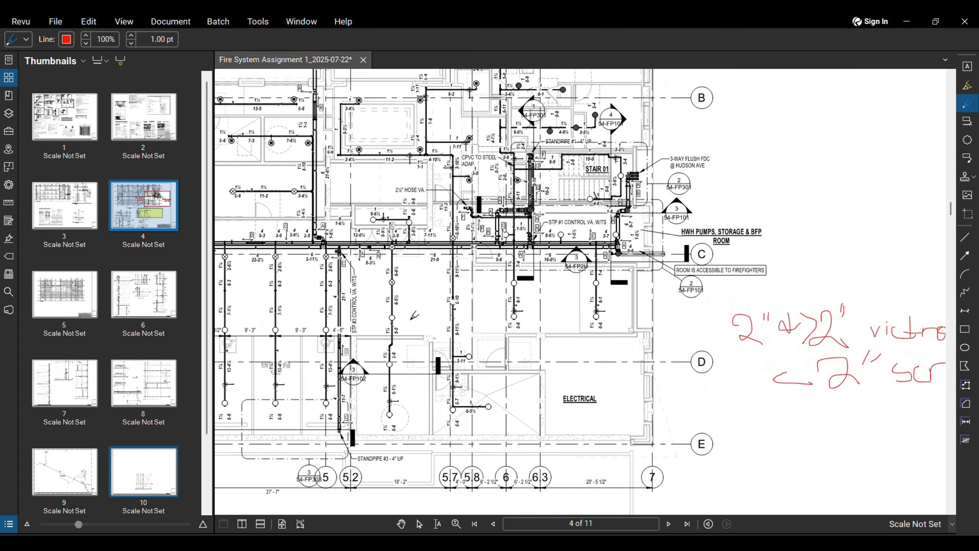
pyautogui.scroll(3, 460, 277)
pyautogui.scroll(-2, 440, 247)
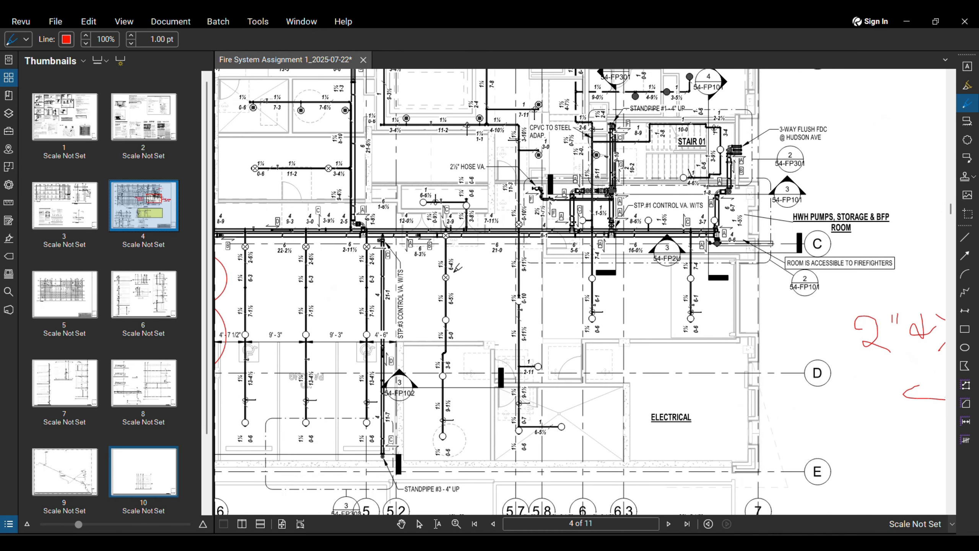
pyautogui.scroll(2, 506, 199)
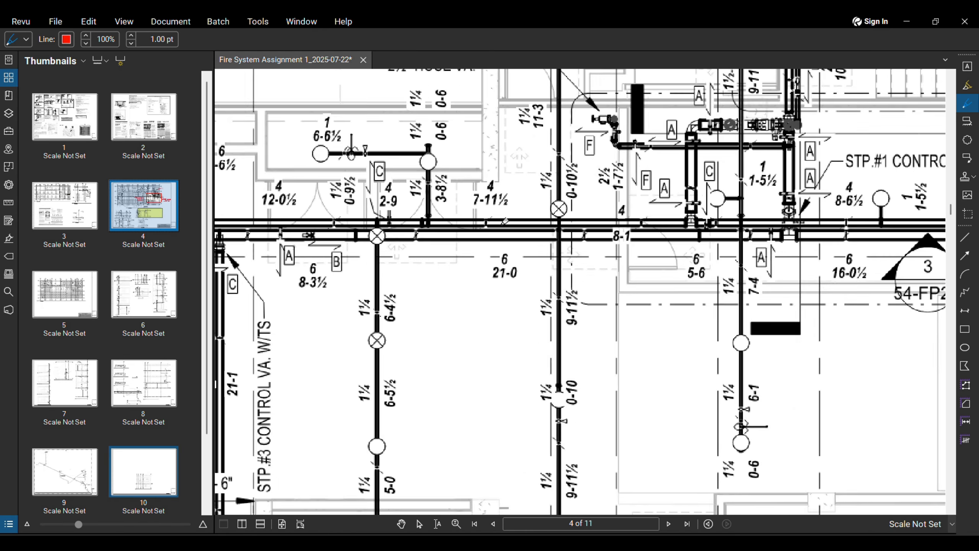
pyautogui.scroll(-1, 505, 199)
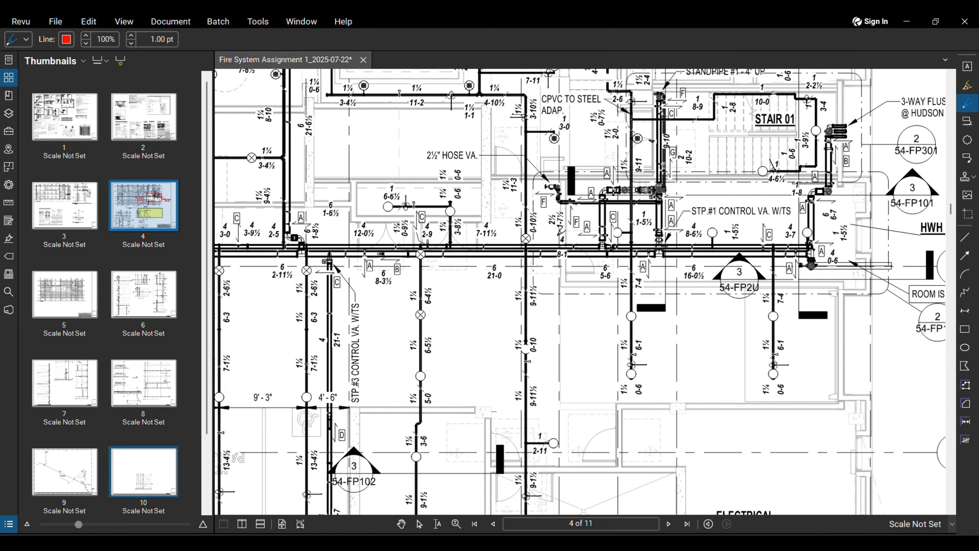
pyautogui.scroll(-3, 560, 231)
pyautogui.scroll(1, 540, 236)
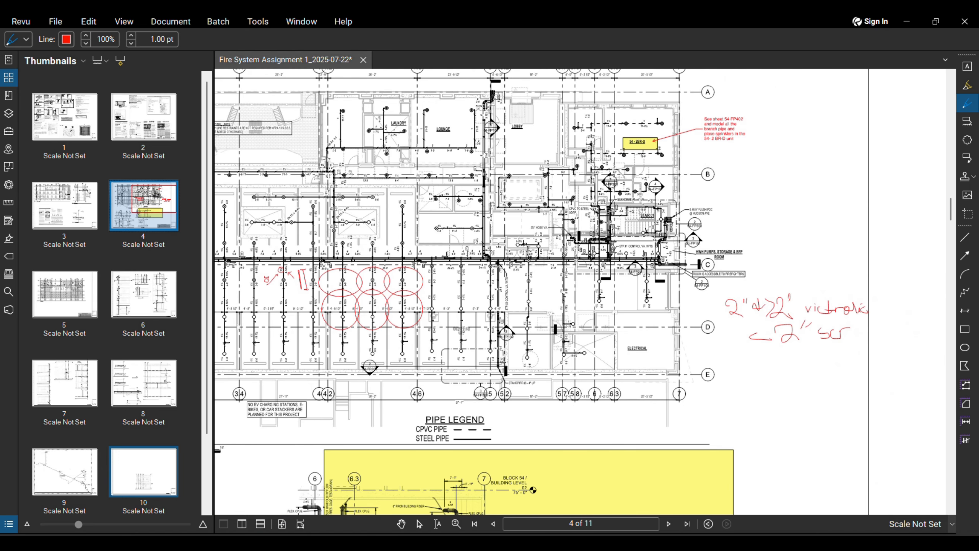
pyautogui.click(500, 482)
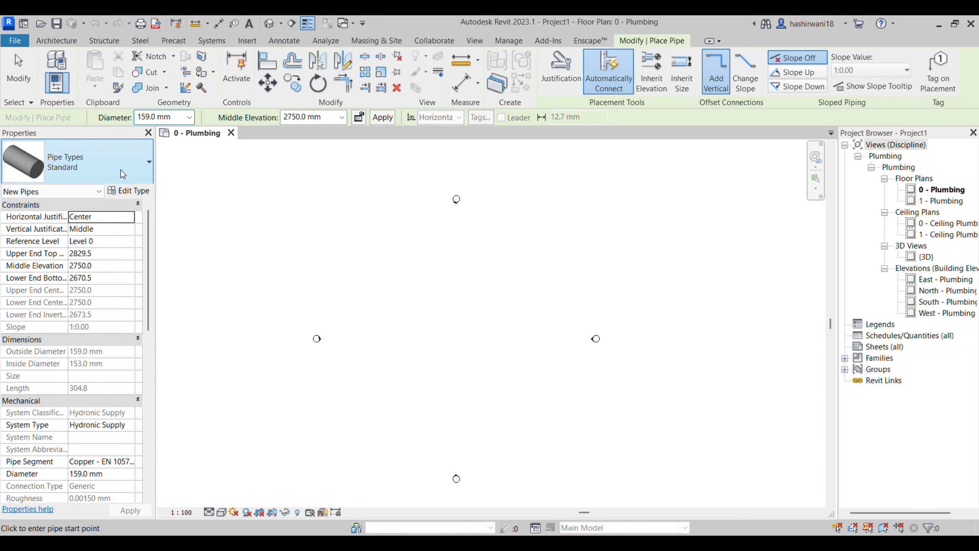
# Step: Duplicate the Standard pipe type, bringing up the name prompt proposing Standard 2
pyautogui.click(129, 191)
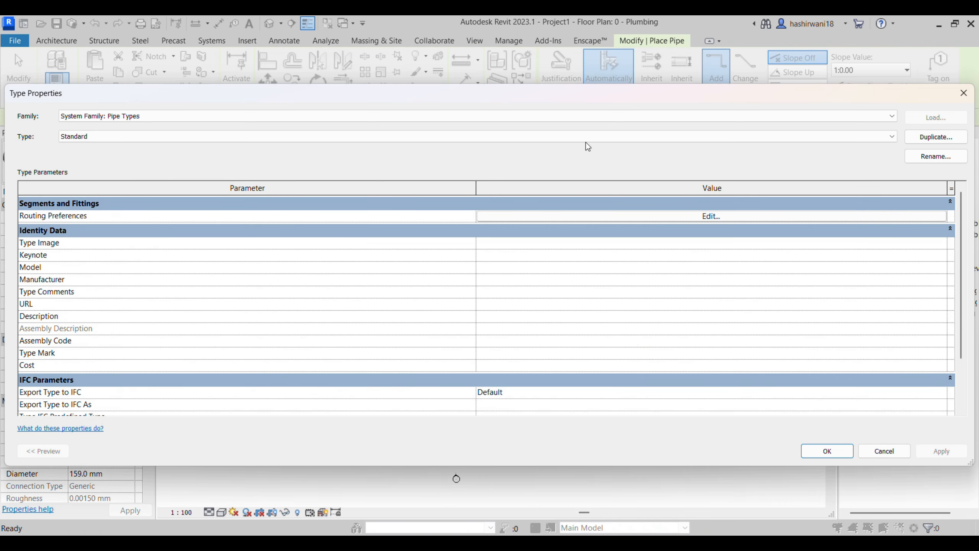
pyautogui.click(941, 140)
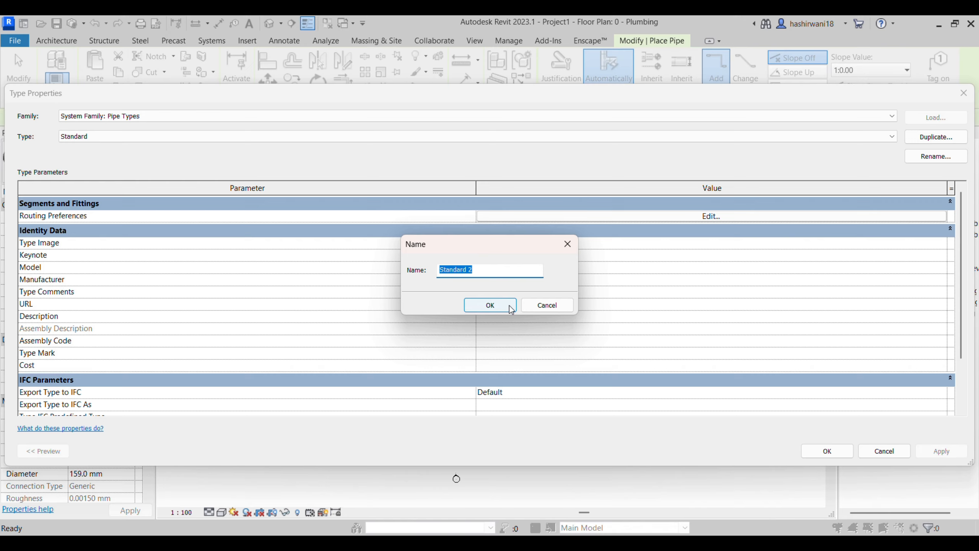
pyautogui.moveTo(528, 543)
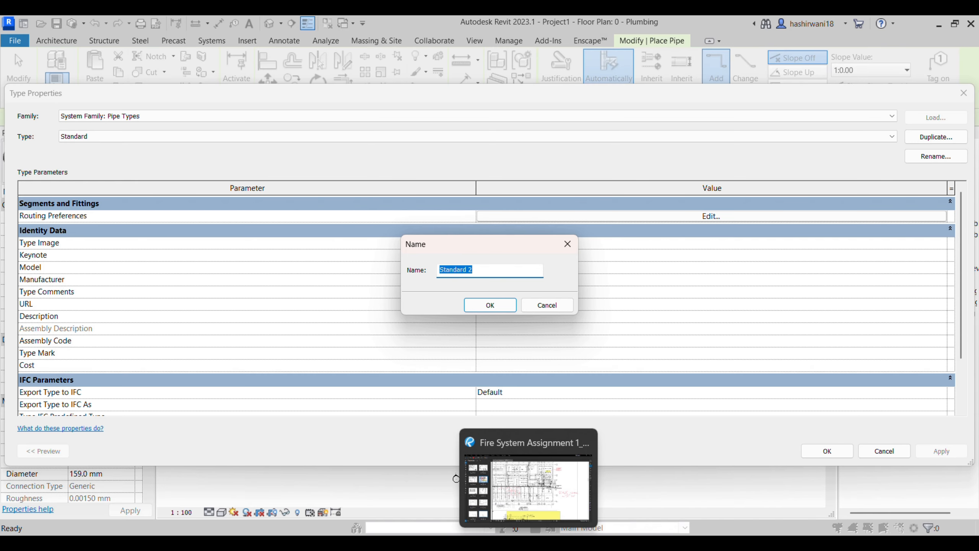
# Step: Check page 2's fire protection summary and piping details in Revu, then return to Revit
pyautogui.click(528, 543)
pyautogui.scroll(-5, 603, 271)
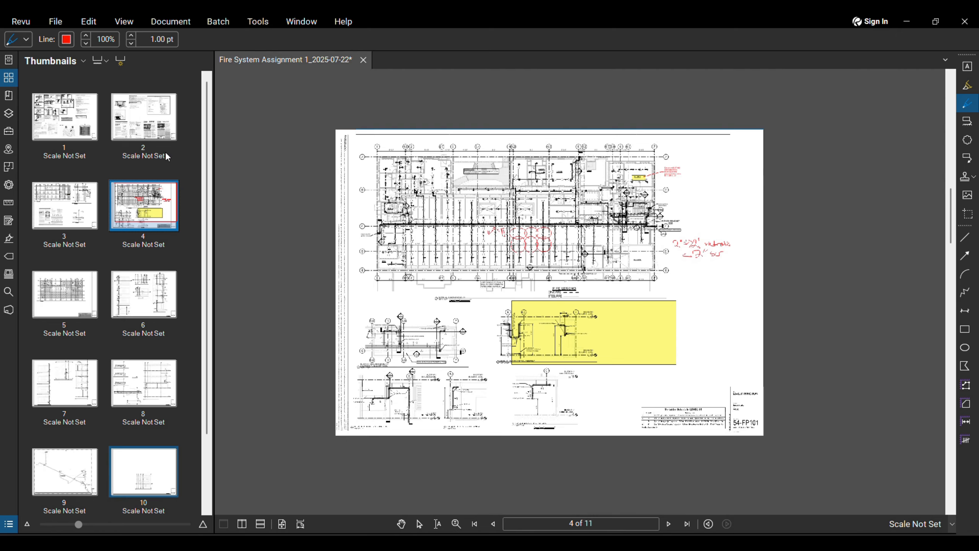
pyautogui.click(156, 116)
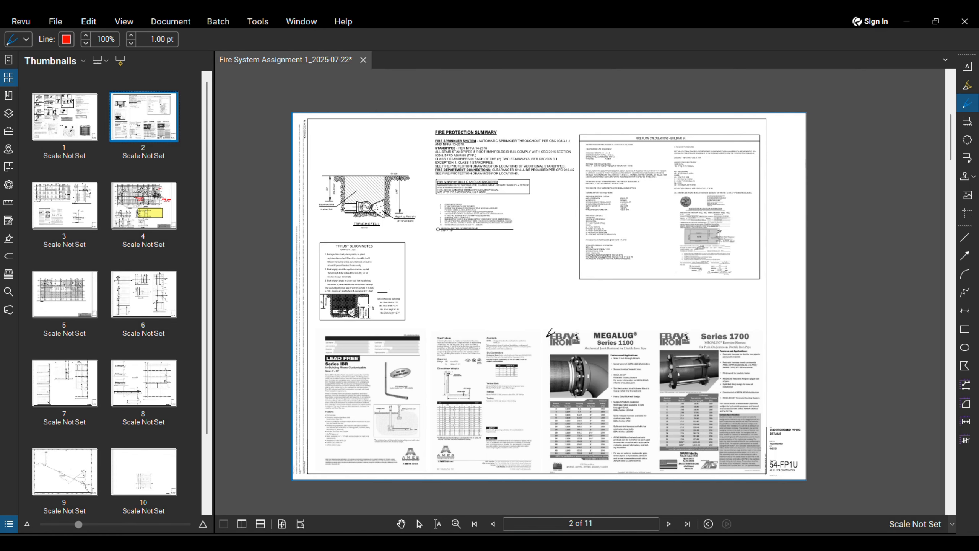
pyautogui.moveTo(497, 527)
pyautogui.click(493, 498)
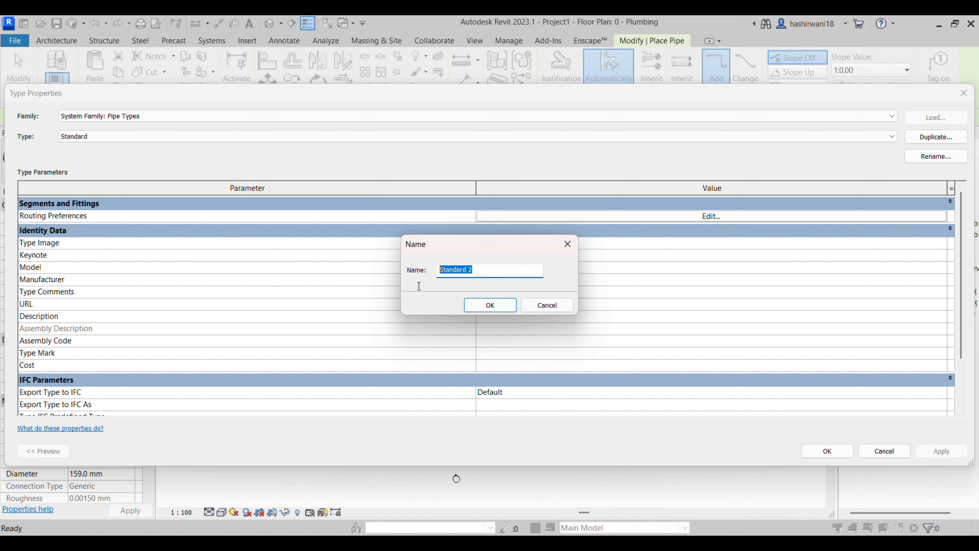
# Step: Name the duplicated Standard pipe type SP-MAIN and confirm it
pyautogui.write('F')
pyautogui.press('BackSpace')
pyautogui.write('1')
pyautogui.press('BackSpace')
pyautogui.write('SP-MAIN')
pyautogui.click(498, 307)
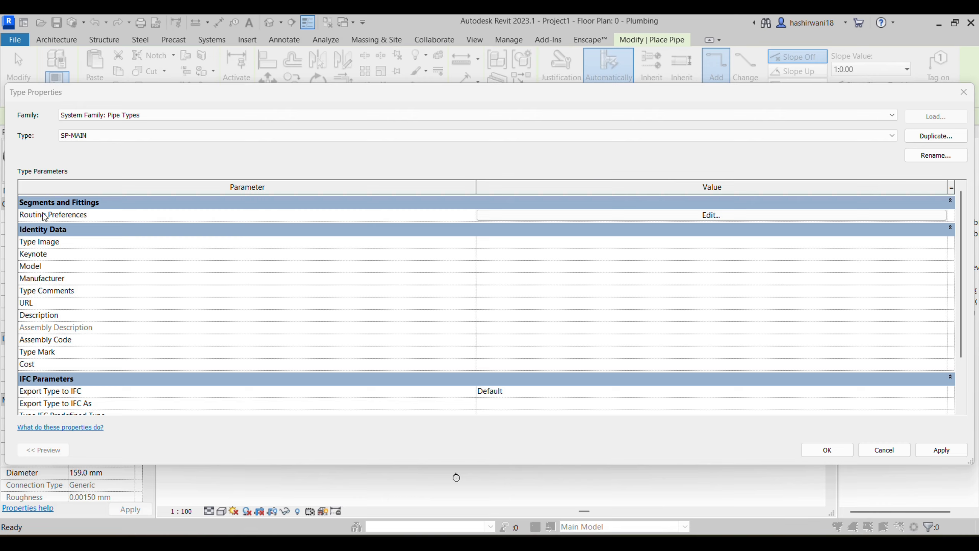
# Step: Open SP-MAIN's Routing Preferences and browse the pipe segment list, leaving Copper - EN 1057 - R290 selected
pyautogui.click(715, 216)
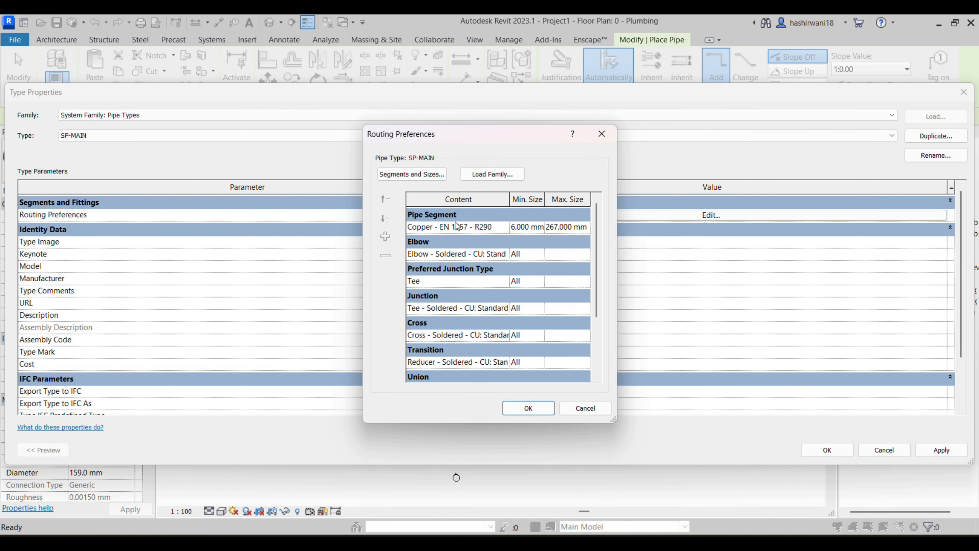
pyautogui.click(506, 226)
pyautogui.click(504, 227)
pyautogui.scroll(-4, 488, 258)
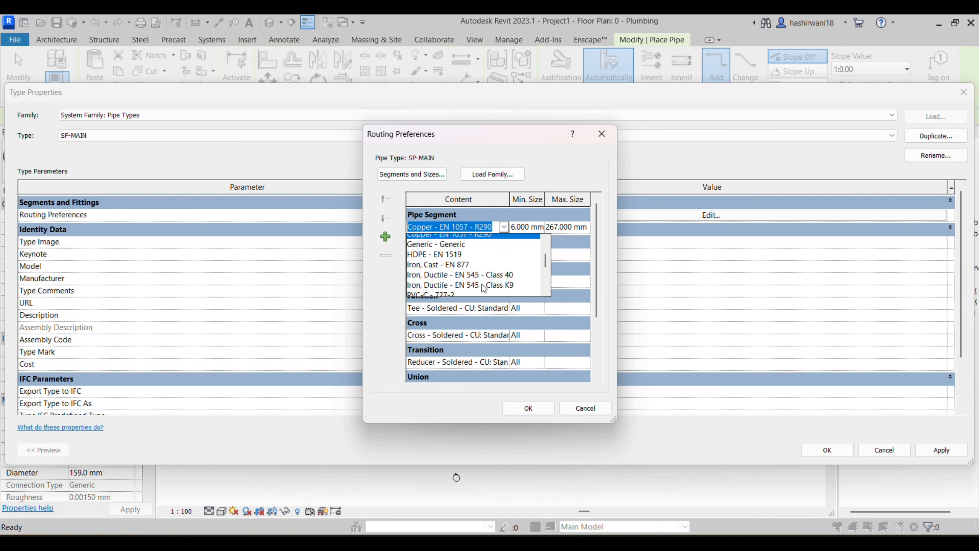
pyautogui.scroll(3, 477, 272)
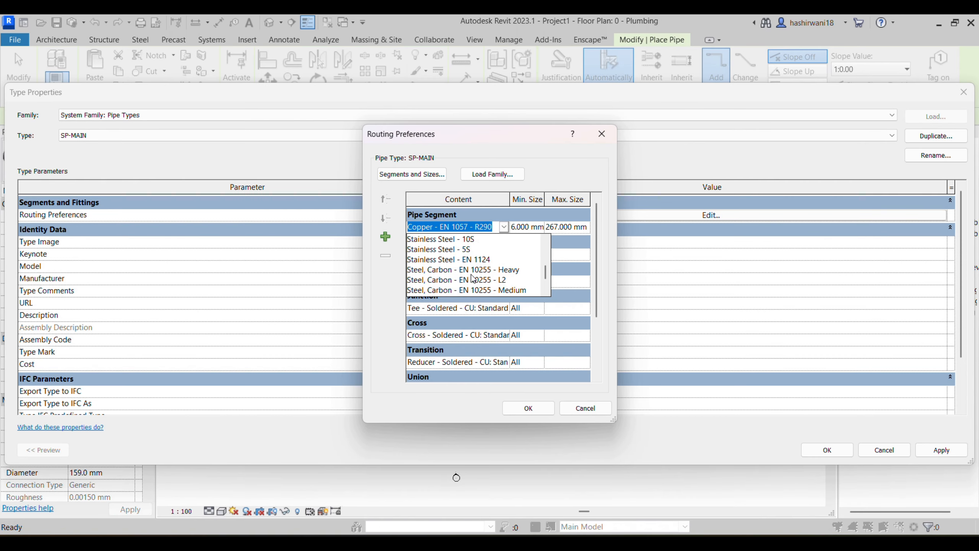
pyautogui.scroll(-3, 497, 279)
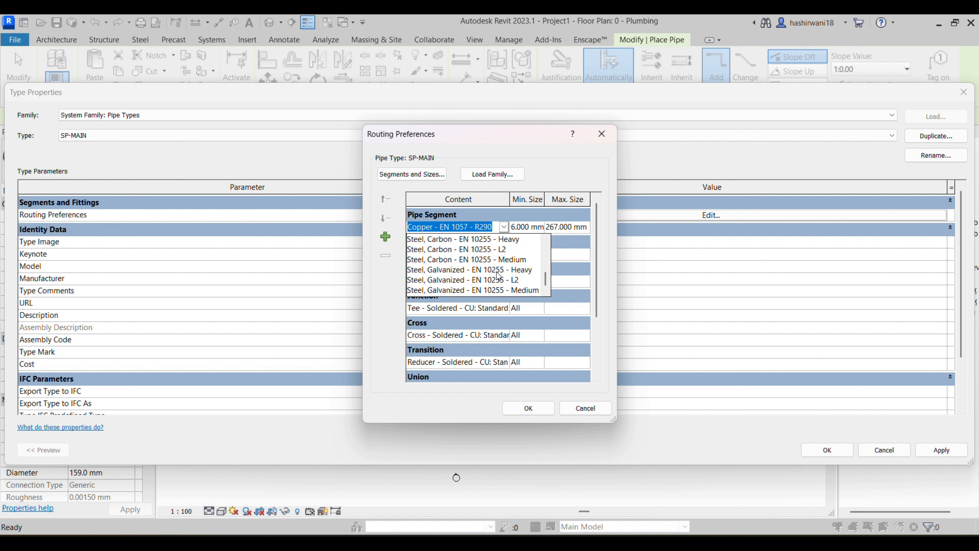
pyautogui.scroll(3, 501, 285)
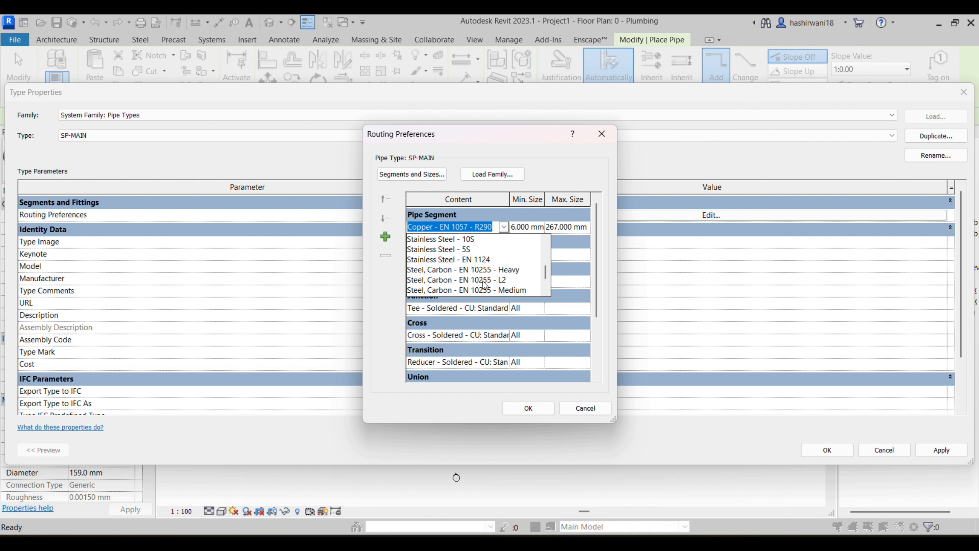
pyautogui.scroll(3, 447, 277)
pyautogui.scroll(-6, 448, 277)
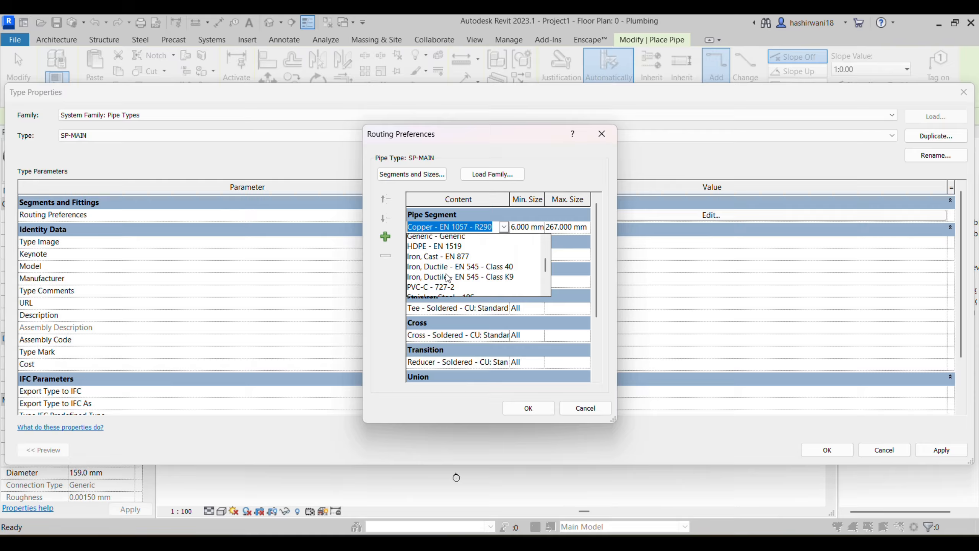
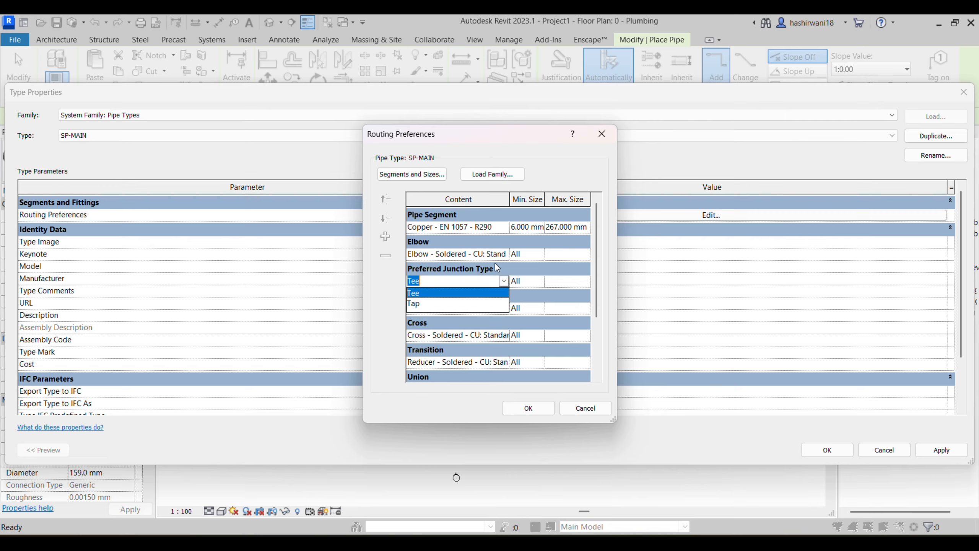
# Step: Keep SP-MAIN's Tee junction, soldered cross and soldered reducer, then close Routing Preferences
pyautogui.click(486, 292)
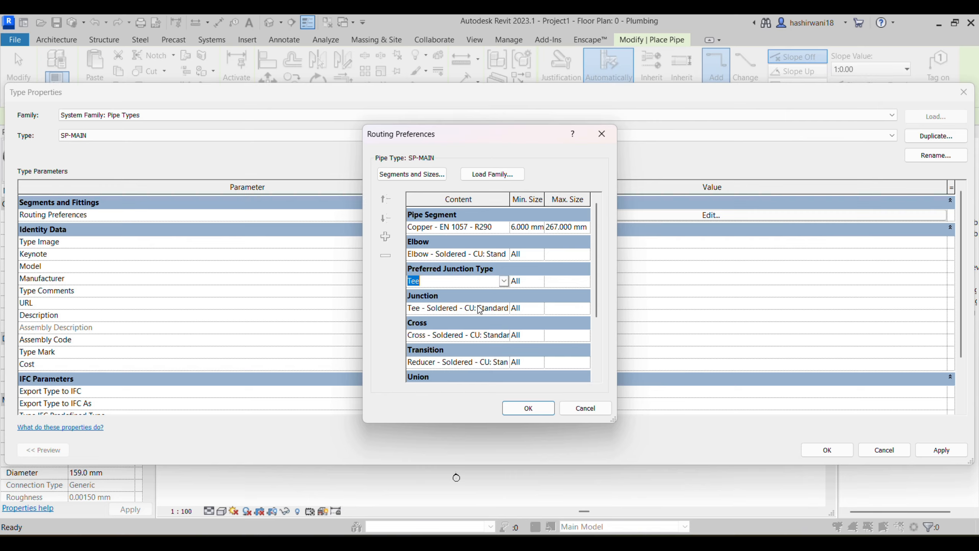
pyautogui.click(509, 336)
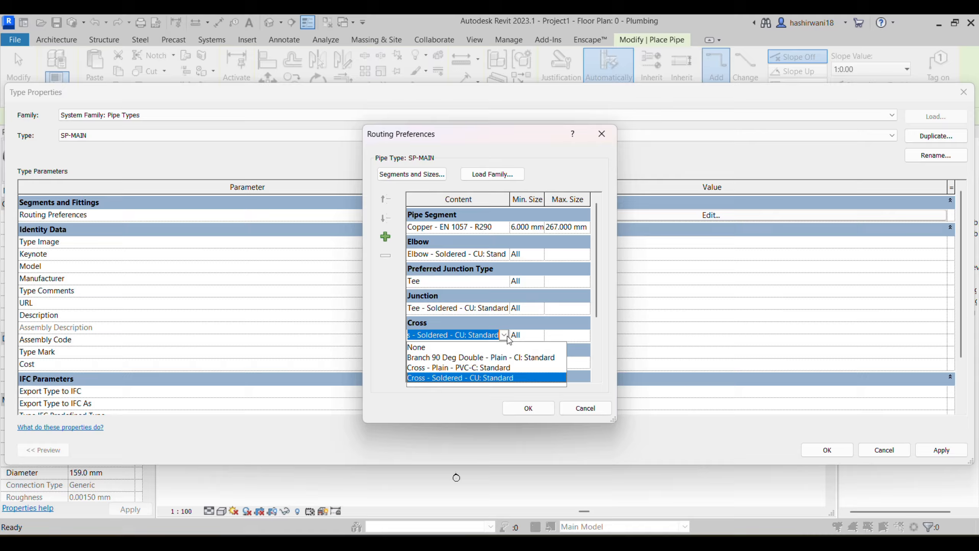
pyautogui.click(462, 331)
pyautogui.click(478, 364)
pyautogui.click(503, 364)
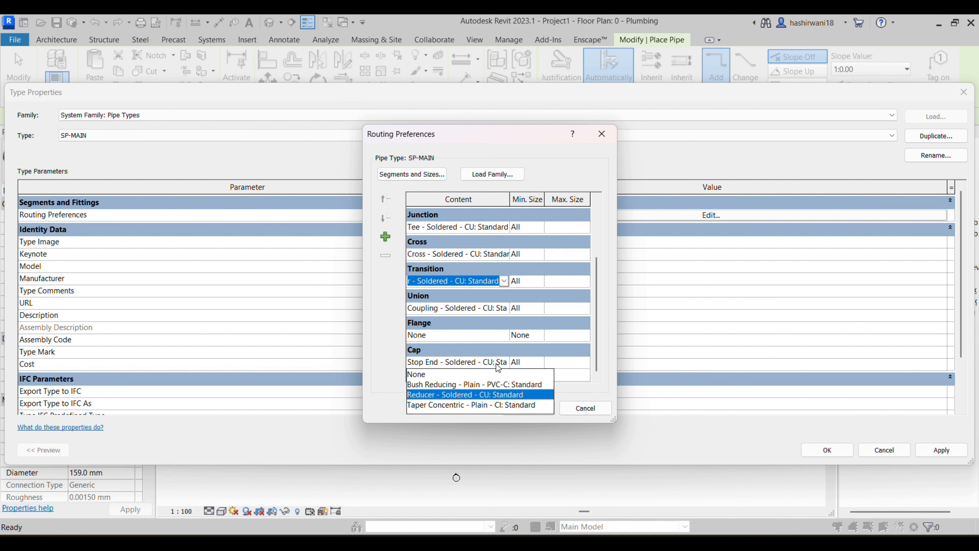
pyautogui.click(601, 134)
pyautogui.click(601, 134)
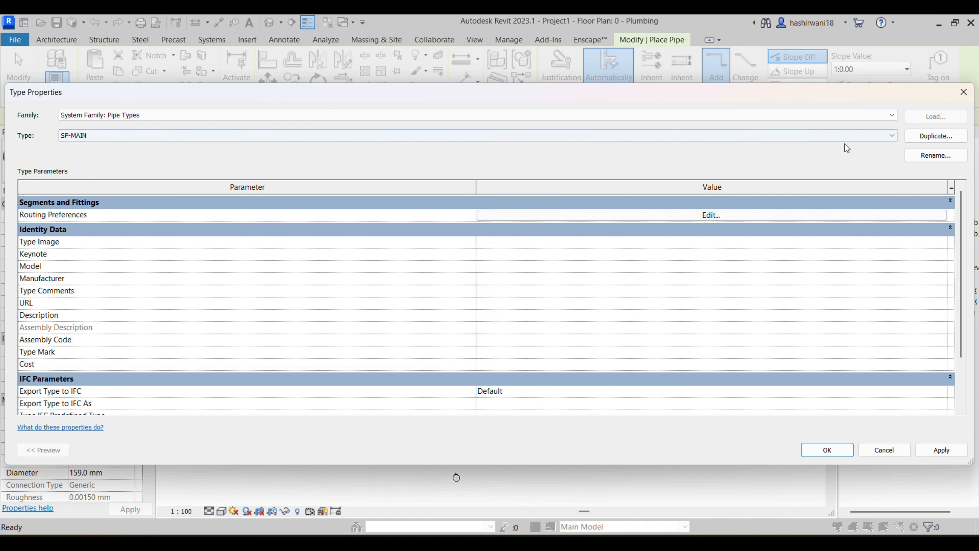
# Step: Duplicate SP-MAIN as SP-BRANCH-LATERAL -1 and open the copy's Routing Preferences
pyautogui.click(929, 140)
pyautogui.click(473, 271)
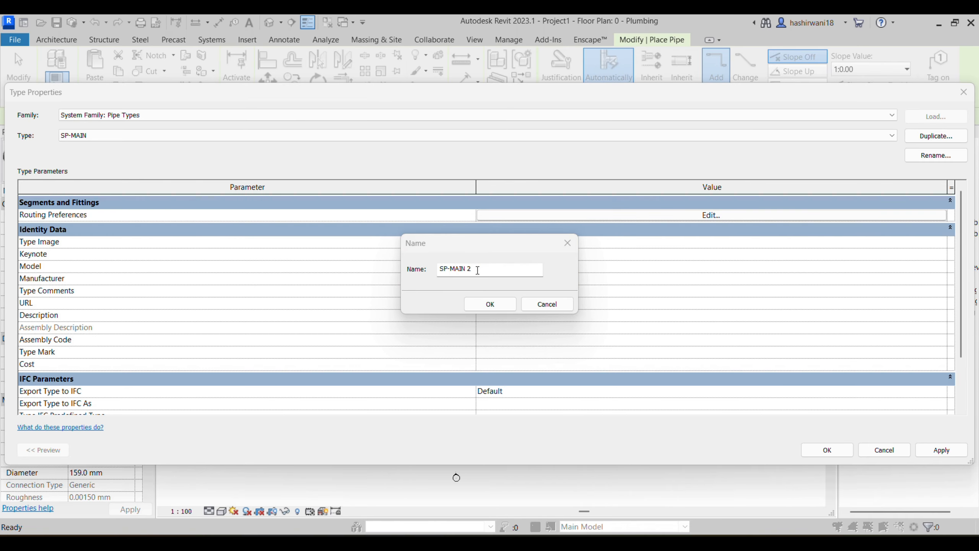
pyautogui.moveTo(473, 273); pyautogui.dragTo(452, 272)
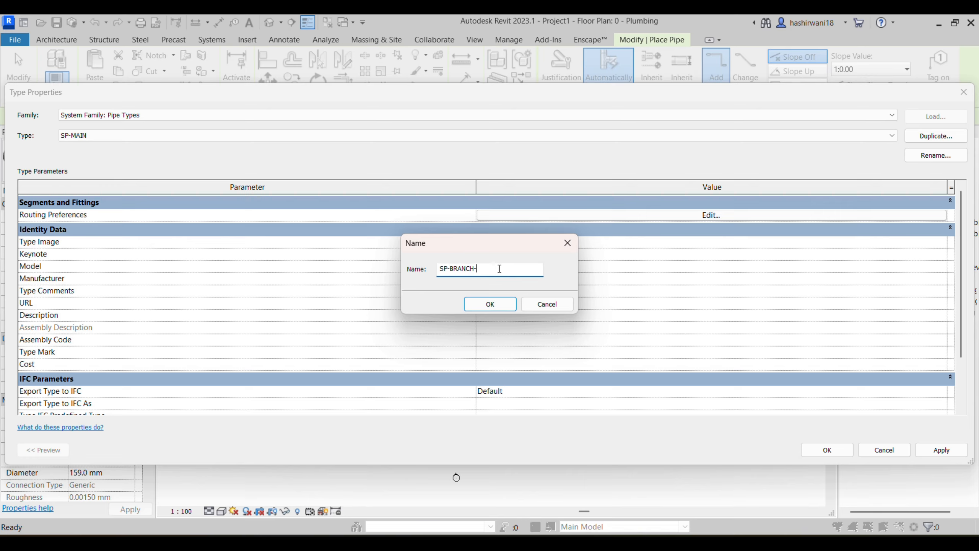
pyautogui.write('BRANCH-LATERAL -1')
pyautogui.click(496, 306)
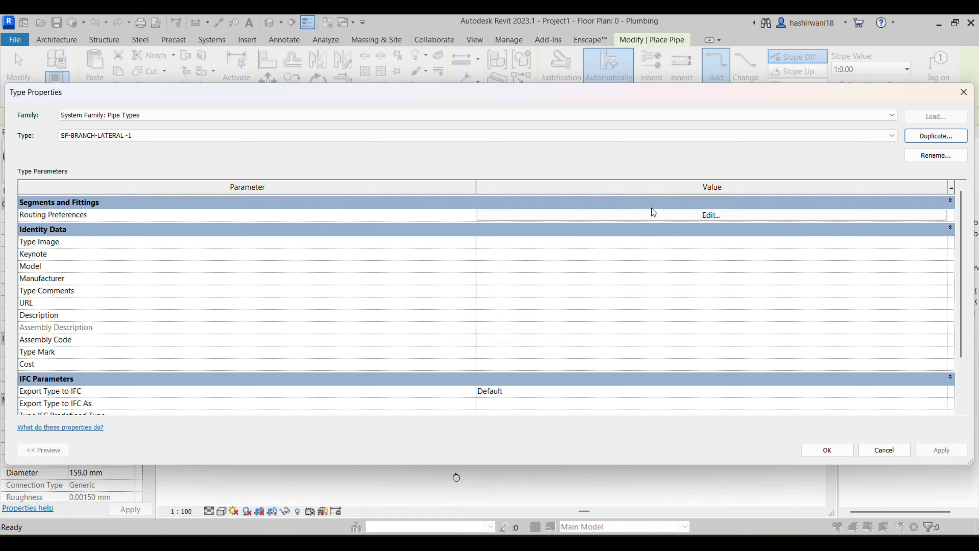
pyautogui.click(687, 218)
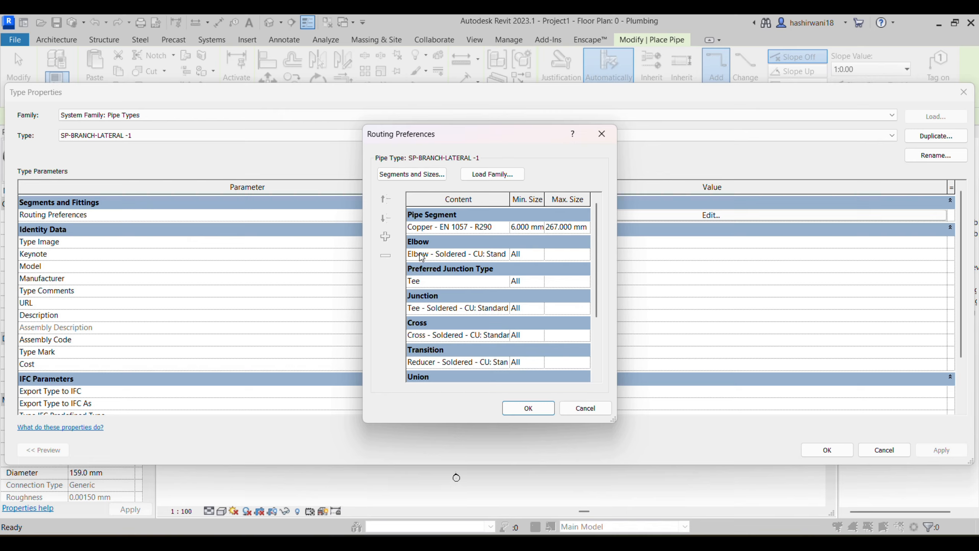
# Step: Review the junction and cross fitting lists, leaving the soldered copper tee and cross unchanged
pyautogui.click(507, 309)
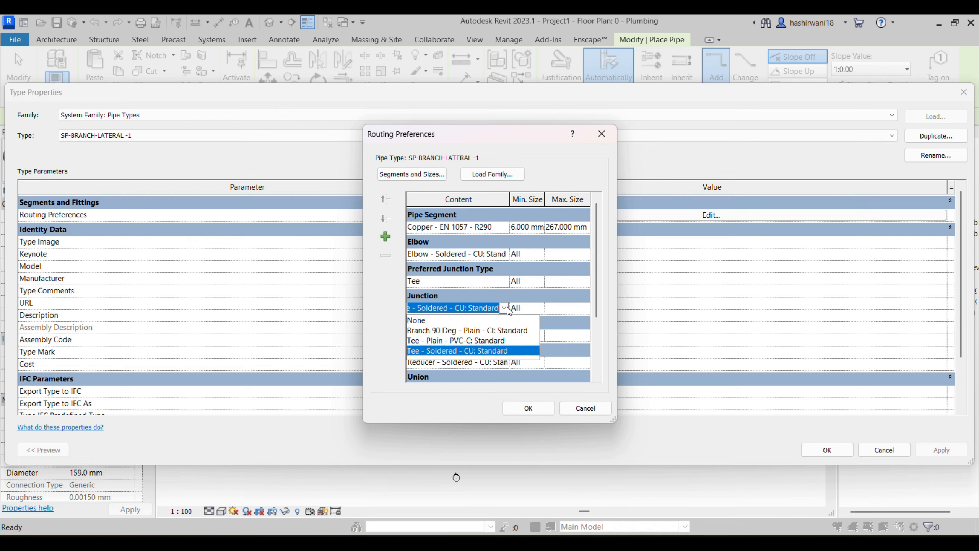
pyautogui.click(505, 308)
pyautogui.click(504, 308)
pyautogui.click(506, 310)
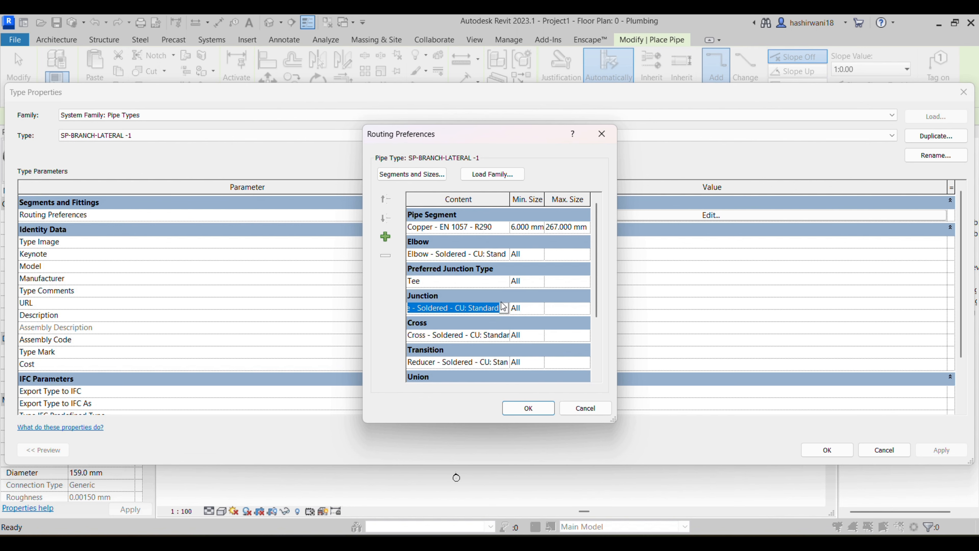
pyautogui.click(508, 335)
pyautogui.click(506, 334)
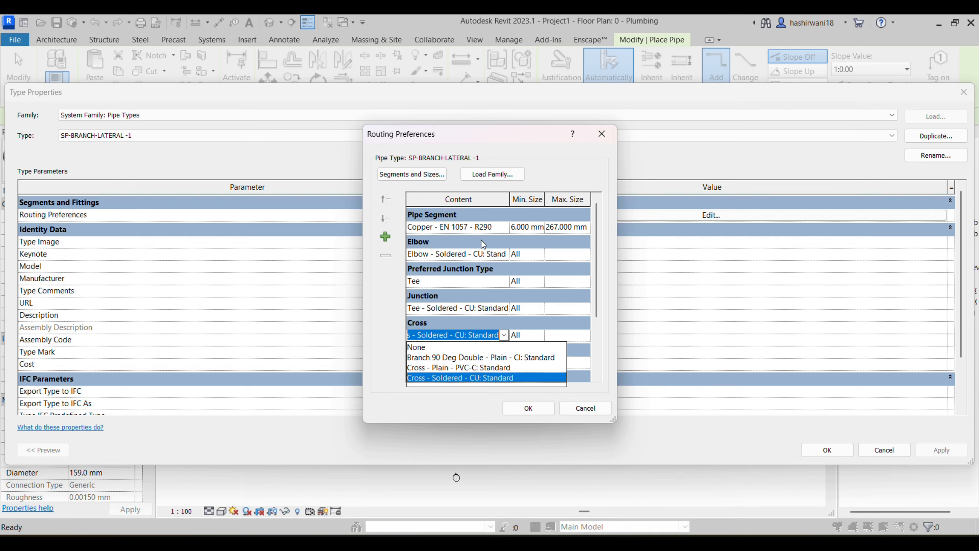
pyautogui.click(507, 311)
pyautogui.click(505, 308)
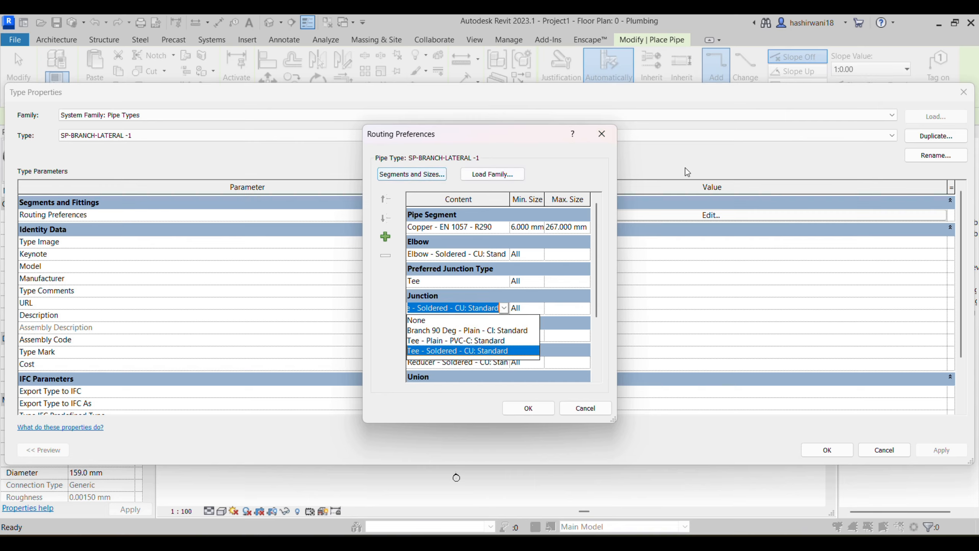
pyautogui.press('Escape')
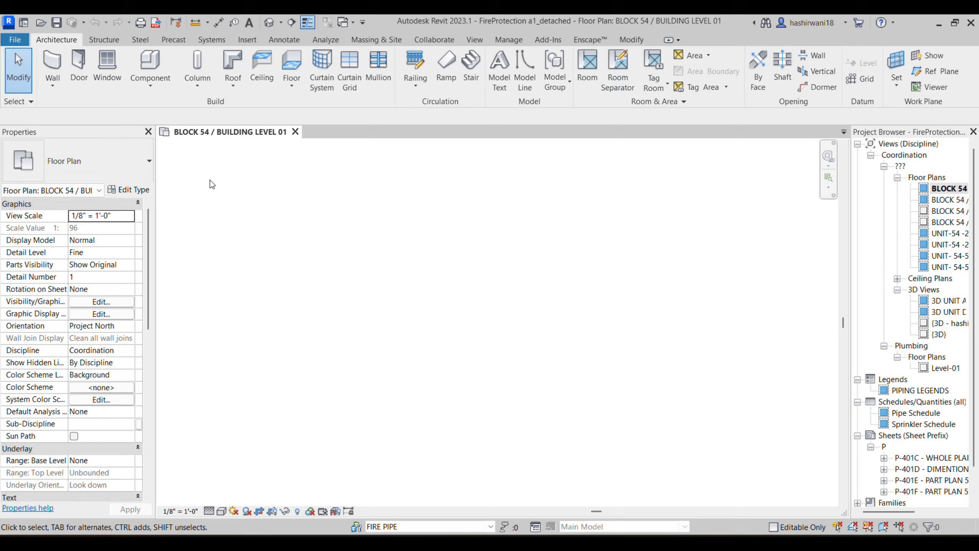
# Step: Start pipe placement using the F_SP_MAIN pipe type
pyautogui.click(209, 41)
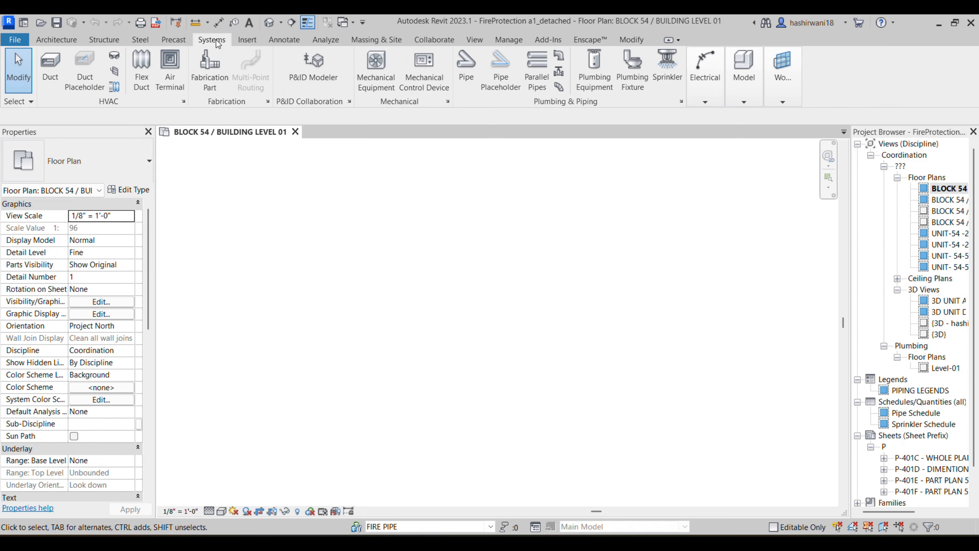
pyautogui.click(469, 76)
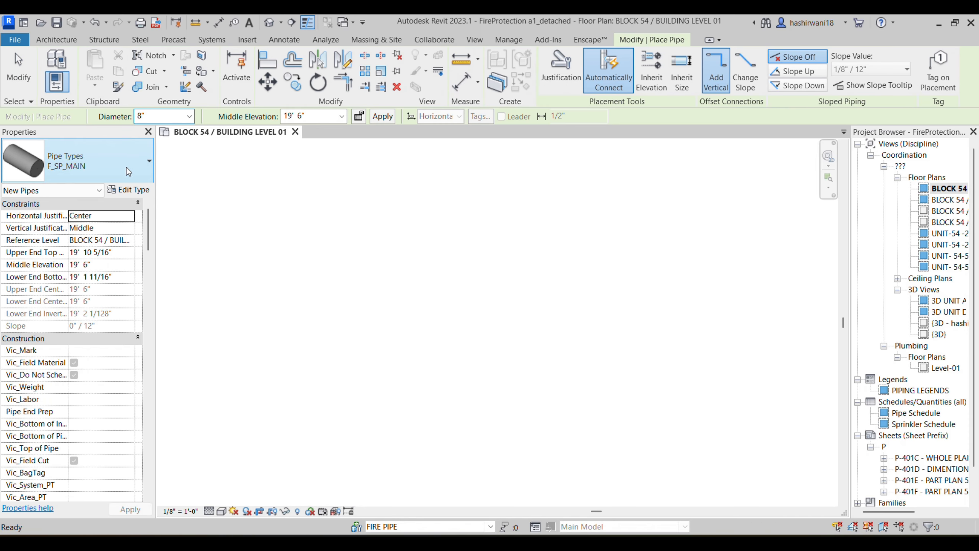
pyautogui.click(89, 173)
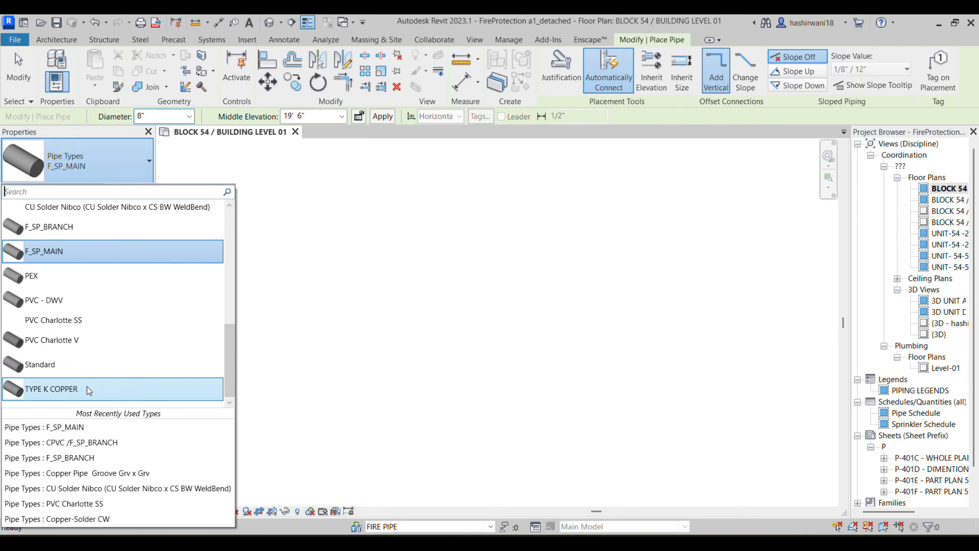
pyautogui.click(139, 163)
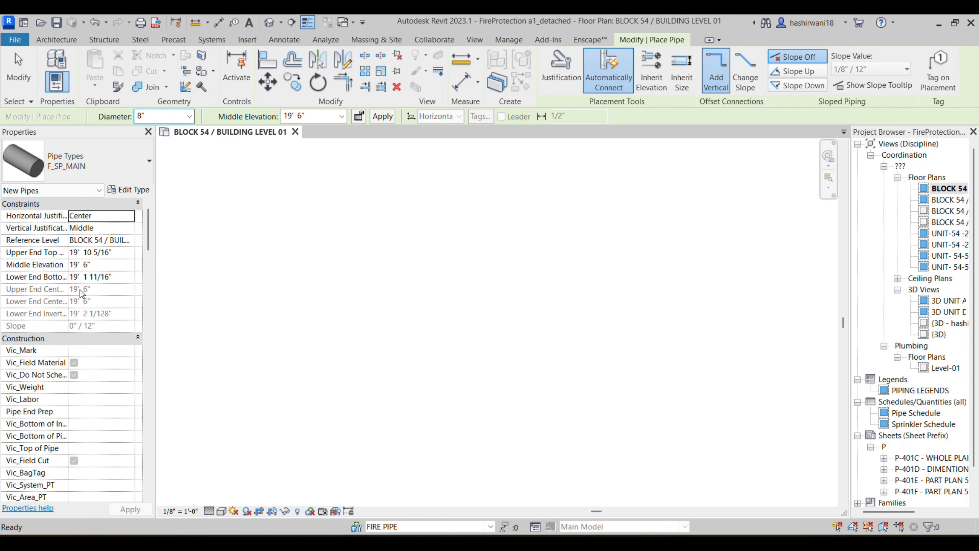
# Step: Keep the pipe's System Type as Fire Protection Wet in Properties
pyautogui.scroll(-9, 92, 320)
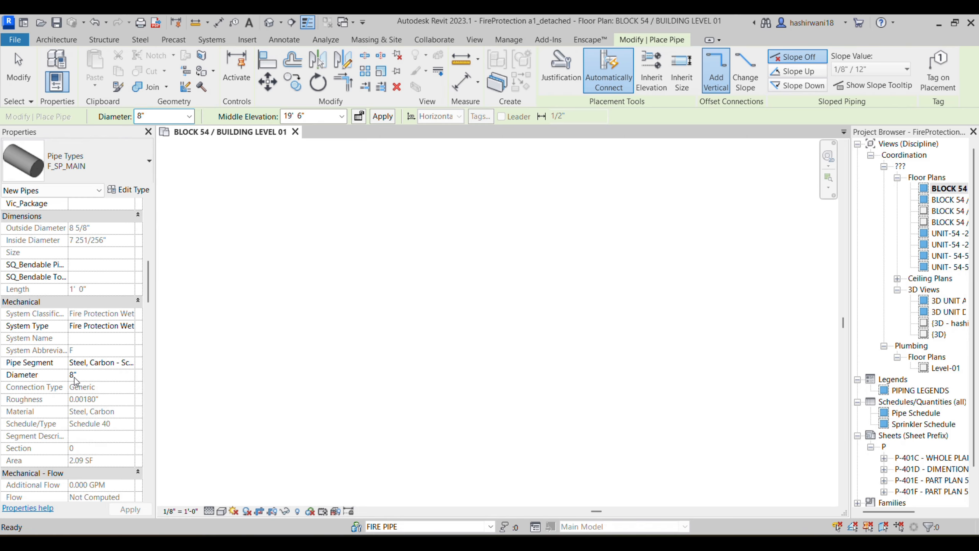
pyautogui.scroll(3, 74, 377)
pyautogui.scroll(-8, 87, 383)
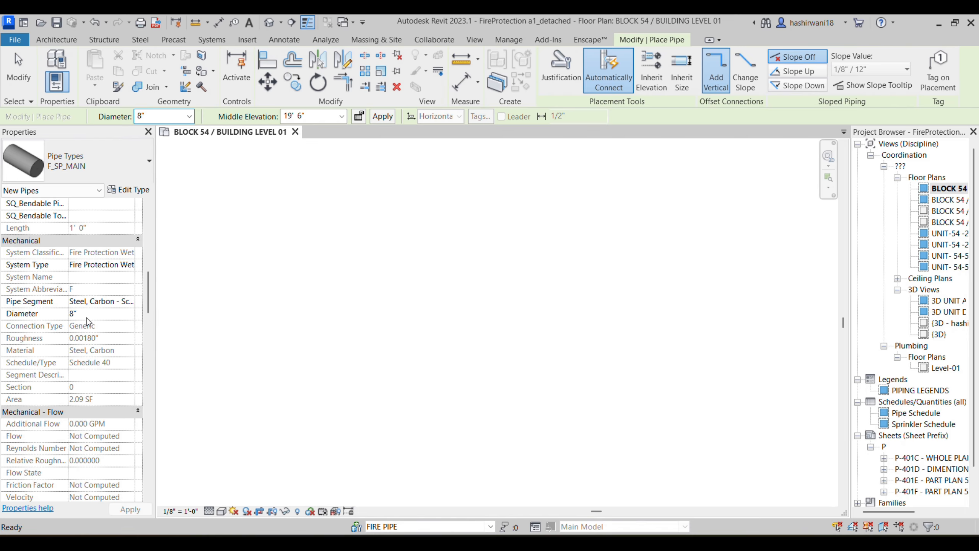
pyautogui.click(135, 265)
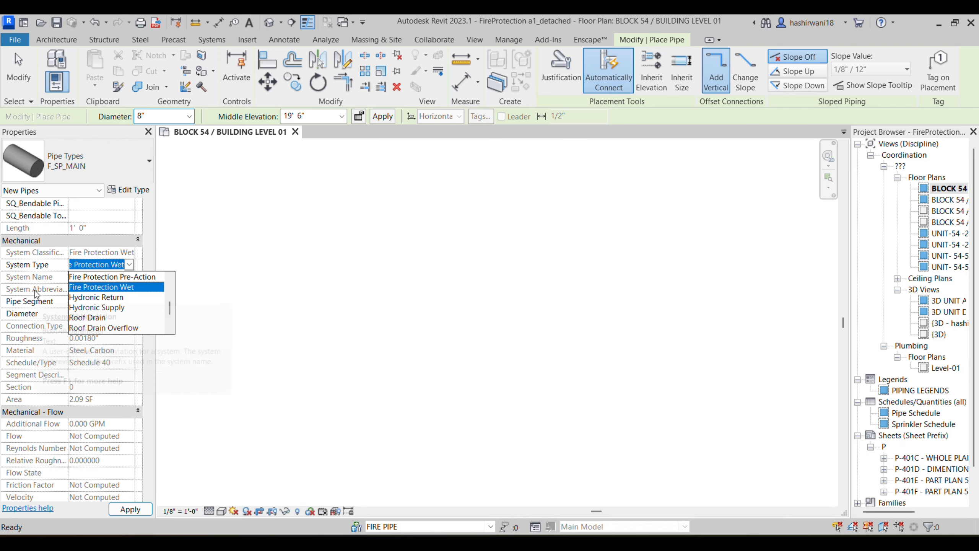
pyautogui.click(47, 270)
pyautogui.scroll(-1, 894, 392)
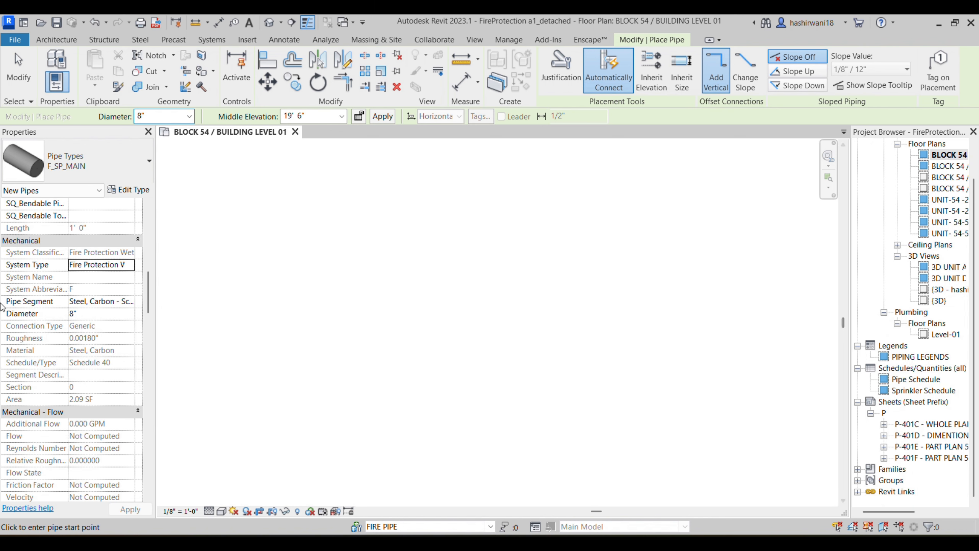
pyautogui.rightClick(886, 470)
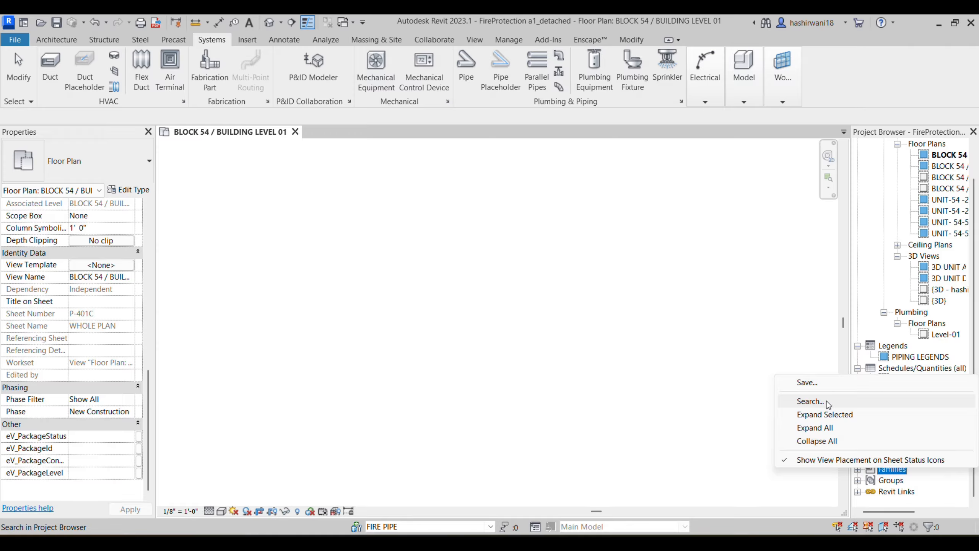
pyautogui.click(37, 267)
pyautogui.scroll(3, 54, 273)
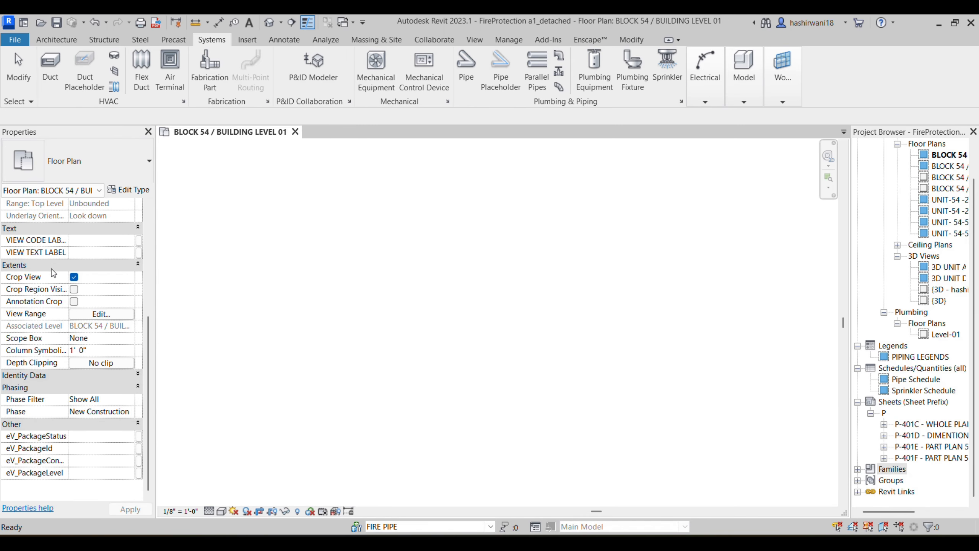
pyautogui.click(136, 375)
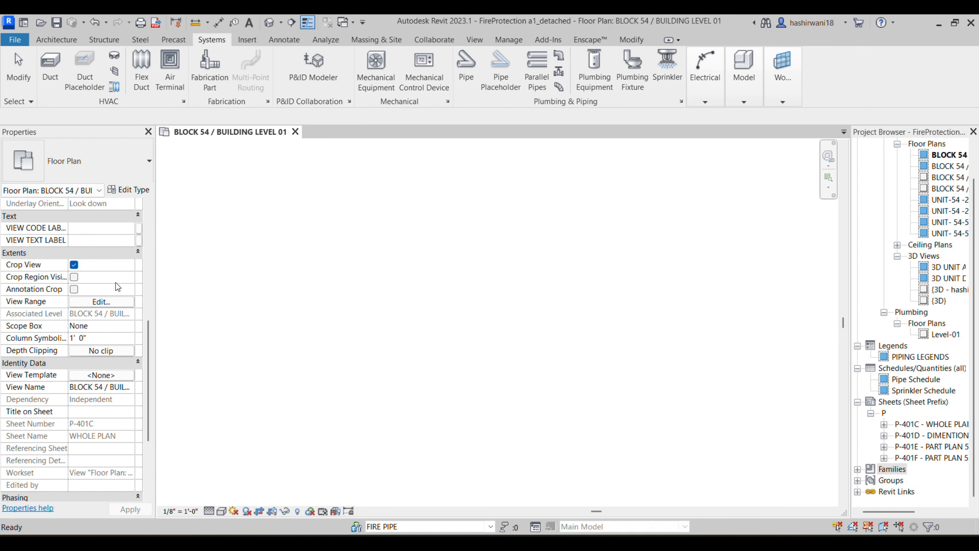
pyautogui.click(138, 253)
pyautogui.scroll(-1, 104, 399)
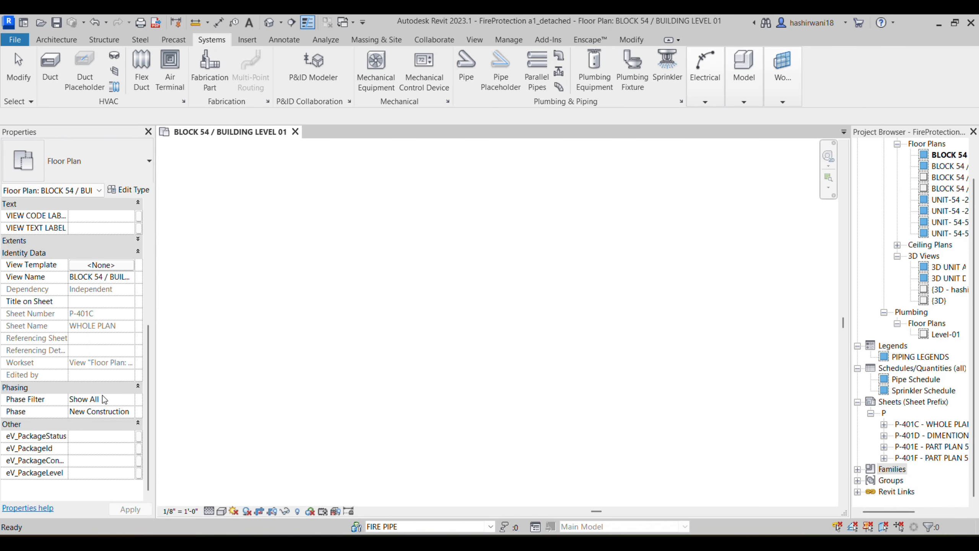
pyautogui.scroll(5, 104, 400)
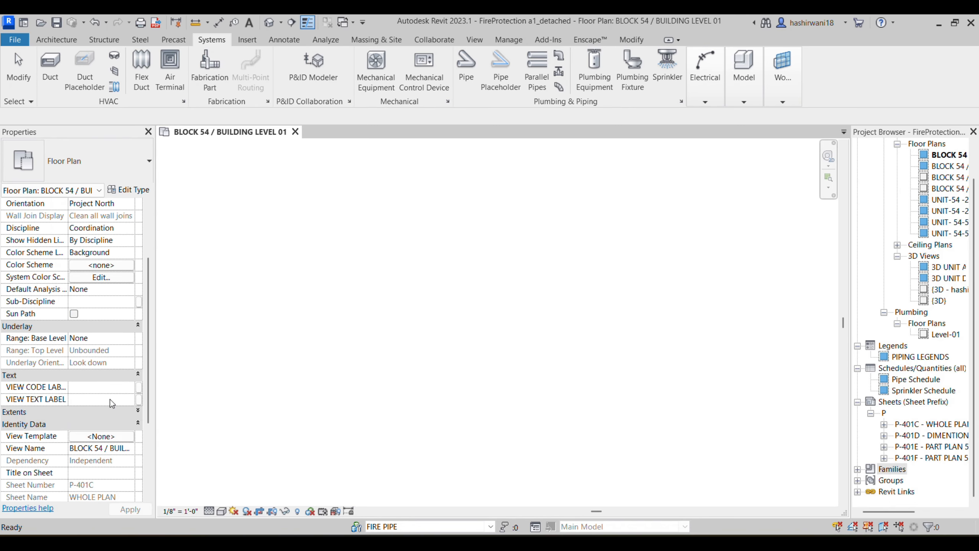
pyautogui.scroll(1, 112, 373)
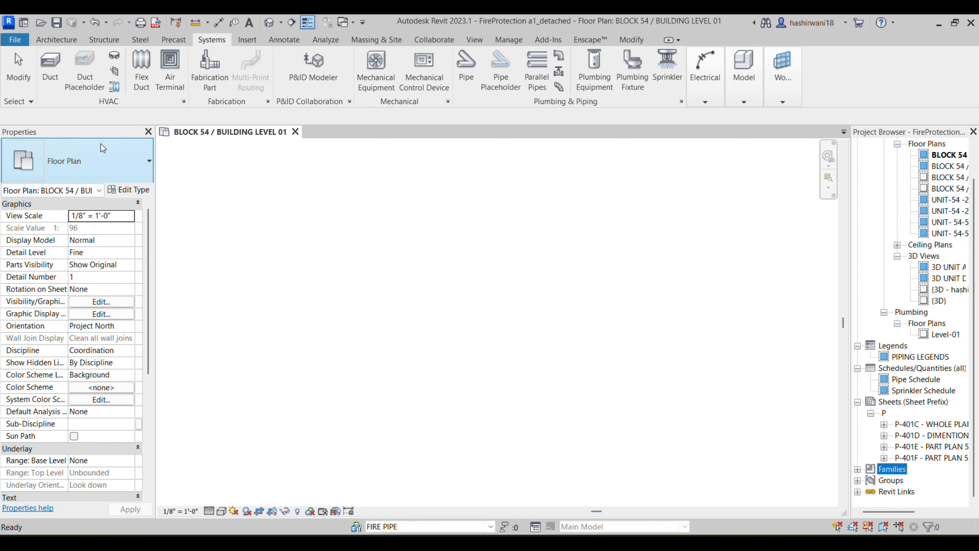
pyautogui.click(466, 64)
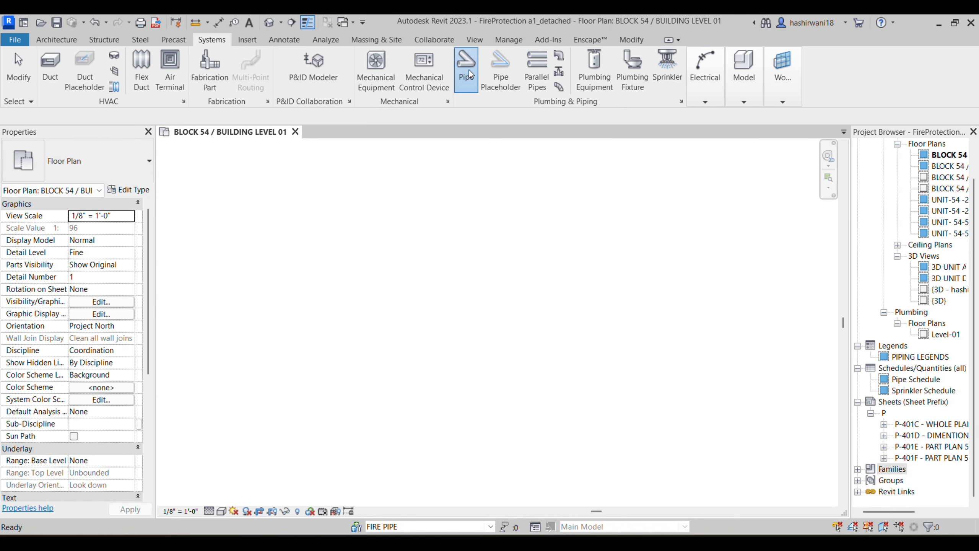
pyautogui.click(135, 191)
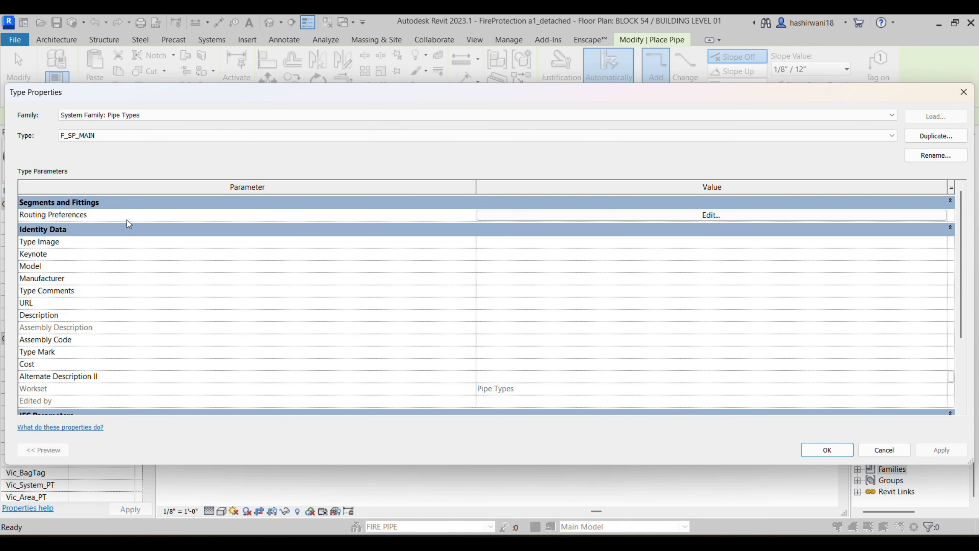
# Step: In F_SP_MAIN's routing preferences, keep the Steel, Carbon - Schedule 40 segment and Victaulic elbow
pyautogui.click(649, 214)
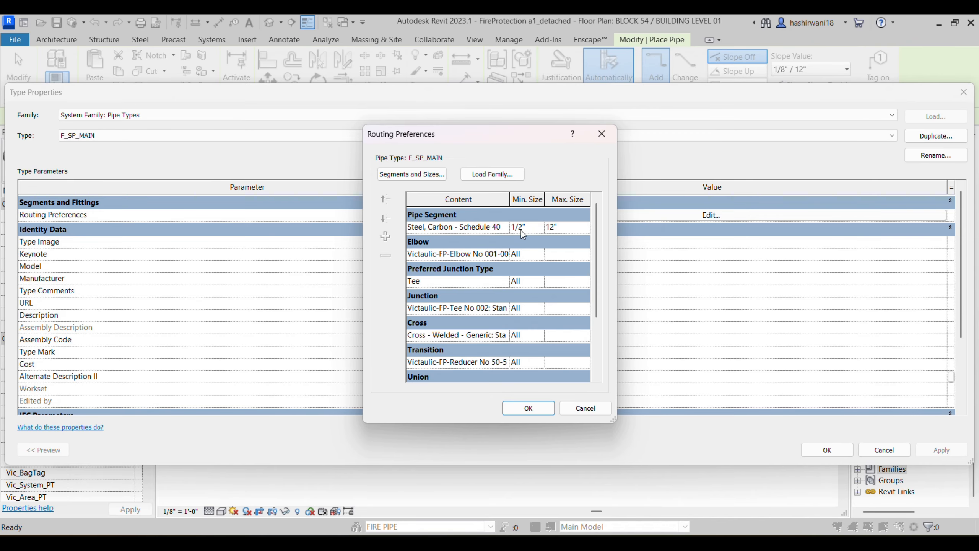
pyautogui.click(503, 227)
pyautogui.click(503, 228)
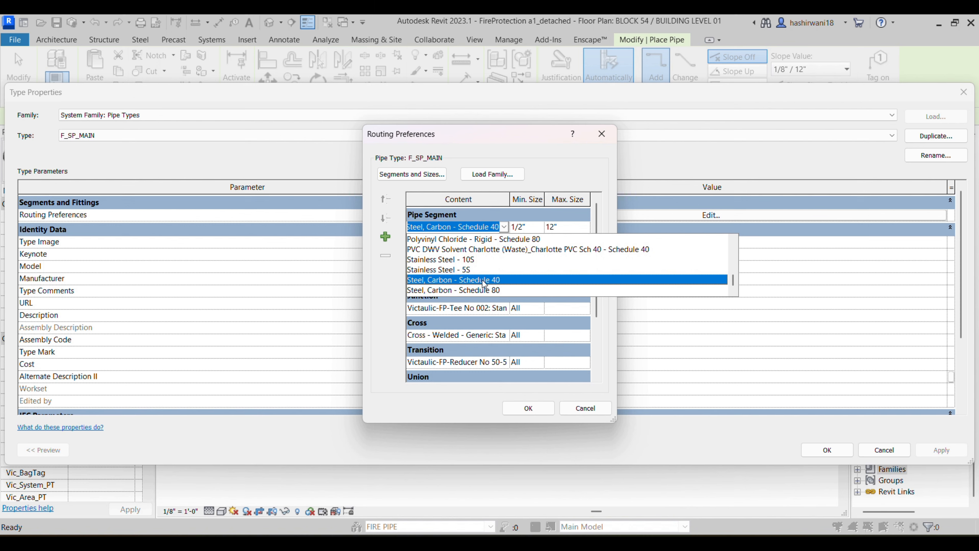
pyautogui.click(487, 282)
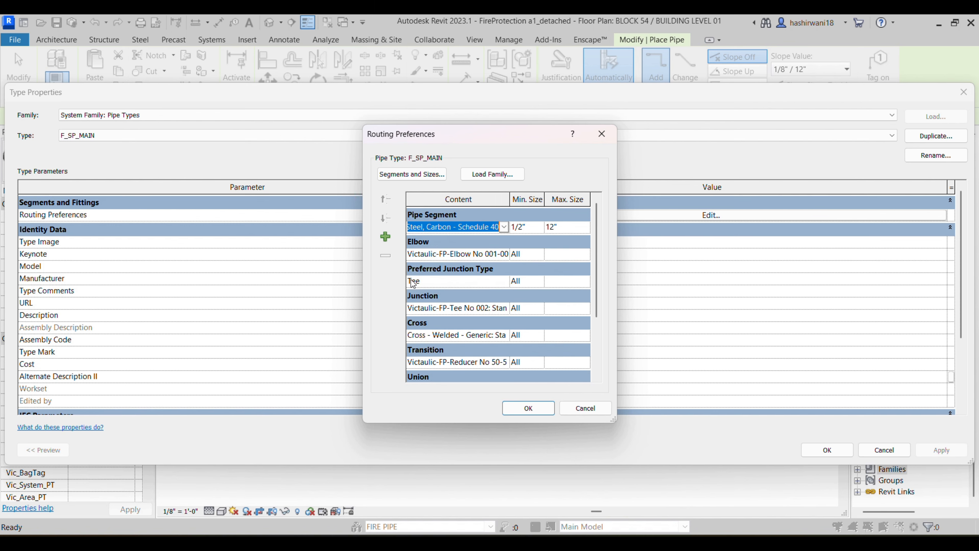
pyautogui.click(505, 257)
pyautogui.click(504, 255)
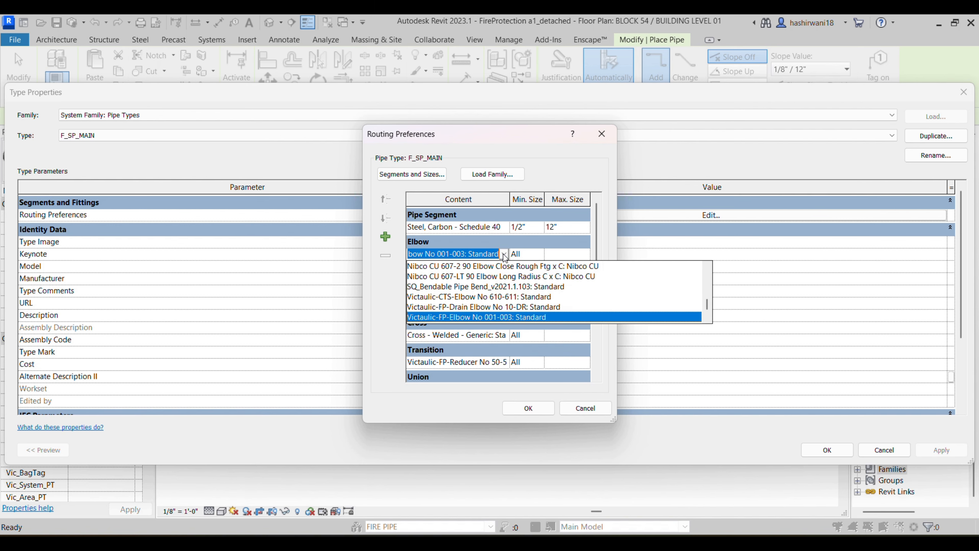
pyautogui.click(374, 302)
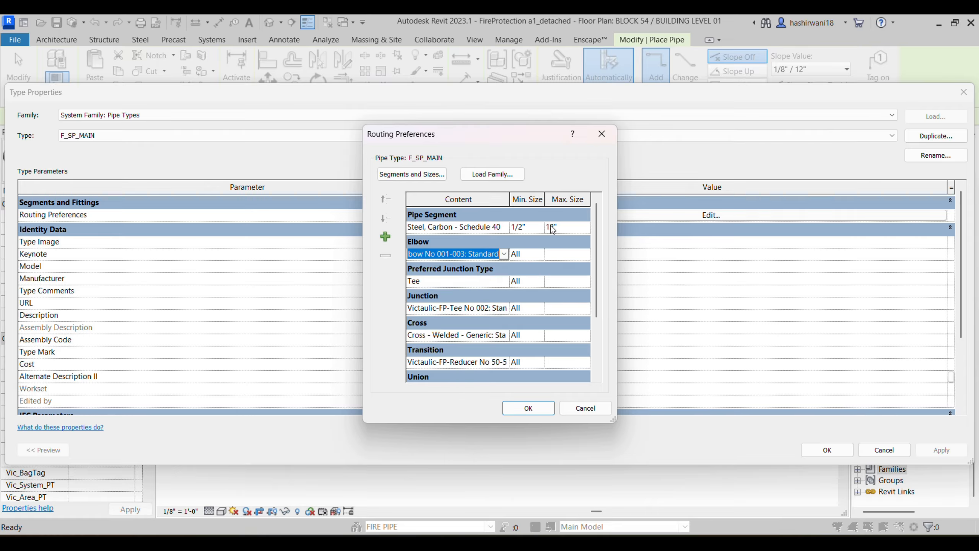
# Step: Set the segment's minimum size to 2" and confirm both type dialogs
pyautogui.click(526, 227)
pyautogui.click(538, 227)
pyautogui.click(525, 286)
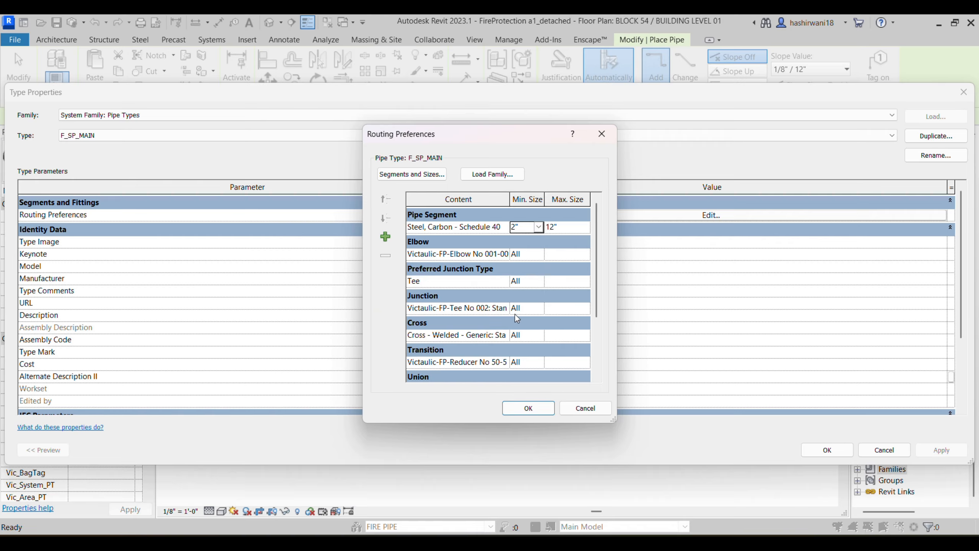
pyautogui.scroll(-2, 515, 315)
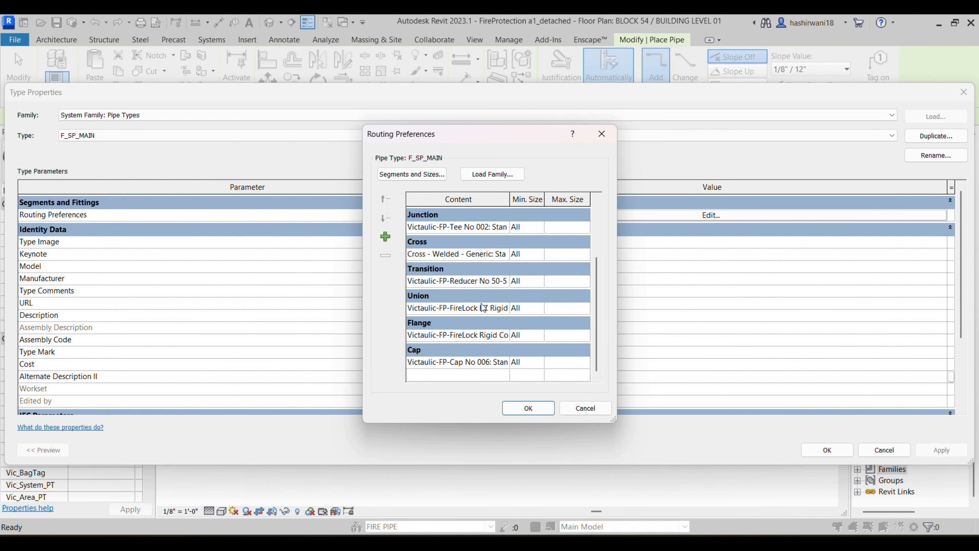
pyautogui.click(528, 408)
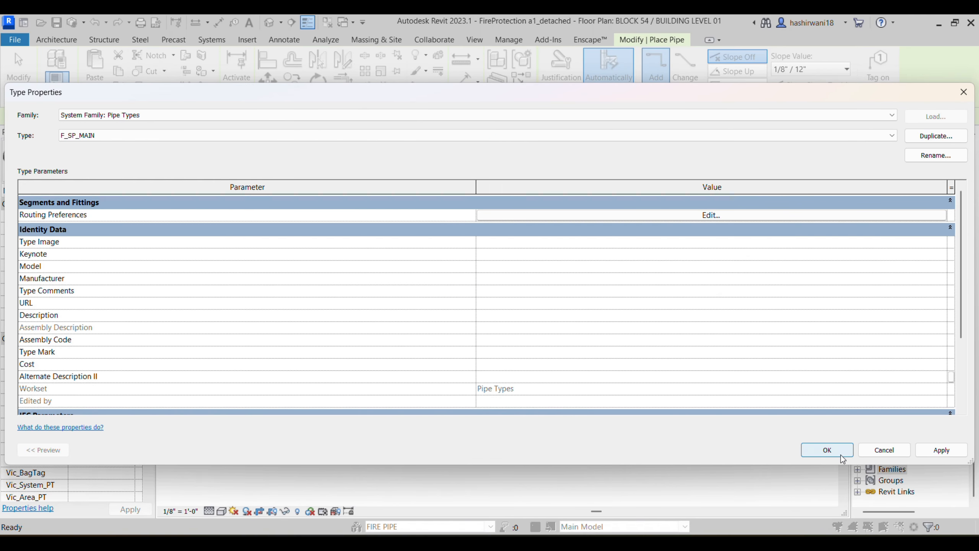
pyautogui.click(840, 455)
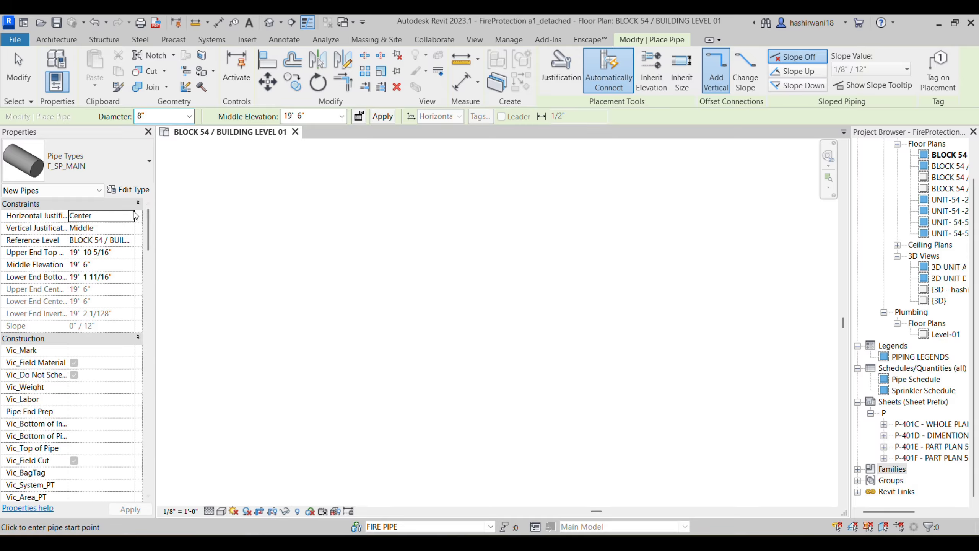
# Step: Keep the 8" diameter, switch to the F_SP_BRANCH type, and open its routing preferences
pyautogui.click(189, 115)
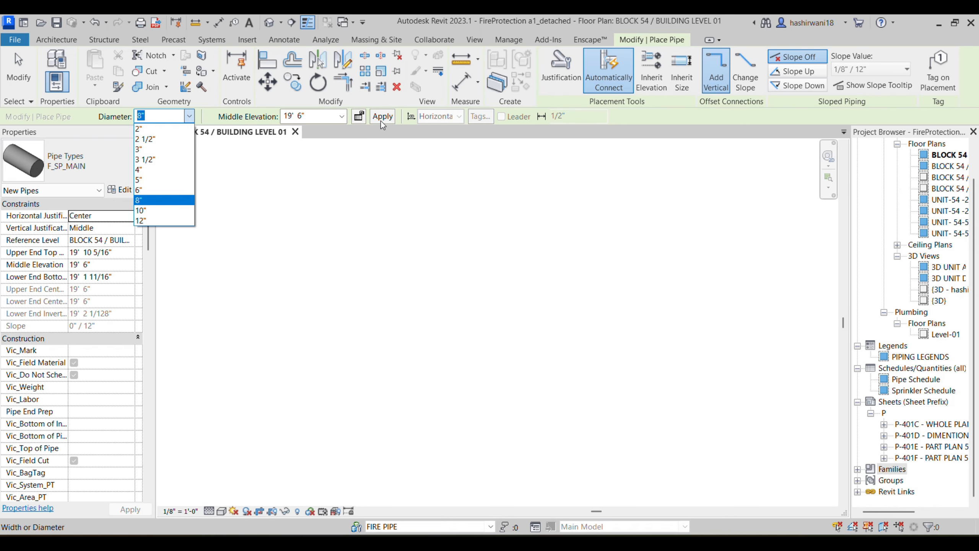
pyautogui.click(216, 117)
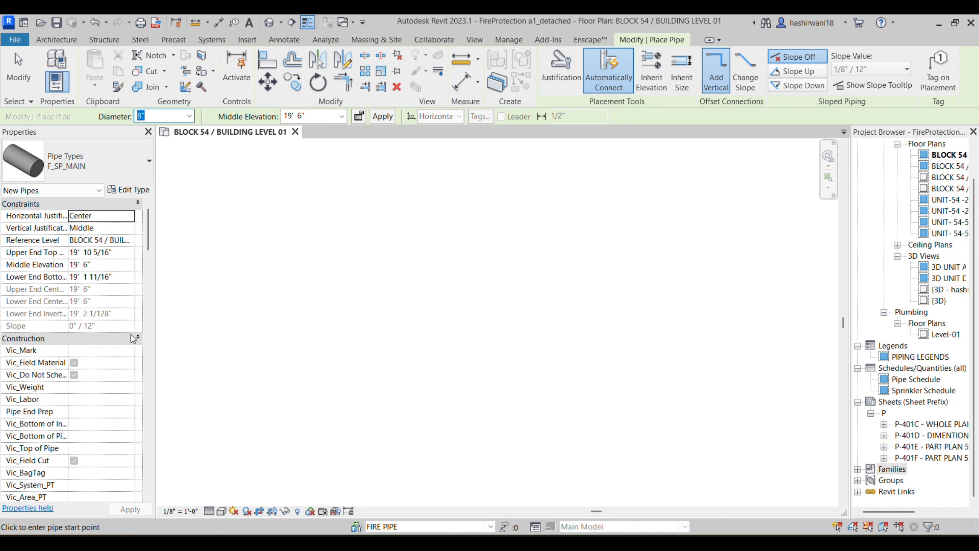
pyautogui.click(96, 169)
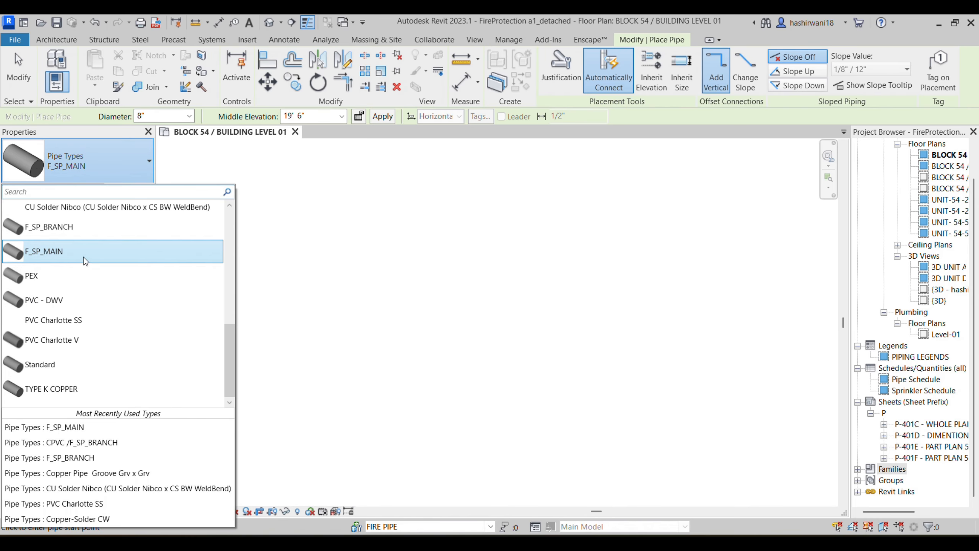
pyautogui.click(85, 226)
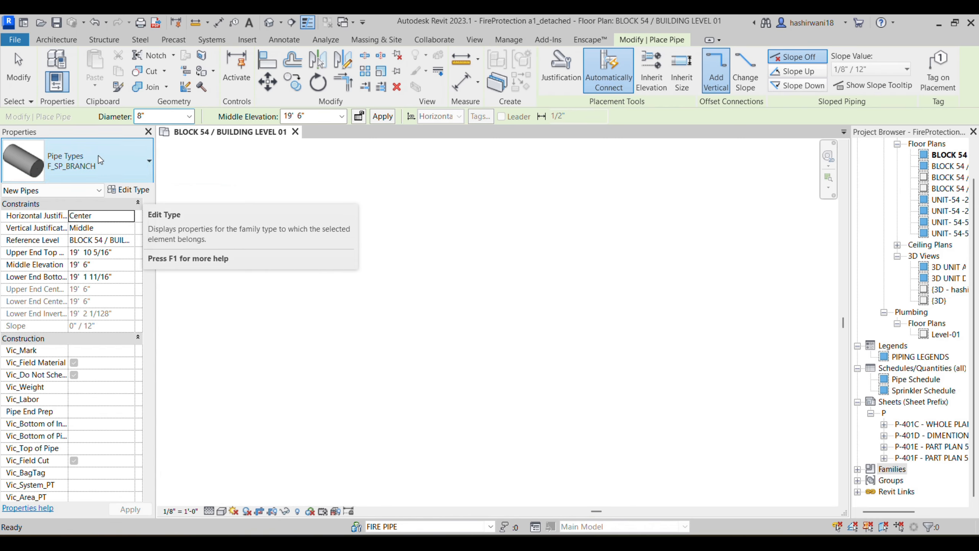
pyautogui.click(130, 189)
pyautogui.click(676, 216)
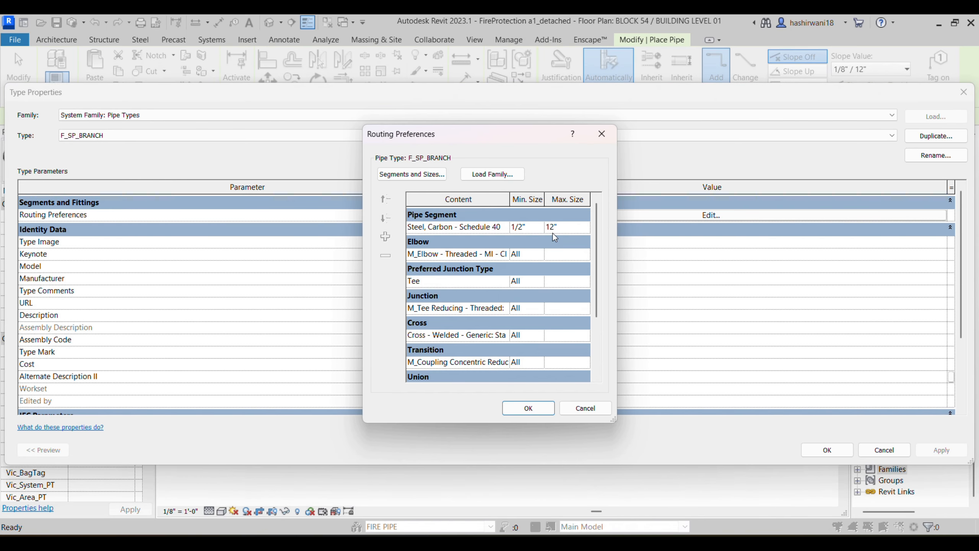
# Step: Keep F_SP_BRANCH's 12" maximum size, close both dialogs, and pan the BLOCK 54 plan
pyautogui.click(563, 227)
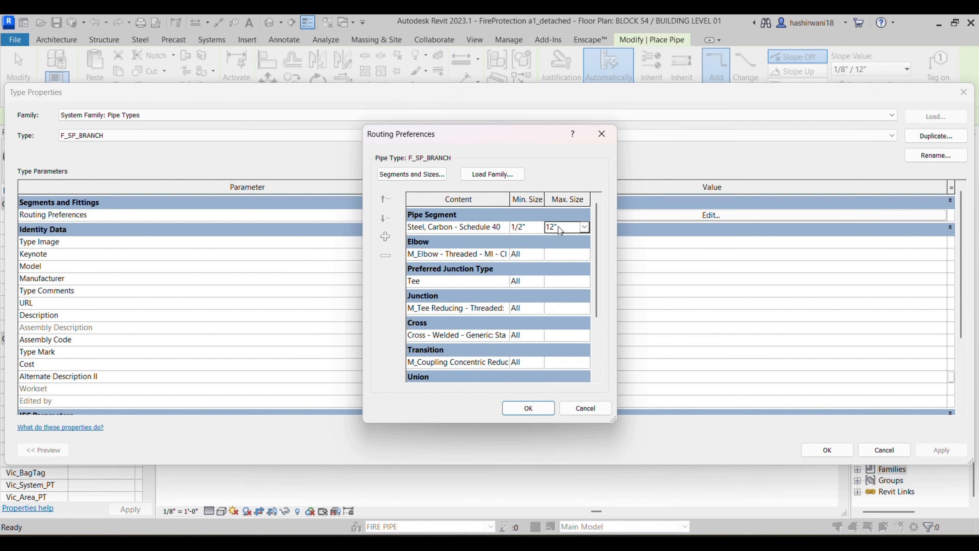
pyautogui.click(584, 227)
pyautogui.click(549, 248)
pyautogui.scroll(-3, 504, 338)
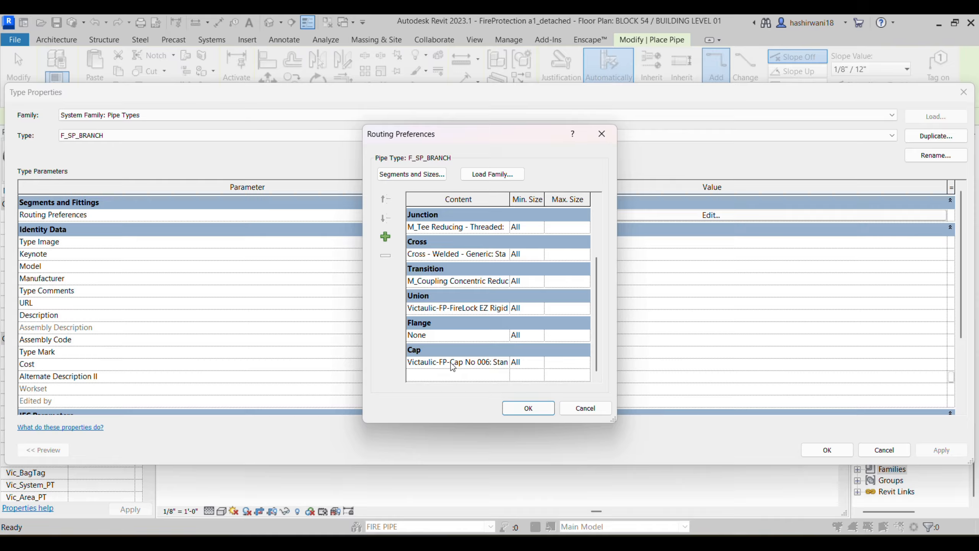
pyautogui.click(528, 408)
pyautogui.click(826, 449)
pyautogui.moveTo(448, 352); pyautogui.dragTo(597, 328, button='middle')
pyautogui.moveTo(433, 250); pyautogui.dragTo(437, 231, button='middle')
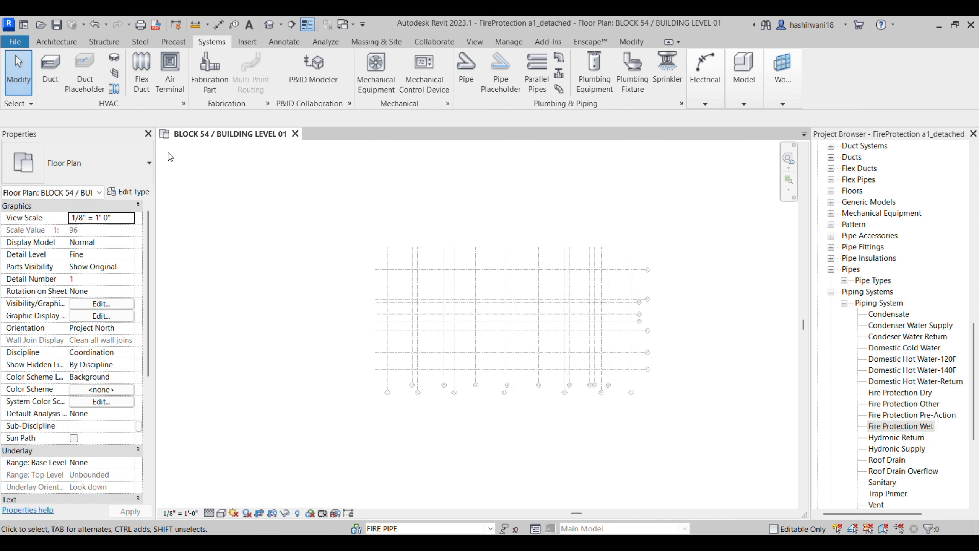
# Step: Start placing F_SP_BRANCH pipe and zoom and pan to the grid intersection
pyautogui.click(475, 81)
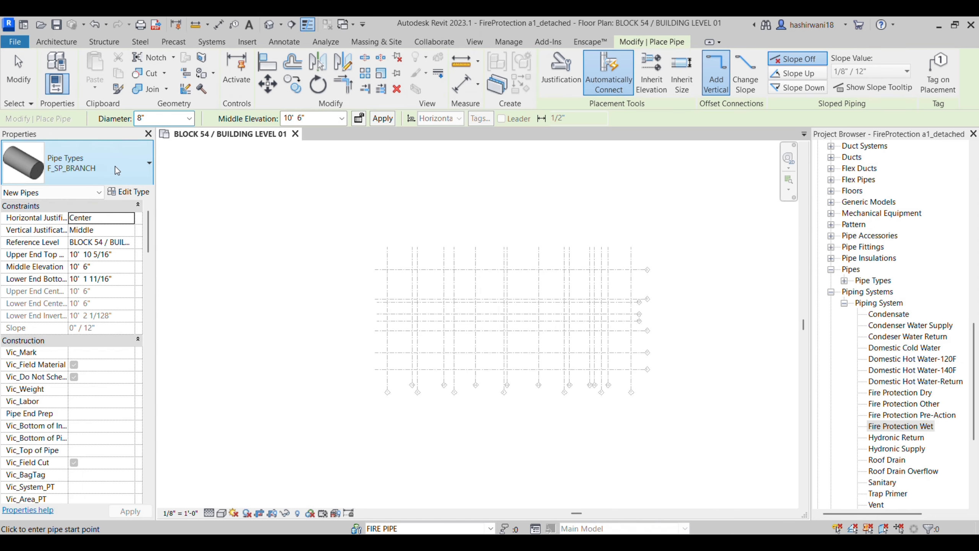
pyautogui.click(122, 174)
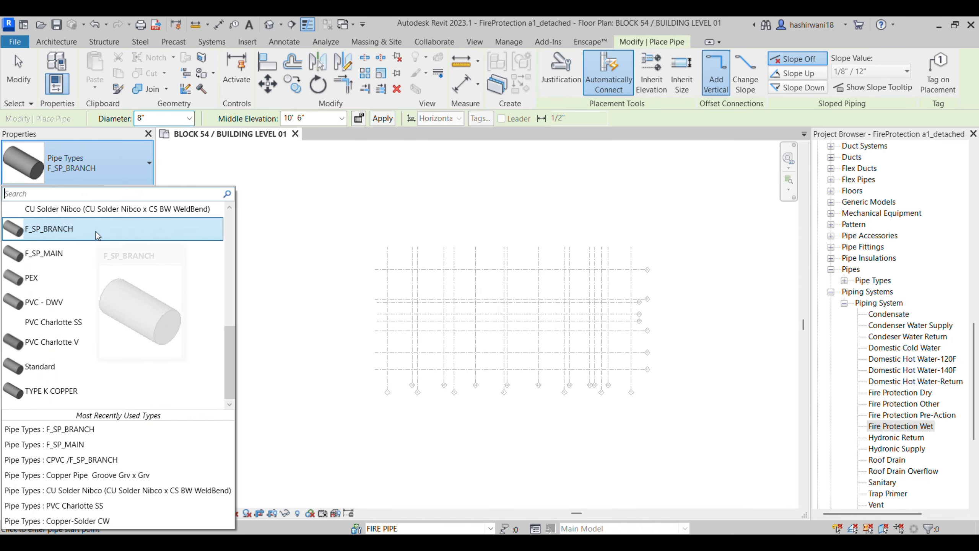
pyautogui.click(139, 171)
pyautogui.scroll(-3, 364, 270)
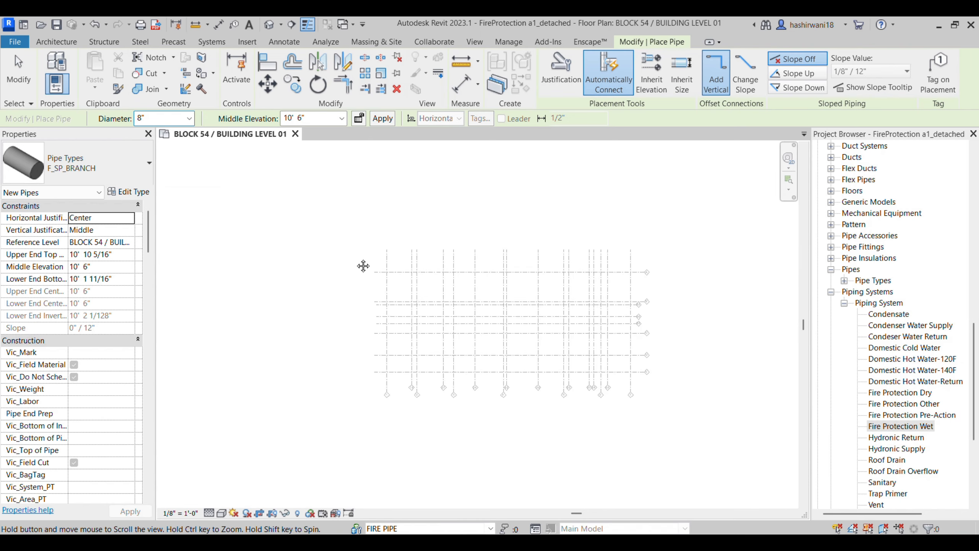
pyautogui.scroll(-8, 366, 272)
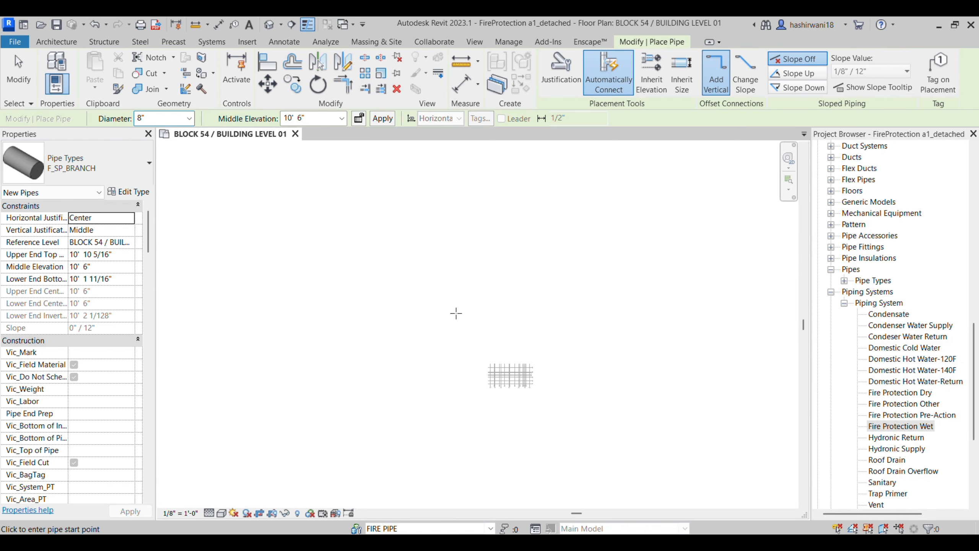
pyautogui.moveTo(516, 320); pyautogui.dragTo(409, 301, button='middle')
pyautogui.scroll(5, 417, 313)
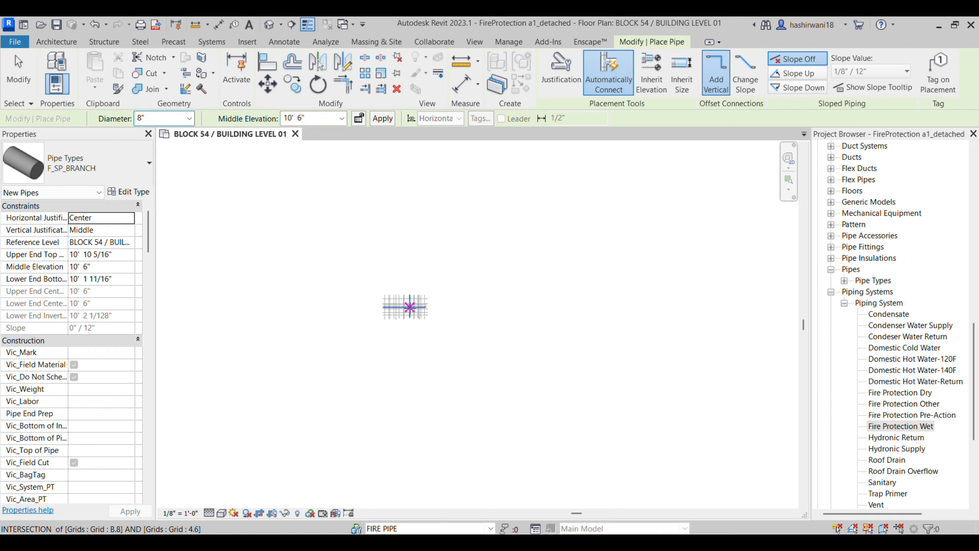
pyautogui.scroll(4, 417, 314)
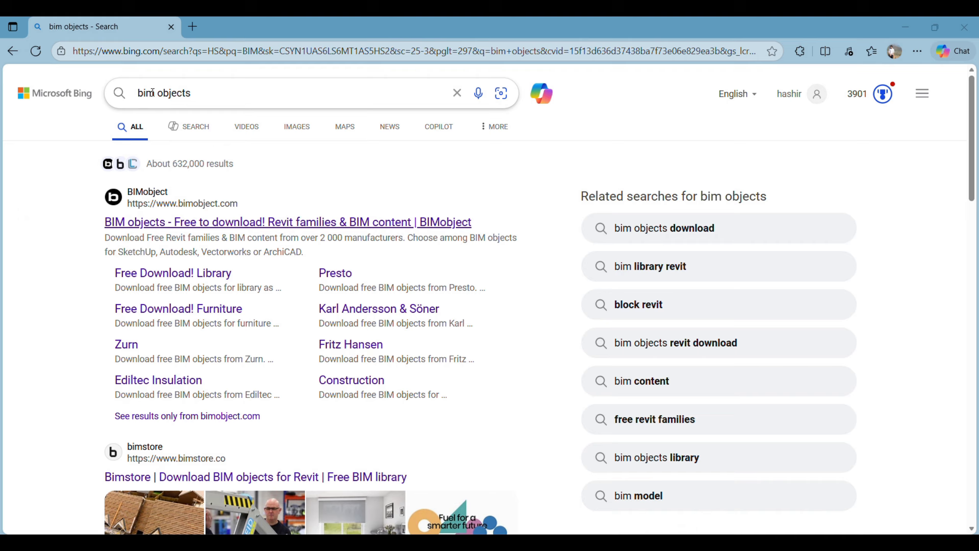
# Step: Open the BIMobject site from the Bing results, then close that tab
pyautogui.click(196, 227)
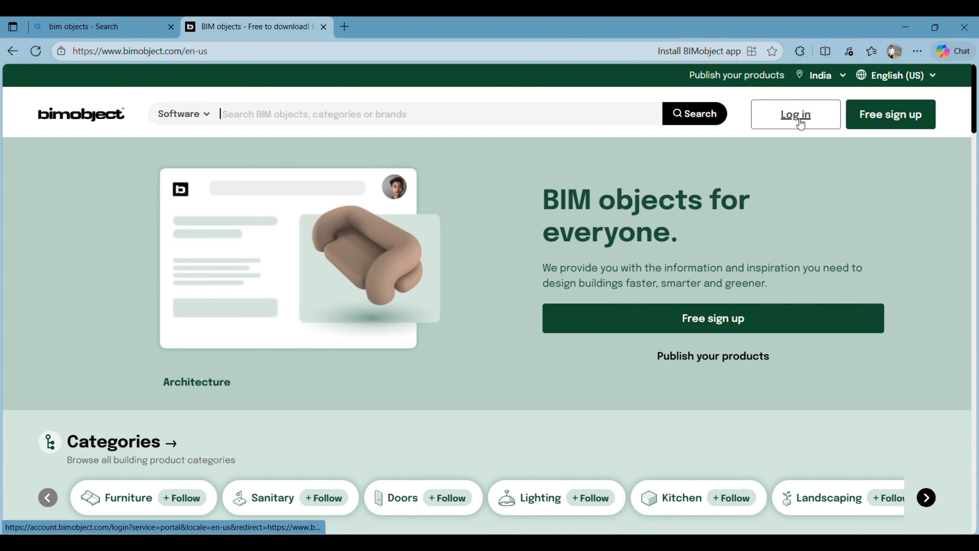
pyautogui.scroll(-5, 503, 249)
pyautogui.scroll(5, 504, 254)
pyautogui.click(345, 27)
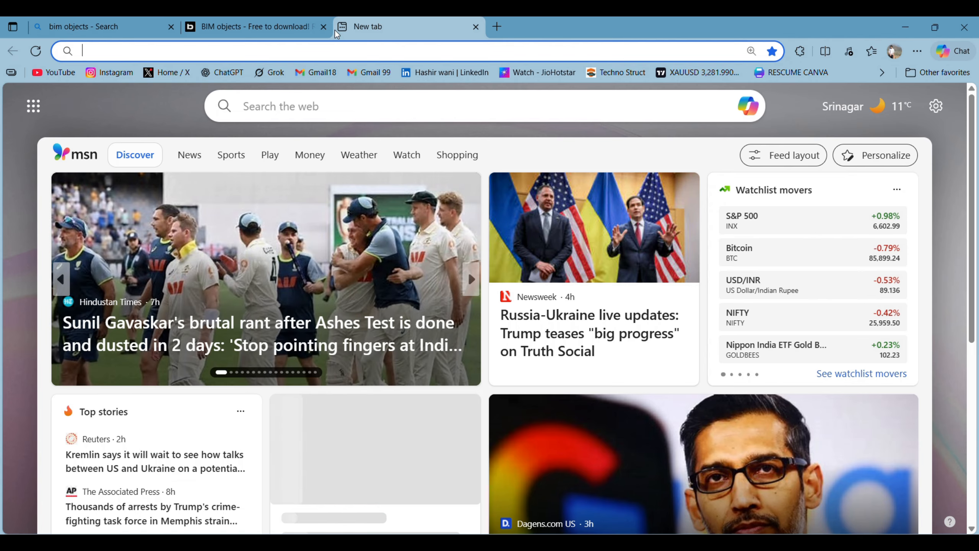
pyautogui.click(323, 27)
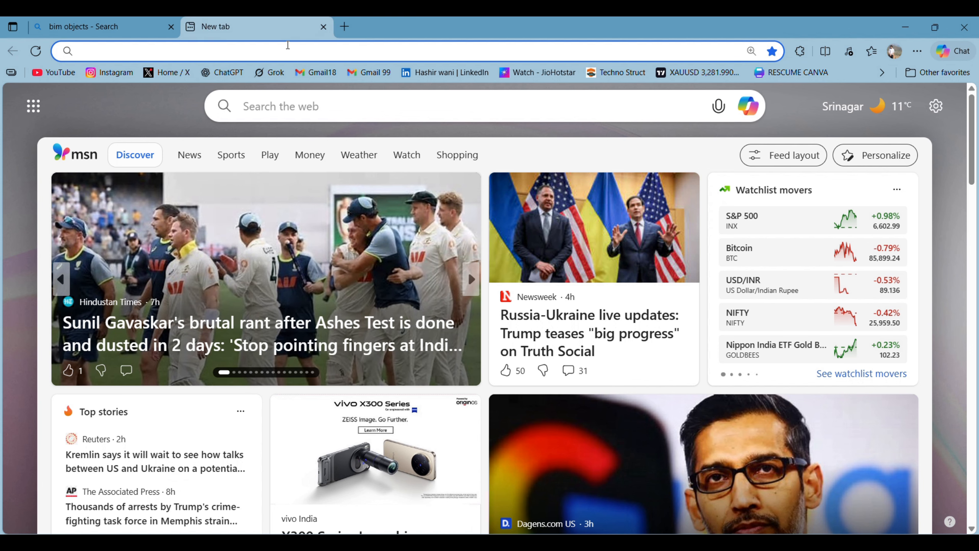
# Step: Go to bimobject.com/en-us via the address bar and open its Log in page
pyautogui.write('BI')
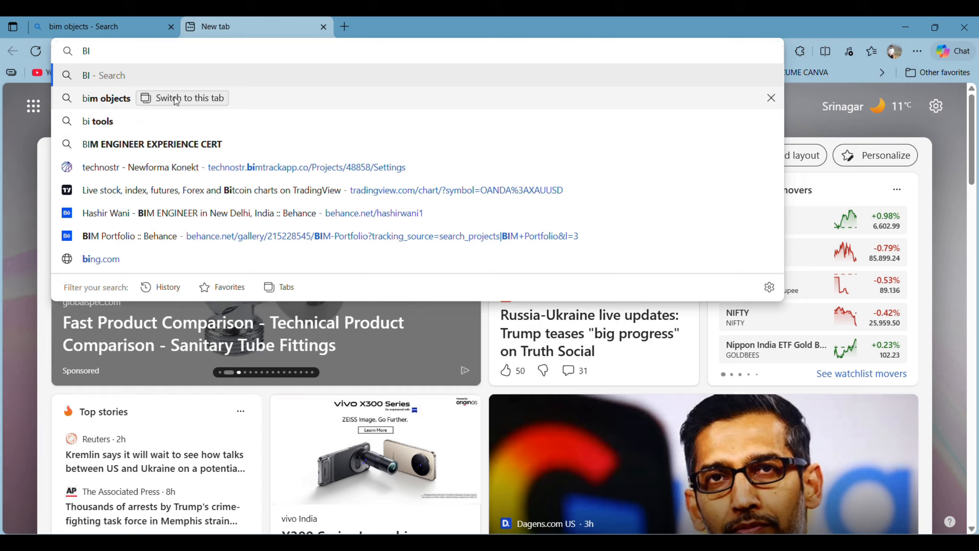
pyautogui.write('M')
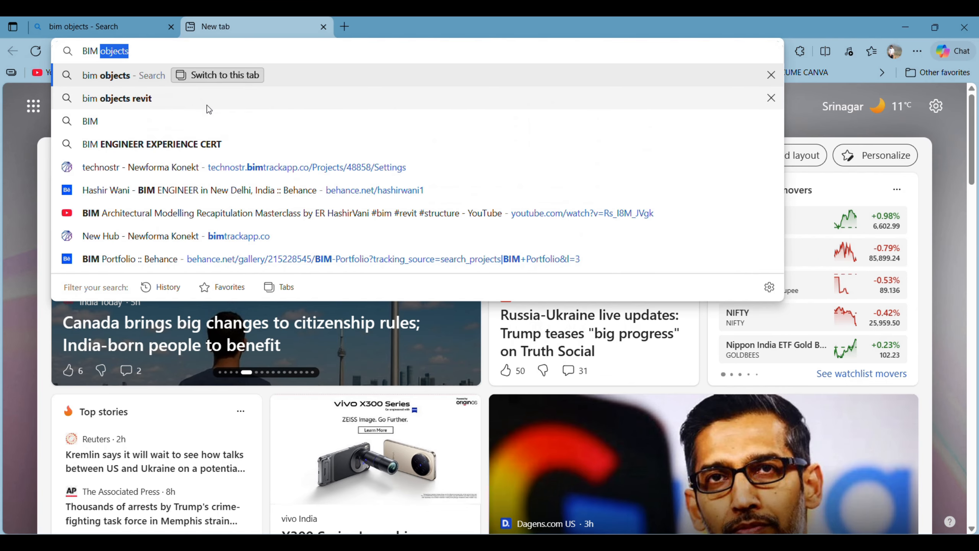
pyautogui.write('OB')
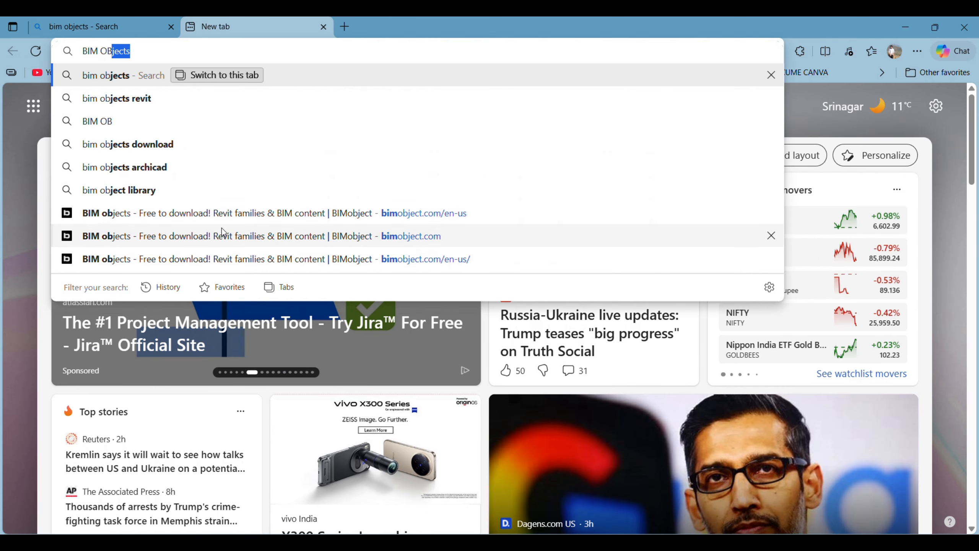
pyautogui.click(281, 212)
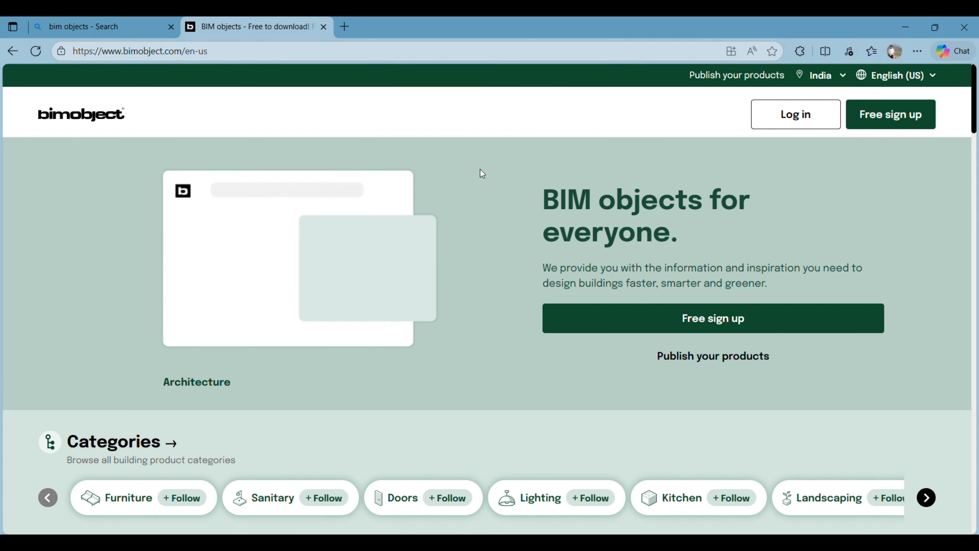
pyautogui.click(806, 125)
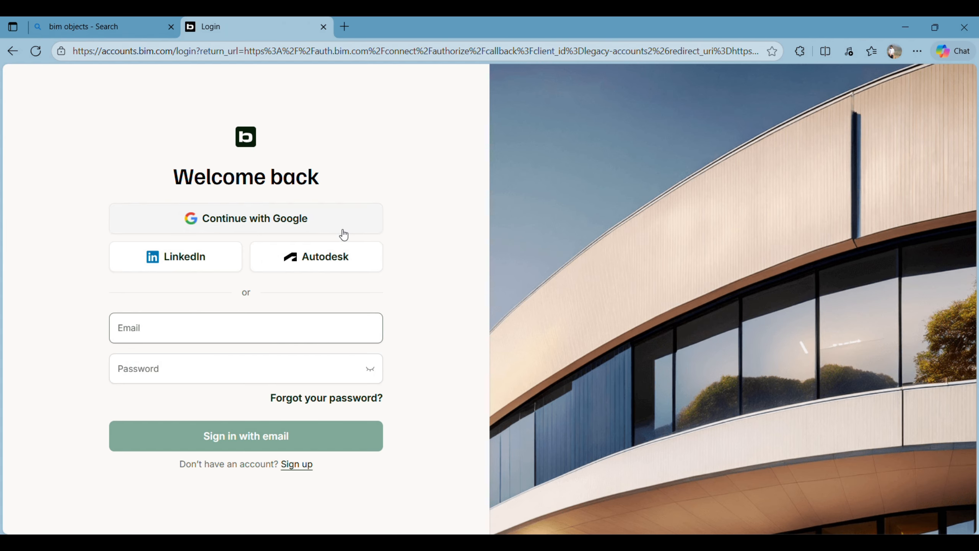
# Step: Sign in with Google and search BIMobject for 'FIRE PROTECTION PIPE'
pyautogui.click(272, 218)
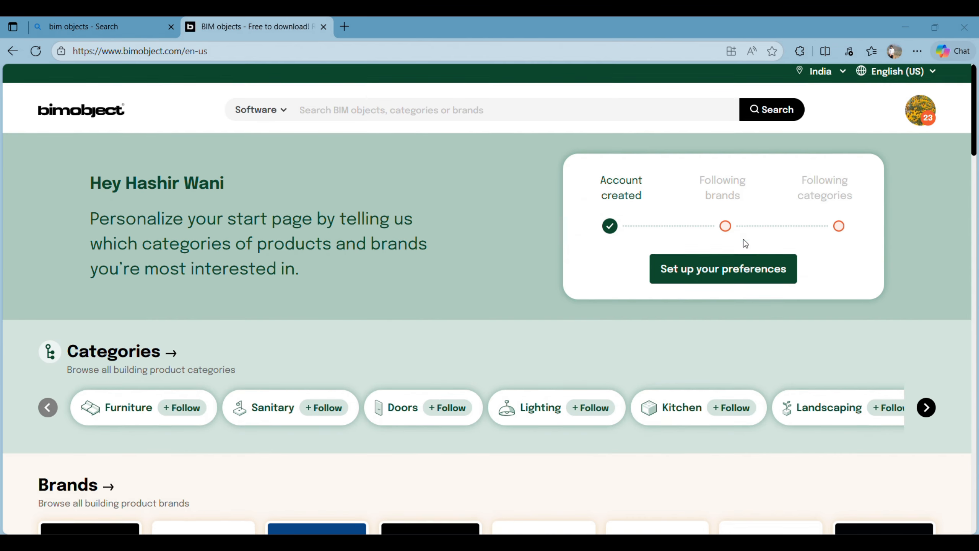
pyautogui.scroll(-5, 732, 255)
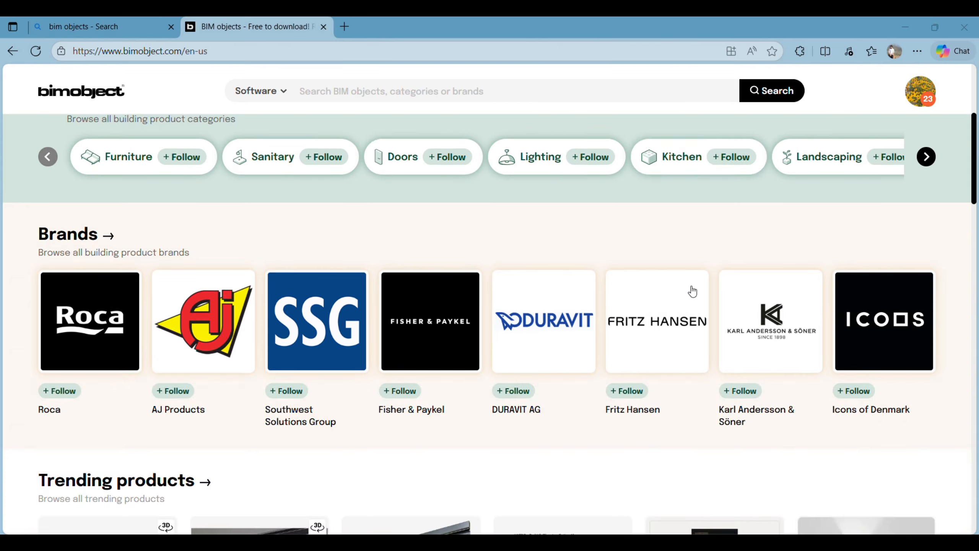
pyautogui.scroll(5, 694, 285)
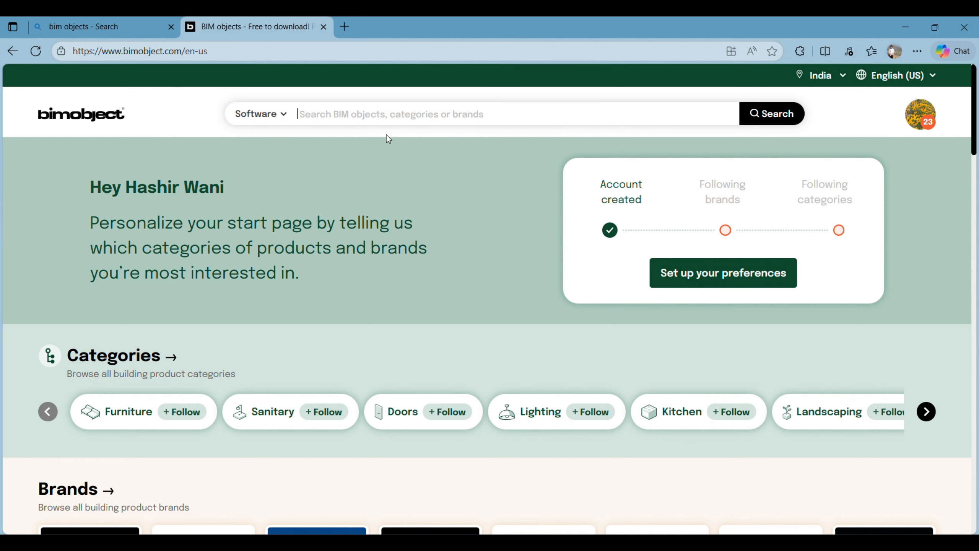
pyautogui.write('FPP')
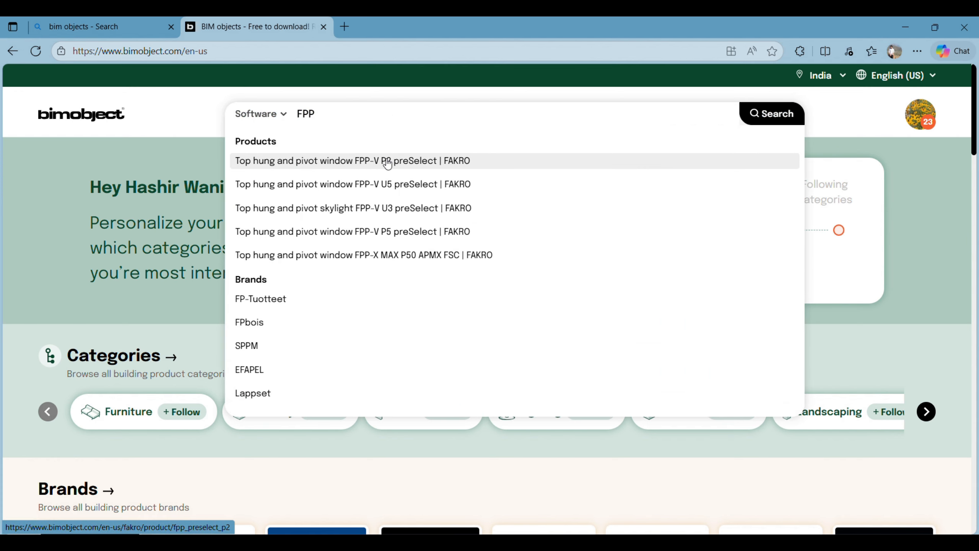
pyautogui.write('I')
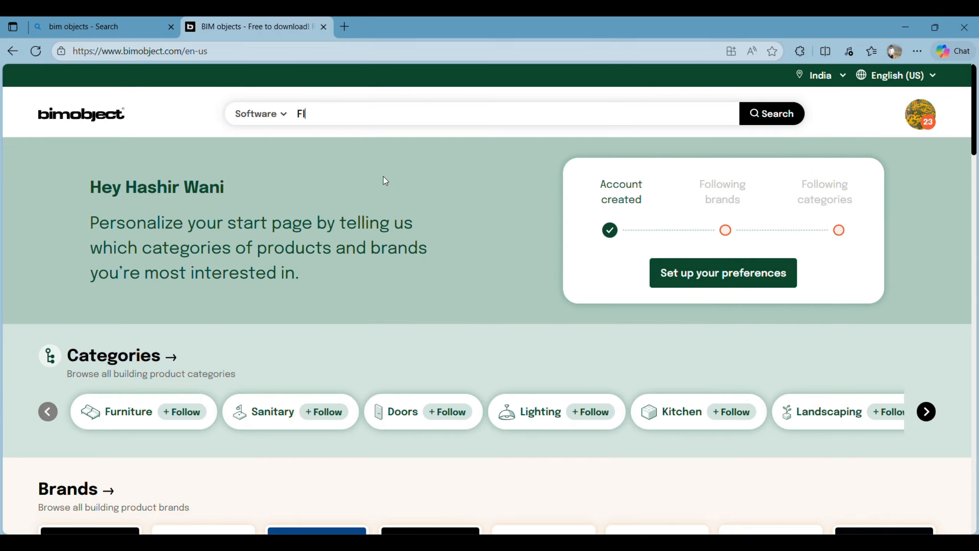
pyautogui.write('RE PROTECTION')
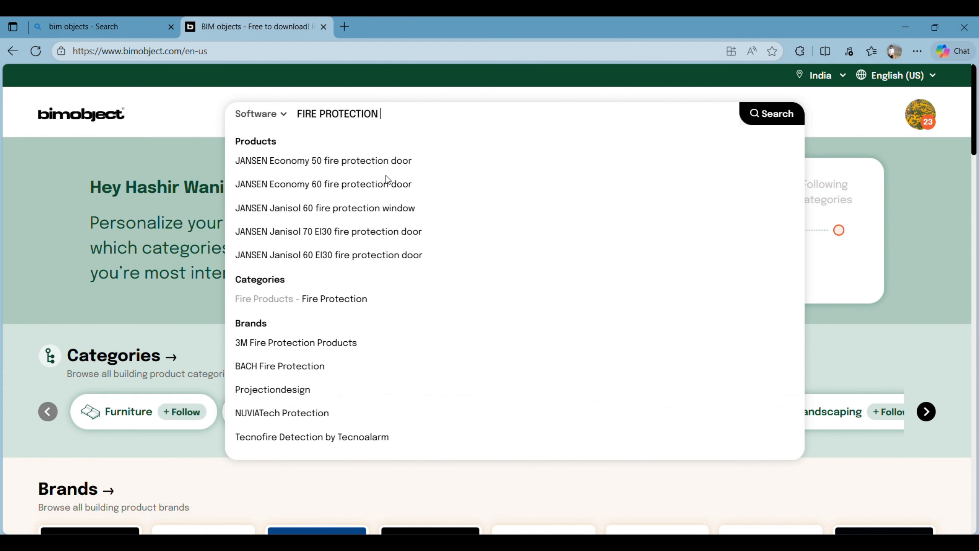
pyautogui.write(' PIPE')
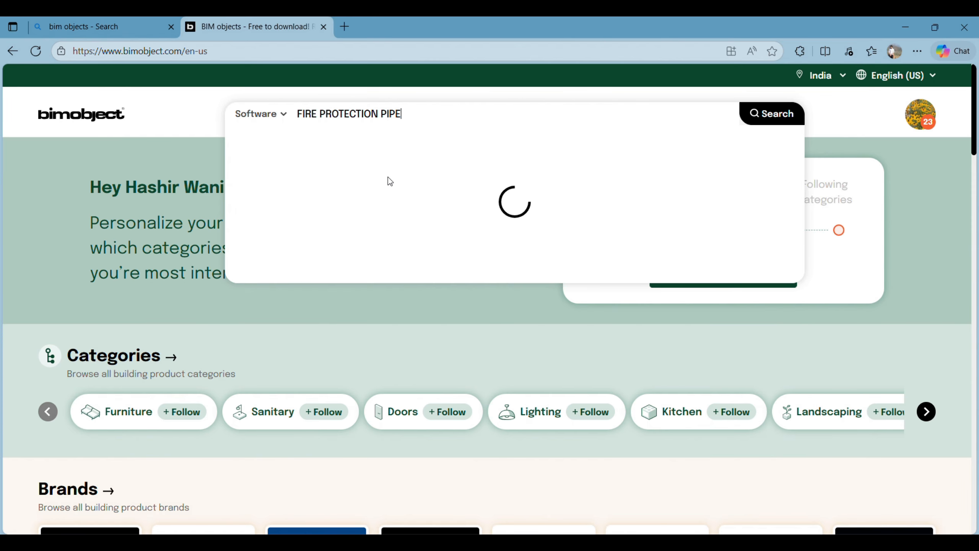
pyautogui.press('Return')
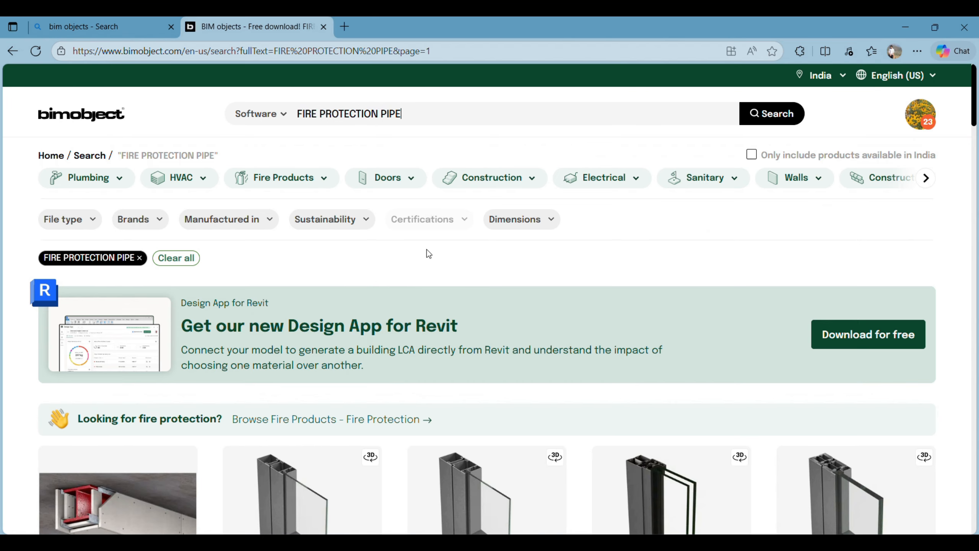
pyautogui.middleClick(427, 253)
pyautogui.scroll(-13, 500, 337)
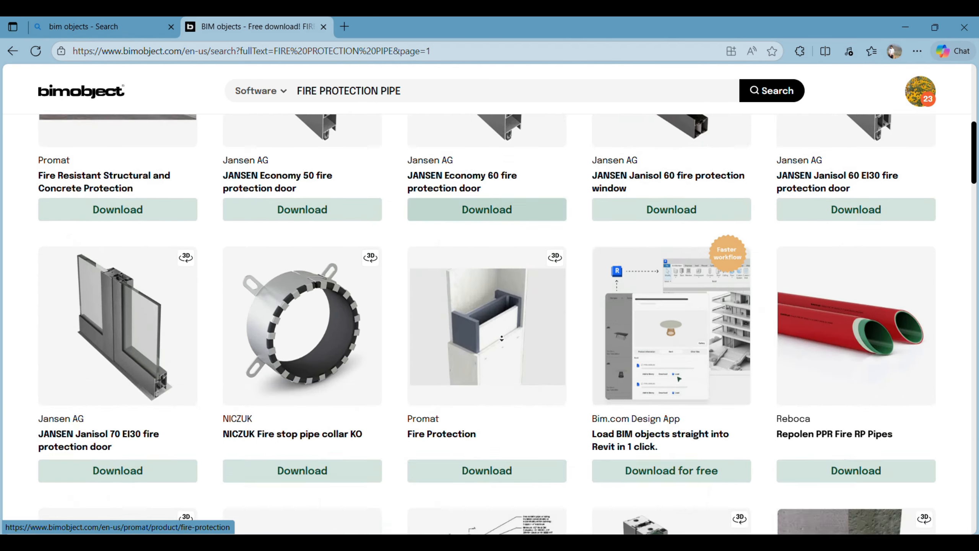
pyautogui.scroll(5, 545, 320)
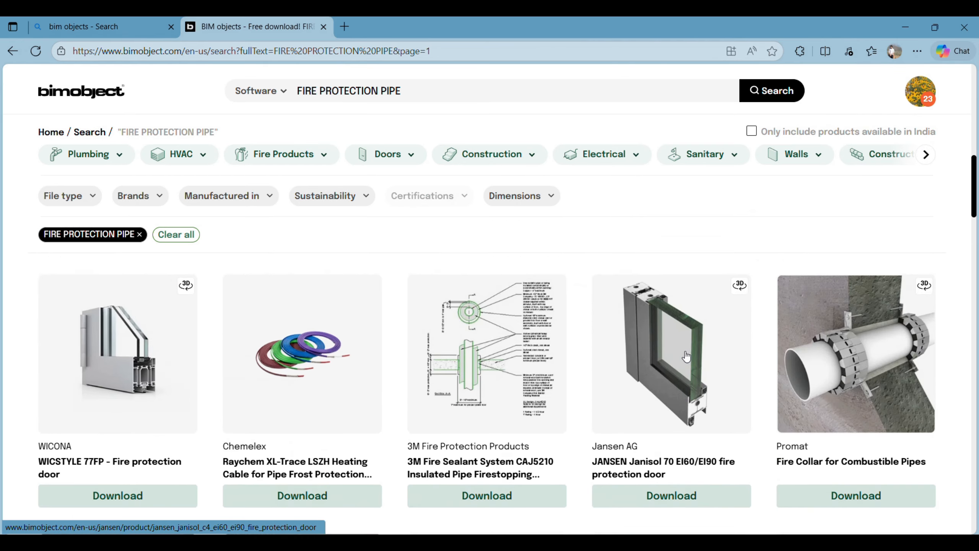
pyautogui.scroll(-5, 844, 407)
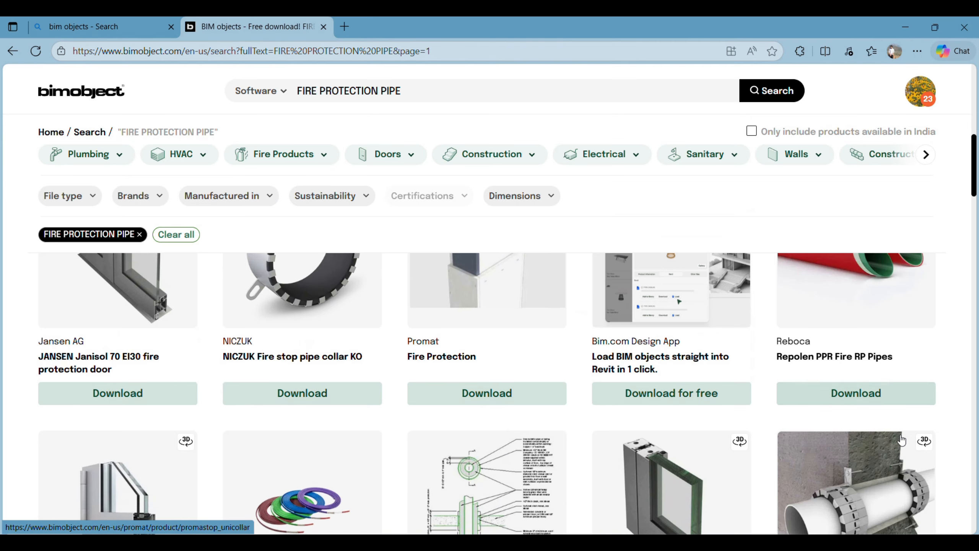
pyautogui.scroll(4, 897, 403)
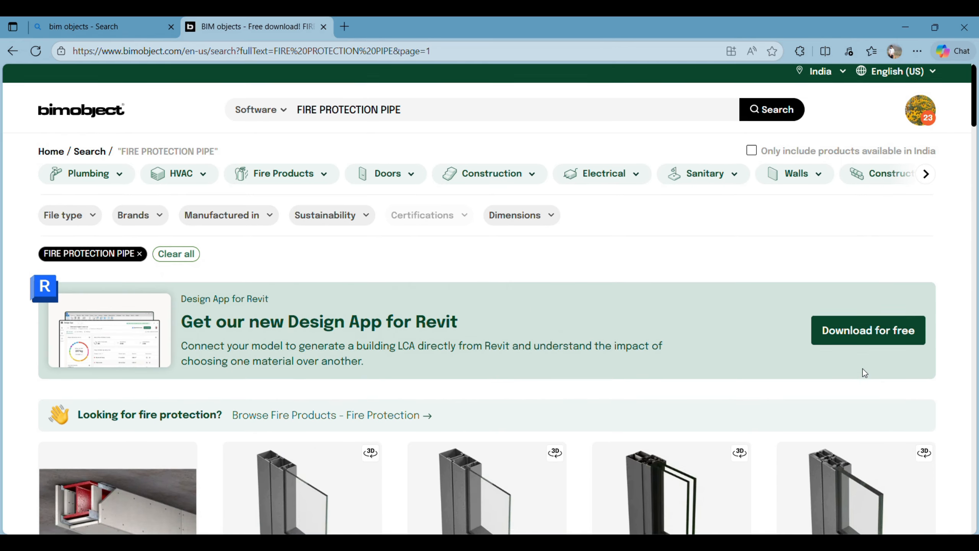
pyautogui.scroll(-15, 863, 369)
pyautogui.scroll(-15, 862, 364)
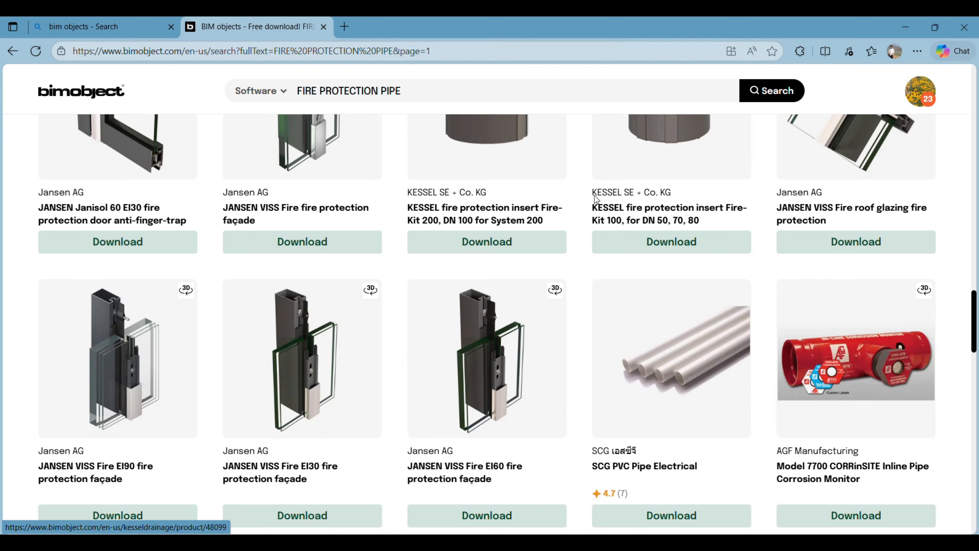
pyautogui.scroll(10, 589, 187)
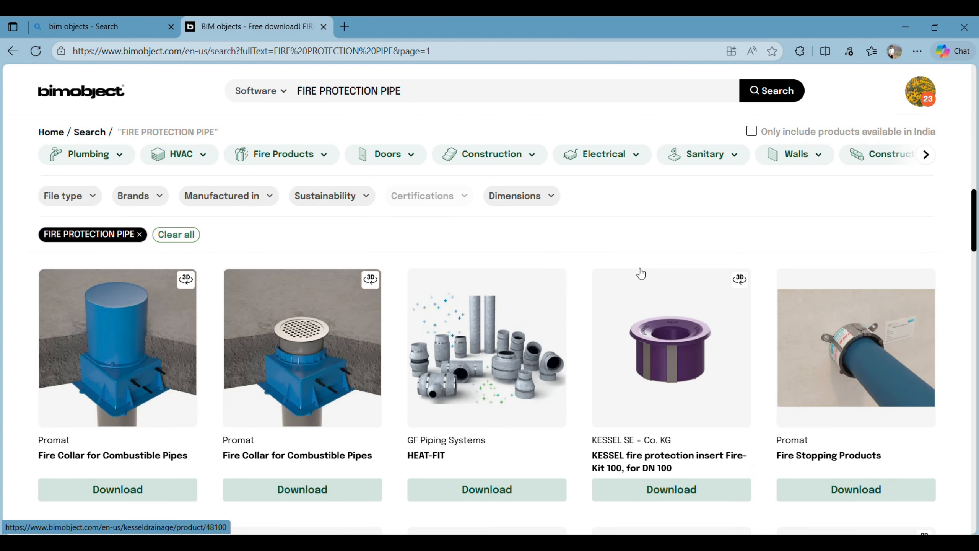
pyautogui.scroll(4, 641, 273)
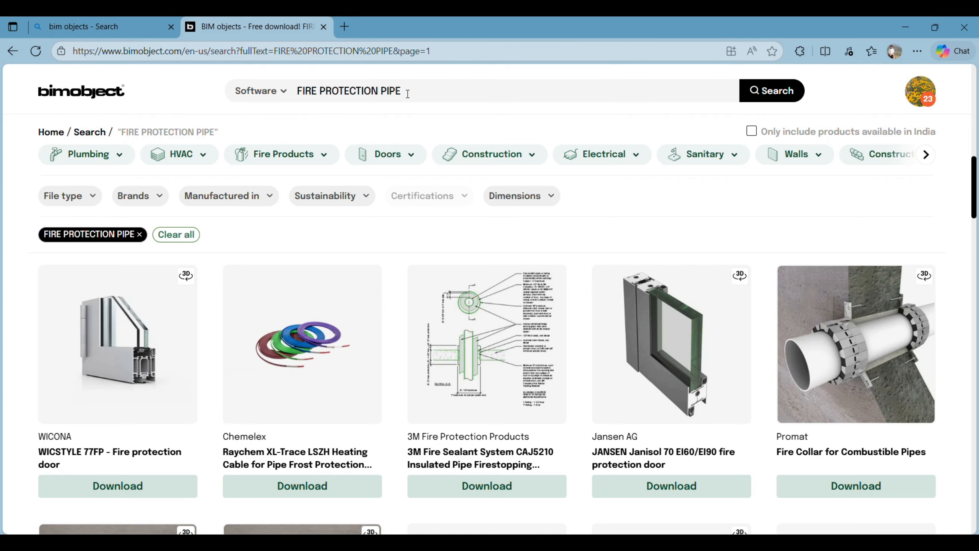
pyautogui.moveTo(407, 93); pyautogui.dragTo(297, 92)
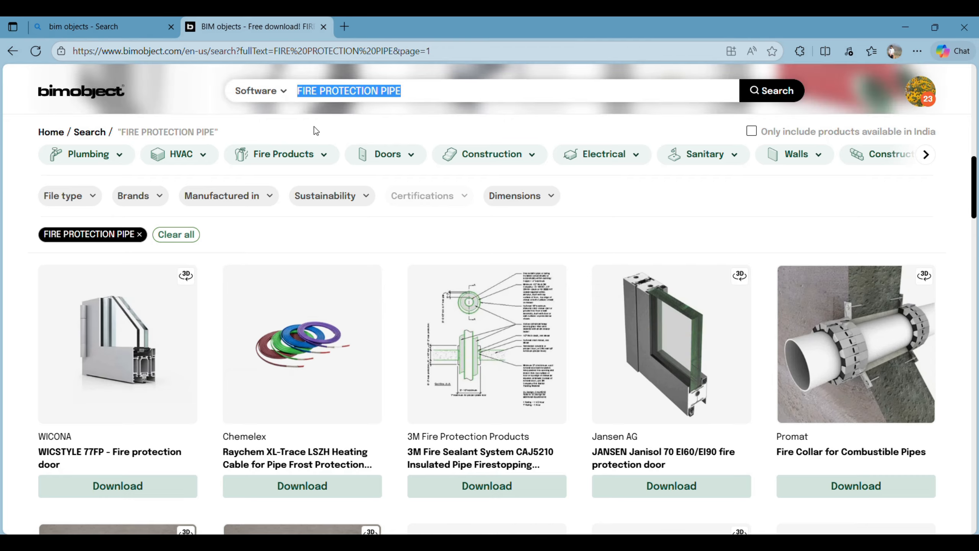
# Step: Search BIMobject for WINDOW, fixing the WANDOW typo, and scroll to the GEALAN S9000 windows
pyautogui.write('W')
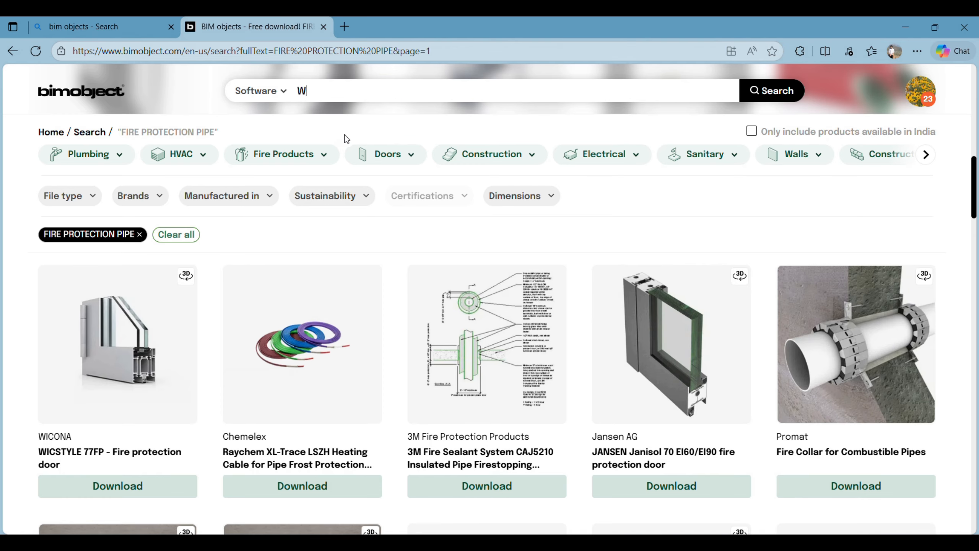
pyautogui.write('ANDOW')
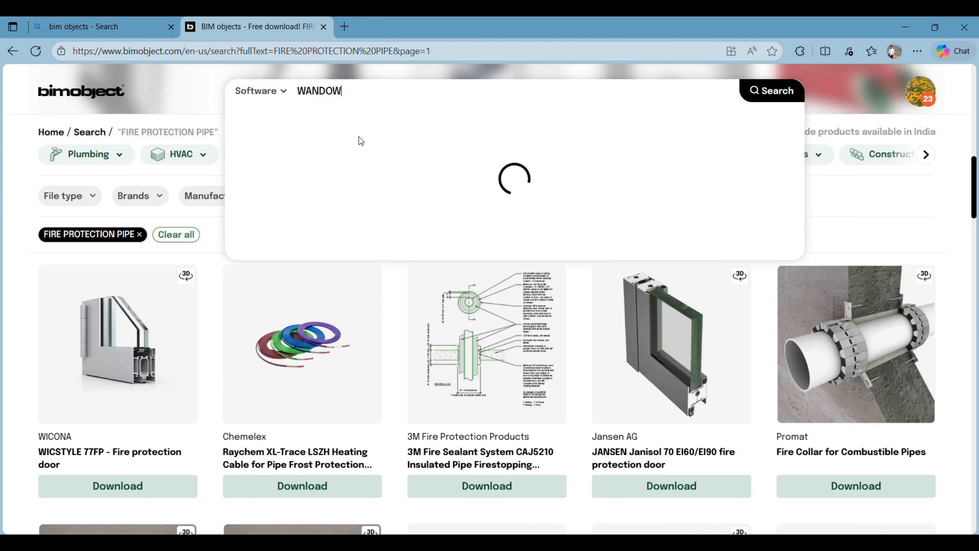
pyautogui.moveTo(328, 96); pyautogui.dragTo(312, 92)
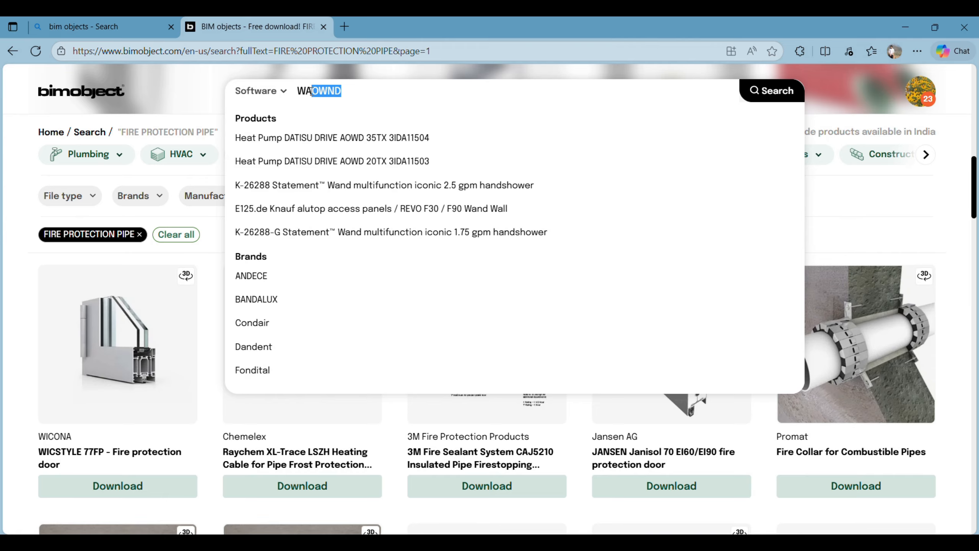
pyautogui.press('BackSpace')
pyautogui.write('IN')
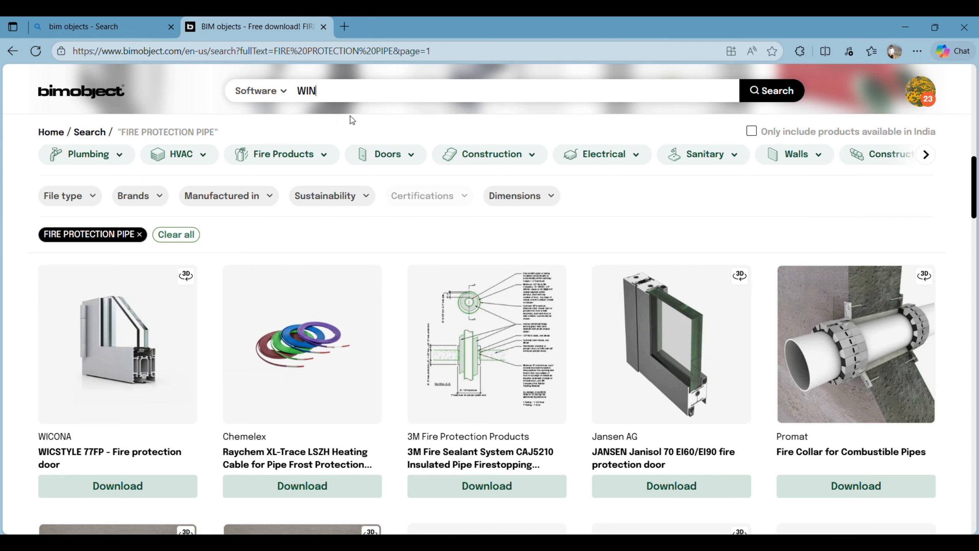
pyautogui.write('DOW')
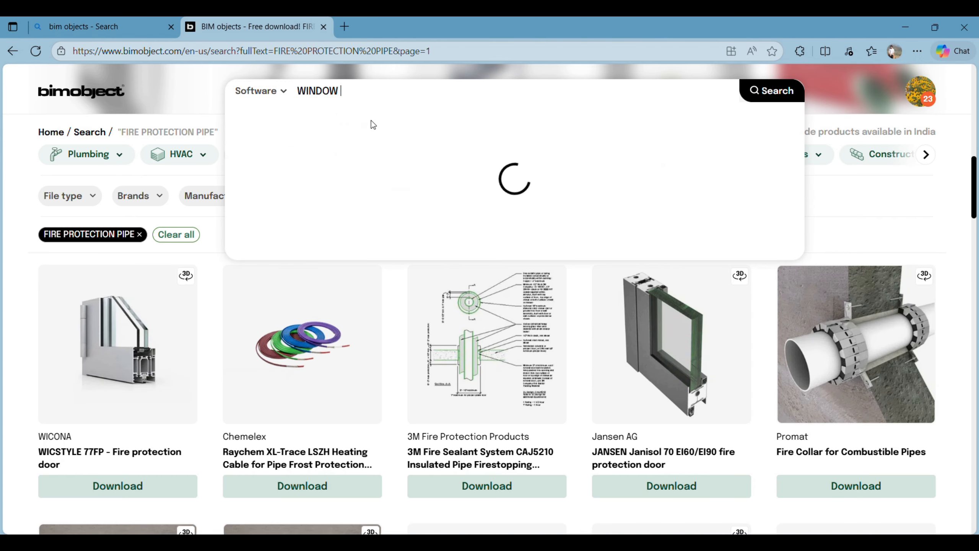
pyautogui.press('Return')
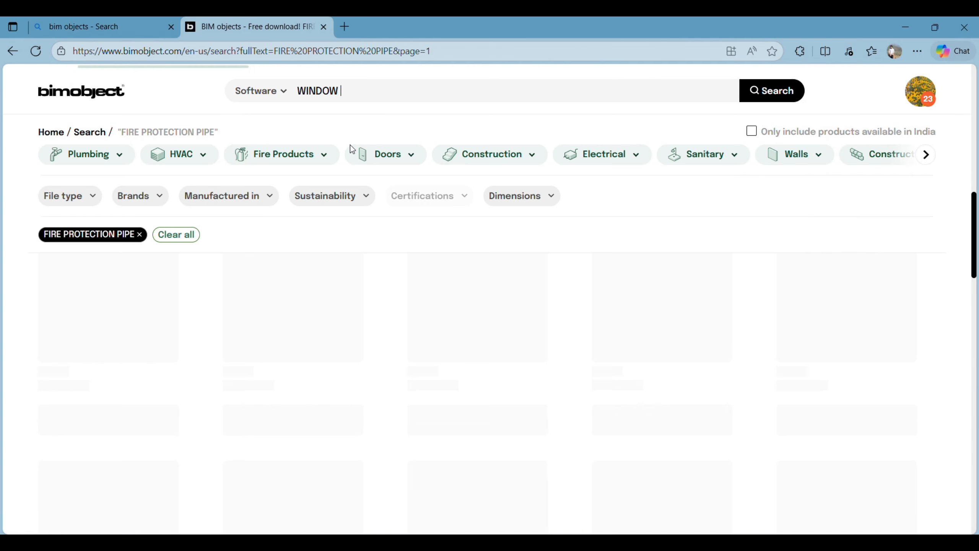
pyautogui.scroll(-10, 453, 317)
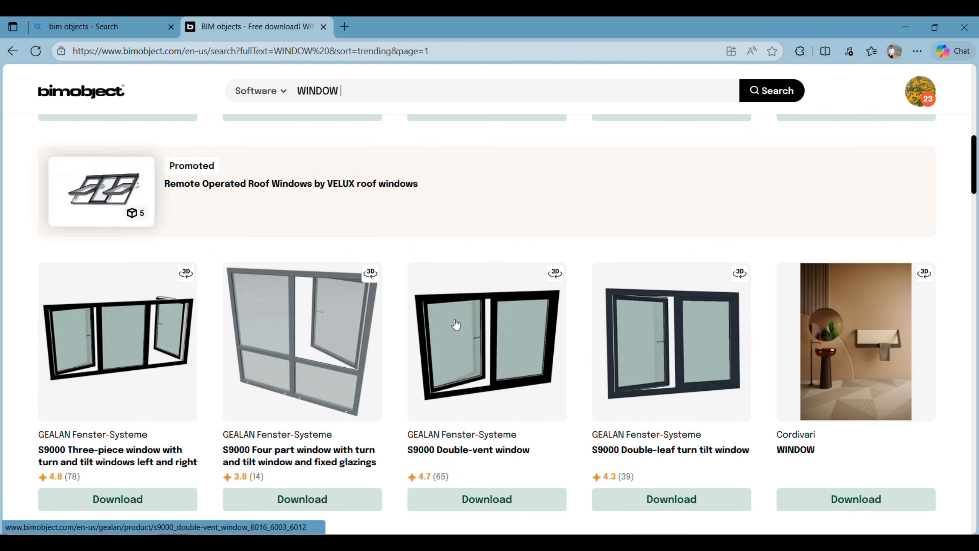
pyautogui.scroll(3, 675, 306)
pyautogui.scroll(-5, 675, 304)
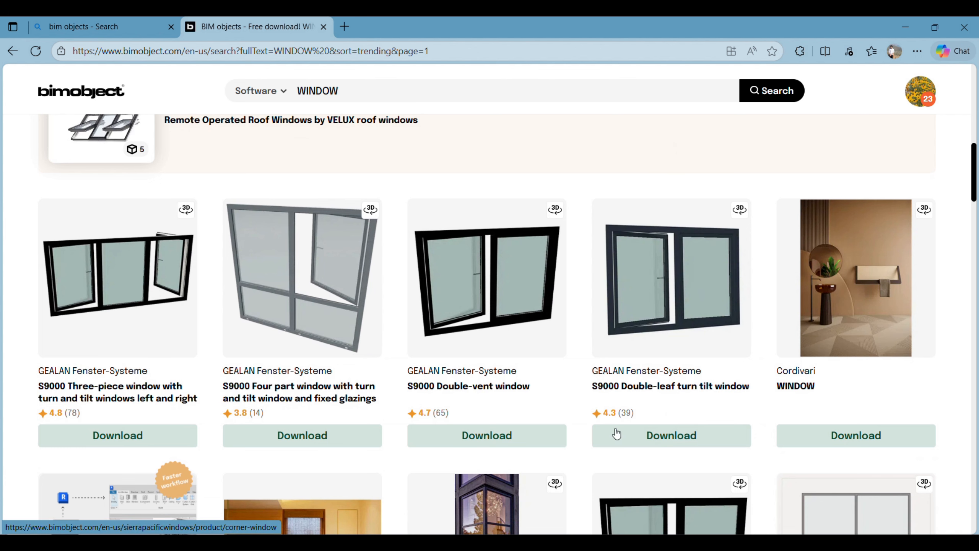
# Step: Download only the Revit .rfa file of the S9000 Double-leaf turn tilt window
pyautogui.click(675, 434)
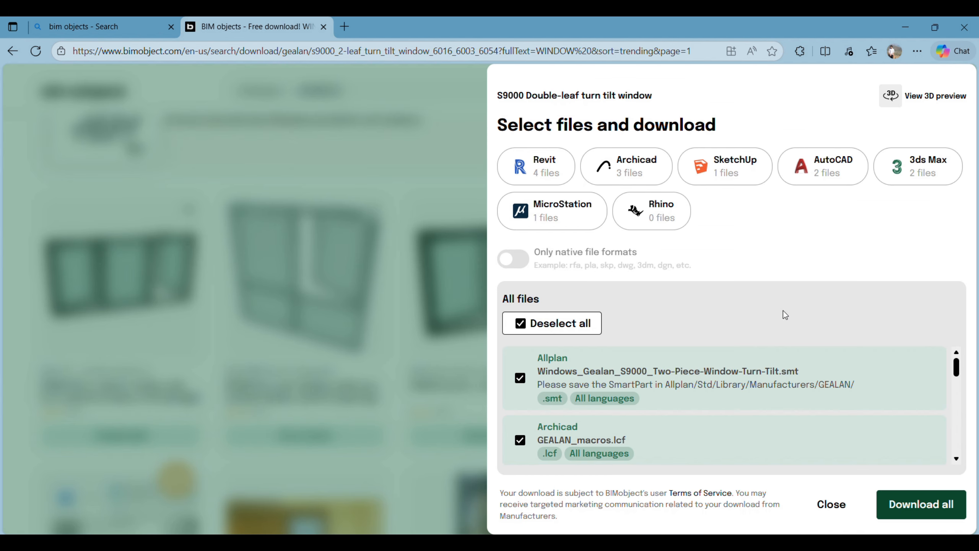
pyautogui.scroll(-5, 558, 370)
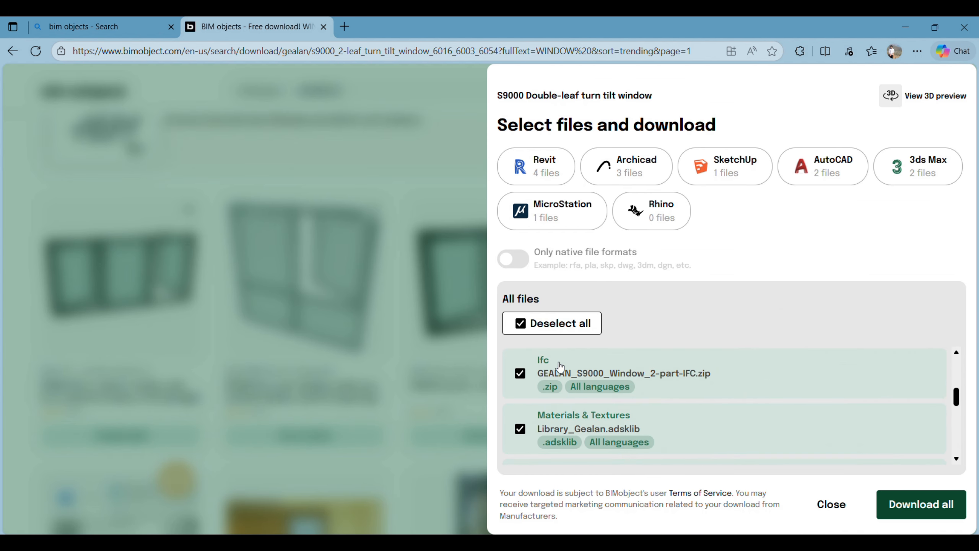
pyautogui.click(561, 324)
pyautogui.scroll(-5, 585, 413)
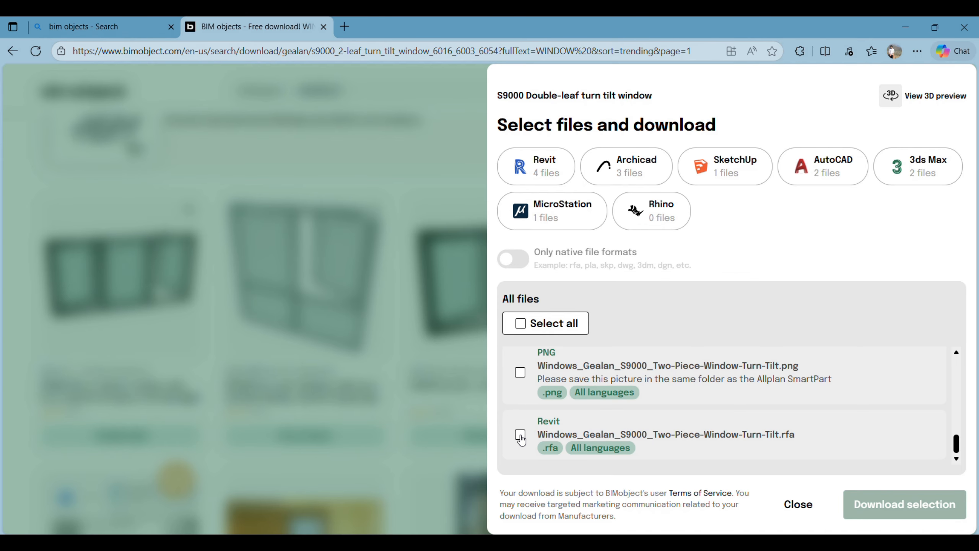
pyautogui.click(520, 435)
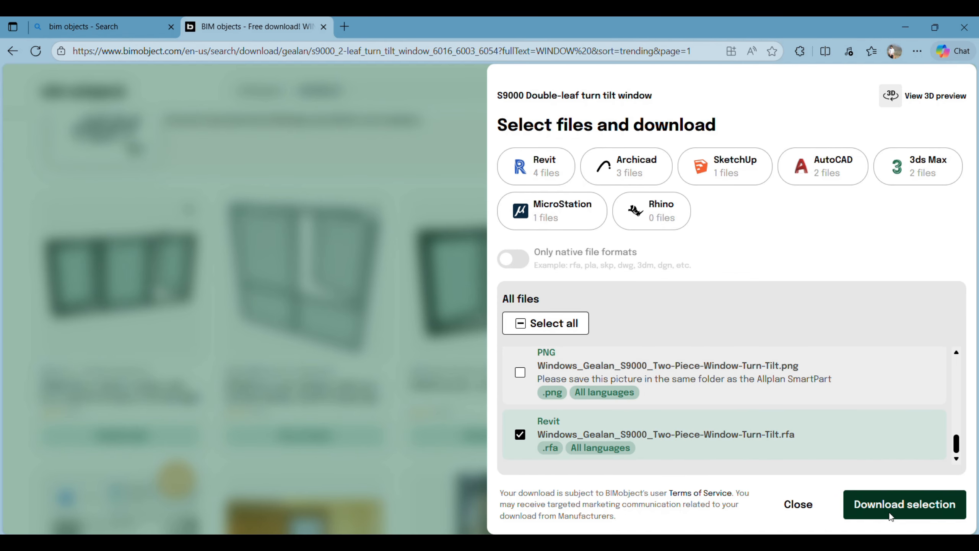
pyautogui.click(890, 515)
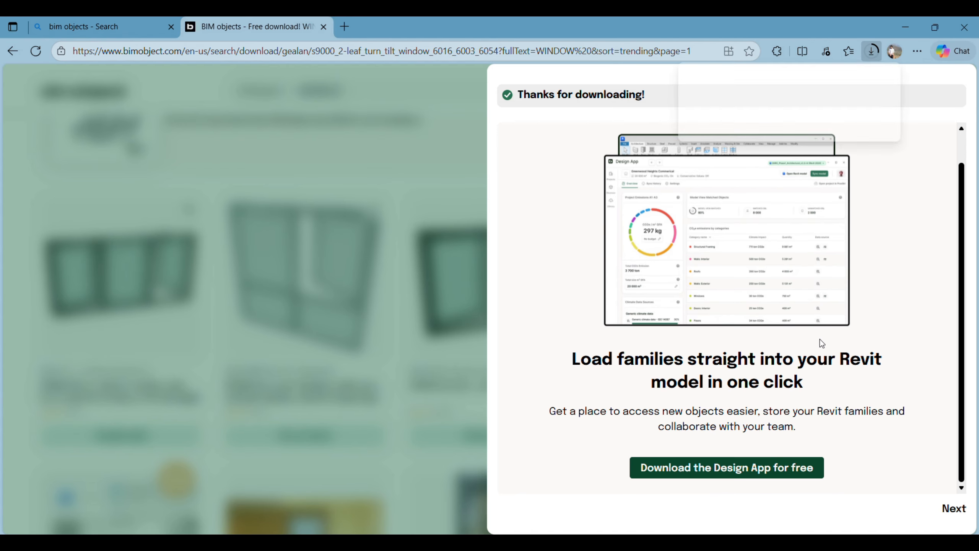
# Step: Drag the downloaded Windows_Gealan_S9000_Two-Piece-Window-Turn-Tilt .rfa into Revit to load the family
pyautogui.moveTo(756, 112); pyautogui.dragTo(493, 294)
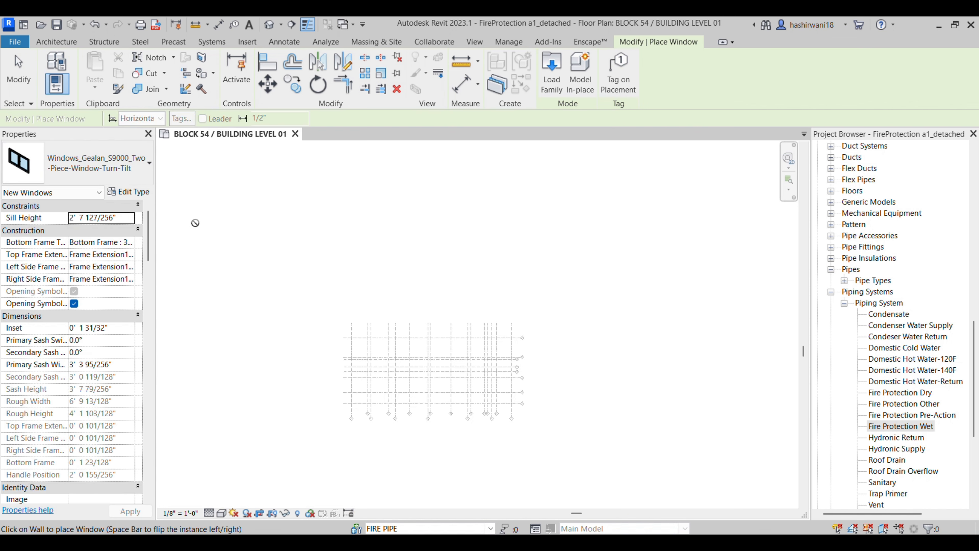
# Step: Cancel window placement and recentre the BLOCK 54 plan's fire-protection pipe grid
pyautogui.press('Escape')
pyautogui.press('Escape')
pyautogui.moveTo(447, 273); pyautogui.dragTo(483, 227, button='middle')
pyautogui.scroll(-1, 483, 226)
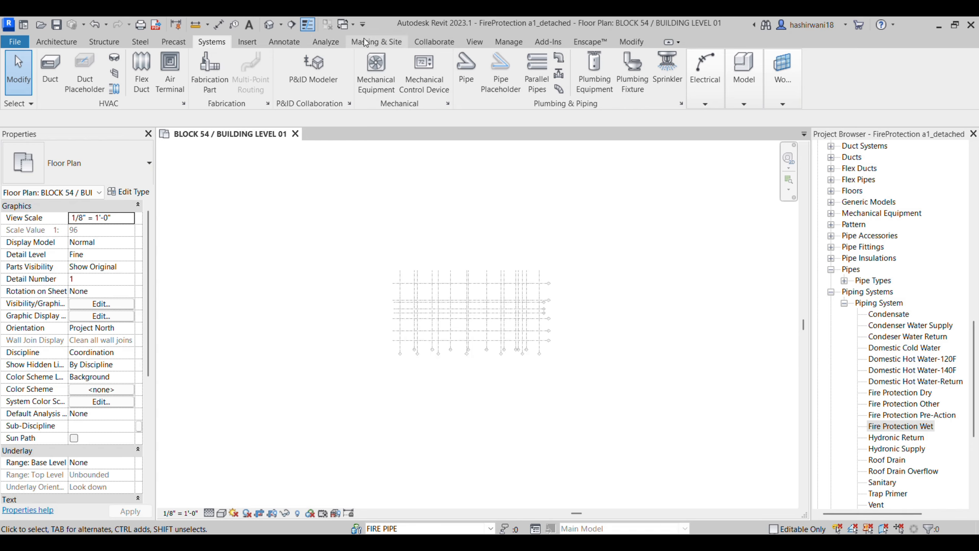
# Step: Restore the Revit window to a smaller size and switch to the Manage tab
pyautogui.click(954, 25)
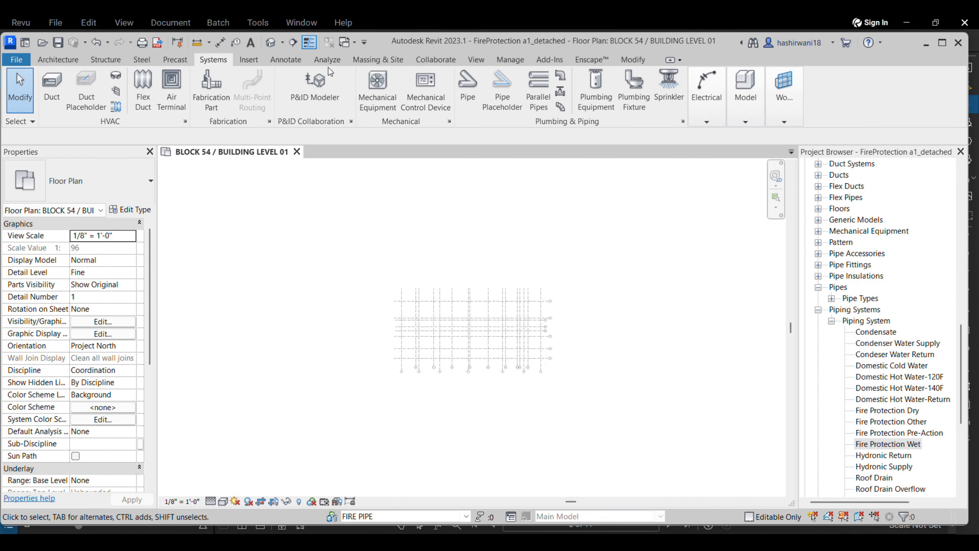
pyautogui.click(393, 63)
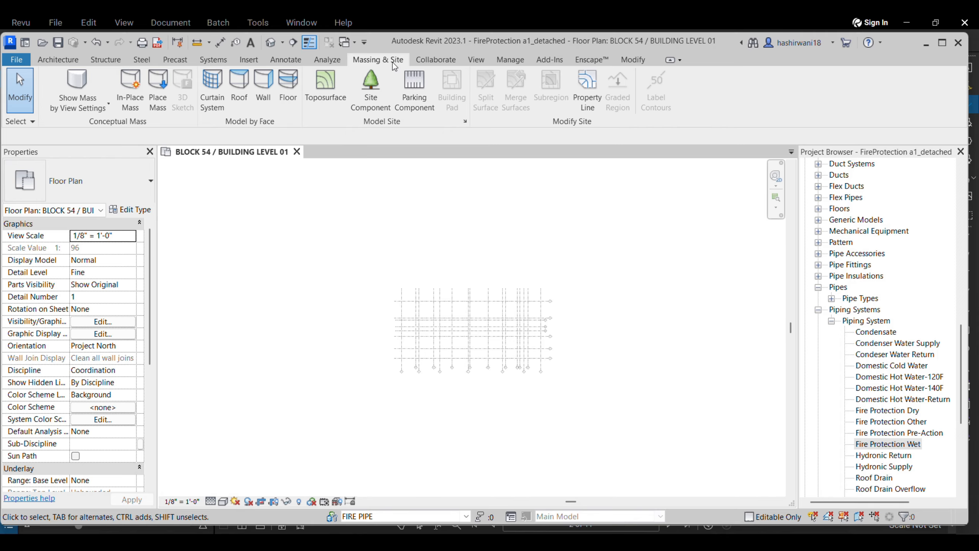
pyautogui.click(501, 60)
# Step: Link Downloads\TSA_ARCH LINK_detached.rvt into the project through Manage Links
pyautogui.click(595, 87)
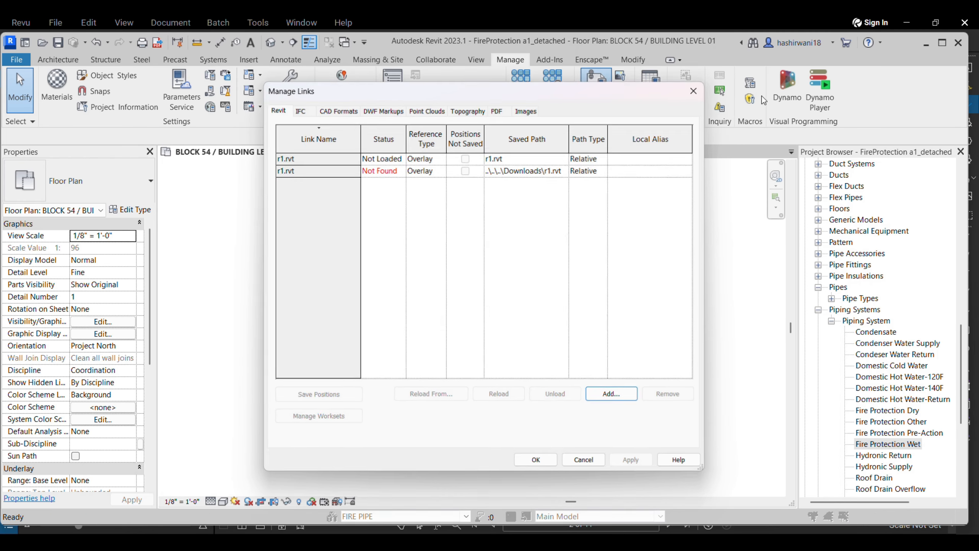
pyautogui.click(599, 398)
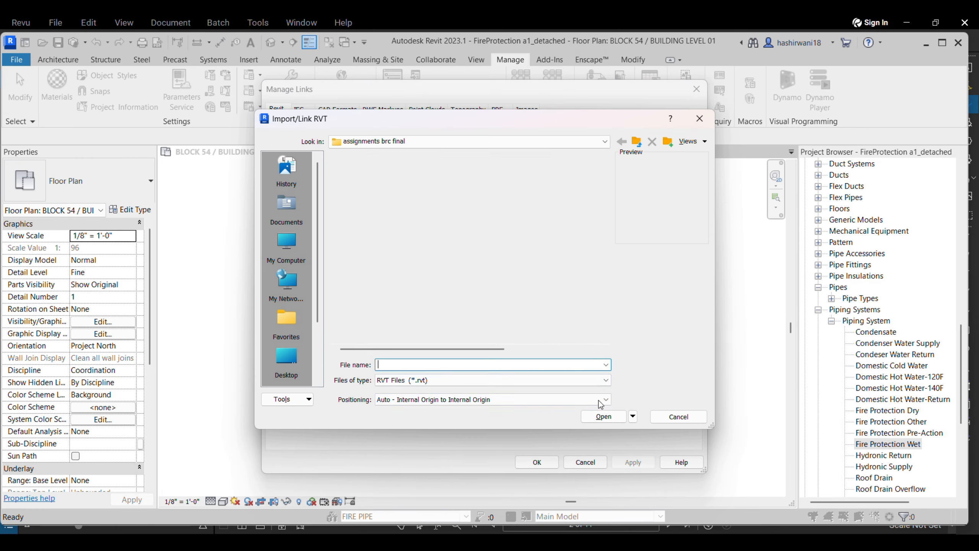
pyautogui.click(285, 360)
pyautogui.scroll(-2, 432, 291)
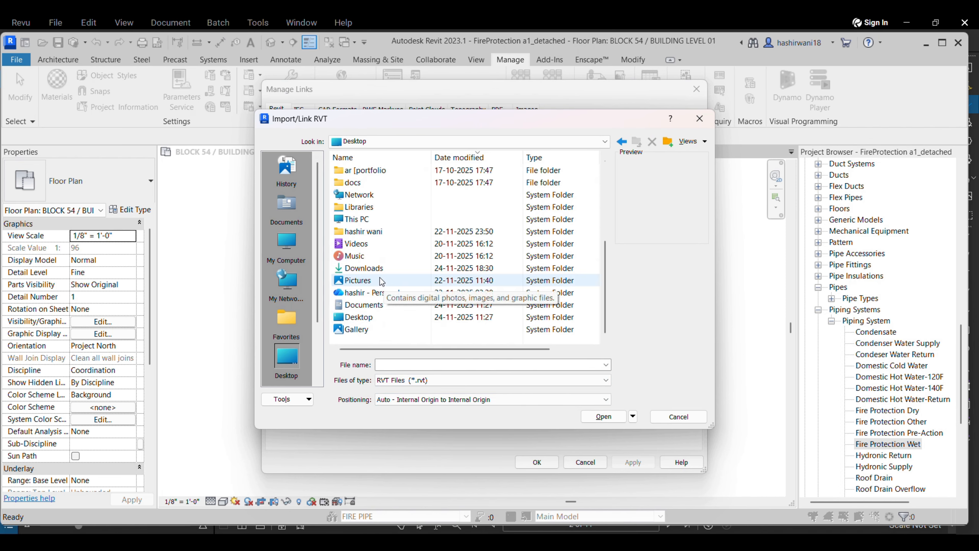
pyautogui.doubleClick(362, 268)
pyautogui.click(386, 281)
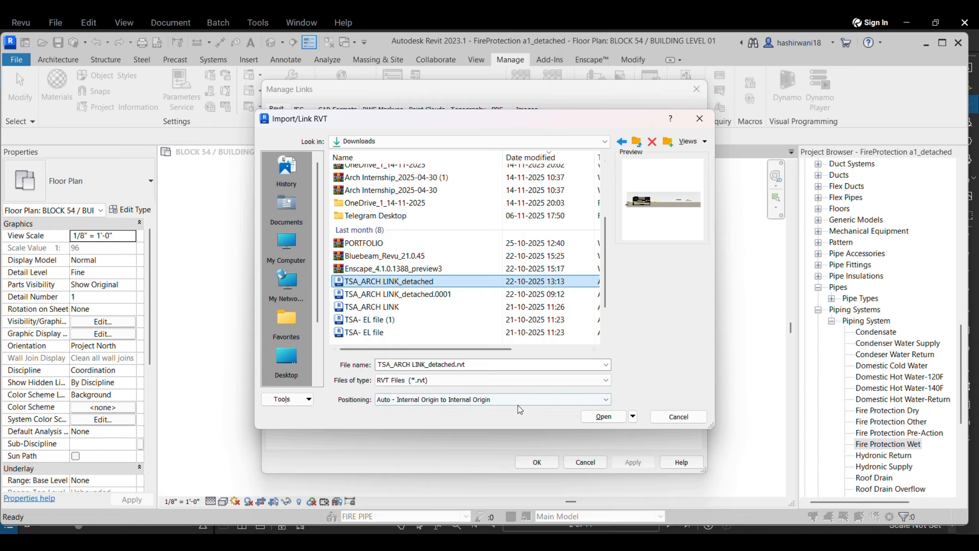
pyautogui.click(603, 416)
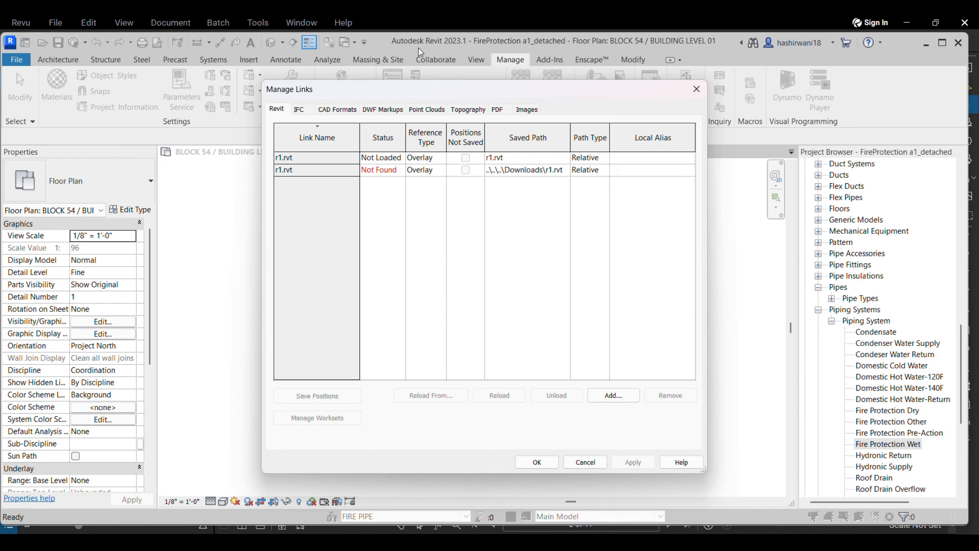
pyautogui.click(537, 461)
# Step: Maximize Revit and open the plan's Visibility/Graphic Overrides with VG
pyautogui.click(942, 42)
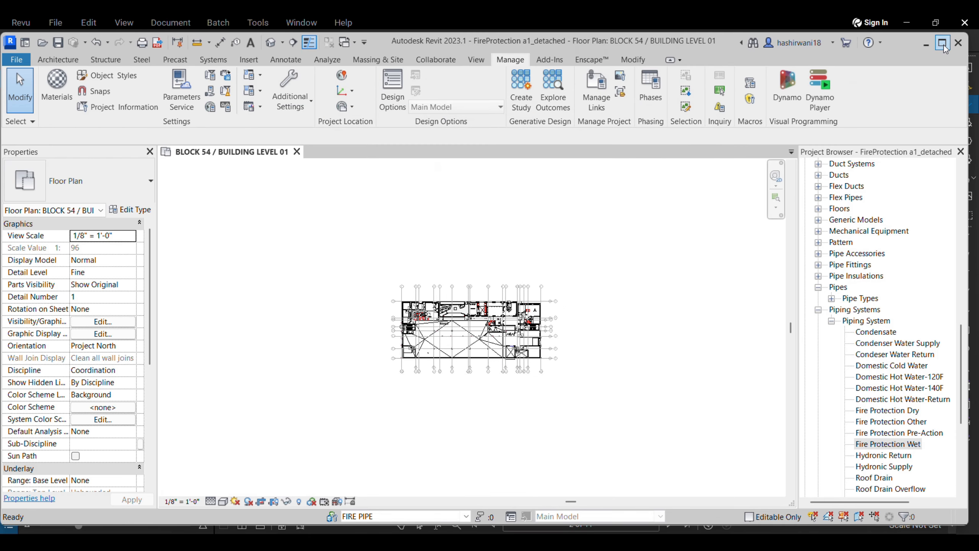
pyautogui.scroll(4, 395, 293)
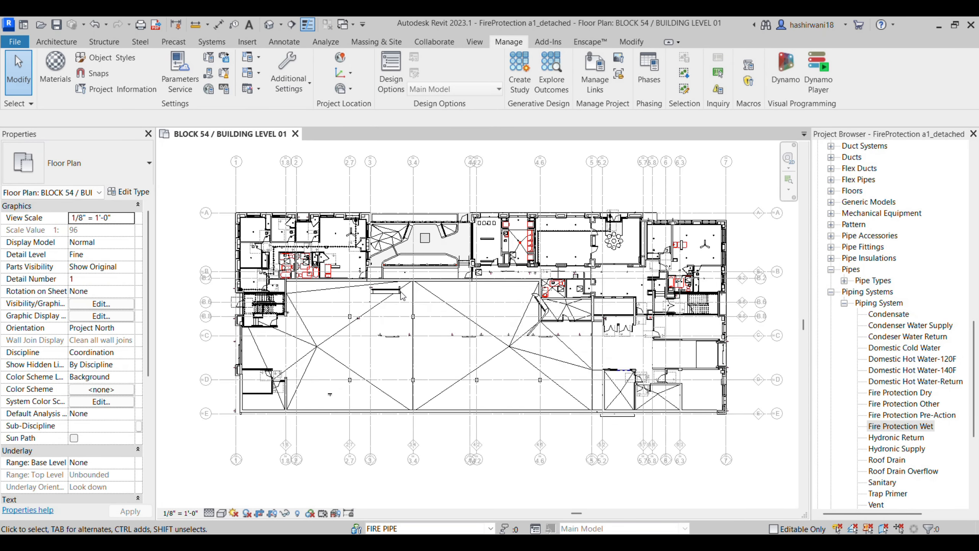
pyautogui.scroll(-3, 397, 318)
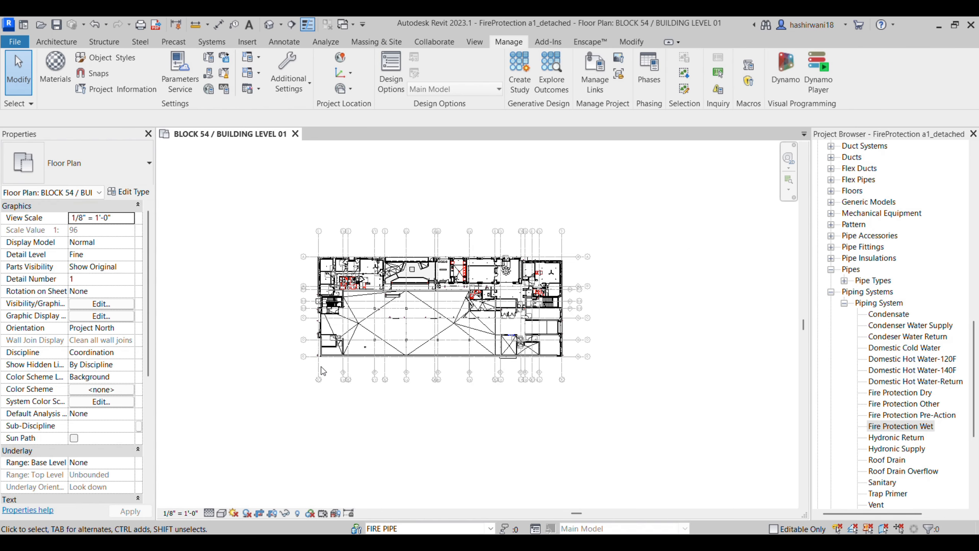
pyautogui.press('v')
pyautogui.press('v')
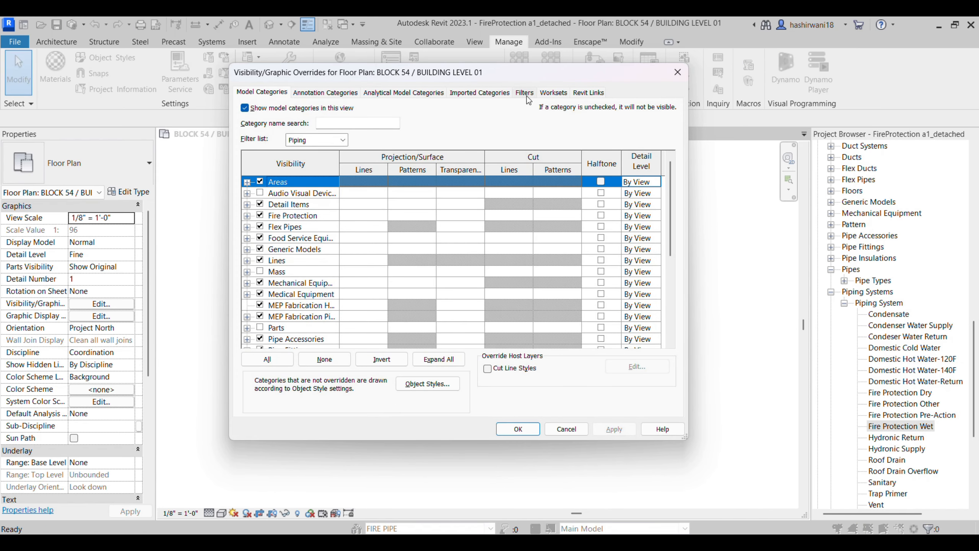
# Step: Set the TSA_ARCH LINK_detached.rvt link to halftone in the Revit Links visibility settings
pyautogui.click(334, 92)
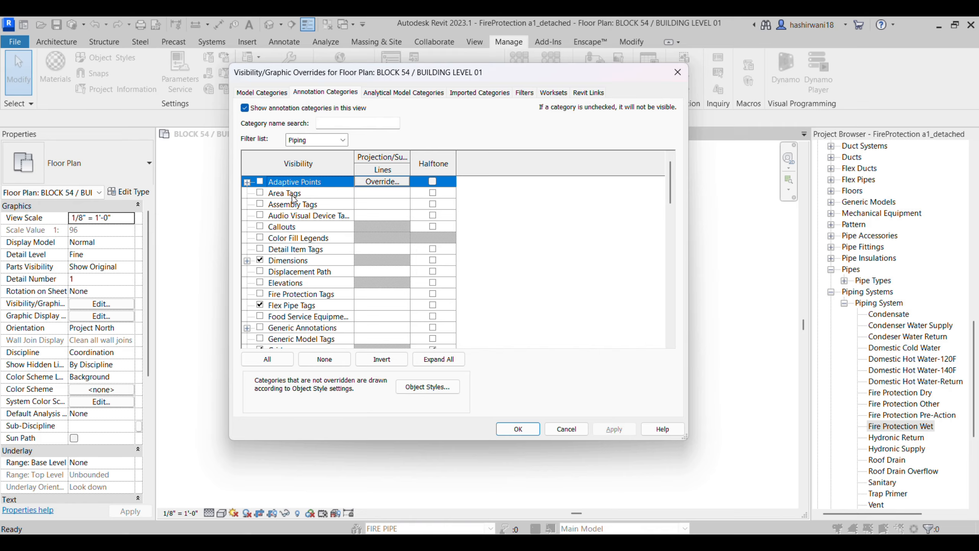
pyautogui.scroll(-8, 265, 280)
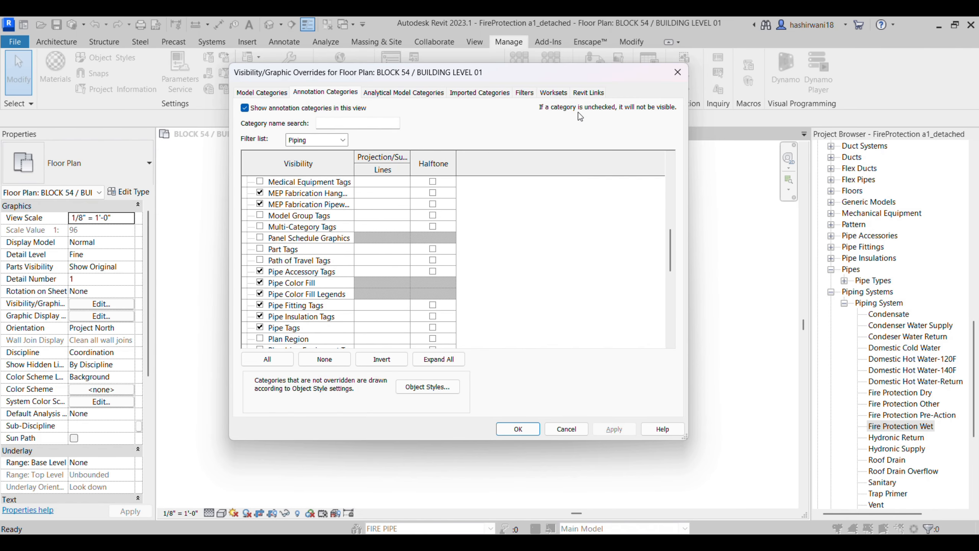
pyautogui.click(588, 92)
pyautogui.click(405, 173)
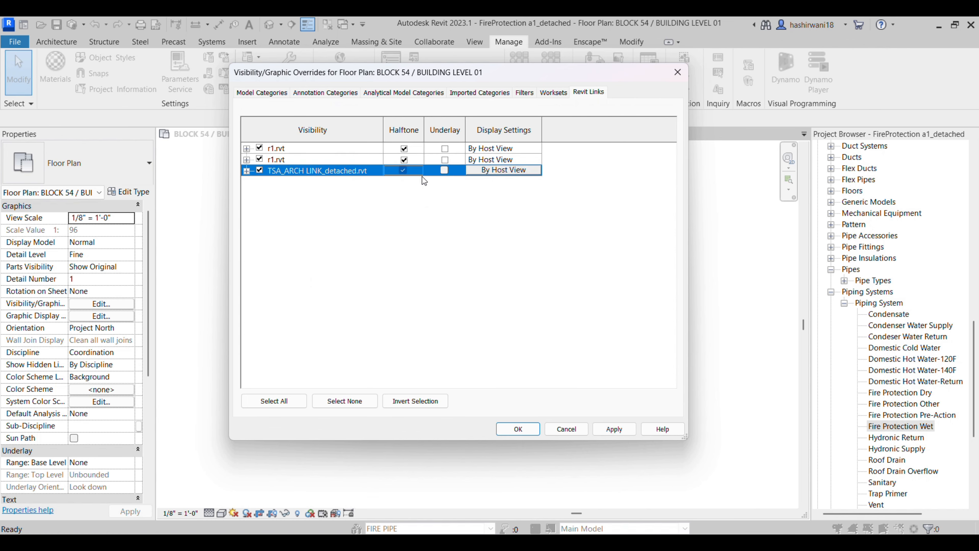
pyautogui.click(537, 432)
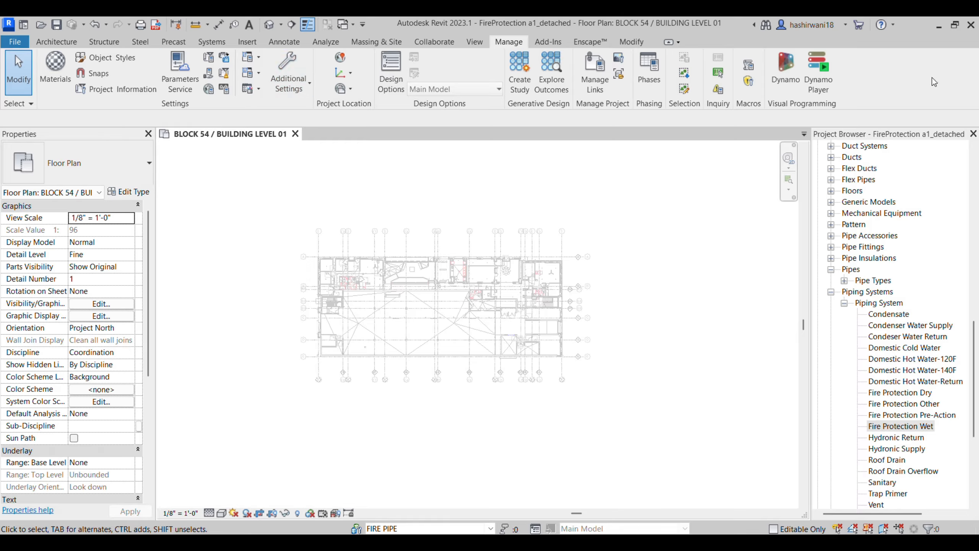
# Step: Browse the View tab's view template options for the BLOCK 54 plan
pyautogui.click(954, 25)
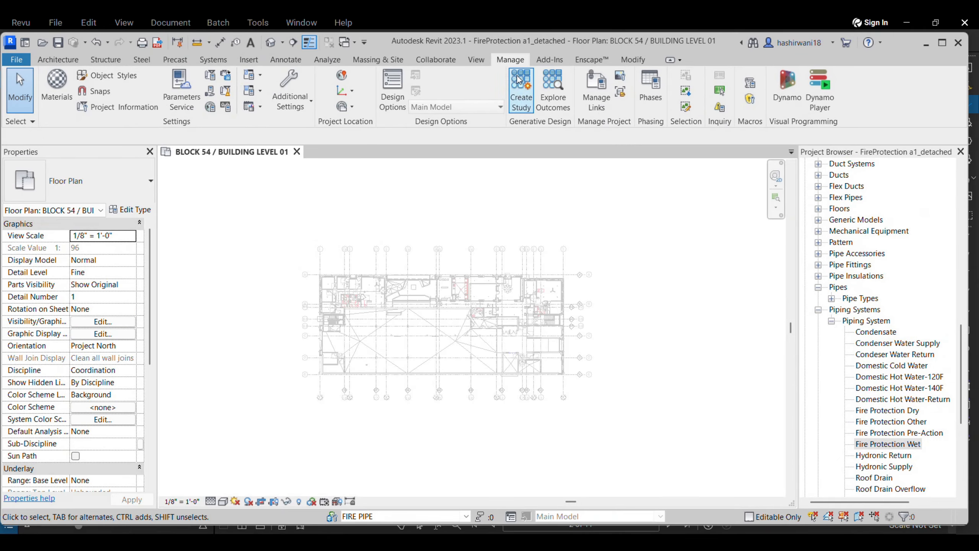
pyautogui.click(476, 59)
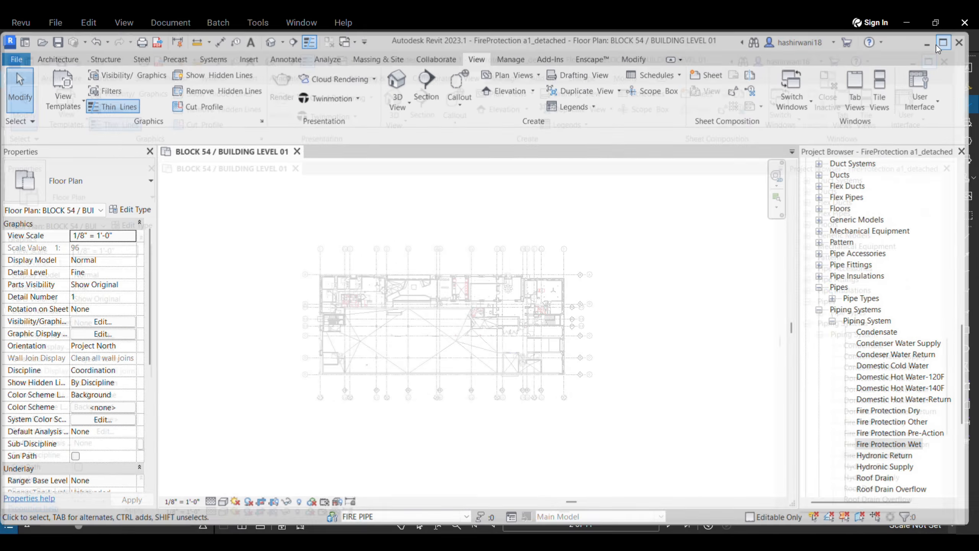
pyautogui.click(942, 43)
pyautogui.click(62, 74)
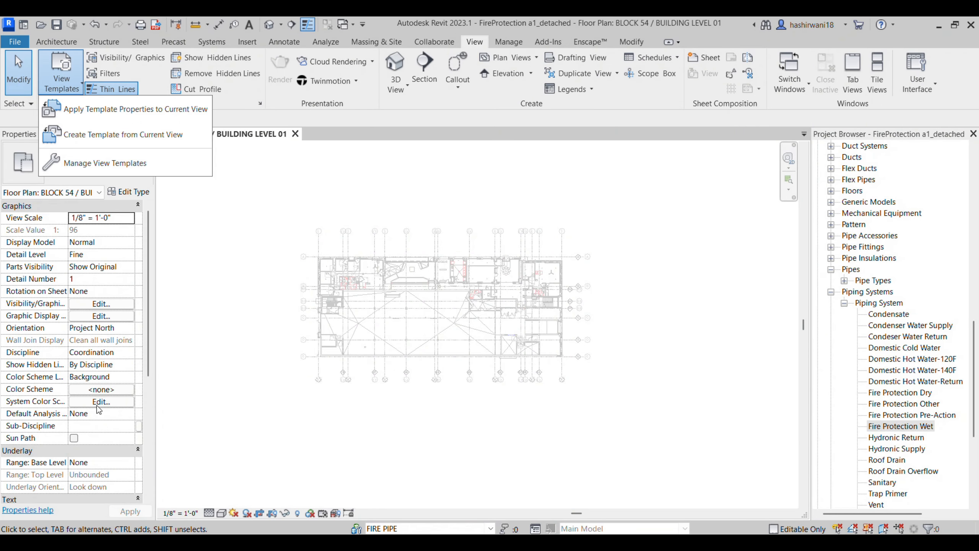
pyautogui.scroll(-3, 99, 406)
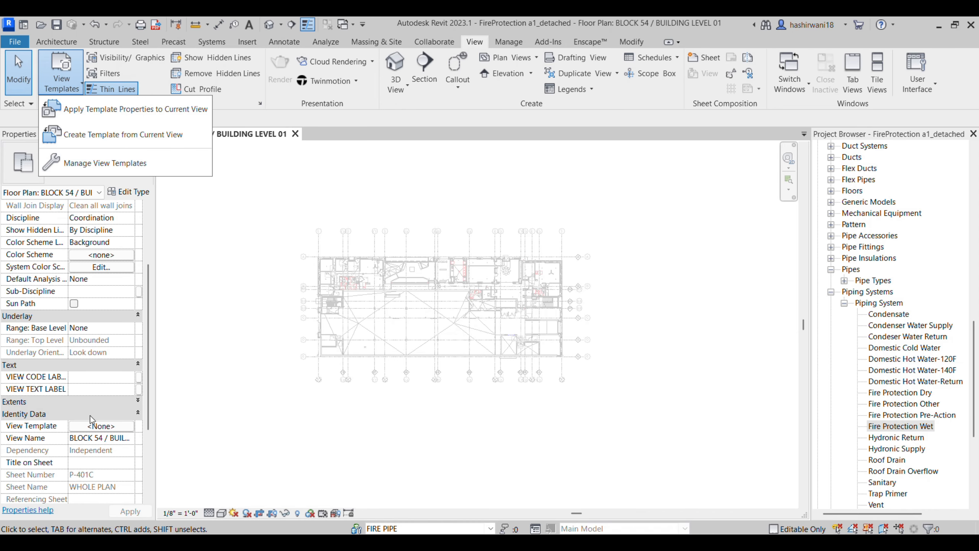
pyautogui.click(127, 426)
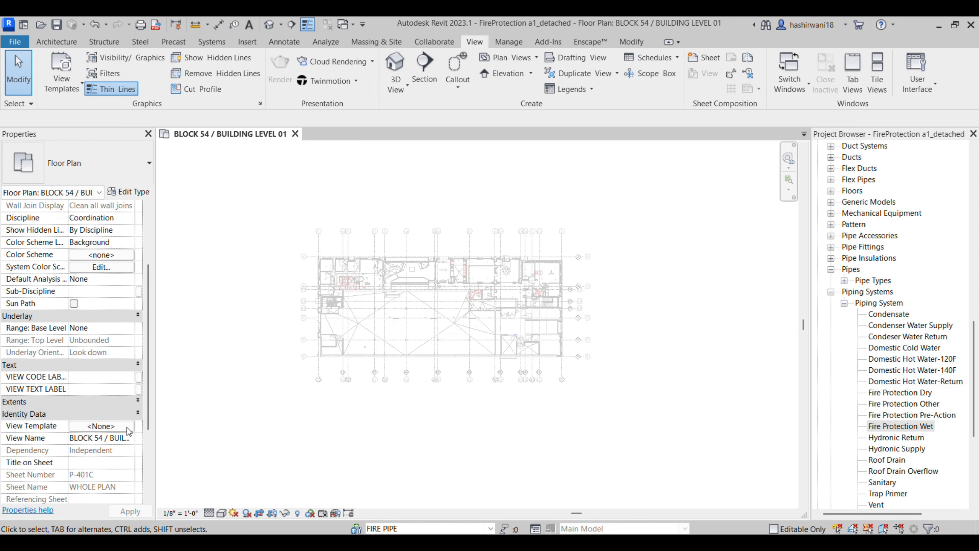
# Step: Assign <None> as the BLOCK 54 / BUILDING LEVEL 01 plan's view template
pyautogui.click(124, 426)
pyautogui.scroll(-1, 382, 287)
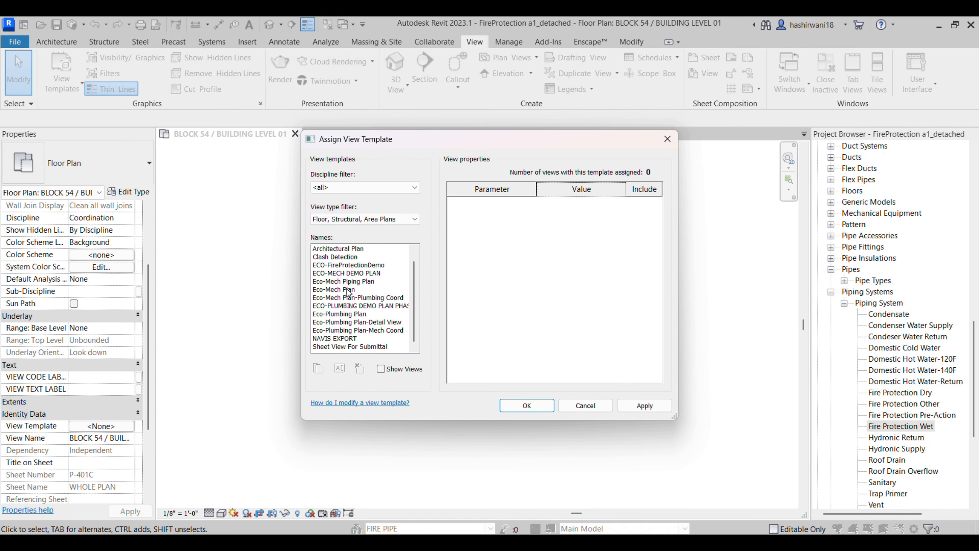
pyautogui.scroll(1, 348, 291)
pyautogui.click(330, 249)
pyautogui.click(529, 405)
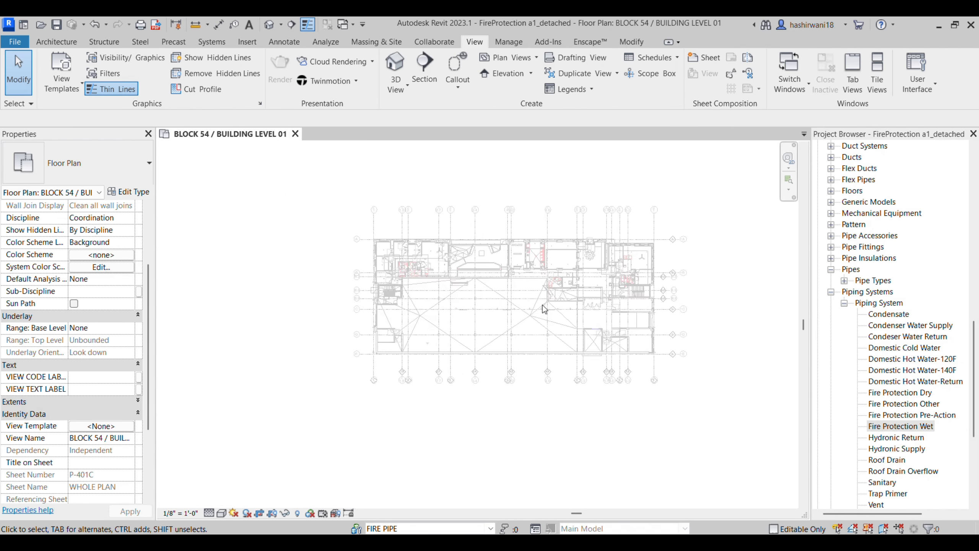
pyautogui.scroll(2, 497, 309)
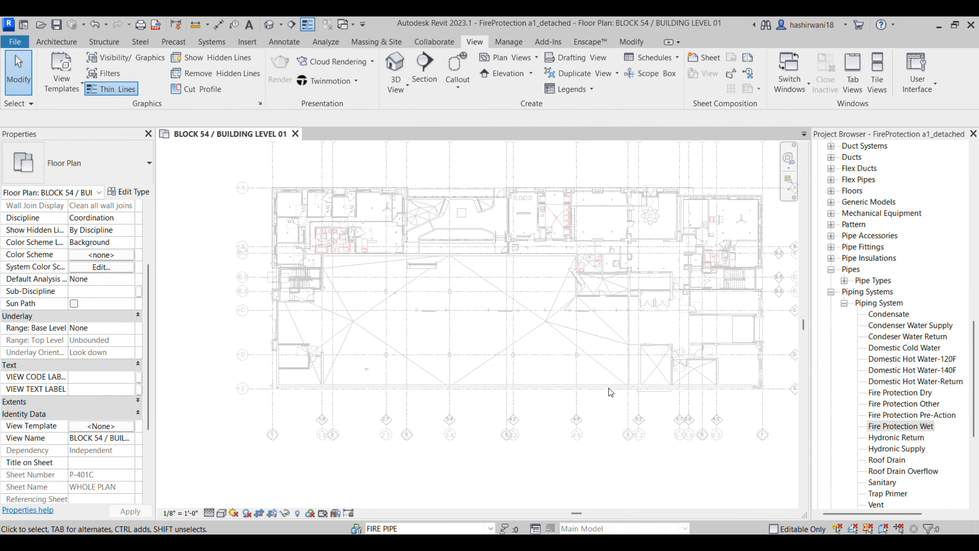
pyautogui.scroll(-2, 478, 420)
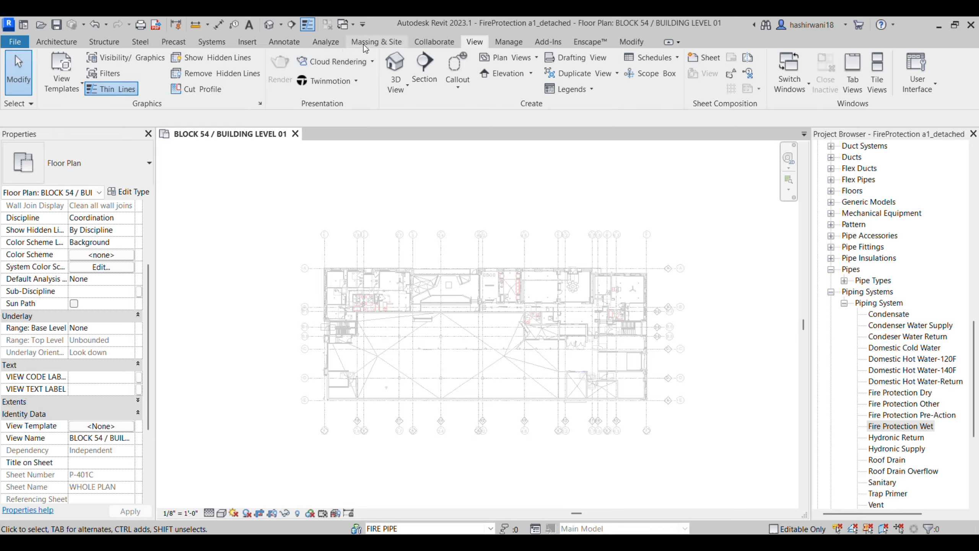
# Step: Start an F_SP_BRANCH pipe run at 8" diameter and 10' 6" middle elevation
pyautogui.click(212, 43)
pyautogui.click(457, 88)
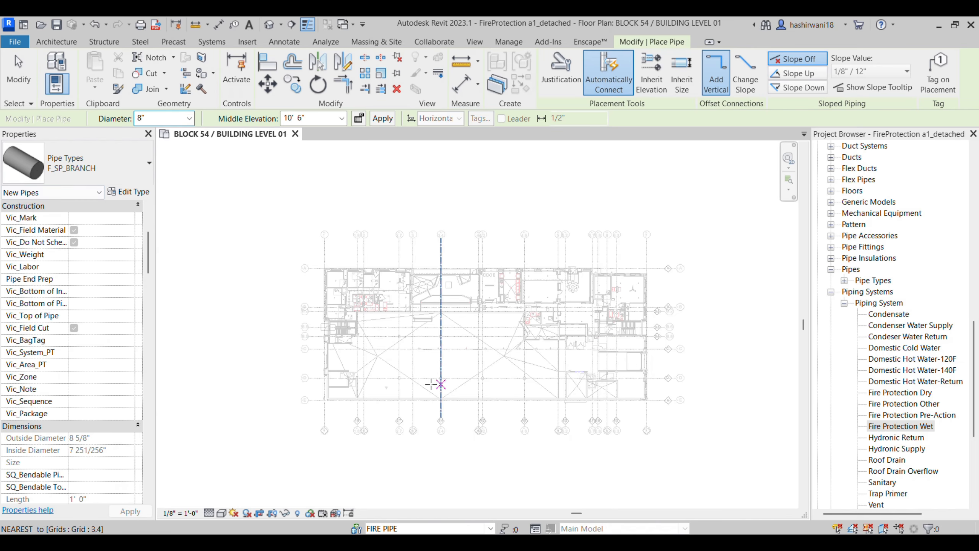
pyautogui.scroll(4, 106, 334)
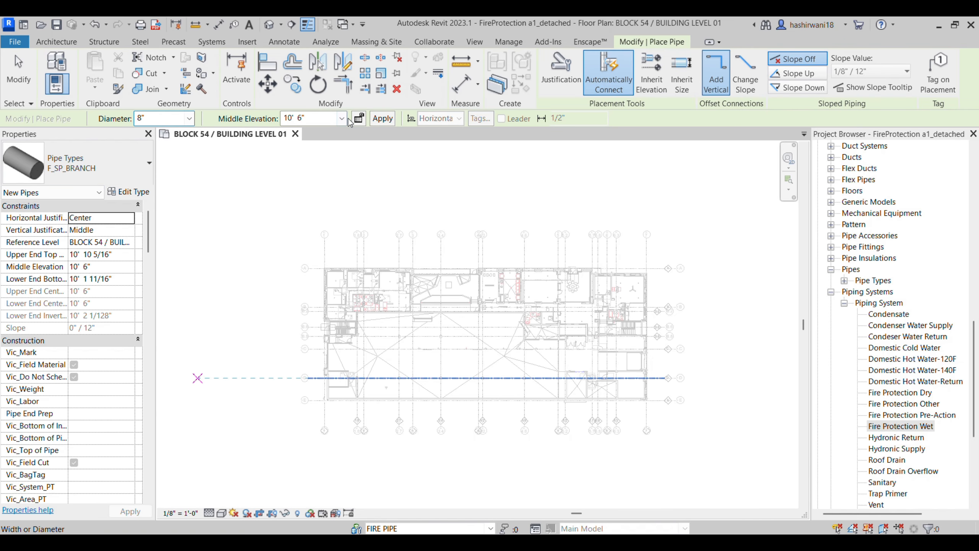
pyautogui.scroll(2, 504, 348)
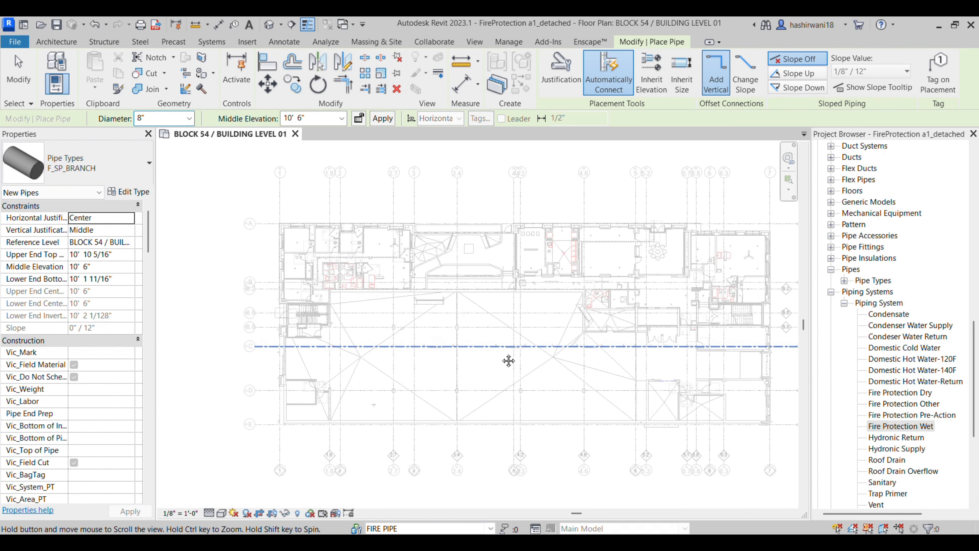
pyautogui.scroll(-2, 506, 346)
# Step: In Revu, review pages 3 and 4, landing on the level 01 piping plan 54-FP101
pyautogui.hotkey('alt', 'Tab')
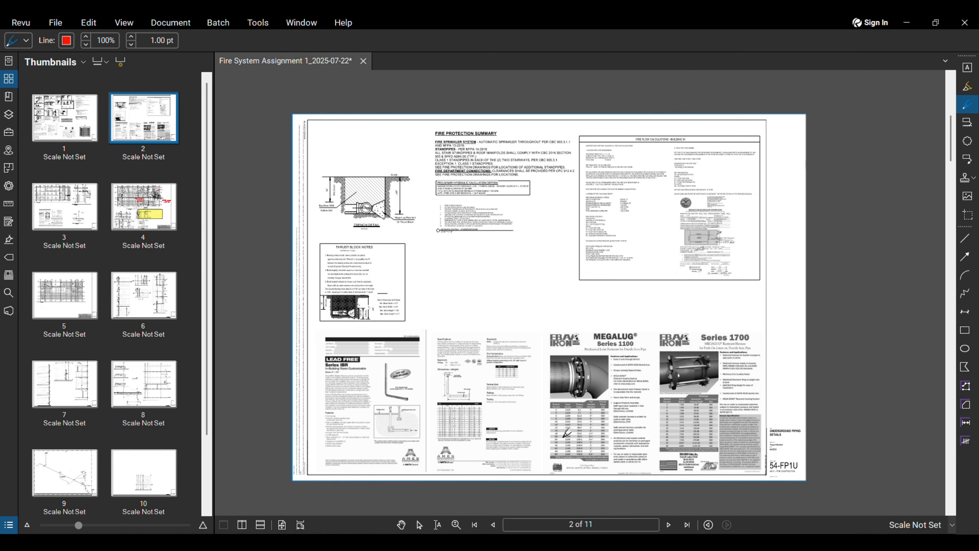
pyautogui.scroll(-1, 579, 352)
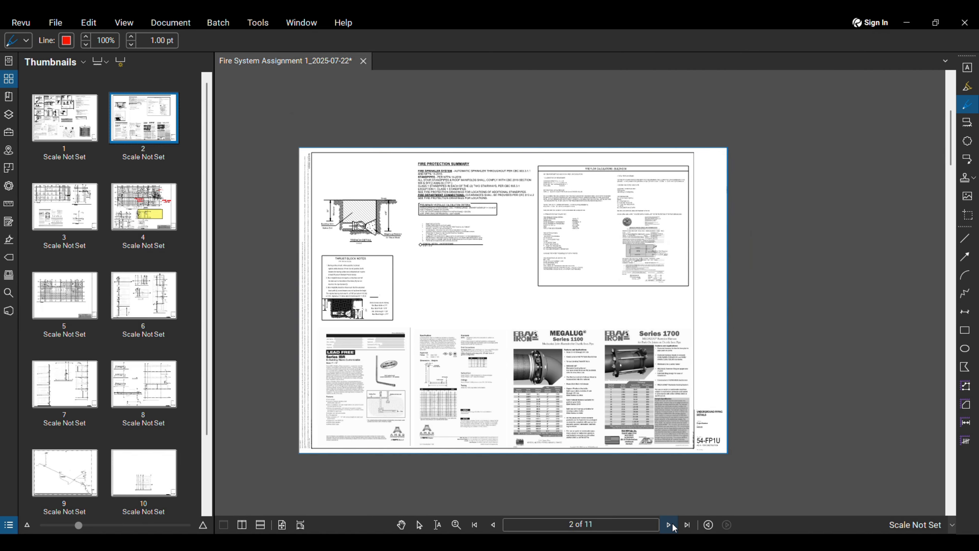
pyautogui.click(670, 524)
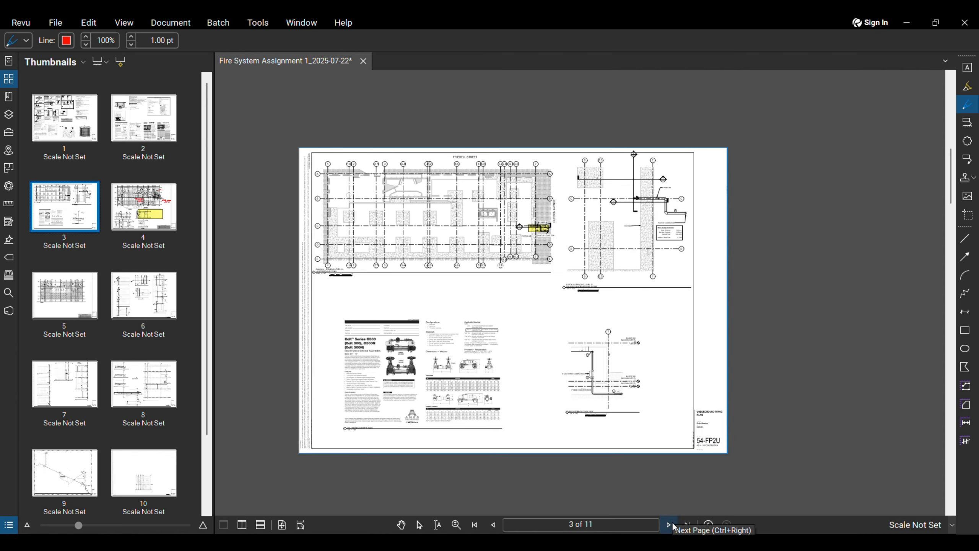
pyautogui.click(669, 524)
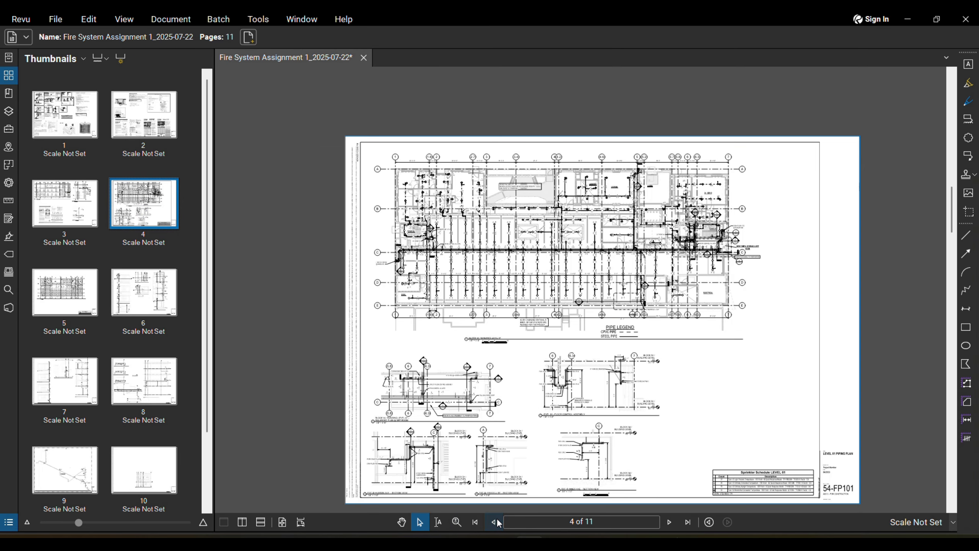
pyautogui.click(495, 522)
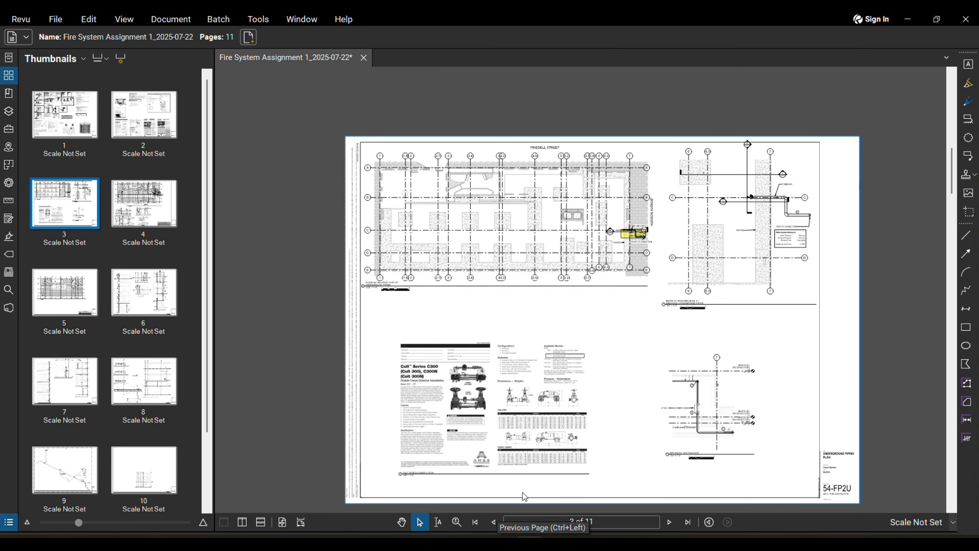
pyautogui.scroll(2, 644, 231)
pyautogui.scroll(-3, 643, 231)
pyautogui.scroll(4, 642, 231)
pyautogui.scroll(-4, 633, 229)
pyautogui.scroll(1, 633, 229)
pyautogui.scroll(-3, 632, 231)
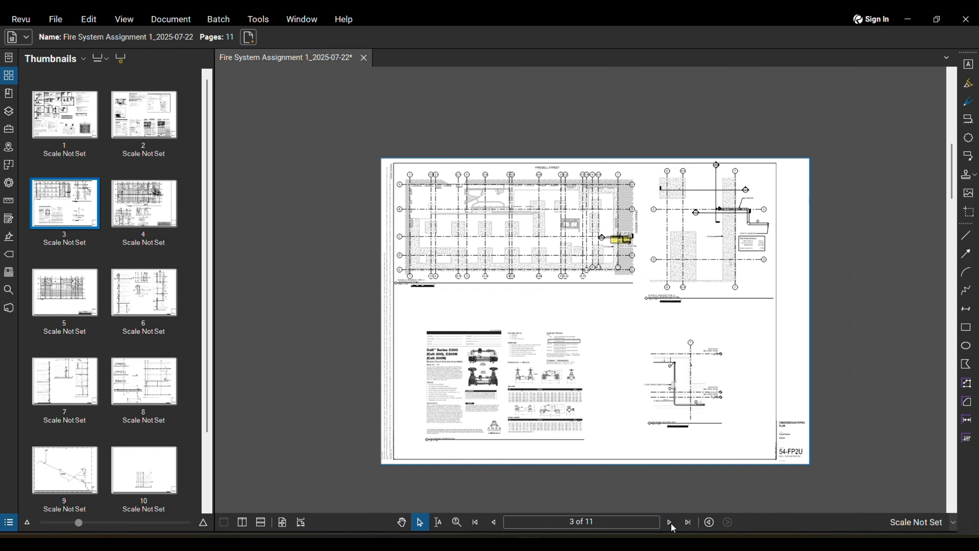
pyautogui.click(669, 521)
# Step: Zoom around the main pipe on page 4's level 01 fire piping plan
pyautogui.scroll(3, 650, 401)
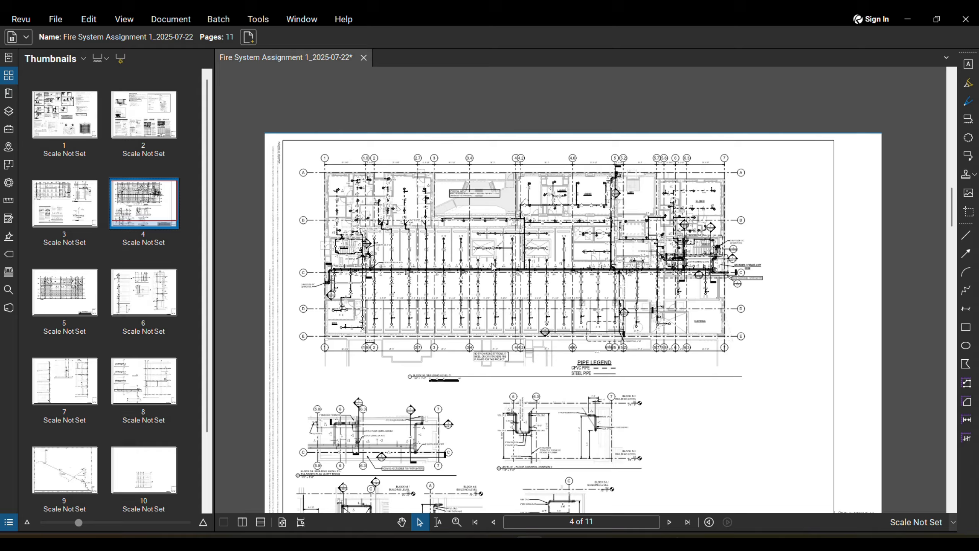
pyautogui.scroll(1, 489, 282)
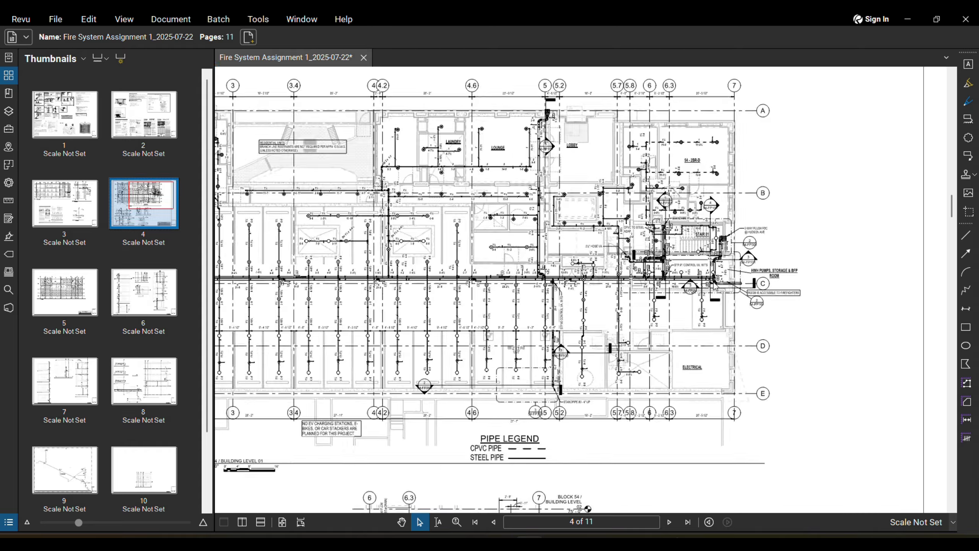
pyautogui.scroll(-2, 487, 285)
pyautogui.scroll(1, 605, 295)
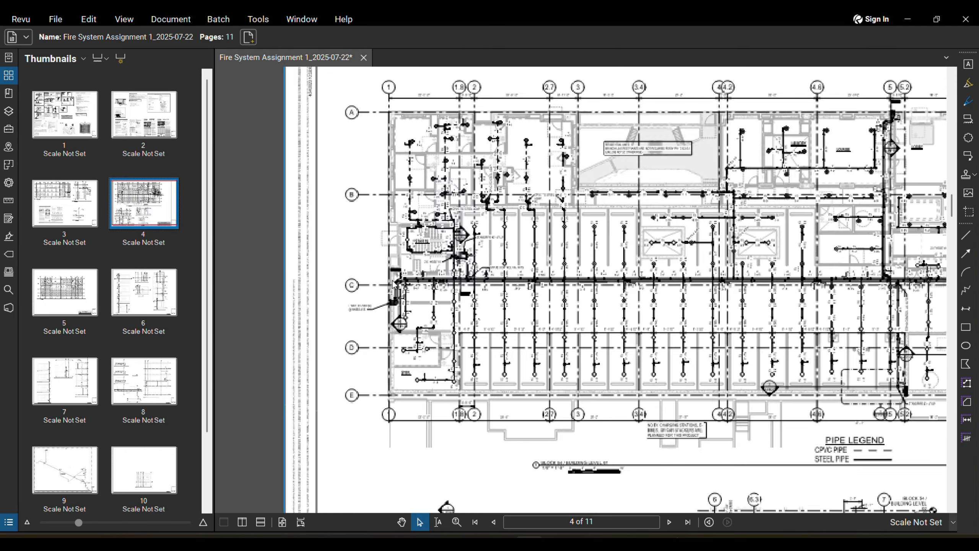
pyautogui.scroll(-1, 605, 296)
pyautogui.scroll(2, 605, 297)
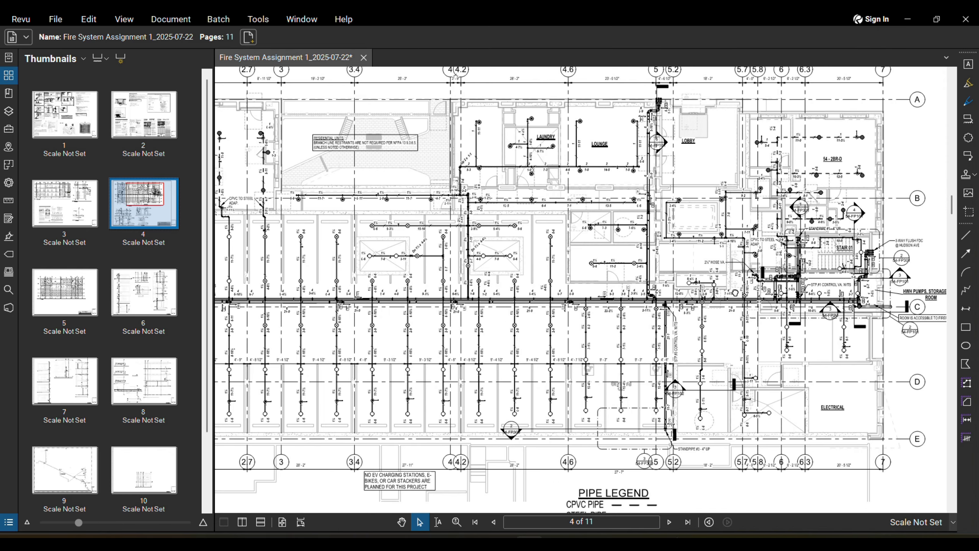
pyautogui.scroll(4, 605, 297)
pyautogui.scroll(2, 499, 302)
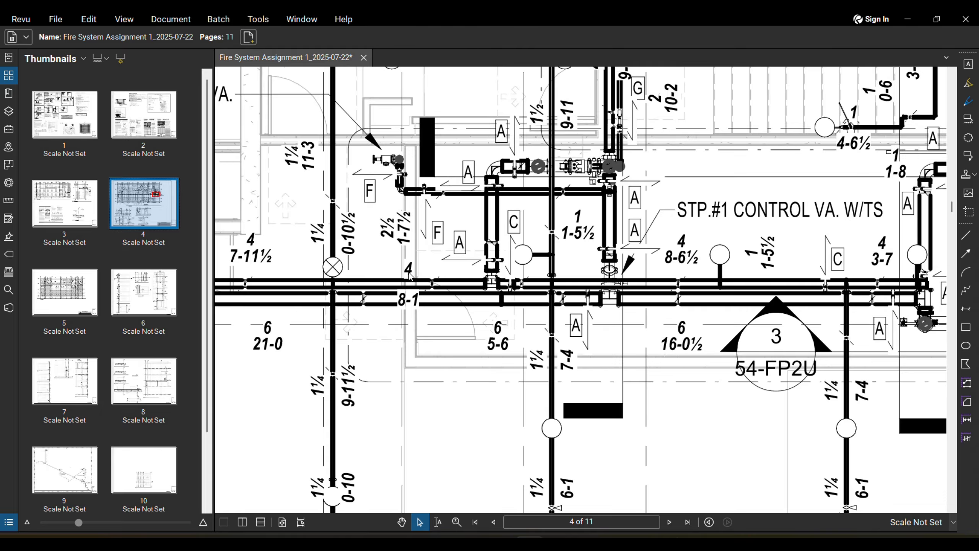
pyautogui.scroll(-2, 409, 272)
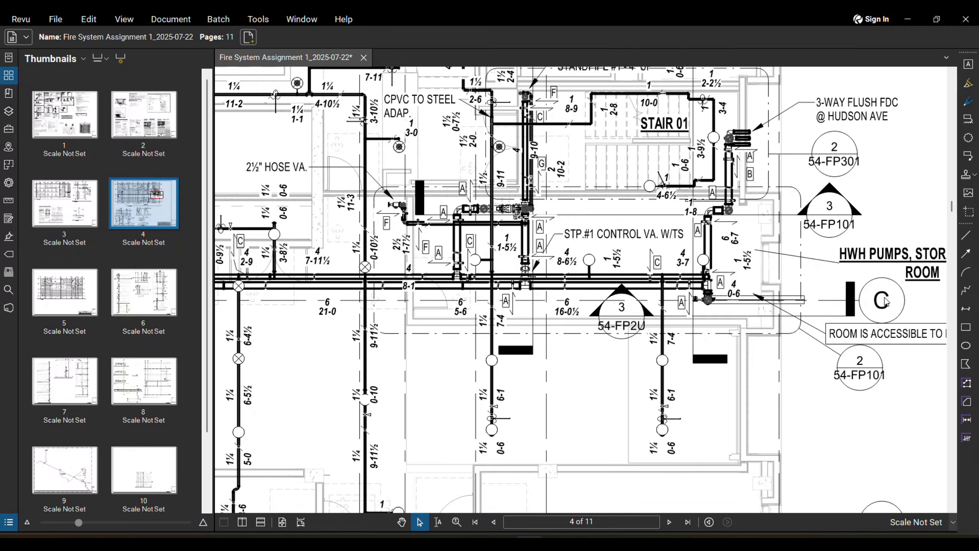
pyautogui.scroll(4, 708, 231)
pyautogui.scroll(-3, 705, 325)
pyautogui.scroll(-3, 705, 325)
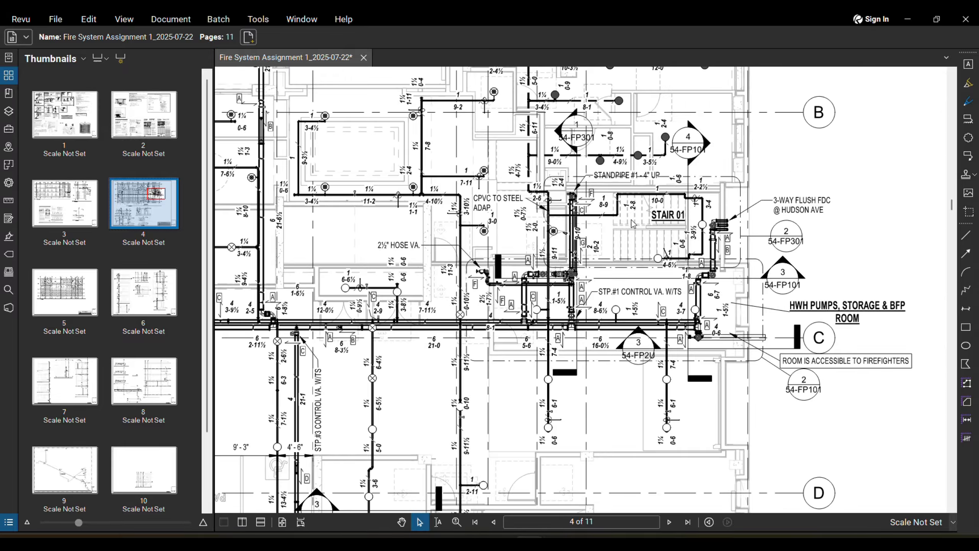
pyautogui.scroll(2, 678, 150)
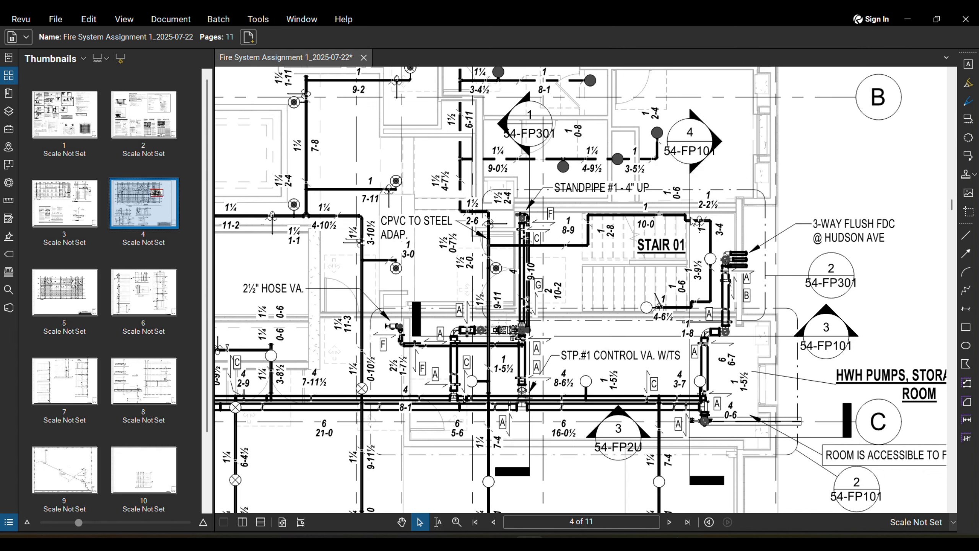
pyautogui.scroll(2, 690, 424)
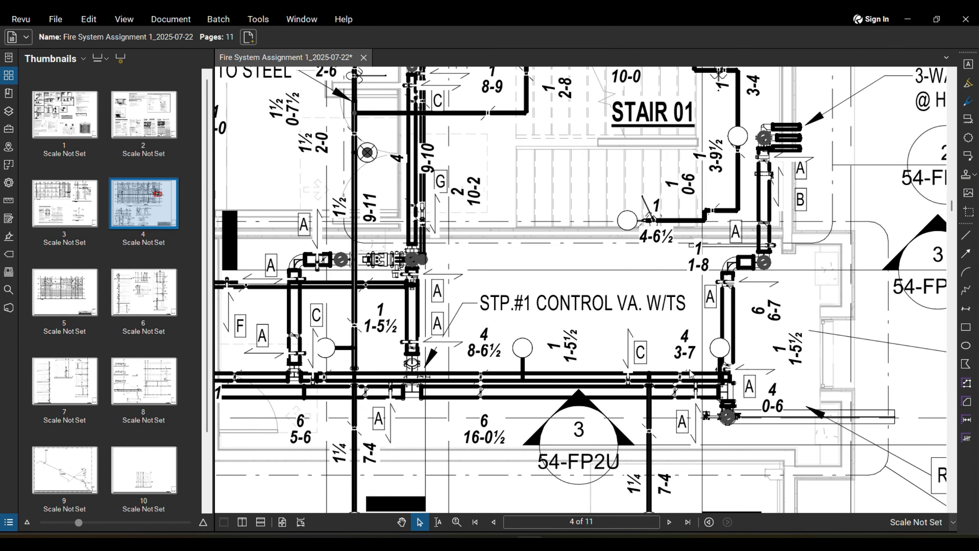
pyautogui.scroll(-2, 702, 403)
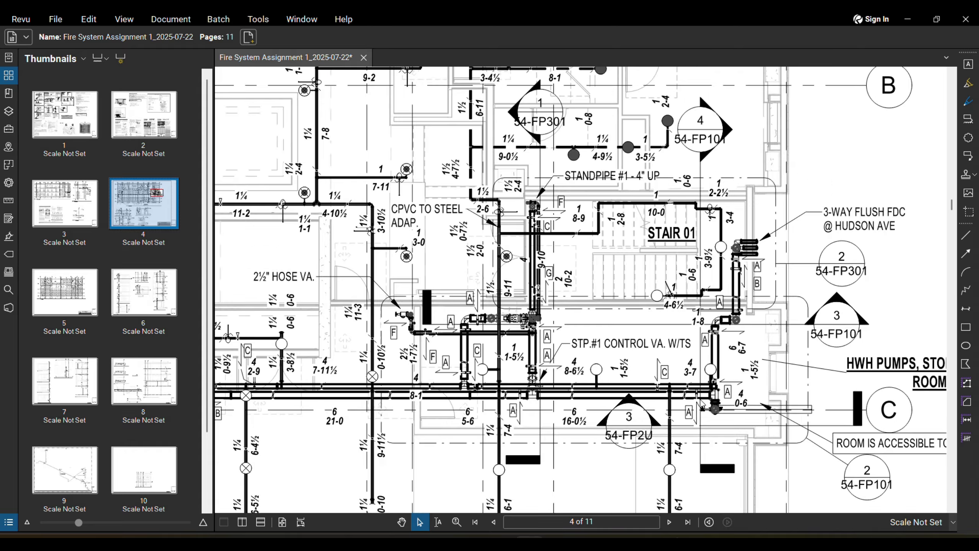
pyautogui.scroll(-5, 696, 134)
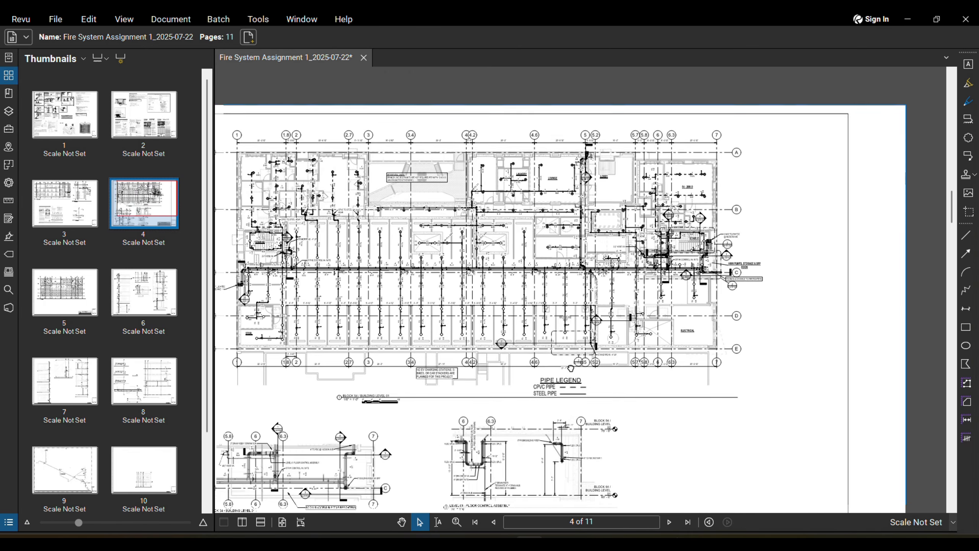
# Step: Pan past the lower details to the Stair 01 and HWH pumps room area
pyautogui.moveTo(570, 368); pyautogui.dragTo(688, 193, button='middle')
pyautogui.scroll(4, 688, 197)
pyautogui.scroll(-5, 648, 350)
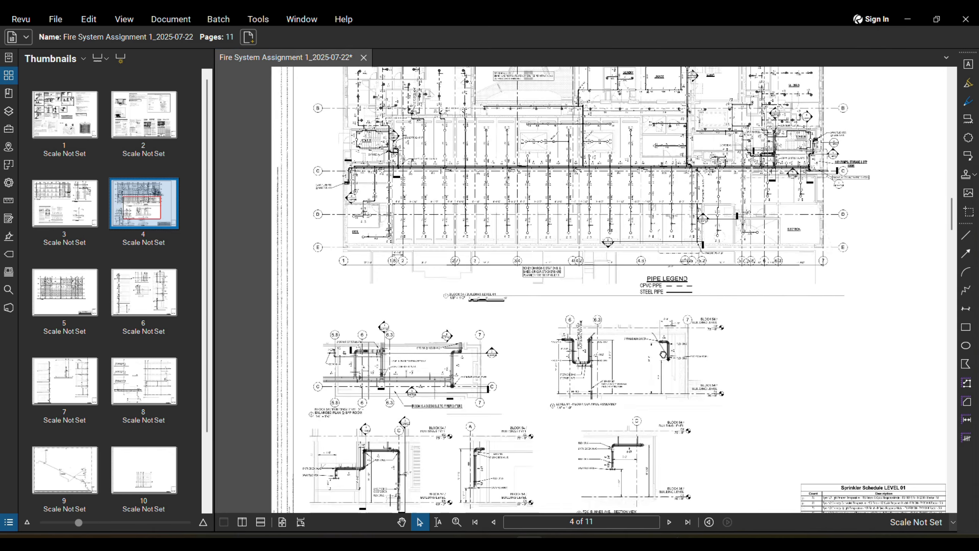
pyautogui.moveTo(647, 349); pyautogui.dragTo(677, 266, button='middle')
pyautogui.scroll(3, 521, 361)
pyautogui.scroll(3, 362, 382)
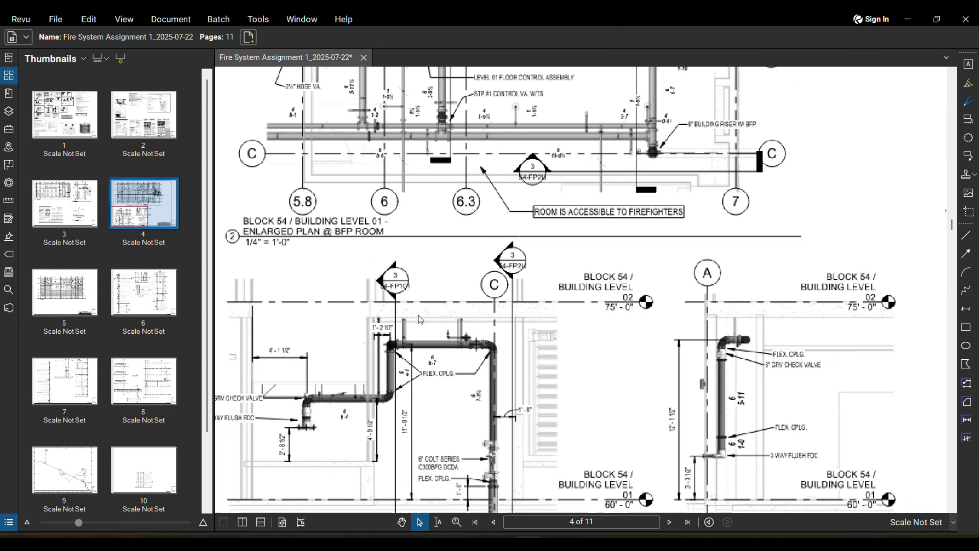
pyautogui.scroll(2, 471, 355)
pyautogui.scroll(-6, 471, 355)
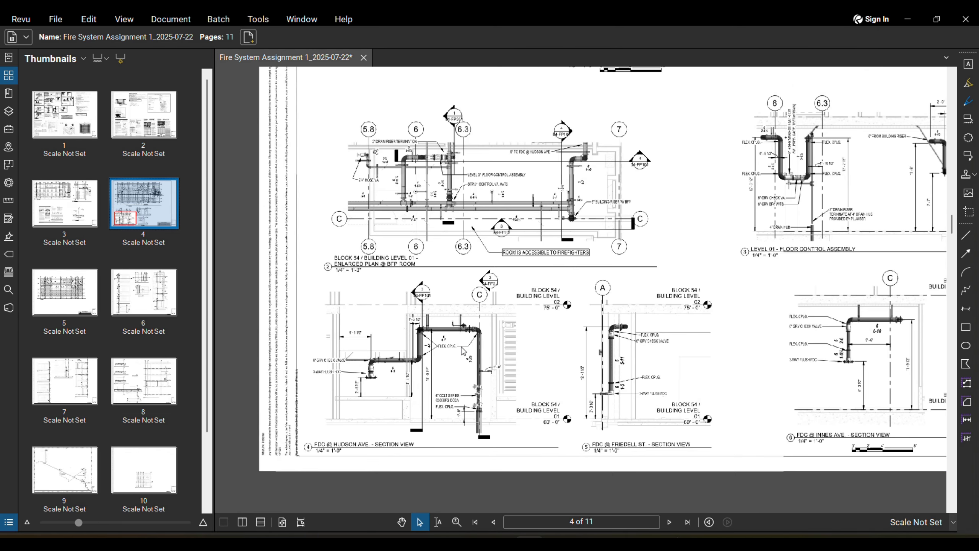
pyautogui.scroll(2, 444, 382)
pyautogui.scroll(-4, 439, 379)
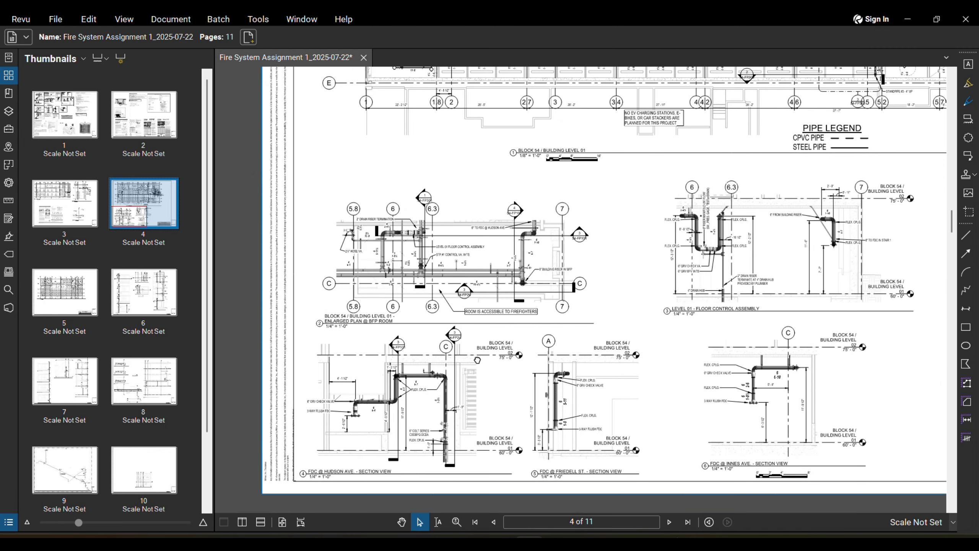
pyautogui.scroll(6, 738, 194)
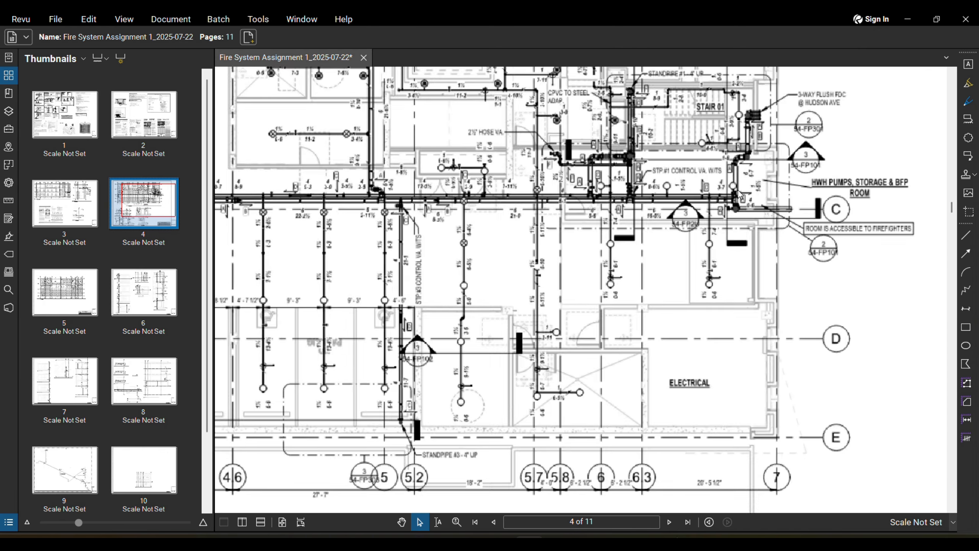
pyautogui.moveTo(737, 191); pyautogui.dragTo(715, 292, button='middle')
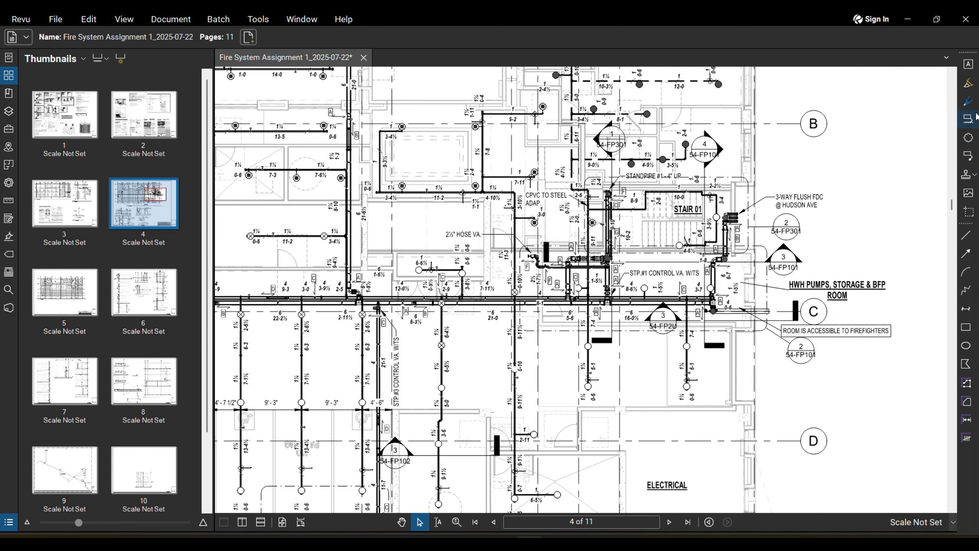
# Step: With the red pen, draw a right-pointing arrow beside the Stair 01 control valve
pyautogui.click(968, 102)
pyautogui.scroll(2, 700, 216)
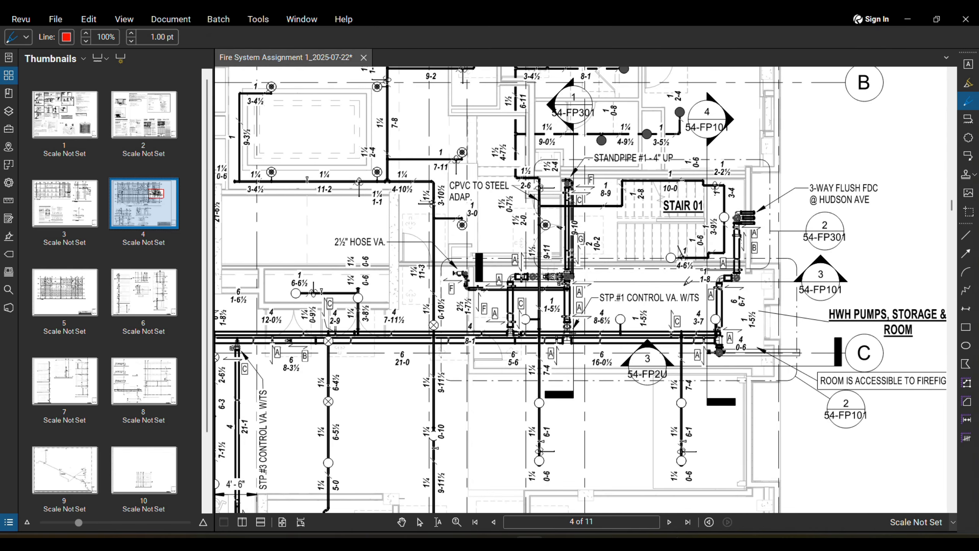
pyautogui.scroll(3, 686, 282)
pyautogui.moveTo(667, 284); pyautogui.dragTo(702, 285)
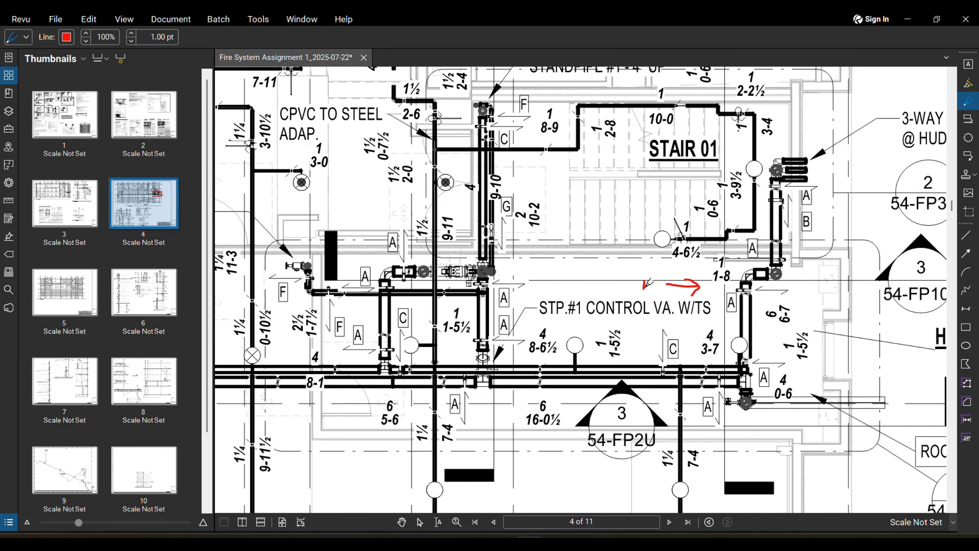
pyautogui.moveTo(646, 278); pyautogui.dragTo(648, 281)
# Step: Sketch red up and down arrows with L and R labels near the 54-FP301 and 54-FP101 bubbles
pyautogui.moveTo(755, 282); pyautogui.dragTo(696, 292, button='middle')
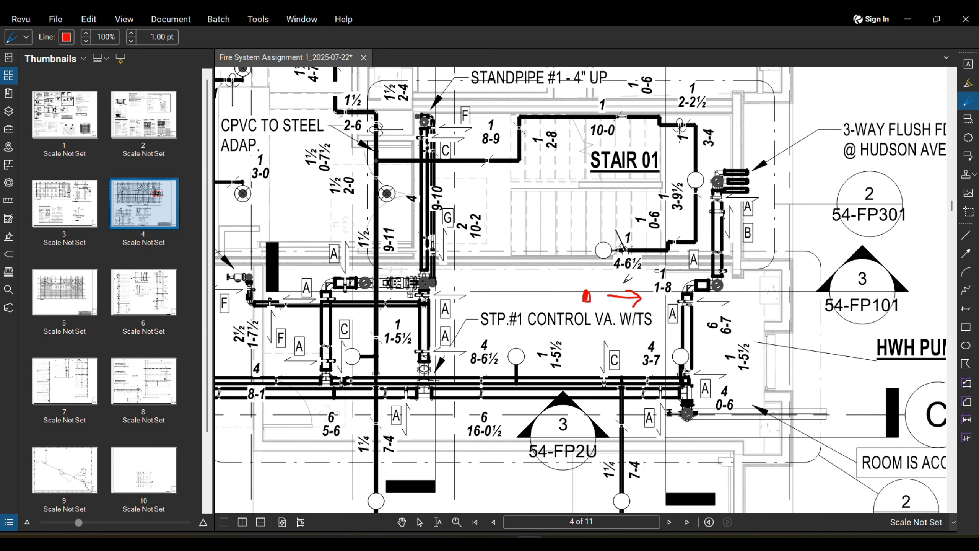
pyautogui.scroll(-1, 596, 352)
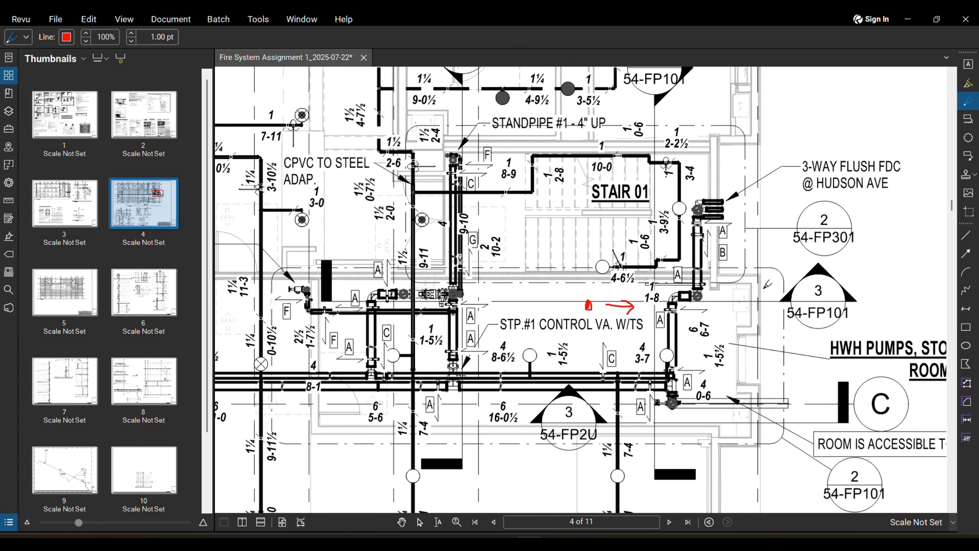
pyautogui.moveTo(767, 292)
pyautogui.mouseDown()
pyautogui.moveTo(766, 259)
pyautogui.moveTo(770, 267)
pyautogui.mouseUp()
pyautogui.moveTo(761, 234); pyautogui.dragTo(762, 245)
pyautogui.scroll(-2, 774, 242)
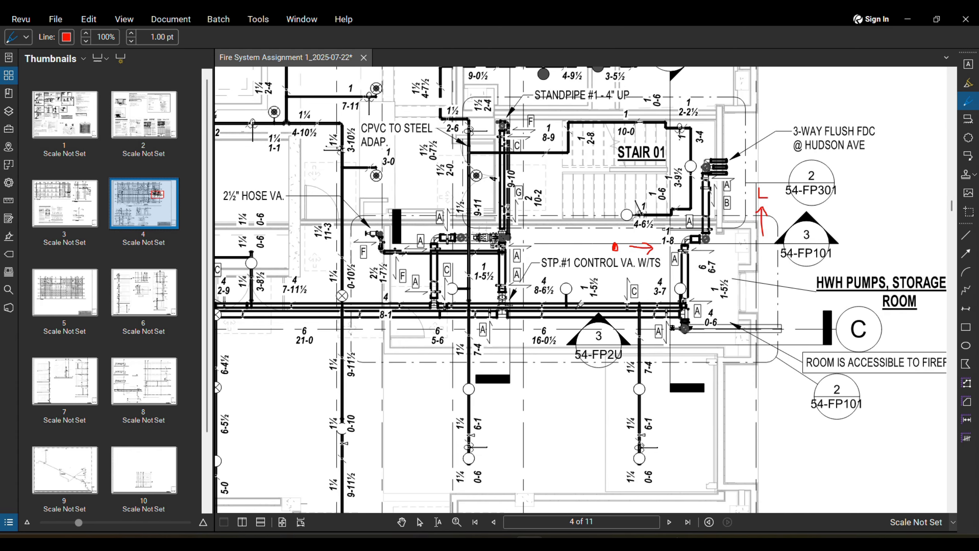
pyautogui.moveTo(772, 311); pyautogui.dragTo(790, 387)
# Step: Pan page 4 to bring the BFP room enlarged plan into view
pyautogui.scroll(-2, 790, 332)
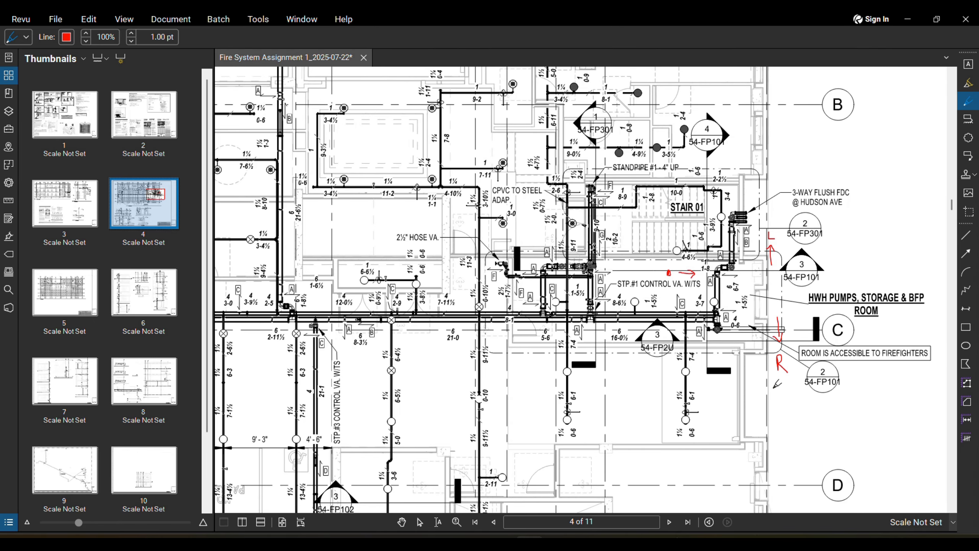
pyautogui.scroll(-6, 699, 338)
pyautogui.moveTo(498, 459)
pyautogui.mouseDown(button='middle')
pyautogui.moveTo(566, 411)
pyautogui.moveTo(686, 271)
pyautogui.mouseUp(button='middle')
pyautogui.scroll(3, 406, 427)
pyautogui.moveTo(406, 428)
pyautogui.mouseDown(button='middle')
pyautogui.moveTo(350, 452)
pyautogui.moveTo(465, 301)
pyautogui.mouseUp(button='middle')
# Step: Zoom and pan around page 4 to check the riser section, control valve and HWH pump room
pyautogui.scroll(2, 463, 399)
pyautogui.moveTo(464, 403); pyautogui.dragTo(507, 361, button='middle')
pyautogui.scroll(3, 507, 361)
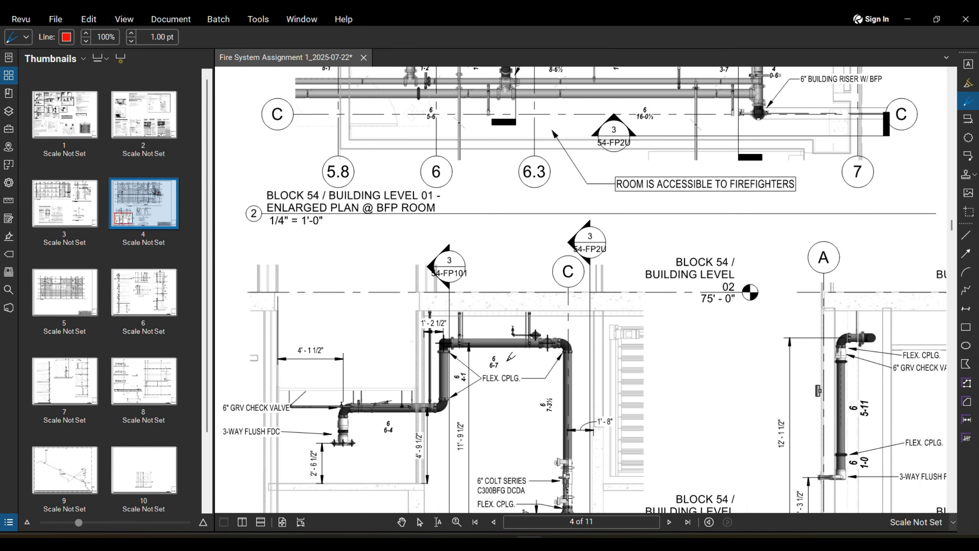
pyautogui.scroll(-3, 555, 357)
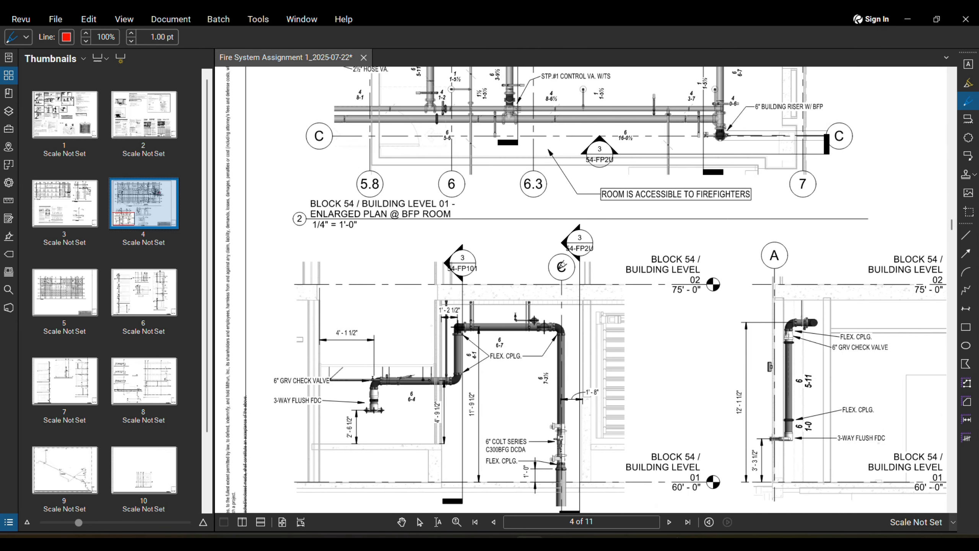
pyautogui.scroll(-2, 561, 264)
pyautogui.scroll(3, 559, 270)
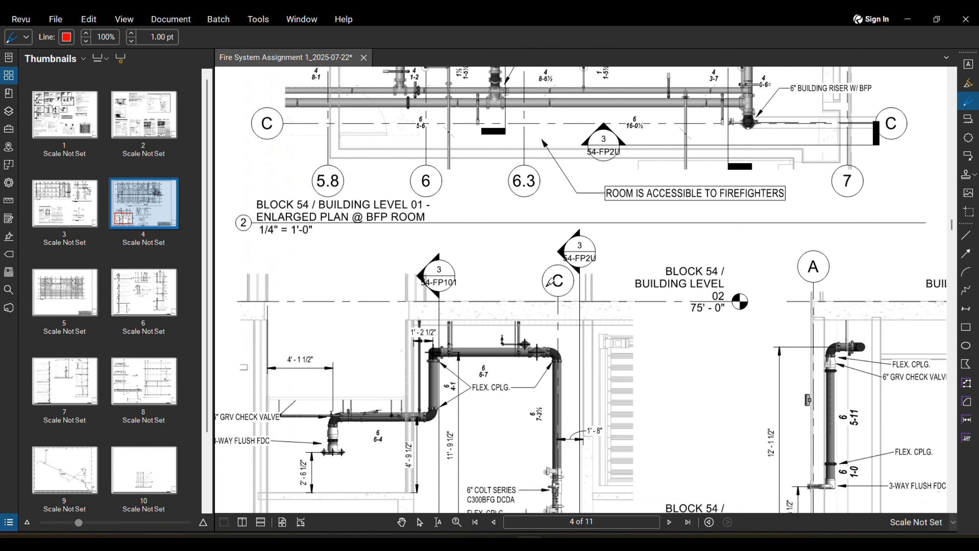
pyautogui.scroll(-5, 549, 283)
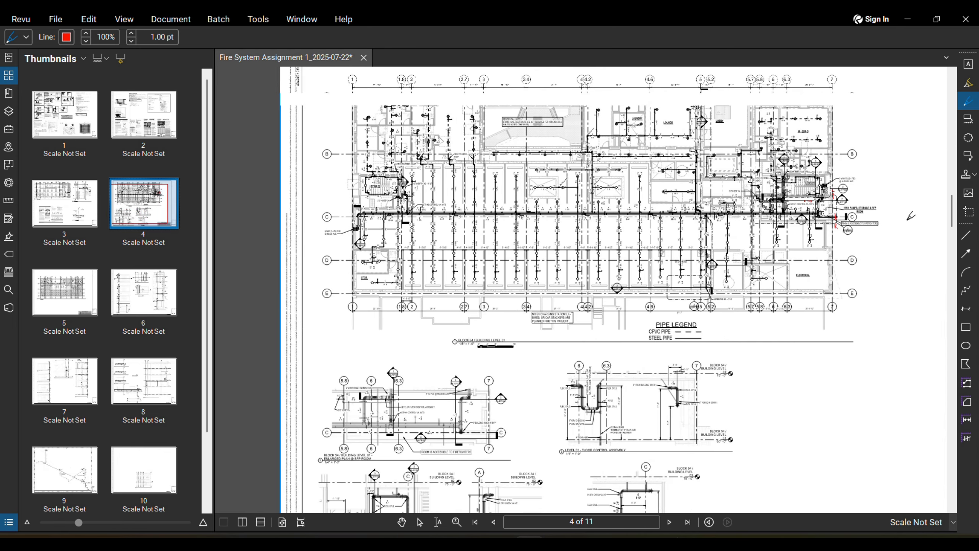
pyautogui.scroll(6, 911, 216)
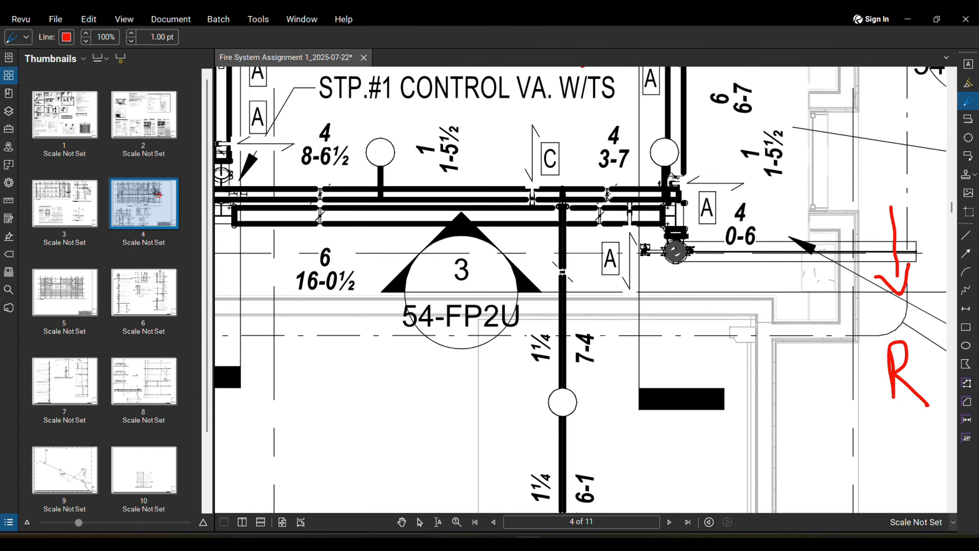
pyautogui.moveTo(605, 160); pyautogui.dragTo(605, 168, button='middle')
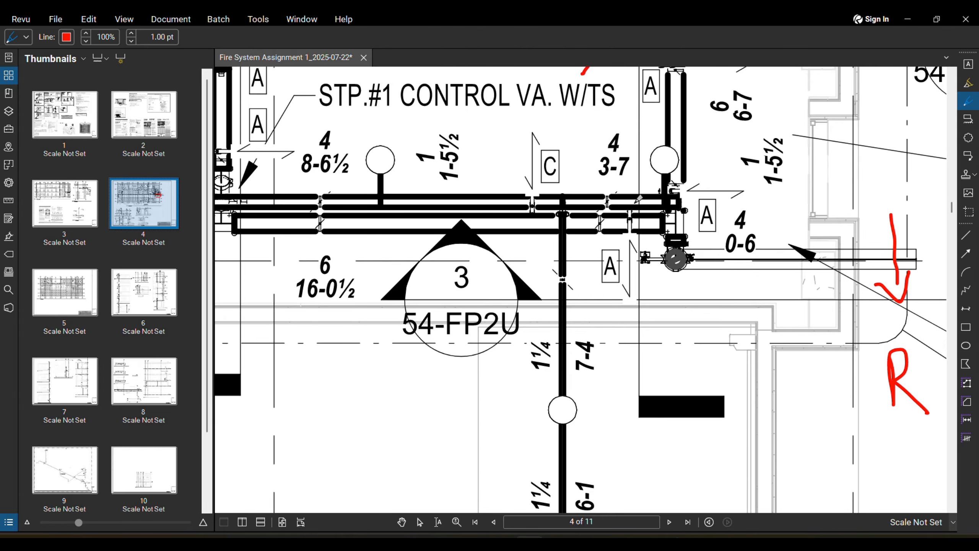
pyautogui.scroll(-2, 648, 210)
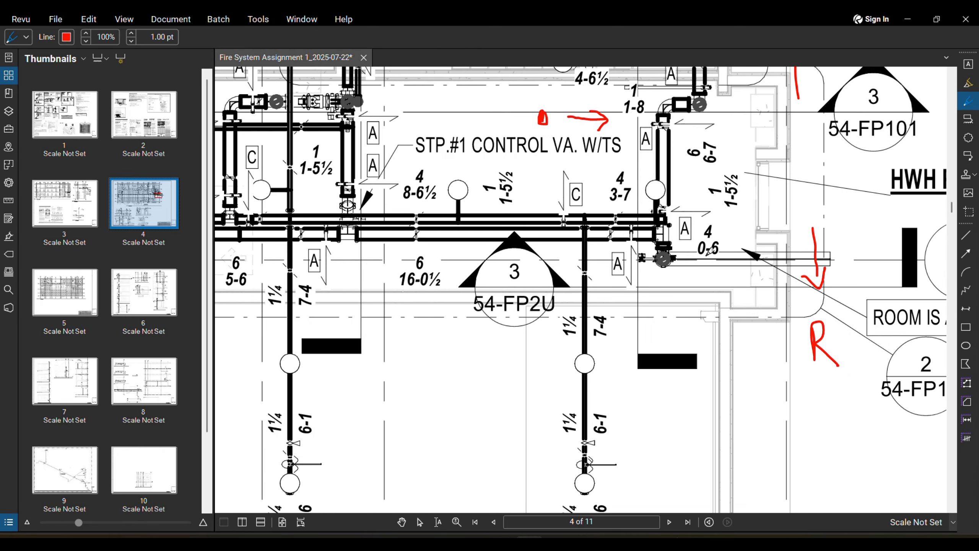
pyautogui.moveTo(696, 254); pyautogui.dragTo(677, 256, button='middle')
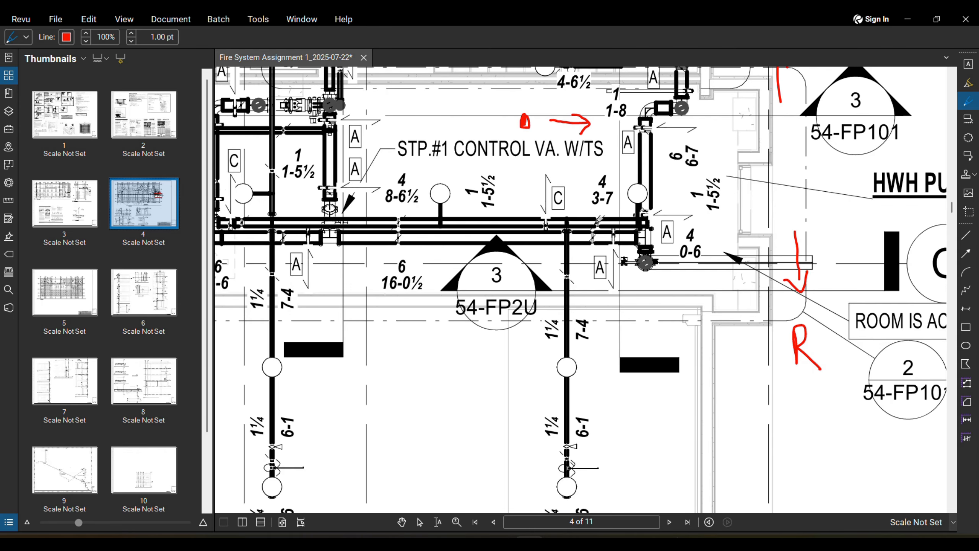
# Step: Pan across the sheet past the HWH pumps room and zoom in on the BFP room valves
pyautogui.scroll(-10, 550, 310)
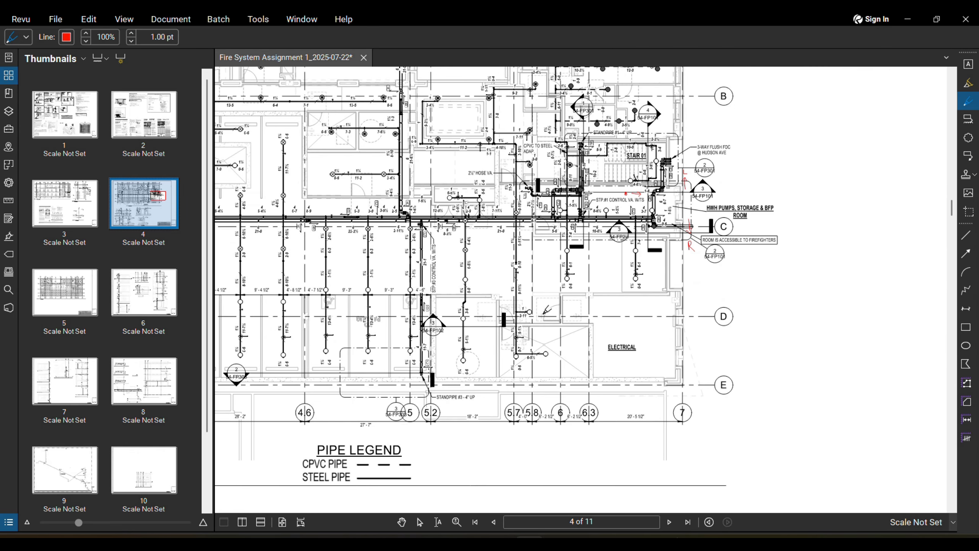
pyautogui.scroll(5, 550, 310)
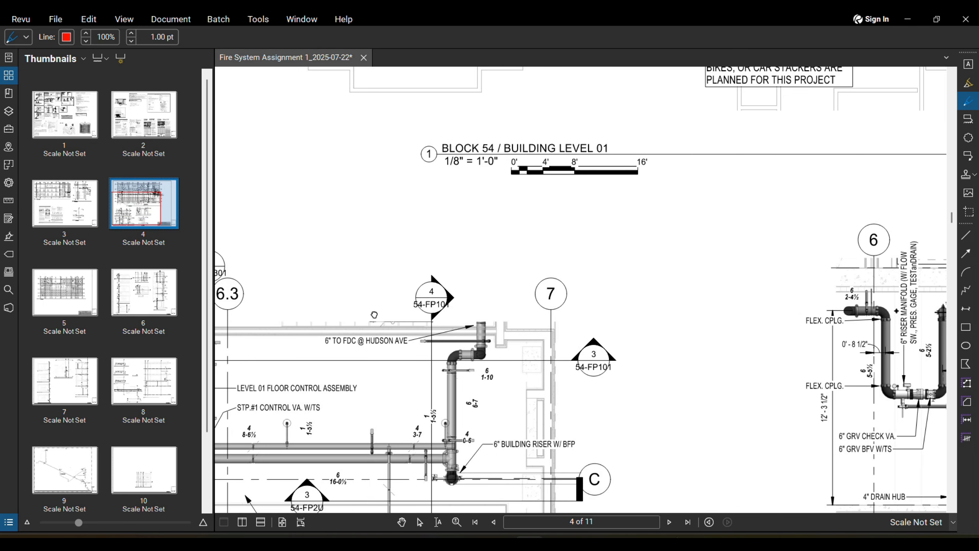
pyautogui.scroll(-5, 497, 287)
pyautogui.scroll(2, 497, 288)
pyautogui.scroll(4, 490, 463)
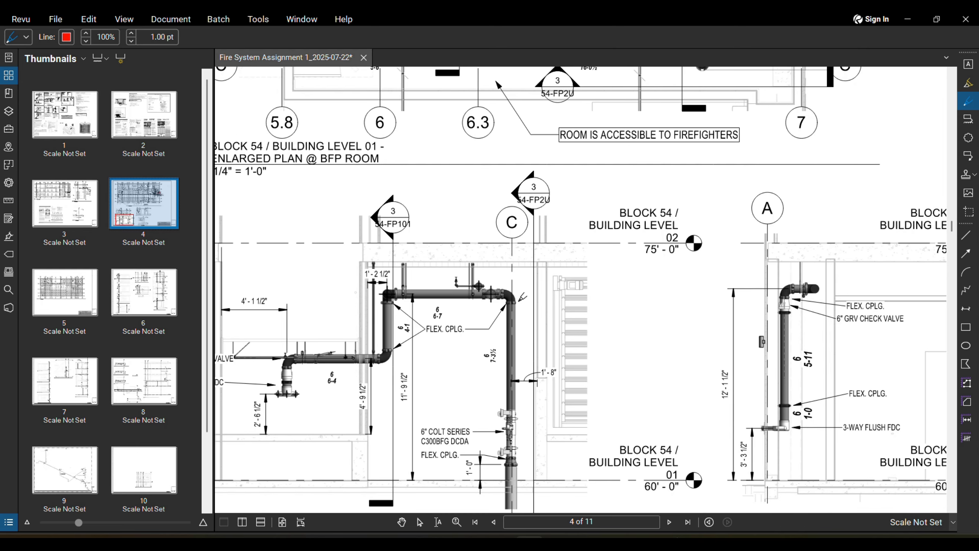
pyautogui.moveTo(517, 296)
pyautogui.mouseDown(button='middle')
pyautogui.moveTo(498, 305)
pyautogui.moveTo(499, 319)
pyautogui.mouseUp(button='middle')
pyautogui.scroll(-5, 500, 319)
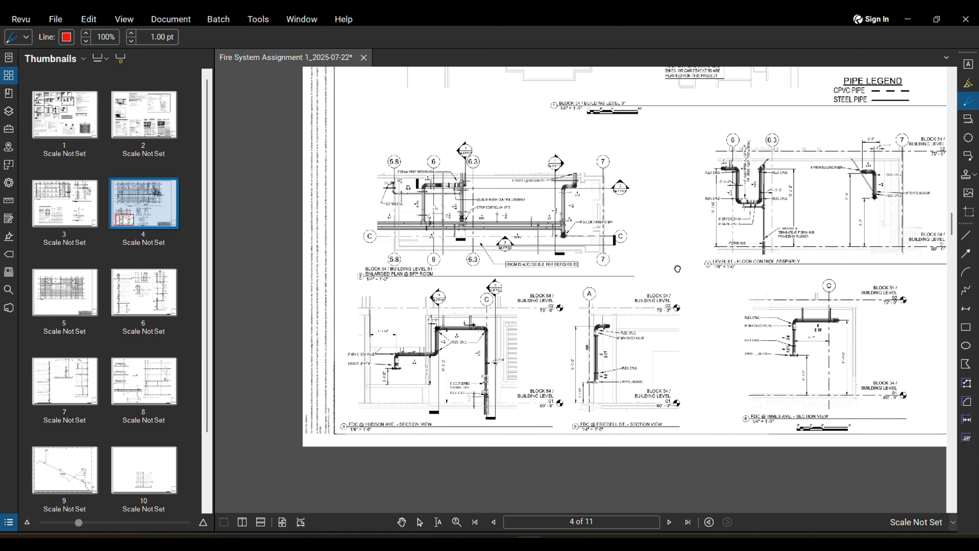
pyautogui.moveTo(677, 267); pyautogui.dragTo(543, 336, button='middle')
pyautogui.scroll(-2, 543, 336)
pyautogui.moveTo(738, 145); pyautogui.dragTo(669, 244, button='middle')
pyautogui.scroll(3, 669, 244)
pyautogui.scroll(5, 699, 214)
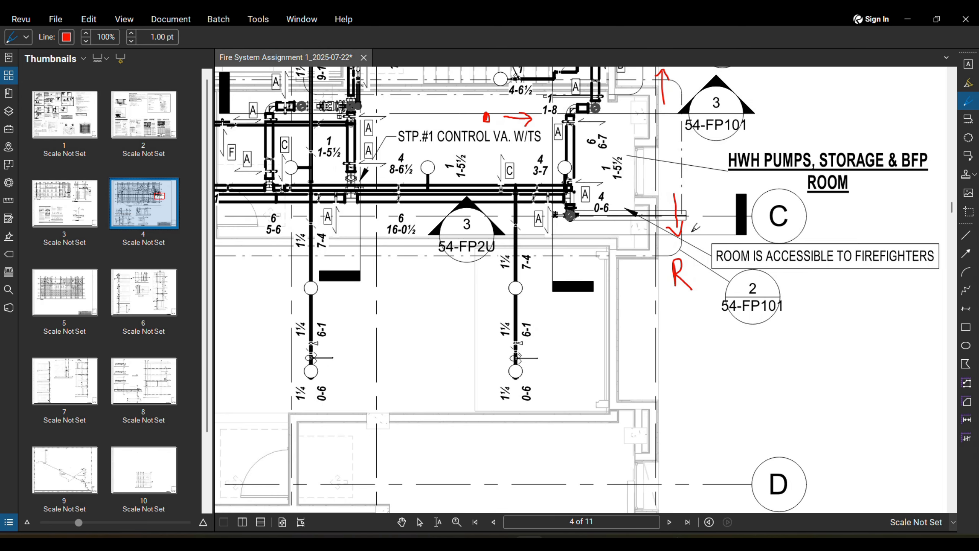
pyautogui.moveTo(699, 214); pyautogui.dragTo(742, 251, button='middle')
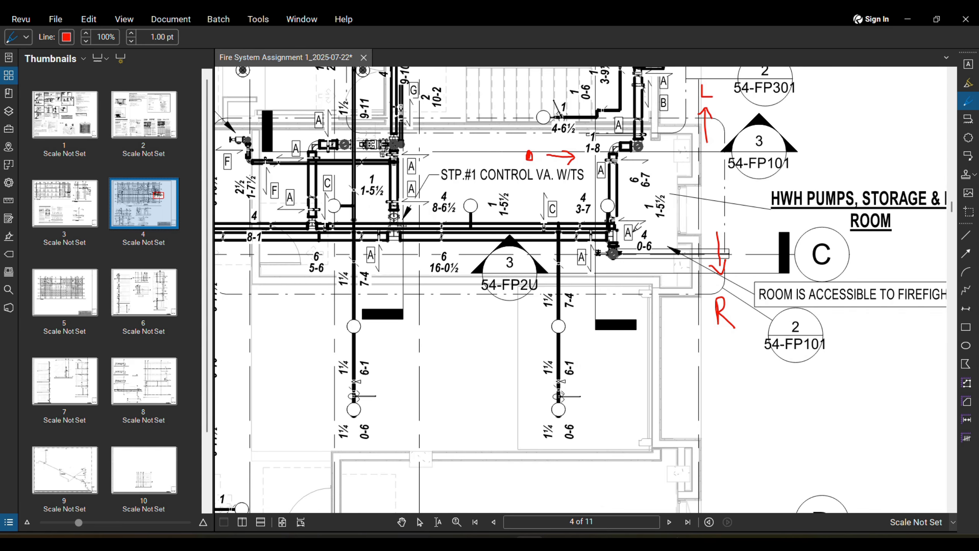
pyautogui.scroll(-5, 707, 205)
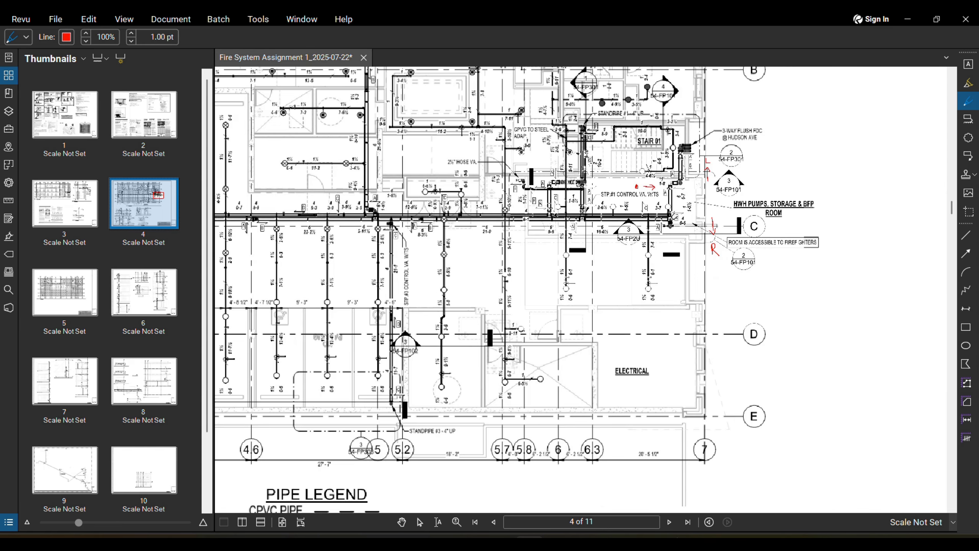
pyautogui.scroll(-3, 743, 84)
pyautogui.scroll(-3, 850, 72)
pyautogui.scroll(4, 446, 319)
pyautogui.scroll(5, 396, 363)
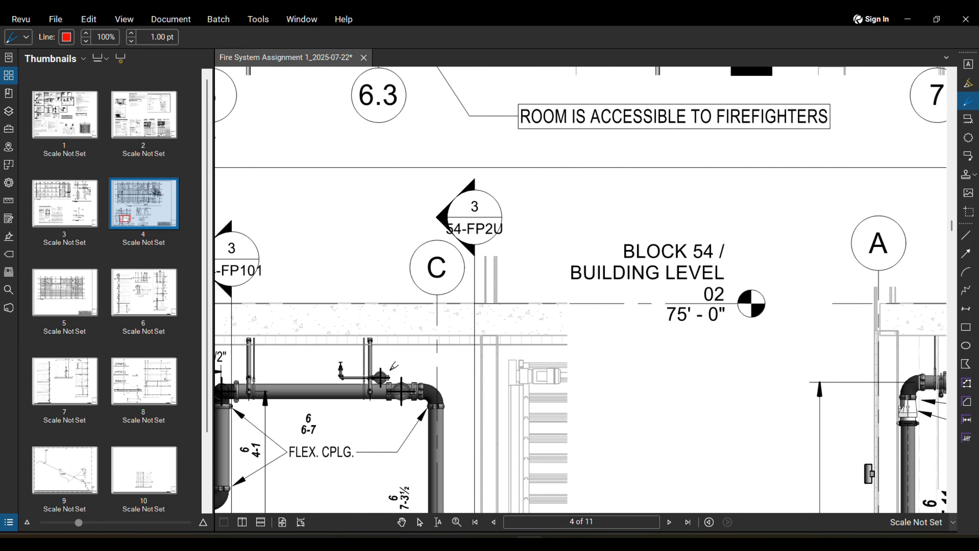
pyautogui.scroll(2, 409, 364)
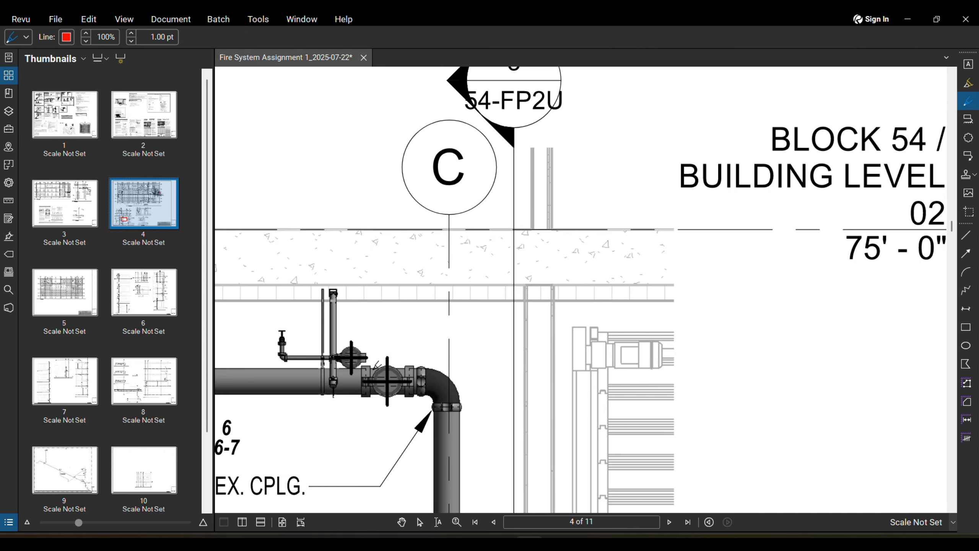
# Step: Circle the two valves on the pipe near grid C in red
pyautogui.moveTo(391, 401)
pyautogui.mouseDown()
pyautogui.moveTo(409, 400)
pyautogui.moveTo(365, 346)
pyautogui.mouseUp()
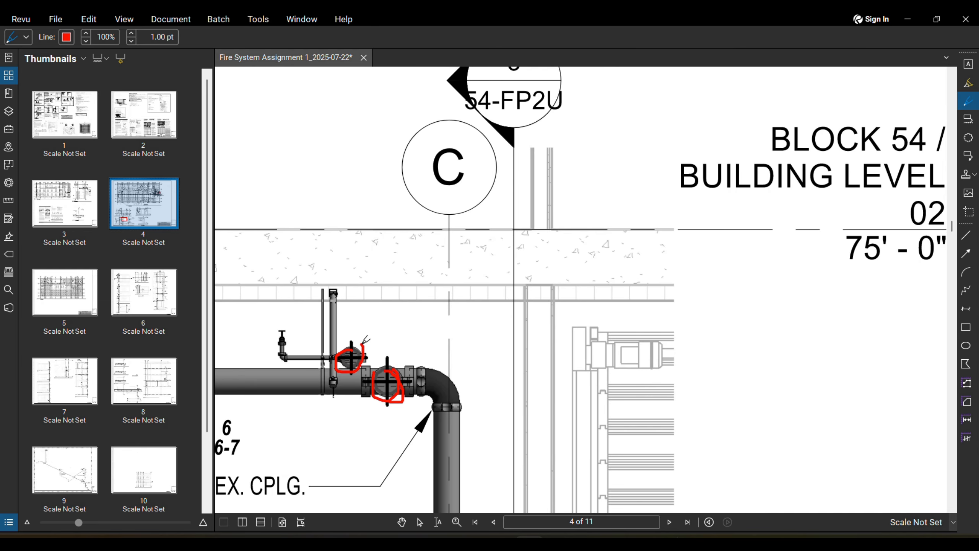
pyautogui.scroll(-5, 391, 357)
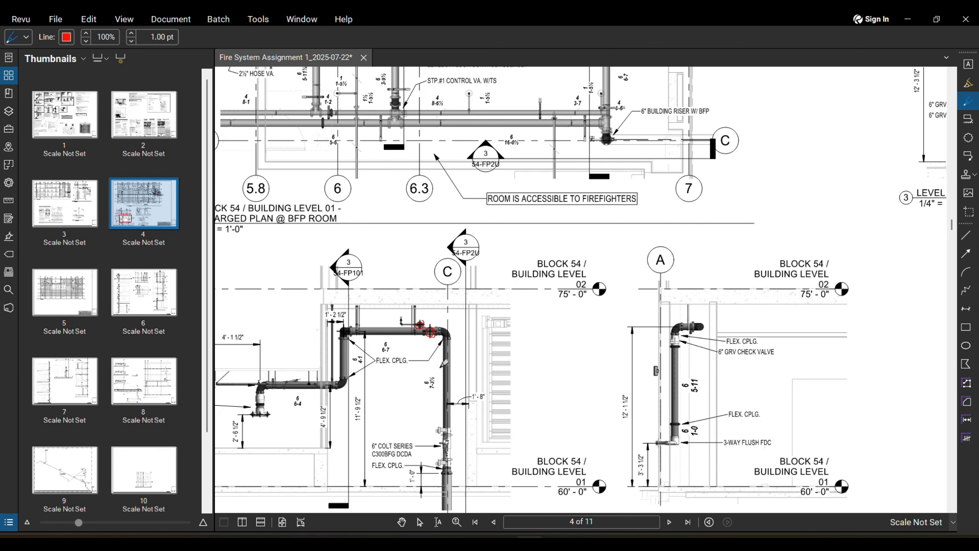
pyautogui.scroll(-2, 436, 353)
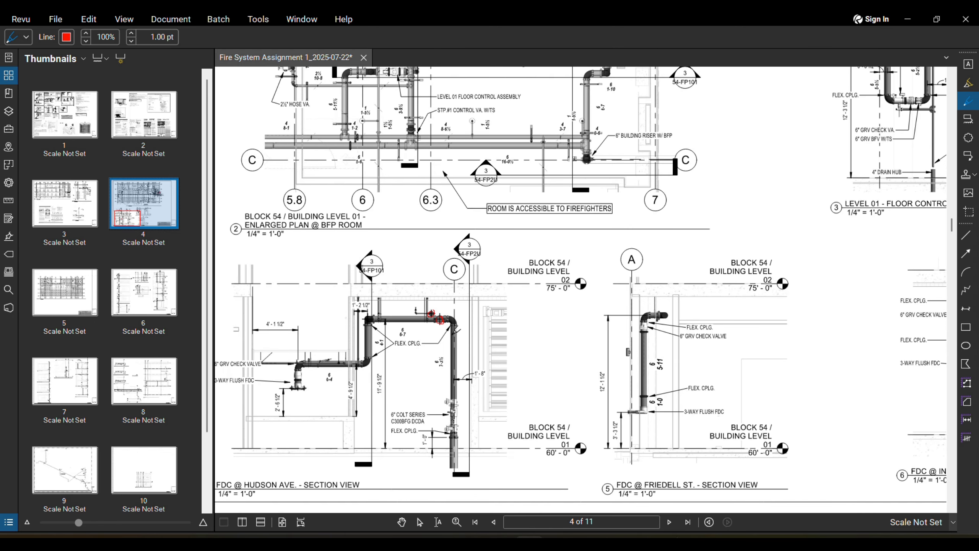
pyautogui.moveTo(466, 429); pyautogui.dragTo(461, 392, button='middle')
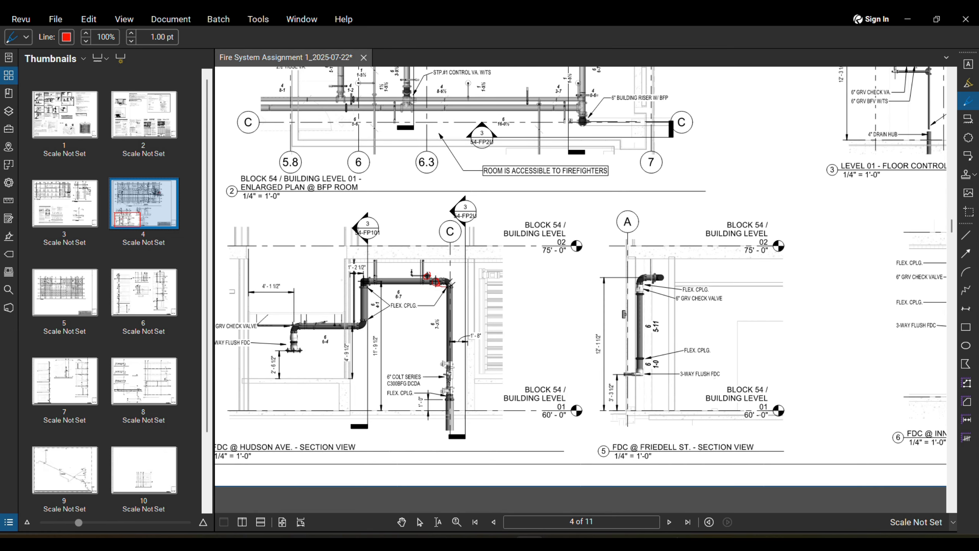
# Step: Trace the riser down in red and loop around the 6" Colt Series DCDA valve
pyautogui.moveTo(450, 298); pyautogui.dragTo(447, 402)
pyautogui.scroll(3, 447, 389)
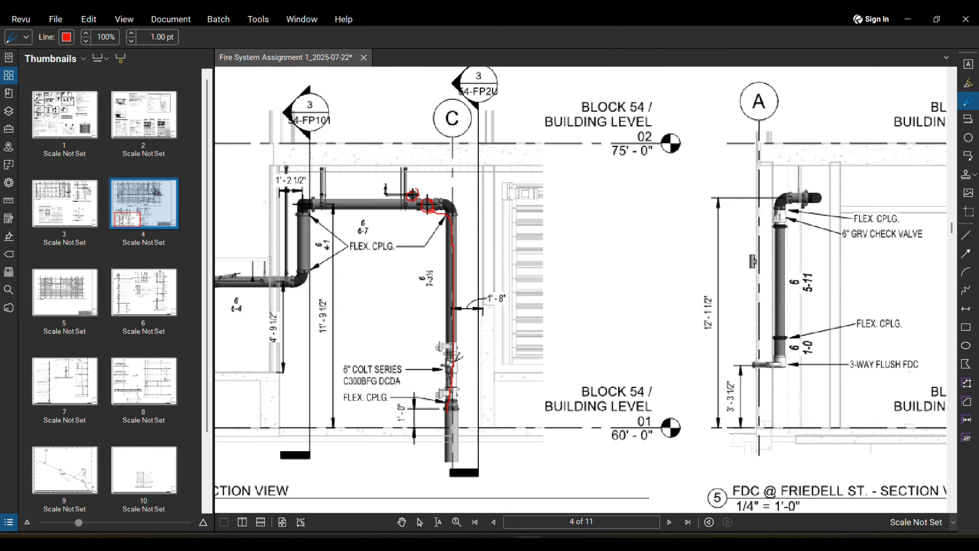
pyautogui.scroll(-1, 433, 349)
pyautogui.moveTo(434, 349); pyautogui.dragTo(430, 358, button='middle')
pyautogui.moveTo(436, 346)
pyautogui.mouseDown()
pyautogui.moveTo(447, 419)
pyautogui.moveTo(455, 360)
pyautogui.mouseUp()
pyautogui.scroll(-5, 455, 360)
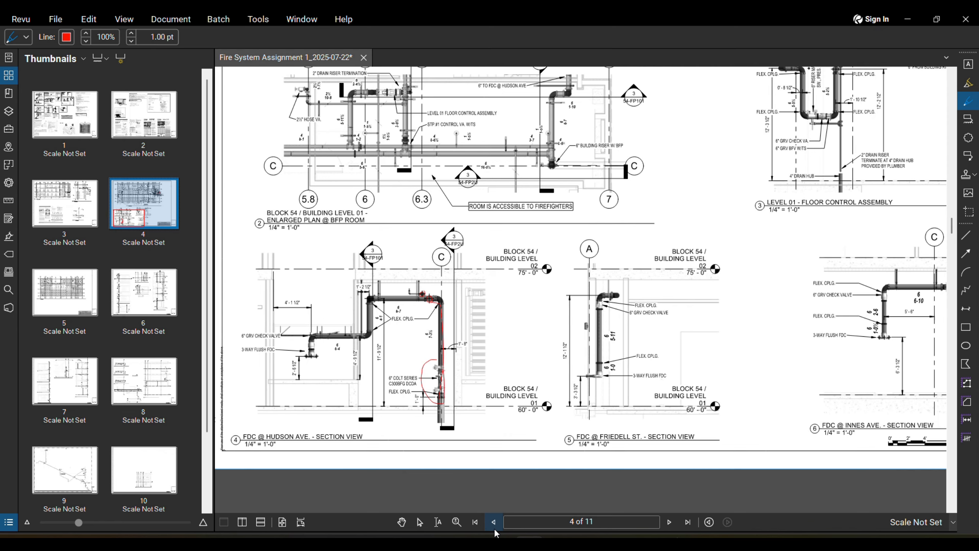
pyautogui.click(493, 525)
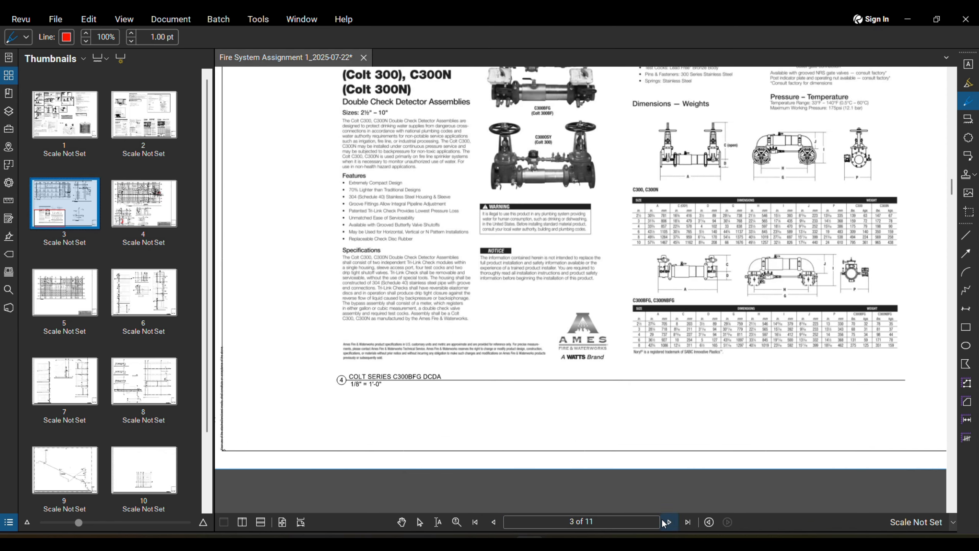
# Step: On page 3, circle the DCDA valve on the riser detail and trace the riser upward in red
pyautogui.scroll(-3, 519, 419)
pyautogui.scroll(6, 689, 414)
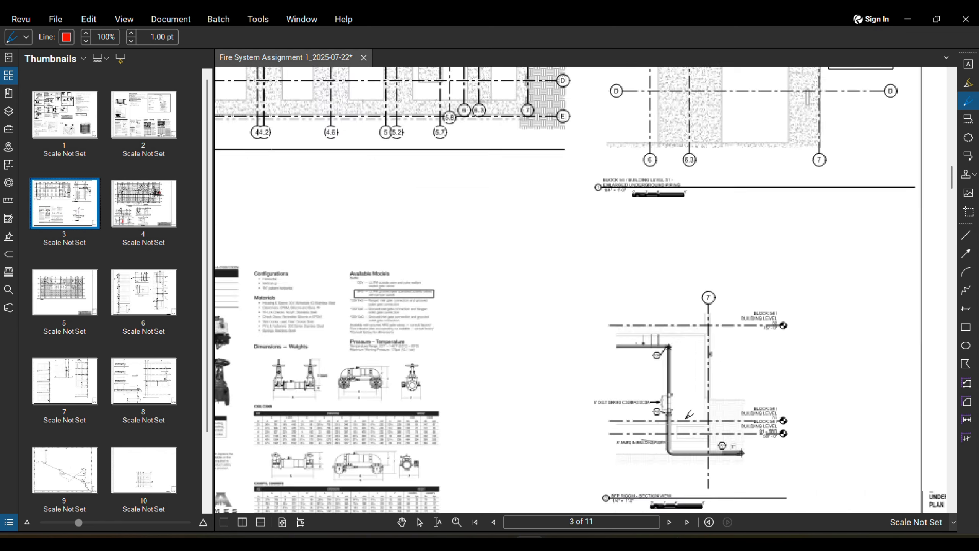
pyautogui.scroll(3, 688, 414)
pyautogui.moveTo(674, 374)
pyautogui.mouseDown()
pyautogui.moveTo(626, 403)
pyautogui.moveTo(681, 379)
pyautogui.mouseUp()
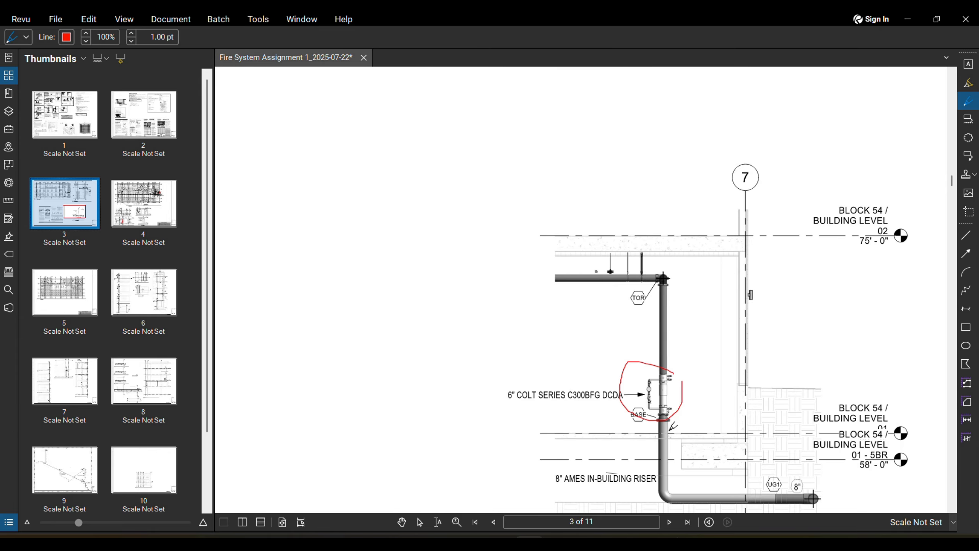
pyautogui.moveTo(662, 416); pyautogui.dragTo(662, 310)
pyautogui.scroll(-2, 504, 477)
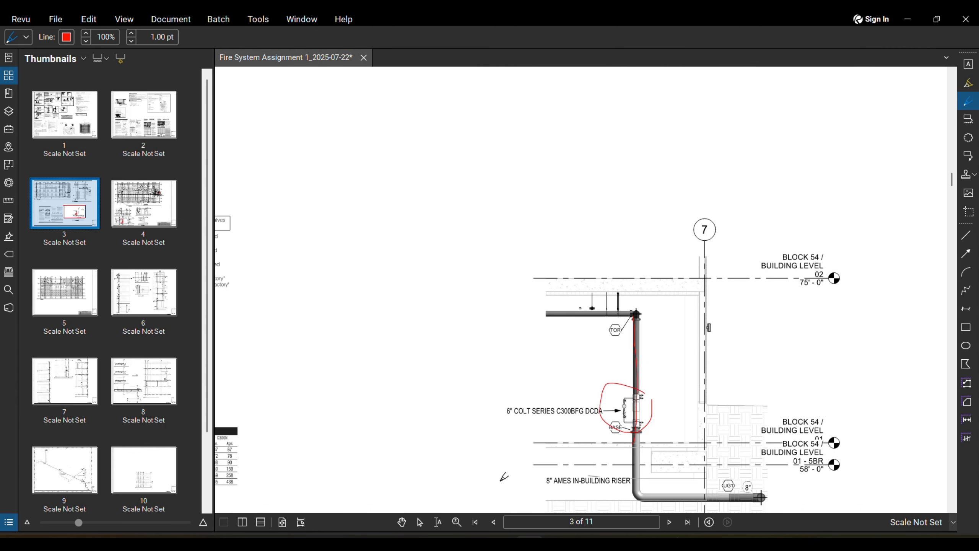
pyautogui.click(669, 521)
# Step: Back on page 4, circle the 11'-9 1/2" riser dimension in the FDC @ Hudson Ave. section in red
pyautogui.scroll(-2, 403, 399)
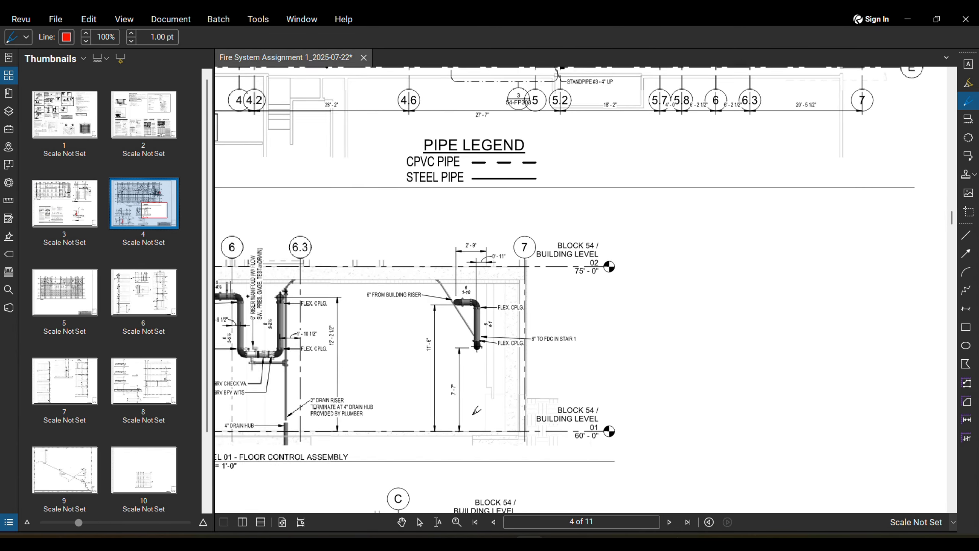
pyautogui.scroll(-1, 541, 383)
pyautogui.scroll(-1, 539, 383)
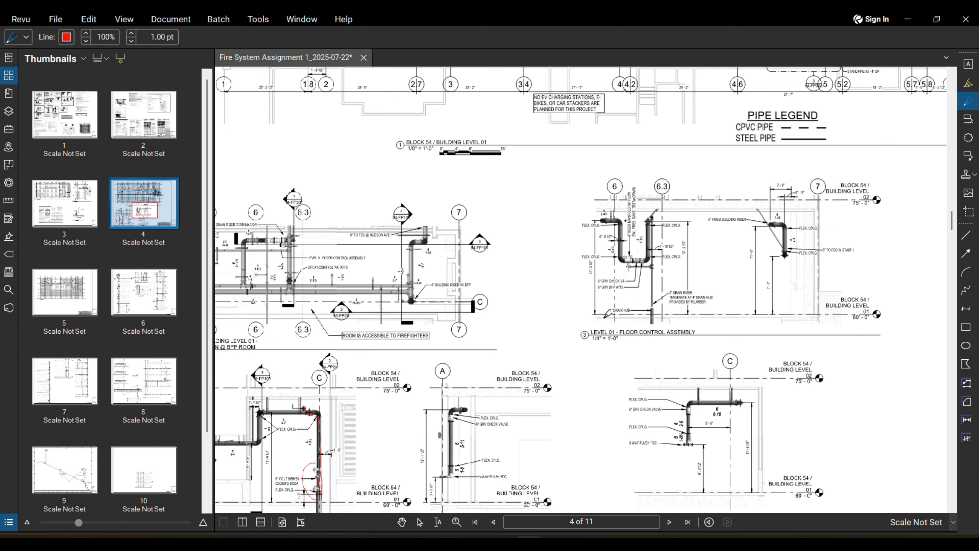
pyautogui.scroll(5, 447, 339)
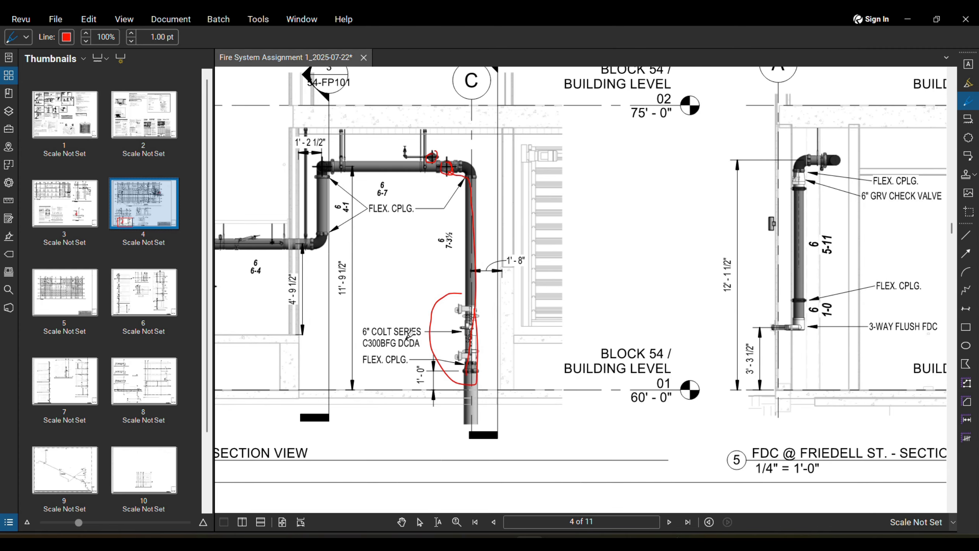
pyautogui.scroll(-1, 410, 337)
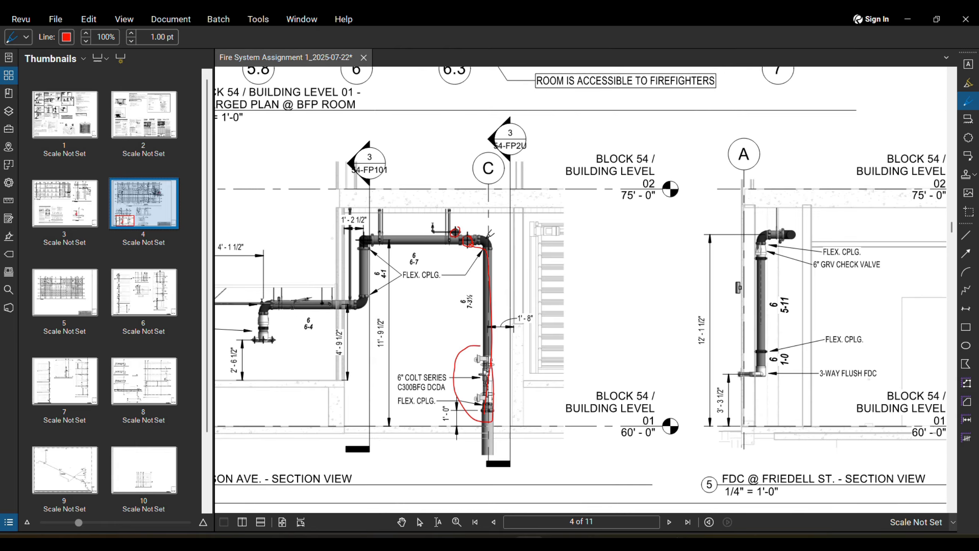
pyautogui.scroll(3, 420, 233)
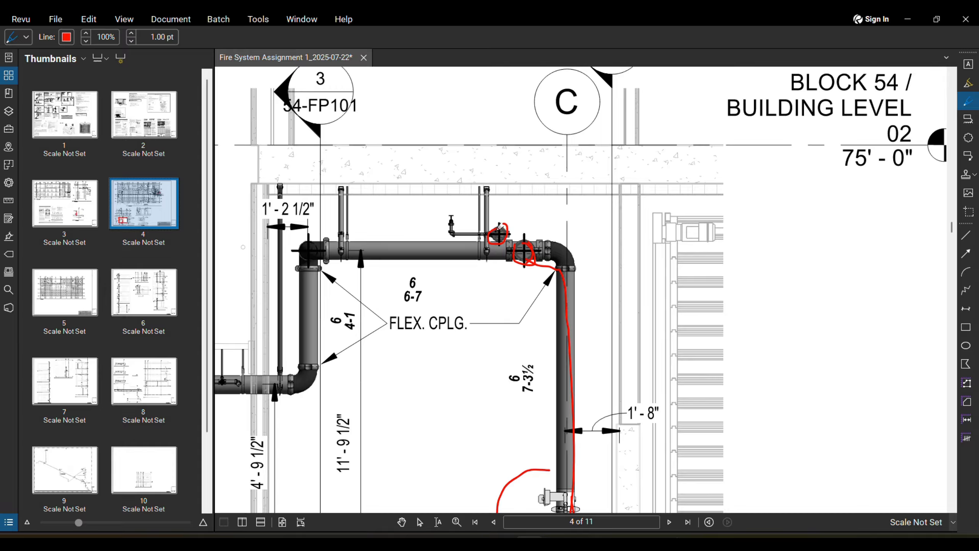
pyautogui.scroll(-3, 513, 232)
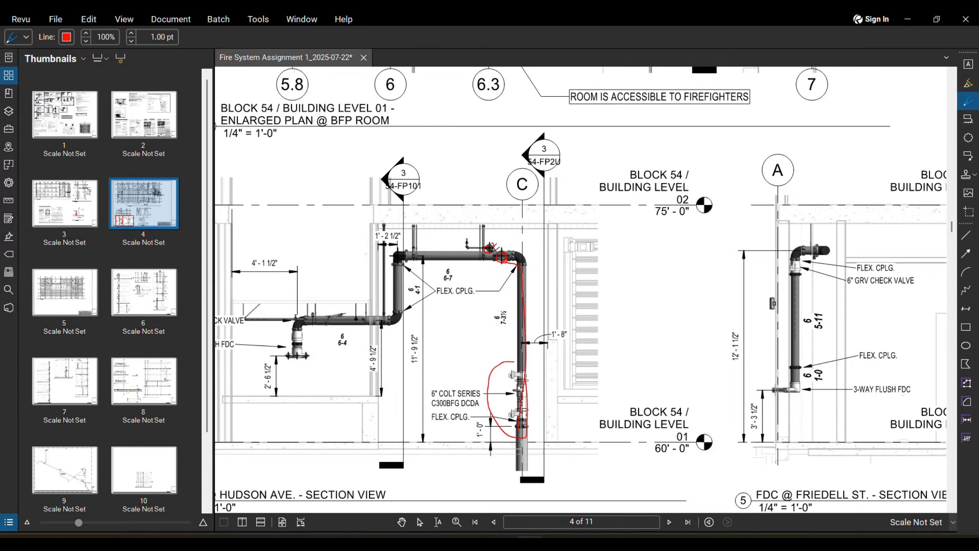
pyautogui.scroll(-1, 496, 284)
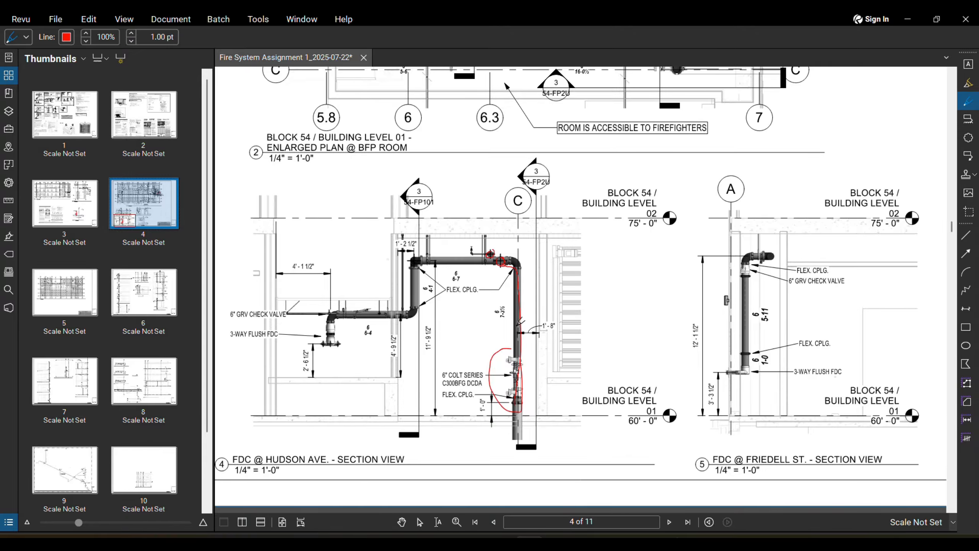
pyautogui.scroll(1, 465, 350)
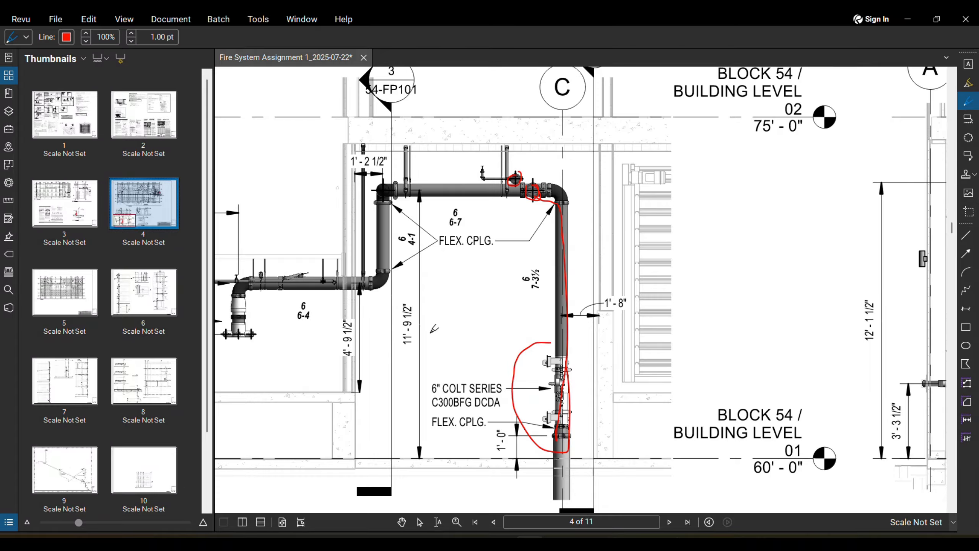
pyautogui.scroll(1, 459, 351)
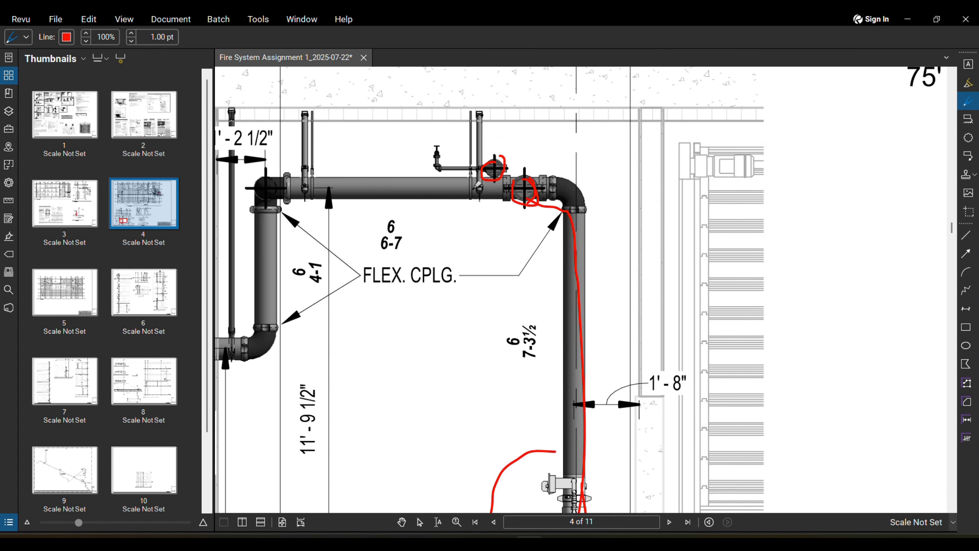
pyautogui.scroll(-2, 343, 281)
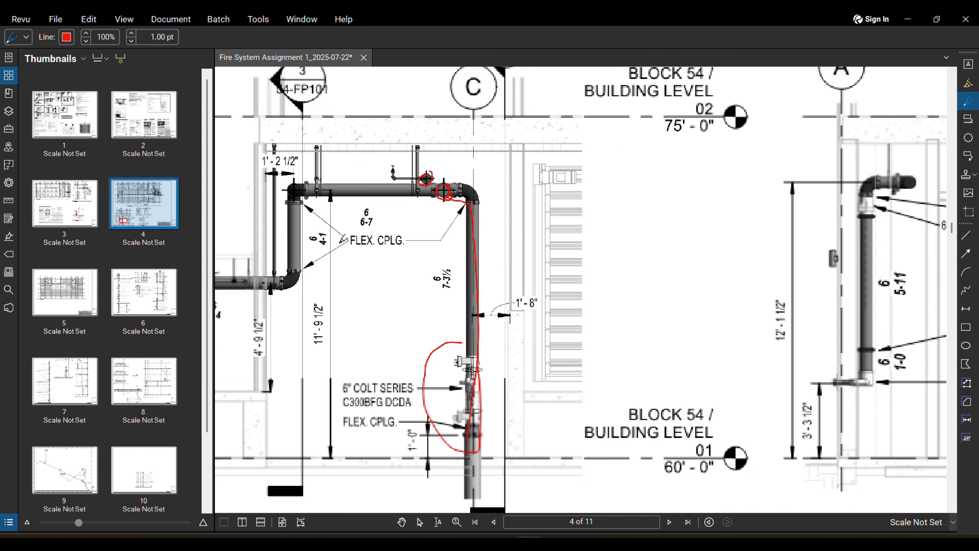
pyautogui.moveTo(323, 286)
pyautogui.mouseDown()
pyautogui.moveTo(311, 363)
pyautogui.moveTo(326, 302)
pyautogui.mouseUp()
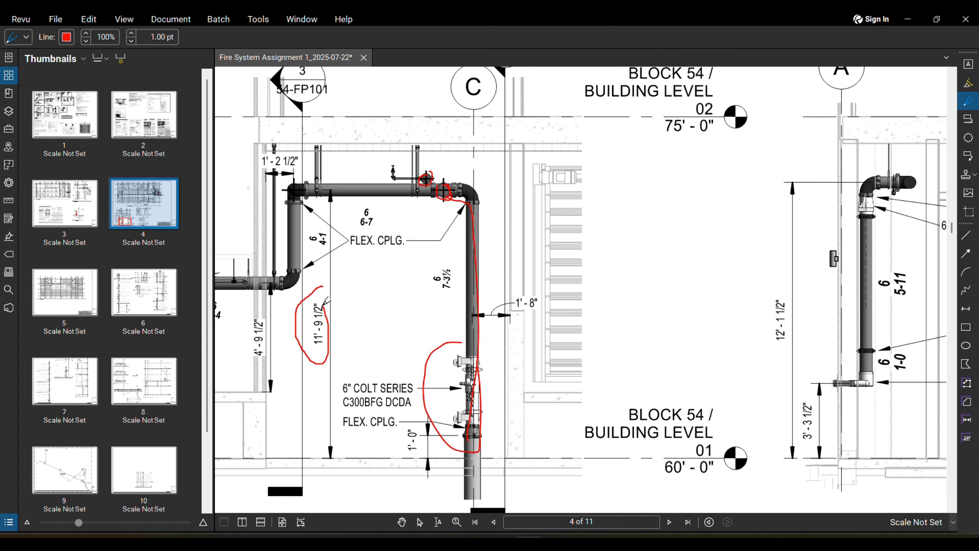
pyautogui.scroll(-3, 484, 154)
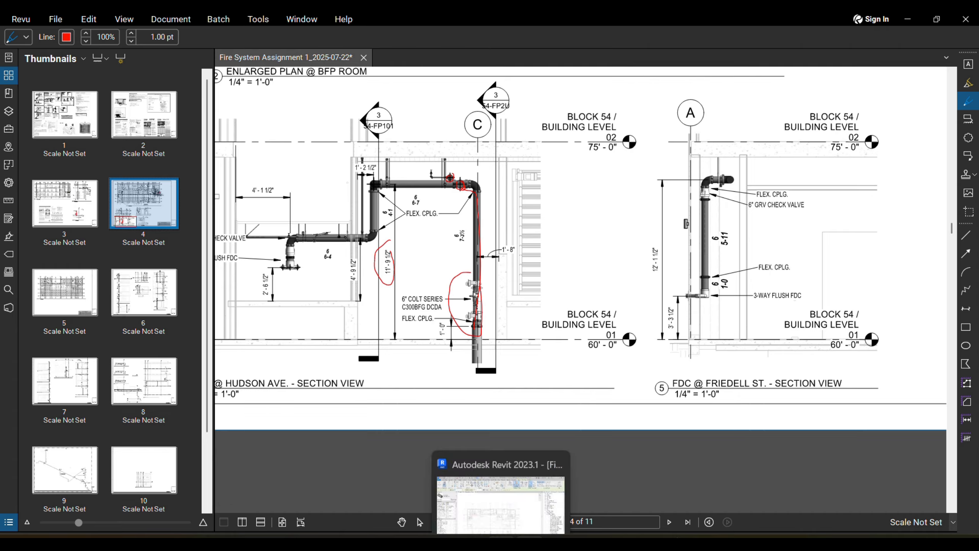
pyautogui.click(497, 495)
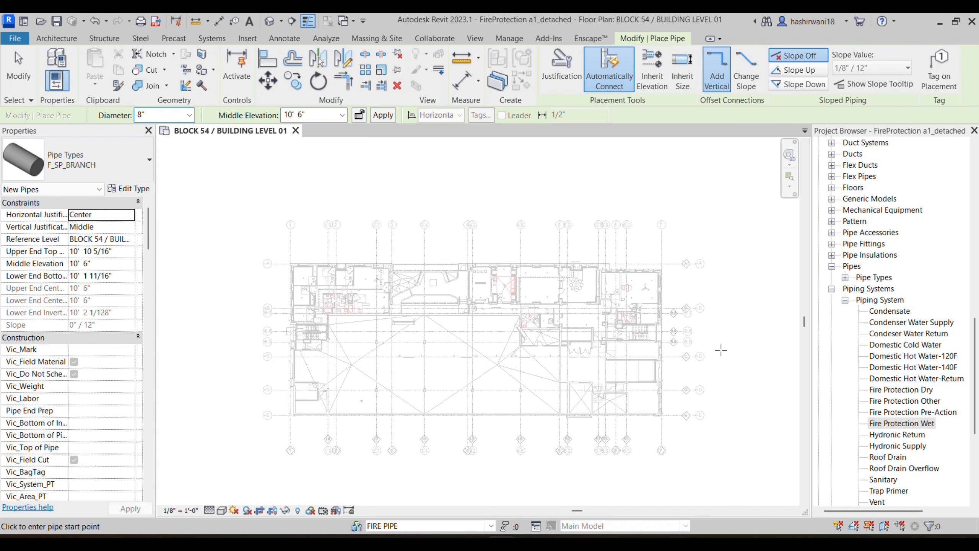
# Step: Set the new pipe to type F_SP_MAIN, 6" diameter, with 11' 9 1/2" middle elevation
pyautogui.click(107, 158)
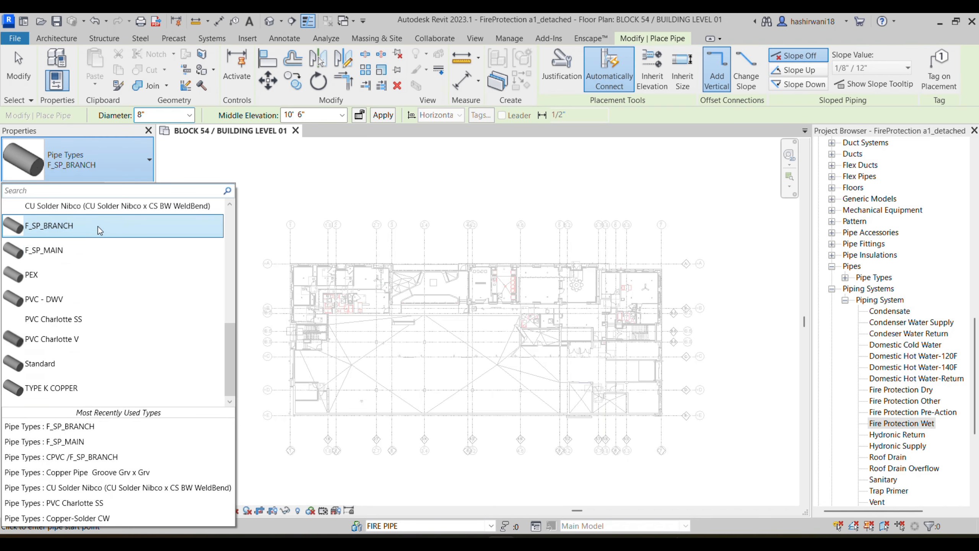
pyautogui.click(96, 250)
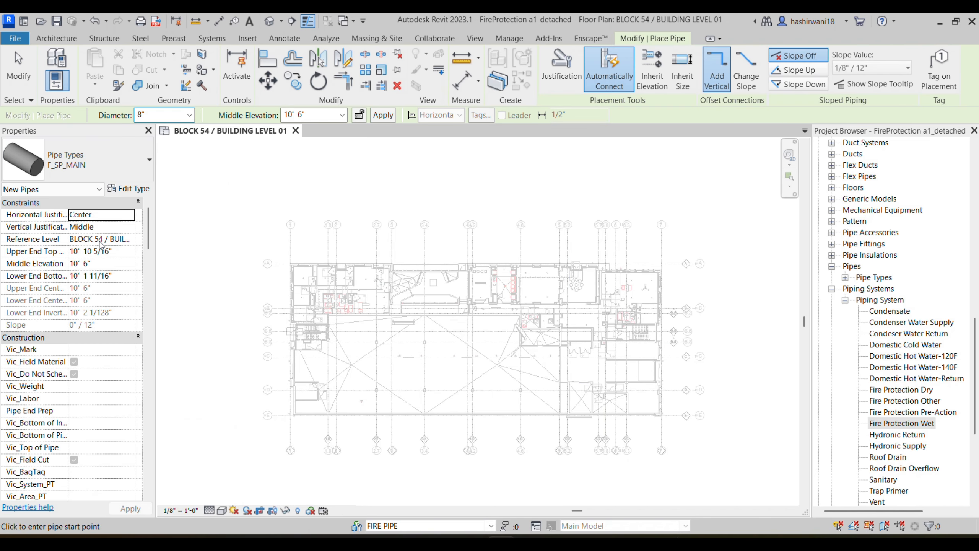
pyautogui.click(190, 116)
pyautogui.click(173, 189)
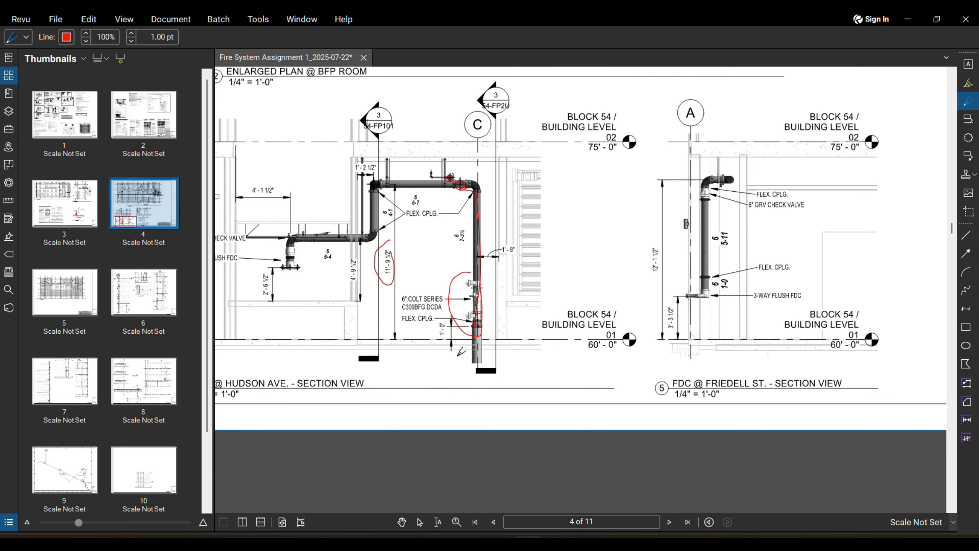
pyautogui.click(501, 541)
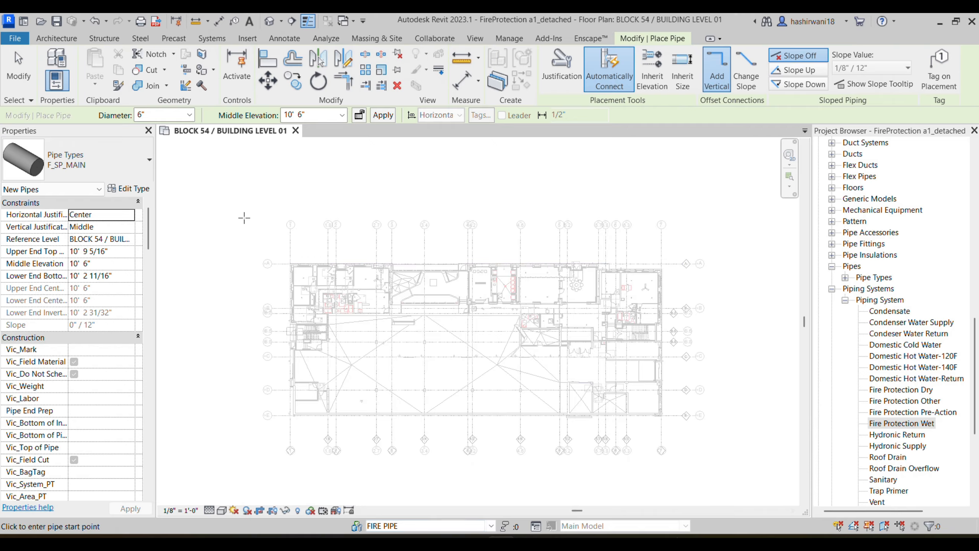
pyautogui.click(341, 115)
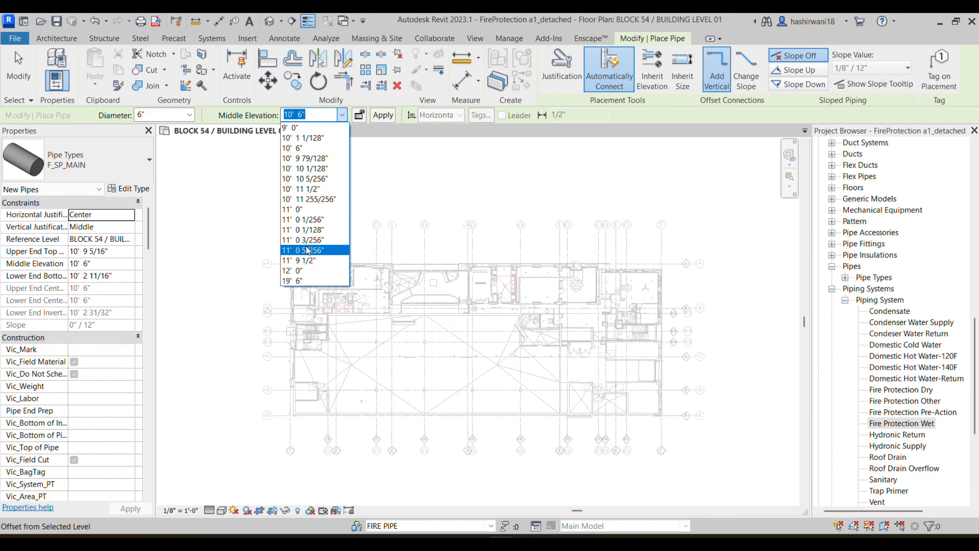
pyautogui.click(314, 272)
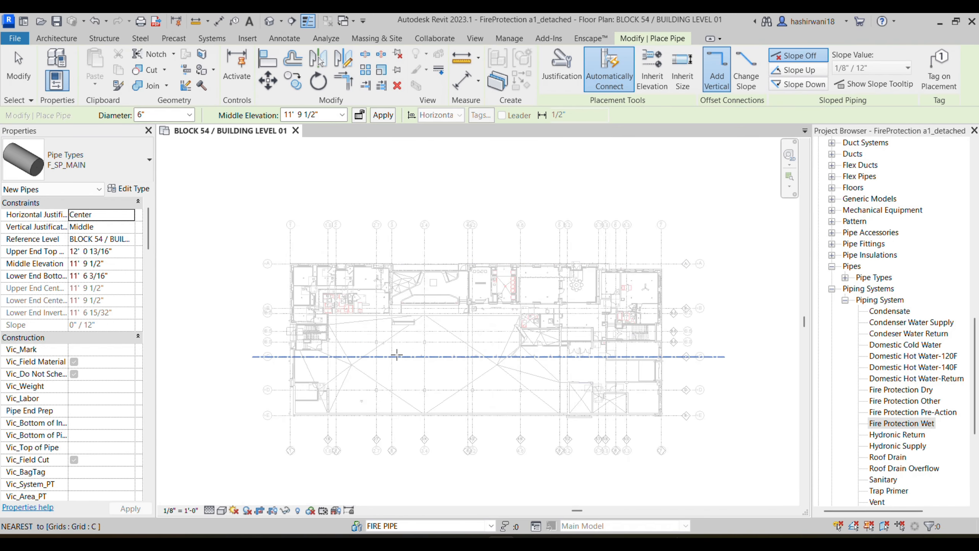
# Step: Pan the Revit floor plan left, then bring the Revu markup drawing back to the front
pyautogui.scroll(3, 718, 354)
pyautogui.moveTo(801, 350); pyautogui.dragTo(776, 350, button='middle')
pyautogui.scroll(1, 386, 364)
pyautogui.moveTo(385, 366); pyautogui.dragTo(198, 353, button='middle')
pyautogui.scroll(2, 623, 341)
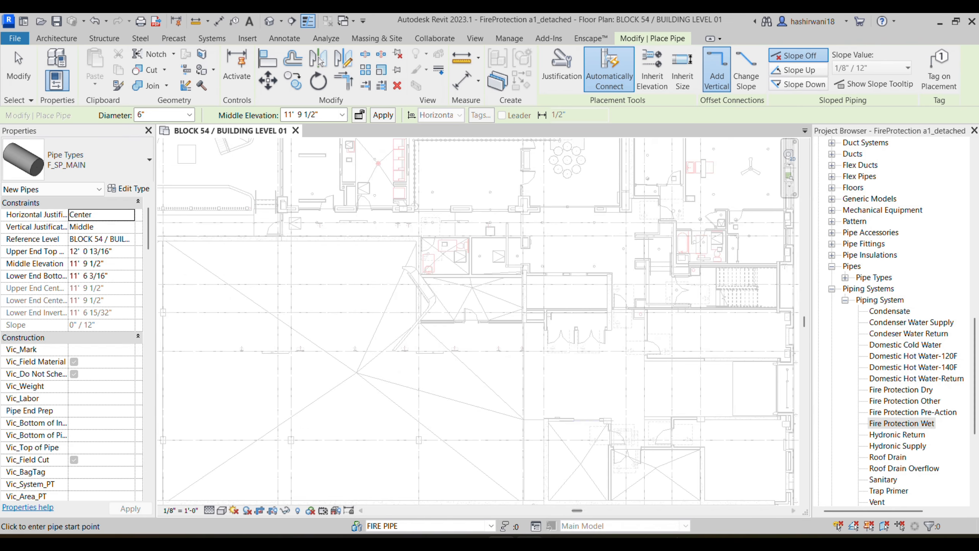
pyautogui.moveTo(529, 542)
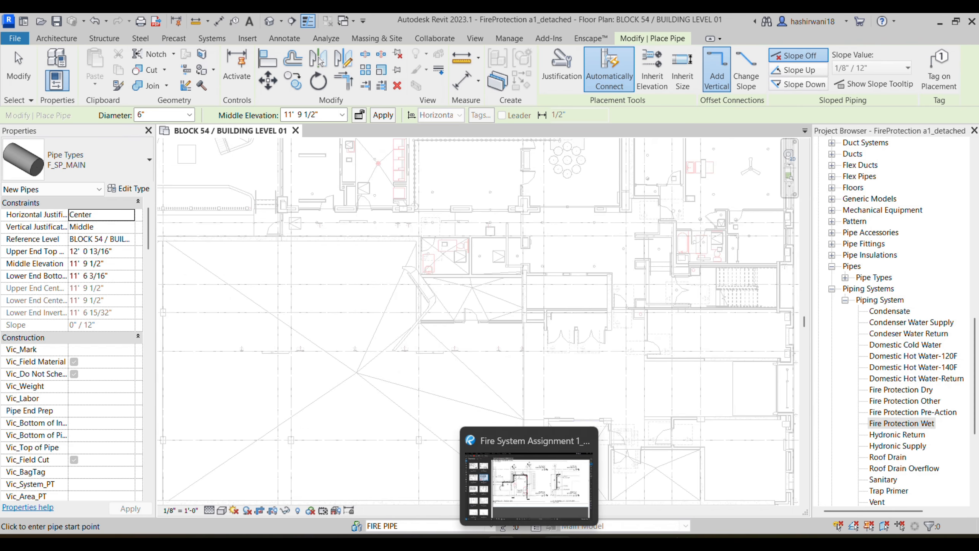
pyautogui.click(543, 482)
pyautogui.scroll(-7, 616, 288)
# Step: Zoom into the level 01 plan markups around the STP.#1 control valve and HWH pumps room
pyautogui.moveTo(607, 313); pyautogui.dragTo(384, 460, button='middle')
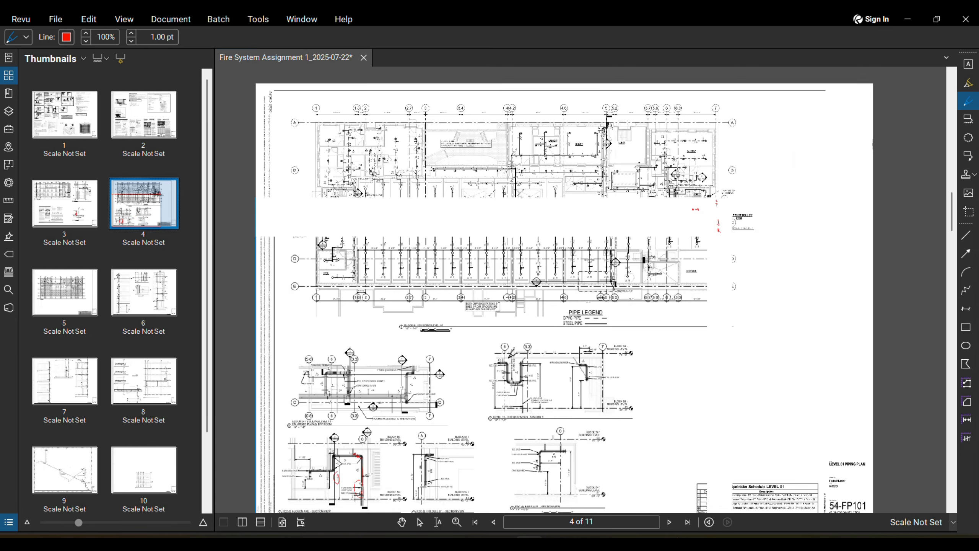
pyautogui.scroll(8, 607, 243)
pyautogui.scroll(5, 826, 259)
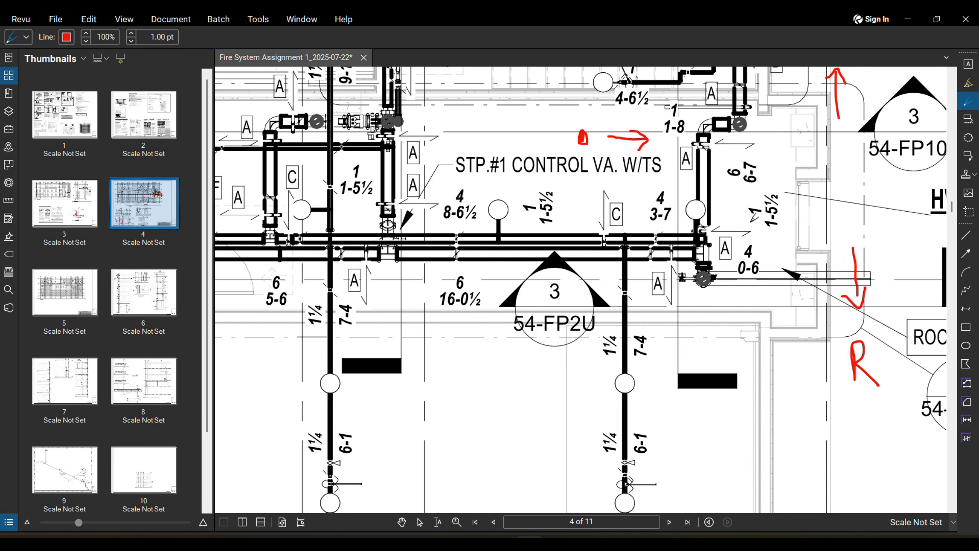
pyautogui.moveTo(721, 279); pyautogui.dragTo(597, 249, button='middle')
pyautogui.scroll(-1, 566, 289)
pyautogui.scroll(-1, 605, 246)
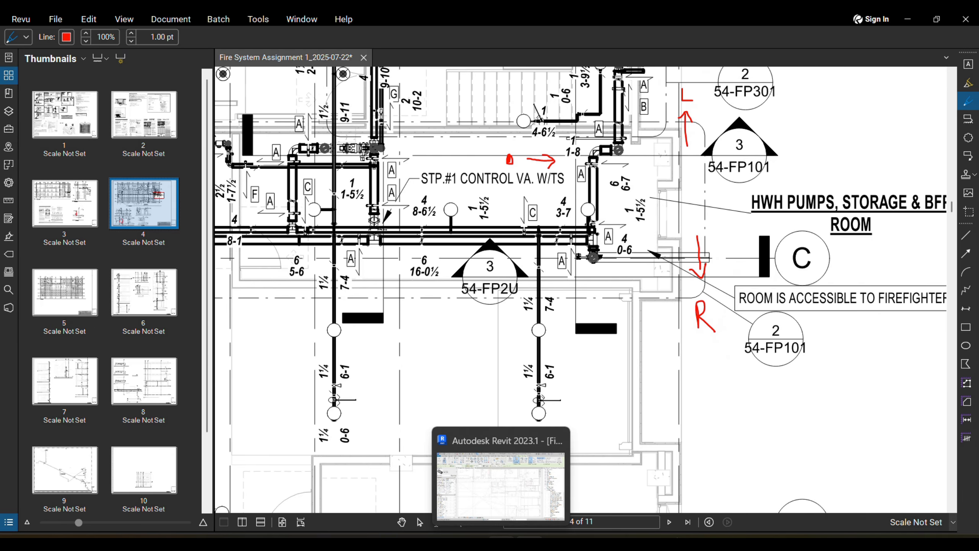
# Step: Back in Revit, pan the floor plan to grids B–E where the pipe will start
pyautogui.click(501, 543)
pyautogui.moveTo(652, 328); pyautogui.dragTo(525, 342, button='middle')
pyautogui.scroll(-2, 525, 343)
pyautogui.scroll(2, 520, 380)
pyautogui.moveTo(520, 380); pyautogui.dragTo(576, 325, button='middle')
pyautogui.scroll(4, 565, 324)
# Step: Draw the 6" F_SP_MAIN pipe from near grid B.8/C to an end point 180'-0" west
pyautogui.click(585, 325)
pyautogui.moveTo(310, 328); pyautogui.dragTo(648, 289, button='middle')
pyautogui.scroll(-2, 648, 288)
pyautogui.moveTo(316, 286); pyautogui.dragTo(439, 272, button='middle')
pyautogui.scroll(-1, 386, 271)
pyautogui.scroll(-1, 312, 269)
pyautogui.moveTo(309, 268); pyautogui.dragTo(427, 291, button='middle')
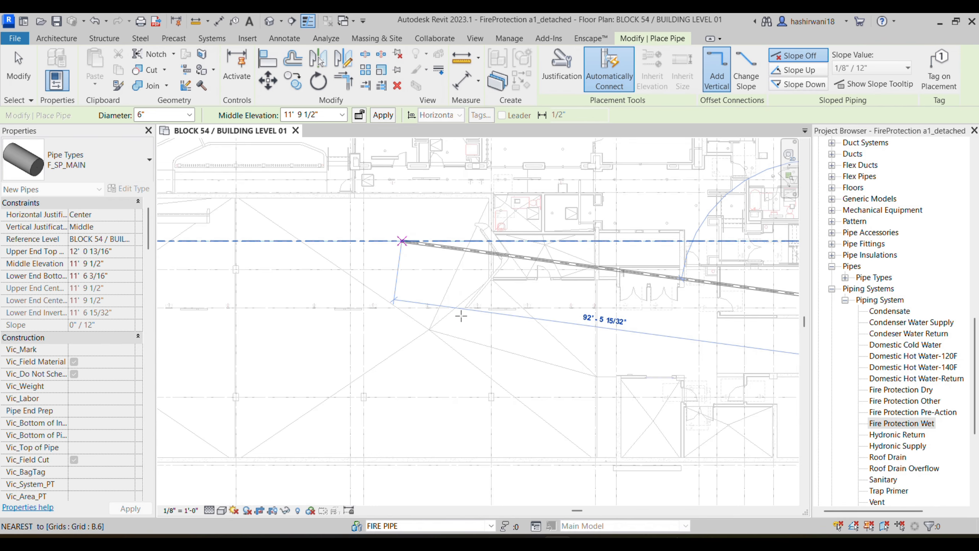
pyautogui.moveTo(310, 297); pyautogui.dragTo(401, 306, button='middle')
pyautogui.scroll(-2, 401, 306)
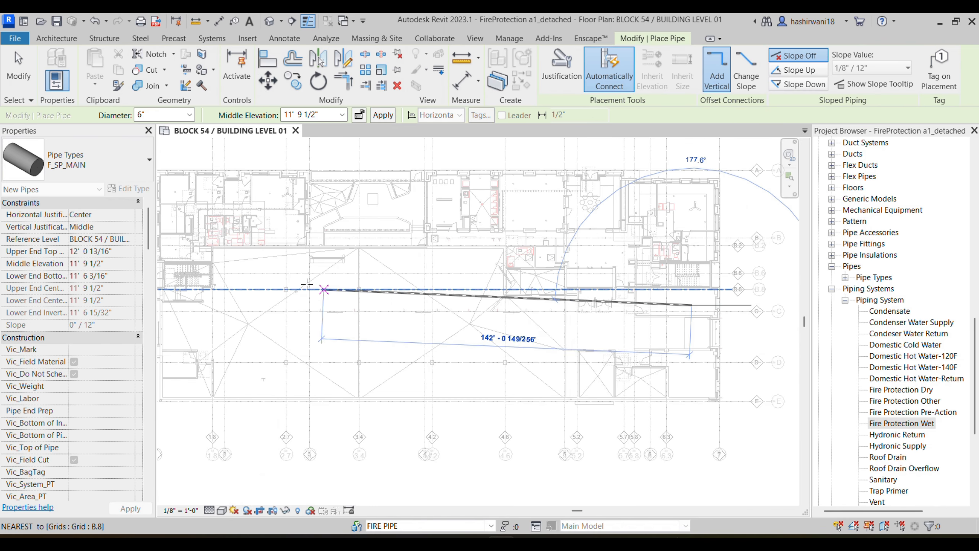
pyautogui.click(204, 305)
pyautogui.press('Escape')
# Step: Pan back to check the pipe's right end and finish Place Pipe
pyautogui.moveTo(500, 329); pyautogui.dragTo(456, 322, button='middle')
pyautogui.scroll(2, 621, 297)
pyautogui.moveTo(635, 319); pyautogui.dragTo(542, 353, button='middle')
pyautogui.scroll(1, 542, 352)
pyautogui.scroll(1, 564, 334)
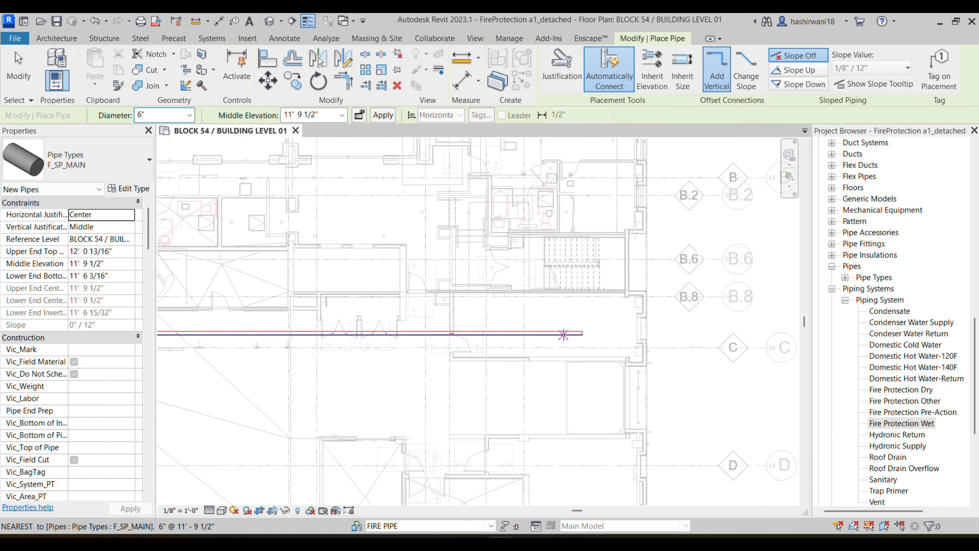
pyautogui.scroll(1, 563, 334)
pyautogui.scroll(-3, 575, 332)
pyautogui.scroll(-1, 555, 319)
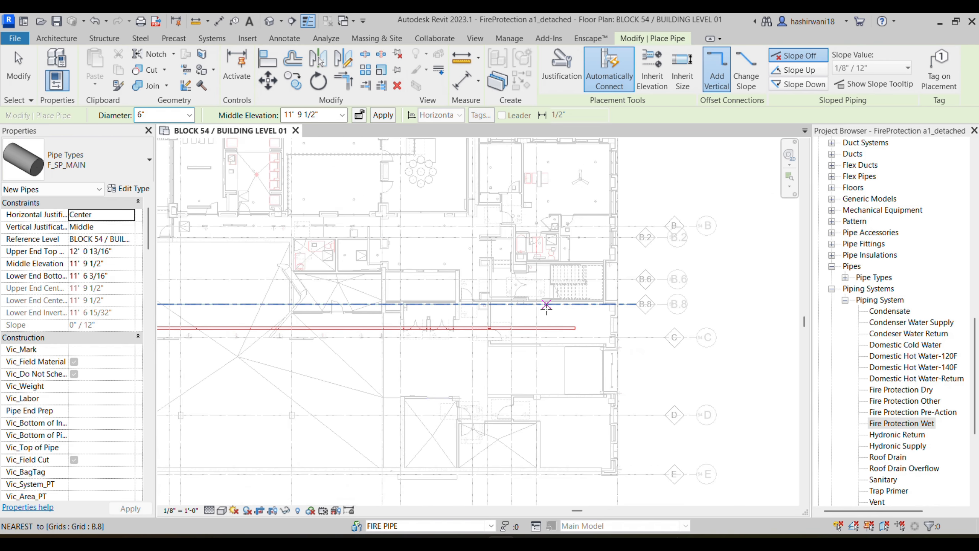
pyautogui.press('Escape')
# Step: Cut a section across the grid C pipe and open the Section 1 view
pyautogui.moveTo(562, 291); pyautogui.dragTo(564, 299, button='middle')
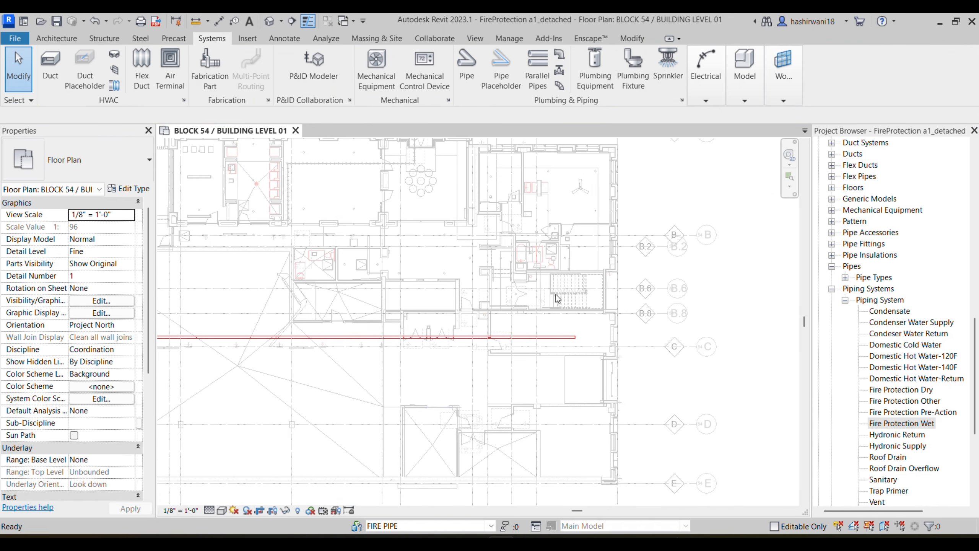
pyautogui.click(292, 21)
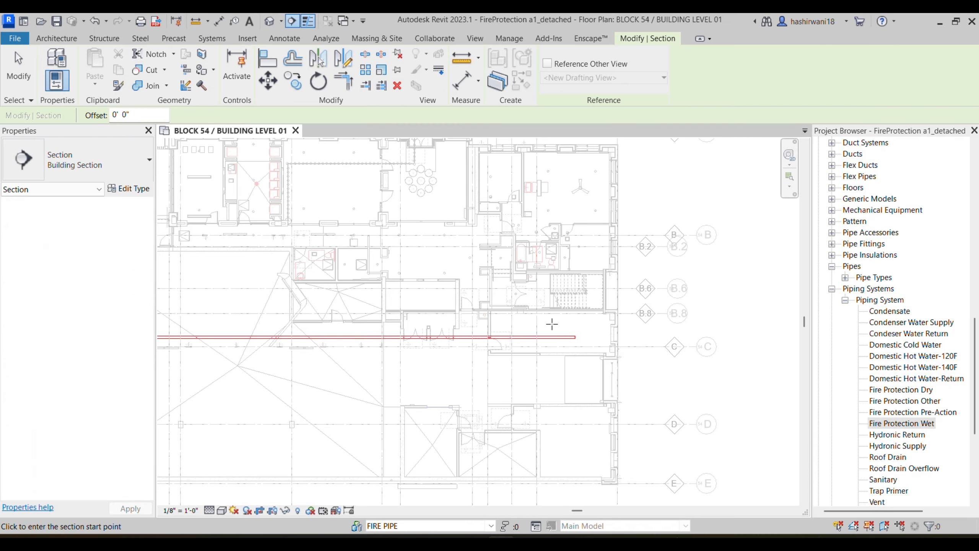
pyautogui.click(547, 315)
pyautogui.click(579, 341)
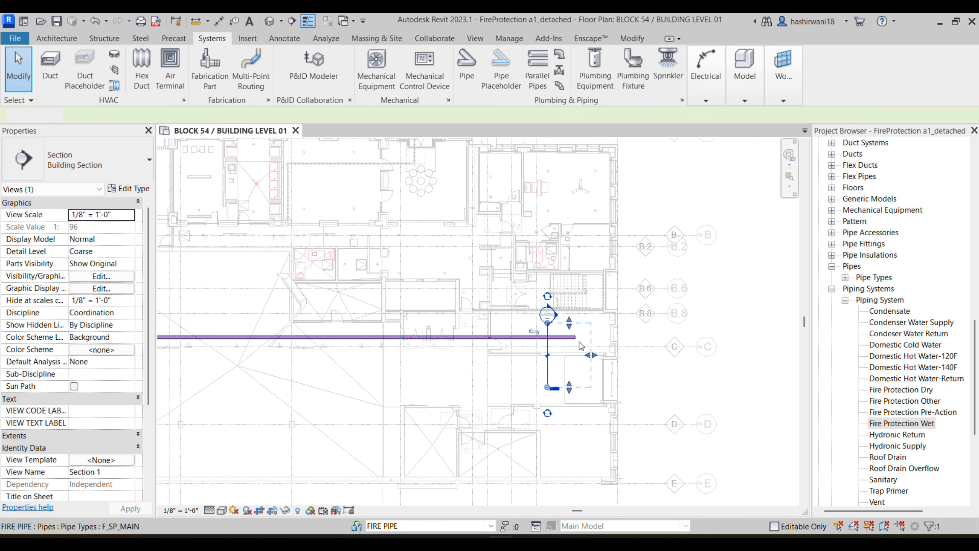
pyautogui.click(548, 351)
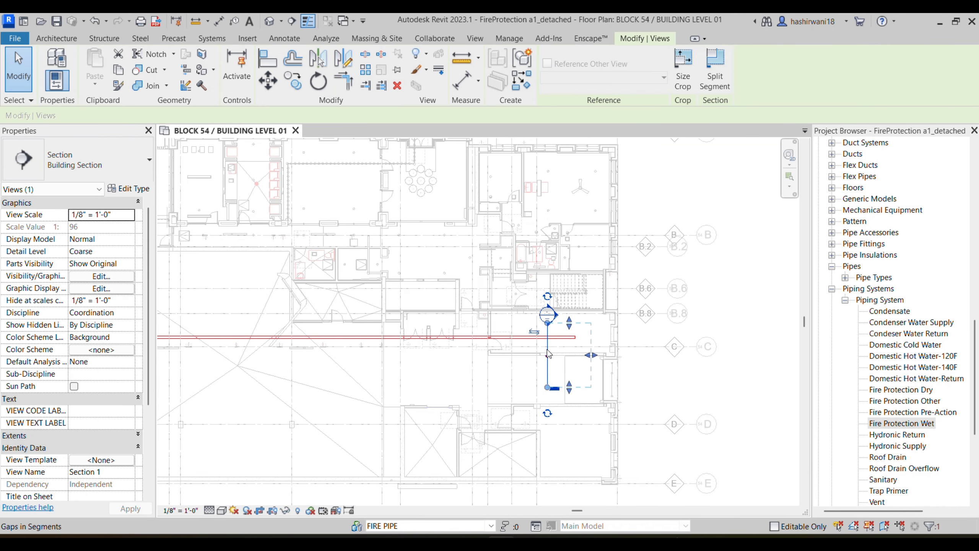
pyautogui.rightClick(546, 320)
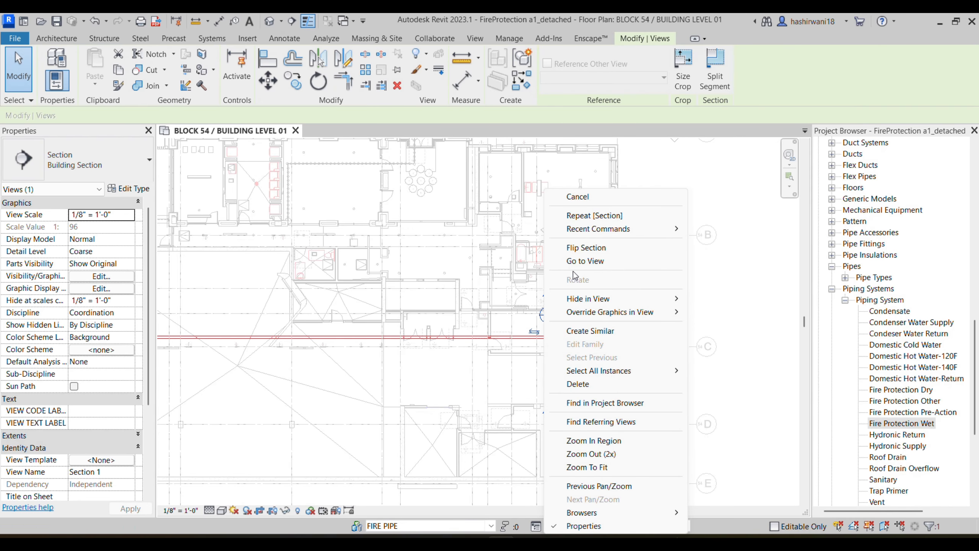
pyautogui.click(571, 261)
# Step: Stretch Section 1's crop region to show both Level 01 and Level 02
pyautogui.scroll(3, 528, 362)
pyautogui.scroll(-4, 527, 361)
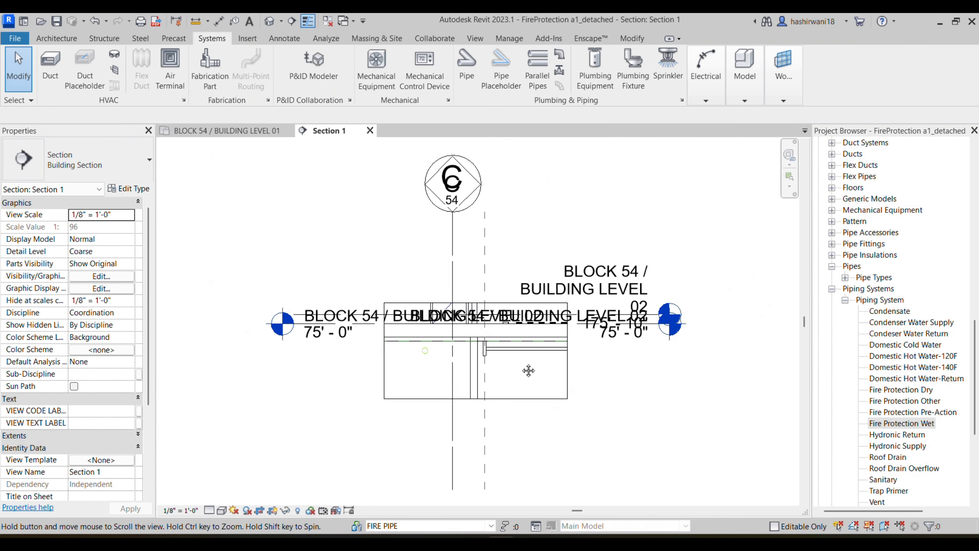
pyautogui.click(504, 394)
pyautogui.scroll(-4, 537, 413)
pyautogui.moveTo(507, 414); pyautogui.dragTo(471, 370, button='middle')
pyautogui.moveTo(470, 358); pyautogui.dragTo(470, 437)
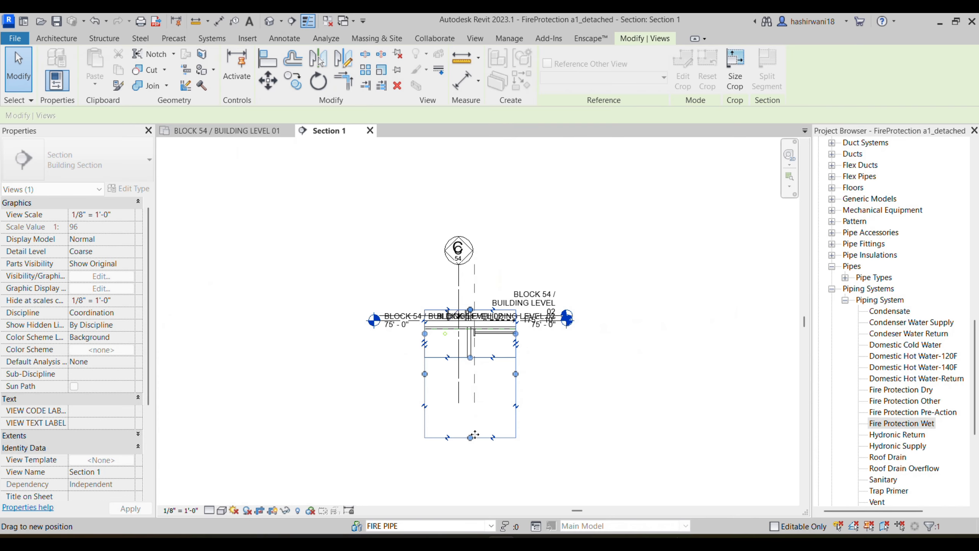
pyautogui.moveTo(470, 310); pyautogui.dragTo(470, 270)
pyautogui.scroll(5, 481, 348)
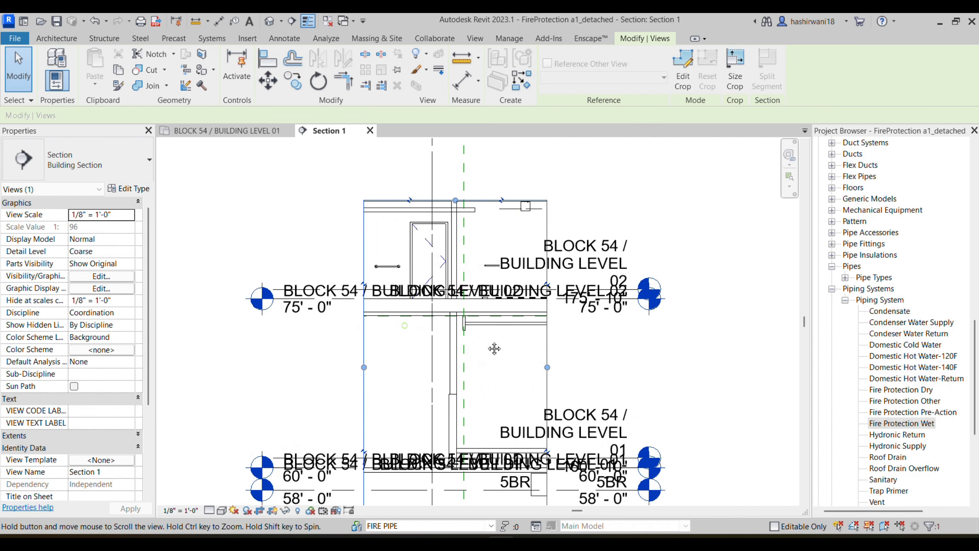
pyautogui.press('Escape')
pyautogui.scroll(2, 453, 412)
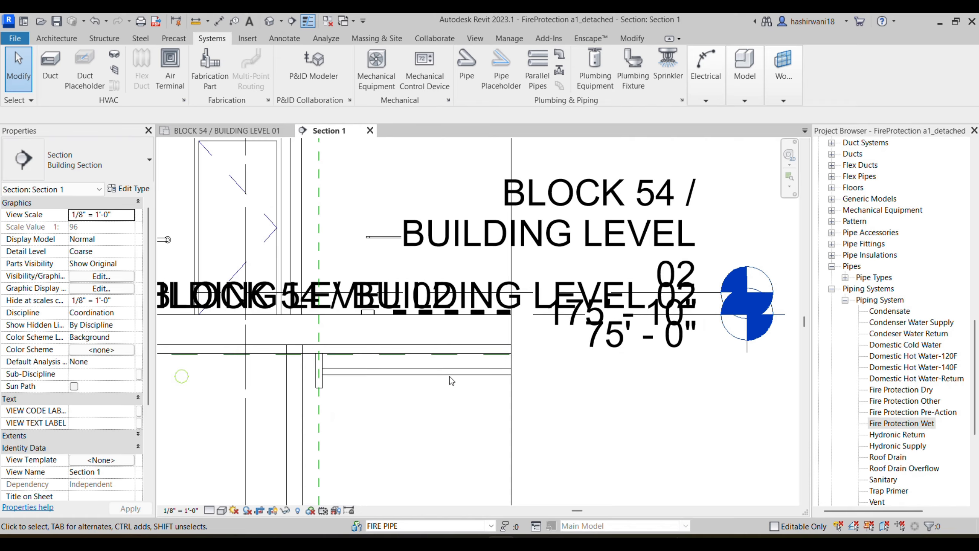
pyautogui.scroll(-5, 450, 376)
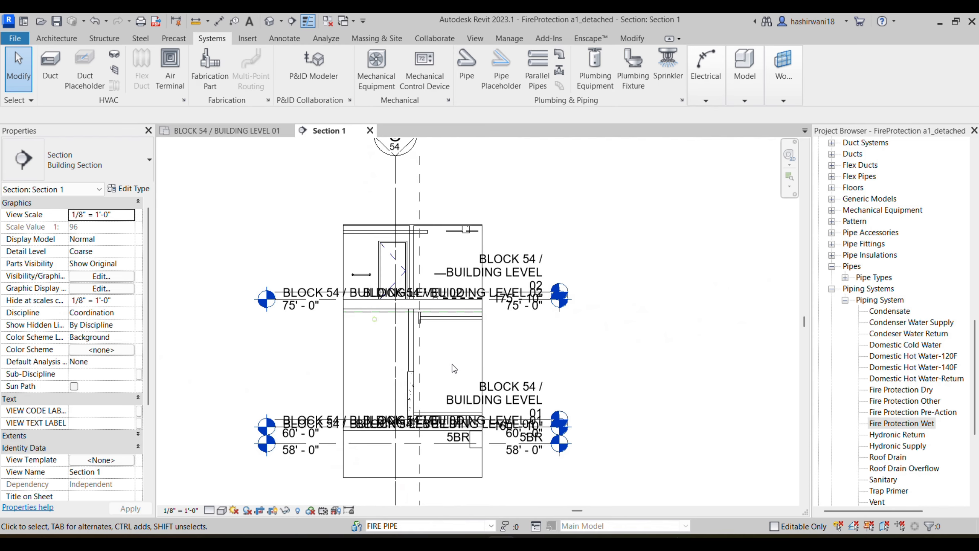
# Step: Hide the Levels annotation category in Section 1 through Visibility/Graphics (VG)
pyautogui.press('v')
pyautogui.press('g')
pyautogui.click(334, 90)
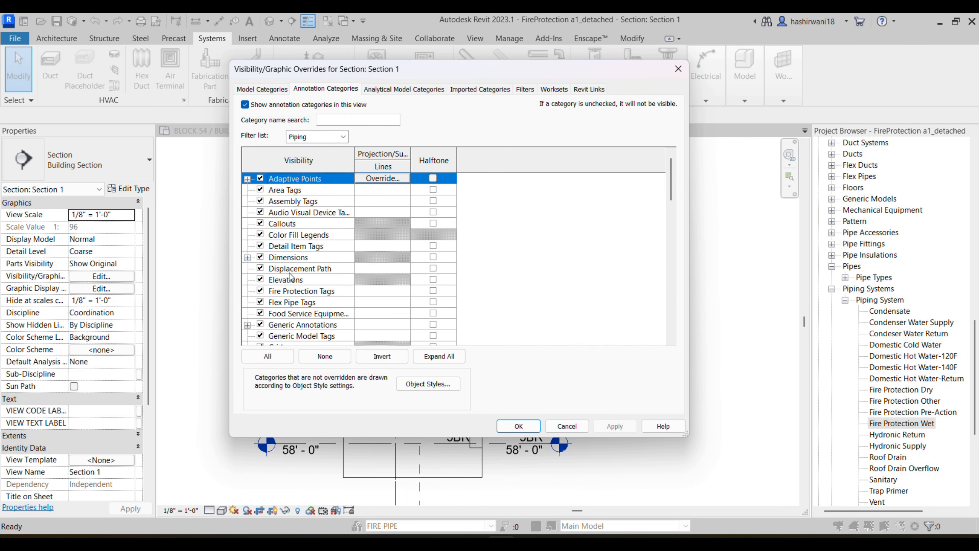
pyautogui.scroll(-2, 310, 269)
pyautogui.click(279, 328)
pyautogui.click(260, 324)
pyautogui.click(518, 426)
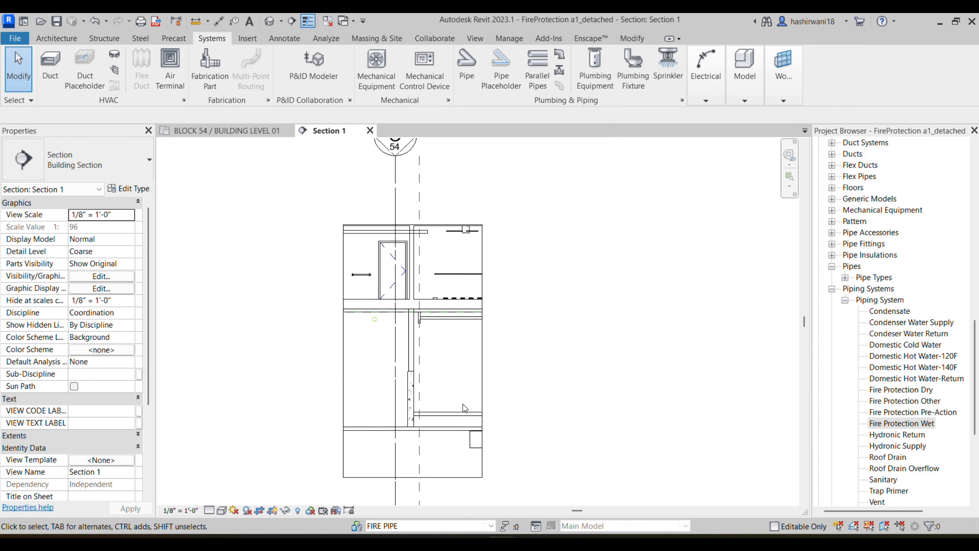
# Step: Select the fire pipe on the Level 01 plan and inspect its circle in Section 1
pyautogui.scroll(-2, 427, 393)
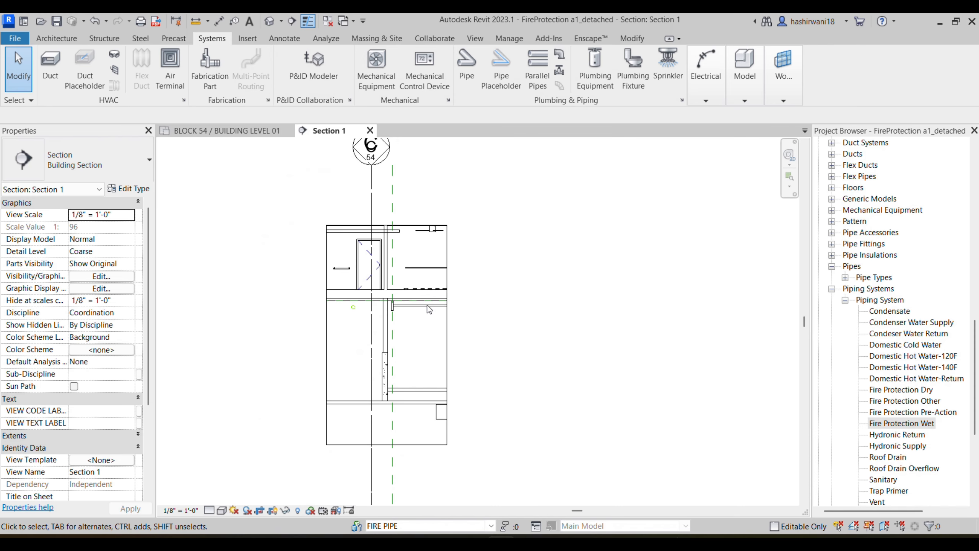
pyautogui.click(254, 133)
pyautogui.click(465, 338)
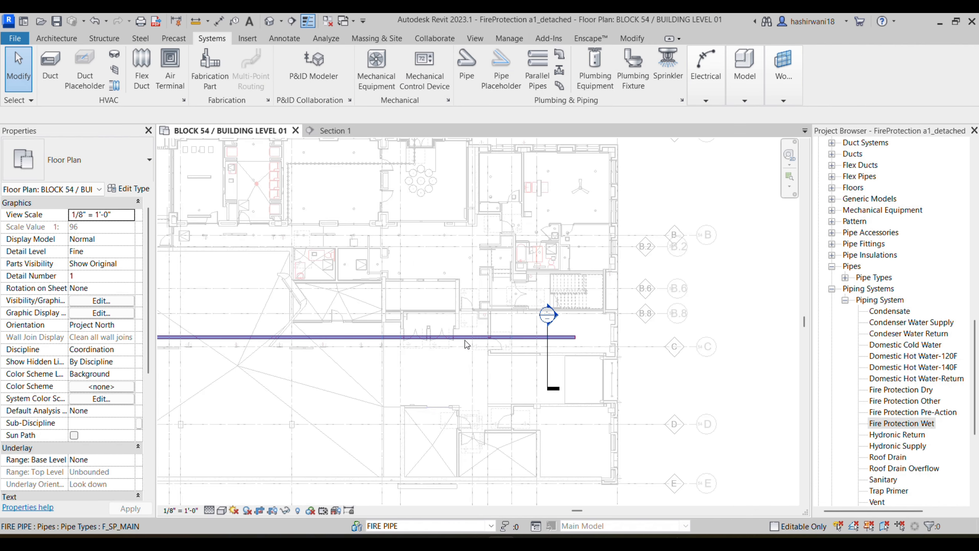
pyautogui.hotkey('ctrl', 'Tab')
pyautogui.scroll(5, 408, 304)
pyautogui.scroll(1, 431, 318)
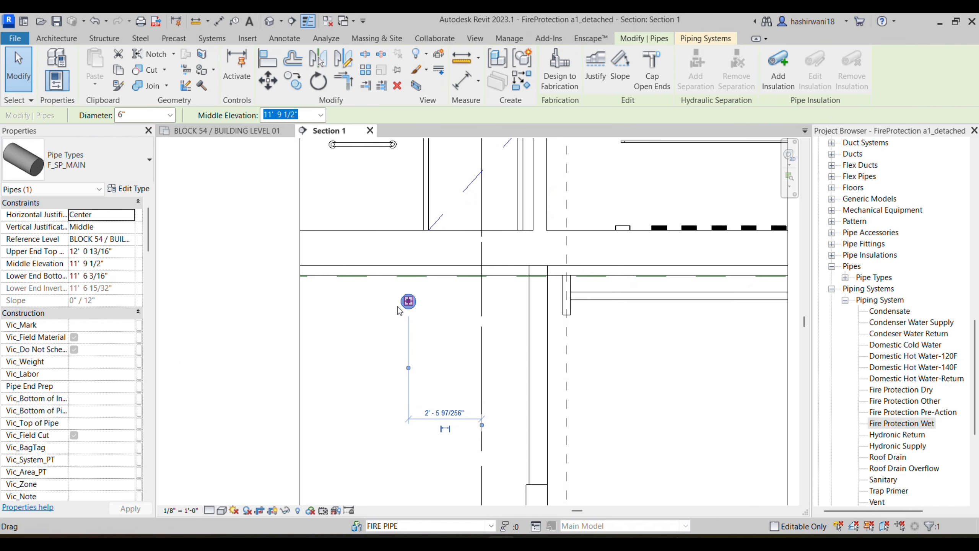
pyautogui.click(397, 310)
pyautogui.scroll(6, 415, 309)
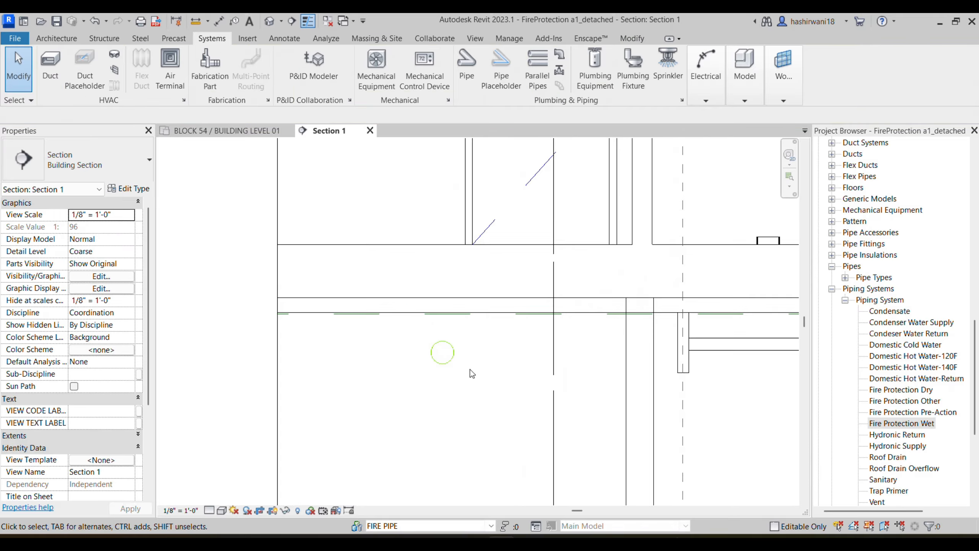
pyautogui.click(443, 363)
pyautogui.scroll(-3, 442, 361)
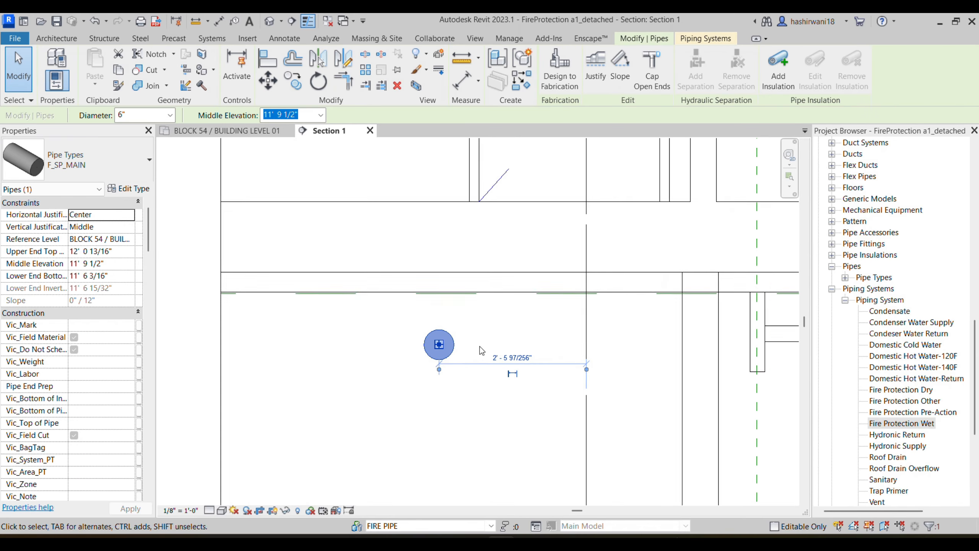
pyautogui.click(424, 374)
pyautogui.scroll(2, 437, 348)
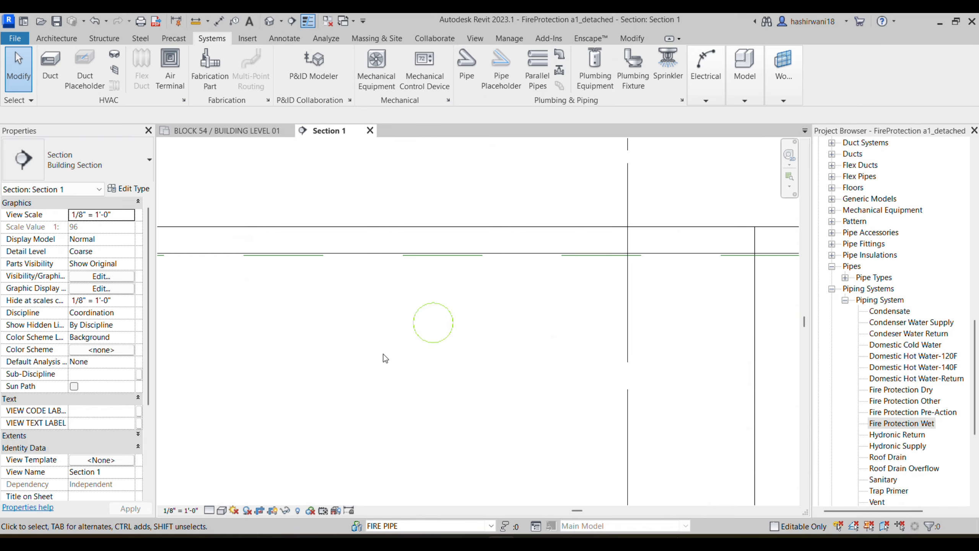
pyautogui.scroll(-2, 385, 358)
pyautogui.scroll(-1, 419, 353)
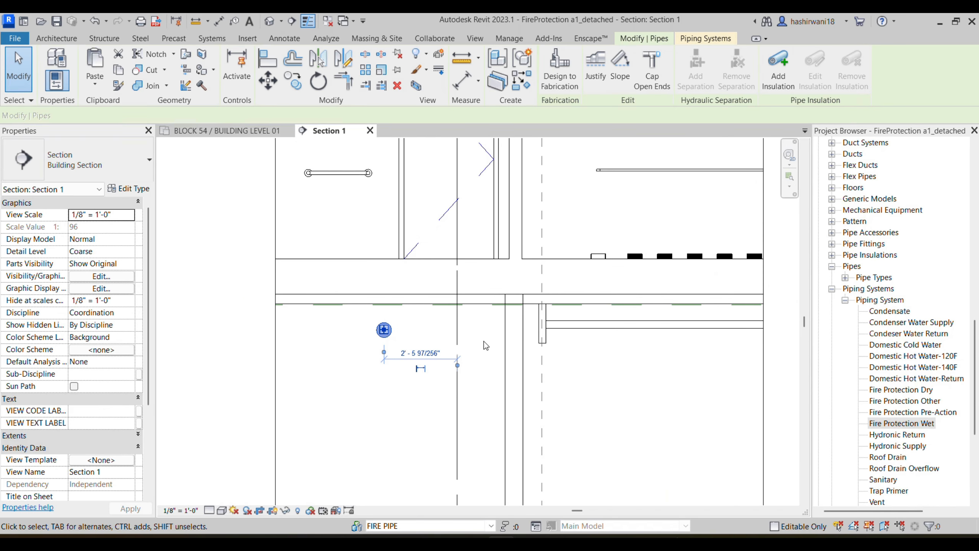
# Step: Override the Fire Protection Wet system's line colour to white in its type properties
pyautogui.rightClick(908, 426)
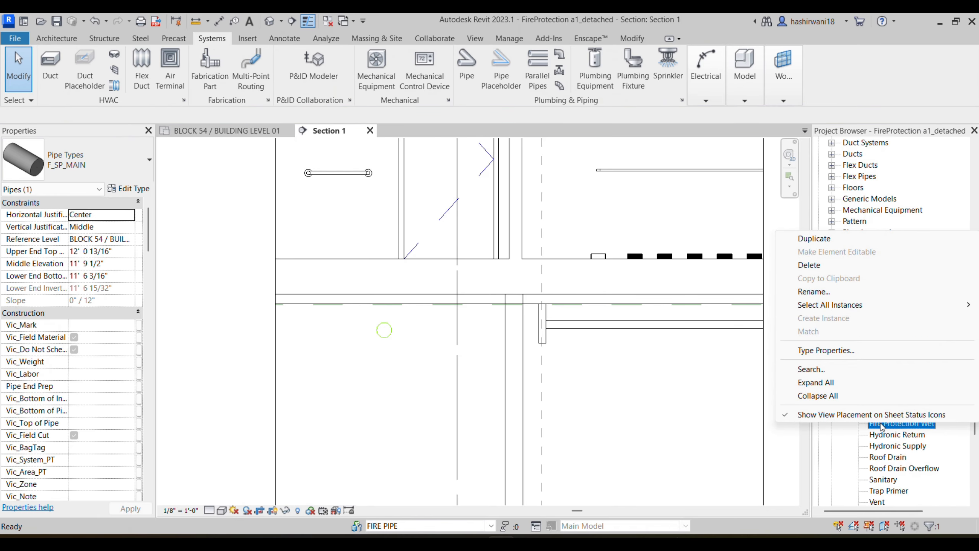
pyautogui.click(886, 428)
pyautogui.click(886, 428)
pyautogui.rightClick(890, 426)
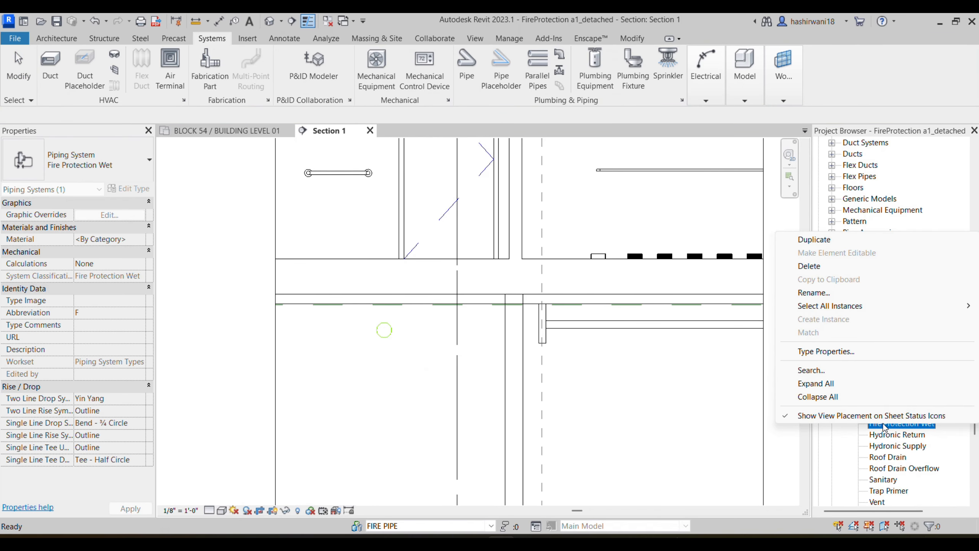
pyautogui.press('Escape')
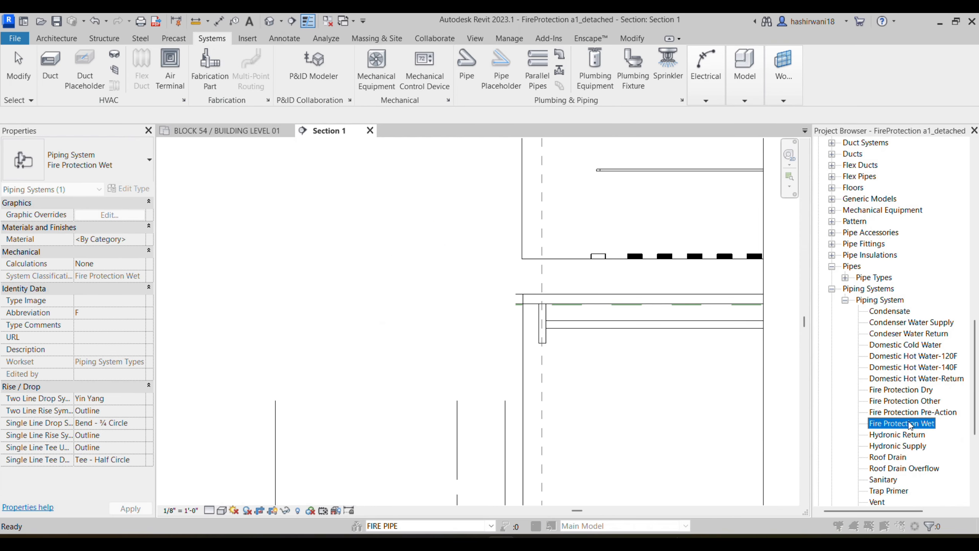
pyautogui.doubleClick(910, 424)
pyautogui.click(735, 216)
pyautogui.click(500, 273)
pyautogui.click(473, 256)
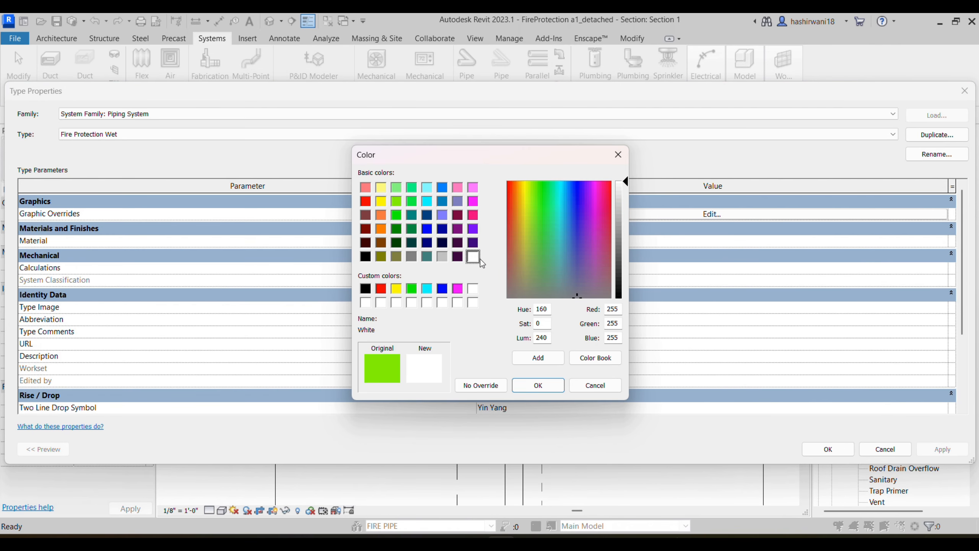
pyautogui.click(540, 384)
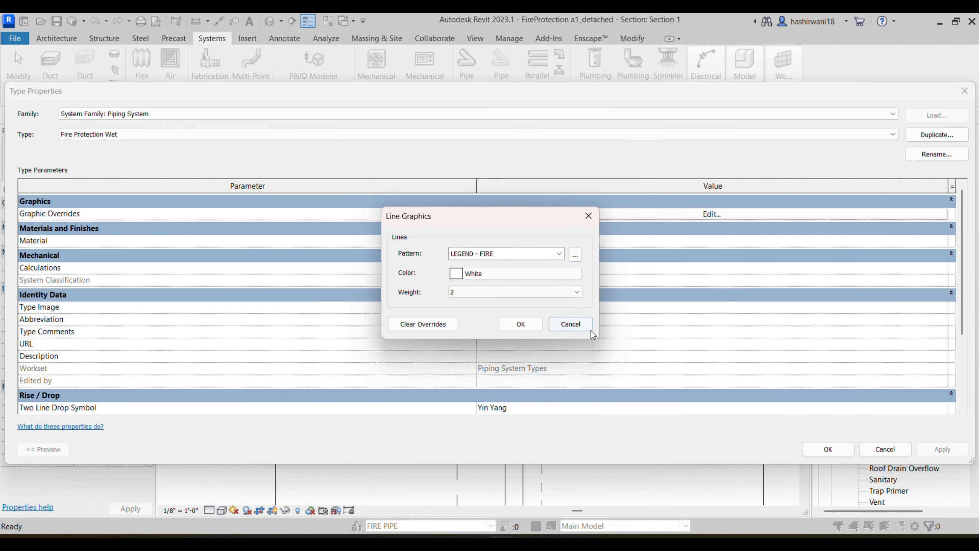
pyautogui.click(529, 330)
pyautogui.click(829, 449)
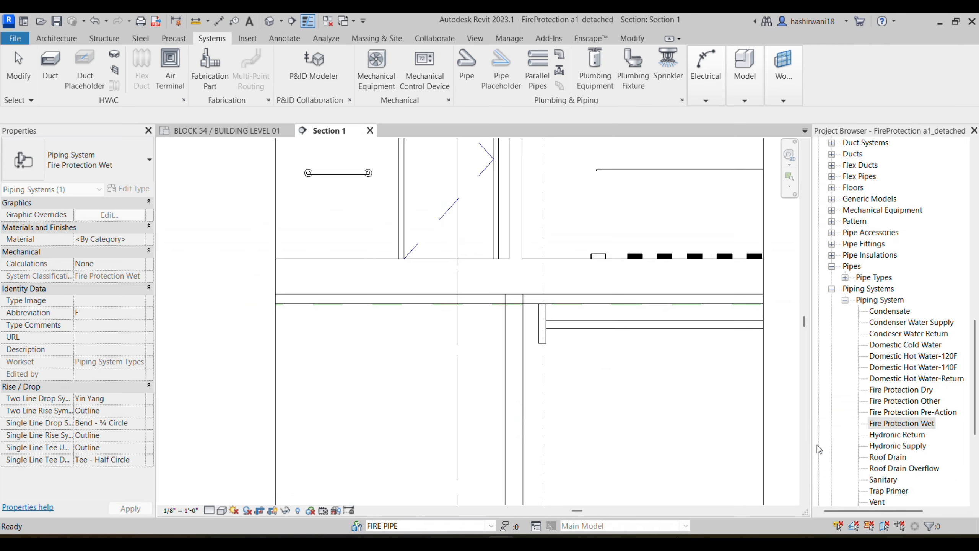
# Step: Change the Fire Protection Wet graphic override line colour to black
pyautogui.rightClick(888, 426)
pyautogui.click(824, 344)
pyautogui.click(639, 218)
pyautogui.click(464, 274)
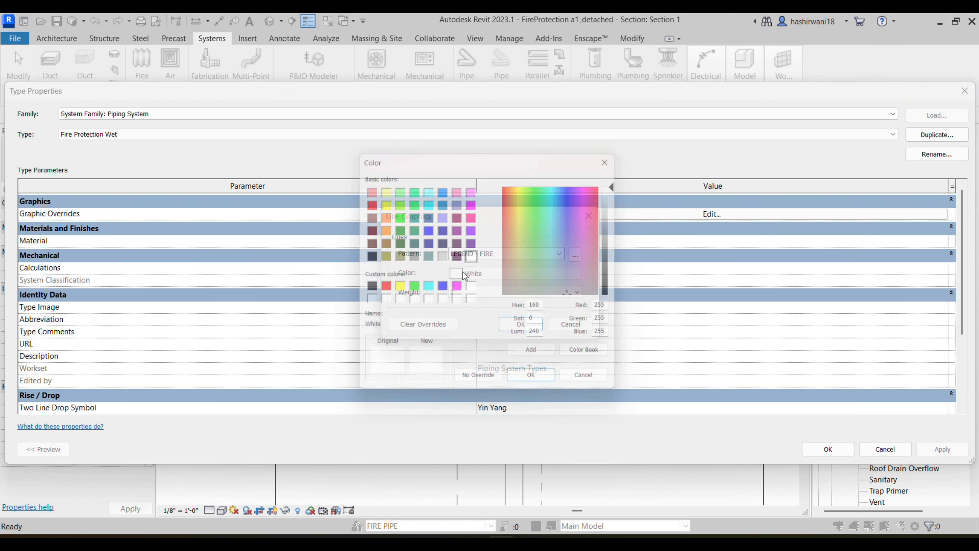
pyautogui.click(366, 258)
pyautogui.click(553, 391)
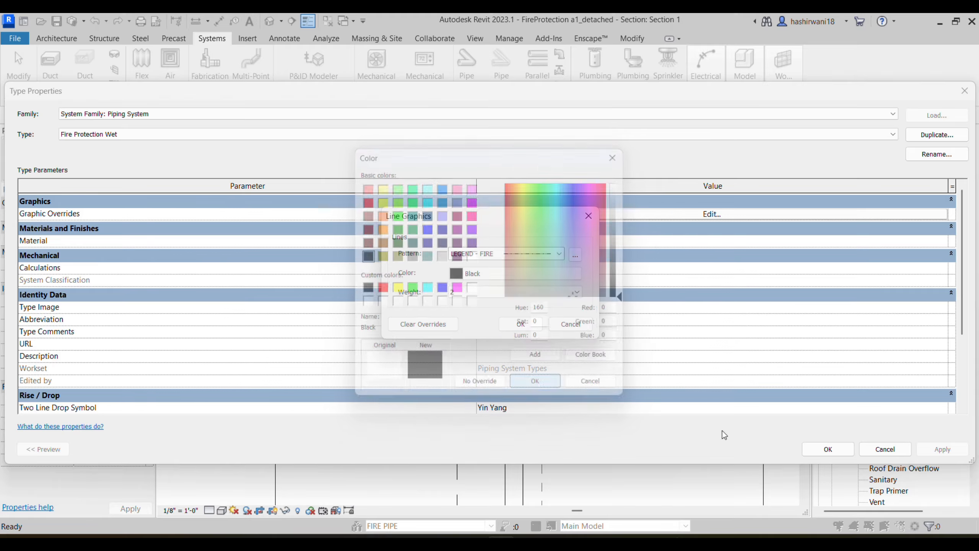
pyautogui.click(521, 324)
pyautogui.click(828, 449)
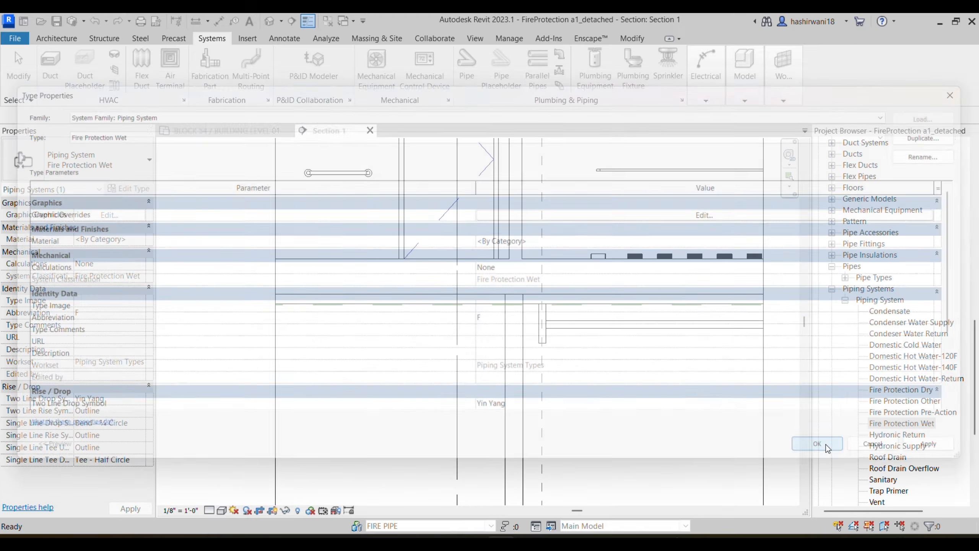
# Step: Set the Fire Protection Wet graphic override line colour to red and apply it
pyautogui.rightClick(902, 424)
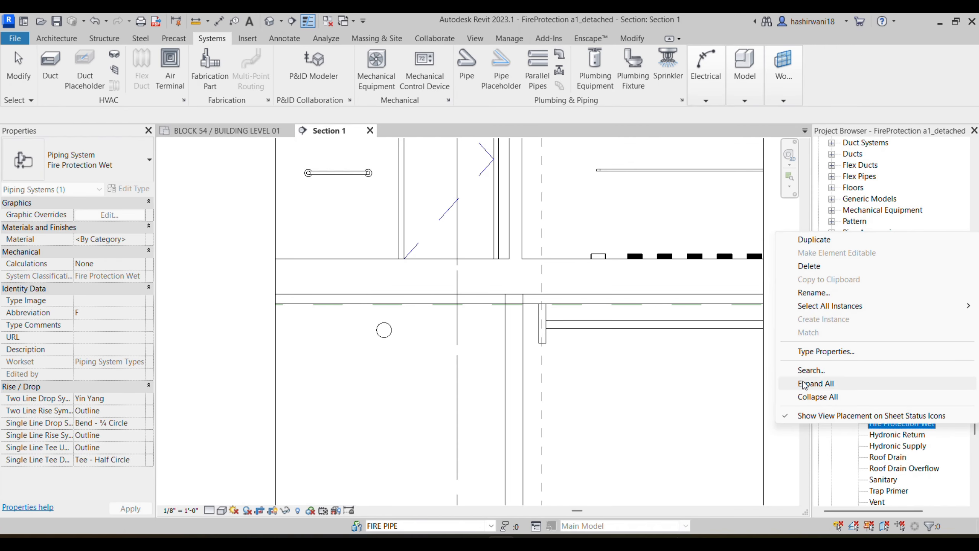
pyautogui.click(904, 430)
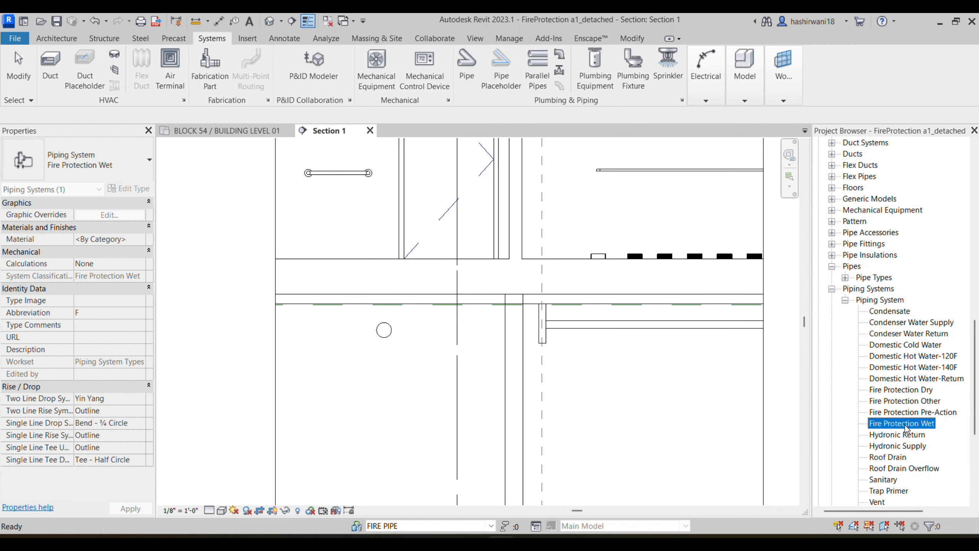
pyautogui.doubleClick(906, 426)
pyautogui.click(723, 215)
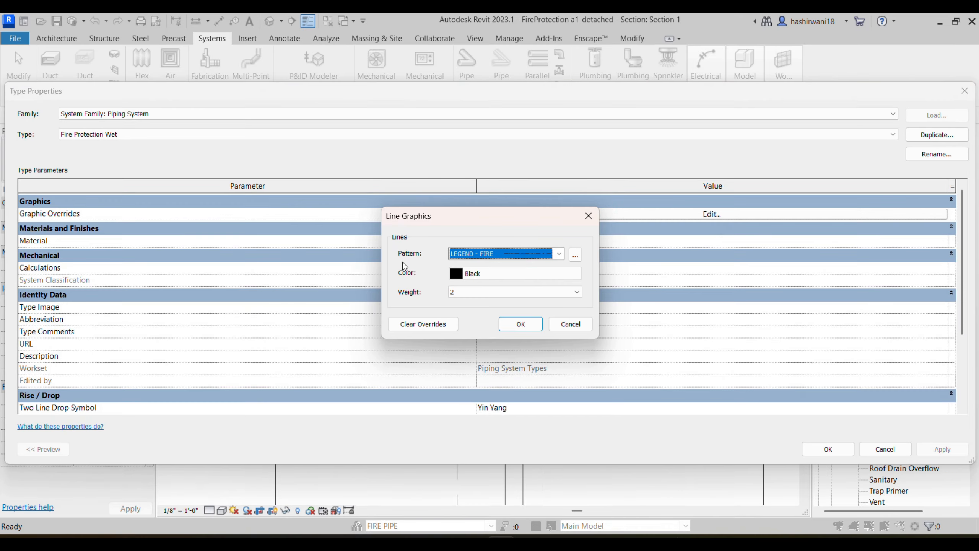
pyautogui.click(477, 273)
pyautogui.click(365, 200)
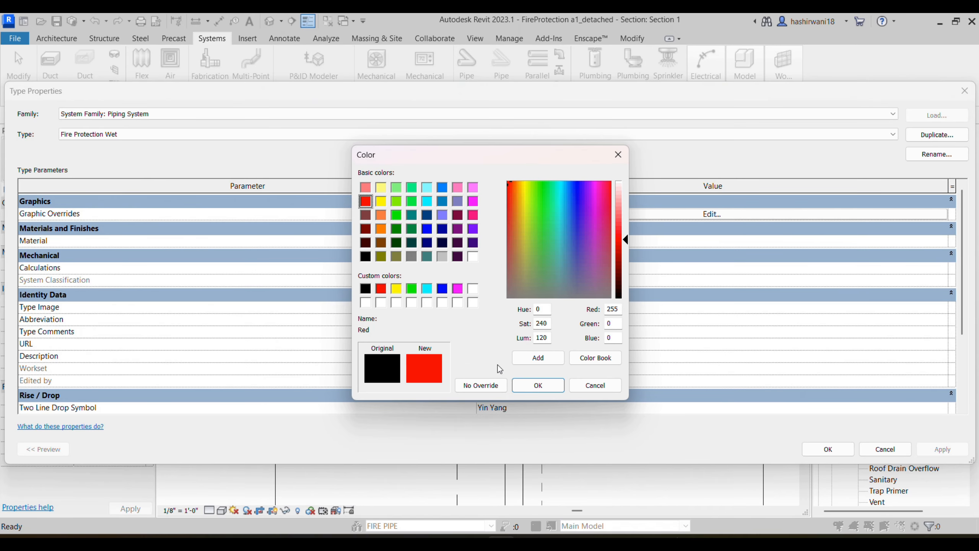
pyautogui.click(537, 385)
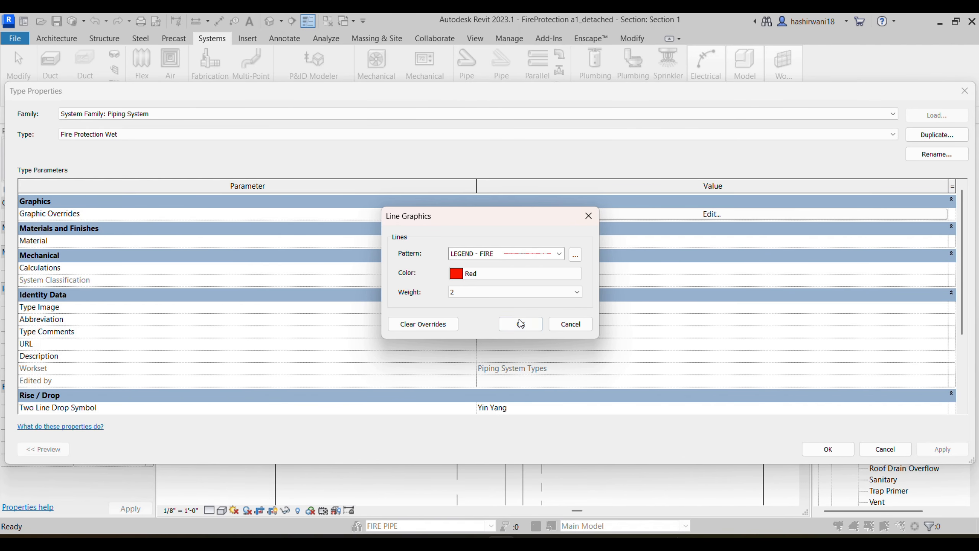
pyautogui.click(520, 324)
pyautogui.click(820, 450)
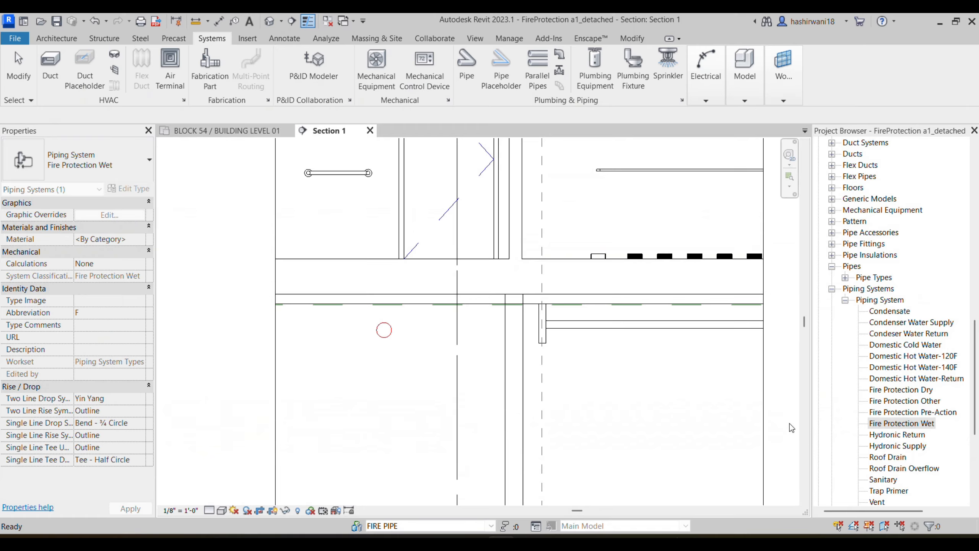
pyautogui.scroll(5, 429, 347)
pyautogui.scroll(-4, 431, 317)
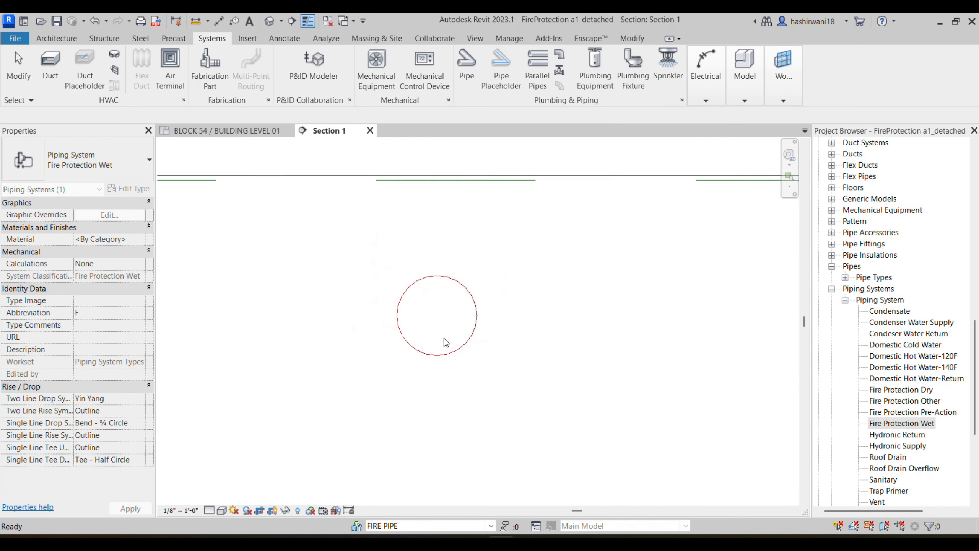
pyautogui.scroll(-5, 439, 335)
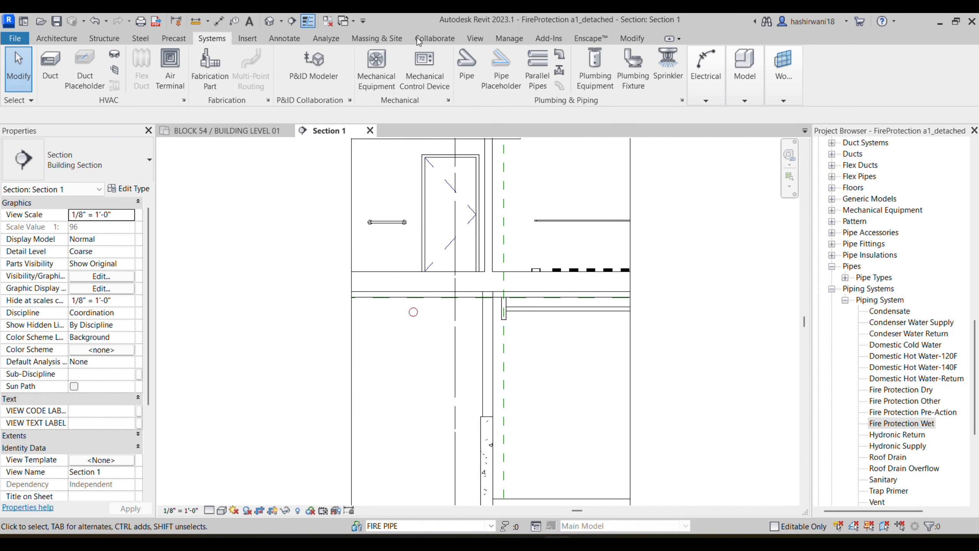
# Step: Start a new F_SP_MAIN pipe on the Level 01 plan with a 4" diameter
pyautogui.click(215, 135)
pyautogui.moveTo(397, 275); pyautogui.dragTo(439, 265, button='middle')
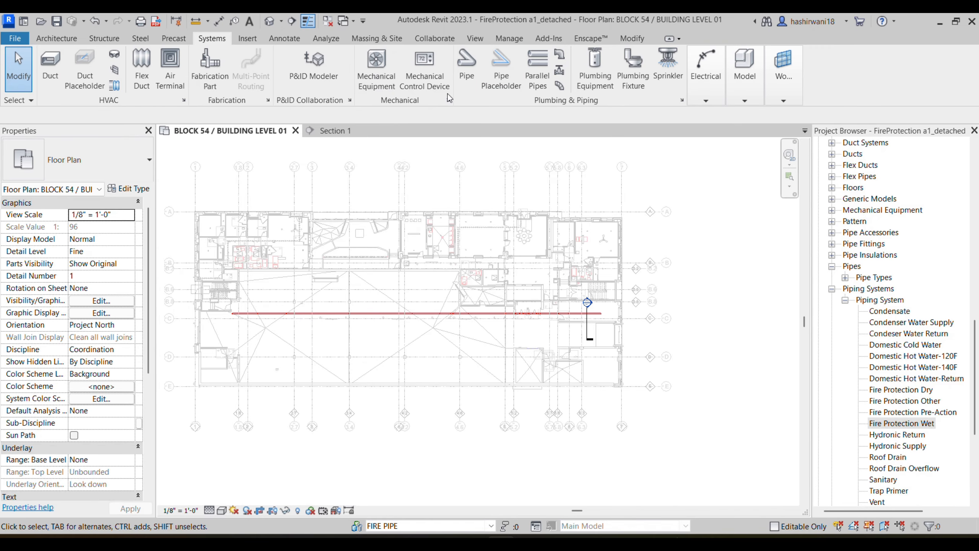
pyautogui.press('i')
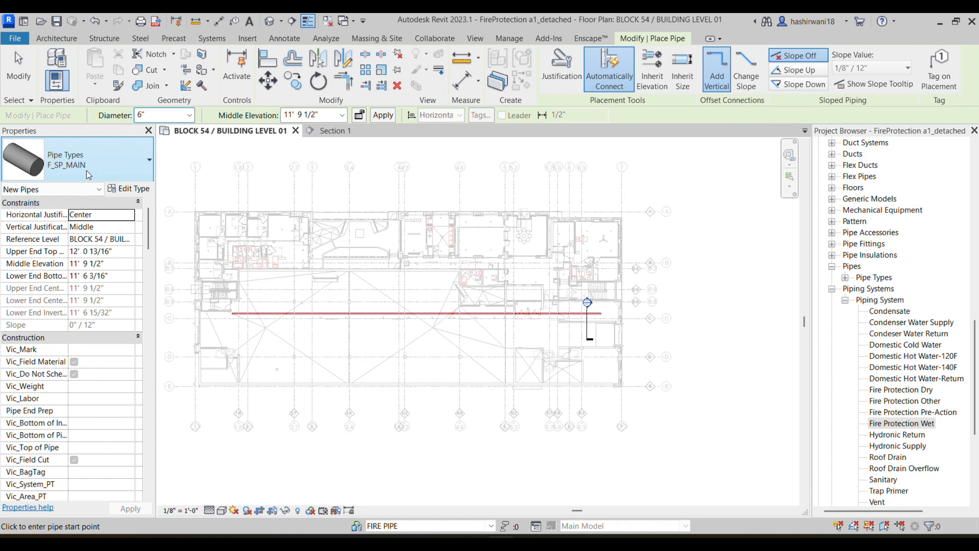
pyautogui.click(102, 174)
pyautogui.click(99, 258)
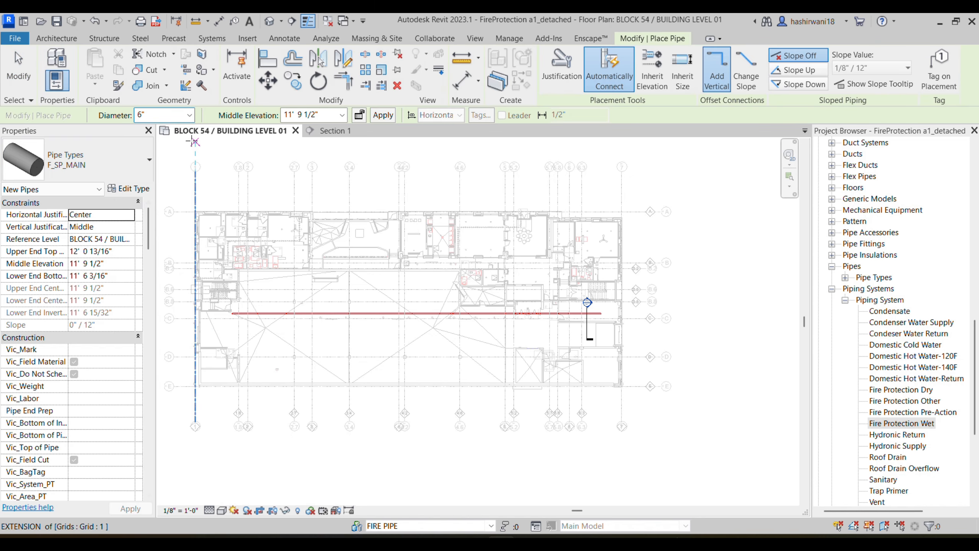
pyautogui.click(190, 115)
pyautogui.click(161, 169)
pyautogui.scroll(5, 261, 314)
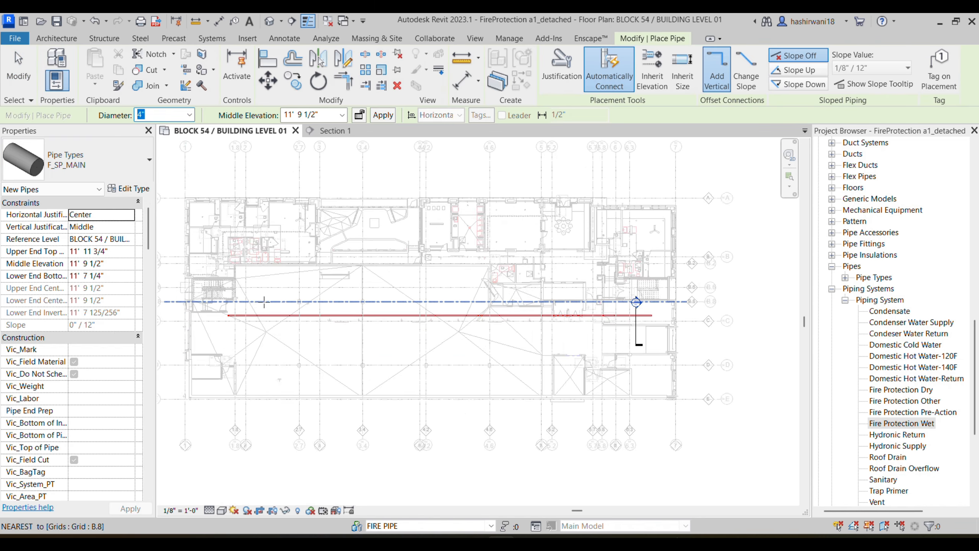
# Step: Set the new pipe's middle elevation to 12' 0" near the red main's end
pyautogui.moveTo(260, 314)
pyautogui.mouseDown(button='middle')
pyautogui.moveTo(212, 324)
pyautogui.moveTo(415, 336)
pyautogui.moveTo(586, 326)
pyautogui.moveTo(450, 293)
pyautogui.mouseUp(button='middle')
pyautogui.click(341, 115)
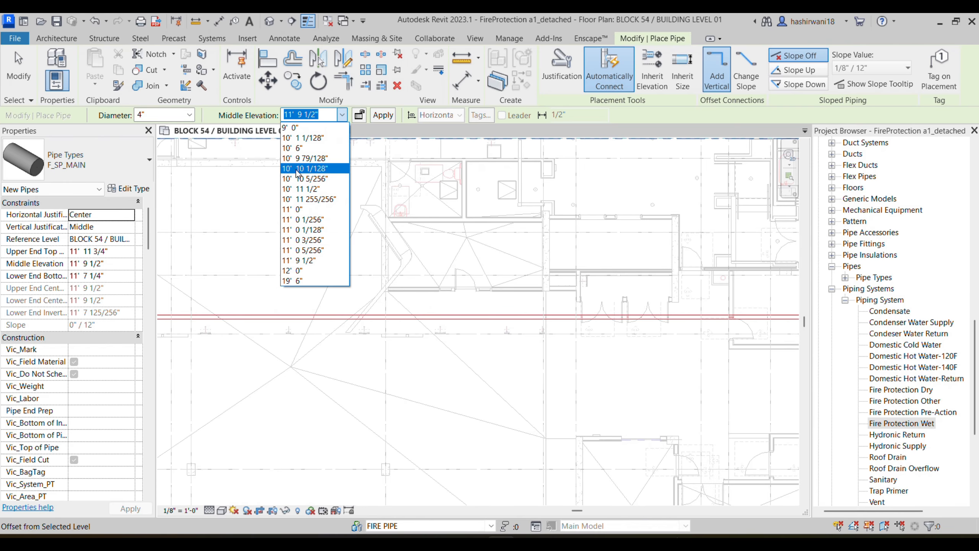
pyautogui.click(304, 272)
pyautogui.moveTo(775, 290); pyautogui.dragTo(735, 286, button='middle')
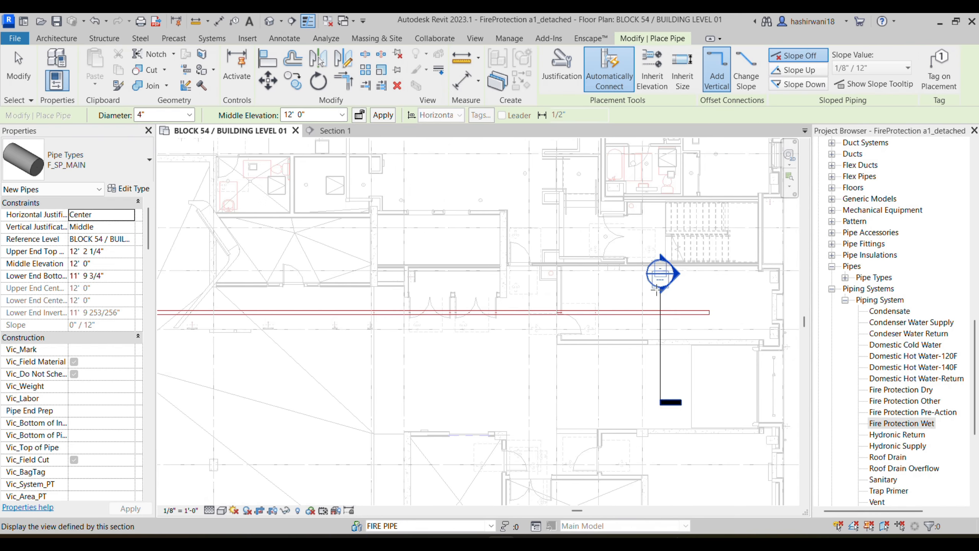
pyautogui.scroll(1, 696, 315)
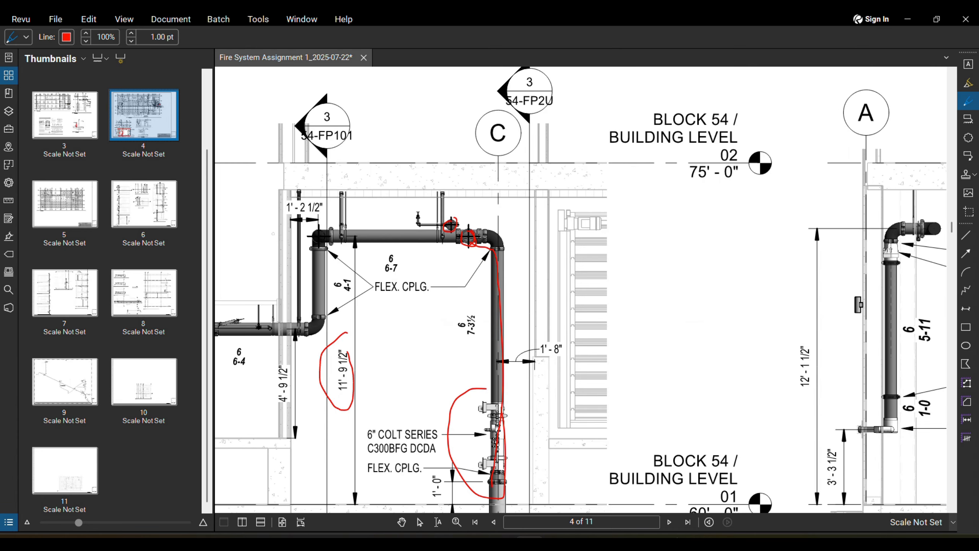
pyautogui.scroll(-4, 580, 290)
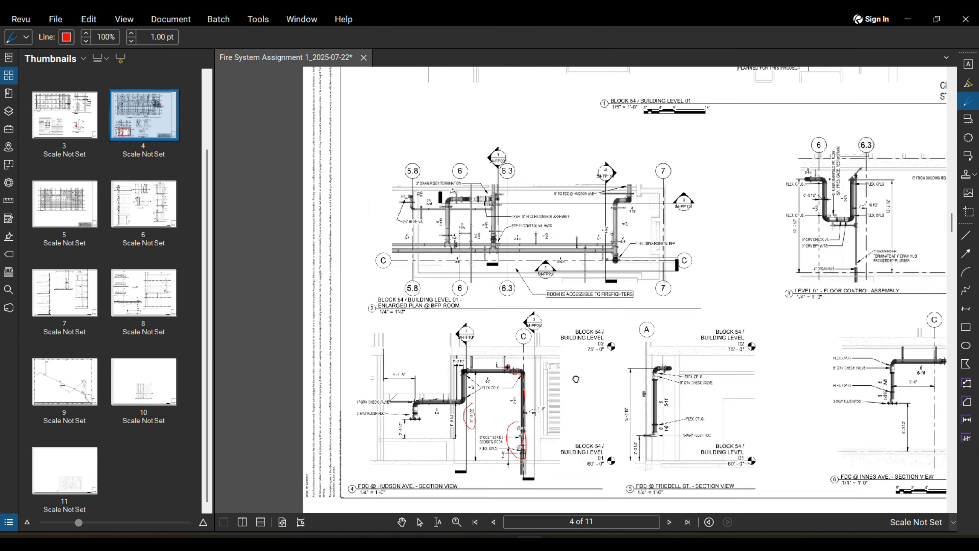
# Step: Zoom around the 54-FP2U pipe markups in Revu, then return to Revit
pyautogui.scroll(6, 733, 216)
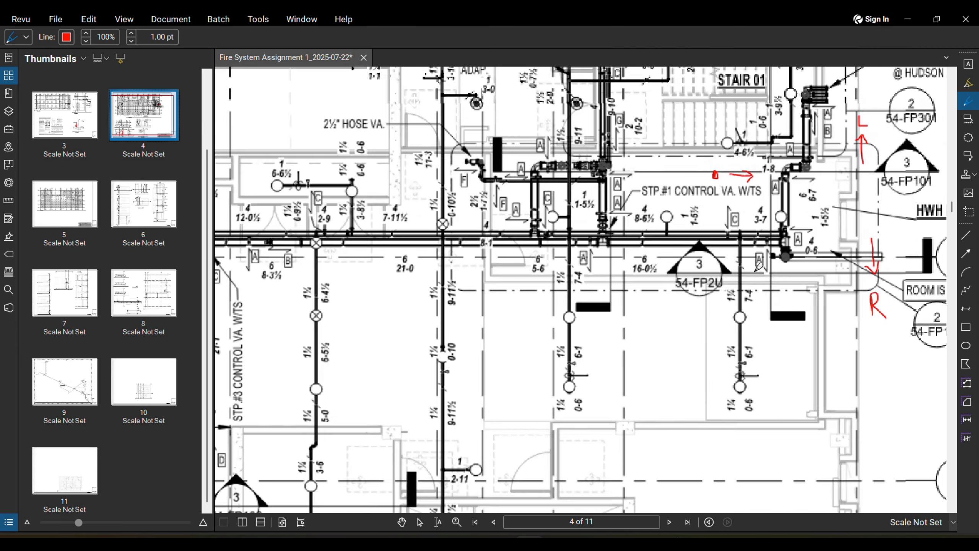
pyautogui.scroll(-1, 755, 231)
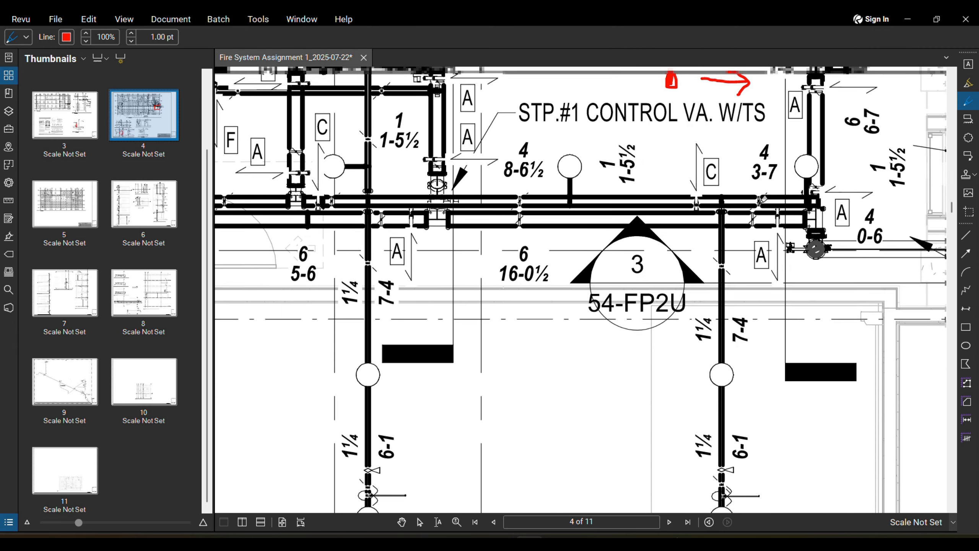
pyautogui.hotkey('alt', 'Tab')
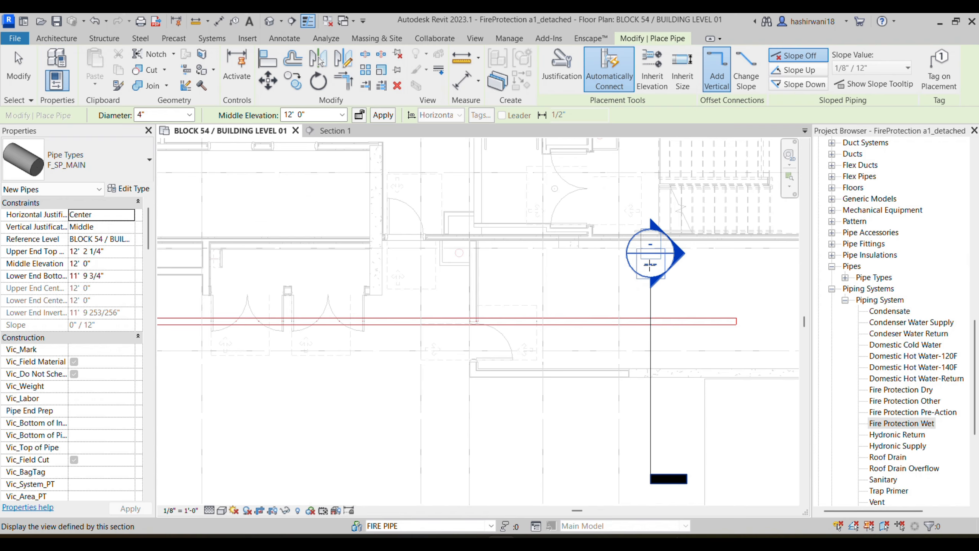
# Step: Draw the 4" pipe parallel to the 6" main, ending at grid line 1.8
pyautogui.click(734, 306)
pyautogui.scroll(-5, 443, 295)
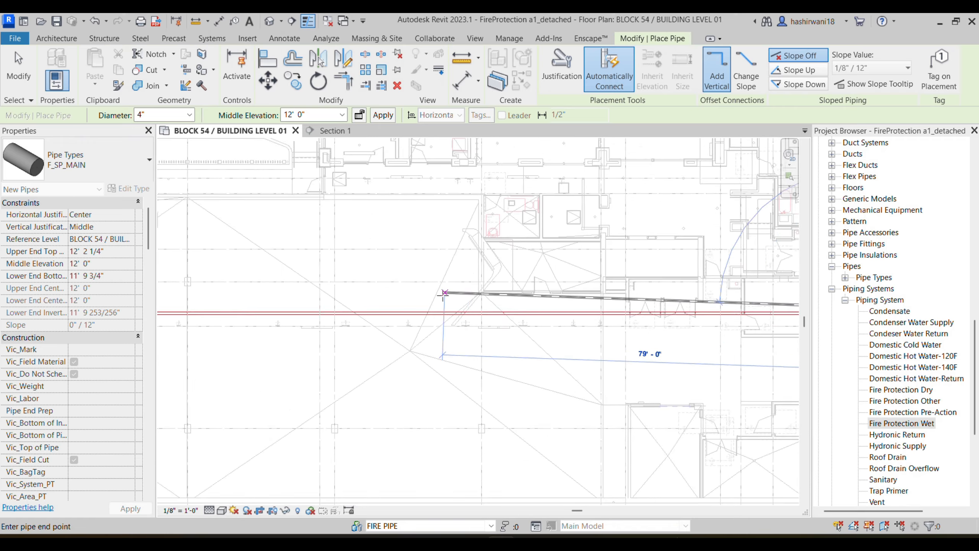
pyautogui.scroll(-2, 404, 301)
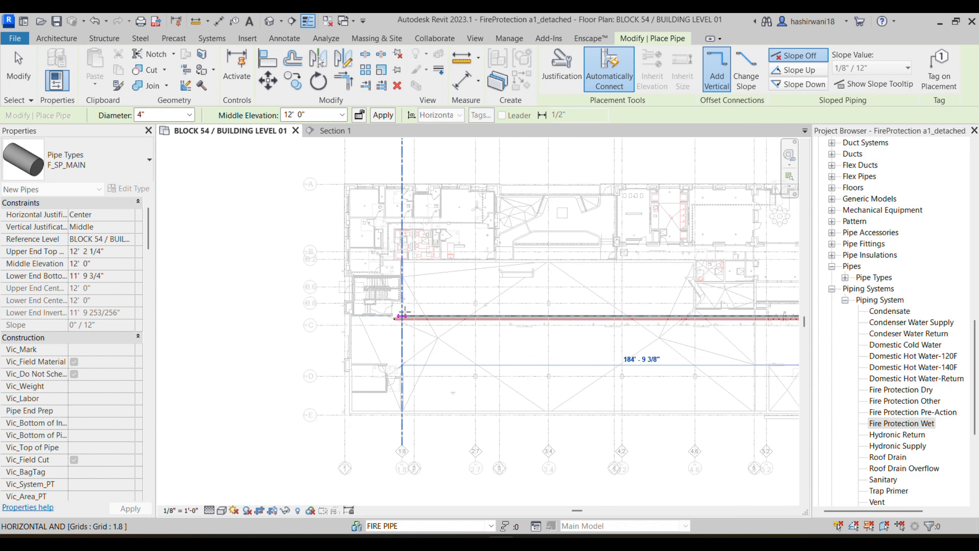
pyautogui.scroll(4, 407, 308)
pyautogui.click(383, 326)
pyautogui.press('Escape')
pyautogui.scroll(-1, 474, 295)
pyautogui.scroll(-2, 498, 313)
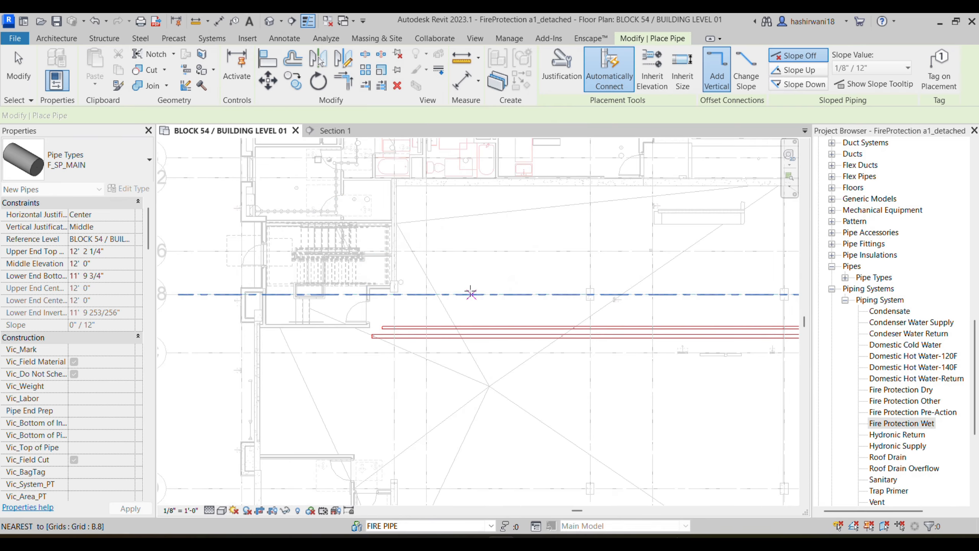
pyautogui.moveTo(535, 379); pyautogui.dragTo(453, 343, button='middle')
pyautogui.moveTo(495, 266); pyautogui.dragTo(415, 311, button='middle')
pyautogui.scroll(2, 416, 311)
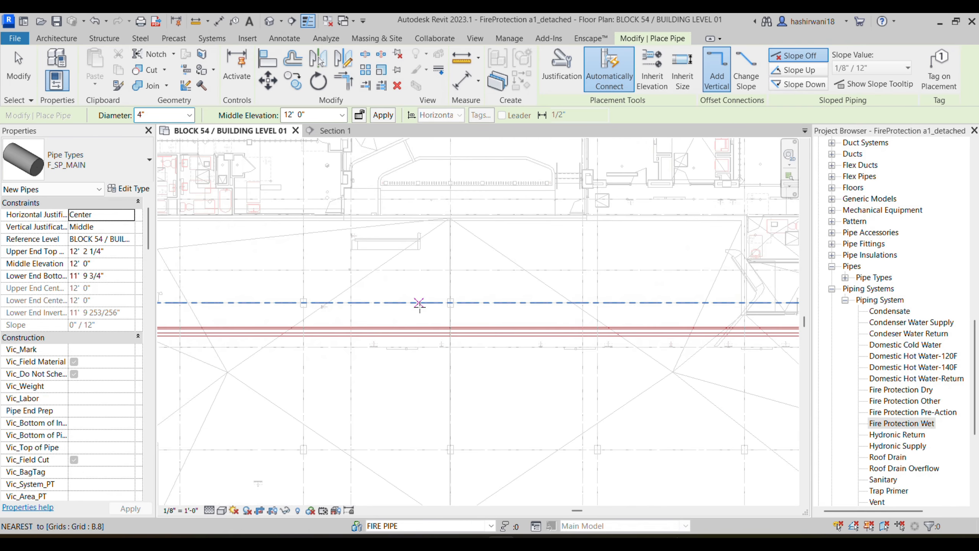
pyautogui.moveTo(395, 235); pyautogui.dragTo(368, 219, button='middle')
# Step: Check both pipe circles in Section 1, then view the PDF's FDC section details
pyautogui.click(335, 131)
pyautogui.scroll(2, 395, 320)
pyautogui.scroll(1, 397, 324)
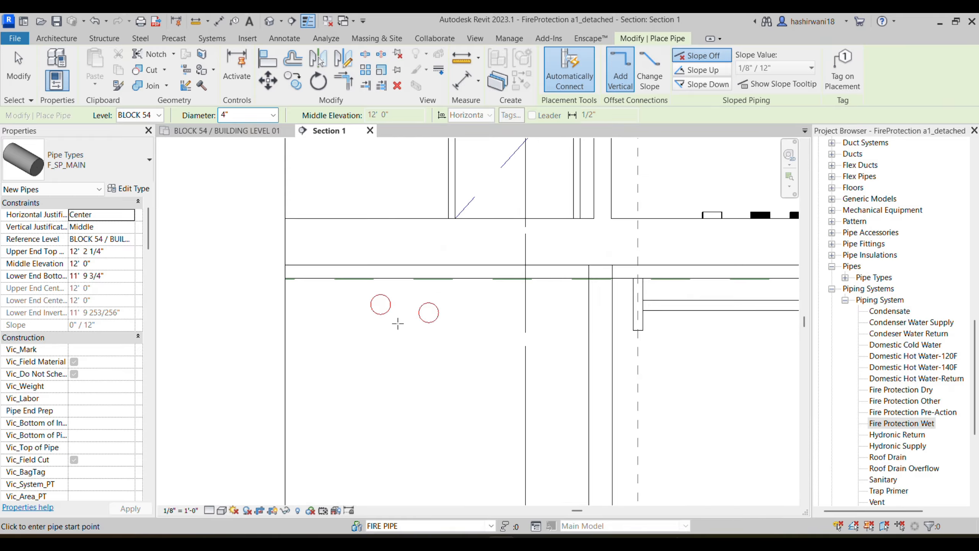
pyautogui.moveTo(528, 535)
pyautogui.click(527, 492)
pyautogui.scroll(-6, 460, 387)
pyautogui.scroll(-2, 431, 384)
pyautogui.moveTo(431, 384); pyautogui.dragTo(661, 116, button='middle')
# Step: Zoom into the FDC @ Hudson Ave. riser section on the marked-up PDF
pyautogui.scroll(1, 291, 439)
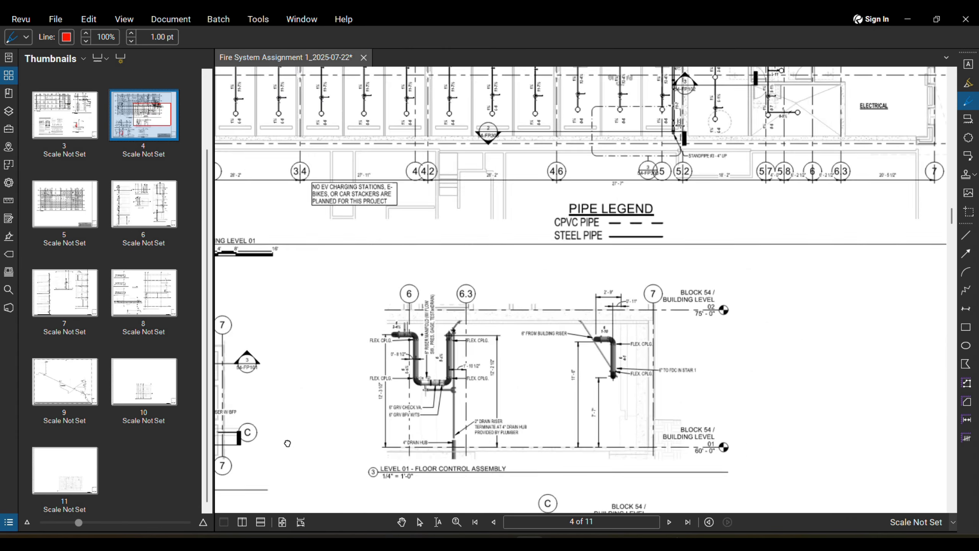
pyautogui.moveTo(291, 439); pyautogui.dragTo(582, 272, button='middle')
pyautogui.scroll(-3, 582, 271)
pyautogui.scroll(4, 431, 326)
pyautogui.moveTo(432, 325); pyautogui.dragTo(469, 273, button='middle')
pyautogui.scroll(8, 471, 269)
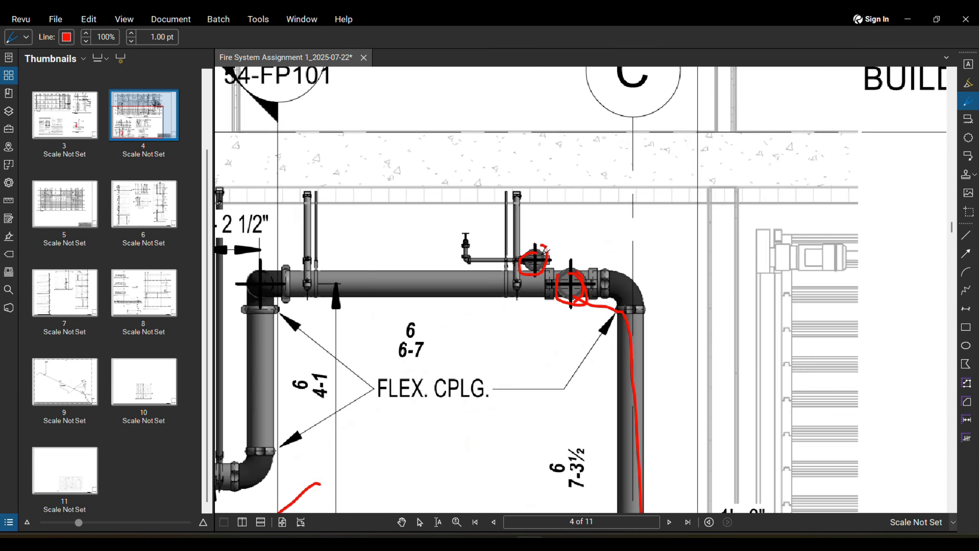
pyautogui.scroll(-5, 649, 288)
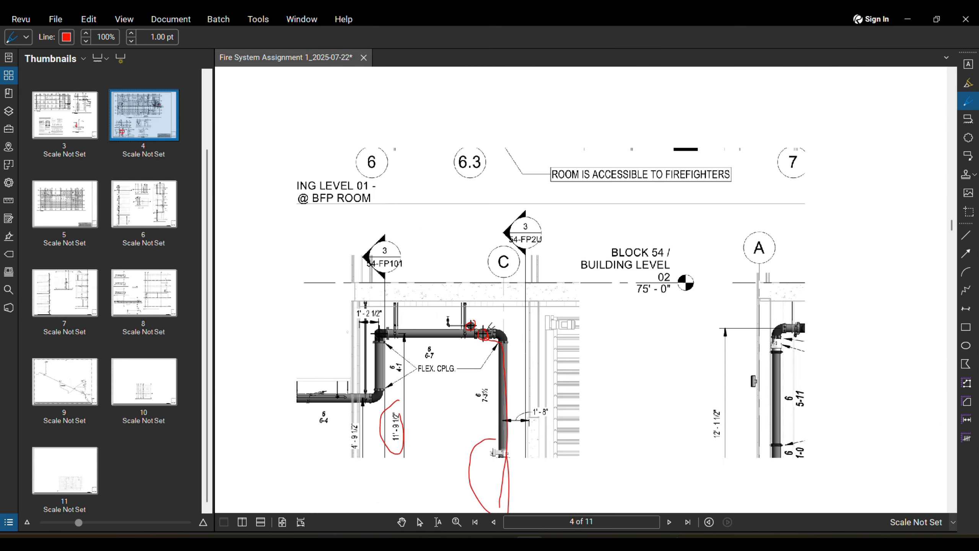
pyautogui.scroll(-4, 511, 303)
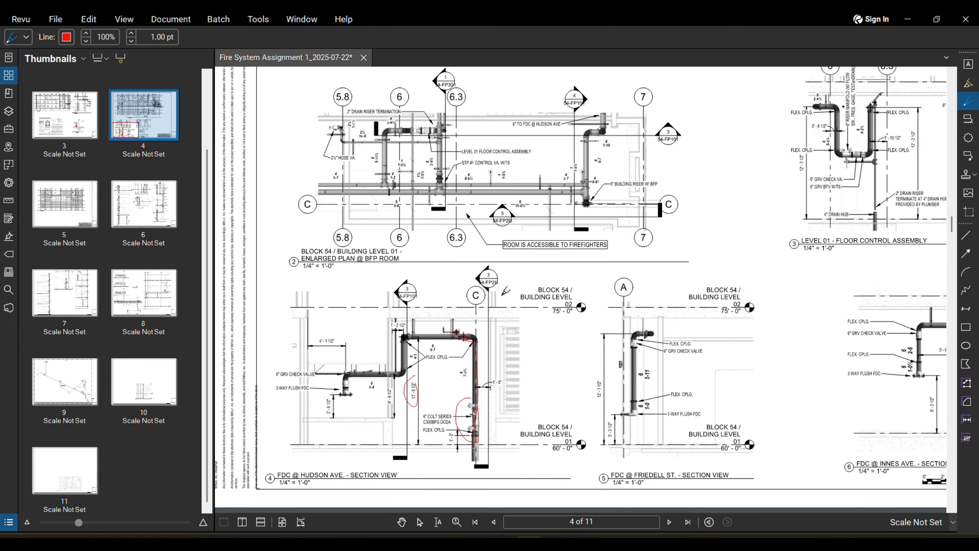
# Step: On the Level 01 plan, select the 6" main and use Create Similar (CS)
pyautogui.click(501, 540)
pyautogui.moveTo(469, 330); pyautogui.dragTo(411, 374, button='middle')
pyautogui.scroll(-3, 411, 374)
pyautogui.click(239, 132)
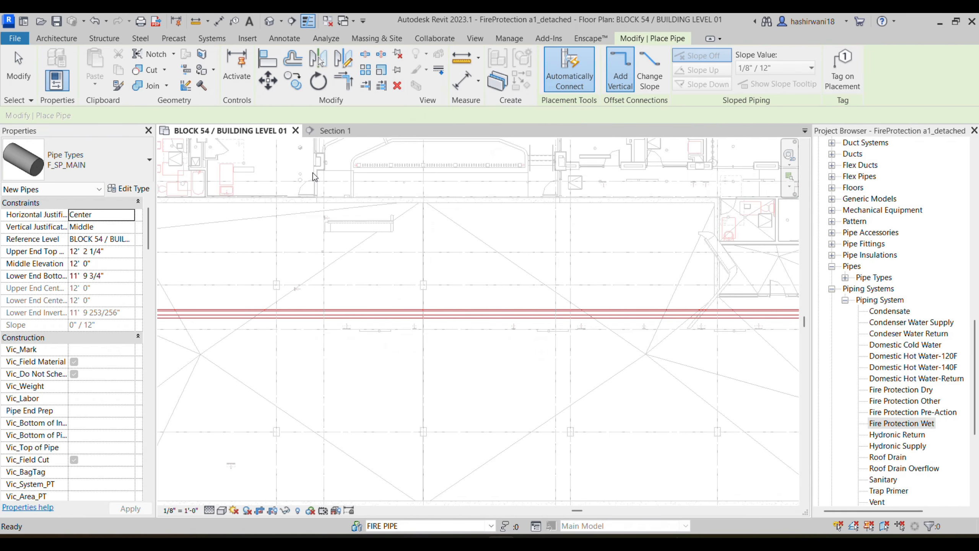
pyautogui.scroll(-3, 437, 291)
pyautogui.press('Escape')
pyautogui.press('Escape')
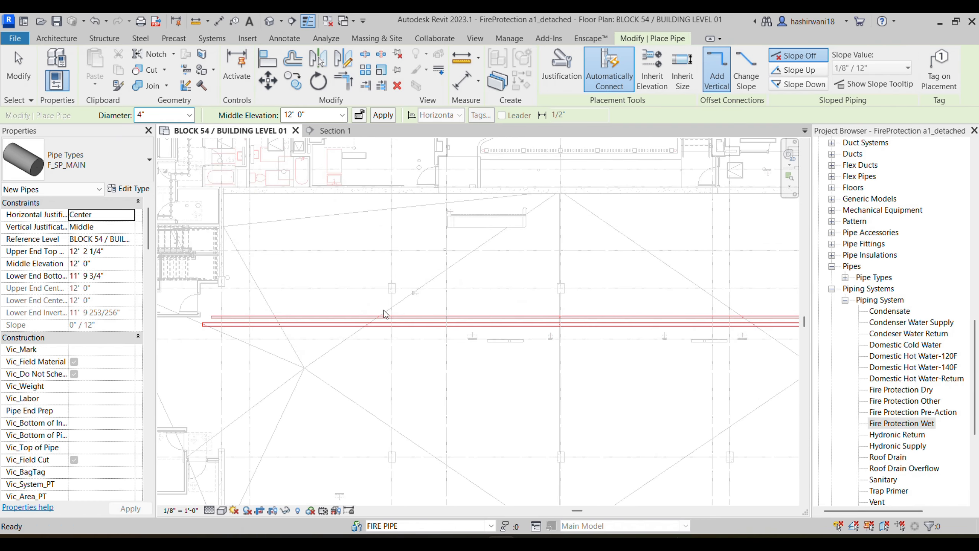
pyautogui.click(405, 328)
pyautogui.press('c')
pyautogui.press('s')
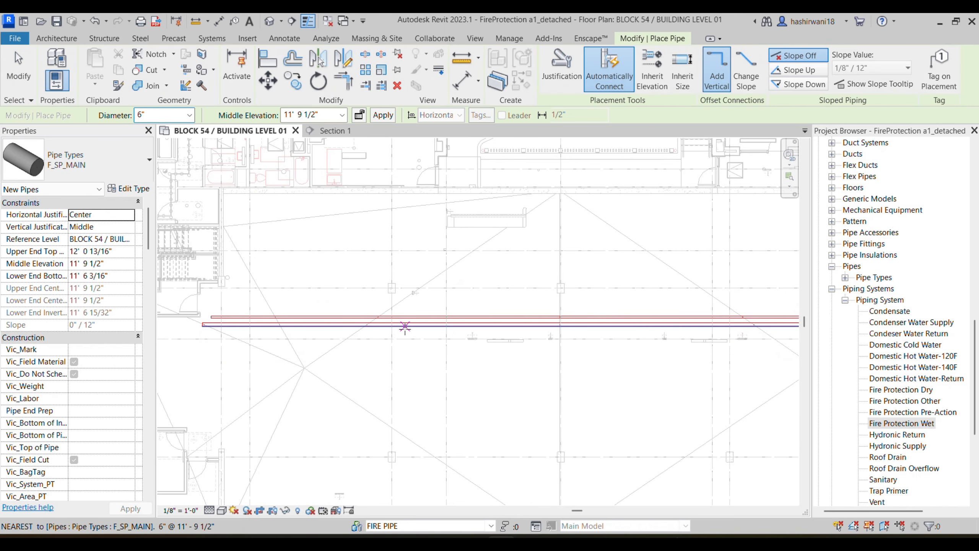
pyautogui.moveTo(405, 329); pyautogui.dragTo(391, 316, button='middle')
# Step: Zoom the PDF into the Stair 02 area with the STP.#2 control valve and hose valve
pyautogui.moveTo(528, 540)
pyautogui.click(528, 516)
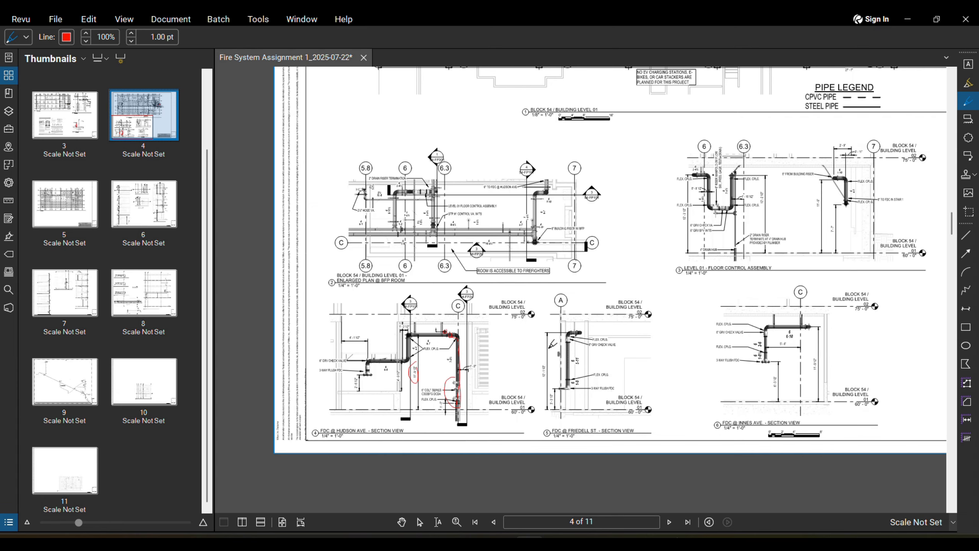
pyautogui.scroll(-4, 551, 331)
pyautogui.scroll(4, 499, 240)
pyautogui.scroll(4, 476, 256)
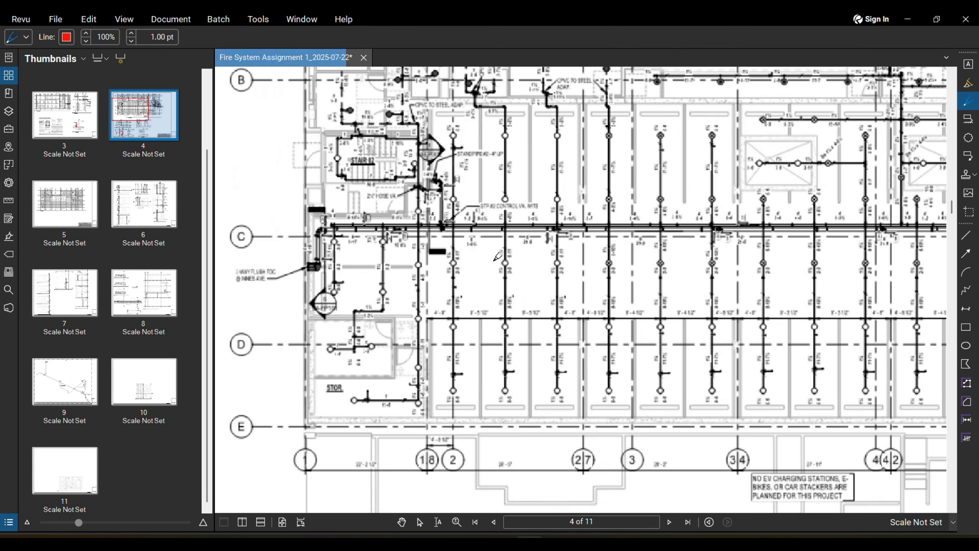
pyautogui.scroll(7, 468, 229)
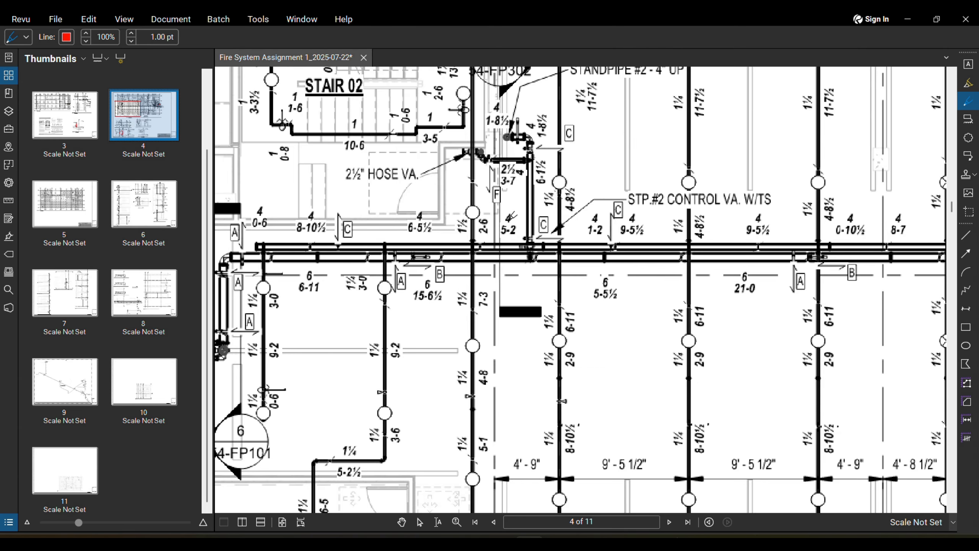
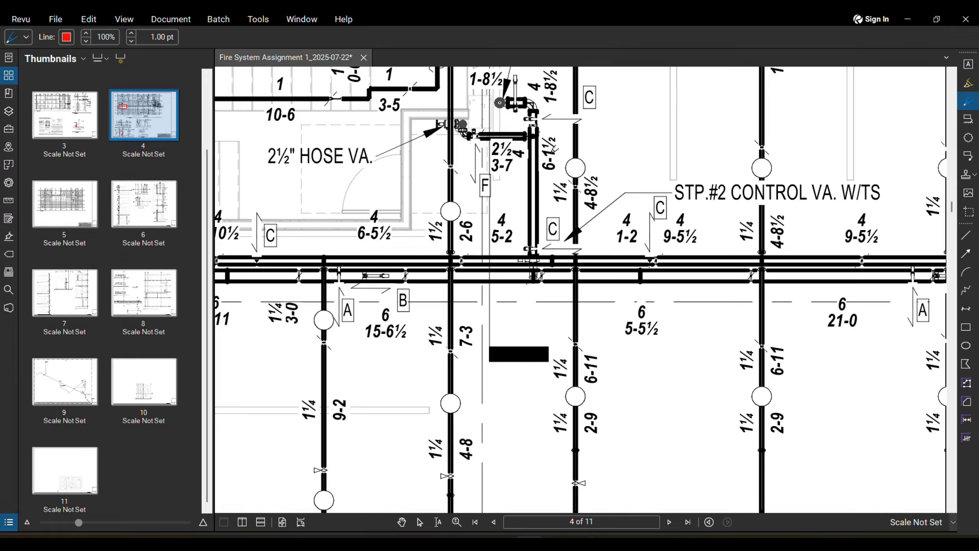
# Step: Pan and zoom the PDF plan to the STP.#2 control valve and STANDPIPE #2 label
pyautogui.scroll(4, 537, 282)
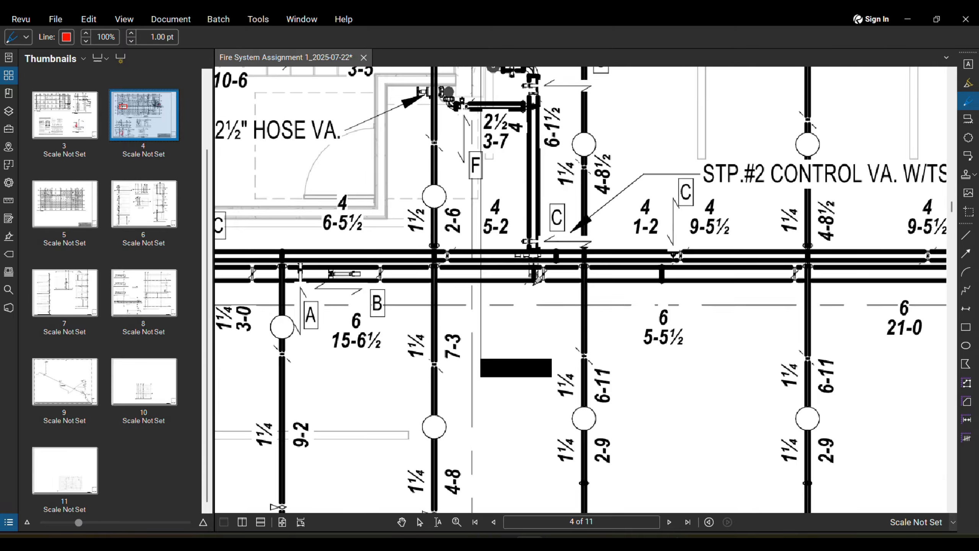
pyautogui.scroll(-2, 542, 246)
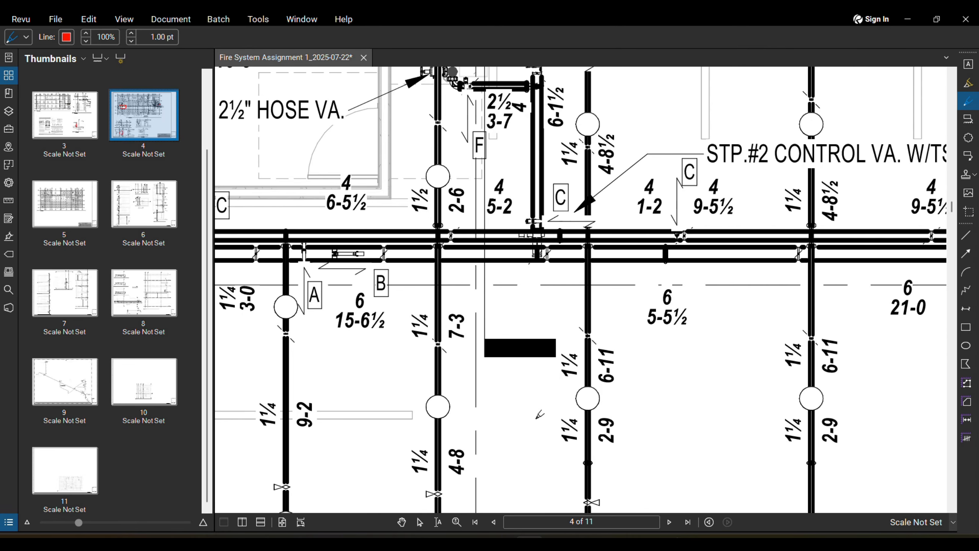
pyautogui.click(501, 543)
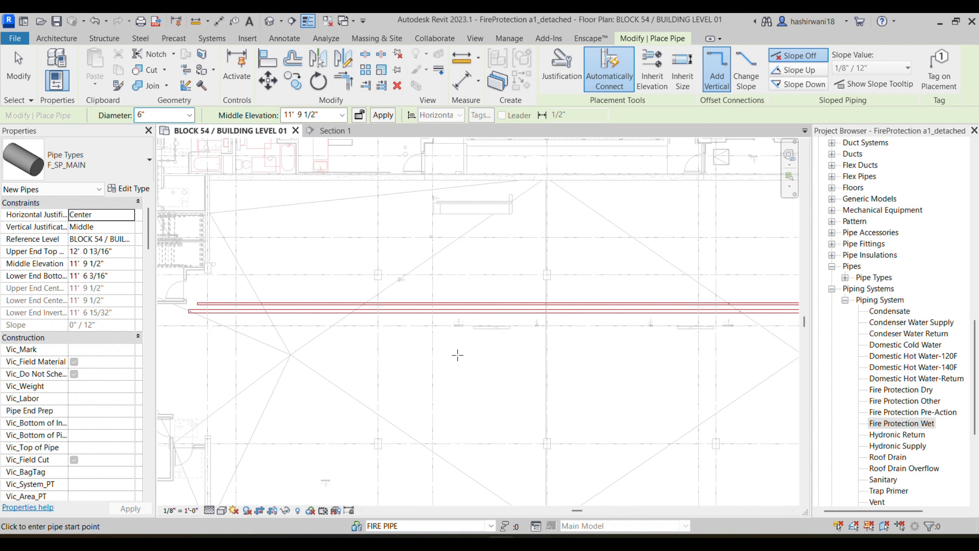
pyautogui.scroll(-2, 530, 382)
pyautogui.click(529, 543)
pyautogui.scroll(-3, 522, 378)
pyautogui.moveTo(523, 379); pyautogui.dragTo(521, 392, button='middle')
pyautogui.scroll(-2, 515, 396)
pyautogui.moveTo(517, 334); pyautogui.dragTo(531, 101, button='middle')
pyautogui.scroll(-1, 519, 214)
pyautogui.moveTo(532, 269)
pyautogui.mouseDown(button='middle')
pyautogui.moveTo(528, 230)
pyautogui.moveTo(520, 326)
pyautogui.mouseUp(button='middle')
pyautogui.scroll(2, 524, 309)
pyautogui.moveTo(518, 116); pyautogui.dragTo(521, 270, button='middle')
pyautogui.scroll(2, 522, 269)
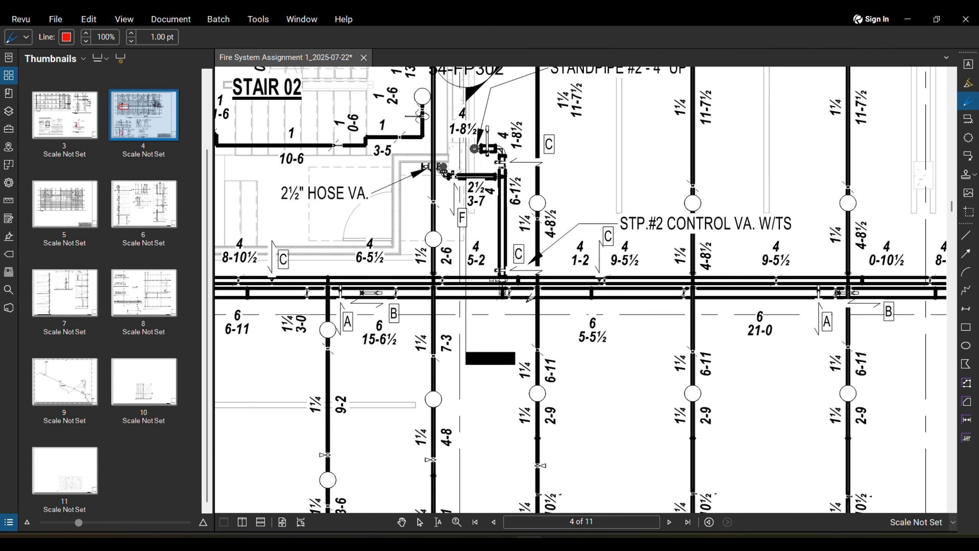
pyautogui.scroll(-2, 503, 270)
pyautogui.scroll(-2, 510, 371)
pyautogui.moveTo(490, 316); pyautogui.dragTo(485, 329, button='middle')
pyautogui.scroll(3, 482, 316)
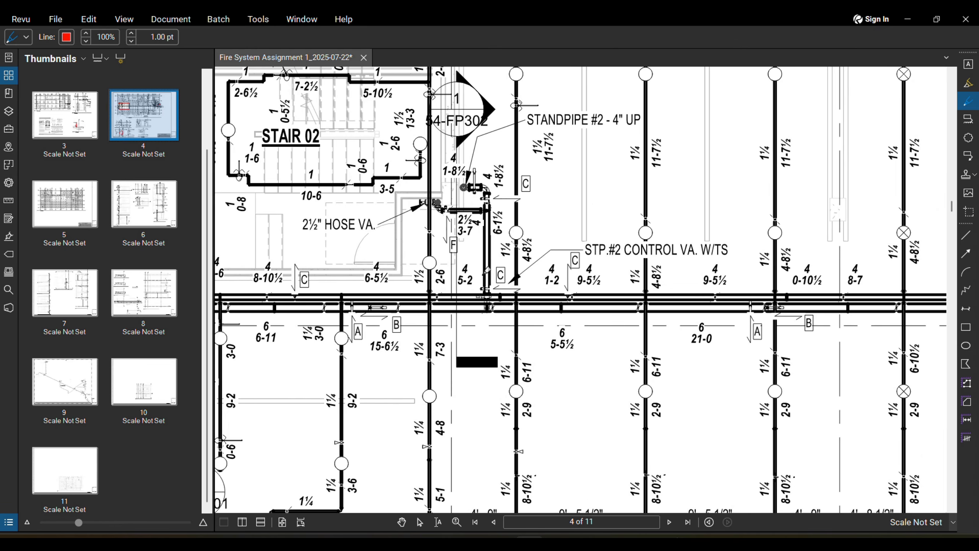
pyautogui.scroll(2, 486, 299)
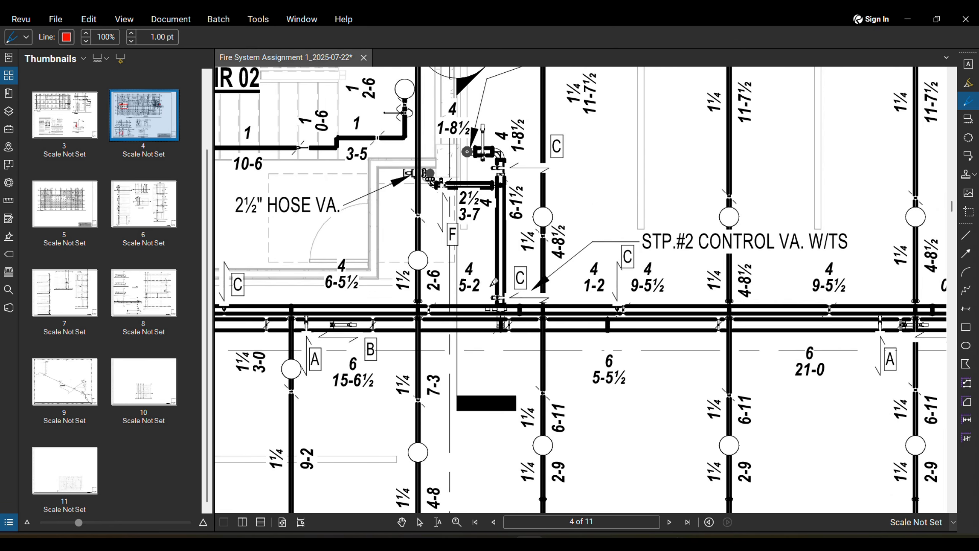
pyautogui.moveTo(492, 283); pyautogui.dragTo(505, 317, button='middle')
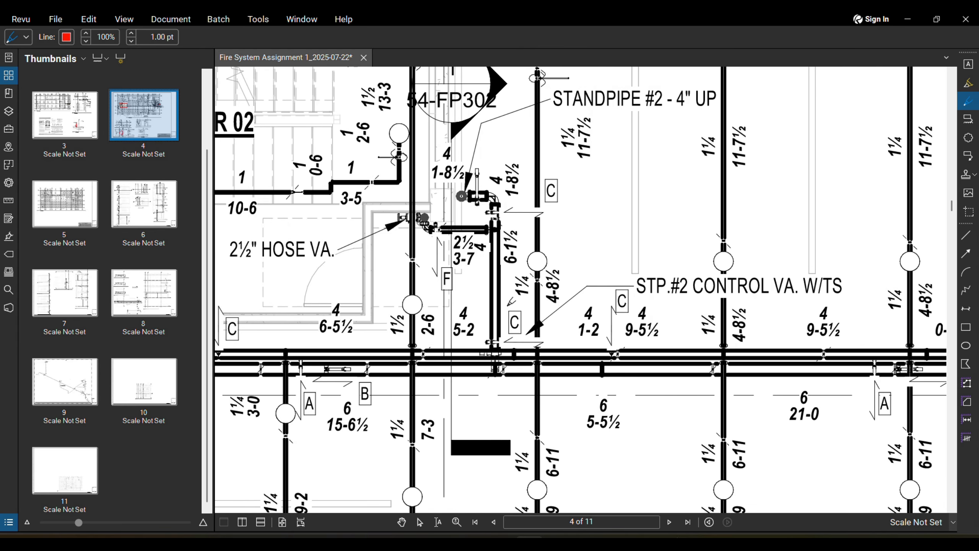
pyautogui.scroll(-1, 511, 303)
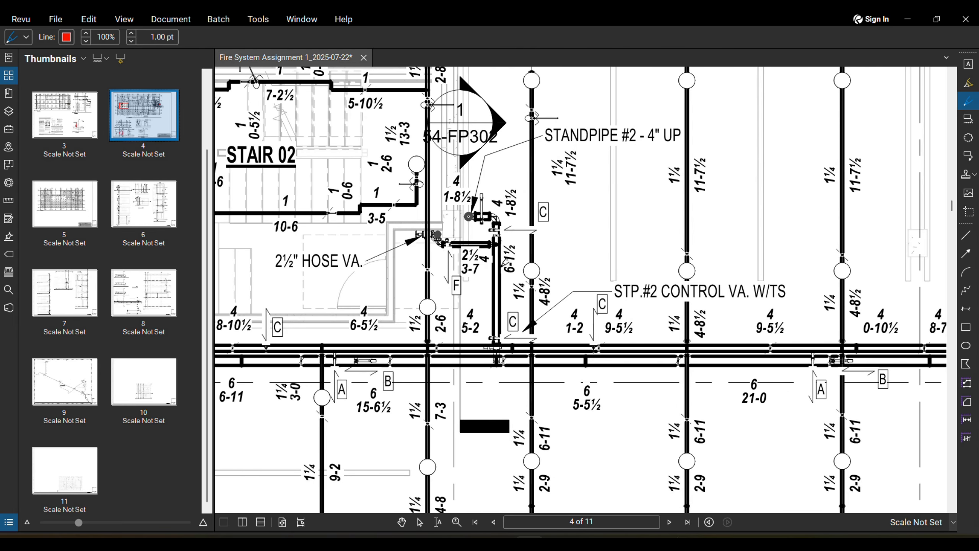
pyautogui.moveTo(501, 542)
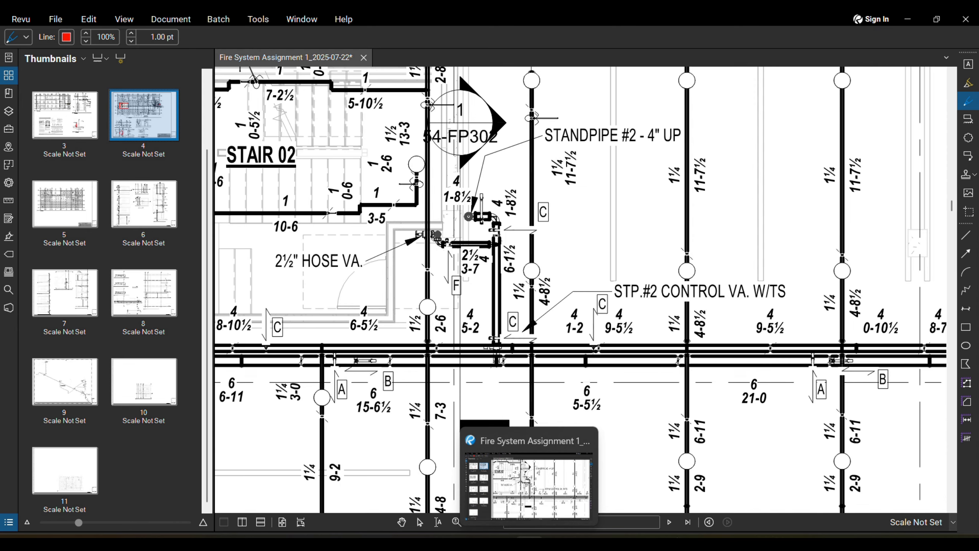
# Step: Back in Revit, set the pipe diameter to 4"
pyautogui.click(500, 486)
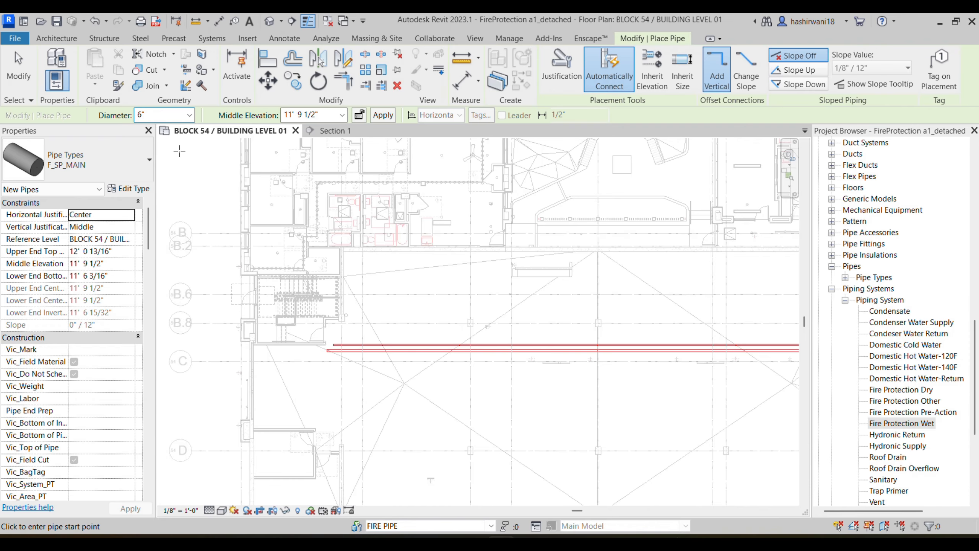
pyautogui.click(189, 115)
pyautogui.click(173, 164)
pyautogui.scroll(2, 476, 347)
pyautogui.scroll(-4, 476, 347)
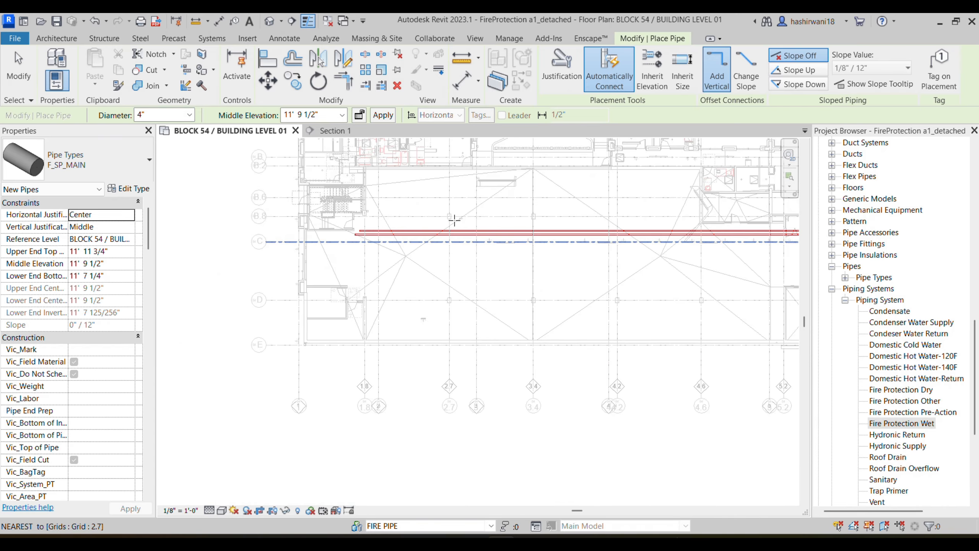
pyautogui.scroll(3, 465, 299)
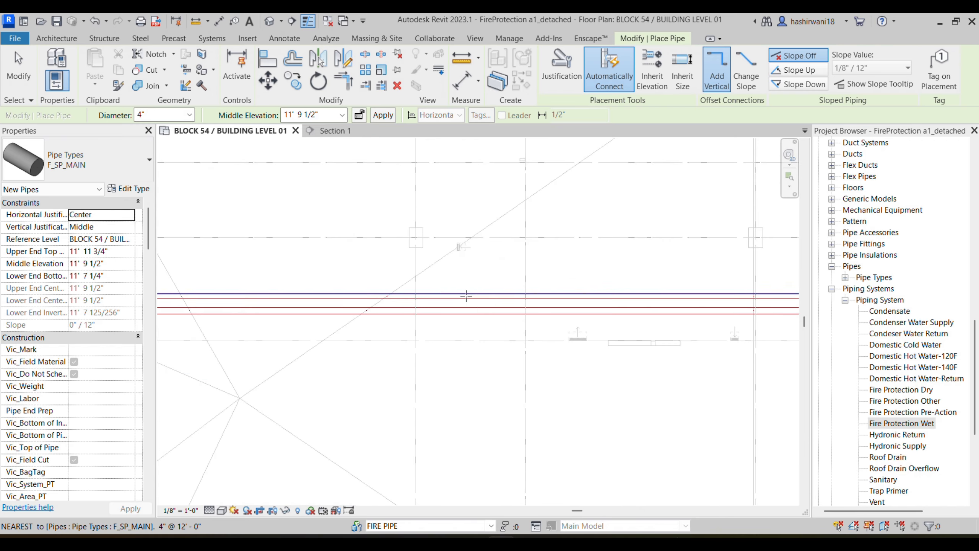
# Step: Draw a 4" pipe from the lower 6" main up the floor plan toward the riser
pyautogui.click(463, 309)
pyautogui.moveTo(465, 191); pyautogui.dragTo(450, 238, button='middle')
pyautogui.click(529, 543)
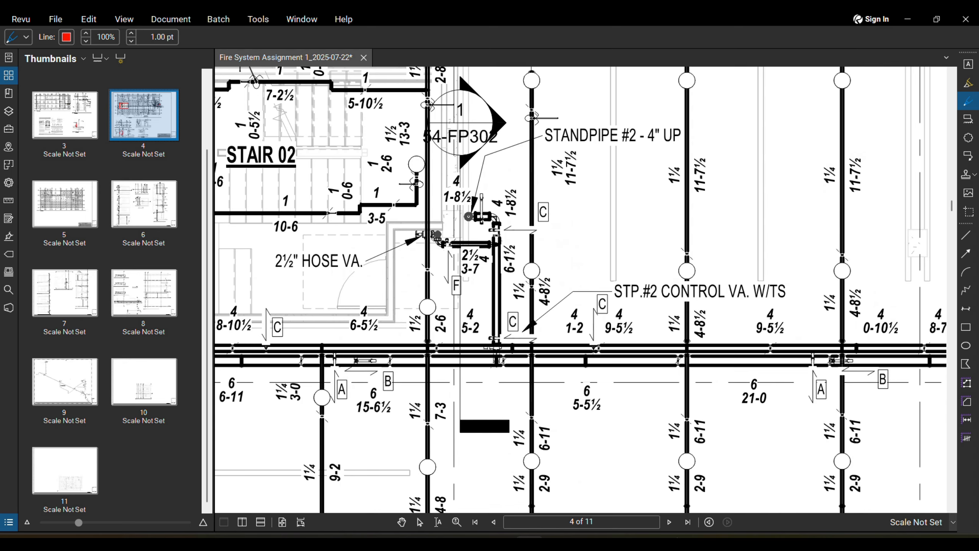
pyautogui.click(501, 542)
pyautogui.moveTo(451, 309); pyautogui.dragTo(463, 263, button='middle')
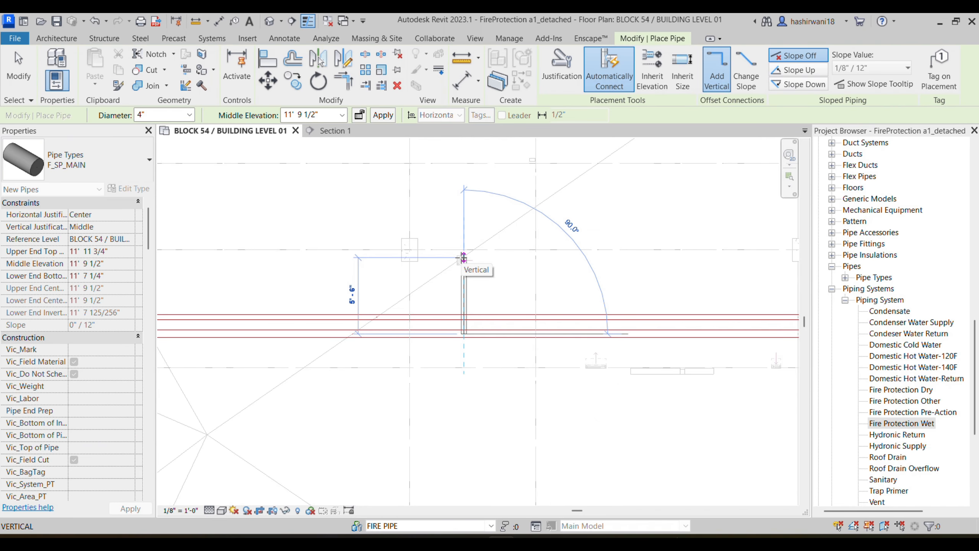
pyautogui.scroll(3, 464, 257)
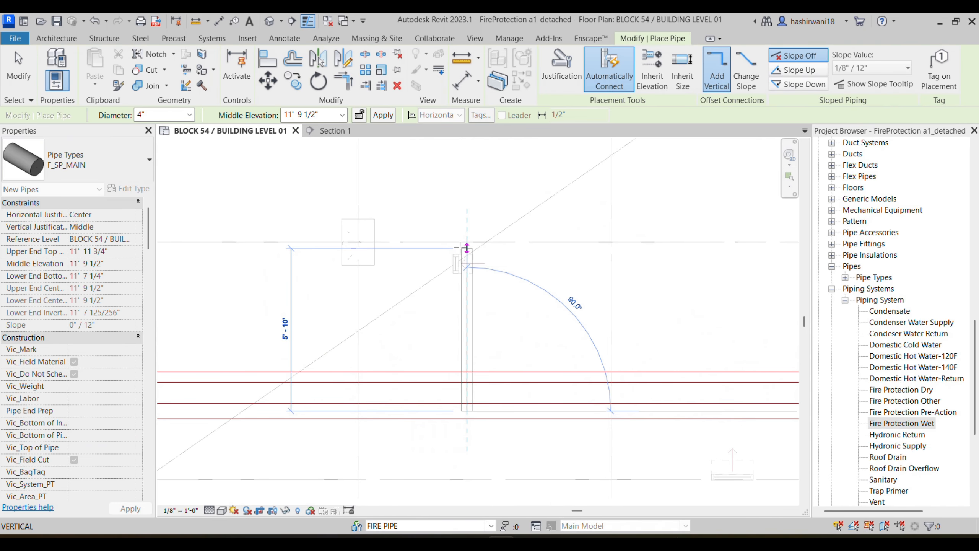
pyautogui.click(467, 236)
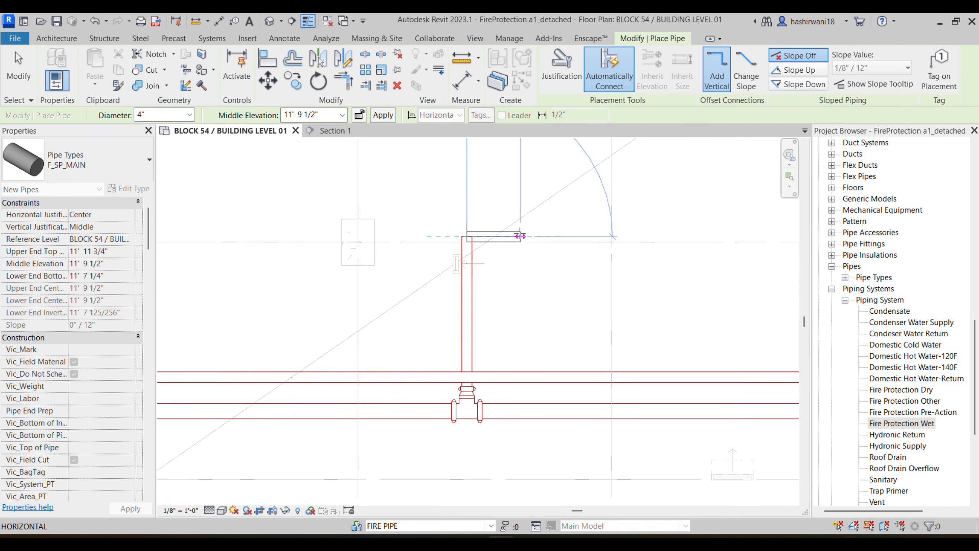
pyautogui.moveTo(483, 406); pyautogui.dragTo(487, 376, button='middle')
pyautogui.press('Escape')
pyautogui.press('Escape')
# Step: Check the Victaulic-FP-Tee No 002 fitting joining the branch to the main
pyautogui.click(472, 378)
pyautogui.scroll(-2, 509, 398)
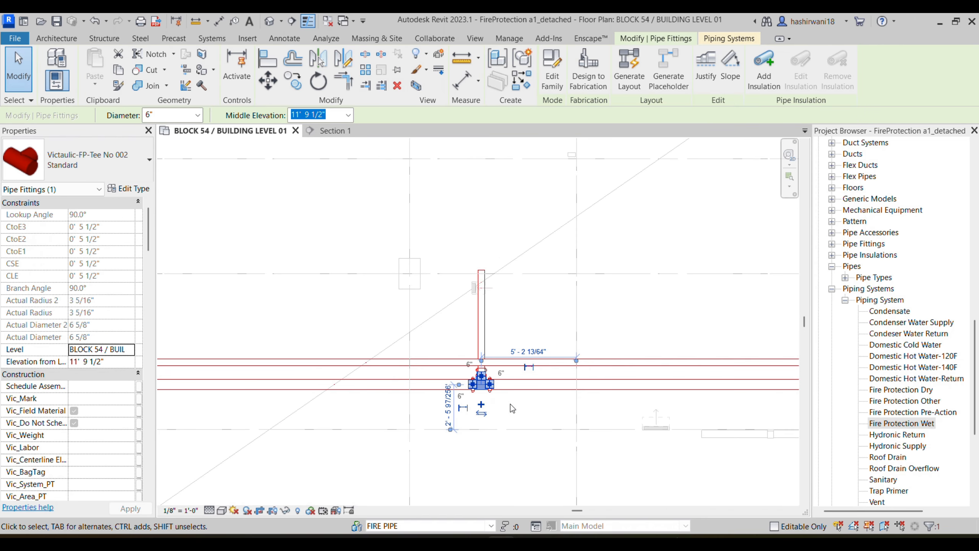
pyautogui.click(530, 426)
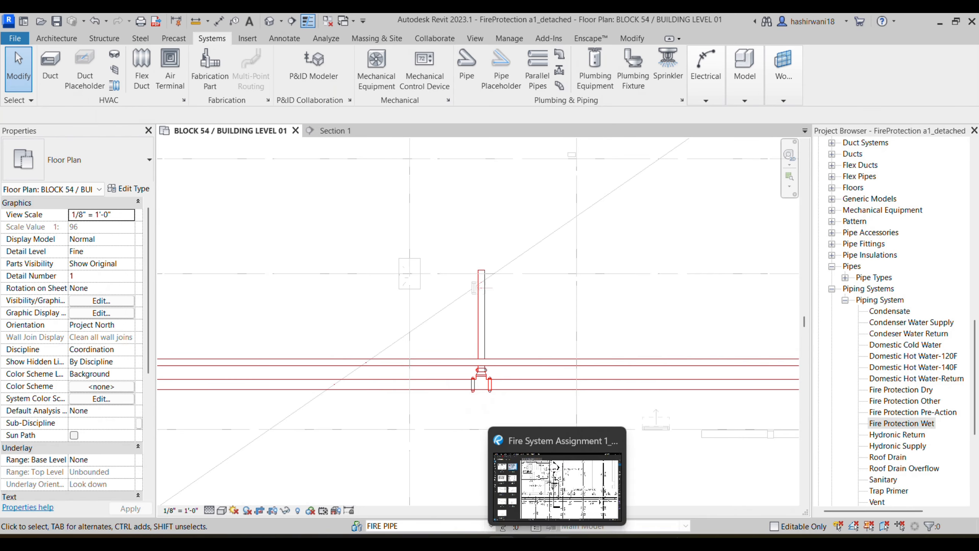
pyautogui.click(557, 542)
# Step: Pan around the PDF plan to review the STP.#2 standpipe leader
pyautogui.scroll(2, 468, 218)
pyautogui.moveTo(467, 218); pyautogui.dragTo(479, 234, button='middle')
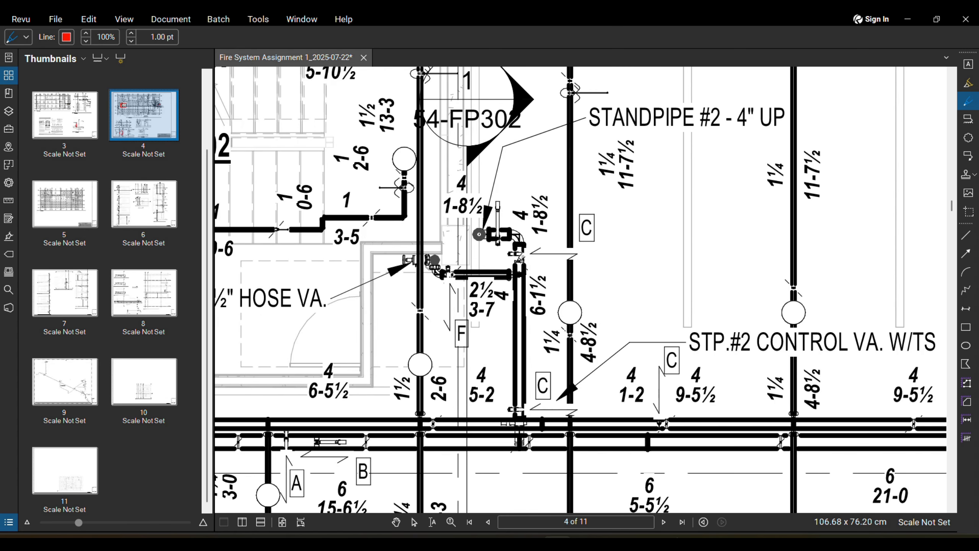
pyautogui.scroll(-2, 519, 259)
pyautogui.scroll(6, 518, 252)
pyautogui.moveTo(485, 197); pyautogui.dragTo(461, 268, button='middle')
pyautogui.scroll(-4, 461, 268)
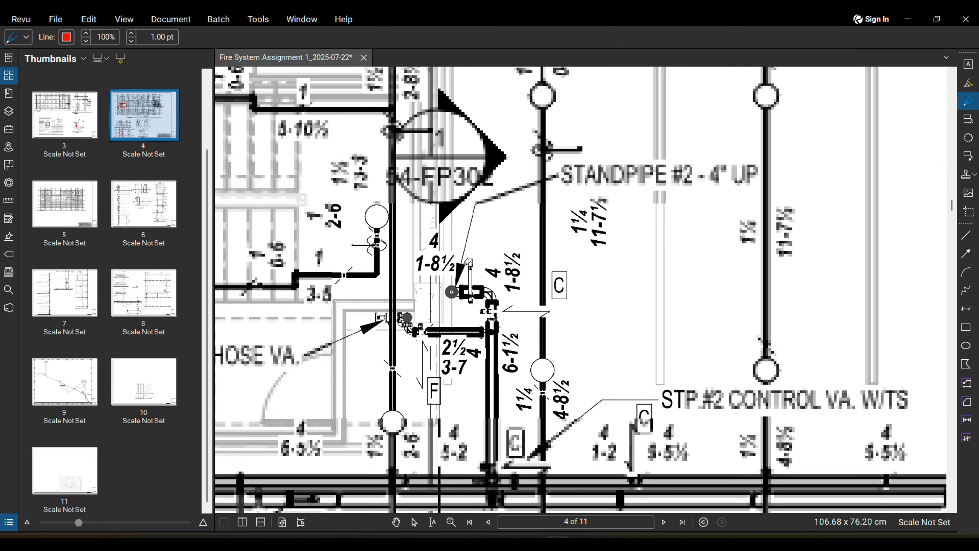
pyautogui.scroll(-1, 461, 268)
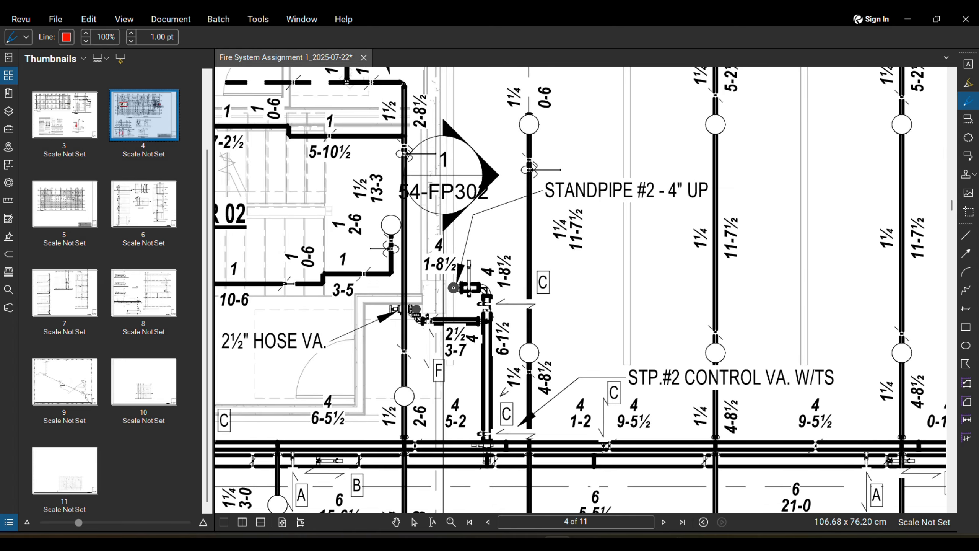
pyautogui.moveTo(503, 392); pyautogui.dragTo(482, 296, button='middle')
pyautogui.scroll(4, 508, 326)
pyautogui.scroll(-6, 508, 326)
pyautogui.scroll(-4, 466, 338)
pyautogui.moveTo(475, 333); pyautogui.dragTo(458, 299, button='middle')
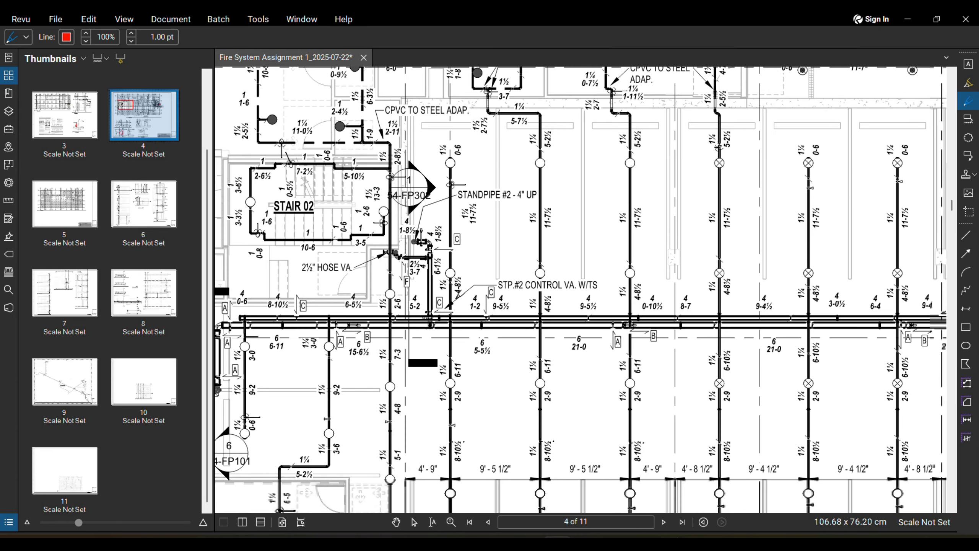
pyautogui.scroll(6, 455, 330)
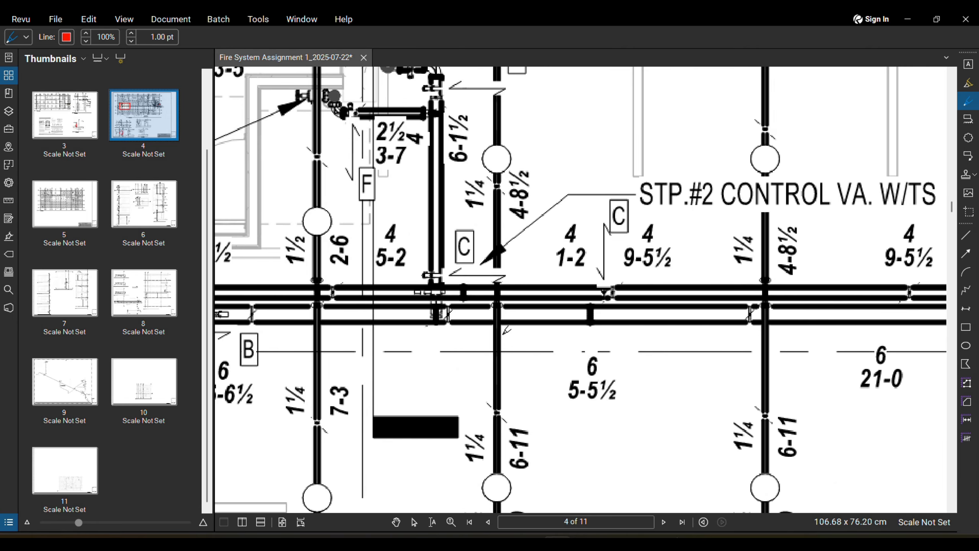
pyautogui.scroll(-2, 464, 330)
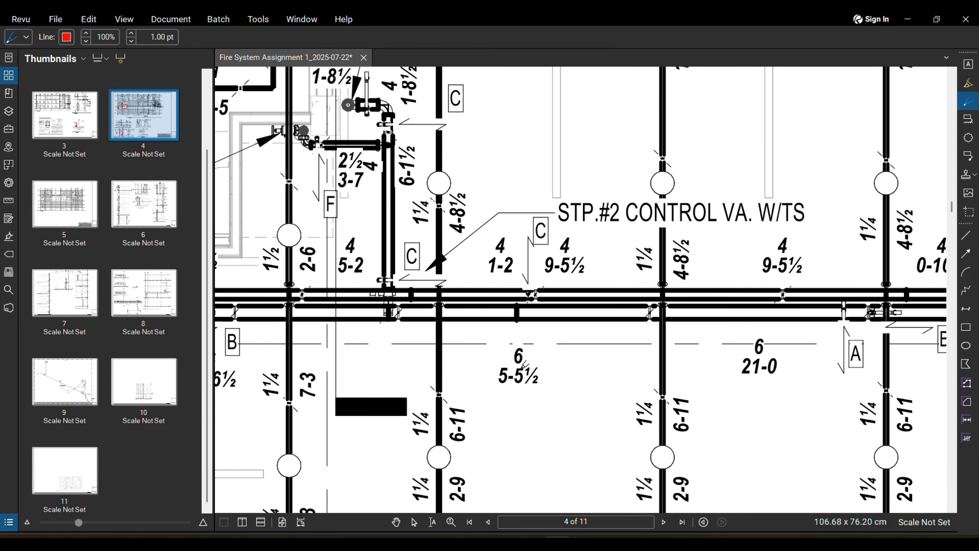
pyautogui.scroll(-3, 535, 343)
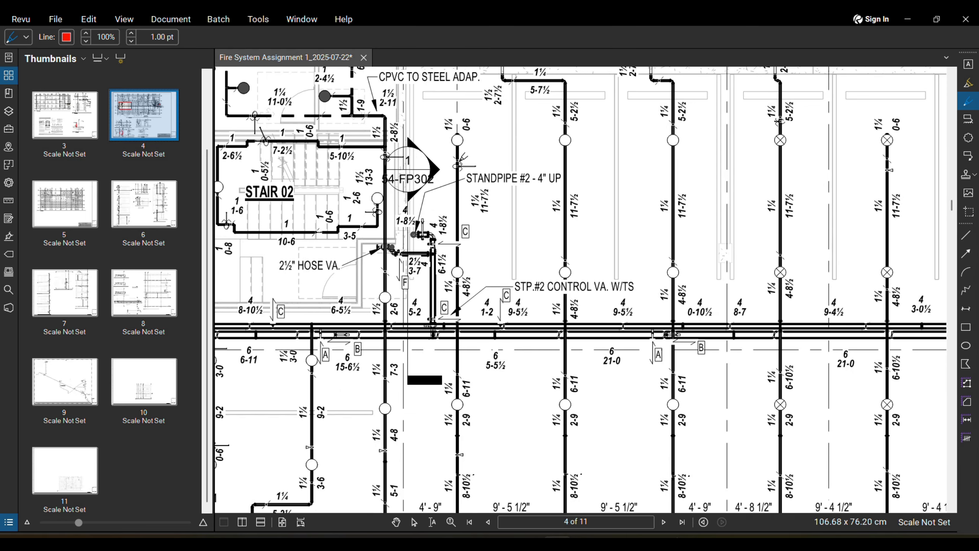
# Step: Compare with the Revit plan, then zoom the PDF out to show all of page 4
pyautogui.hotkey('alt', 'Tab')
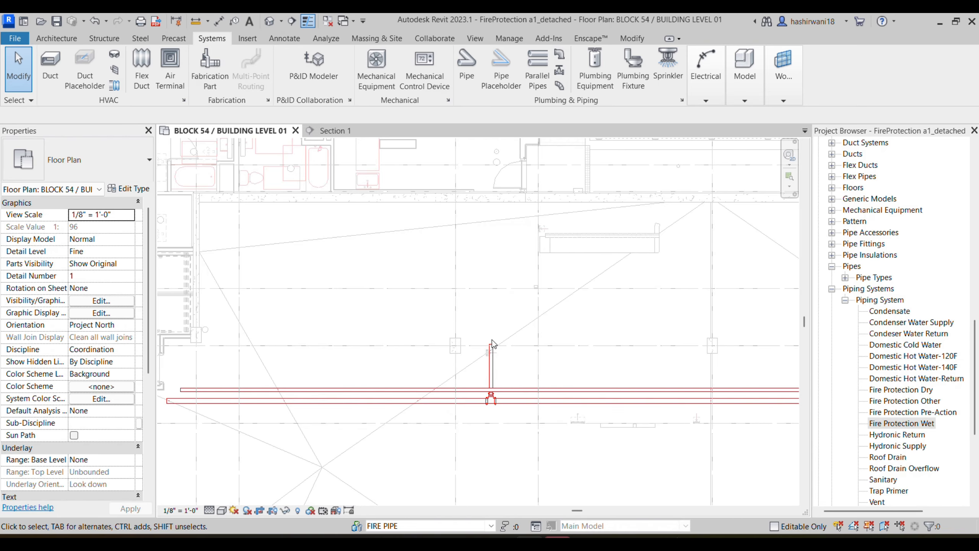
pyautogui.scroll(2, 491, 422)
pyautogui.scroll(2, 493, 398)
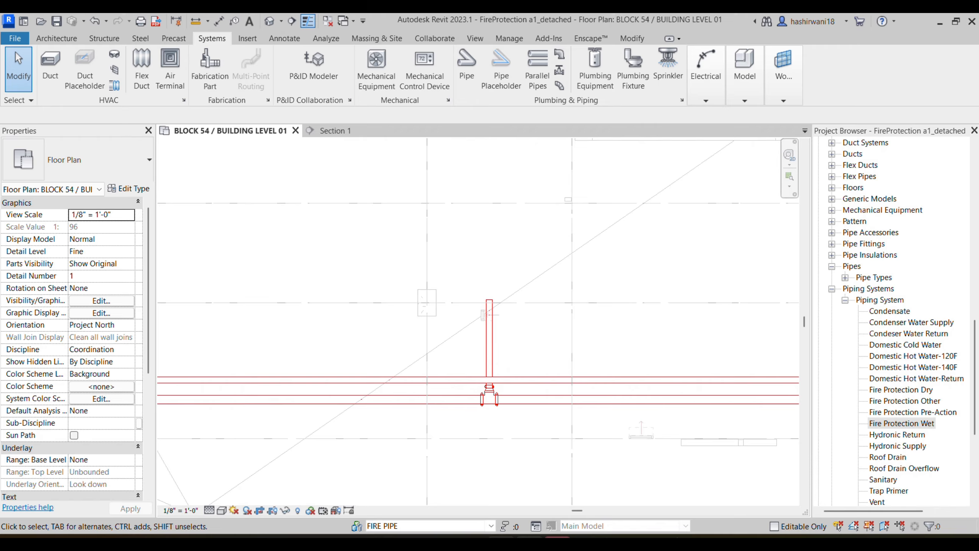
pyautogui.hotkey('alt', 'Tab')
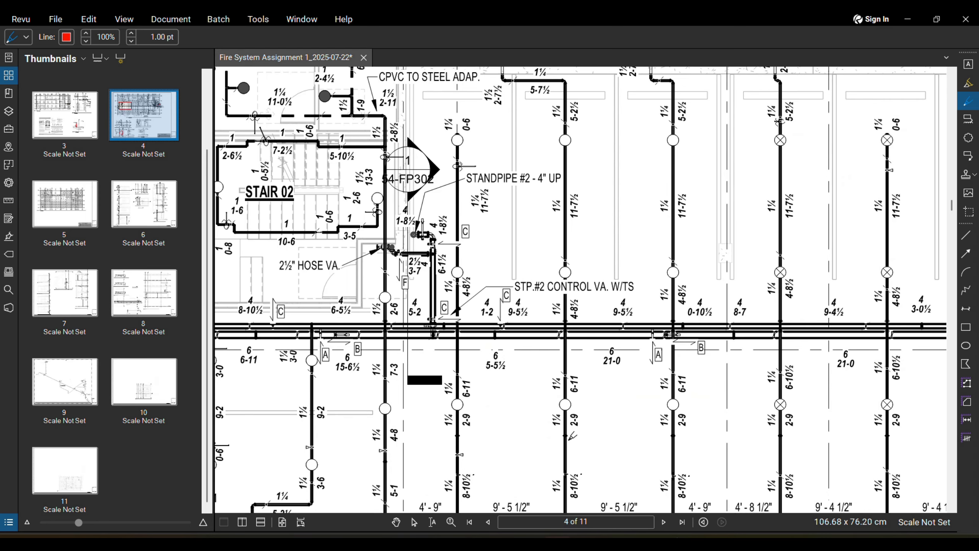
pyautogui.scroll(-1, 551, 421)
pyautogui.scroll(4, 497, 268)
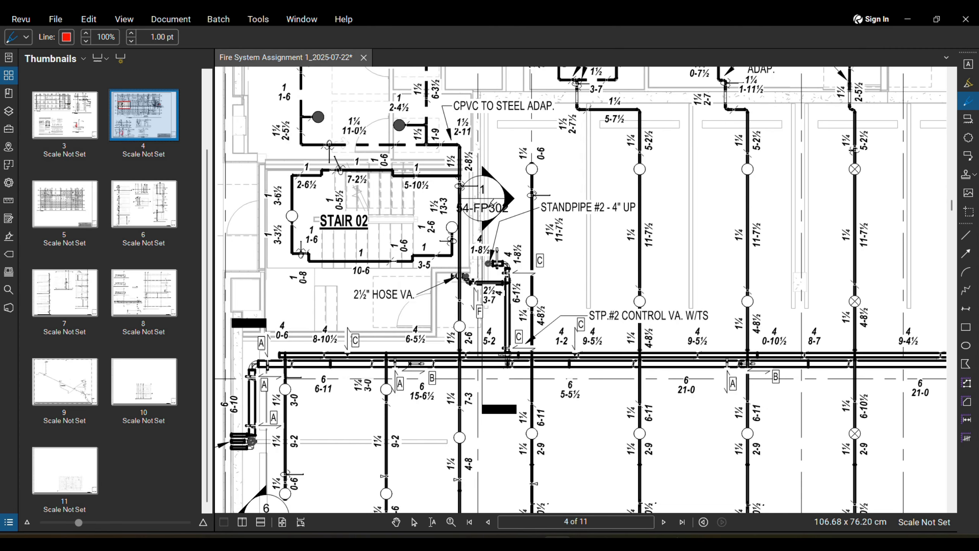
pyautogui.scroll(-8, 550, 302)
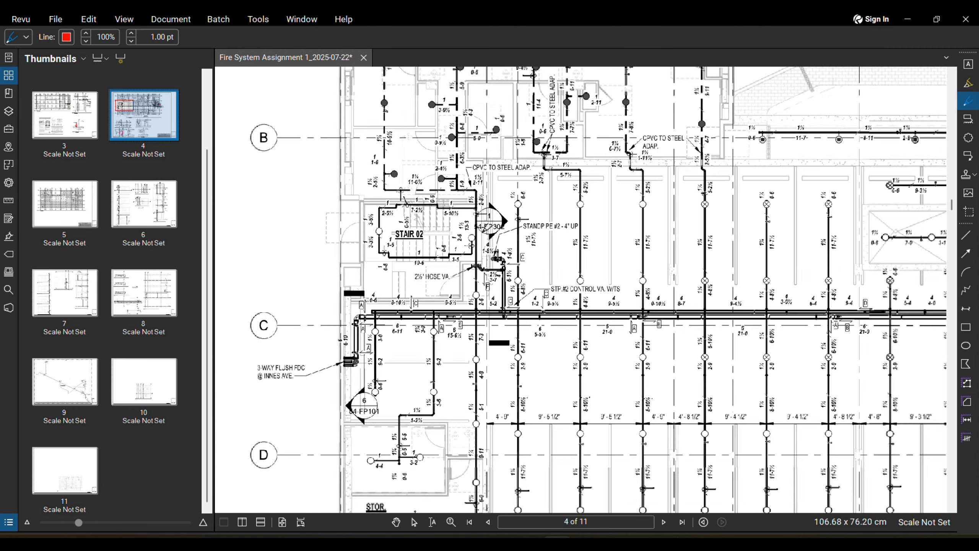
pyautogui.scroll(-2, 550, 302)
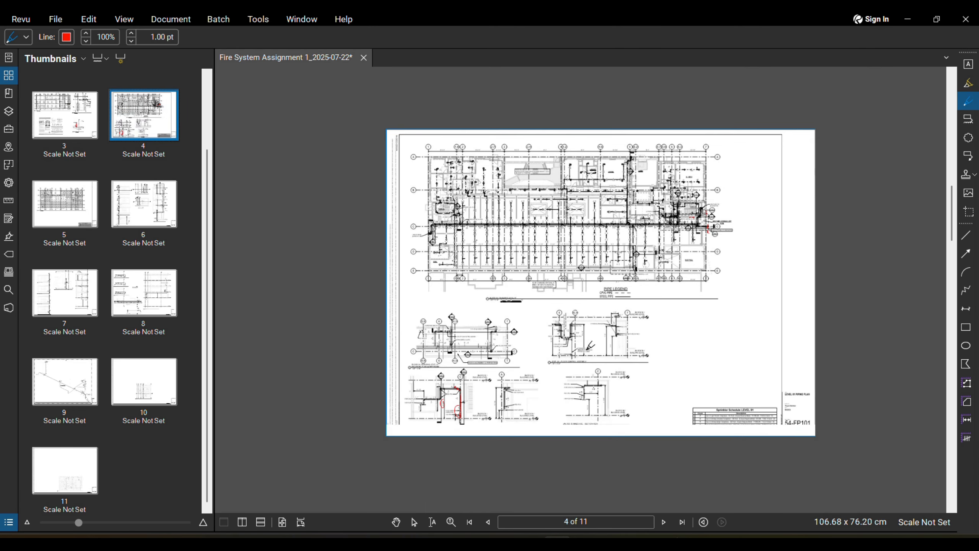
# Step: Page forward through pages 5 and 6 to inspect the standpipe sections
pyautogui.click(665, 524)
pyautogui.click(667, 525)
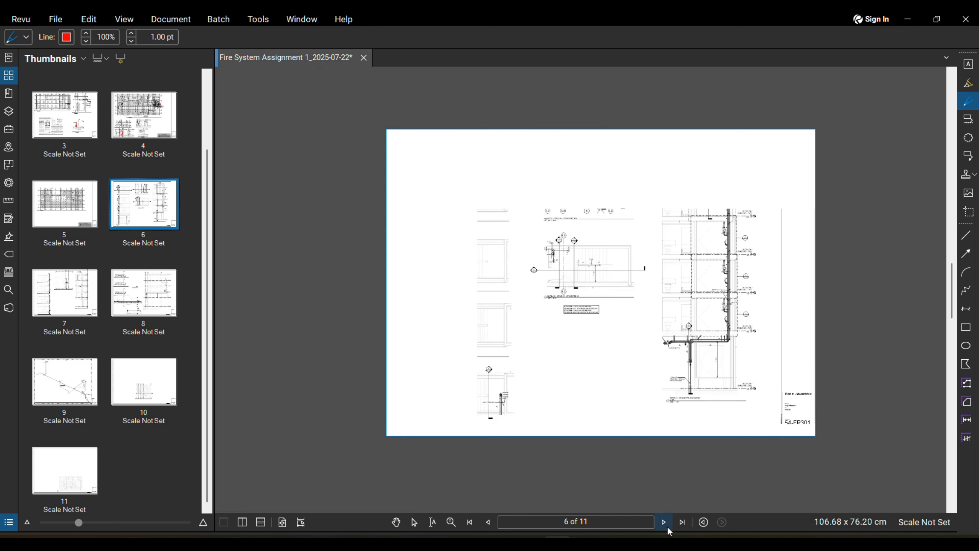
pyautogui.scroll(4, 700, 401)
pyautogui.scroll(2, 704, 399)
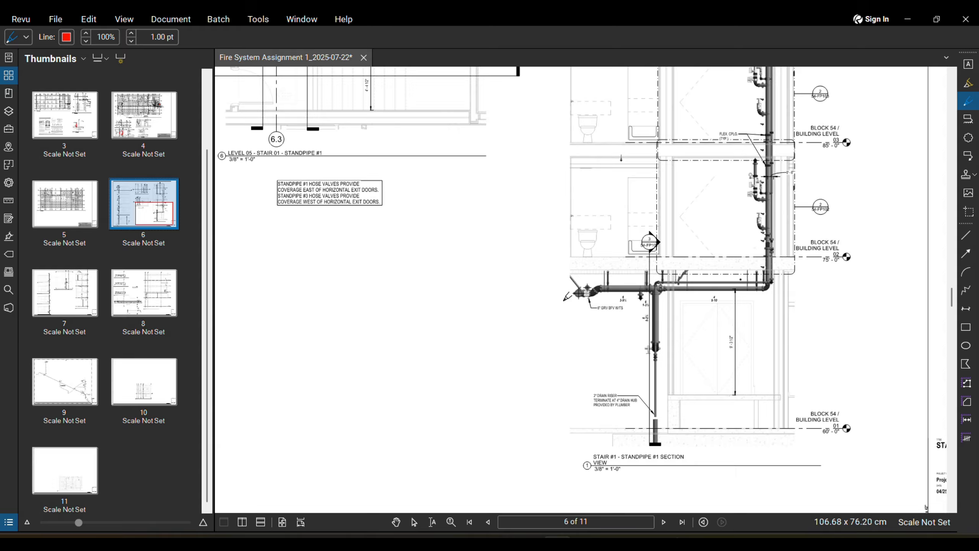
pyautogui.scroll(3, 574, 295)
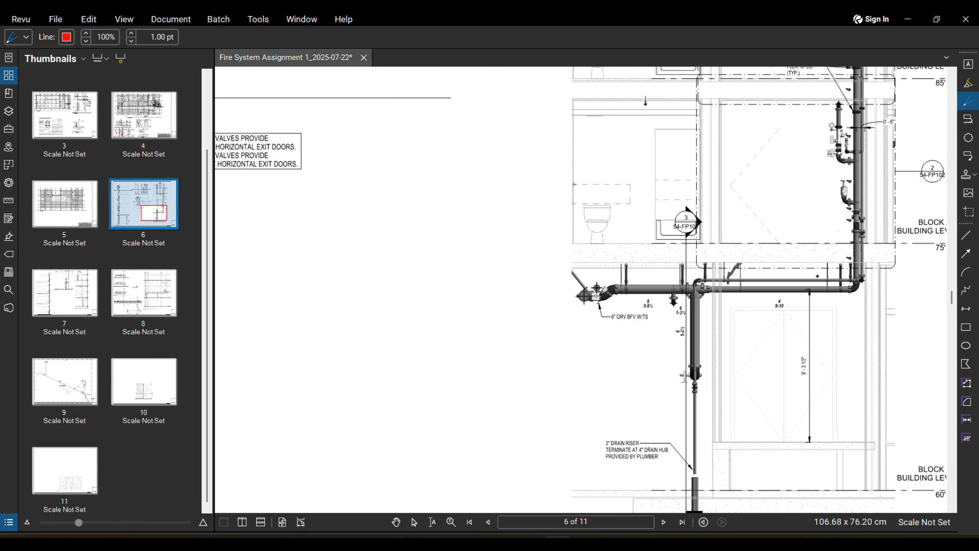
pyautogui.scroll(-5, 599, 290)
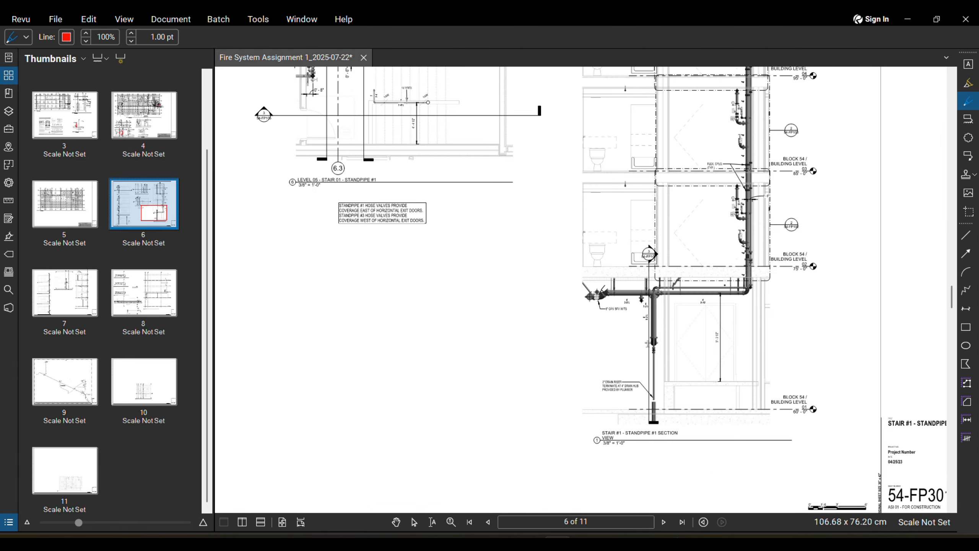
# Step: Go to page 7, the Stair #2 section 54-FP302, and split it vertically
pyautogui.click(664, 521)
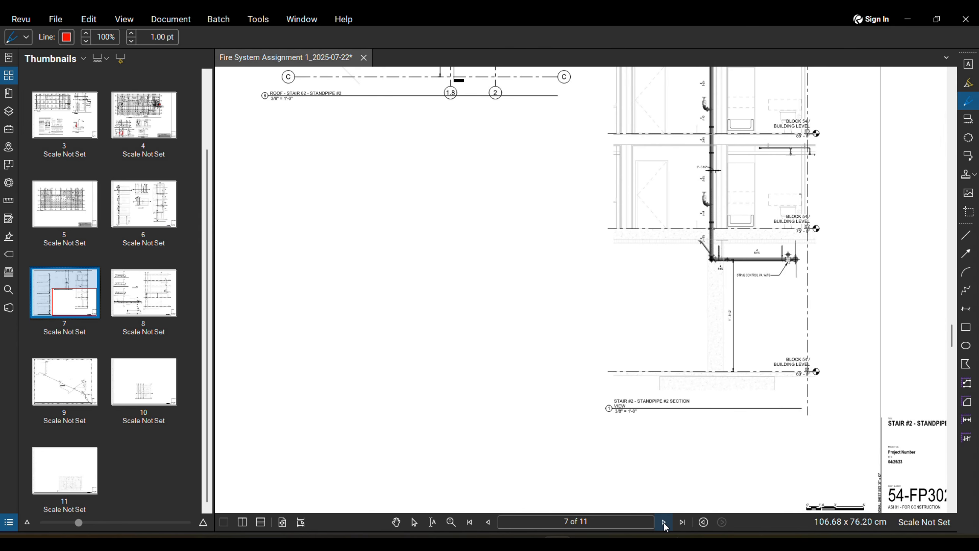
pyautogui.scroll(4, 731, 281)
pyautogui.scroll(-5, 732, 279)
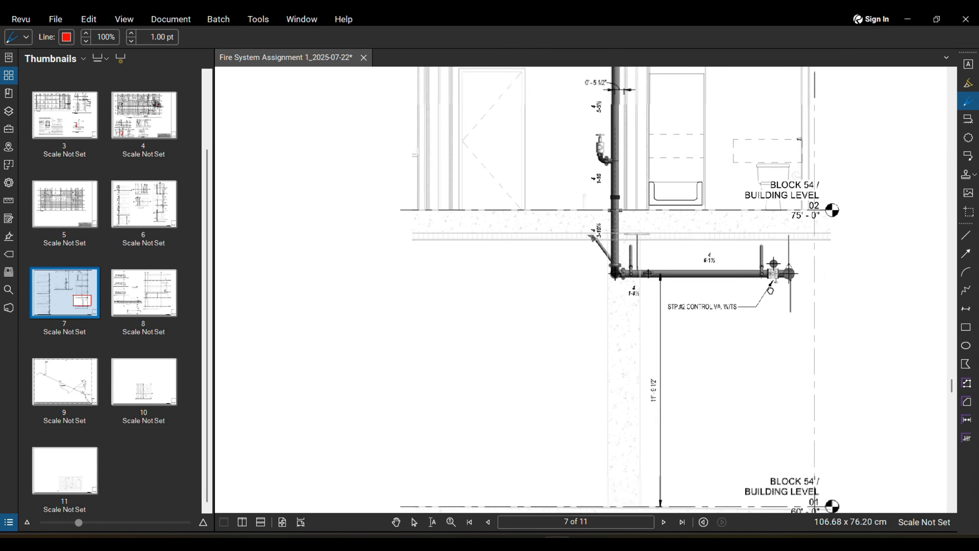
pyautogui.scroll(-3, 624, 431)
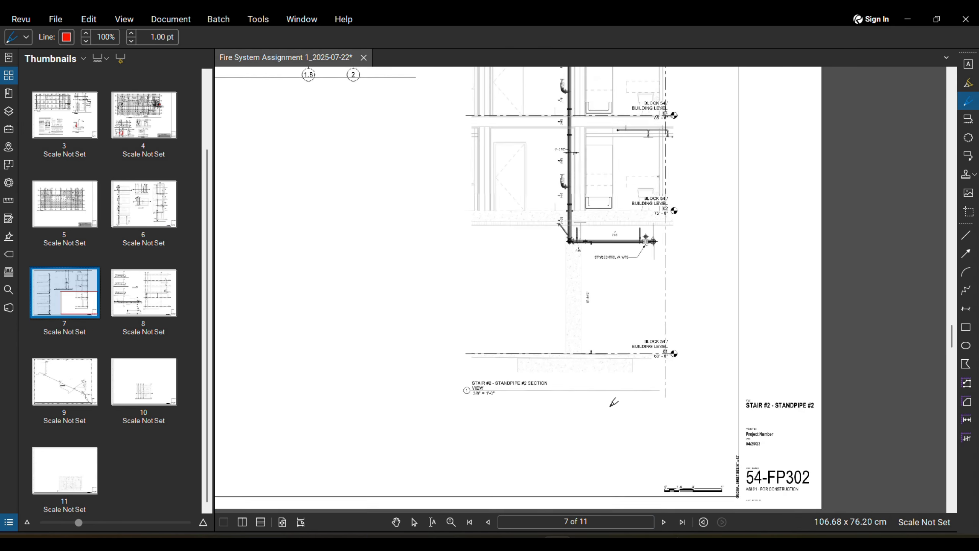
pyautogui.scroll(-2, 713, 453)
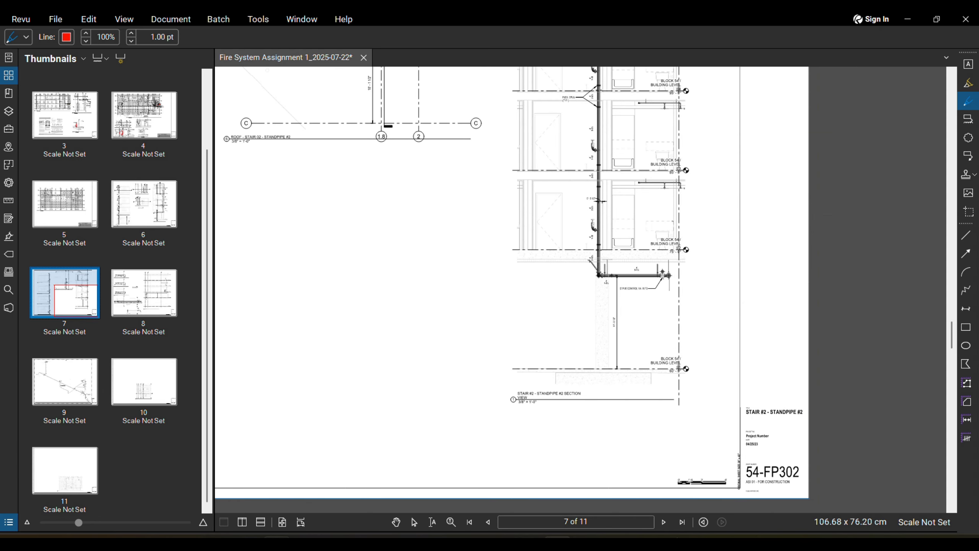
pyautogui.click(242, 521)
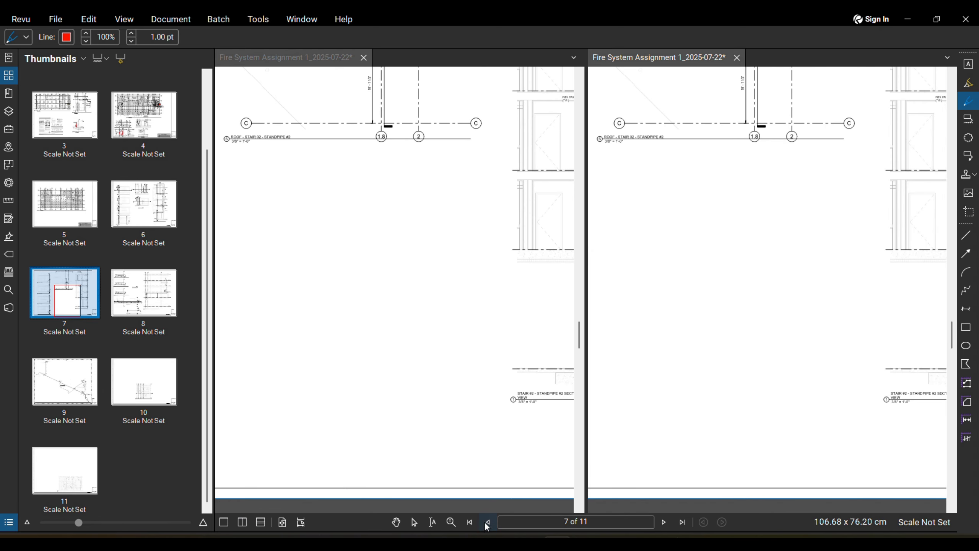
# Step: Show the page 4 plan in the right pane, zoomed to Standpipe #2
pyautogui.click(488, 522)
pyautogui.click(488, 522)
pyautogui.click(488, 522)
pyautogui.click(488, 522)
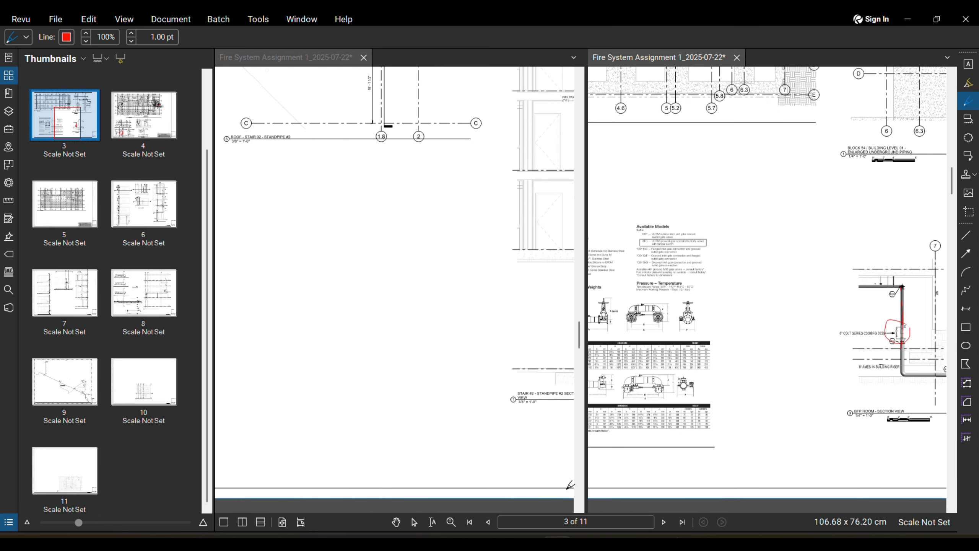
pyautogui.click(663, 521)
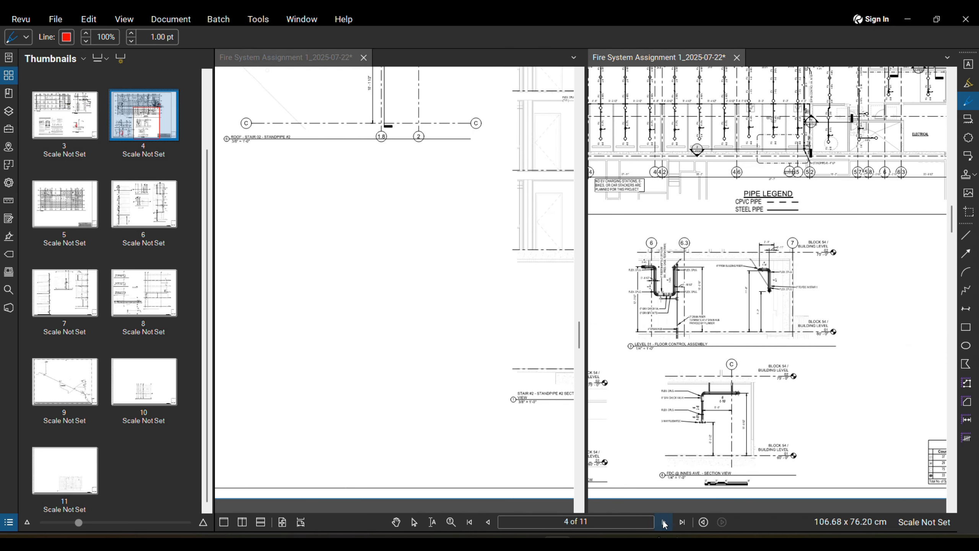
pyautogui.scroll(-1, 708, 370)
pyautogui.moveTo(709, 369); pyautogui.dragTo(769, 403, button='middle')
pyautogui.scroll(5, 681, 260)
pyautogui.moveTo(681, 260); pyautogui.dragTo(767, 288, button='middle')
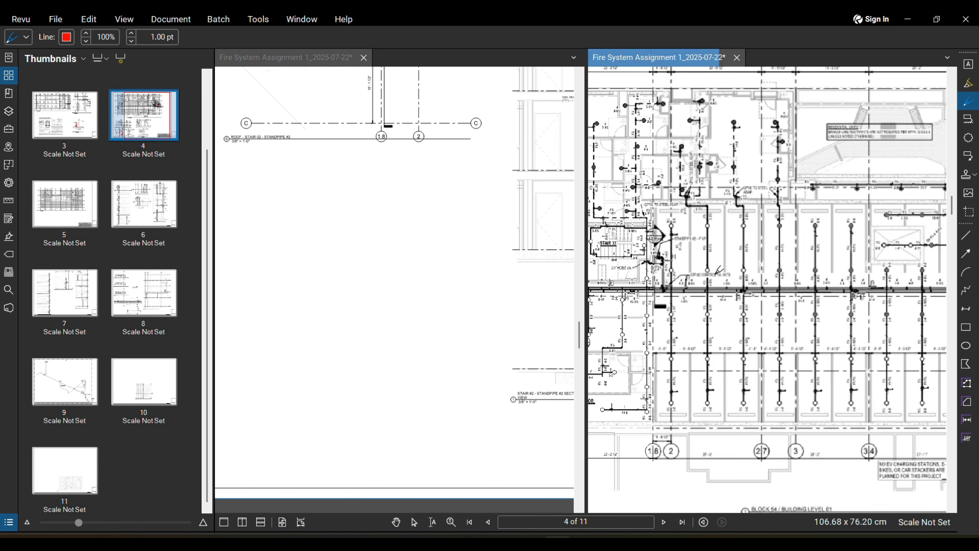
pyautogui.scroll(3, 655, 272)
pyautogui.scroll(4, 655, 270)
pyautogui.scroll(-1, 509, 296)
# Step: Circle in red the 54-FP302 callout, section 1, and the page 7 sheet number
pyautogui.moveTo(506, 312); pyautogui.dragTo(432, 273, button='middle')
pyautogui.scroll(-1, 439, 278)
pyautogui.moveTo(474, 297); pyautogui.dragTo(317, 292, button='middle')
pyautogui.scroll(3, 438, 357)
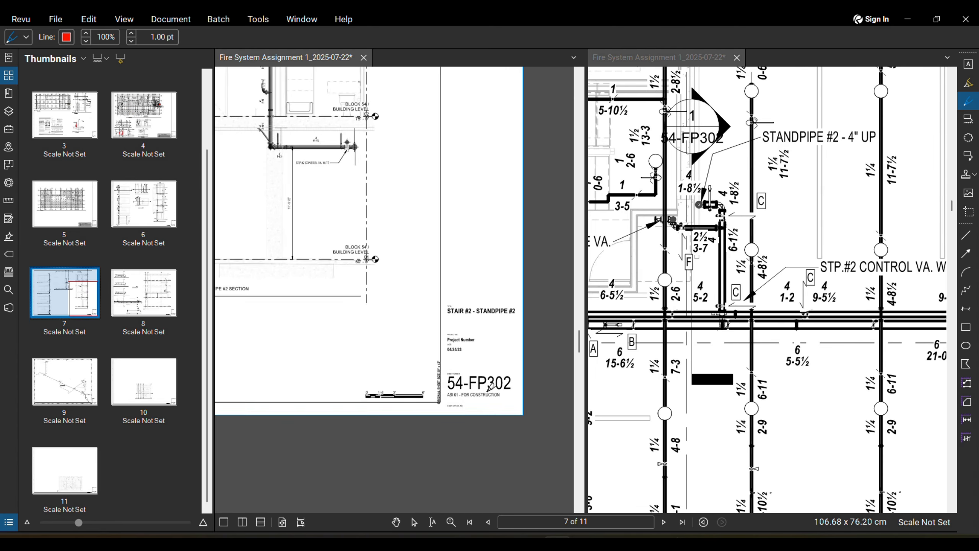
pyautogui.scroll(1, 491, 386)
pyautogui.moveTo(713, 112)
pyautogui.mouseDown()
pyautogui.moveTo(690, 162)
pyautogui.moveTo(722, 121)
pyautogui.mouseUp()
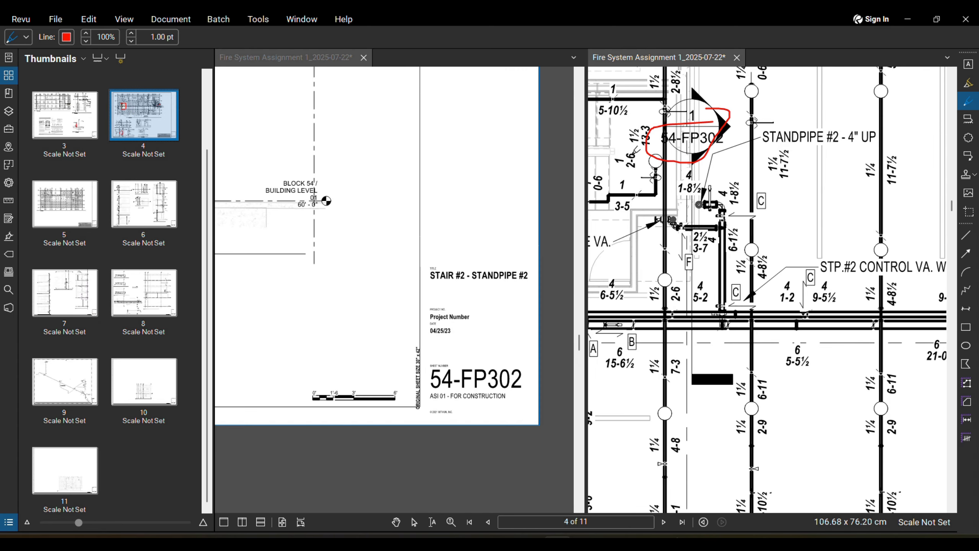
pyautogui.moveTo(499, 335); pyautogui.dragTo(531, 353)
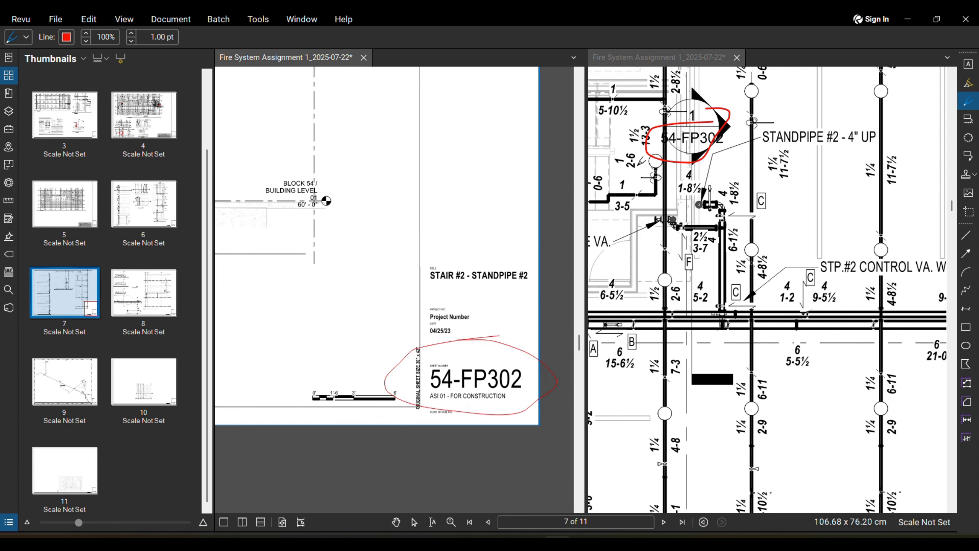
pyautogui.scroll(-3, 452, 356)
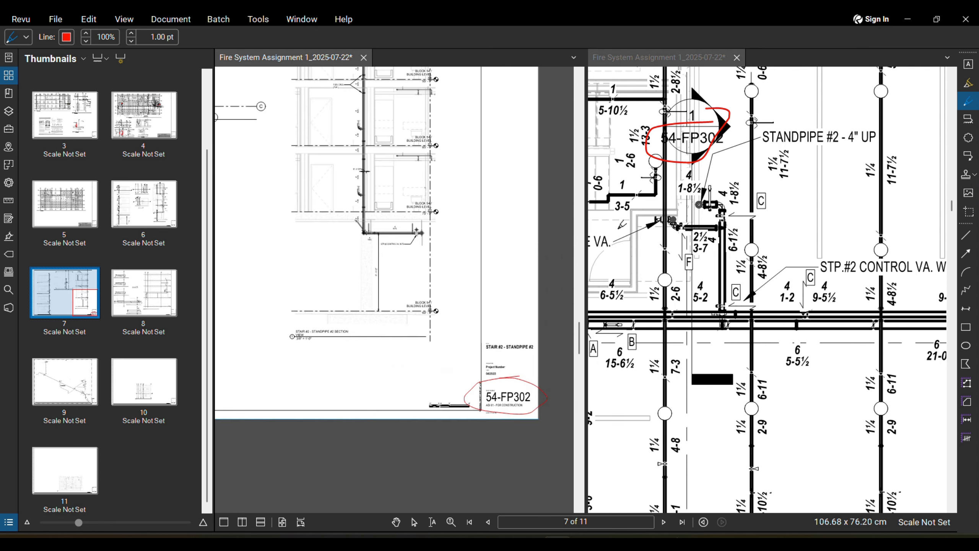
pyautogui.moveTo(693, 109); pyautogui.dragTo(694, 114)
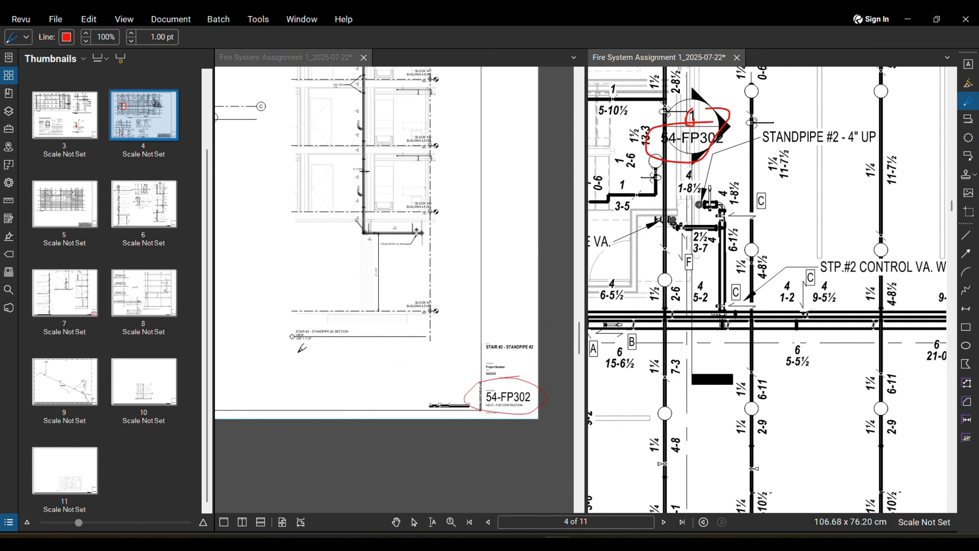
# Step: Zoom around both panes and reposition the page 7 sheet in the left pane
pyautogui.scroll(4, 301, 348)
pyautogui.scroll(-2, 409, 264)
pyautogui.scroll(4, 430, 246)
pyautogui.scroll(2, 430, 247)
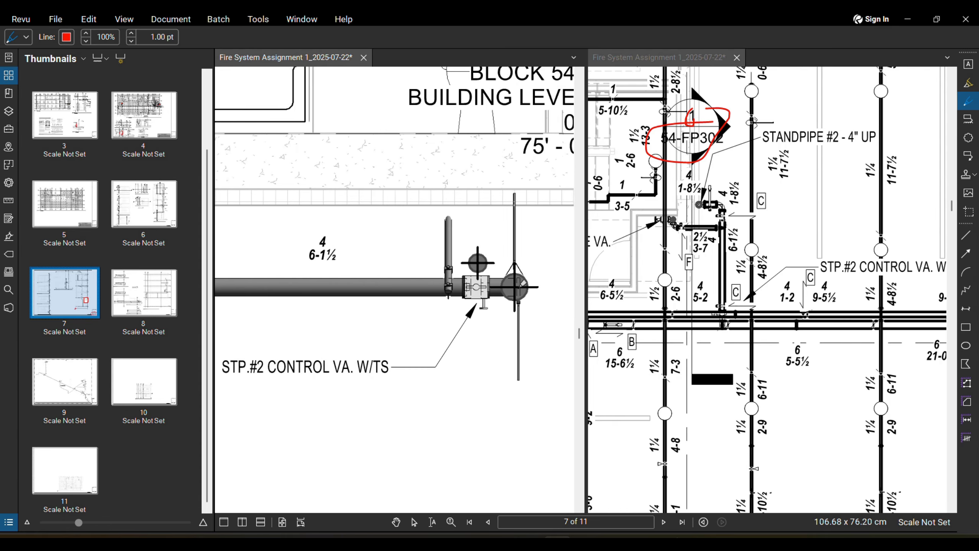
pyautogui.scroll(2, 477, 262)
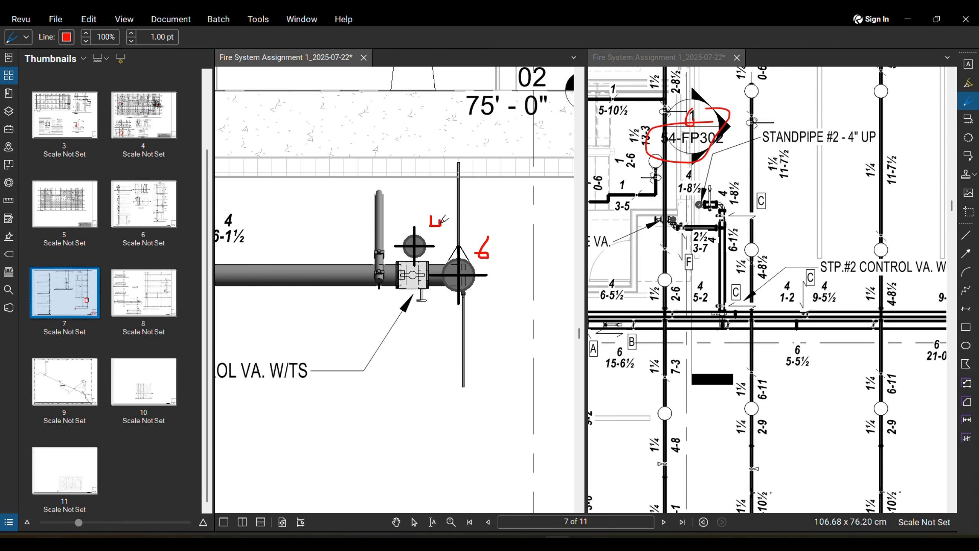
pyautogui.scroll(-3, 503, 254)
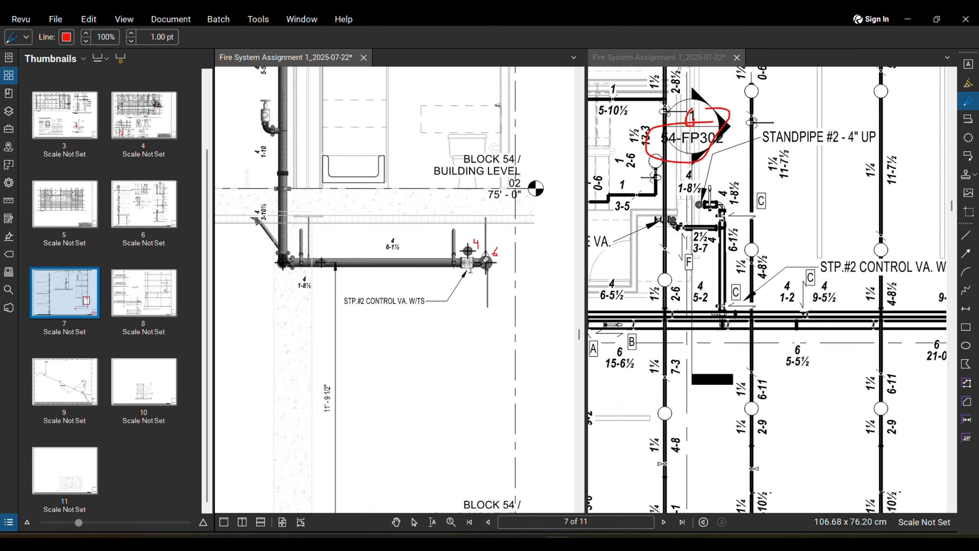
pyautogui.scroll(3, 308, 258)
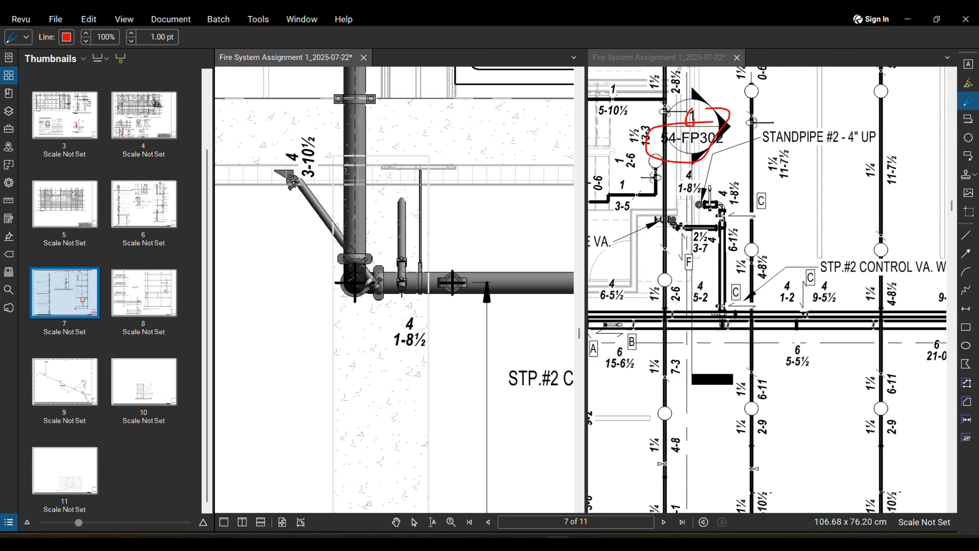
pyautogui.scroll(-5, 412, 252)
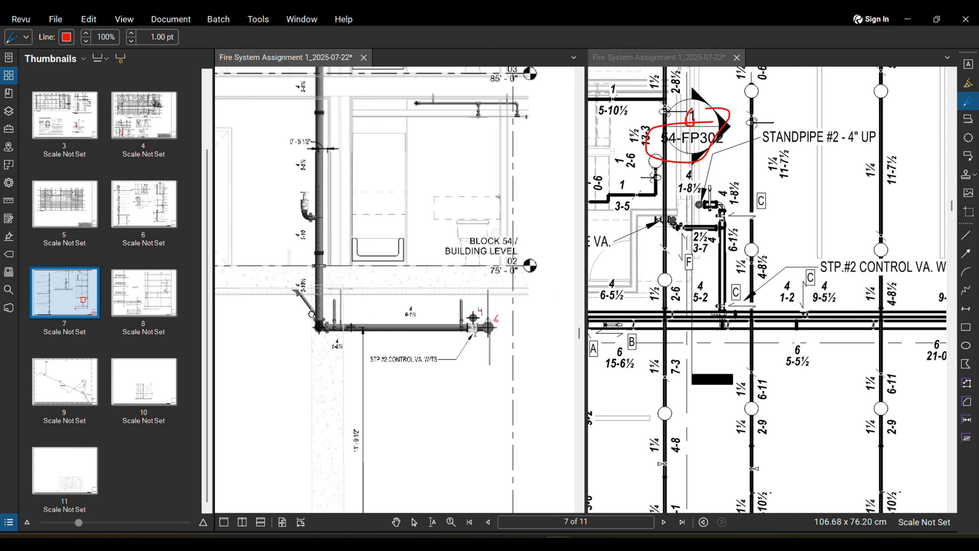
pyautogui.scroll(-2, 304, 278)
pyautogui.scroll(5, 296, 279)
pyautogui.scroll(-3, 290, 280)
pyautogui.scroll(-6, 289, 279)
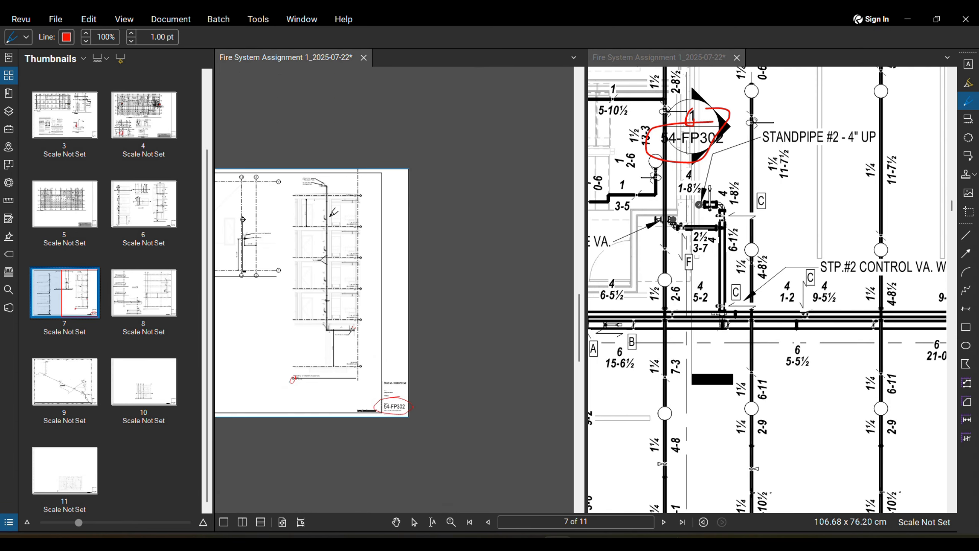
pyautogui.moveTo(361, 197); pyautogui.dragTo(379, 212, button='middle')
pyautogui.scroll(-1, 379, 212)
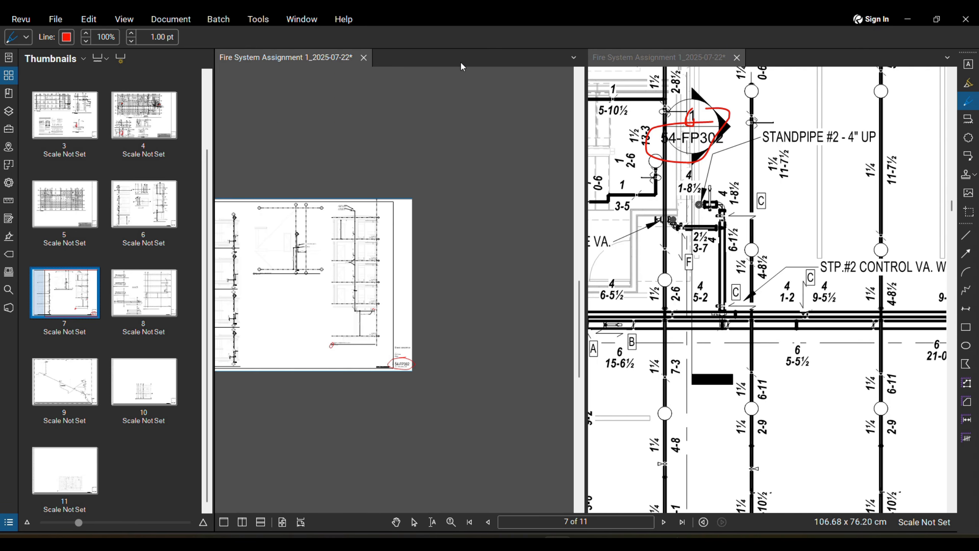
pyautogui.click(363, 58)
pyautogui.scroll(-3, 543, 228)
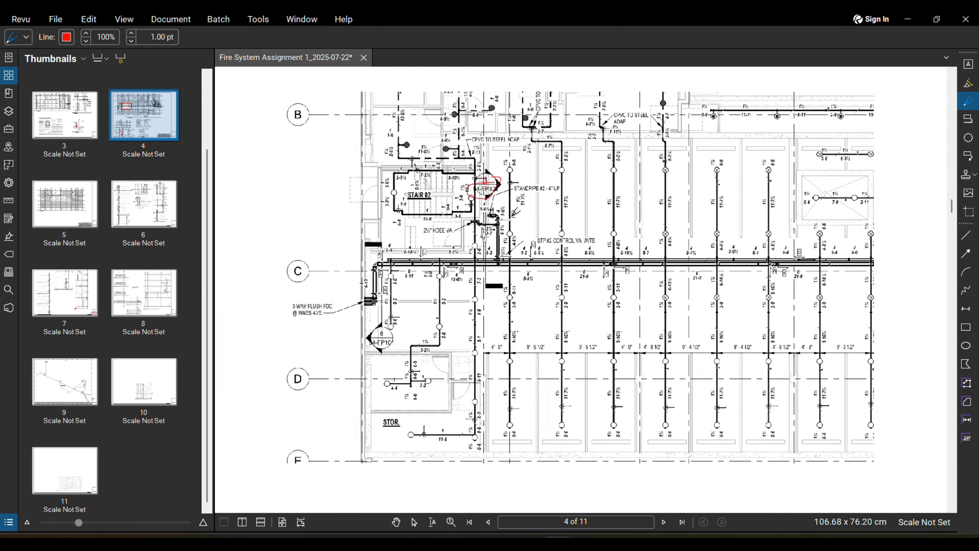
pyautogui.scroll(5, 501, 244)
pyautogui.scroll(-3, 543, 254)
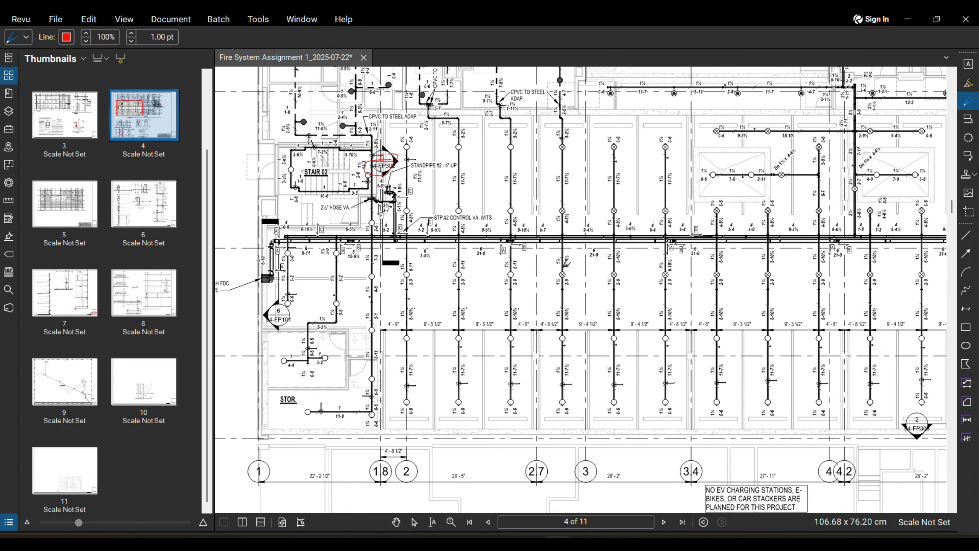
pyautogui.scroll(3, 565, 276)
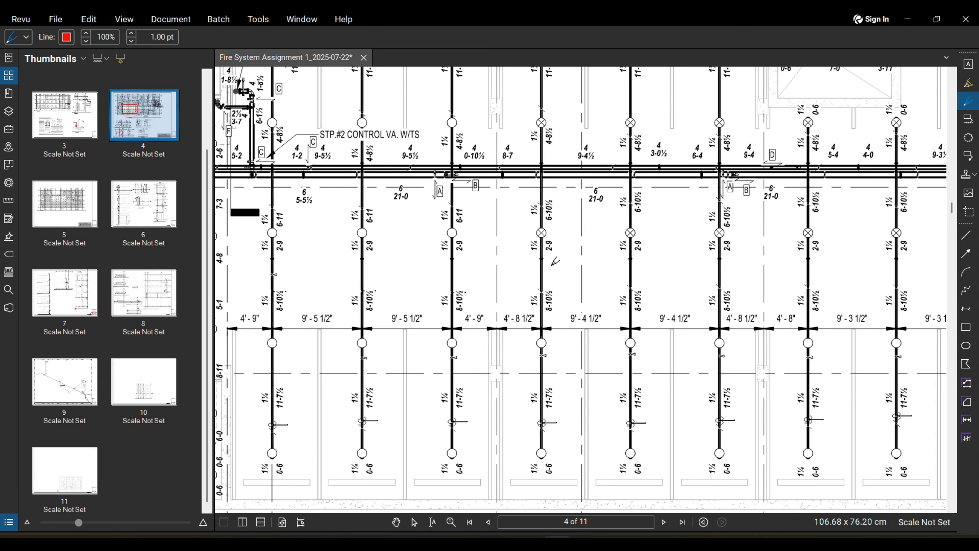
pyautogui.scroll(2, 540, 334)
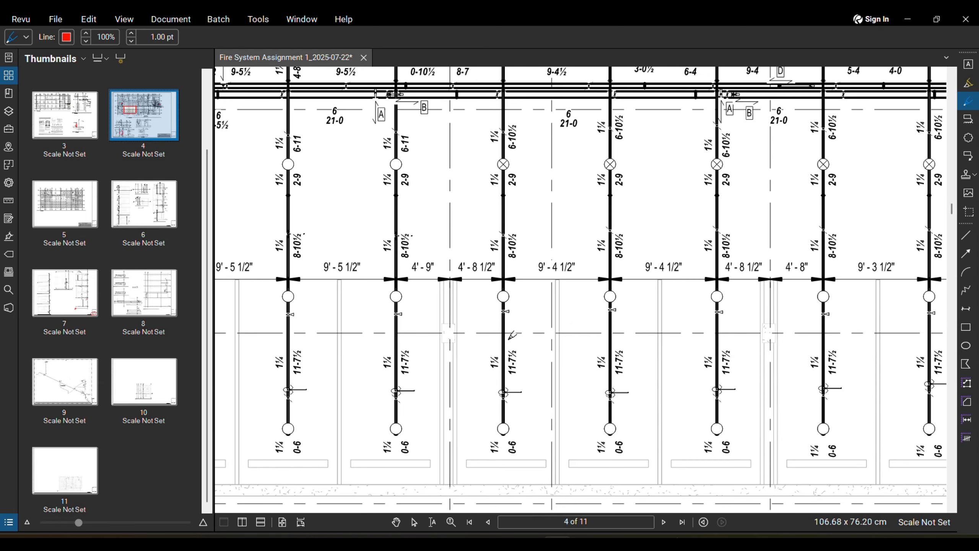
pyautogui.scroll(-5, 518, 306)
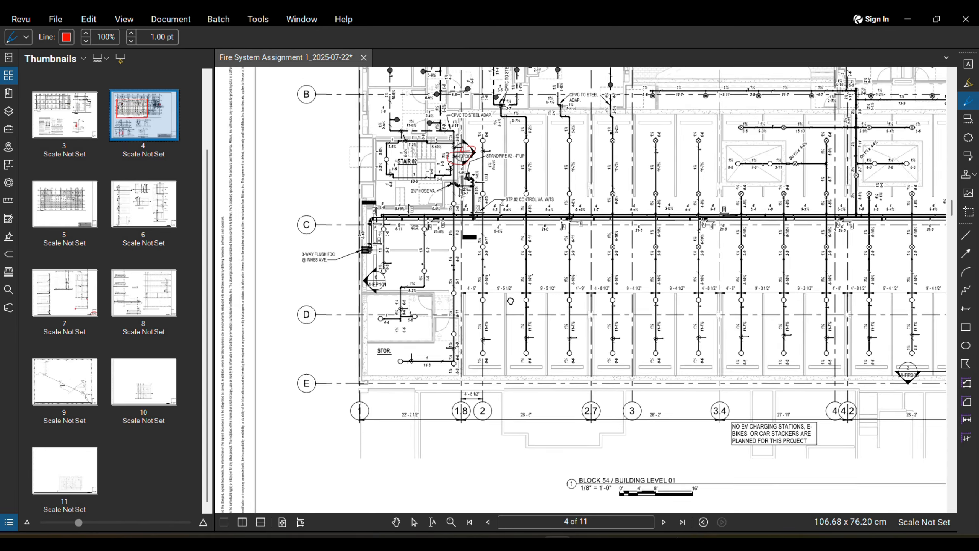
pyautogui.scroll(2, 491, 285)
pyautogui.scroll(-2, 514, 329)
pyautogui.moveTo(523, 386); pyautogui.dragTo(517, 287, button='middle')
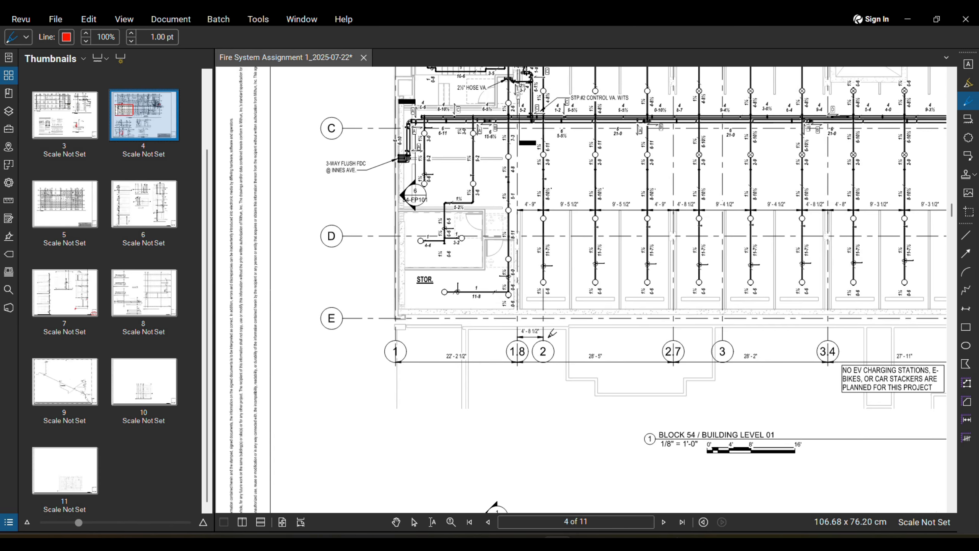
pyautogui.scroll(4, 582, 304)
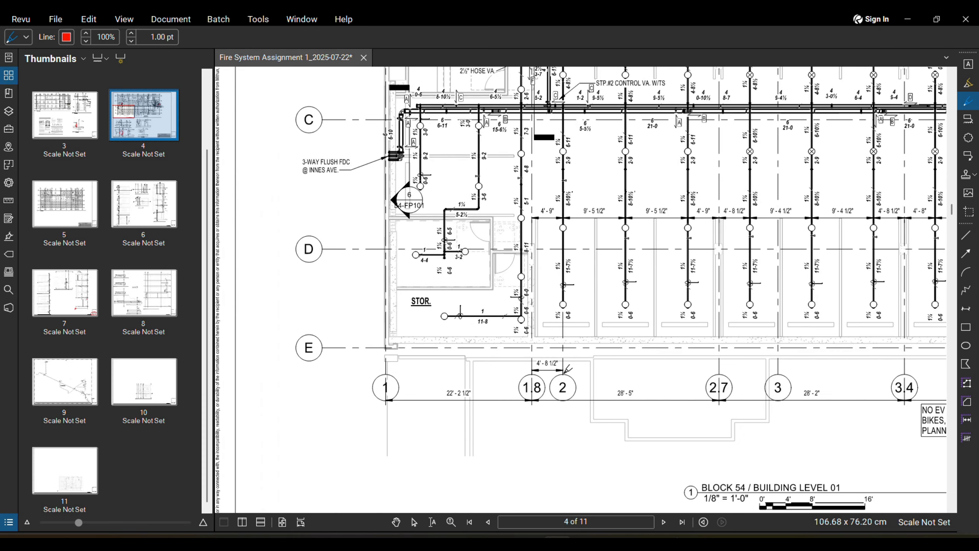
pyautogui.scroll(1, 585, 343)
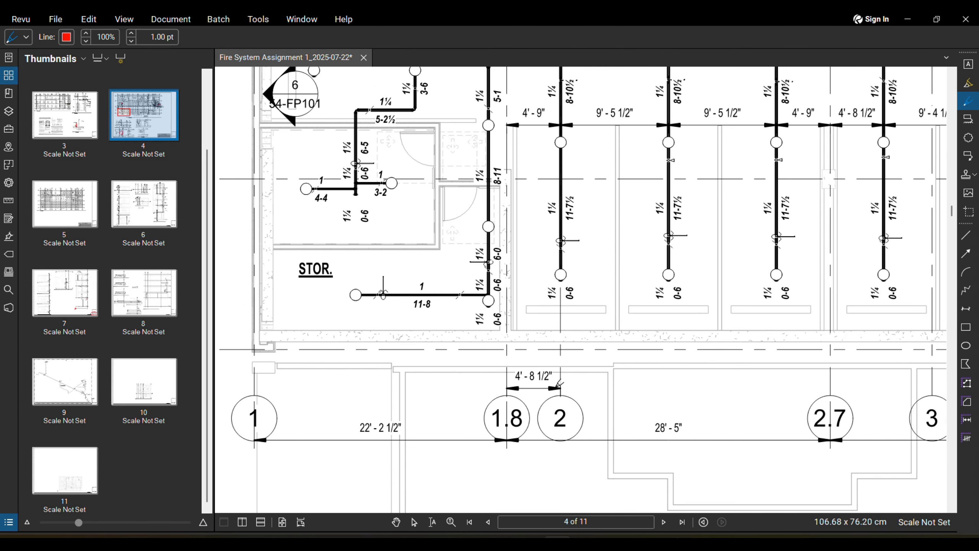
pyautogui.moveTo(561, 386); pyautogui.dragTo(553, 398, button='middle')
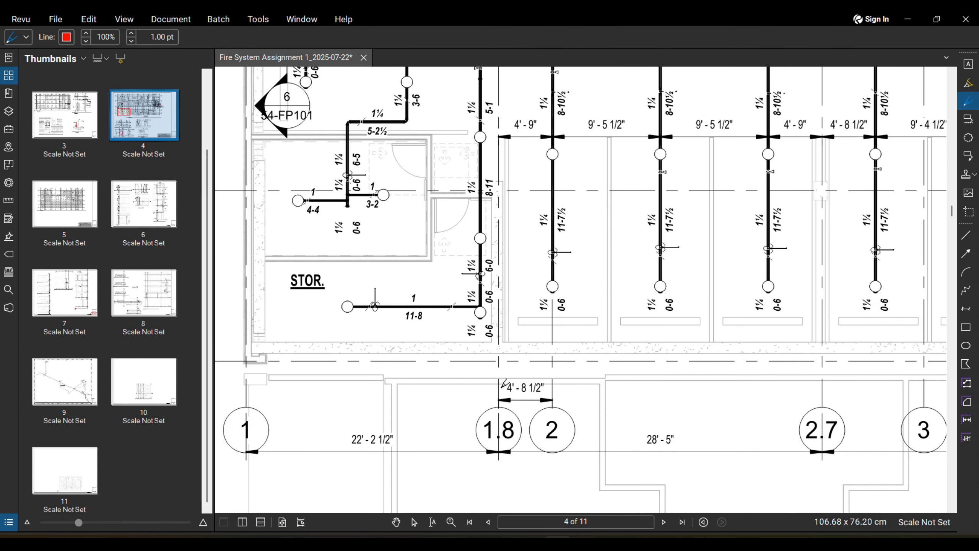
pyautogui.scroll(7, 502, 390)
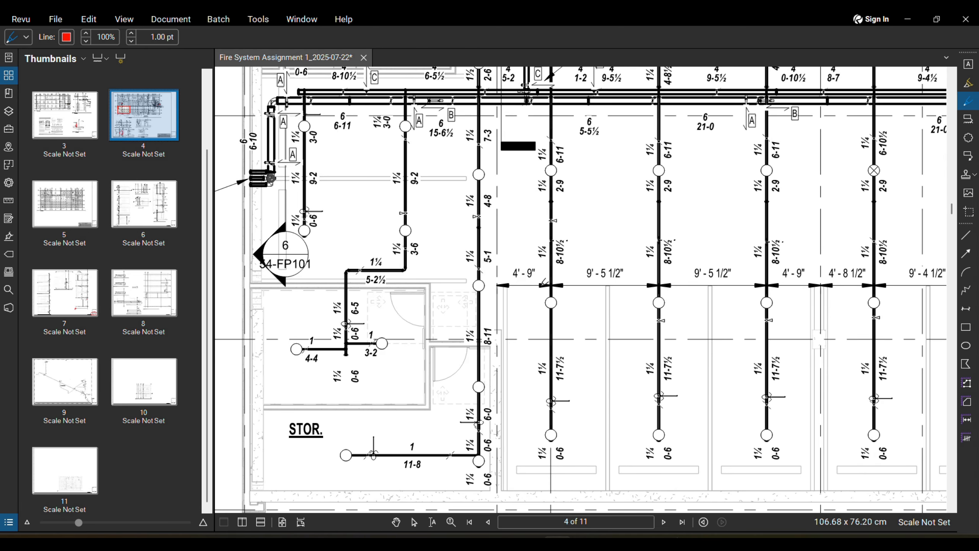
pyautogui.scroll(3, 535, 278)
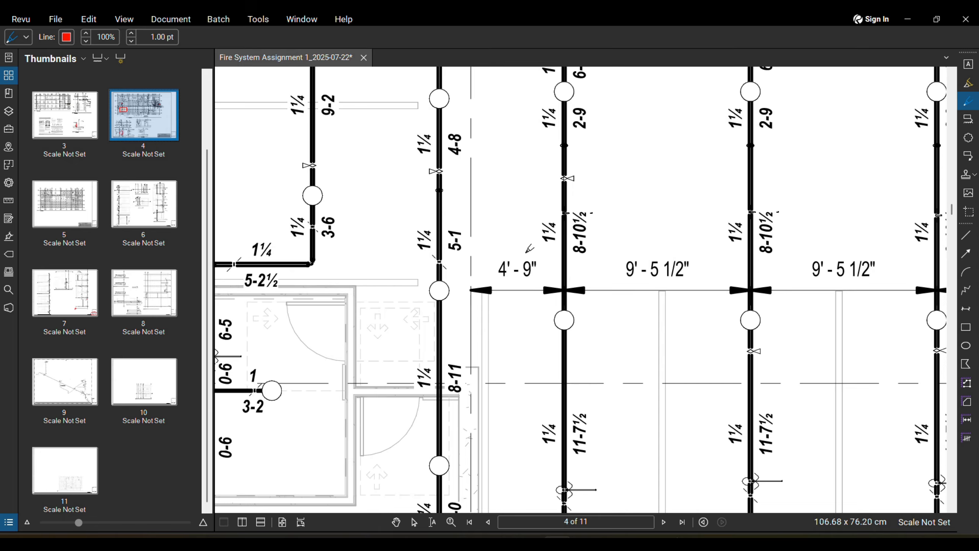
pyautogui.scroll(-2, 529, 237)
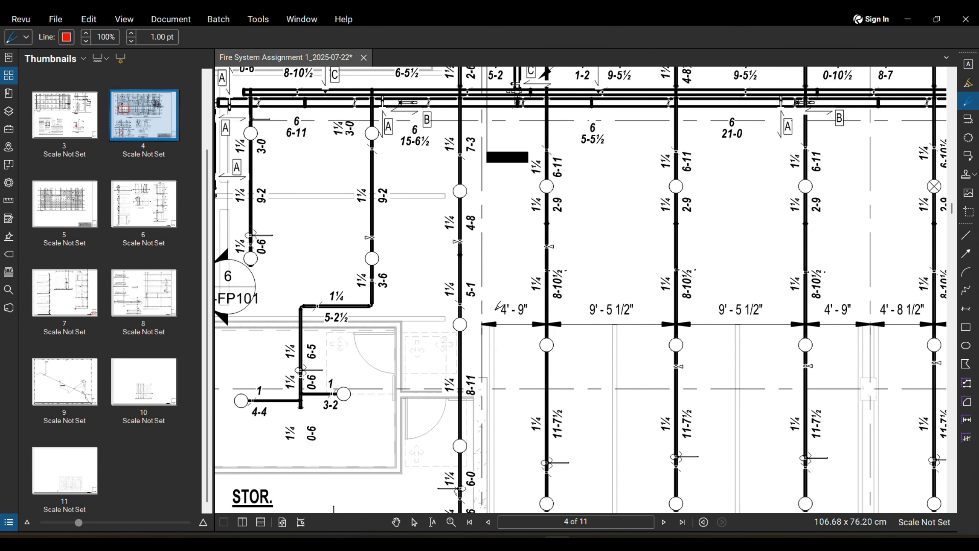
pyautogui.scroll(-4, 503, 327)
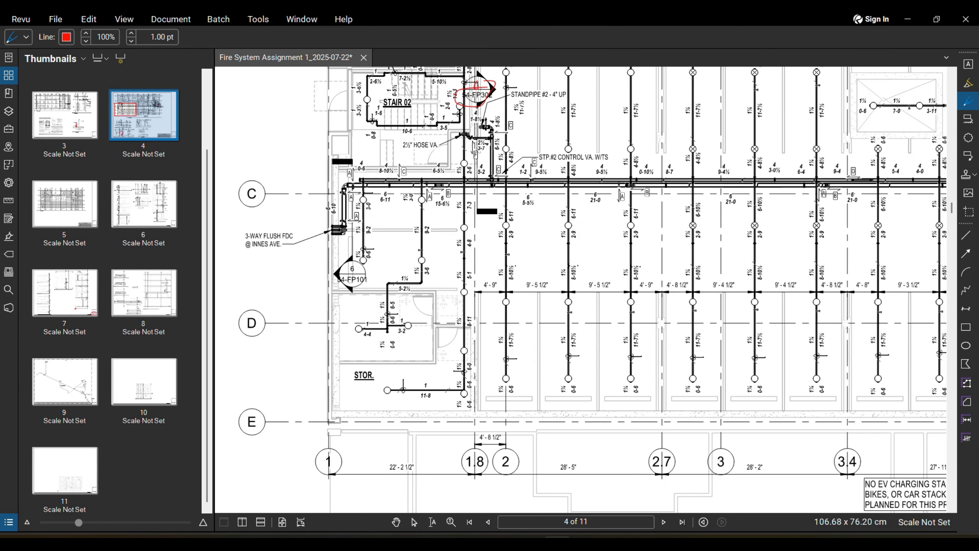
# Step: Compare the PDF plan with the Revit floor plan and frame the pipe area
pyautogui.click(500, 543)
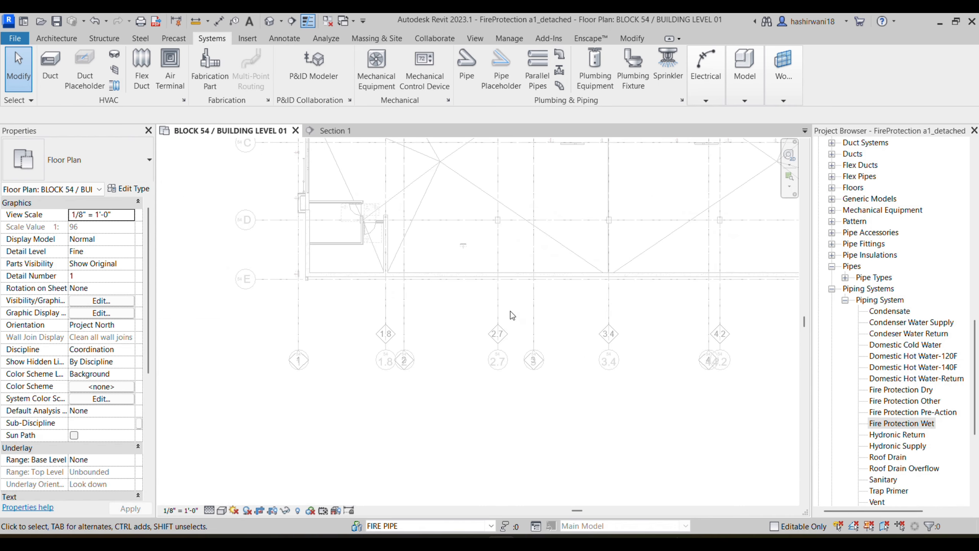
pyautogui.scroll(5, 404, 295)
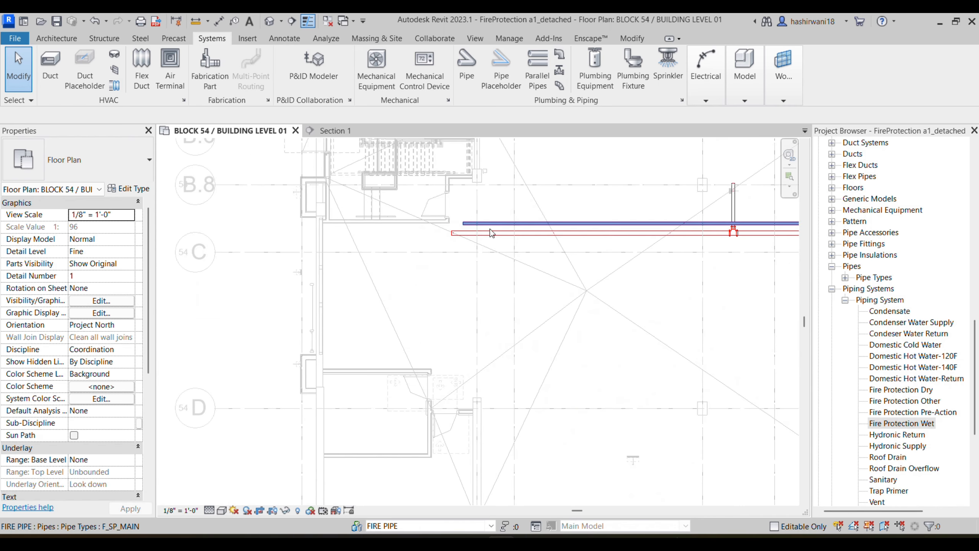
pyautogui.scroll(1, 532, 325)
pyautogui.click(557, 543)
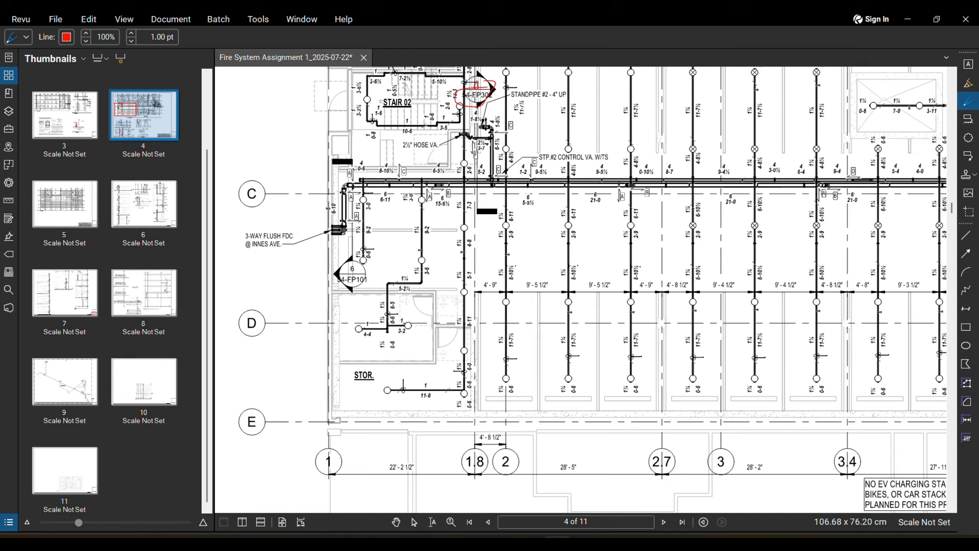
pyautogui.click(501, 543)
pyautogui.scroll(-3, 535, 327)
pyautogui.moveTo(553, 292); pyautogui.dragTo(517, 269, button='middle')
pyautogui.scroll(-2, 517, 268)
pyautogui.scroll(2, 515, 256)
pyautogui.scroll(1, 515, 256)
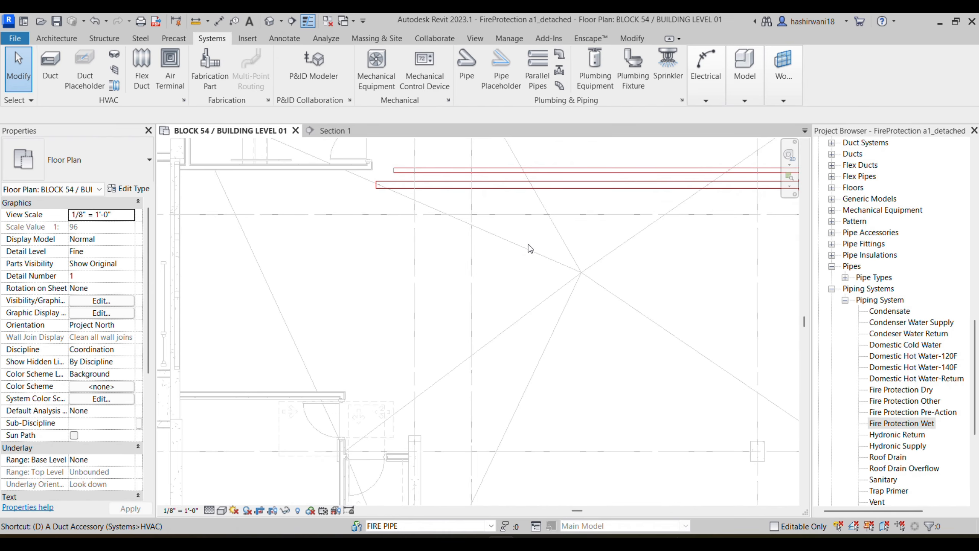
pyautogui.click(586, 177)
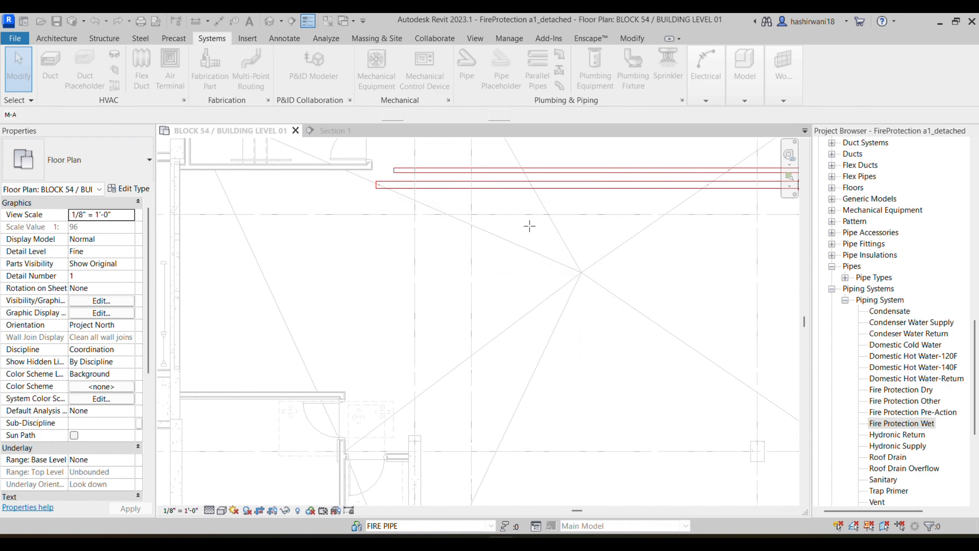
# Step: Draw a single vertical detail line with DL near the grid line
pyautogui.press('d')
pyautogui.press('l')
pyautogui.click(498, 221)
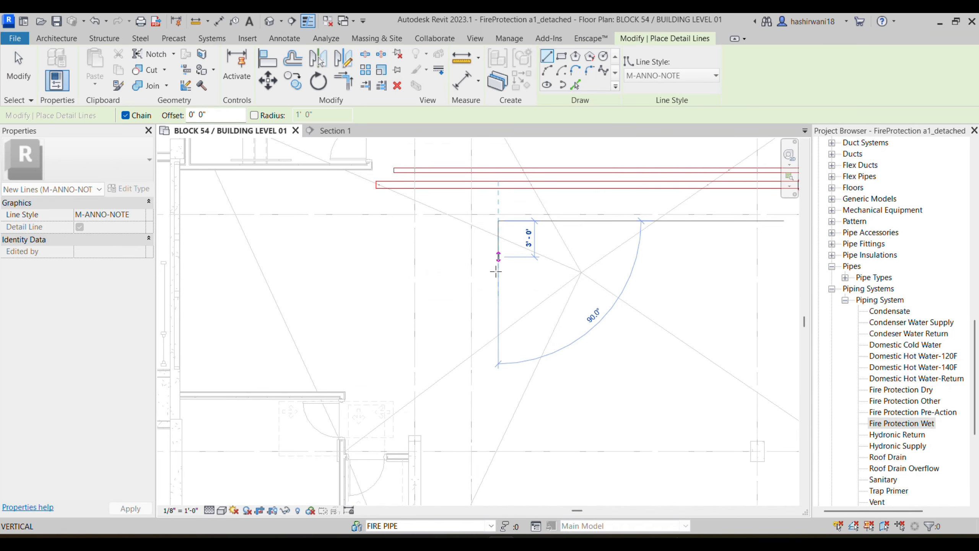
pyautogui.click(498, 299)
pyautogui.press('Escape')
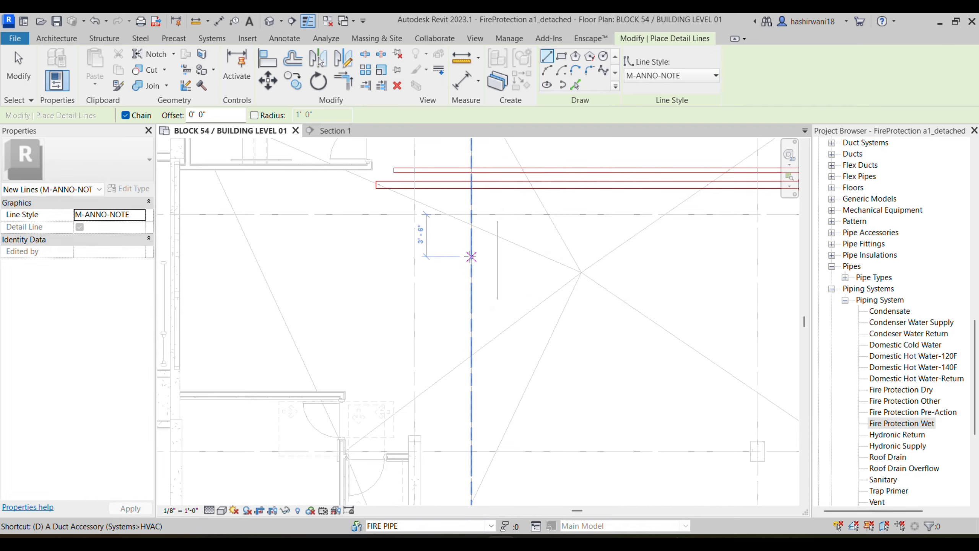
# Step: Dimension the detail line to the grid line with DI, reading 6'-11"
pyautogui.press('d')
pyautogui.press('i')
pyautogui.click(498, 262)
pyautogui.click(414, 263)
pyautogui.click(369, 313)
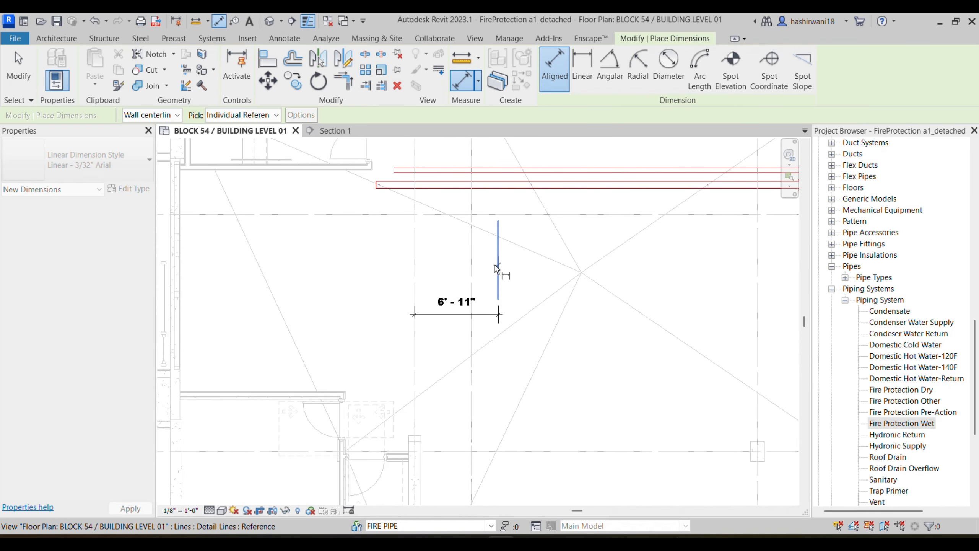
pyautogui.click(498, 278)
pyautogui.press('Escape')
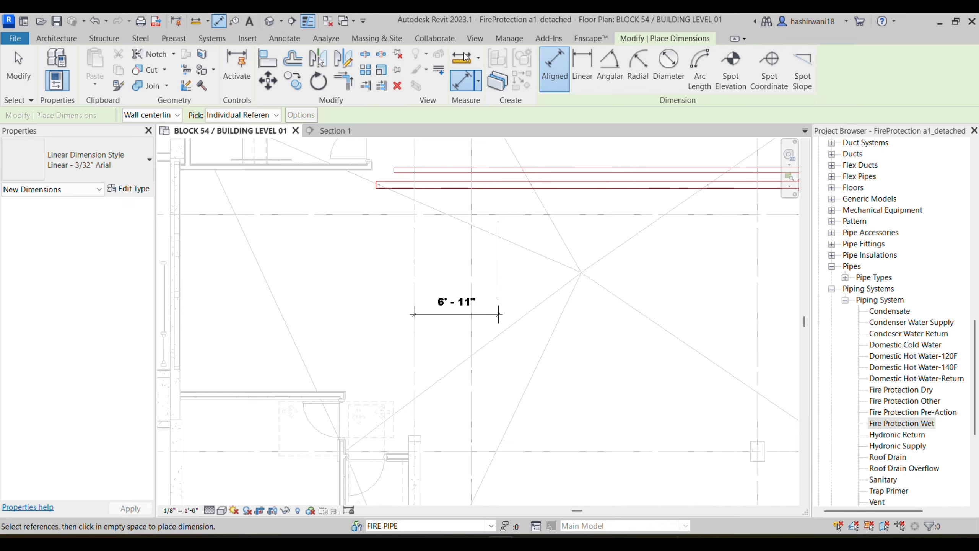
pyautogui.press('Escape')
# Step: Move the detail line to 4'-9" from the grid by editing its dimension
pyautogui.click(498, 256)
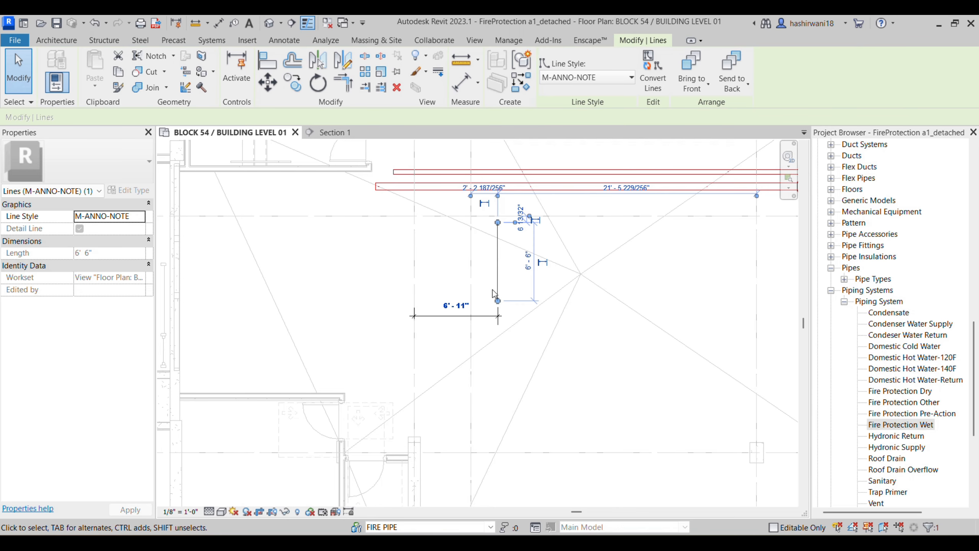
pyautogui.click(465, 307)
pyautogui.hotkey('alt', 'Tab')
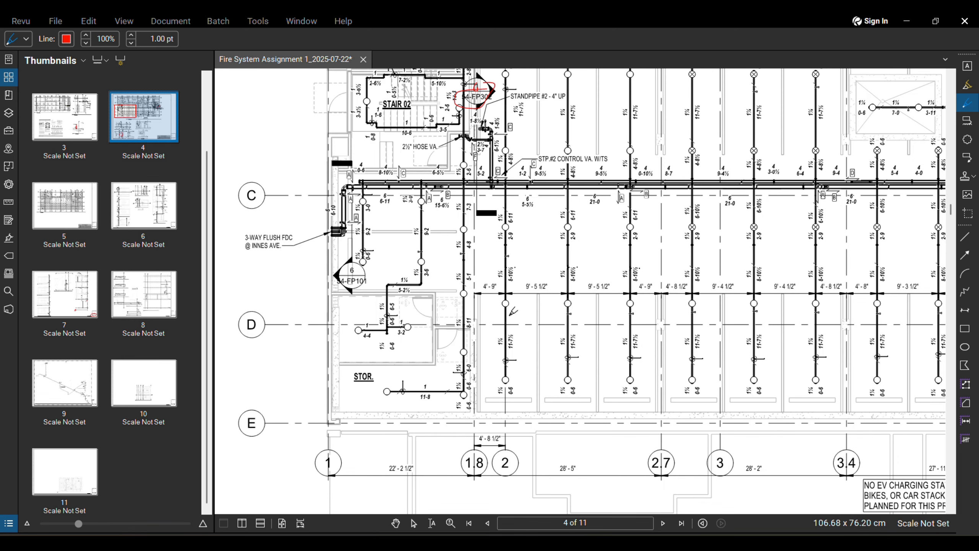
pyautogui.hotkey('alt', 'Tab')
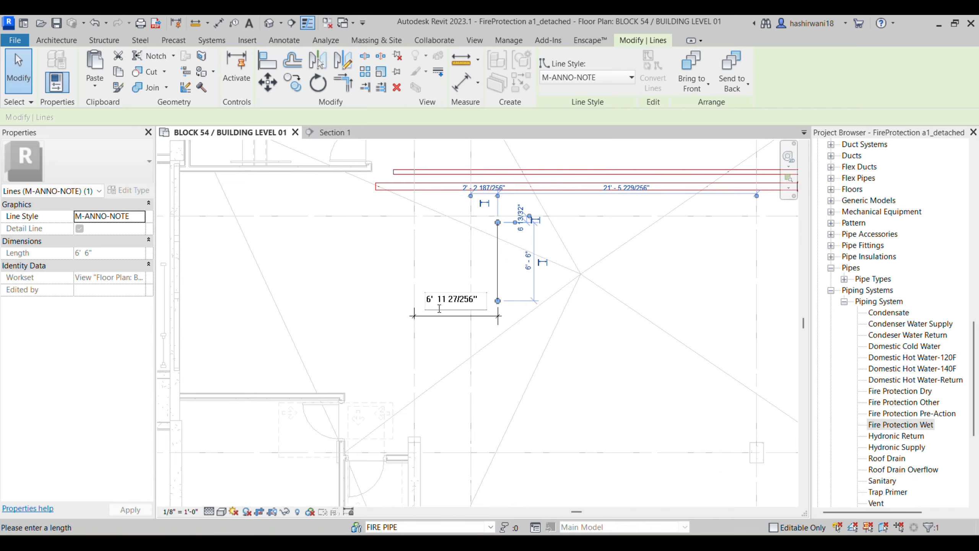
pyautogui.moveTo(477, 303); pyautogui.dragTo(428, 299)
pyautogui.press('BackSpace')
pyautogui.write('4 9')
pyautogui.press('Return')
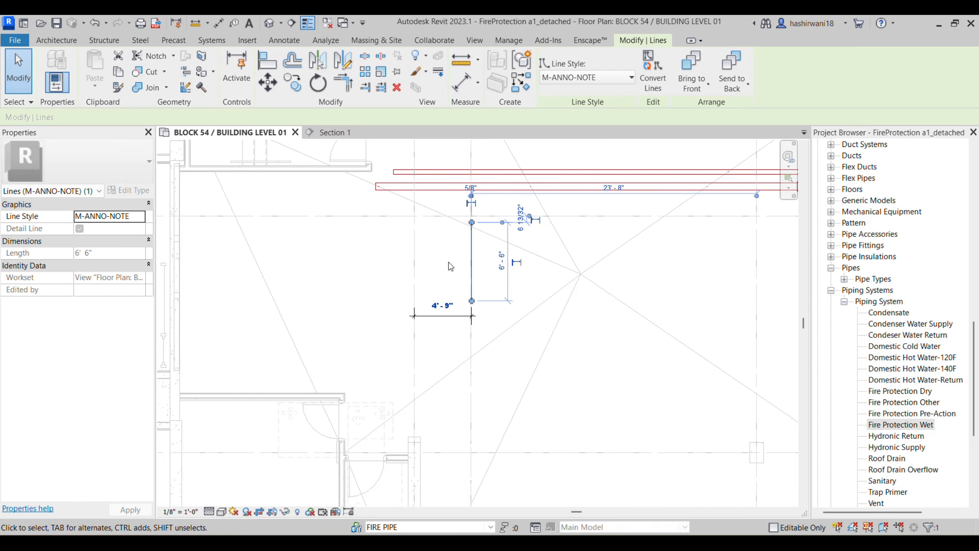
pyautogui.scroll(-4, 474, 314)
pyautogui.scroll(3, 474, 329)
pyautogui.moveTo(473, 292); pyautogui.dragTo(451, 191, button='middle')
pyautogui.scroll(-3, 451, 192)
pyautogui.moveTo(468, 476); pyautogui.dragTo(462, 455, button='middle')
pyautogui.scroll(1, 462, 448)
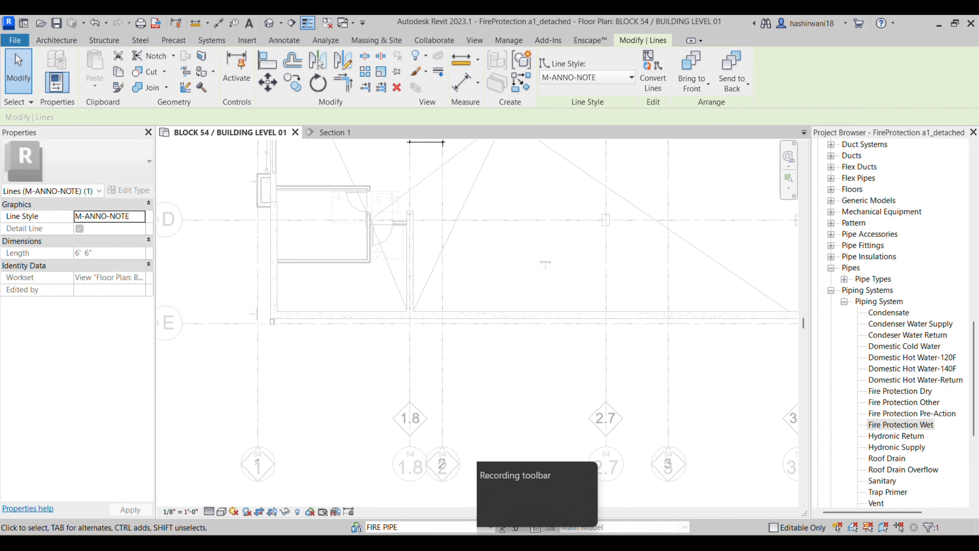
# Step: Zoom and pan the PDF plan over to the sprinkler branch lines
pyautogui.click(537, 543)
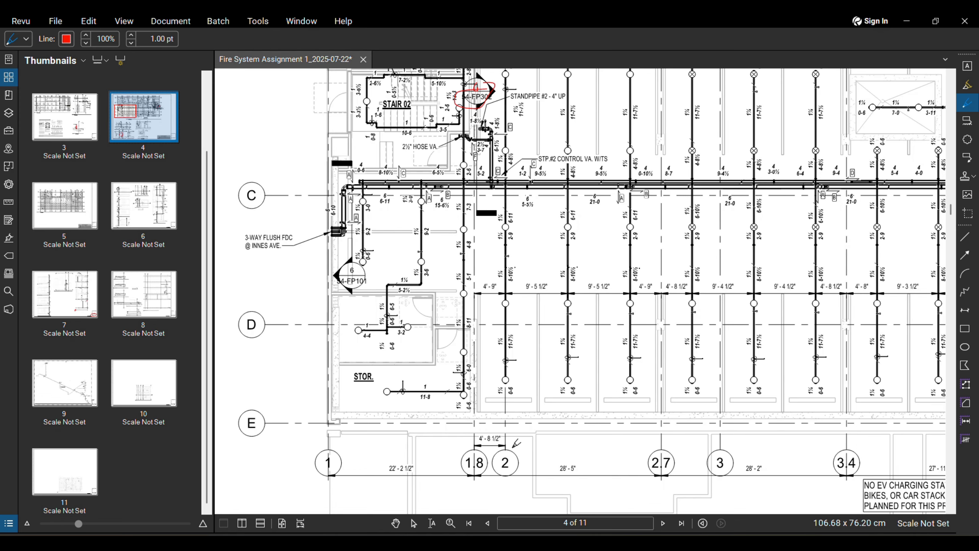
pyautogui.scroll(2, 516, 445)
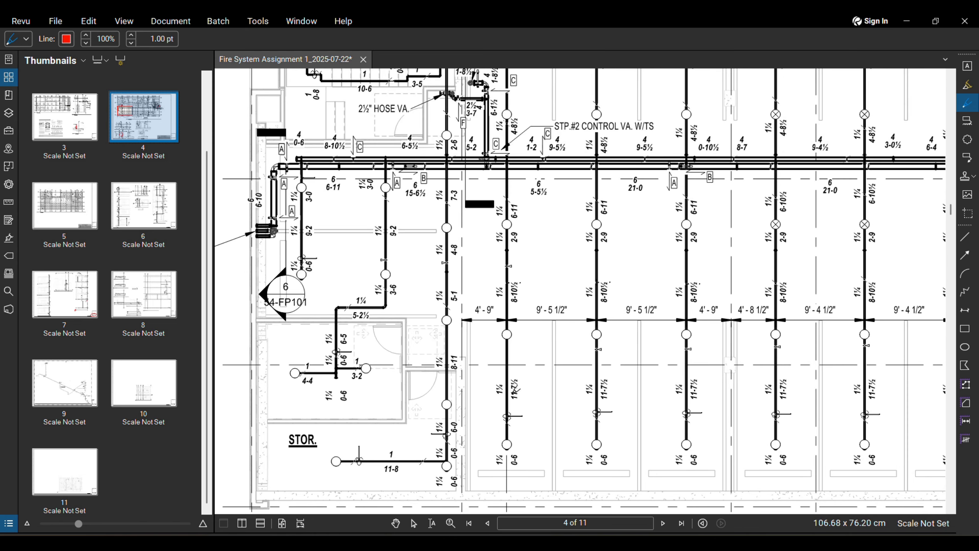
pyautogui.scroll(-5, 492, 265)
pyautogui.scroll(2, 510, 347)
pyautogui.scroll(-1, 617, 308)
pyautogui.moveTo(617, 309); pyautogui.dragTo(493, 289, button='middle')
pyautogui.scroll(-1, 779, 324)
pyautogui.moveTo(778, 324)
pyautogui.mouseDown(button='middle')
pyautogui.moveTo(641, 310)
pyautogui.moveTo(562, 286)
pyautogui.mouseUp(button='middle')
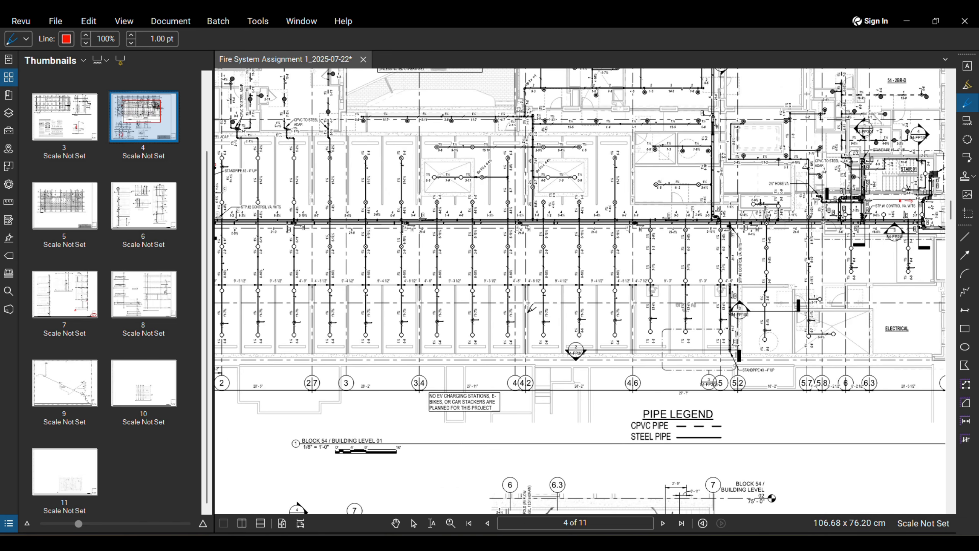
pyautogui.scroll(3, 531, 309)
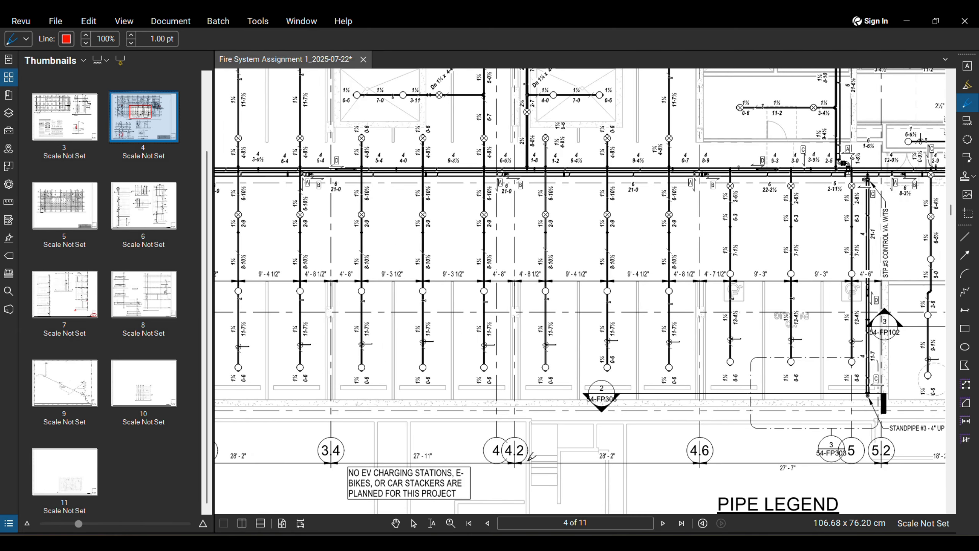
pyautogui.scroll(2, 531, 264)
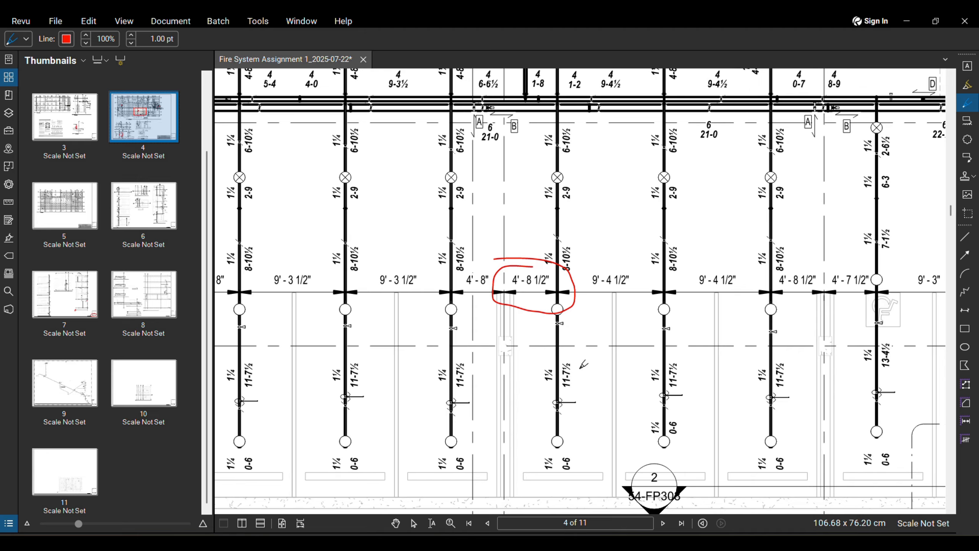
pyautogui.scroll(-1, 582, 409)
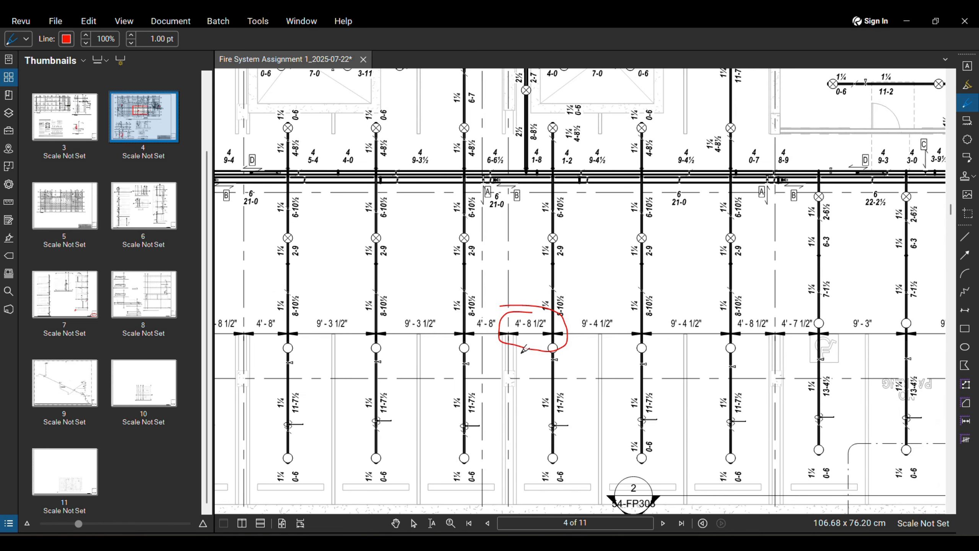
pyautogui.scroll(-2, 530, 314)
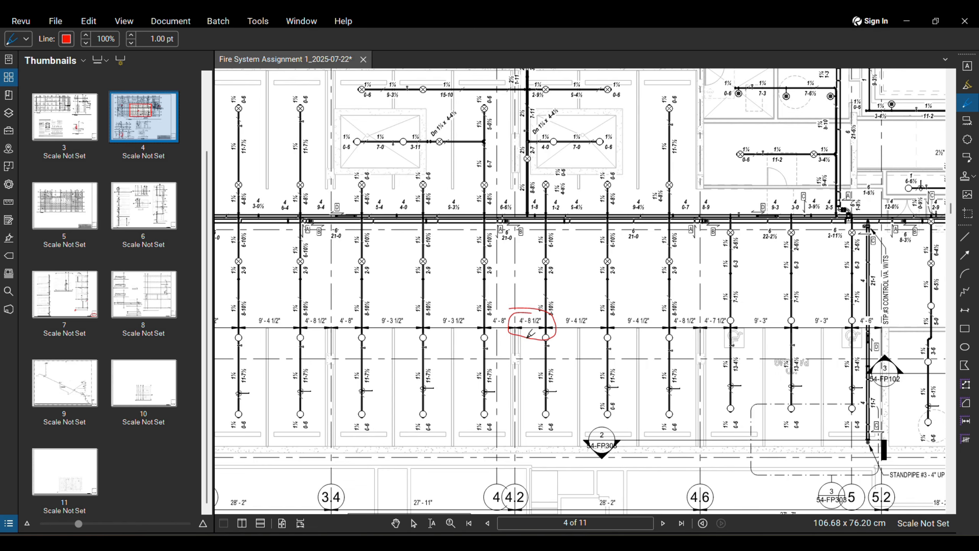
pyautogui.scroll(-6, 561, 347)
pyautogui.scroll(4, 372, 285)
pyautogui.moveTo(537, 314); pyautogui.dragTo(501, 283, button='middle')
pyautogui.scroll(-2, 500, 283)
pyautogui.scroll(-2, 599, 257)
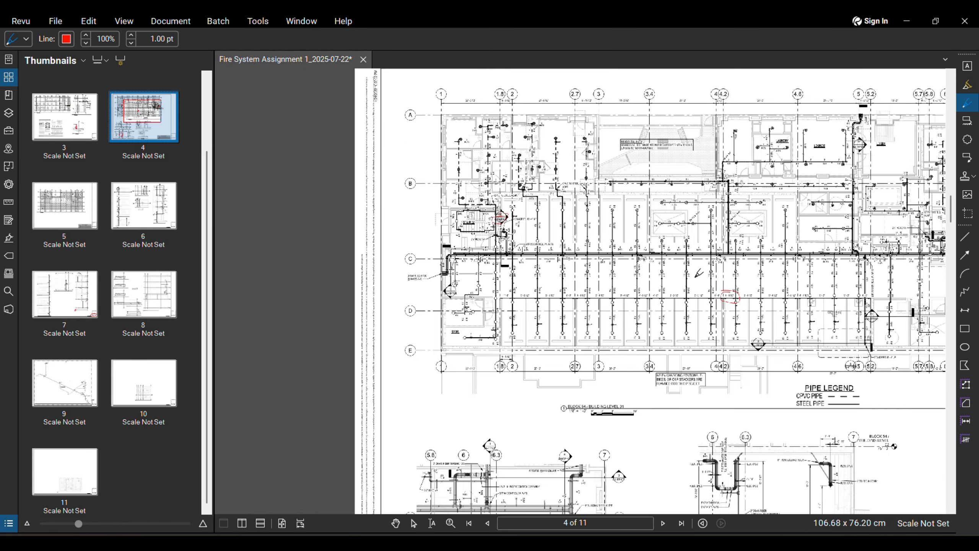
pyautogui.moveTo(598, 256); pyautogui.dragTo(459, 227, button='middle')
pyautogui.scroll(2, 695, 308)
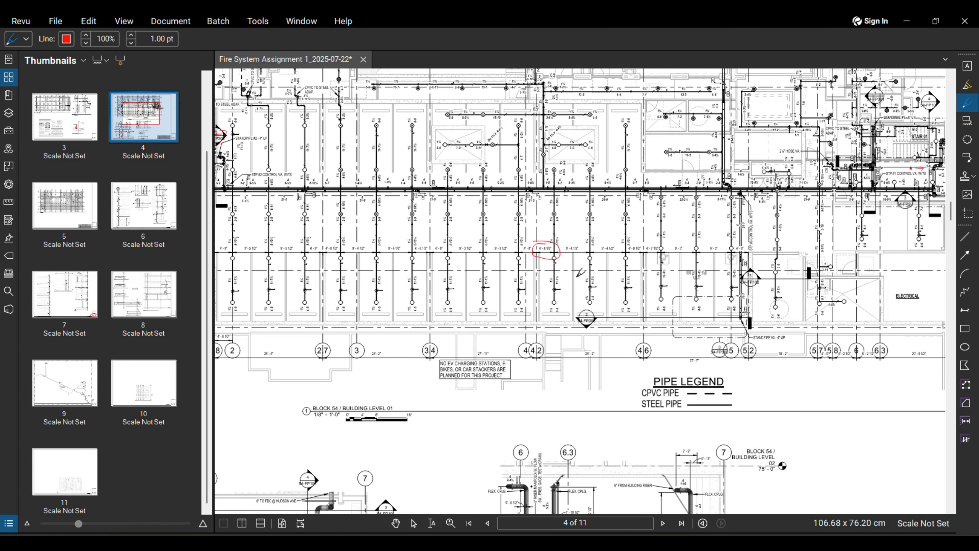
pyautogui.scroll(-2, 559, 263)
pyautogui.scroll(3, 535, 296)
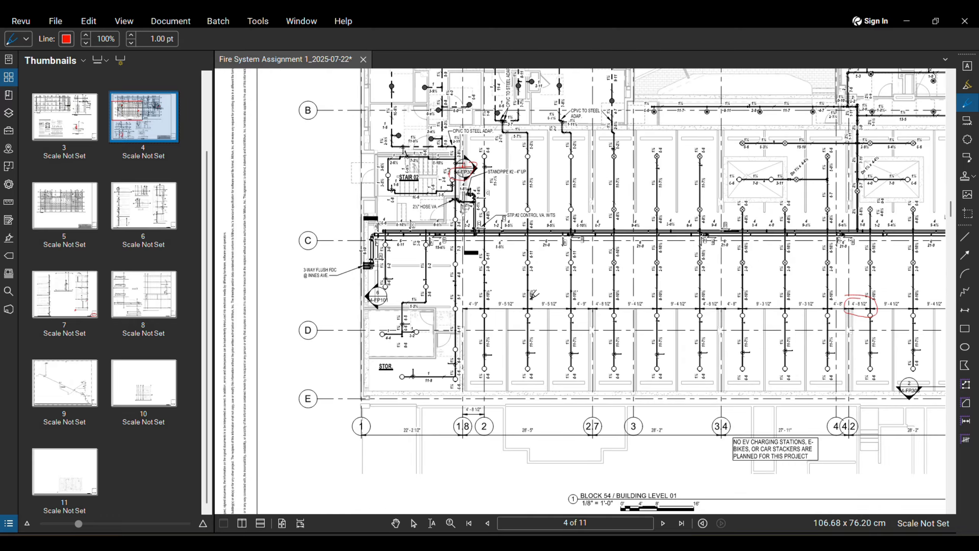
pyautogui.scroll(2, 478, 280)
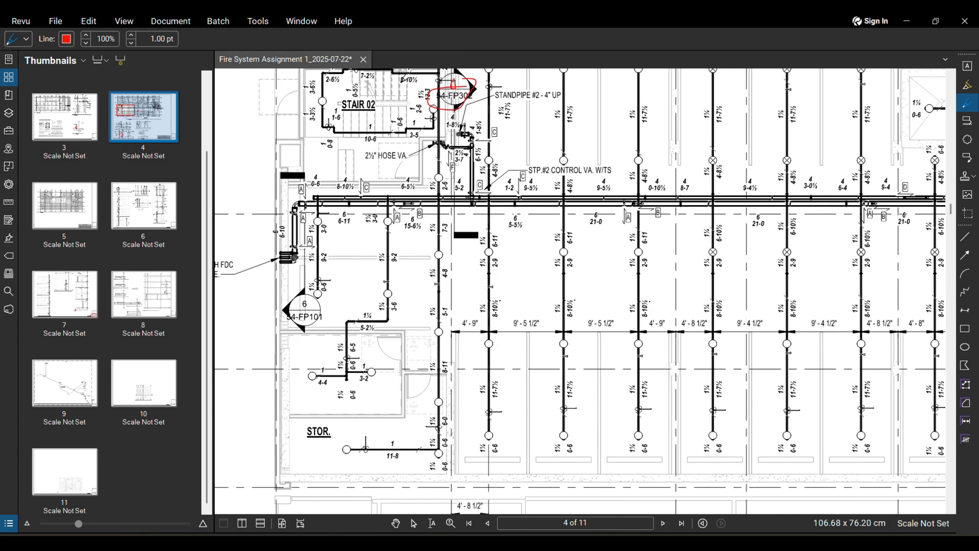
# Step: Glance at Revit, then zoom the PDF into the branch-to-main intersections
pyautogui.click(527, 543)
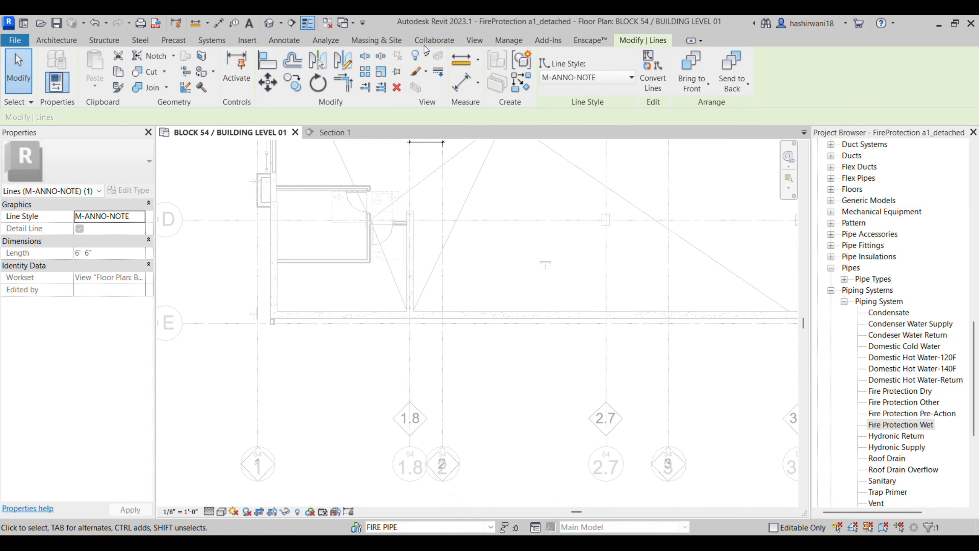
pyautogui.hotkey('alt', 'Tab')
pyautogui.scroll(-4, 428, 374)
pyautogui.scroll(3, 443, 388)
pyautogui.scroll(2, 440, 366)
pyautogui.scroll(-3, 481, 368)
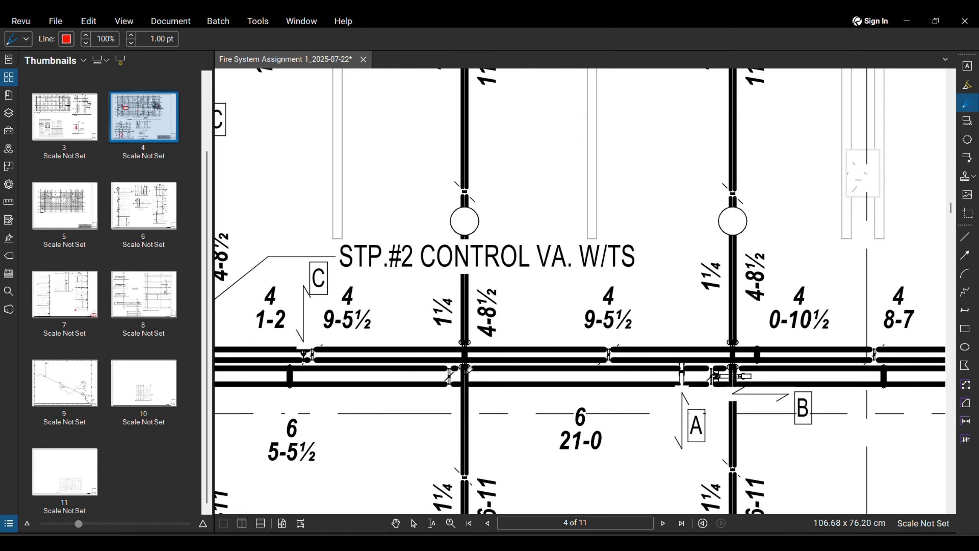
pyautogui.scroll(5, 462, 365)
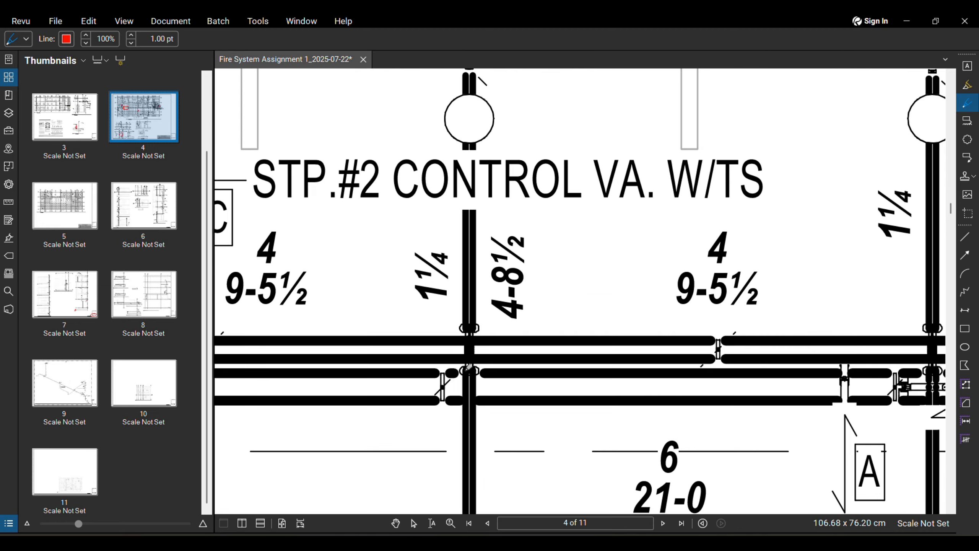
pyautogui.scroll(-2, 511, 403)
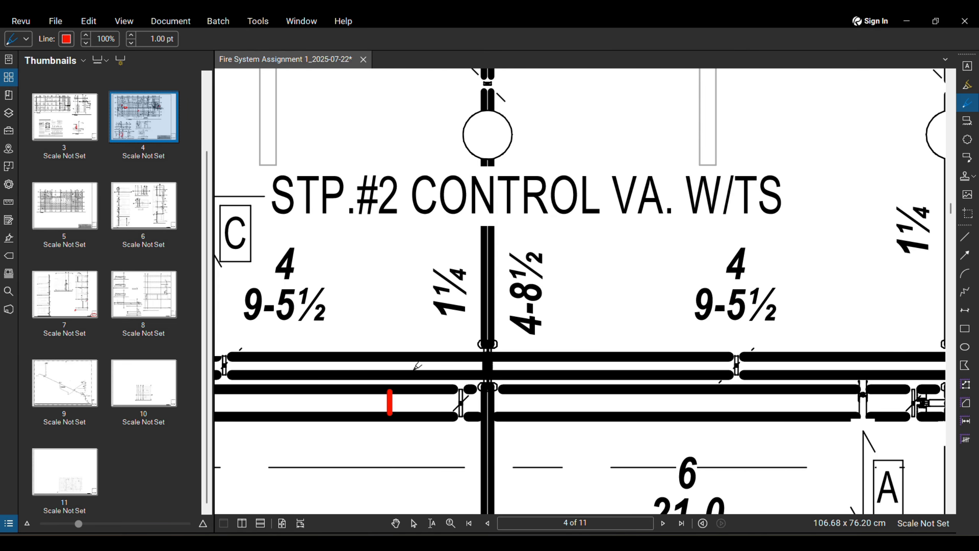
pyautogui.scroll(-1, 463, 424)
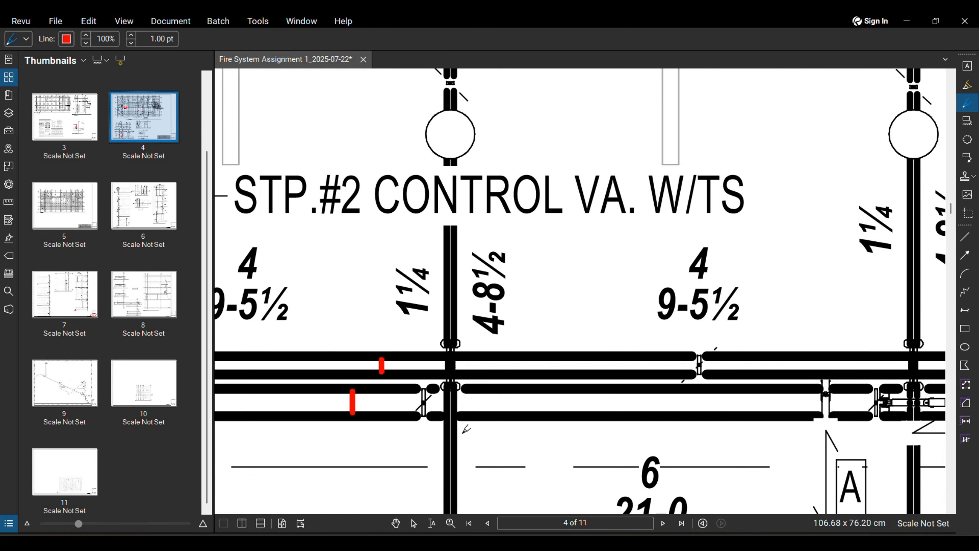
pyautogui.scroll(-1, 443, 417)
pyautogui.scroll(4, 457, 391)
# Step: Draw red freehand circles around the pipe intersection and the two stacked fittings
pyautogui.moveTo(472, 309)
pyautogui.mouseDown()
pyautogui.moveTo(422, 390)
pyautogui.moveTo(501, 349)
pyautogui.moveTo(447, 310)
pyautogui.mouseUp()
pyautogui.scroll(-2, 471, 400)
pyautogui.scroll(-4, 471, 400)
pyautogui.scroll(5, 667, 387)
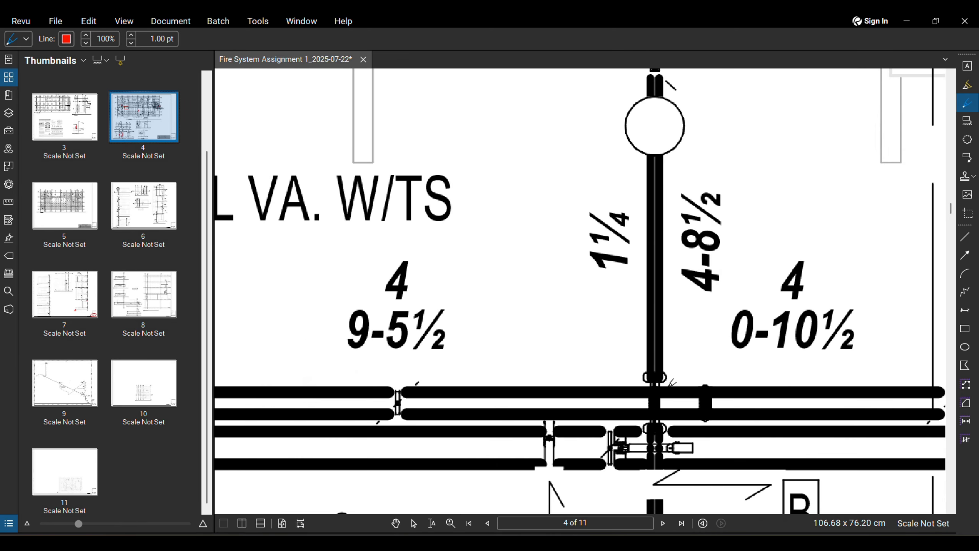
pyautogui.scroll(3, 671, 381)
pyautogui.moveTo(694, 358)
pyautogui.mouseDown()
pyautogui.moveTo(603, 385)
pyautogui.moveTo(698, 369)
pyautogui.mouseUp()
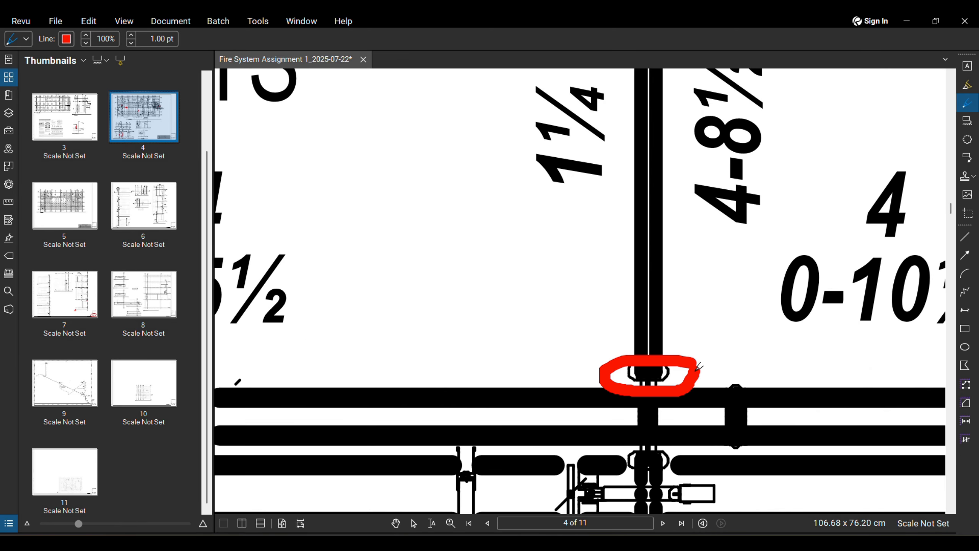
pyautogui.moveTo(651, 430)
pyautogui.mouseDown()
pyautogui.moveTo(593, 441)
pyautogui.moveTo(692, 446)
pyautogui.moveTo(634, 436)
pyautogui.mouseUp()
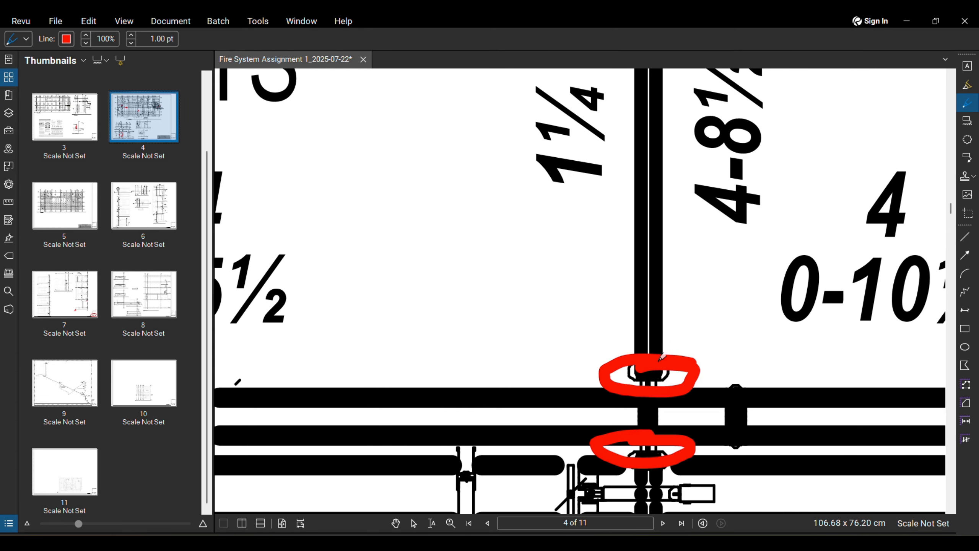
pyautogui.scroll(-2, 720, 392)
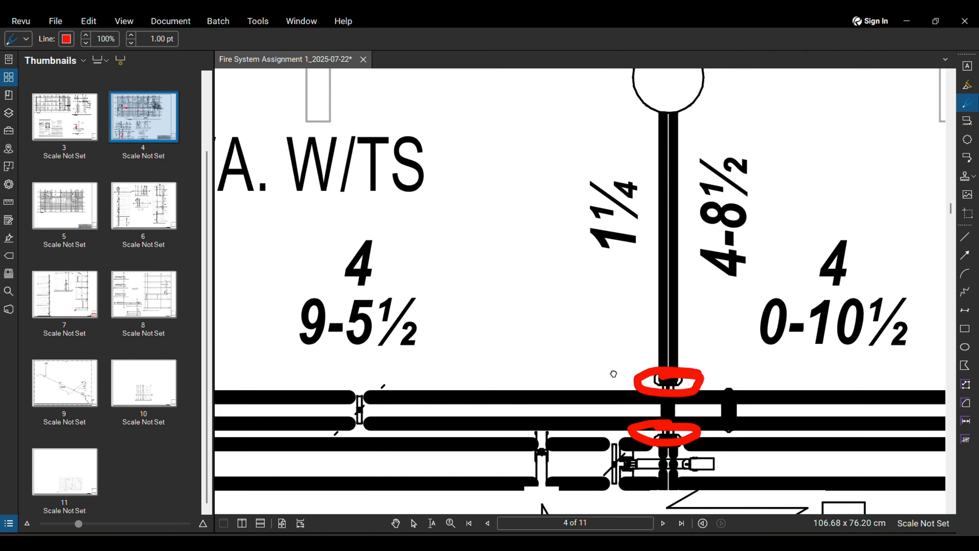
pyautogui.scroll(-4, 613, 373)
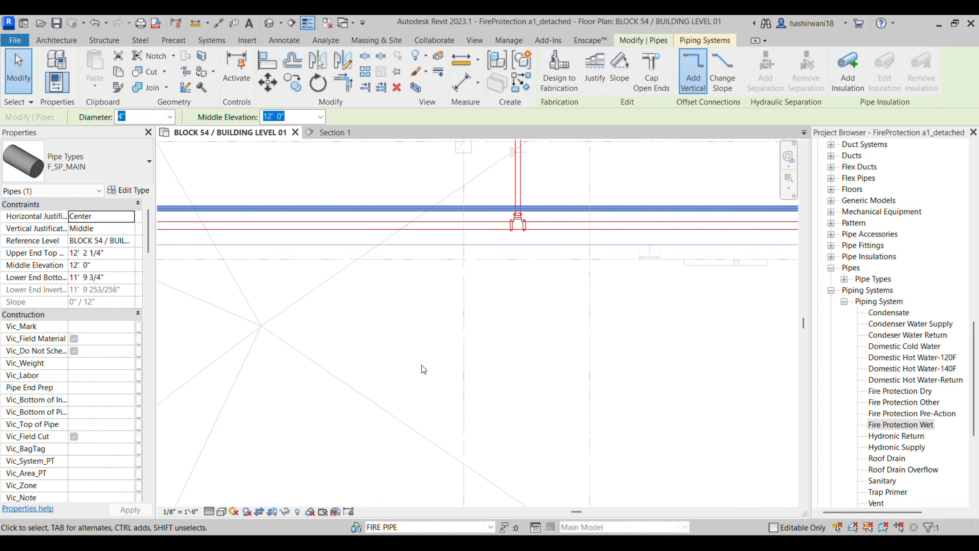
# Step: Change the pipe from 4" F_SP_MAIN to F_SP_BRANCH with 1 1/4" diameter
pyautogui.scroll(-5, 455, 388)
pyautogui.moveTo(386, 364); pyautogui.dragTo(510, 331, button='middle')
pyautogui.scroll(2, 446, 323)
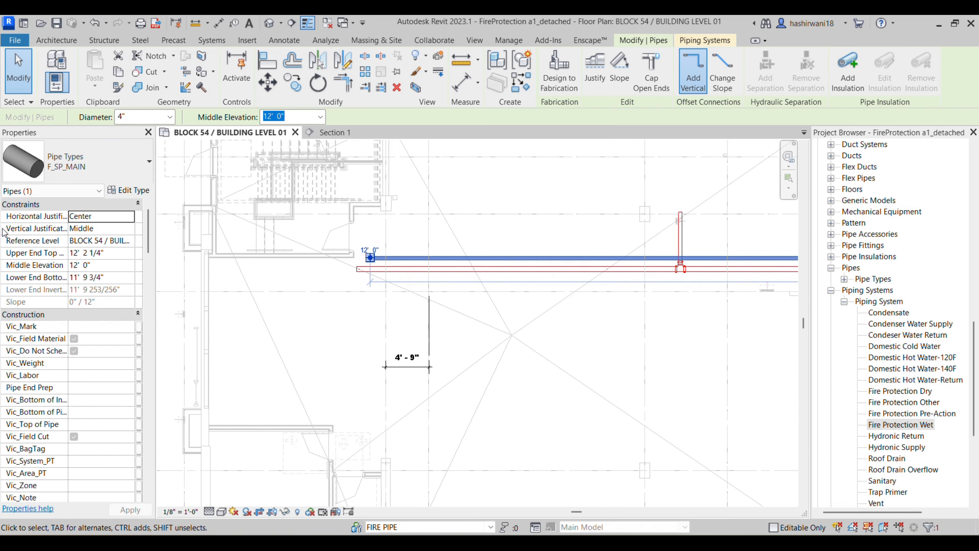
pyautogui.click(103, 160)
pyautogui.click(101, 252)
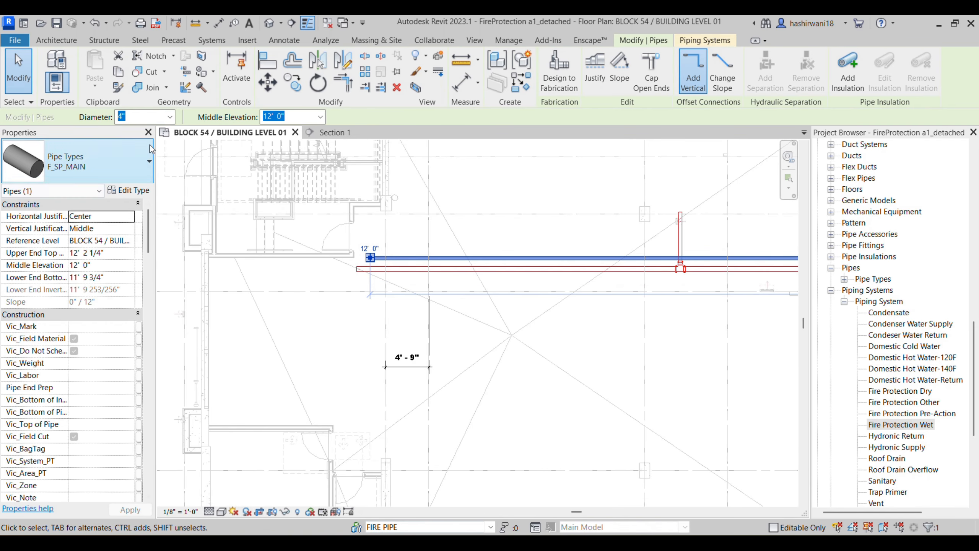
pyautogui.click(174, 120)
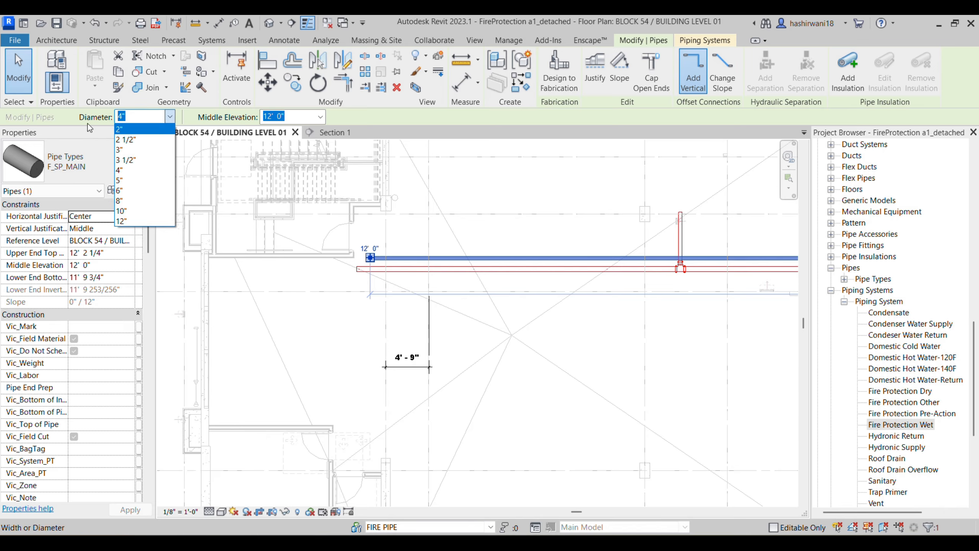
pyautogui.click(55, 117)
pyautogui.click(123, 171)
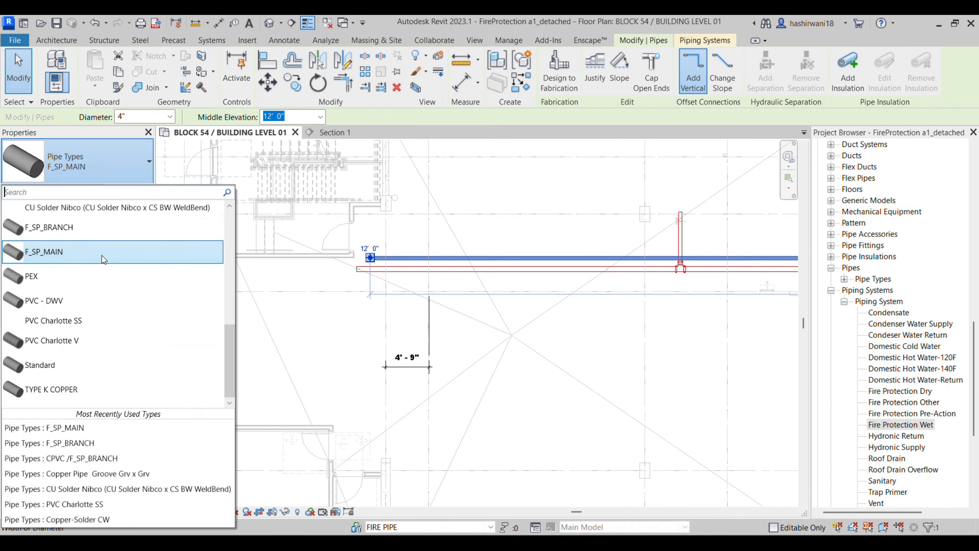
pyautogui.click(113, 228)
pyautogui.click(169, 117)
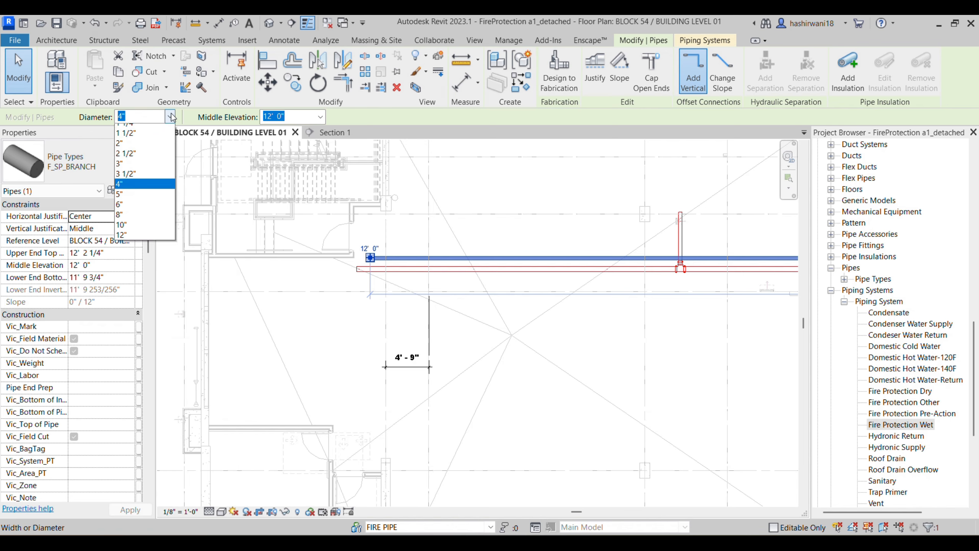
pyautogui.click(149, 160)
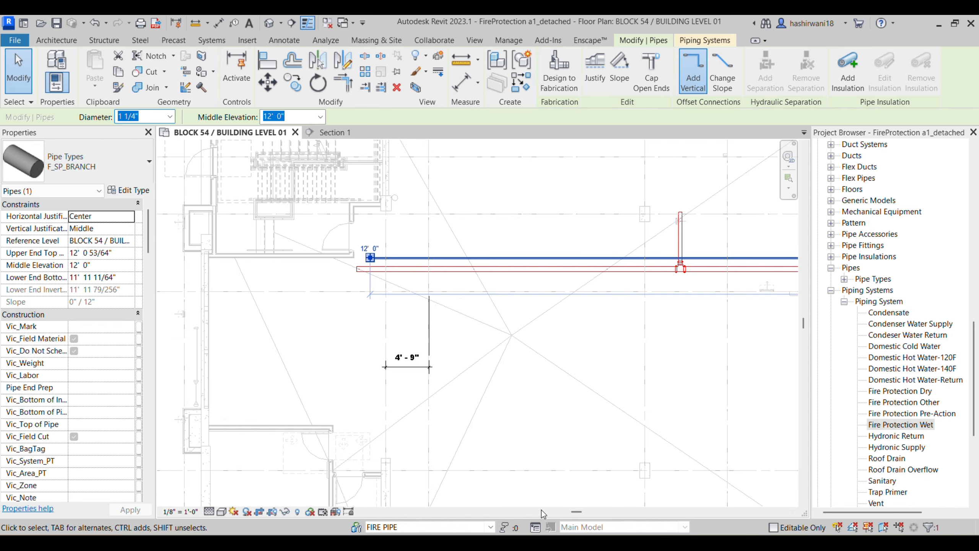
pyautogui.click(557, 545)
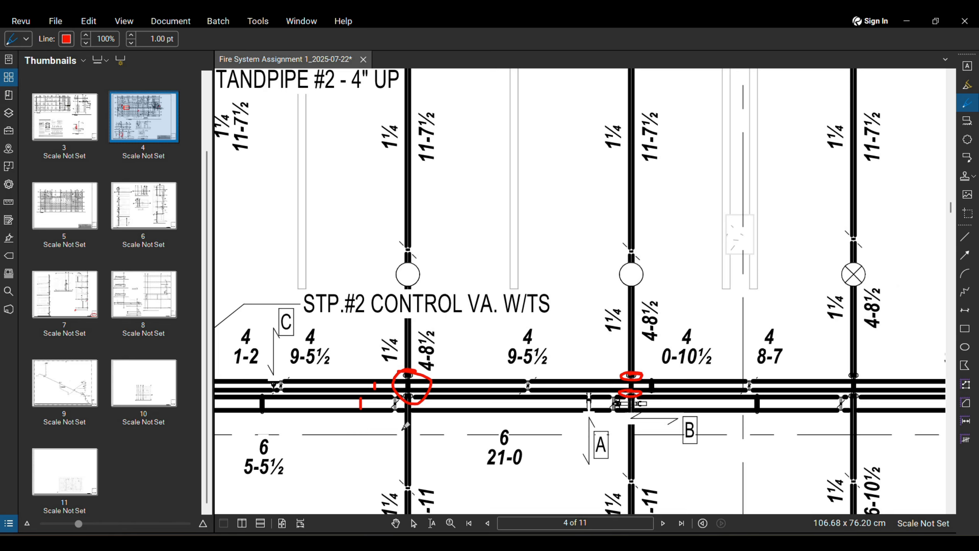
# Step: Review the red-circled intersections on page 4, then return to the Revit floor plan
pyautogui.scroll(-2, 428, 143)
pyautogui.scroll(3, 418, 340)
pyautogui.moveTo(432, 362); pyautogui.dragTo(437, 304, button='middle')
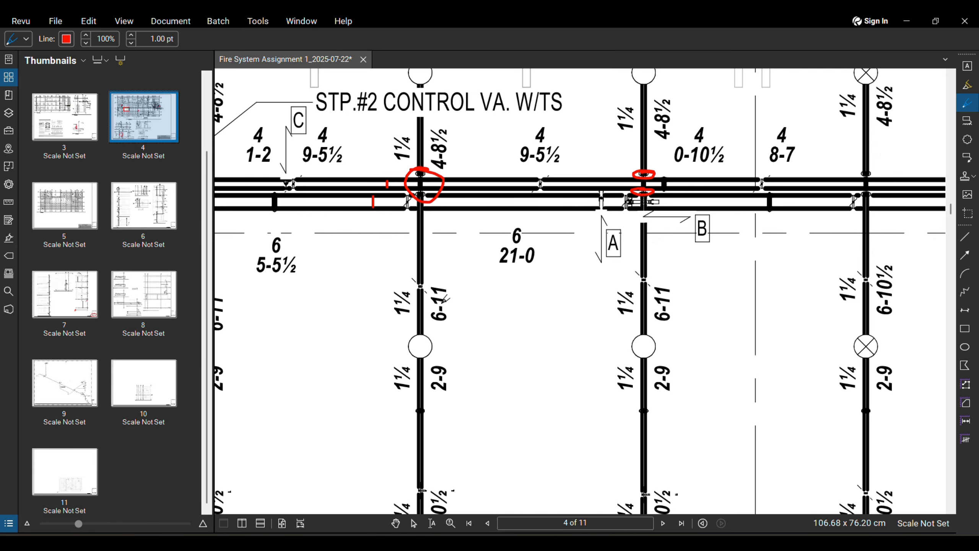
pyautogui.moveTo(500, 543)
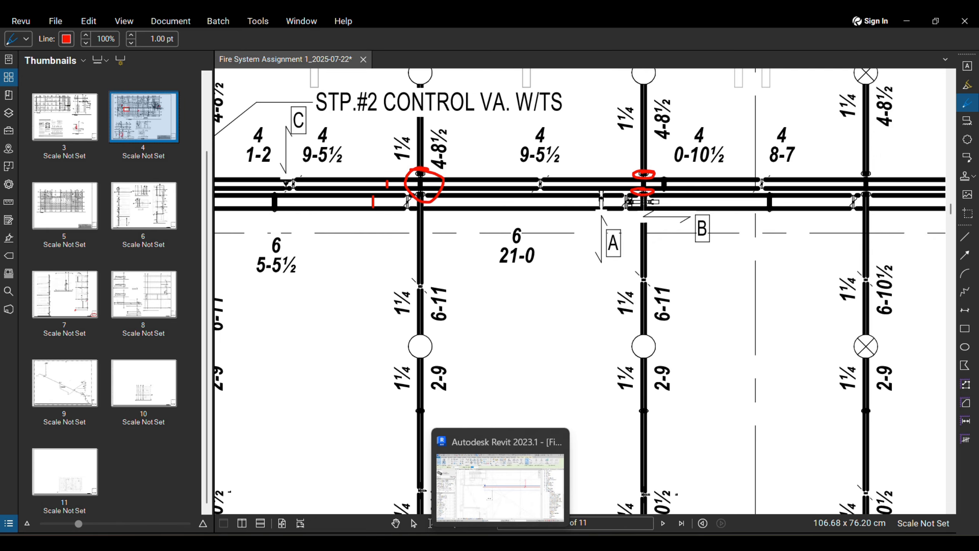
pyautogui.scroll(-8, 430, 266)
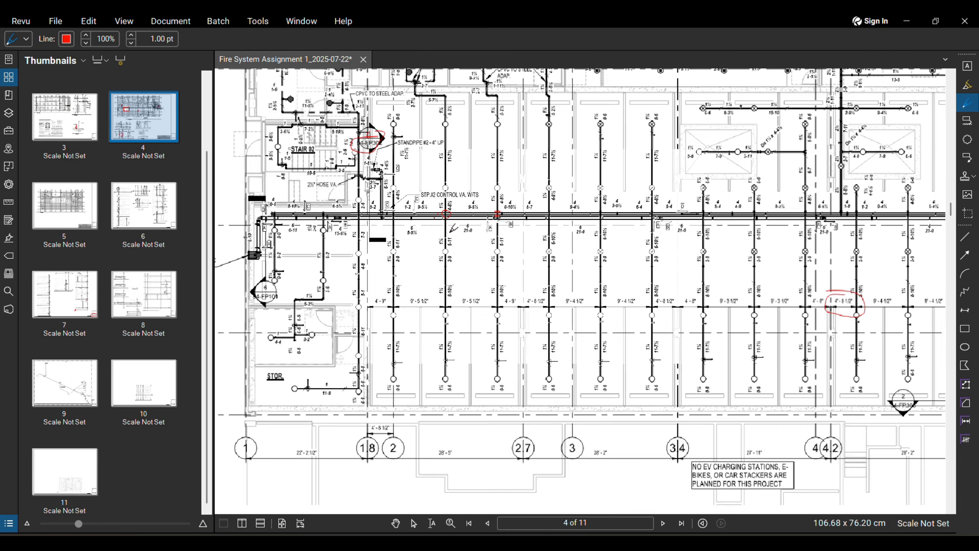
pyautogui.scroll(5, 360, 331)
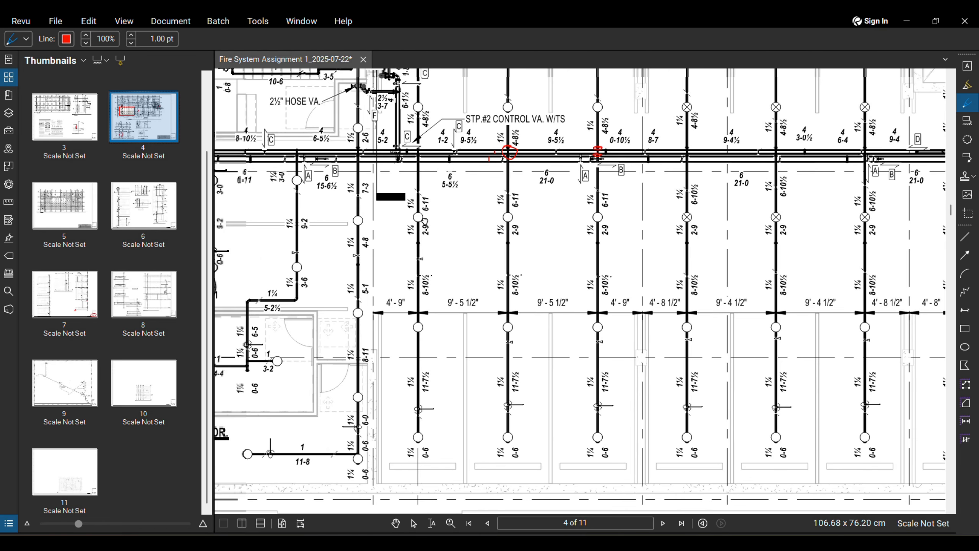
pyautogui.scroll(3, 430, 217)
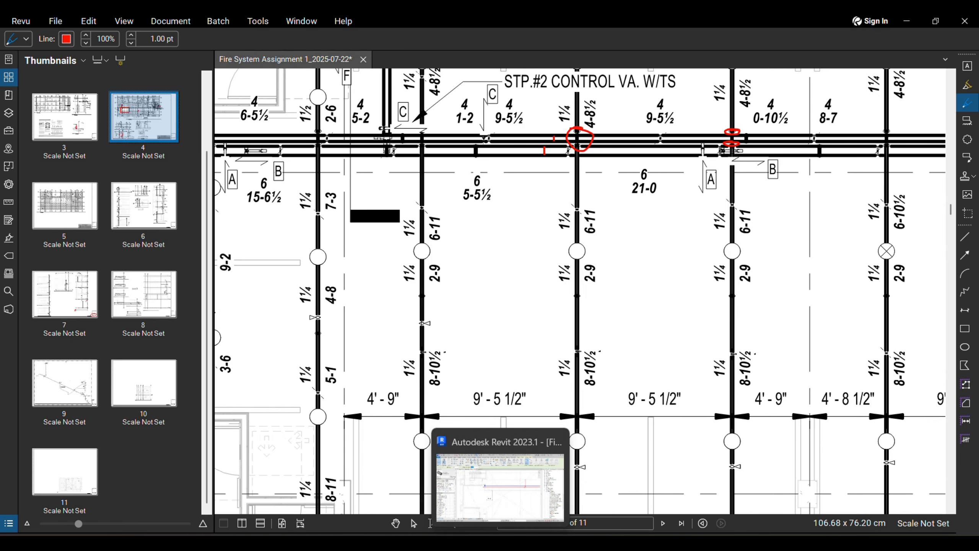
pyautogui.click(502, 505)
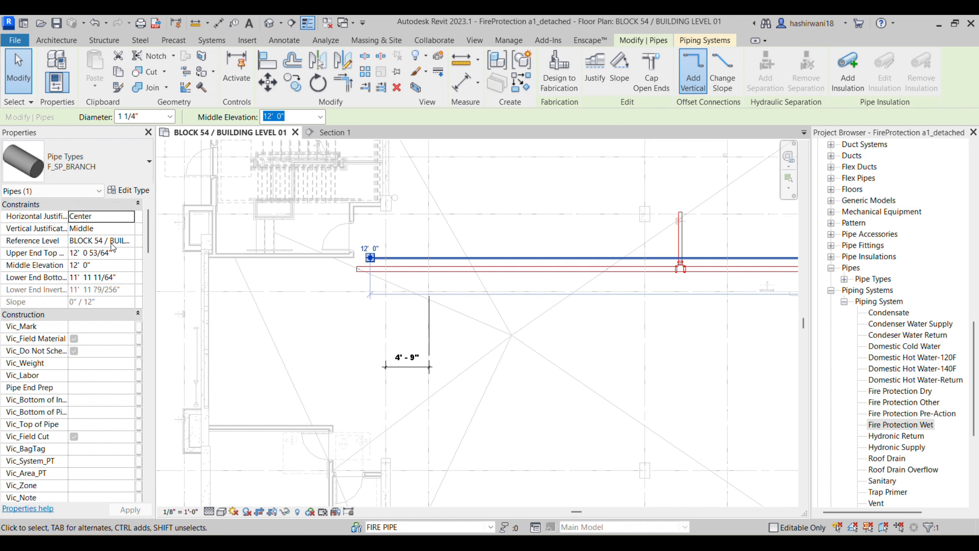
pyautogui.moveTo(457, 268); pyautogui.dragTo(428, 262, button='middle')
pyautogui.scroll(4, 386, 254)
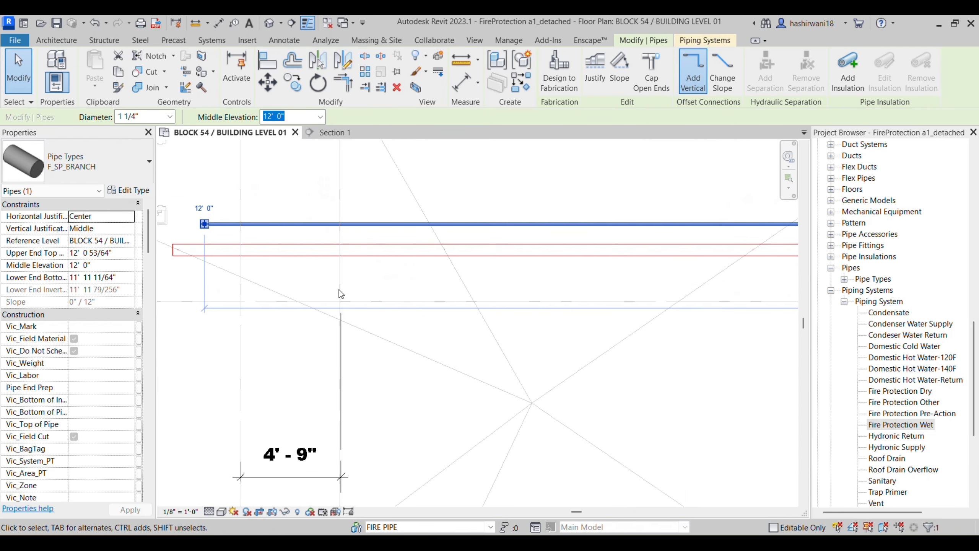
pyautogui.scroll(1, 340, 247)
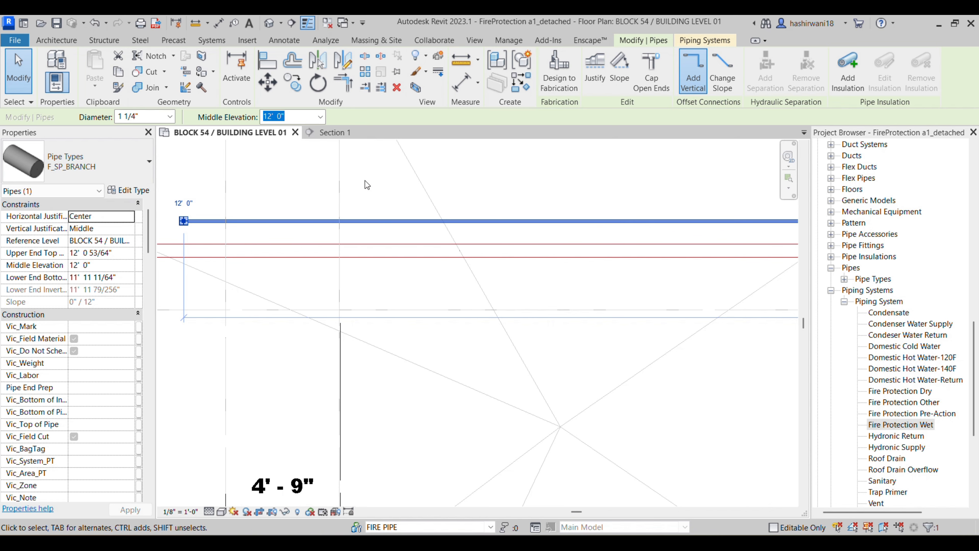
pyautogui.click(316, 197)
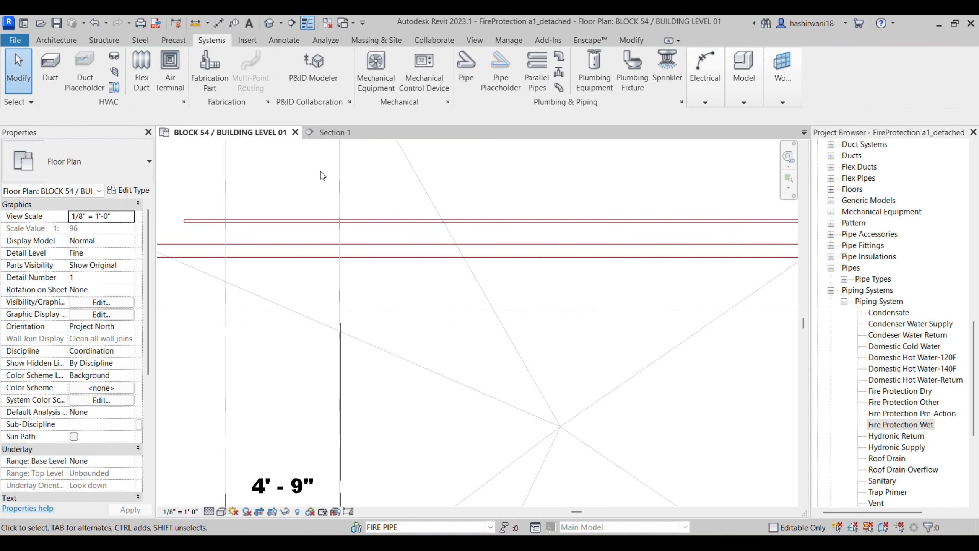
pyautogui.click(370, 219)
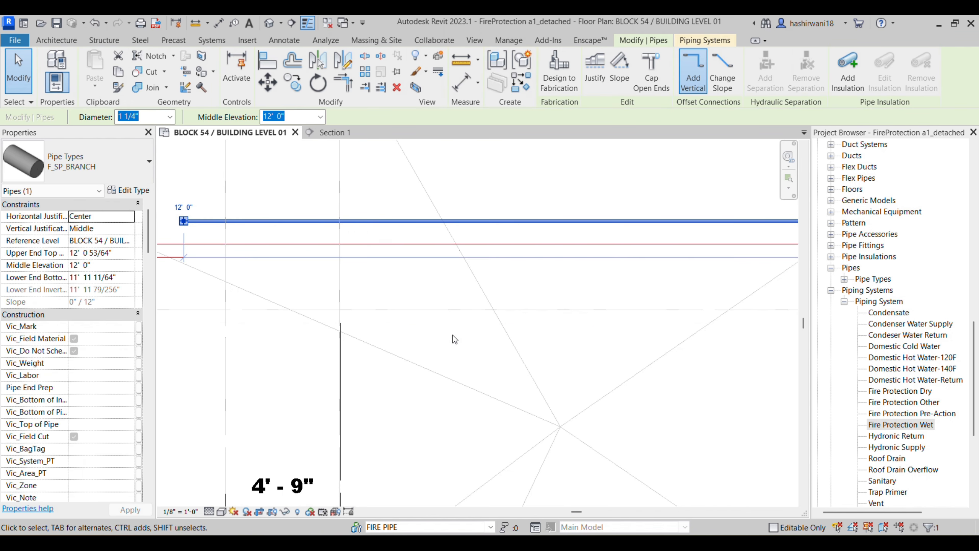
pyautogui.press('Escape')
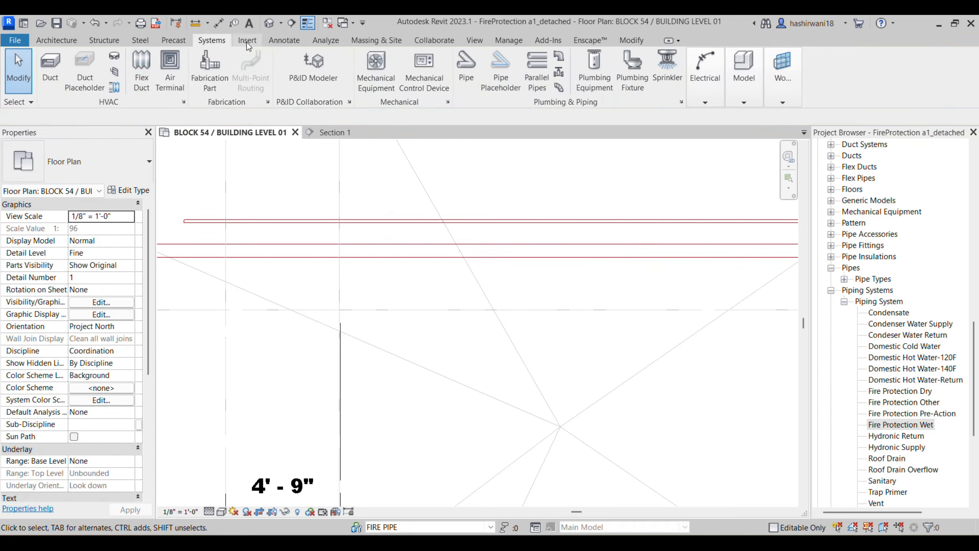
pyautogui.press('p')
pyautogui.press('i')
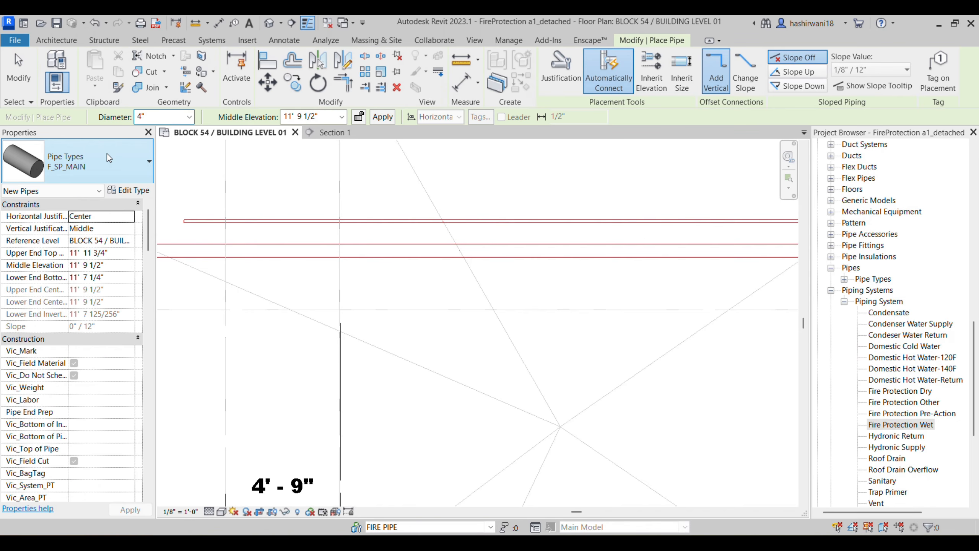
pyautogui.click(107, 156)
pyautogui.click(91, 231)
pyautogui.click(189, 117)
pyautogui.click(177, 166)
pyautogui.click(190, 117)
pyautogui.click(174, 160)
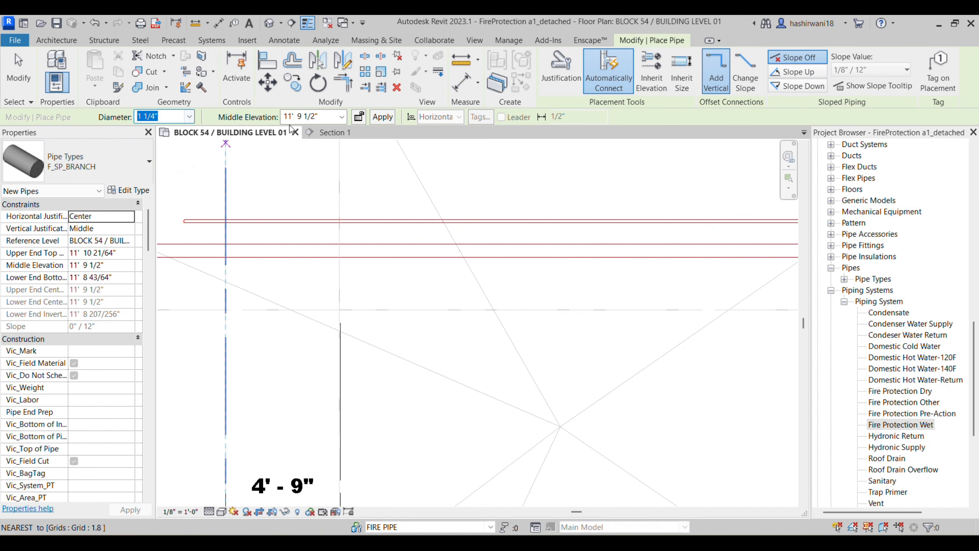
pyautogui.click(343, 121)
pyautogui.click(312, 270)
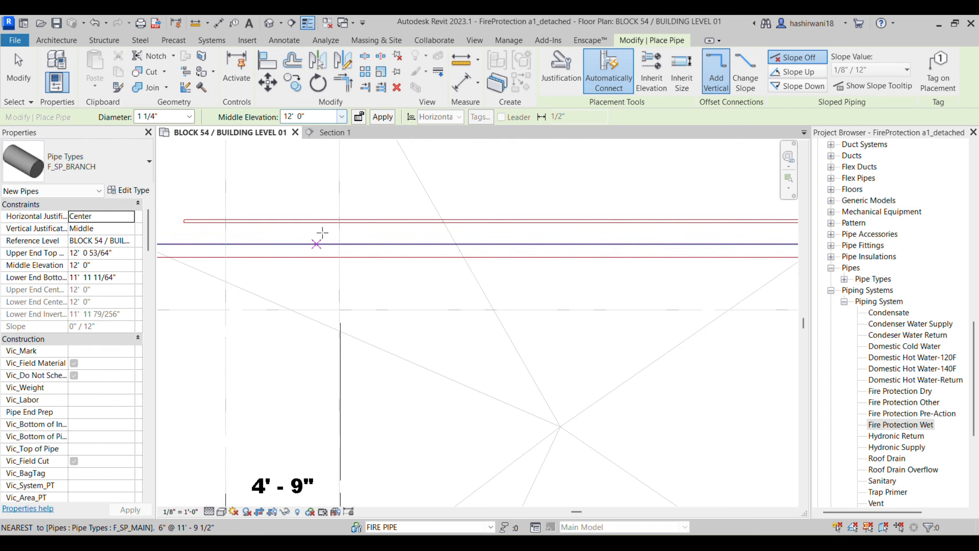
pyautogui.click(339, 219)
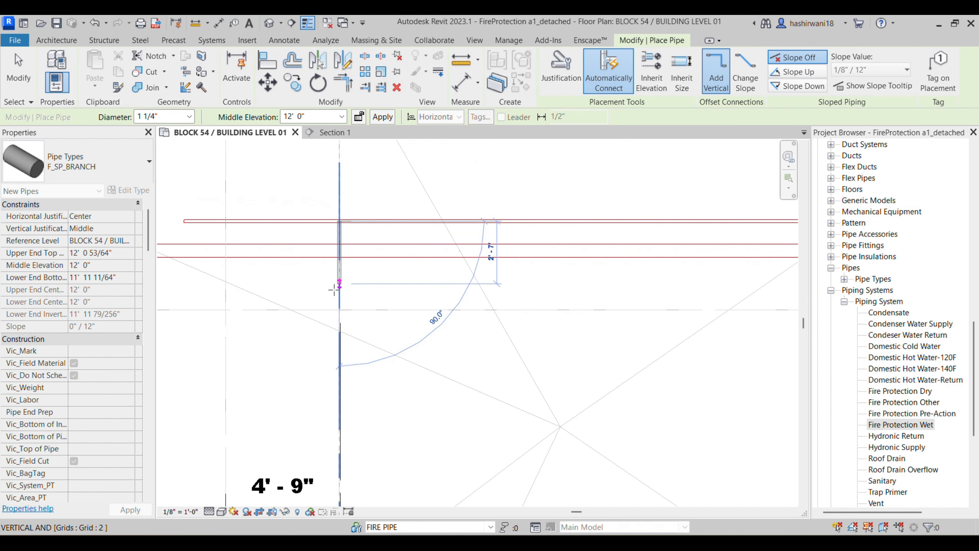
pyautogui.click(342, 305)
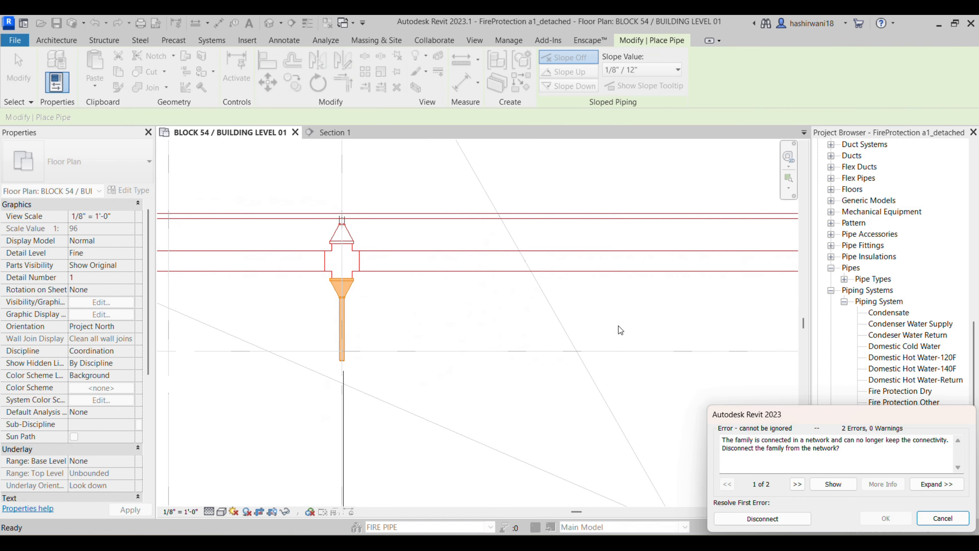
pyautogui.click(942, 518)
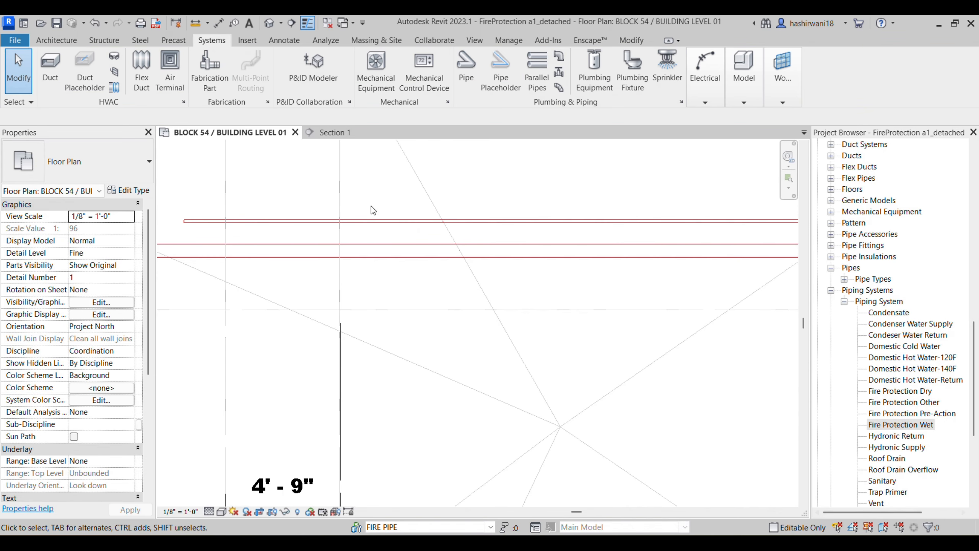
# Step: Inspect the main and upper branch pipe properties, including the bottom elevation
pyautogui.click(342, 278)
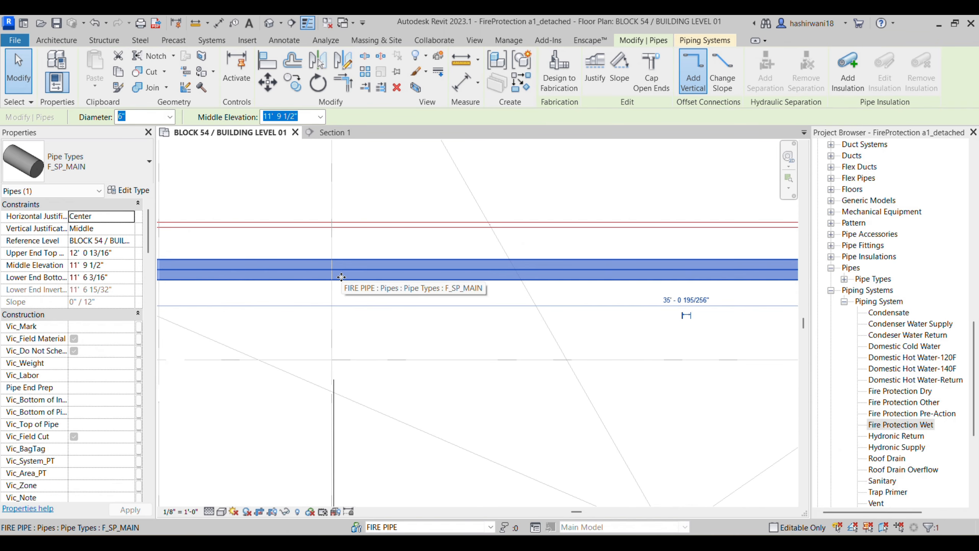
pyautogui.click(347, 223)
pyautogui.click(113, 276)
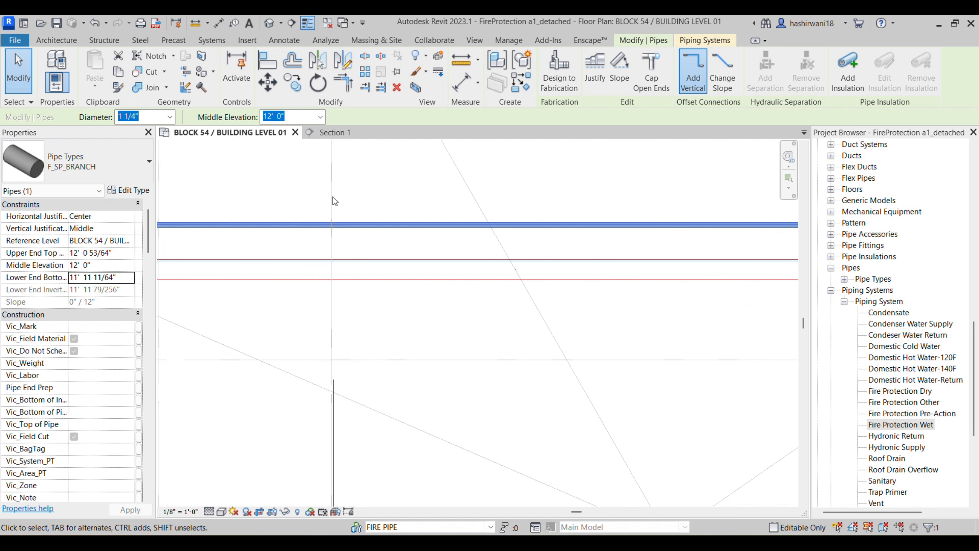
pyautogui.click(372, 181)
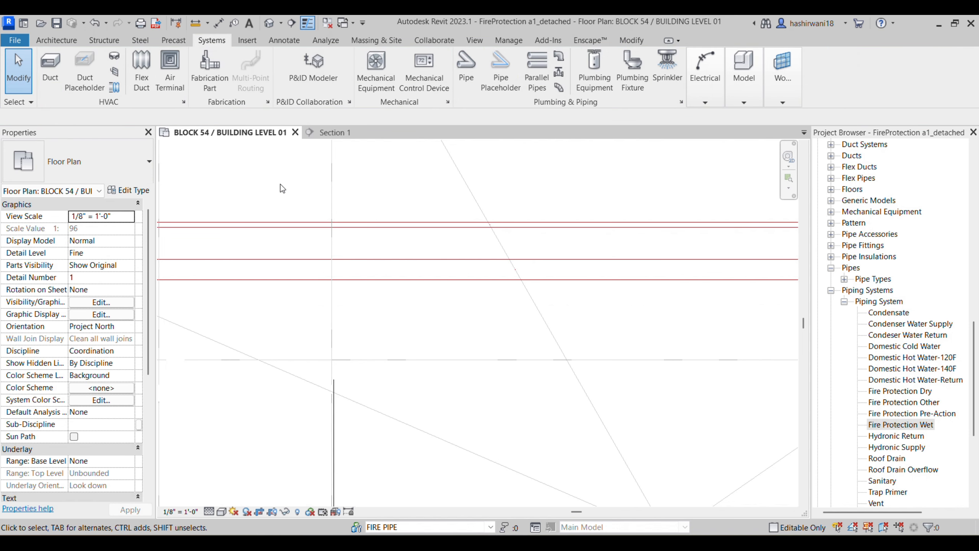
# Step: Start a new pipe (PI) using the F_SP_BRANCH pipe type
pyautogui.press('p')
pyautogui.press('i')
pyautogui.click(87, 159)
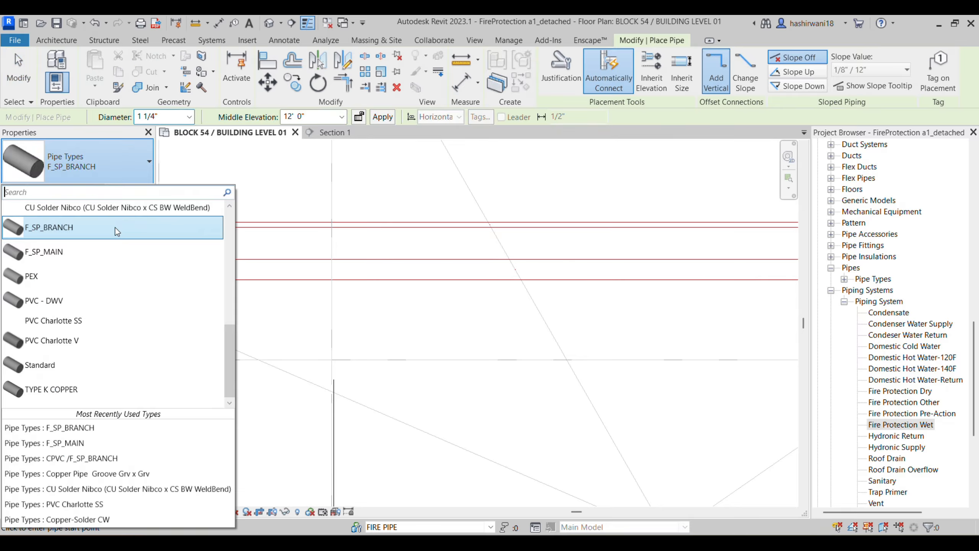
pyautogui.click(111, 231)
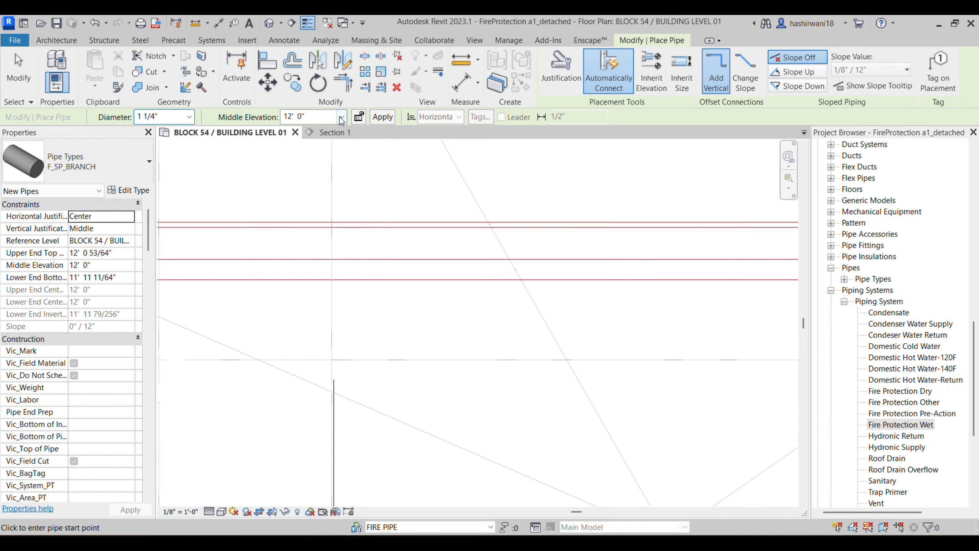
pyautogui.moveTo(299, 236); pyautogui.dragTo(331, 212, button='middle')
pyautogui.scroll(2, 331, 212)
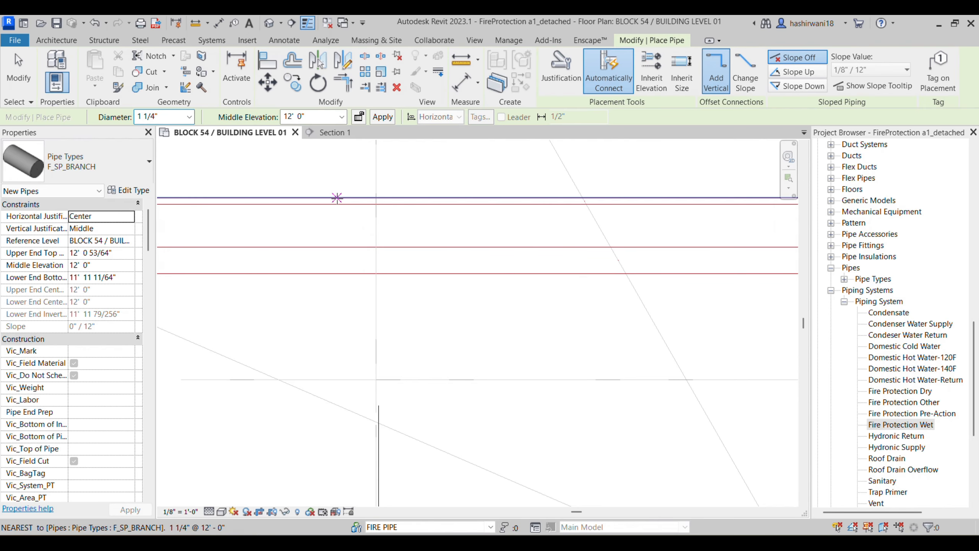
pyautogui.scroll(-1, 390, 226)
pyautogui.moveTo(391, 227); pyautogui.dragTo(356, 189, button='middle')
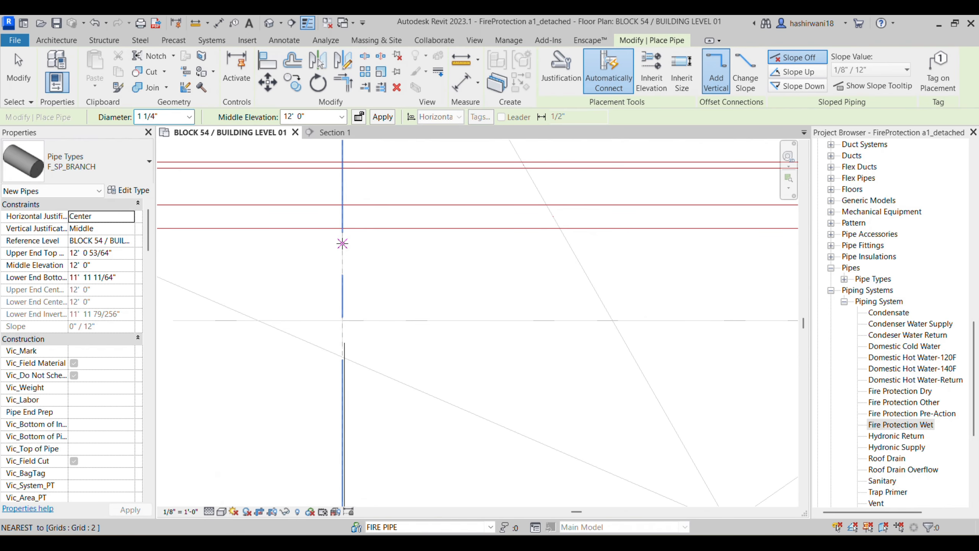
# Step: Draw a vertical branch pipe downward from the grid line
pyautogui.click(344, 247)
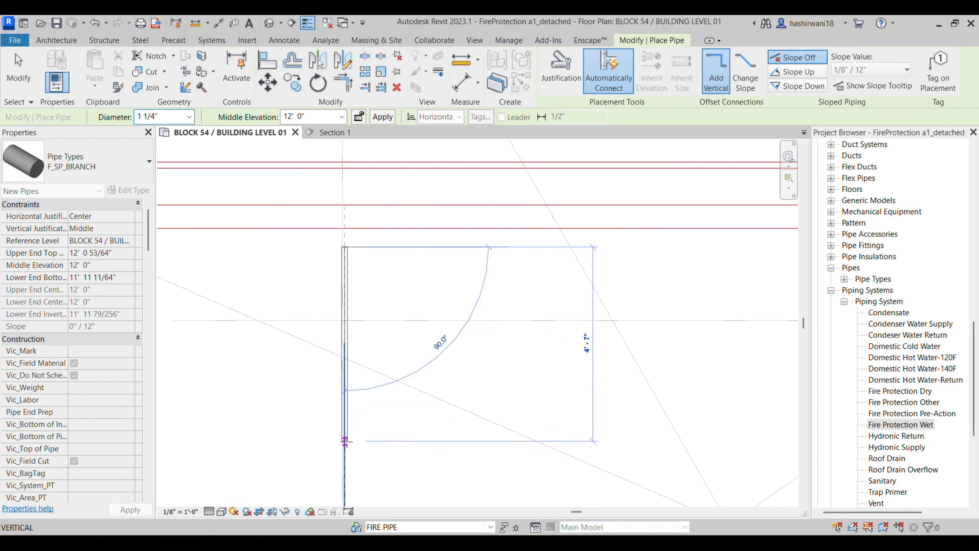
pyautogui.moveTo(351, 446); pyautogui.dragTo(371, 328, button='middle')
pyautogui.scroll(-4, 371, 328)
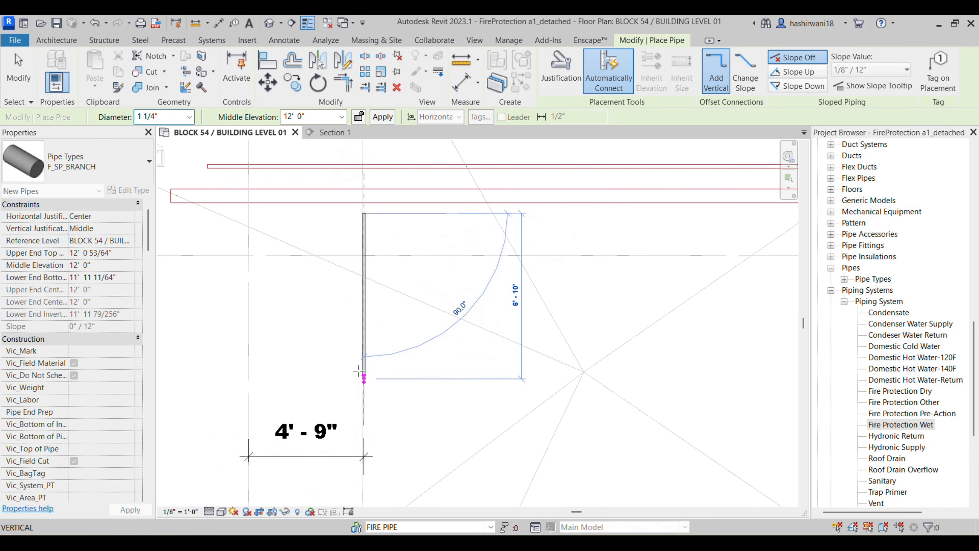
pyautogui.scroll(-1, 368, 404)
pyautogui.moveTo(370, 400); pyautogui.dragTo(372, 258, button='middle')
pyautogui.scroll(-1, 372, 258)
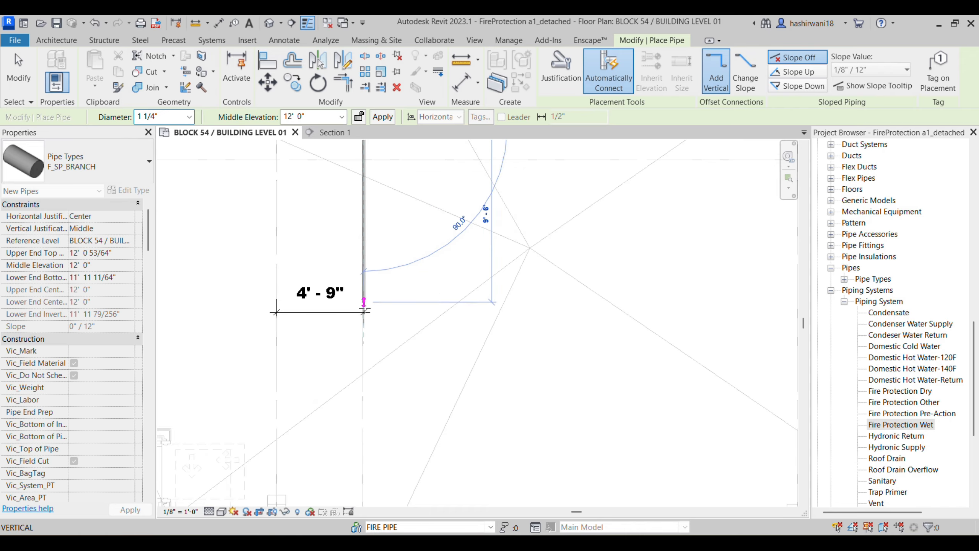
pyautogui.scroll(-1, 368, 362)
pyautogui.moveTo(368, 363); pyautogui.dragTo(367, 369, button='middle')
pyautogui.scroll(-1, 368, 369)
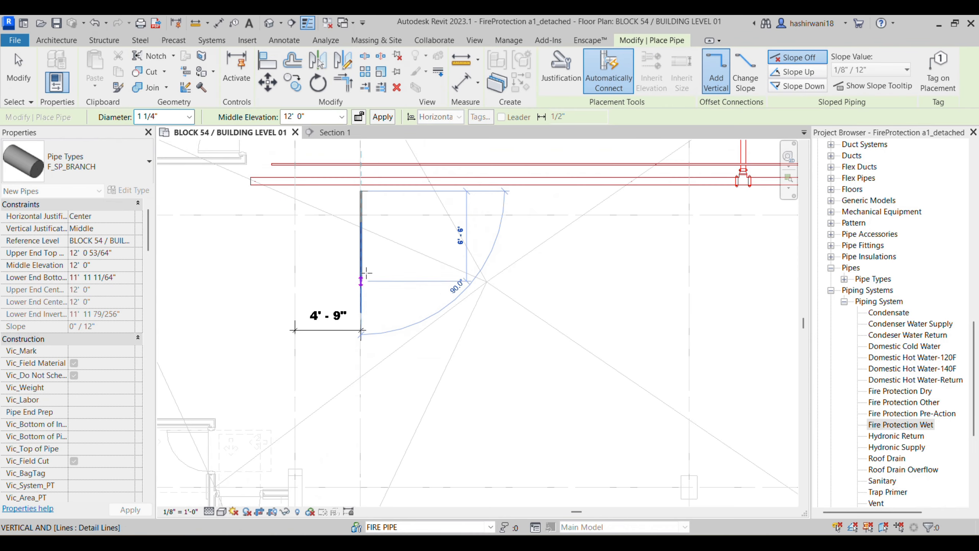
pyautogui.click(363, 260)
pyautogui.moveTo(385, 259); pyautogui.dragTo(380, 353, button='middle')
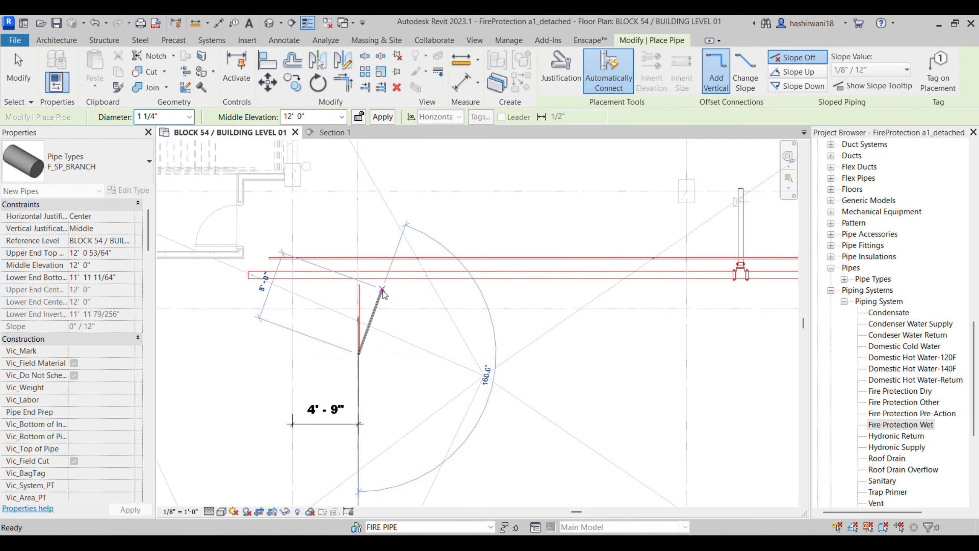
pyautogui.press('Escape')
# Step: Align the vertical pipe's end to the upper branch line with AL
pyautogui.scroll(5, 375, 271)
pyautogui.moveTo(375, 271); pyautogui.dragTo(396, 365, button='middle')
pyautogui.scroll(1, 382, 216)
pyautogui.moveTo(382, 216); pyautogui.dragTo(391, 328, button='middle')
pyautogui.scroll(1, 391, 320)
pyautogui.press('a')
pyautogui.press('l')
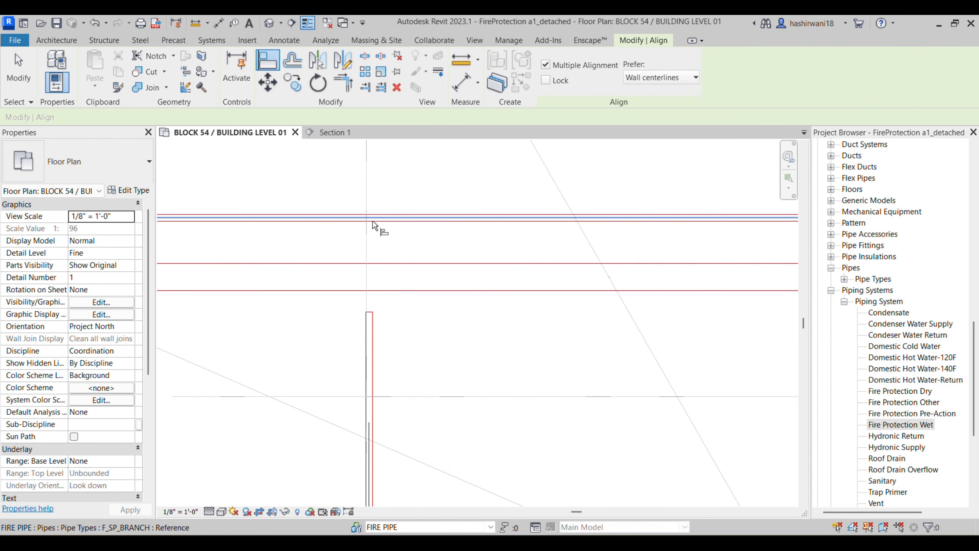
pyautogui.click(373, 221)
pyautogui.click(372, 315)
pyautogui.moveTo(379, 306); pyautogui.dragTo(399, 265, button='middle')
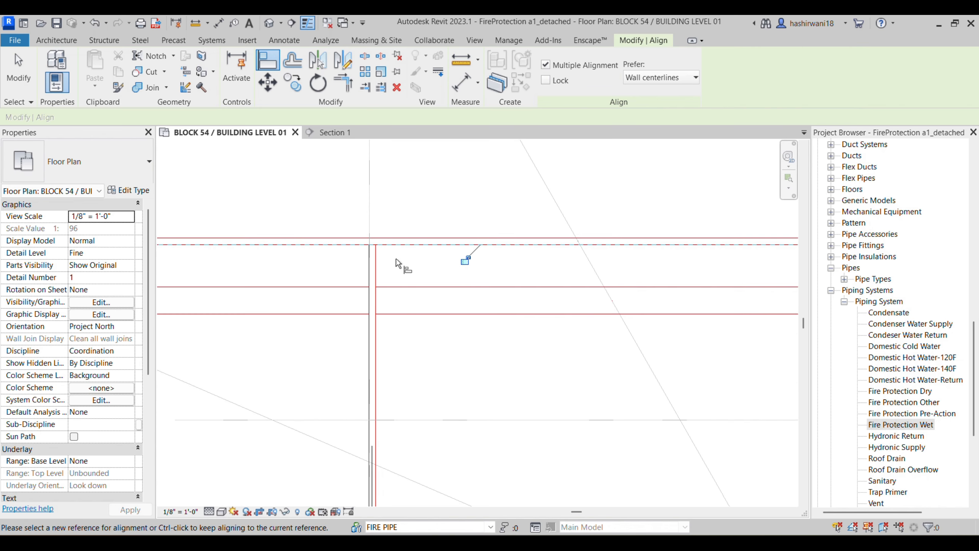
pyautogui.scroll(-2, 385, 315)
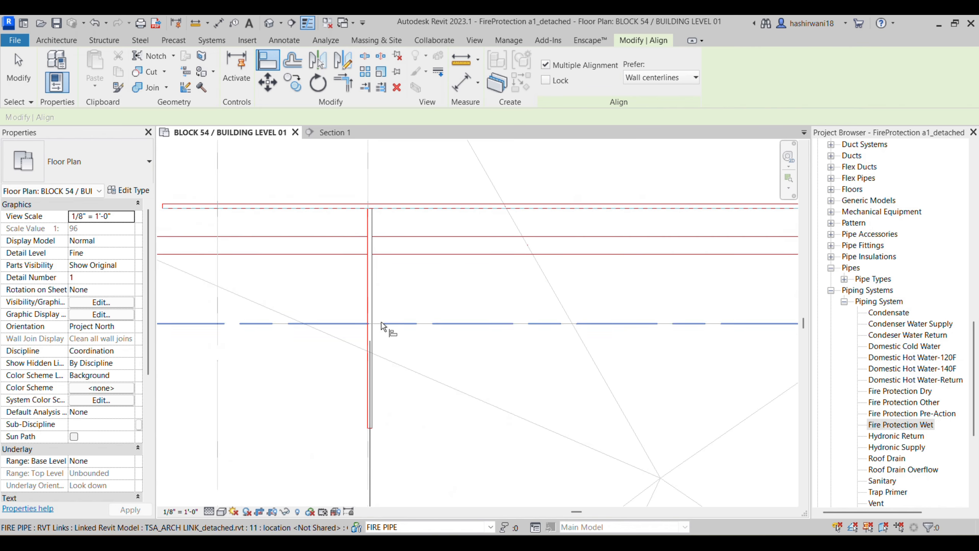
pyautogui.press('Escape')
pyautogui.press('Escape')
# Step: Set the vertical branch pipe's length to 6' 11", checked against the PDF sheet
pyautogui.click(373, 313)
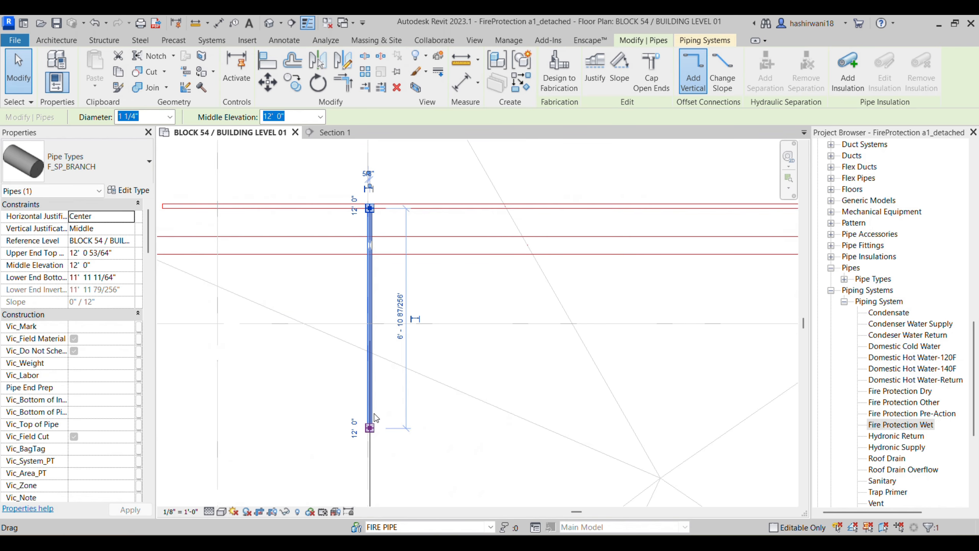
pyautogui.click(400, 326)
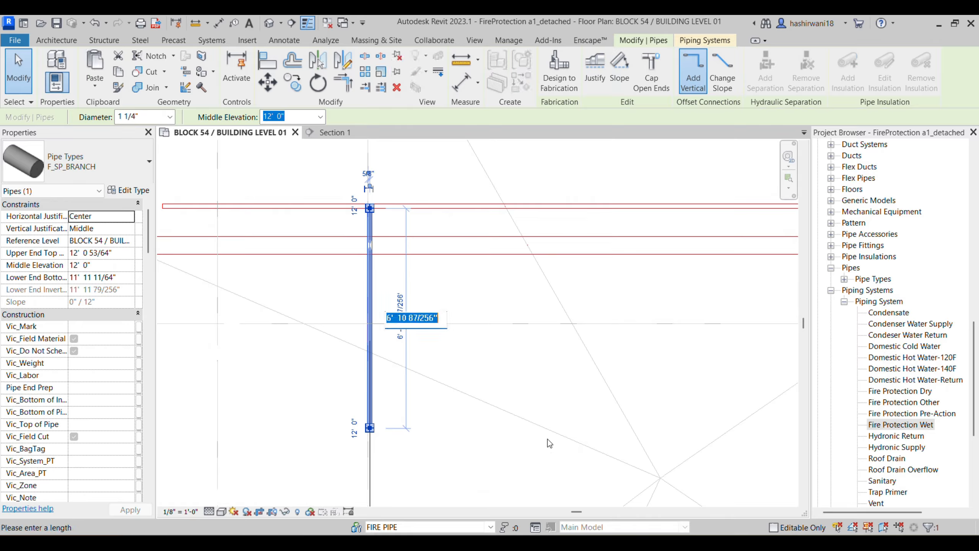
pyautogui.hotkey('alt', 'Tab')
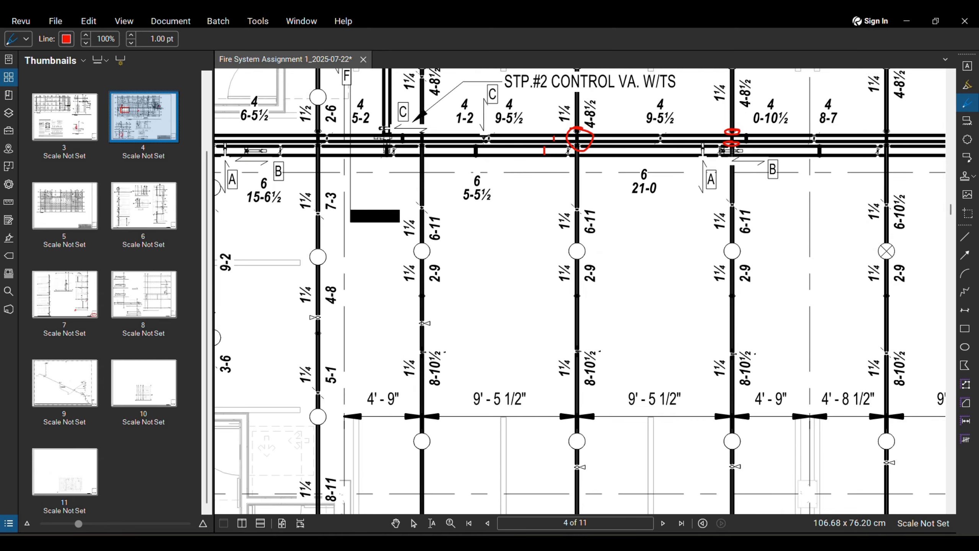
pyautogui.hotkey('alt', 'Tab')
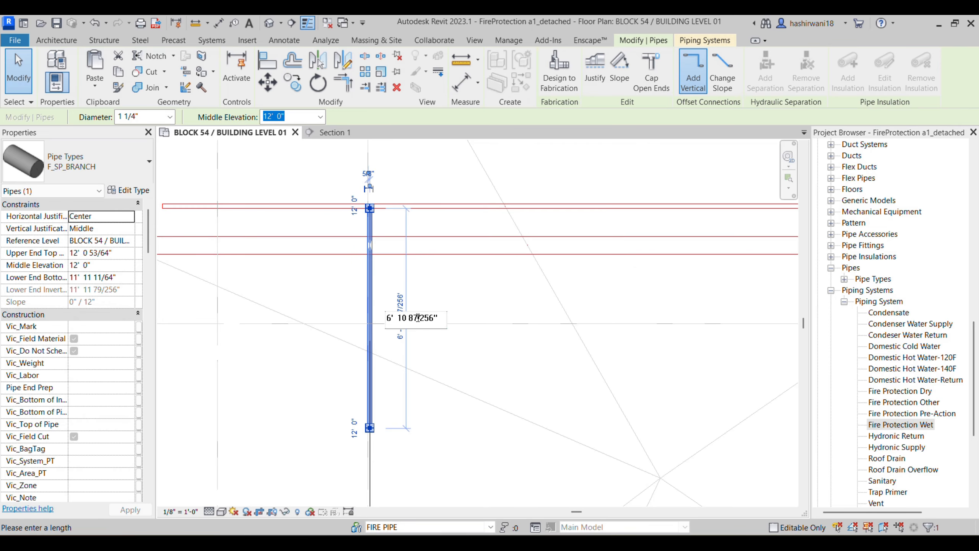
pyautogui.moveTo(437, 318); pyautogui.dragTo(394, 322)
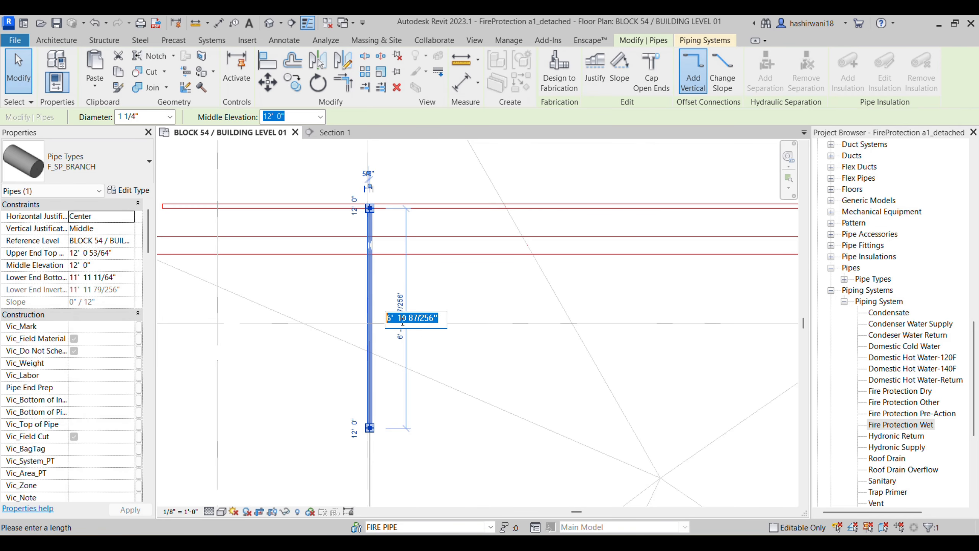
pyautogui.write('6 11')
pyautogui.press('Return')
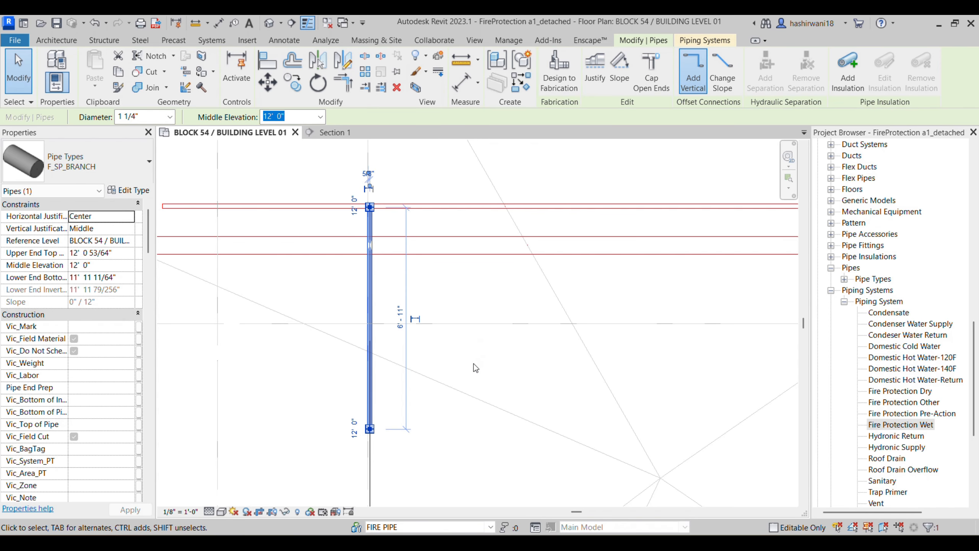
pyautogui.click(502, 330)
pyautogui.scroll(5, 389, 209)
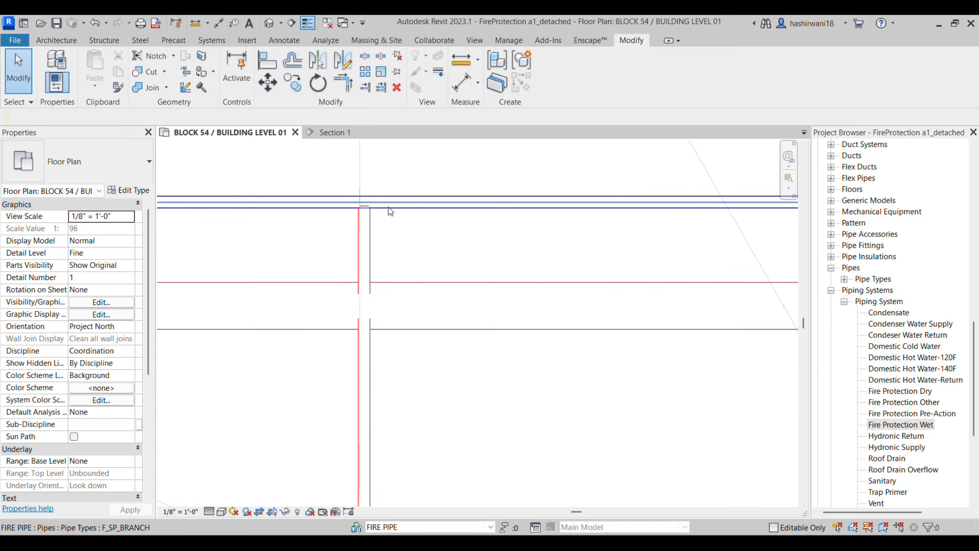
# Step: Draw a horizontal detail line (DL) across the vertical branch pipe
pyautogui.scroll(-3, 401, 229)
pyautogui.scroll(2, 398, 361)
pyautogui.scroll(-1, 389, 347)
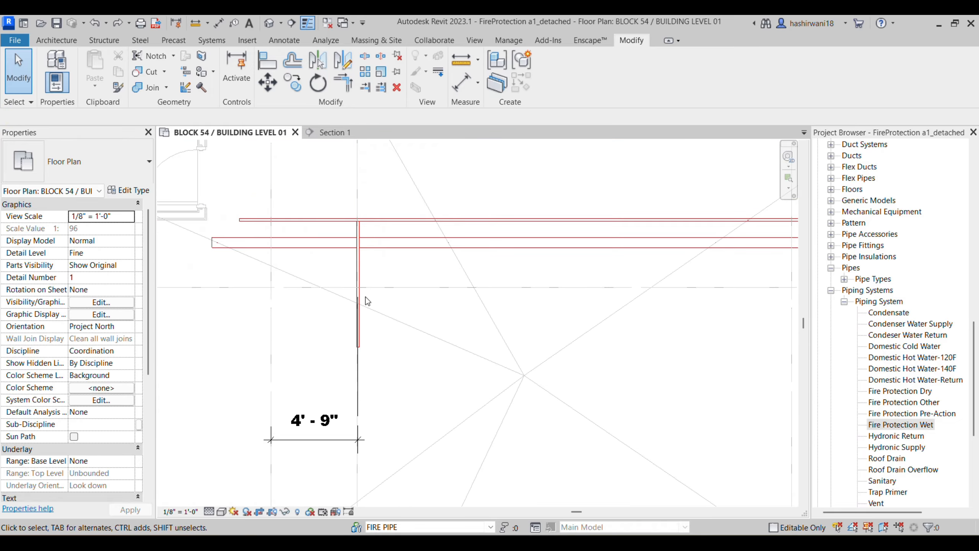
pyautogui.scroll(3, 362, 276)
pyautogui.scroll(-2, 368, 255)
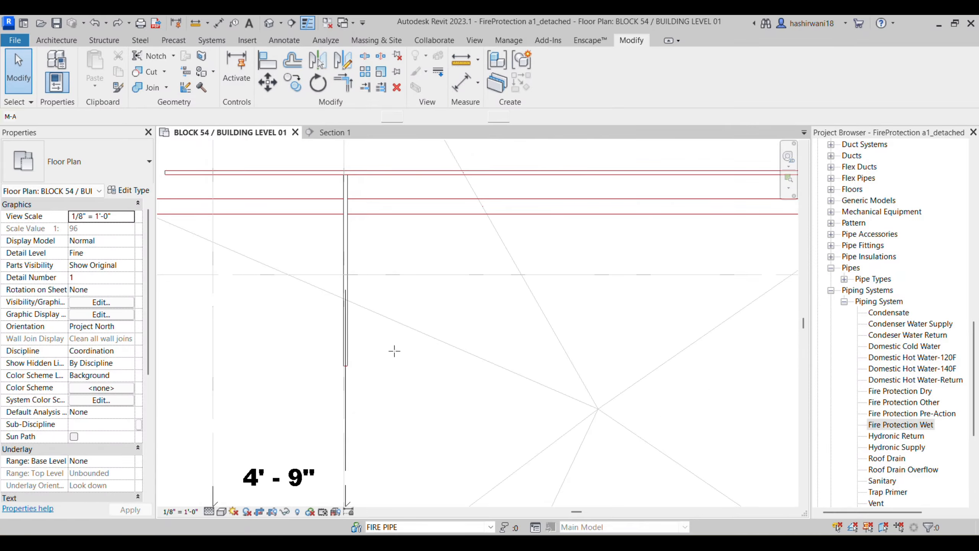
pyautogui.press('d')
pyautogui.press('l')
pyautogui.click(311, 357)
pyautogui.click(426, 357)
pyautogui.press('Escape')
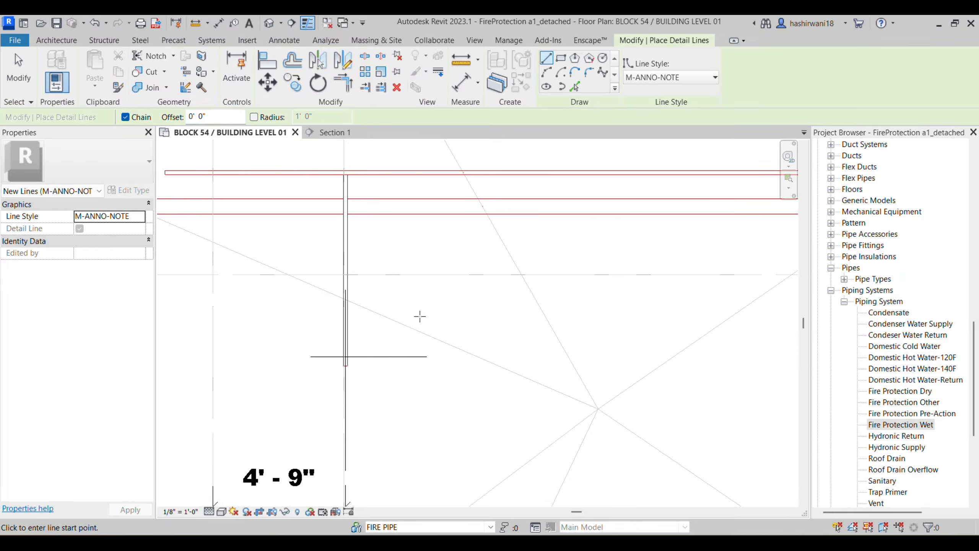
# Step: Add an aligned dimension from the main pipe to the guide line
pyautogui.press('d')
pyautogui.press('i')
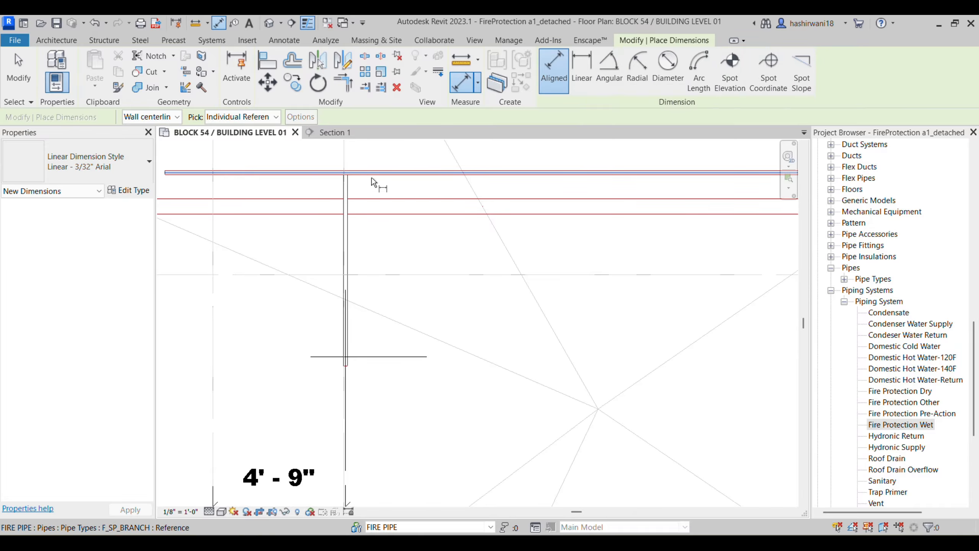
pyautogui.click(371, 179)
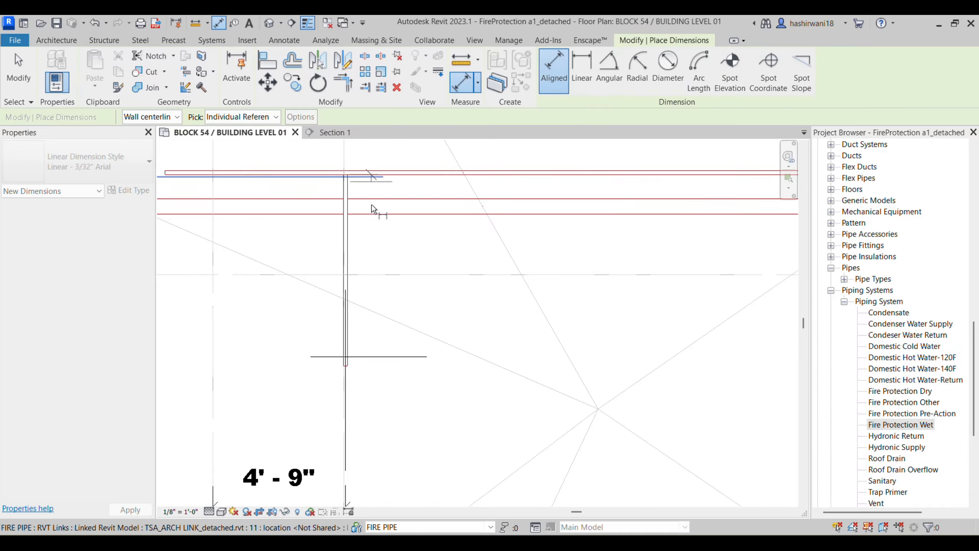
pyautogui.click(369, 355)
pyautogui.click(548, 395)
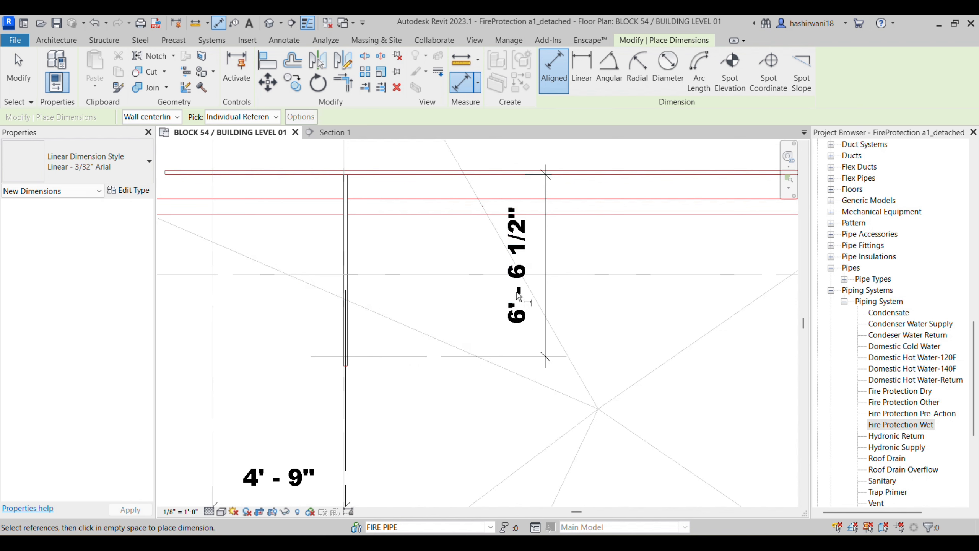
pyautogui.press('Escape')
# Step: Move the guide line 6' 11" below the main, then drag the pipe end toward it
pyautogui.click(519, 257)
pyautogui.click(393, 358)
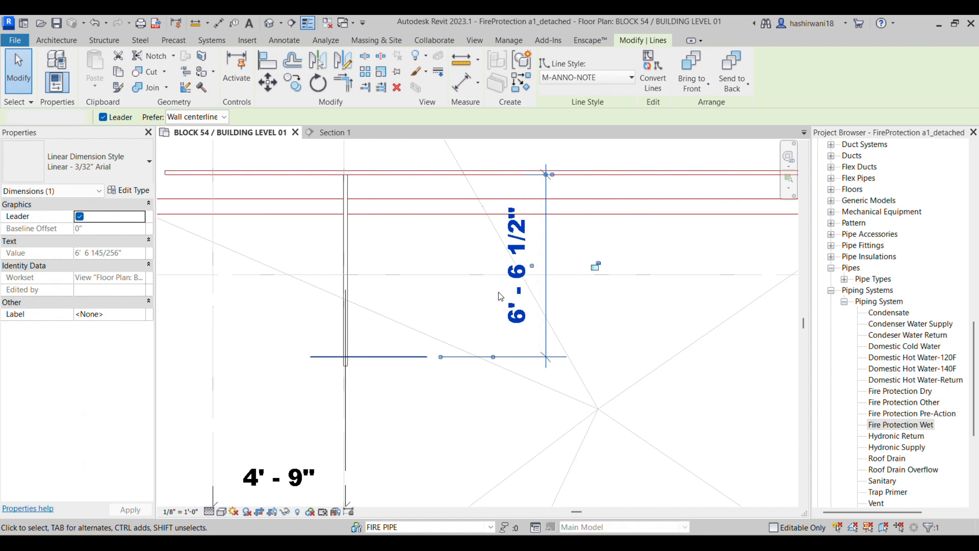
pyautogui.click(525, 271)
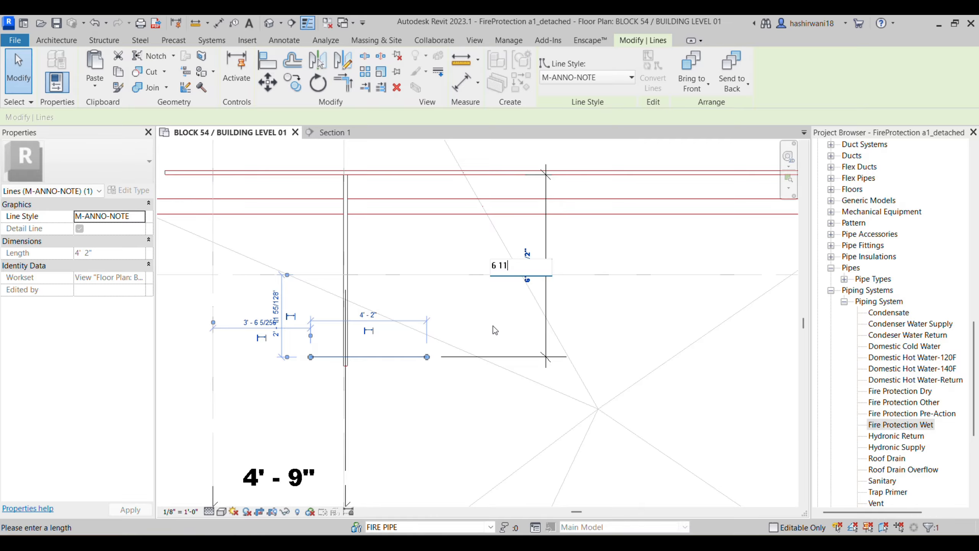
pyautogui.press('Return')
pyautogui.scroll(3, 318, 407)
pyautogui.scroll(4, 359, 363)
pyautogui.click(404, 370)
pyautogui.scroll(2, 377, 338)
pyautogui.scroll(1, 378, 341)
pyautogui.click(366, 333)
pyautogui.moveTo(360, 336); pyautogui.dragTo(360, 342)
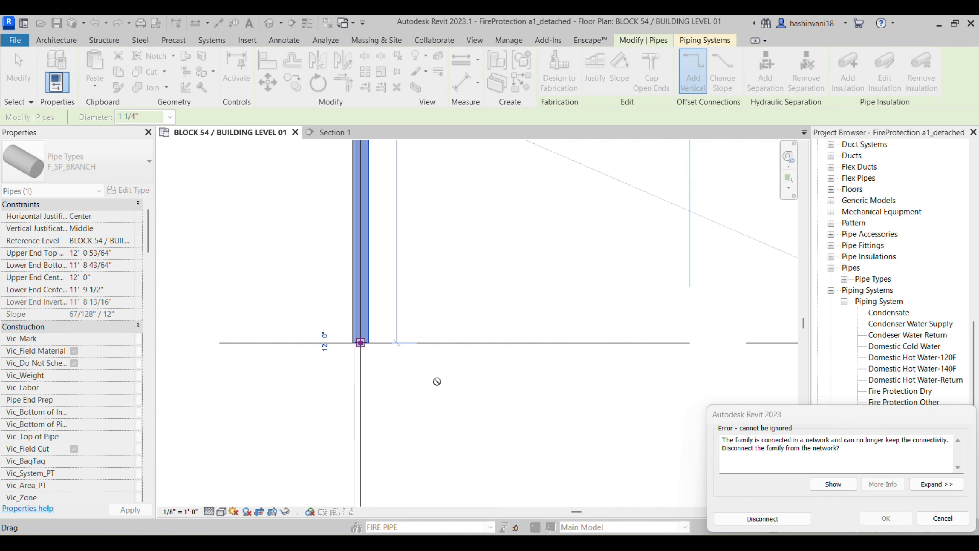
# Step: Cancel the connectivity error and align the branch pipe end to the guide line
pyautogui.click(934, 517)
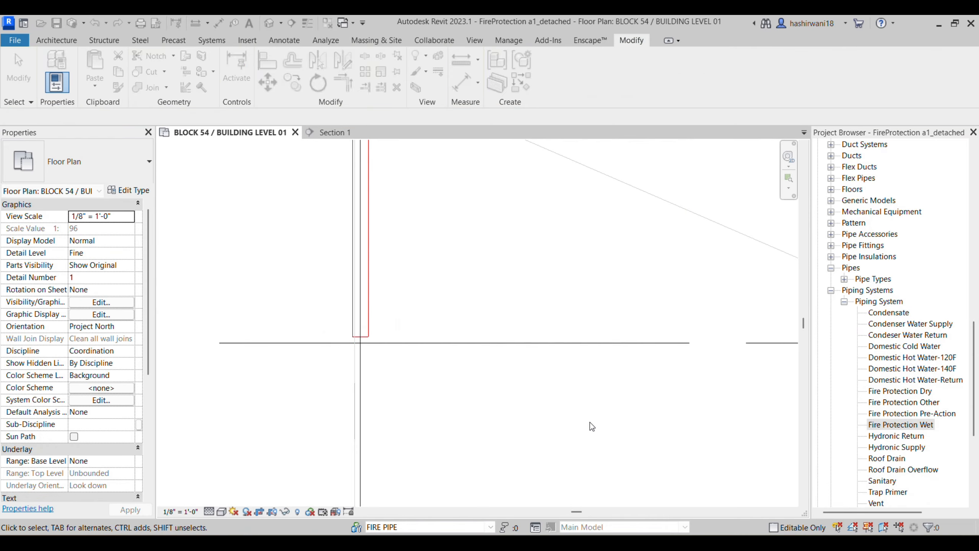
pyautogui.scroll(1, 434, 370)
pyautogui.press('a')
pyautogui.press('l')
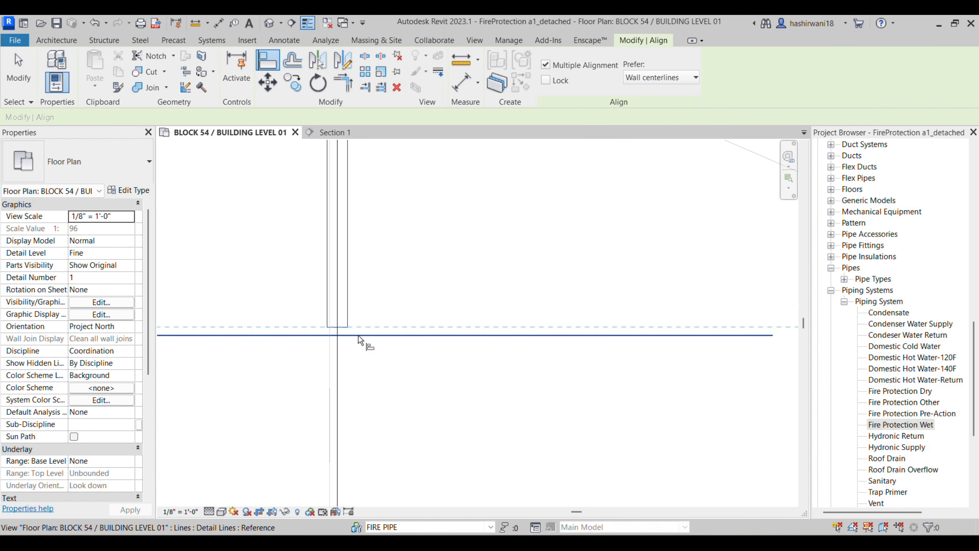
pyautogui.click(347, 335)
pyautogui.click(343, 328)
pyautogui.scroll(-2, 407, 368)
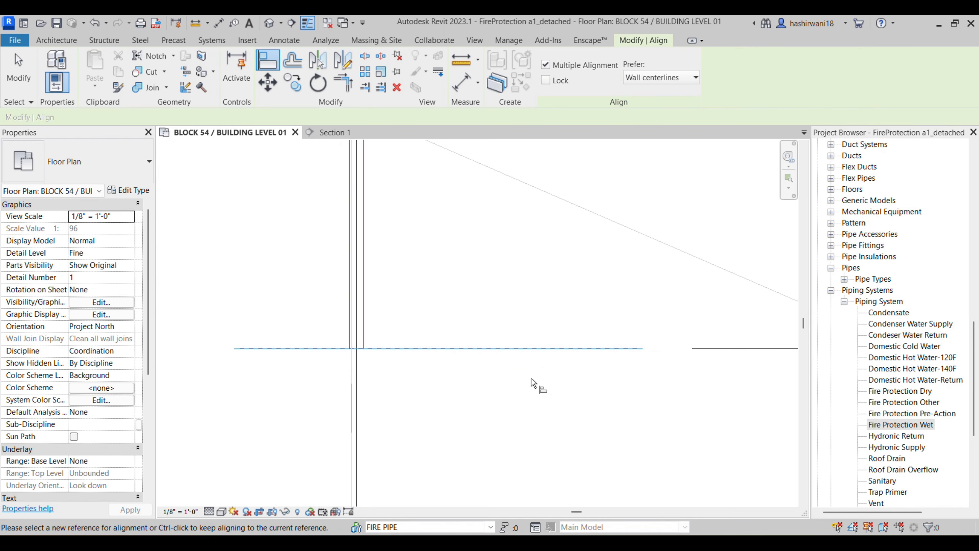
pyautogui.press('Escape')
pyautogui.press('Escape')
# Step: Delete the guide line and pan back to the horizontal mains
pyautogui.click(517, 351)
pyautogui.press('Delete')
pyautogui.moveTo(362, 441); pyautogui.dragTo(440, 365, button='middle')
pyautogui.scroll(-5, 449, 308)
pyautogui.moveTo(457, 293); pyautogui.dragTo(416, 342, button='middle')
pyautogui.scroll(-2, 415, 347)
pyautogui.moveTo(415, 379); pyautogui.dragTo(430, 293, button='middle')
pyautogui.scroll(1, 430, 293)
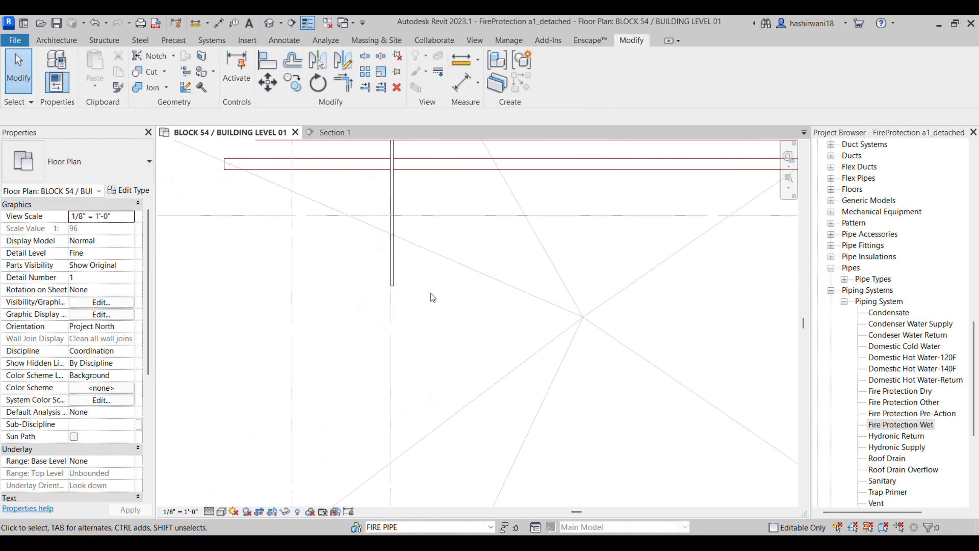
pyautogui.scroll(-3, 486, 266)
pyautogui.moveTo(508, 282); pyautogui.dragTo(404, 280, button='middle')
pyautogui.scroll(-1, 432, 281)
pyautogui.scroll(-1, 405, 280)
# Step: In Revu, view the pipe legend and Sprinkler Schedule on sheet 54-FP101
pyautogui.click(603, 543)
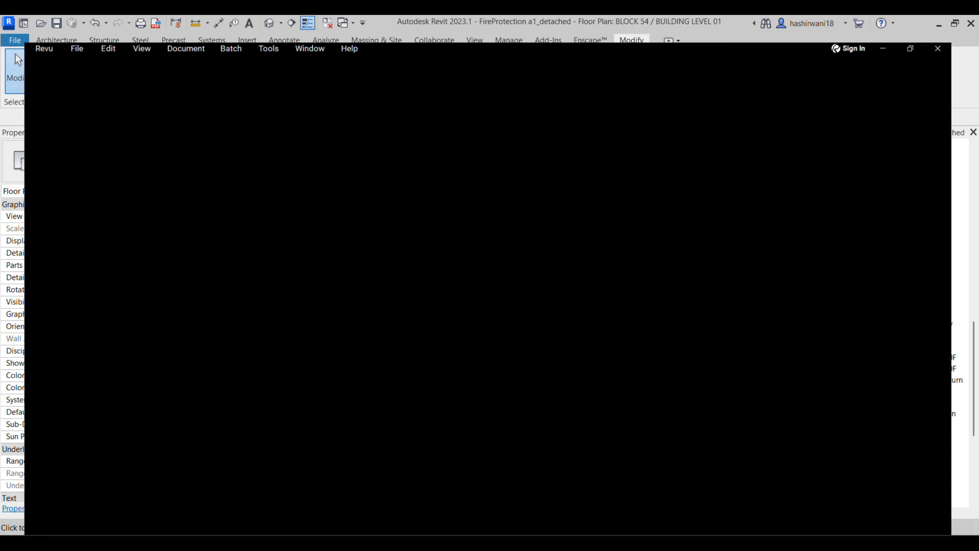
pyautogui.scroll(-5, 494, 307)
pyautogui.moveTo(556, 343); pyautogui.dragTo(462, 308, button='middle')
pyautogui.moveTo(651, 382); pyautogui.dragTo(554, 325, button='middle')
pyautogui.moveTo(713, 409); pyautogui.dragTo(655, 295, button='middle')
pyautogui.moveTo(828, 474); pyautogui.dragTo(556, 358, button='middle')
pyautogui.scroll(-2, 555, 358)
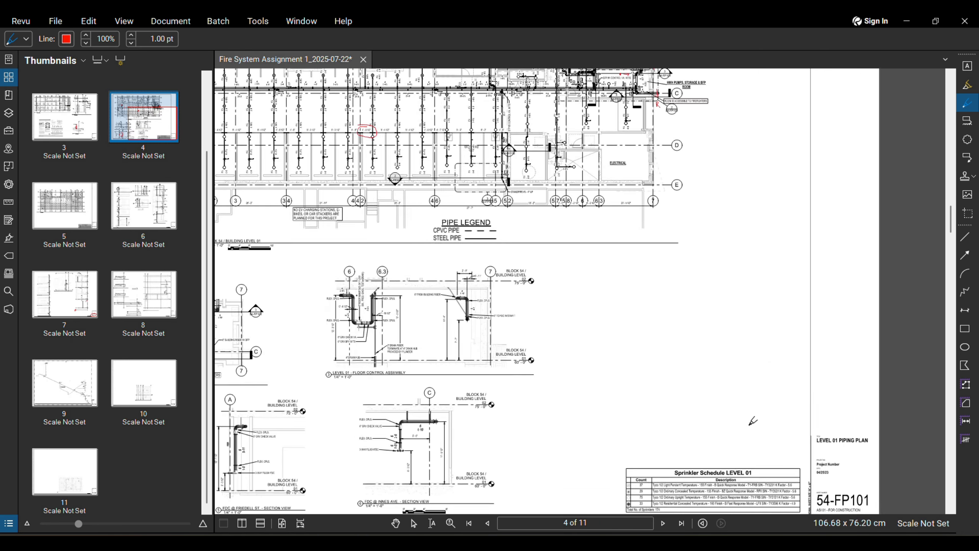
pyautogui.moveTo(754, 421); pyautogui.dragTo(705, 310, button='middle')
pyautogui.scroll(8, 594, 416)
# Step: Review the Level 01 dimensioned branch lines, then return to Revit
pyautogui.scroll(-3, 650, 394)
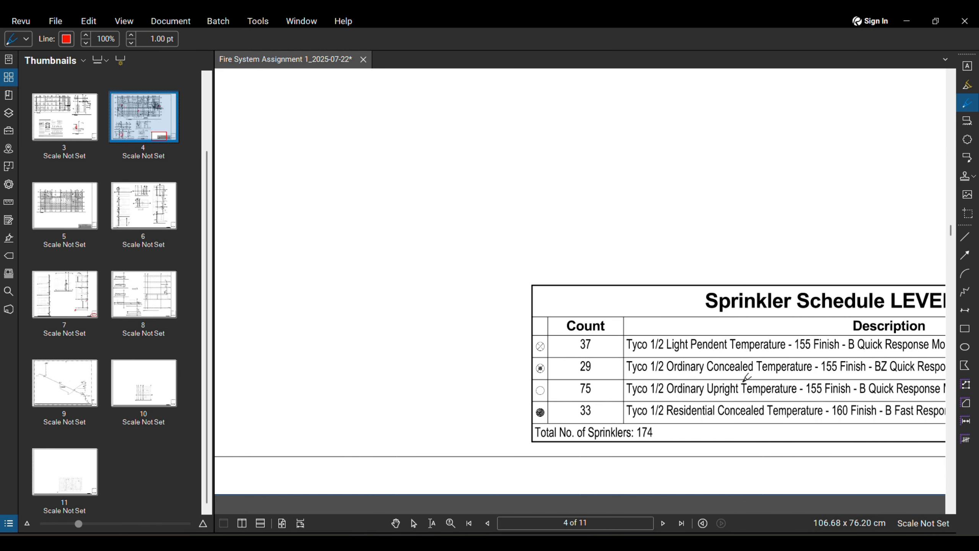
pyautogui.scroll(-2, 746, 377)
pyautogui.scroll(-4, 746, 377)
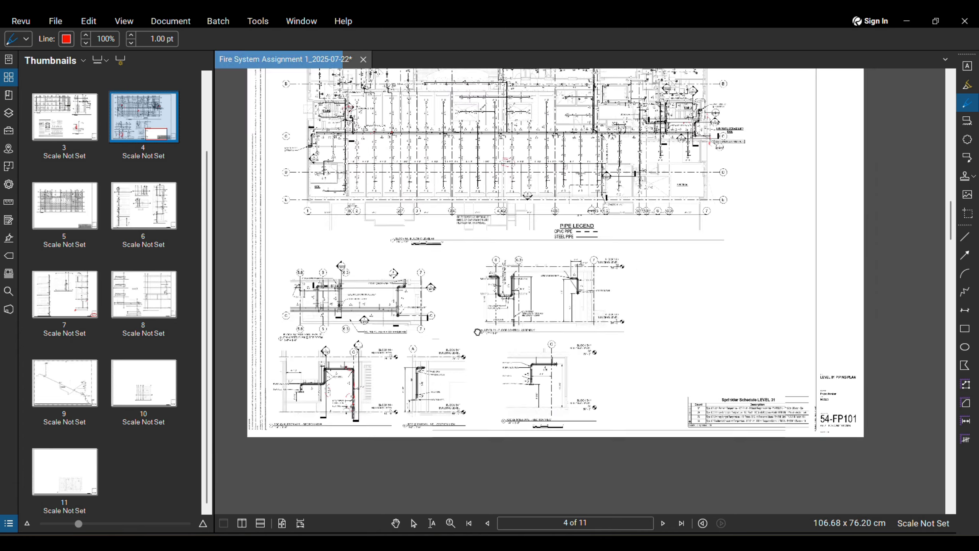
pyautogui.moveTo(478, 332); pyautogui.dragTo(537, 369, button='middle')
pyautogui.scroll(-2, 538, 369)
pyautogui.scroll(7, 460, 251)
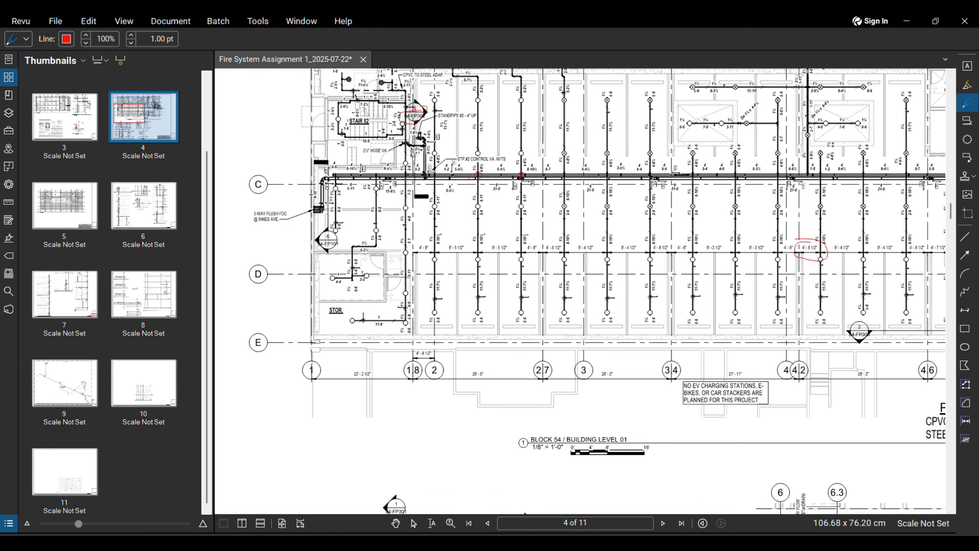
pyautogui.click(500, 543)
# Step: Start the Sprinkler tool and pick the inclined upright DN 15 type
pyautogui.click(231, 41)
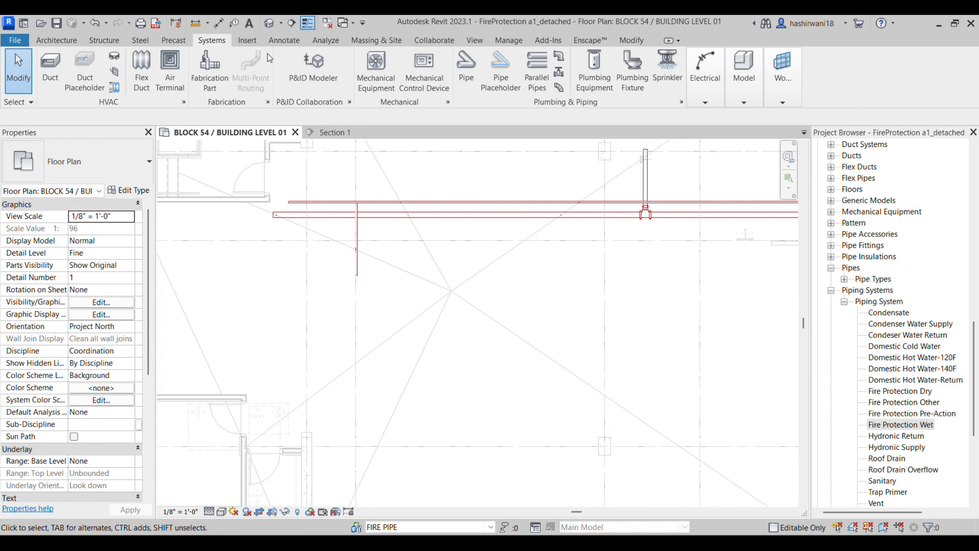
pyautogui.click(663, 85)
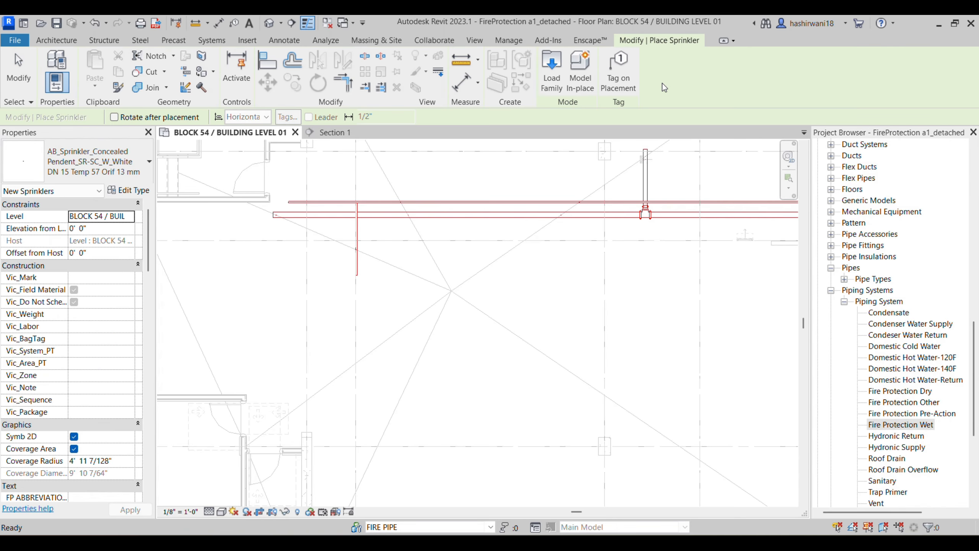
pyautogui.click(111, 170)
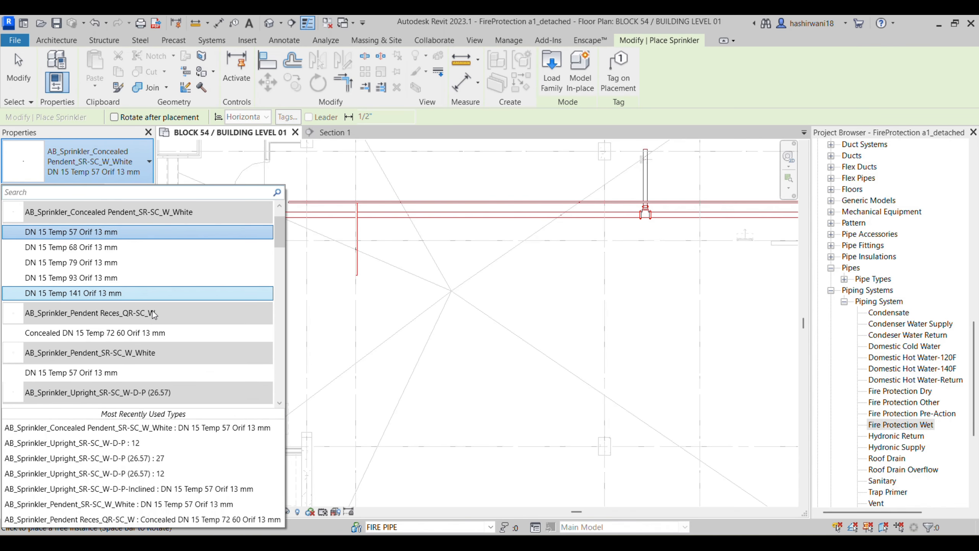
pyautogui.scroll(-4, 147, 353)
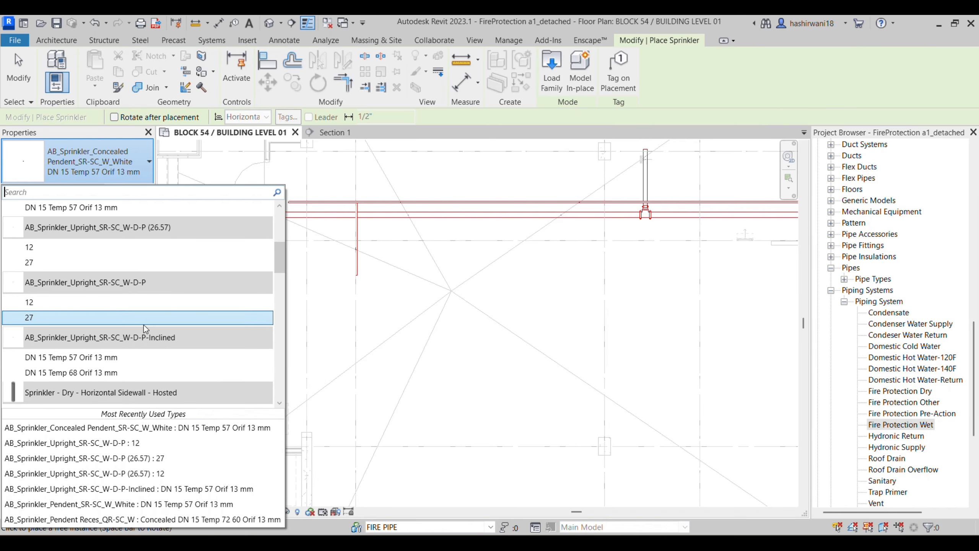
pyautogui.click(115, 358)
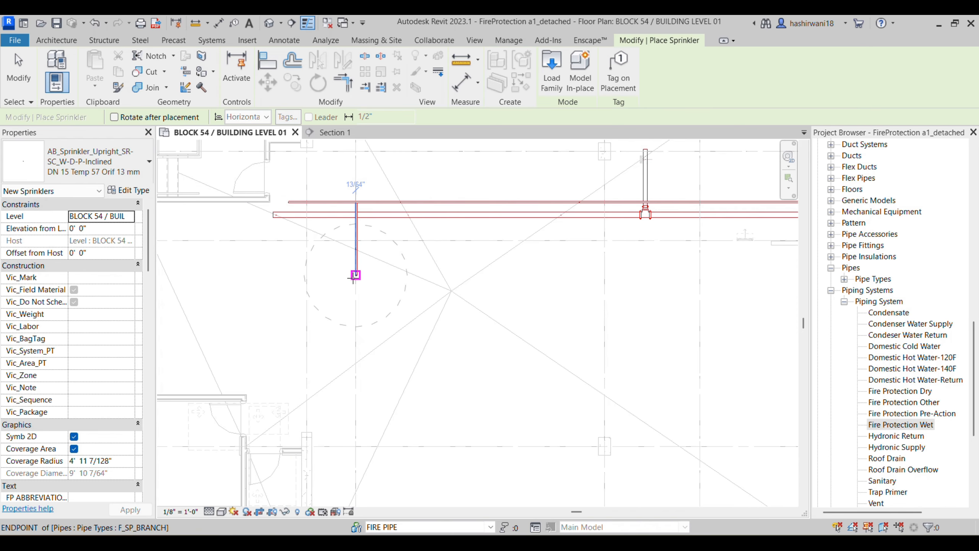
pyautogui.scroll(3, 370, 355)
pyautogui.moveTo(374, 357); pyautogui.dragTo(381, 364, button='middle')
pyautogui.scroll(5, 380, 364)
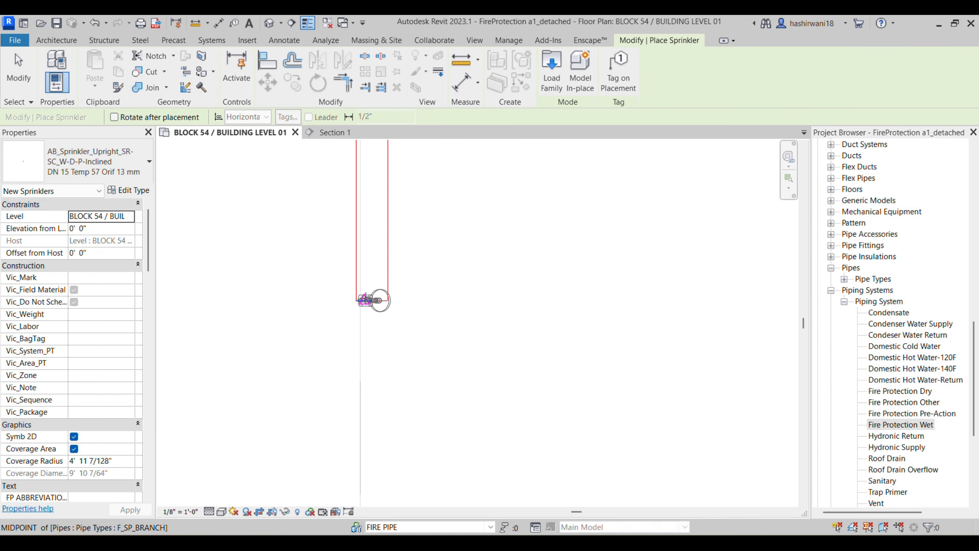
# Step: Change the sprinkler type to AB_Sprinkler_Upright_SR-SC_W-D-P : 12
pyautogui.click(96, 162)
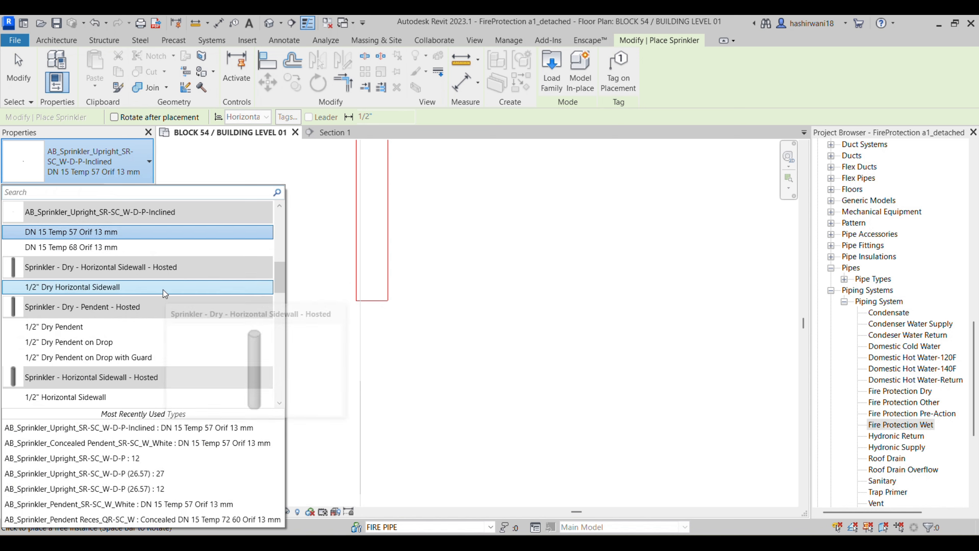
pyautogui.scroll(-2, 156, 367)
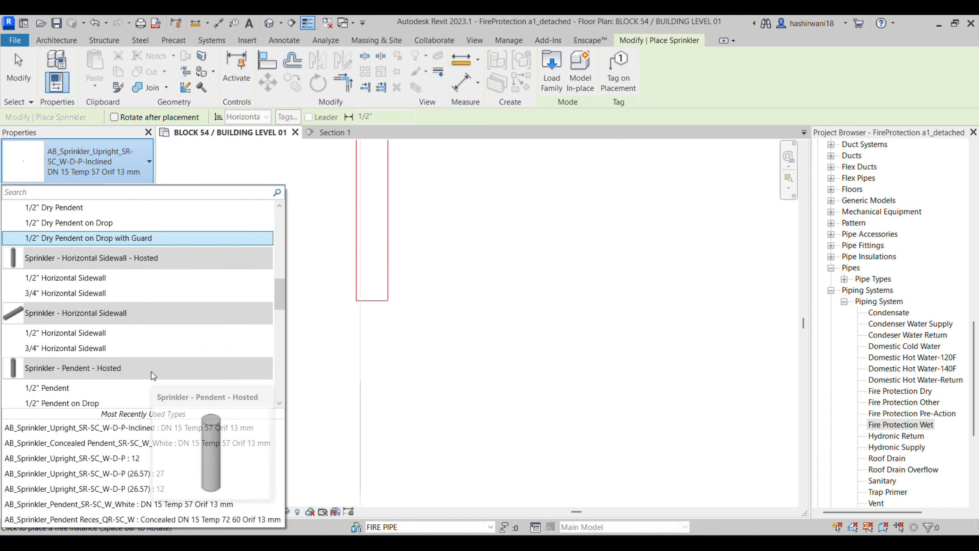
pyautogui.scroll(-6, 151, 372)
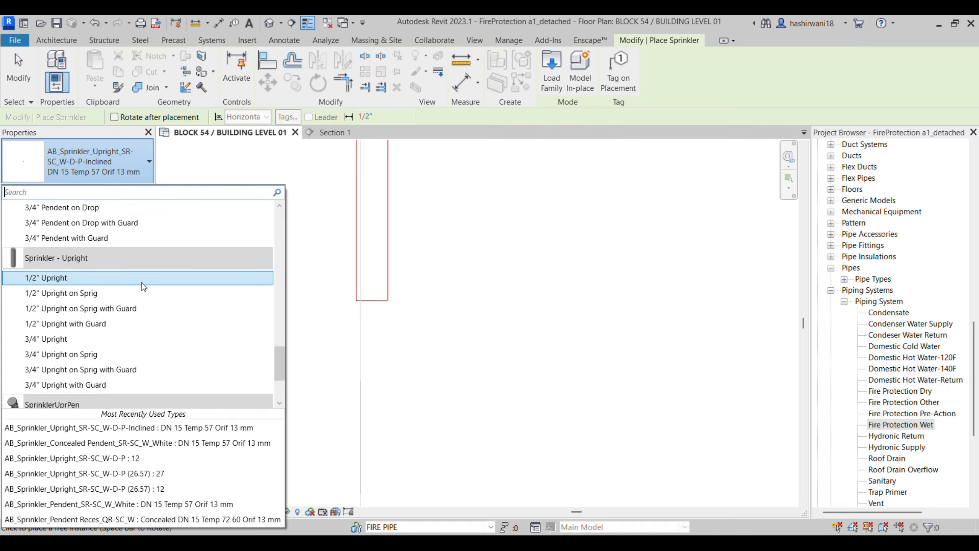
pyautogui.scroll(-3, 119, 357)
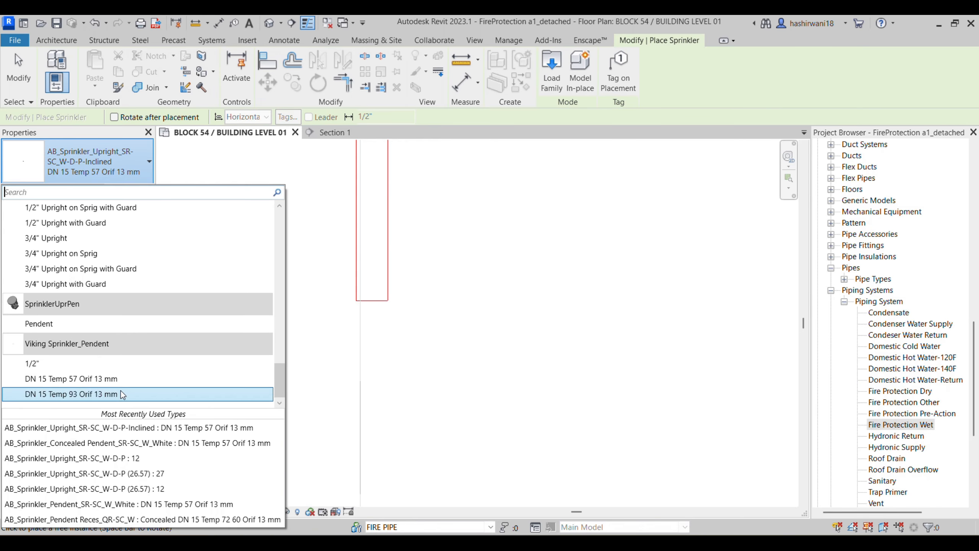
pyautogui.scroll(3, 132, 365)
pyautogui.scroll(10, 127, 239)
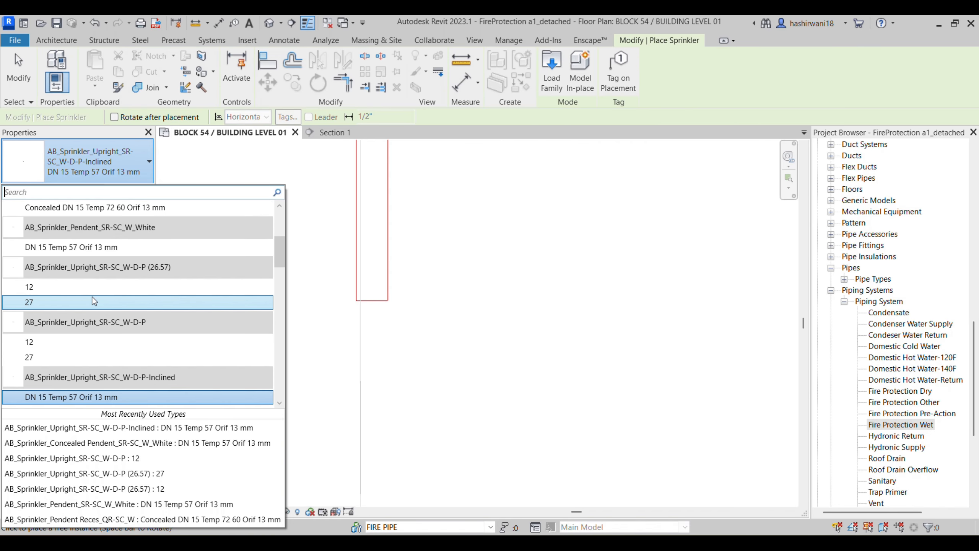
pyautogui.click(99, 286)
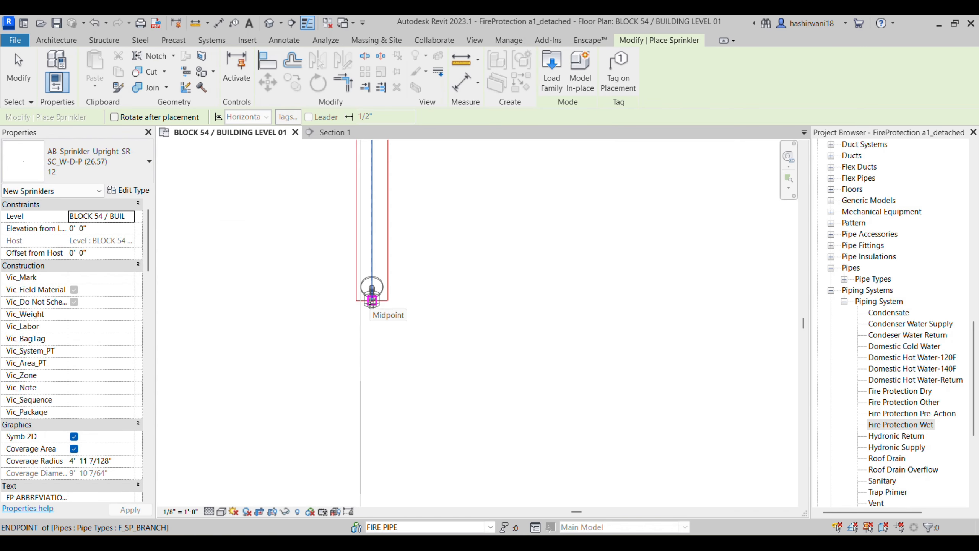
pyautogui.click(96, 166)
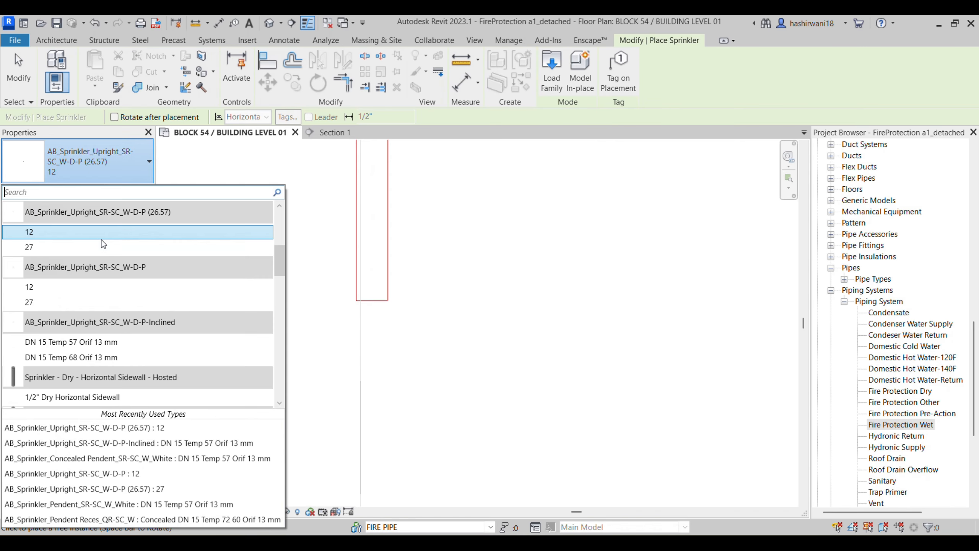
pyautogui.click(94, 286)
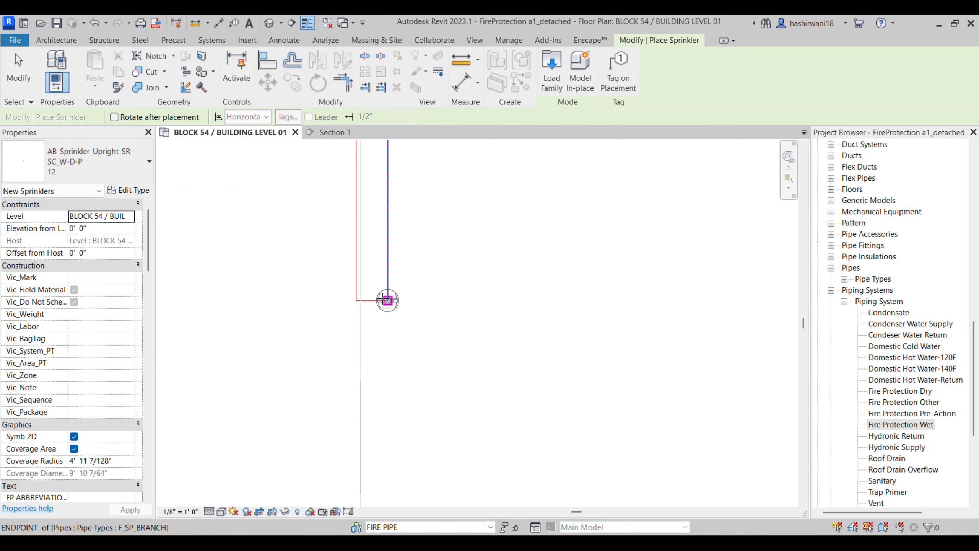
pyautogui.scroll(2, 373, 300)
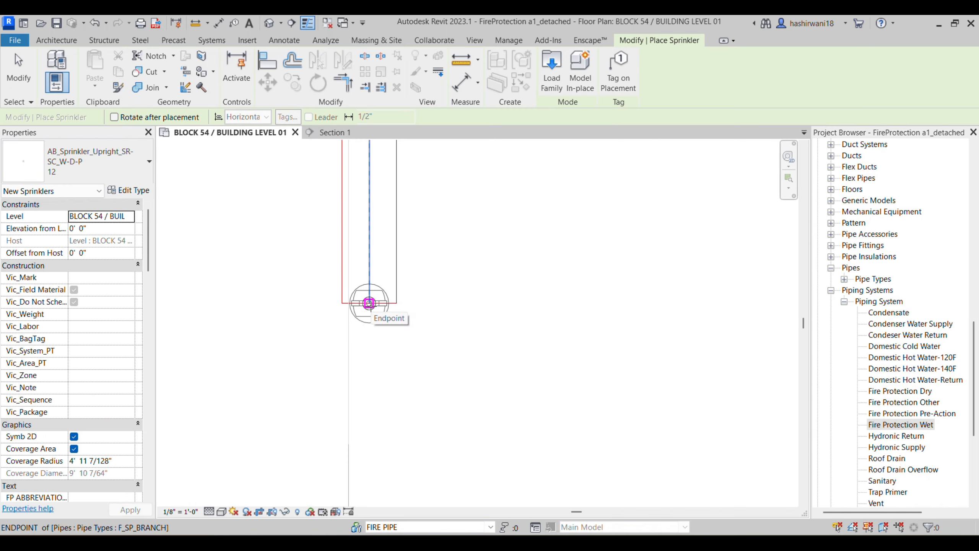
# Step: Place the sprinkler at the branch pipe's lower end and check its coverage circle
pyautogui.click(369, 303)
pyautogui.scroll(-1, 501, 282)
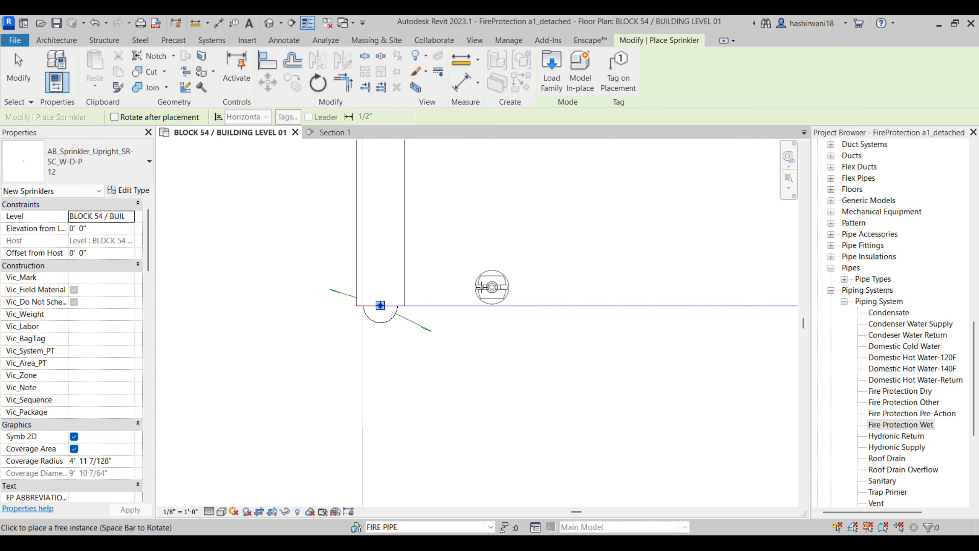
pyautogui.press('Escape')
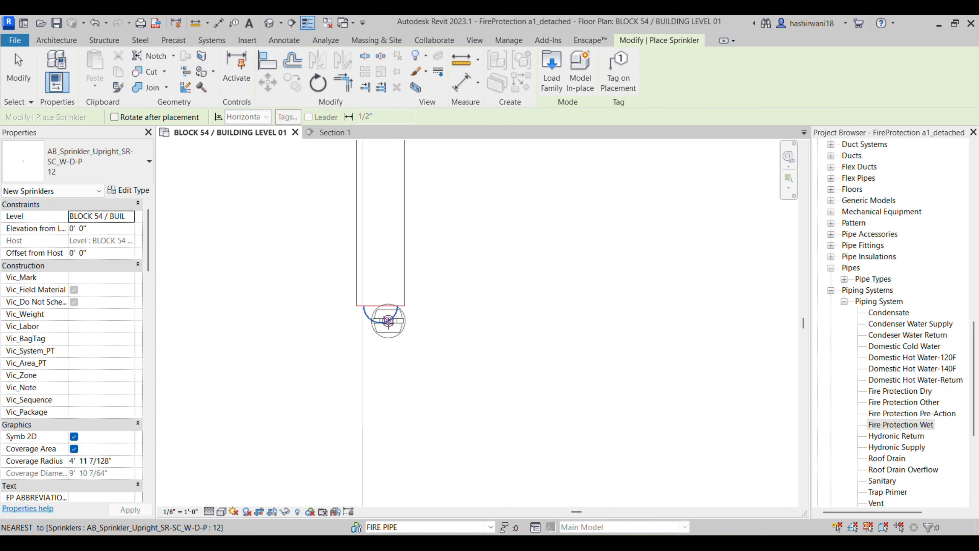
pyautogui.press('Escape')
pyautogui.scroll(-1, 393, 328)
pyautogui.moveTo(393, 328); pyautogui.dragTo(381, 299, button='middle')
pyautogui.scroll(-2, 384, 327)
pyautogui.scroll(-1, 360, 255)
pyautogui.click(362, 273)
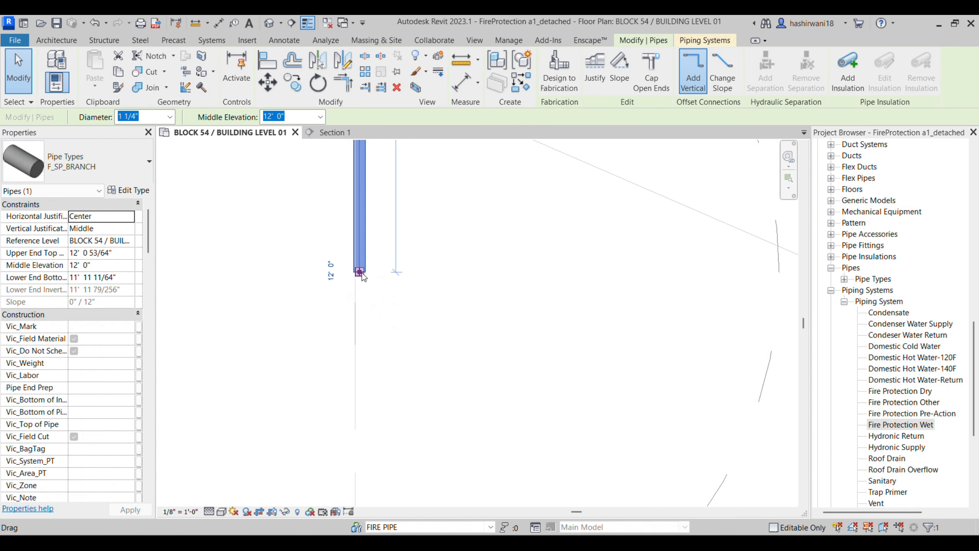
pyautogui.moveTo(426, 304); pyautogui.dragTo(368, 251, button='middle')
pyautogui.scroll(-10, 372, 270)
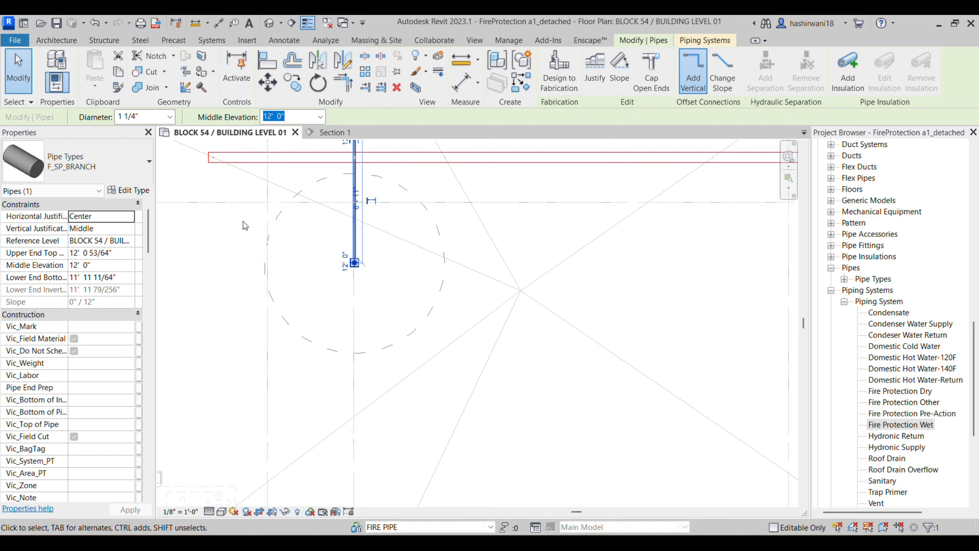
pyautogui.press('Escape')
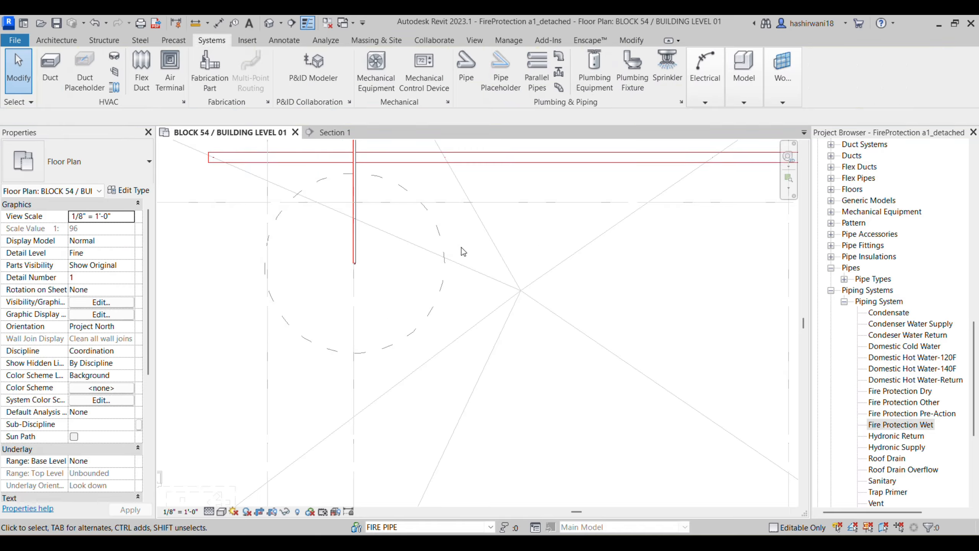
# Step: Switch to Revu and zoom to the Sprinkler Schedule on sheet 54-FP101, page 4
pyautogui.click(447, 253)
pyautogui.hotkey('alt', 'Tab')
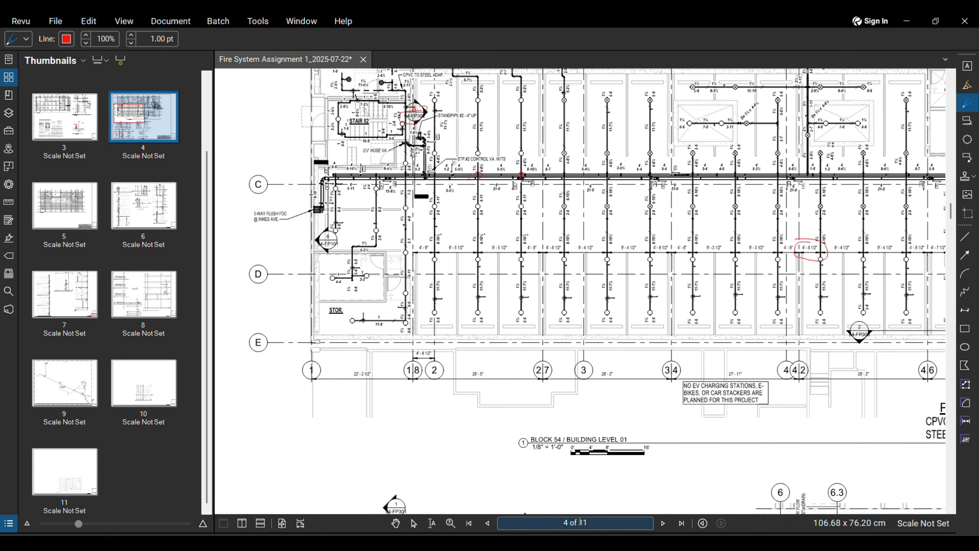
pyautogui.scroll(-2, 742, 438)
pyautogui.moveTo(742, 439); pyautogui.dragTo(342, 383, button='middle')
pyautogui.scroll(-1, 535, 413)
pyautogui.moveTo(535, 413); pyautogui.dragTo(527, 413, button='middle')
pyautogui.scroll(-2, 652, 412)
pyautogui.scroll(6, 655, 409)
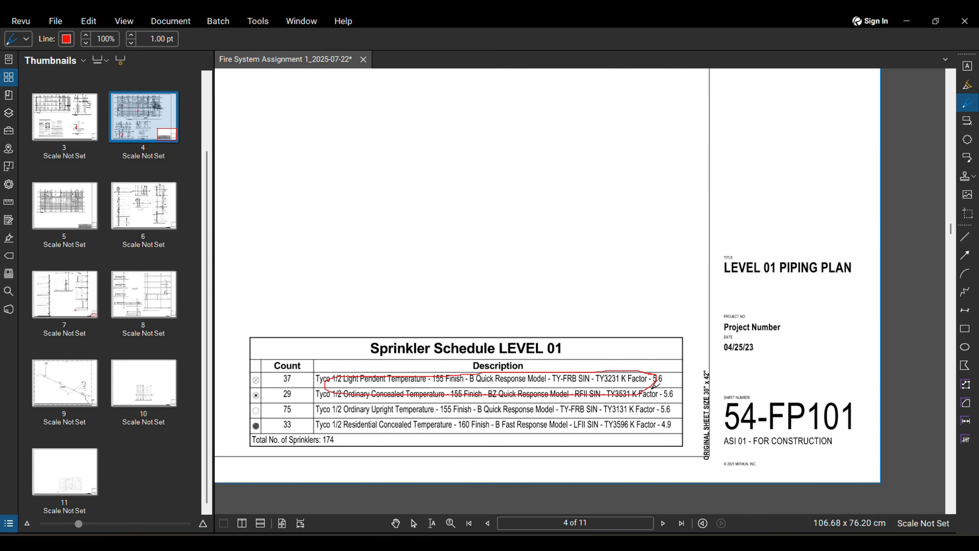
# Step: Circle the Tyco sprinkler rows of Sprinkler Schedule LEVEL 01 with red freehand loops
pyautogui.moveTo(655, 385); pyautogui.dragTo(656, 382)
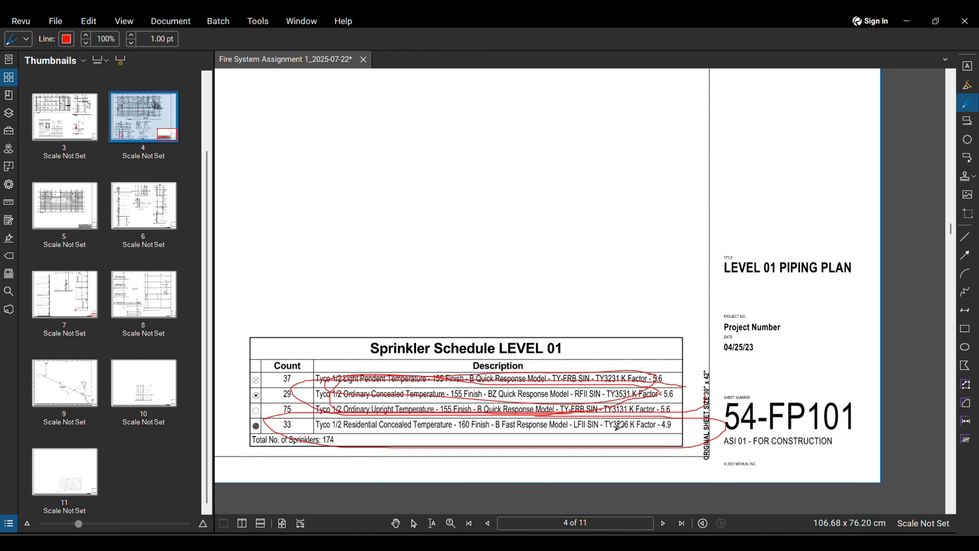
pyautogui.moveTo(618, 426); pyautogui.dragTo(627, 432)
pyautogui.scroll(-2, 580, 335)
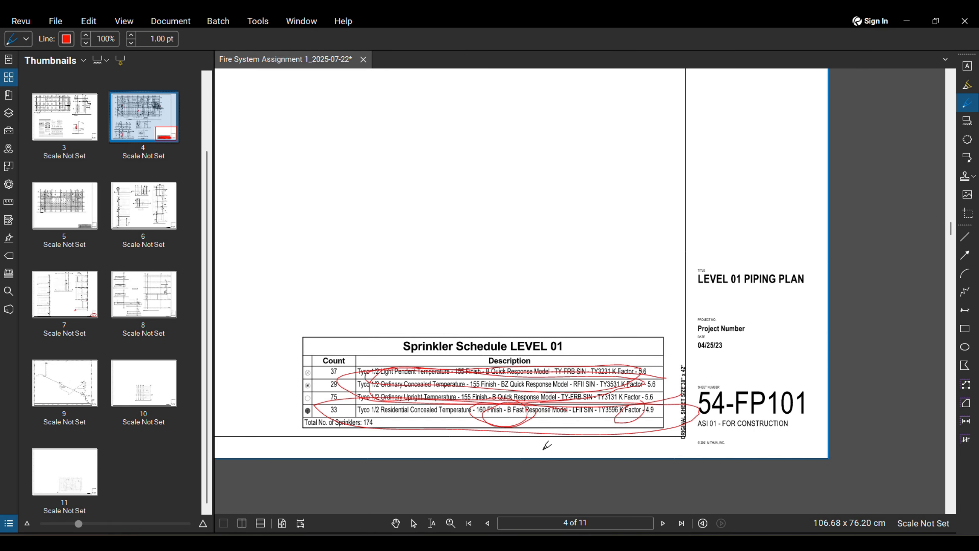
# Step: Back in Revit, move the sprinkler straight down on the plan, below the main
pyautogui.moveTo(499, 547)
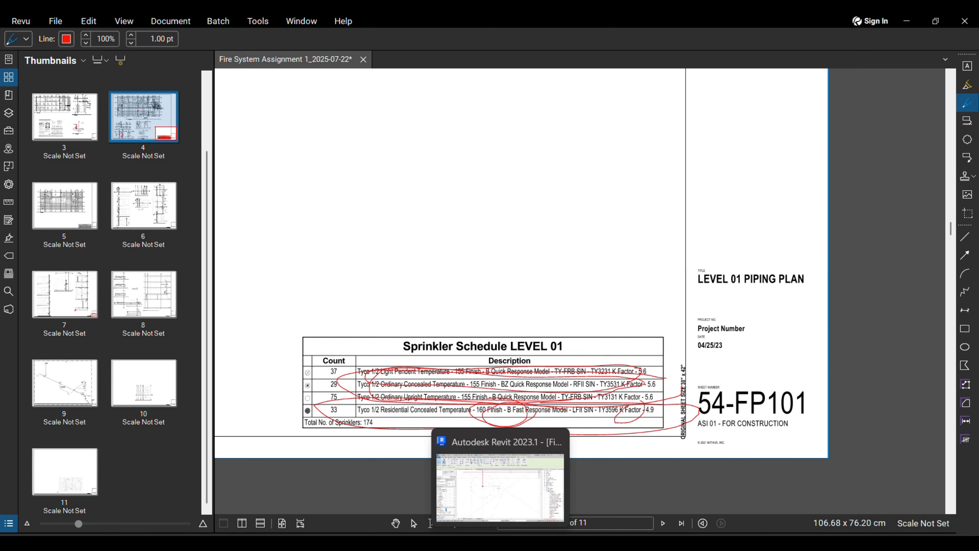
pyautogui.click(500, 548)
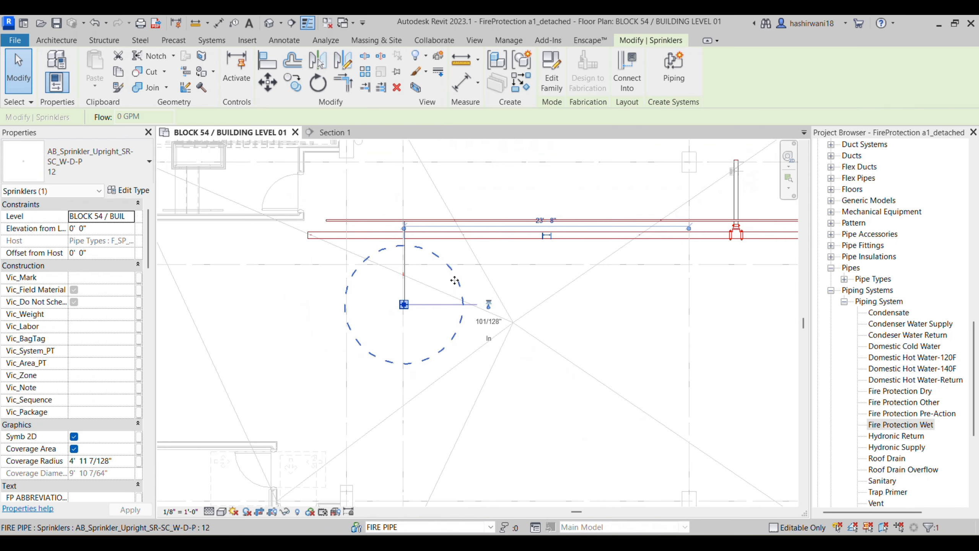
pyautogui.scroll(1, 409, 278)
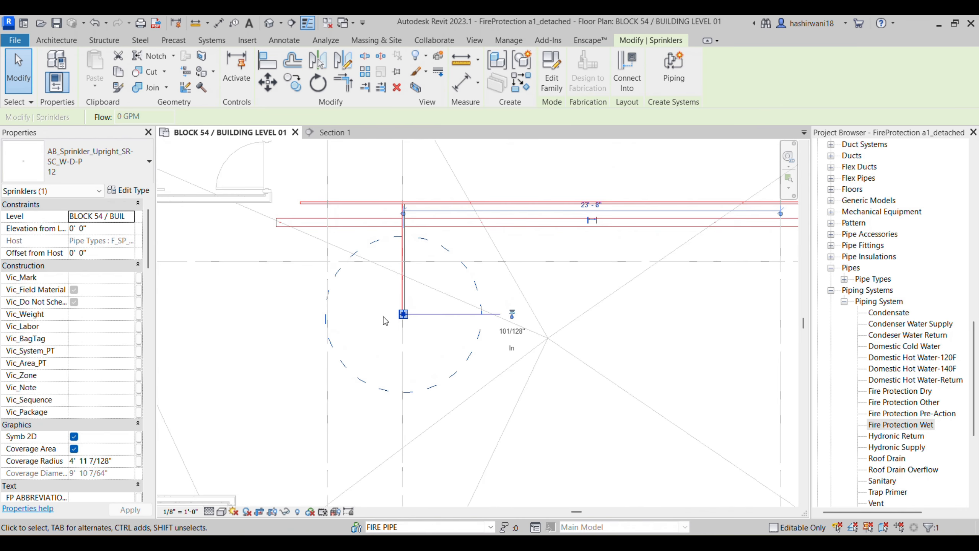
pyautogui.moveTo(401, 312); pyautogui.dragTo(415, 427)
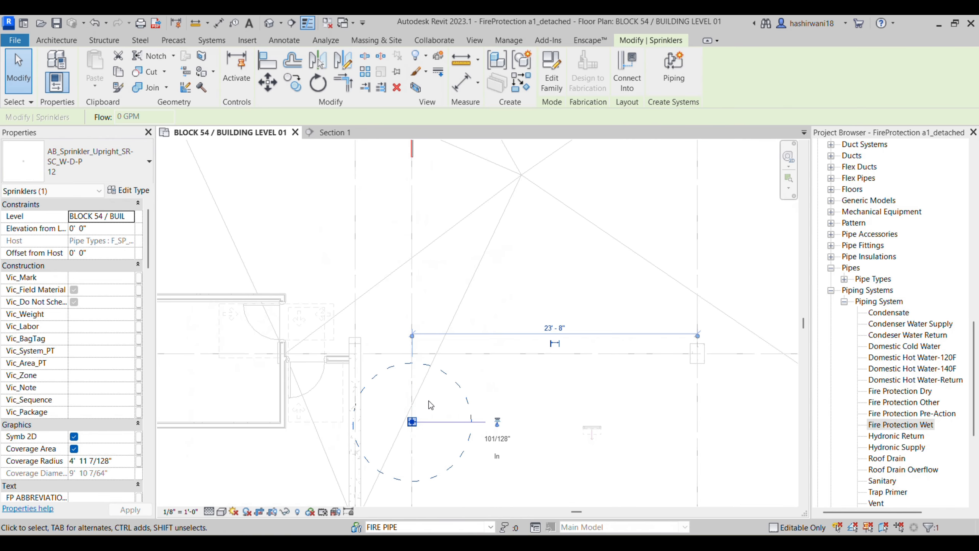
pyautogui.click(500, 379)
pyautogui.scroll(-2, 474, 343)
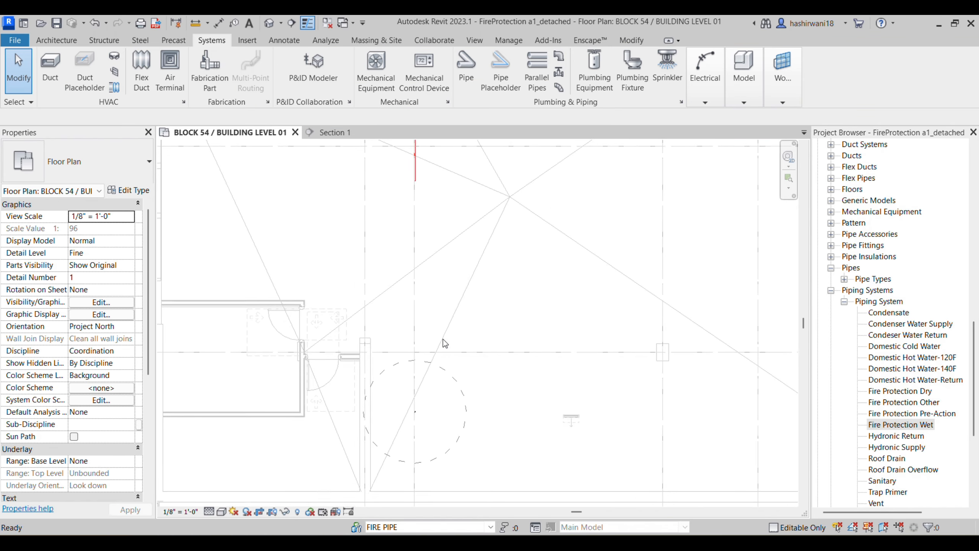
# Step: Try stretching the branch pipe's lower end down, then cancel the connectivity error
pyautogui.click(424, 193)
pyautogui.moveTo(419, 201); pyautogui.dragTo(419, 453)
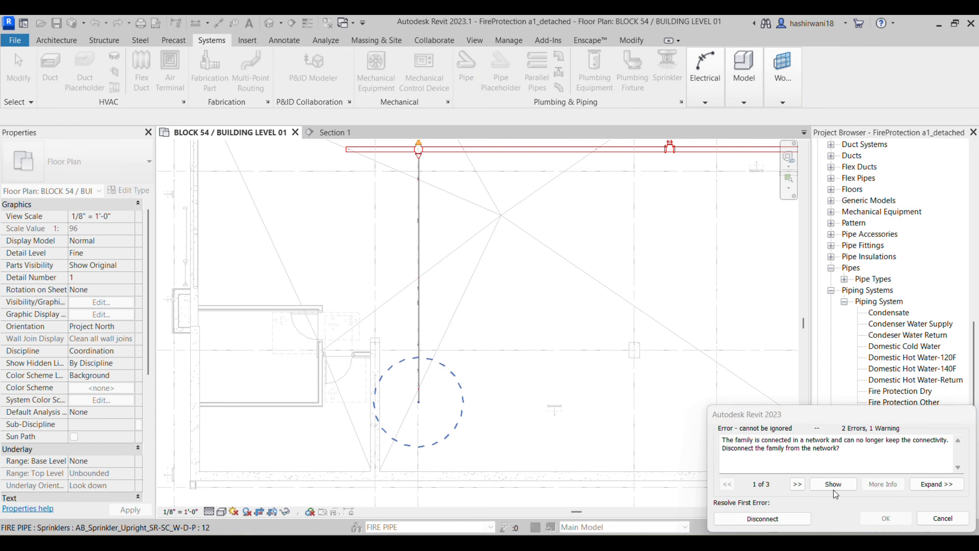
pyautogui.click(788, 518)
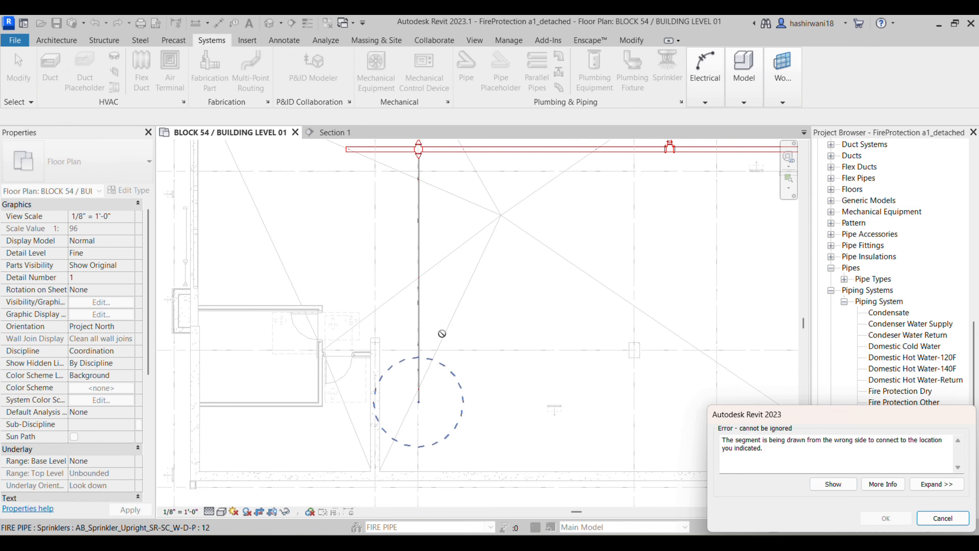
pyautogui.click(927, 525)
pyautogui.scroll(-2, 536, 389)
# Step: Retry stretching the branch pipe down to grid D and cancel the failed stretch
pyautogui.click(447, 246)
pyautogui.moveTo(446, 248); pyautogui.dragTo(455, 343)
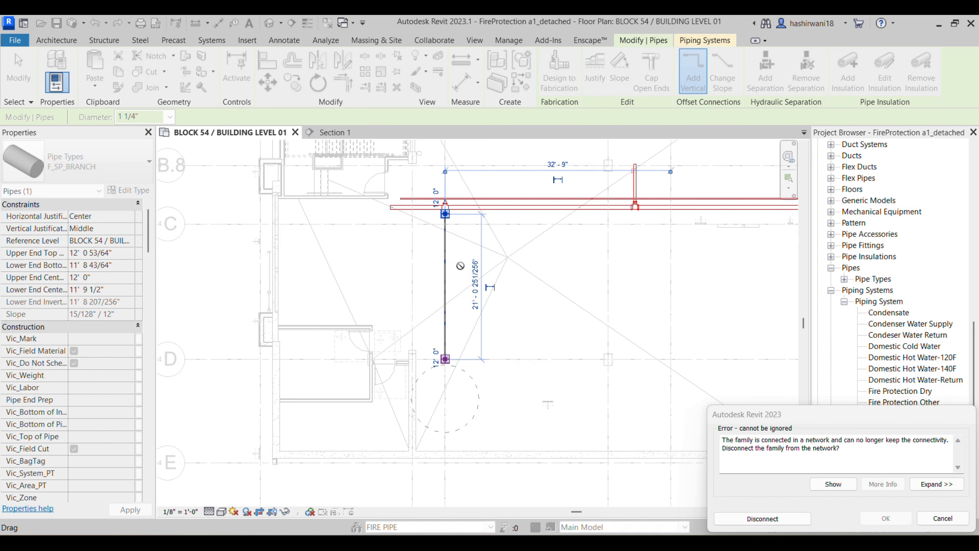
pyautogui.scroll(4, 457, 231)
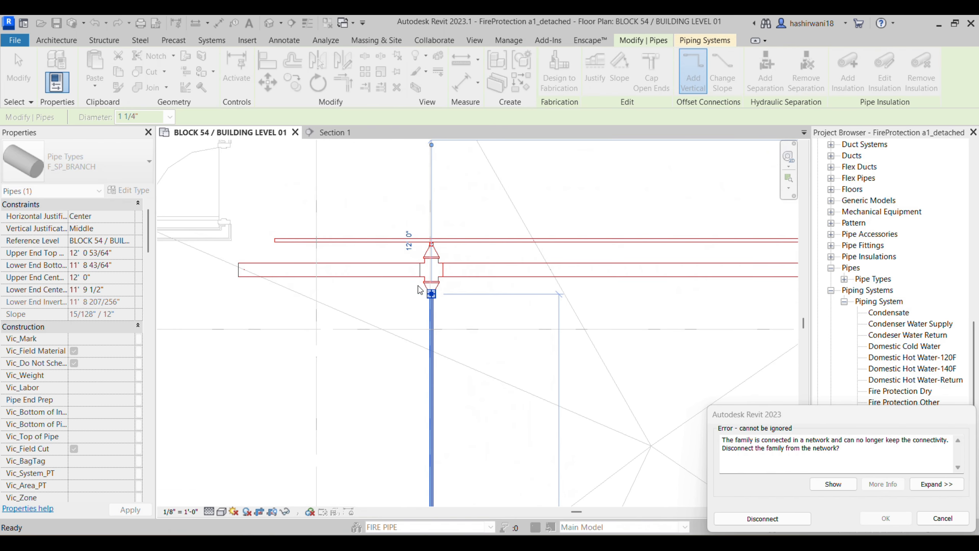
pyautogui.click(937, 524)
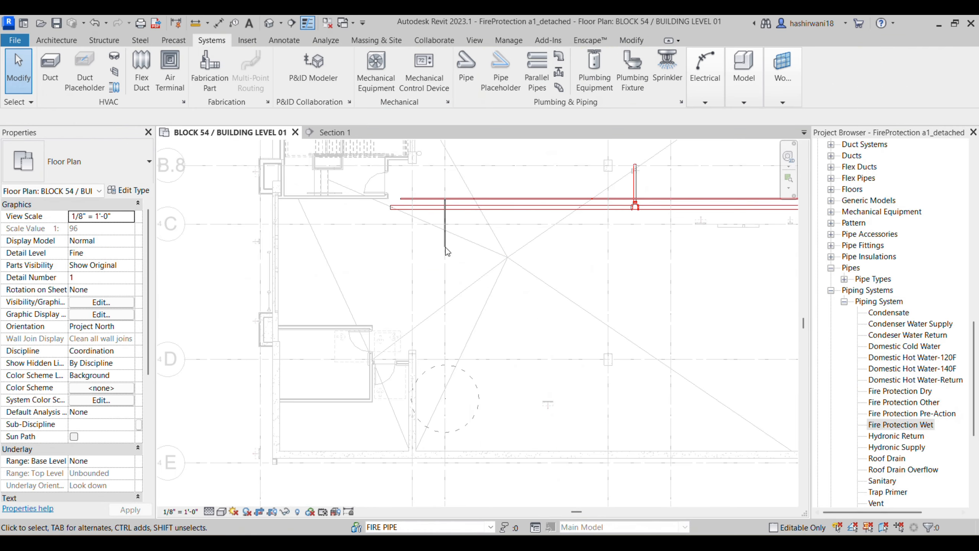
pyautogui.scroll(4, 434, 224)
pyautogui.moveTo(459, 233); pyautogui.dragTo(459, 233, button='middle')
pyautogui.scroll(-2, 460, 233)
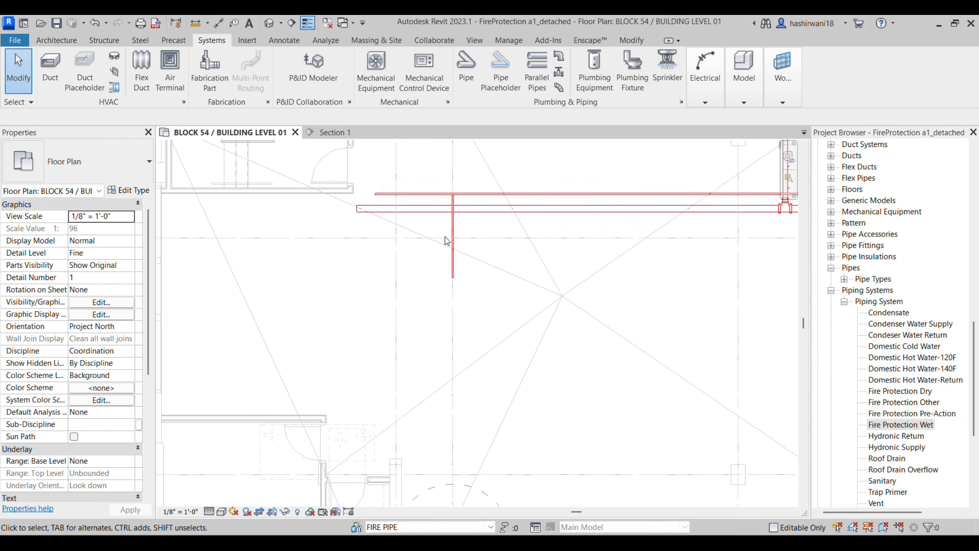
# Step: Extend the vertical branch pipe toward the sprinkler, cancel the error, and reselect the sprinkler
pyautogui.click(453, 216)
pyautogui.scroll(2, 458, 208)
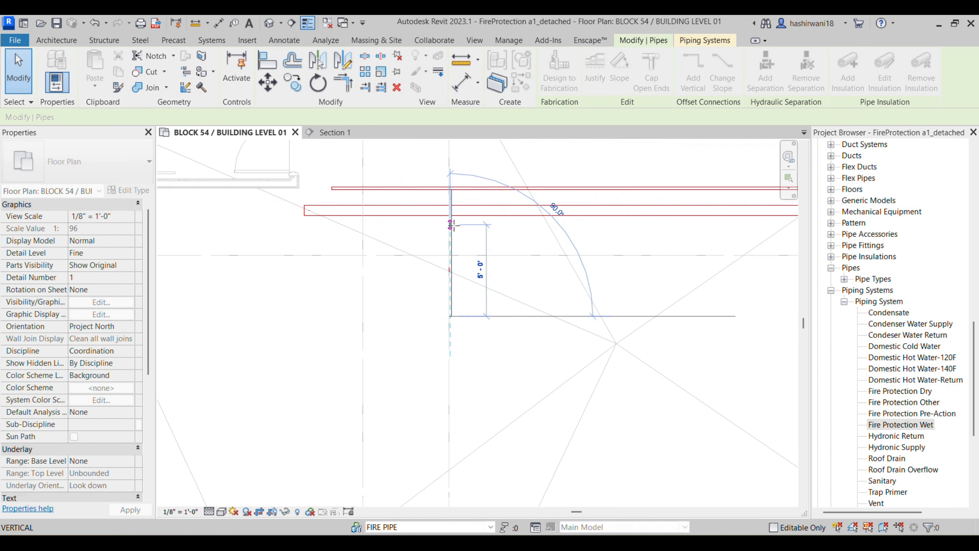
pyautogui.click(512, 254)
pyautogui.click(451, 309)
pyautogui.moveTo(450, 316); pyautogui.dragTo(459, 481)
pyautogui.scroll(-4, 456, 466)
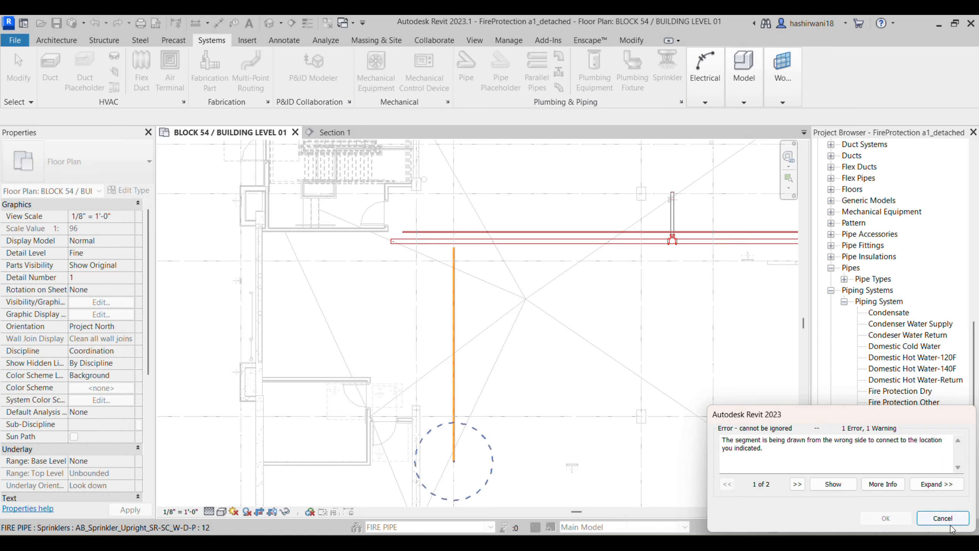
pyautogui.click(948, 521)
pyautogui.click(494, 451)
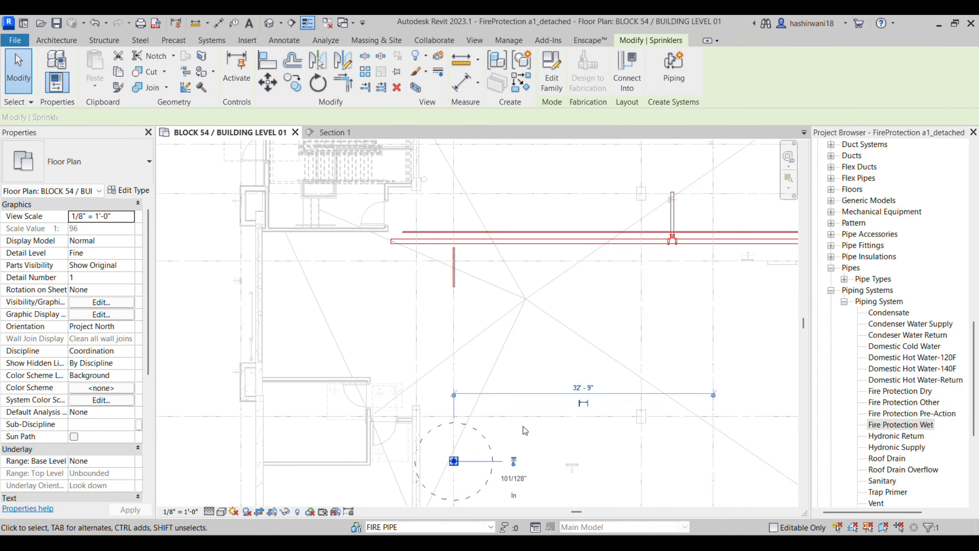
pyautogui.scroll(-2, 523, 426)
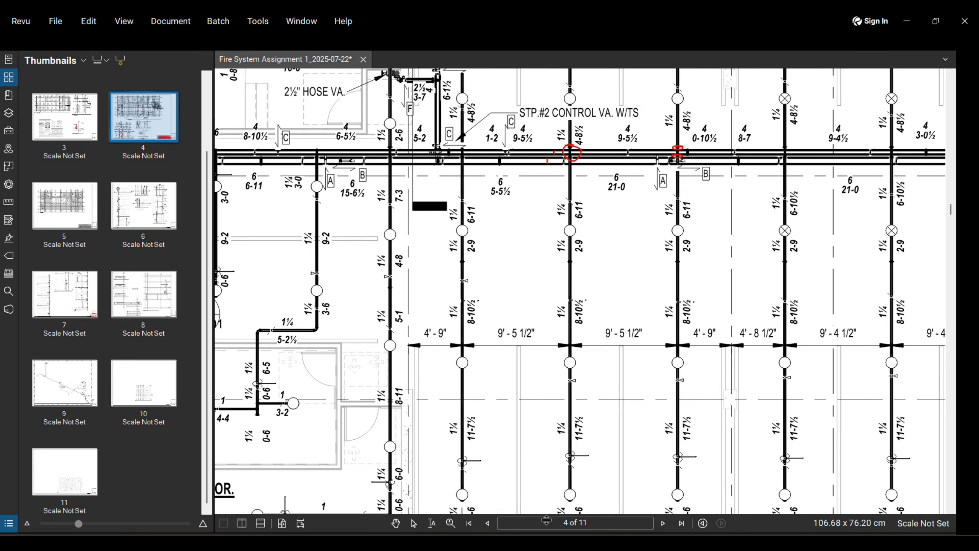
pyautogui.scroll(-5, 511, 314)
pyautogui.moveTo(702, 390); pyautogui.dragTo(623, 377, button='middle')
pyautogui.moveTo(732, 285); pyautogui.dragTo(667, 217, button='middle')
pyautogui.scroll(3, 683, 286)
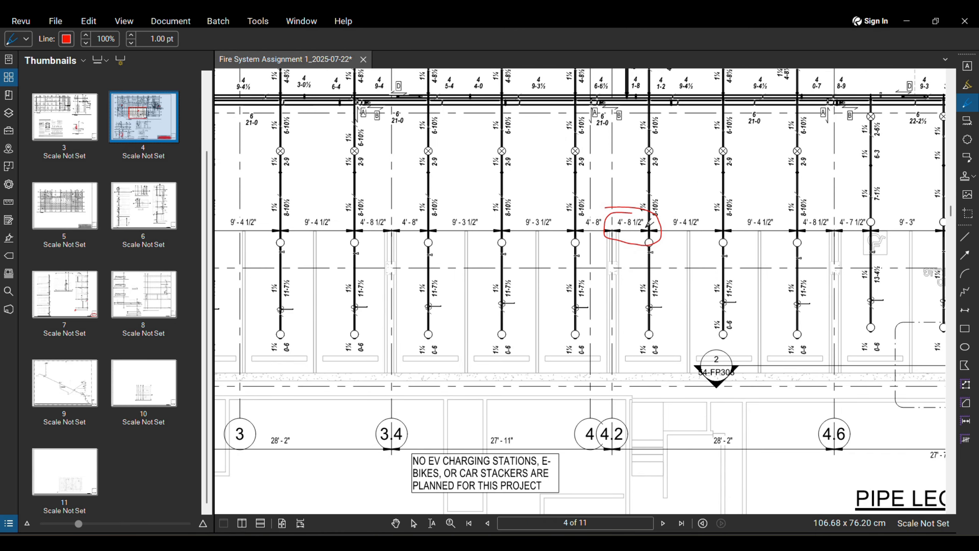
pyautogui.scroll(2, 648, 226)
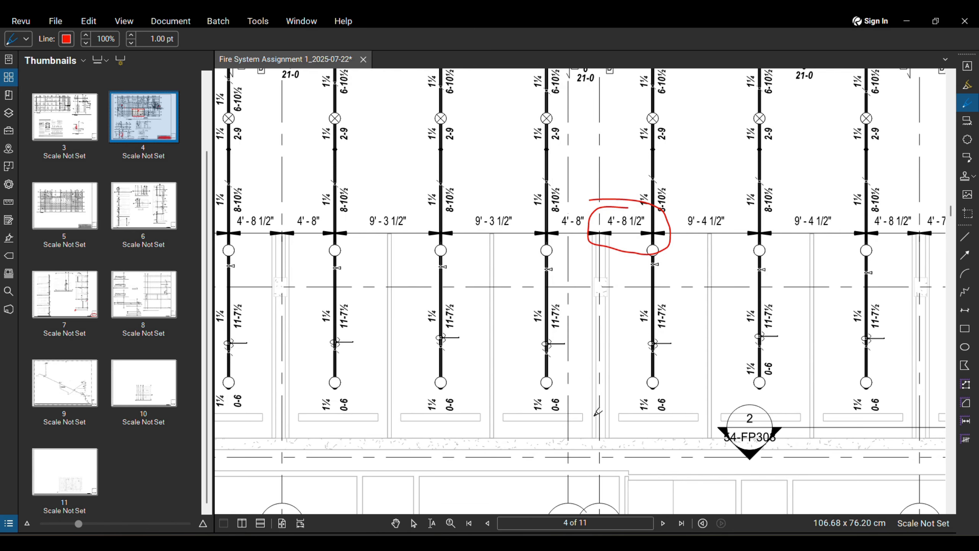
pyautogui.click(501, 534)
pyautogui.moveTo(622, 334); pyautogui.dragTo(597, 178, button='middle')
pyautogui.scroll(-2, 622, 337)
pyautogui.scroll(-1, 597, 178)
pyautogui.moveTo(569, 270); pyautogui.dragTo(553, 368, button='middle')
pyautogui.scroll(4, 488, 267)
pyautogui.moveTo(496, 287); pyautogui.dragTo(502, 303, button='middle')
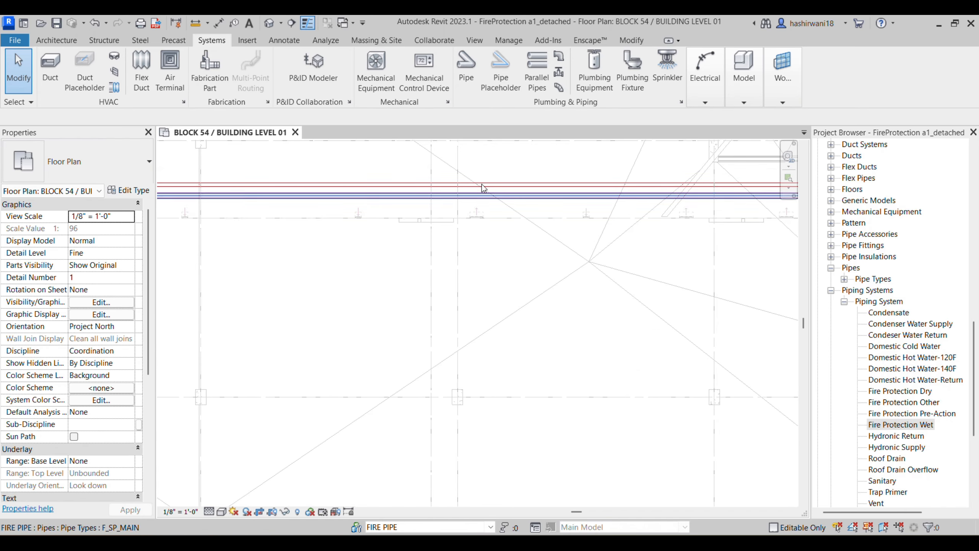
# Step: Set the new pipe to 1 1/4" diameter at 12' 0" middle elevation
pyautogui.press('d')
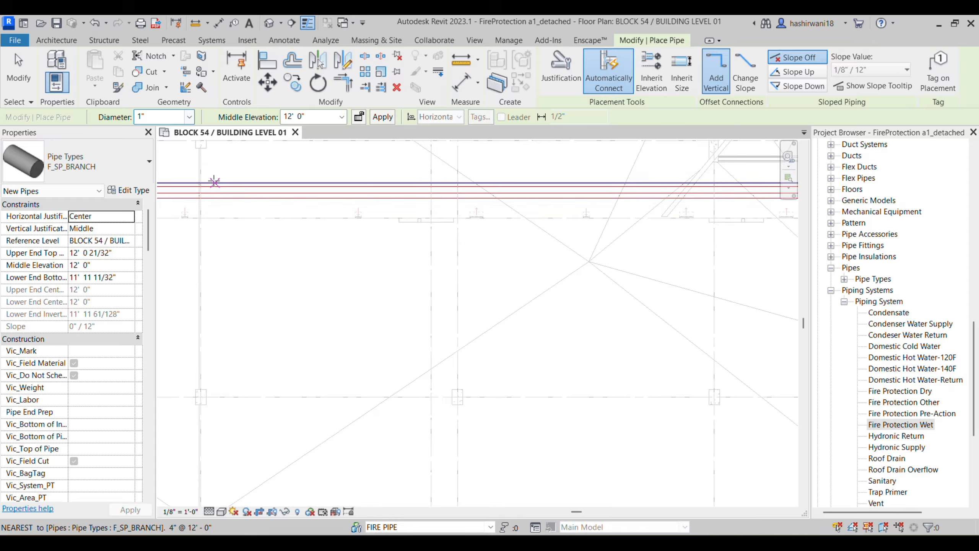
pyautogui.click(189, 117)
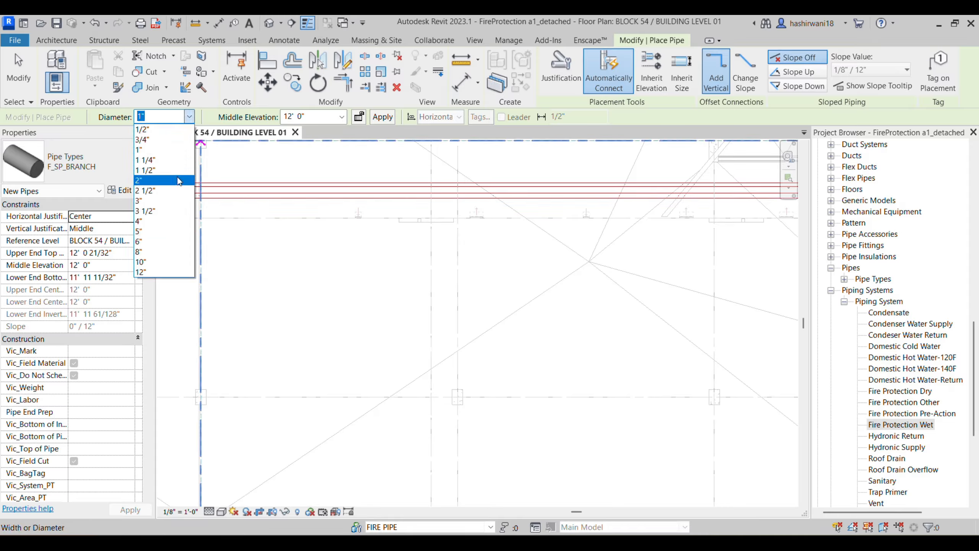
pyautogui.click(179, 159)
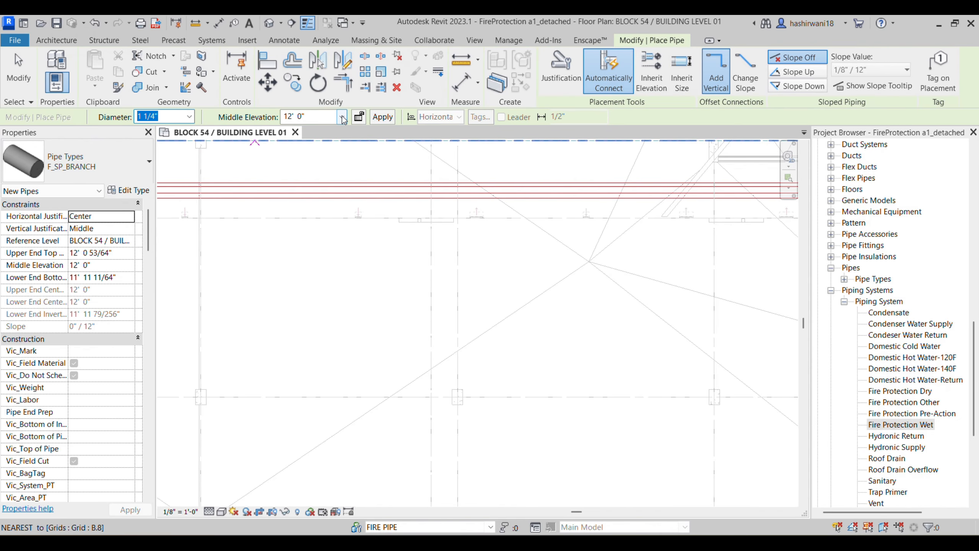
pyautogui.click(341, 117)
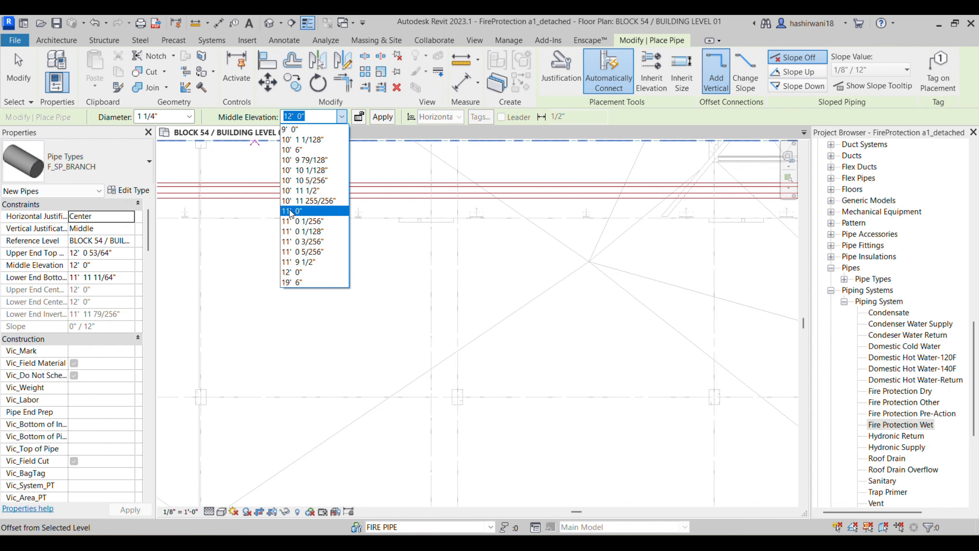
pyautogui.click(310, 274)
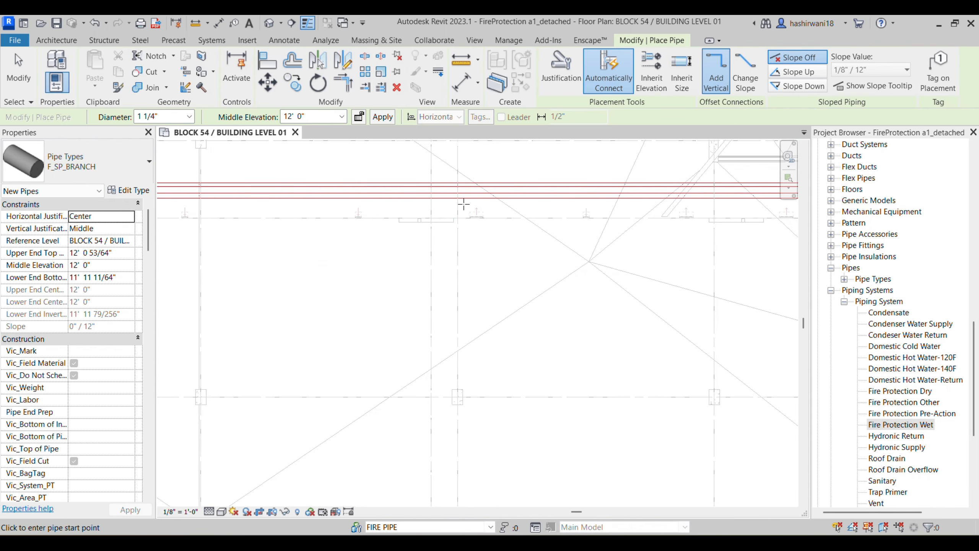
# Step: Check the branch spacing on the PDF sheet against the area below the mains
pyautogui.scroll(-1, 492, 263)
pyautogui.moveTo(478, 256); pyautogui.dragTo(474, 255, button='middle')
pyautogui.scroll(-2, 536, 352)
pyautogui.moveTo(536, 352); pyautogui.dragTo(453, 249, button='middle')
pyautogui.scroll(-1, 452, 249)
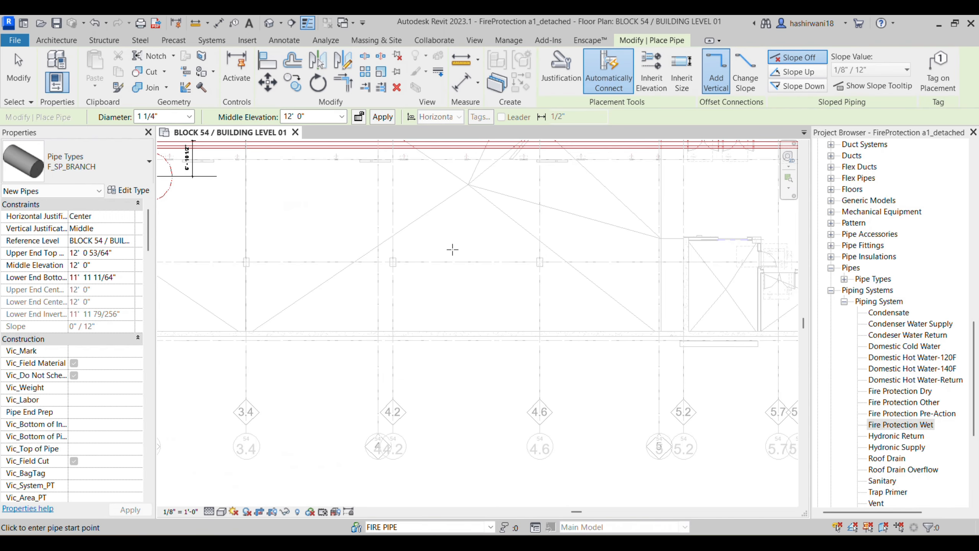
pyautogui.hotkey('alt', 'Tab')
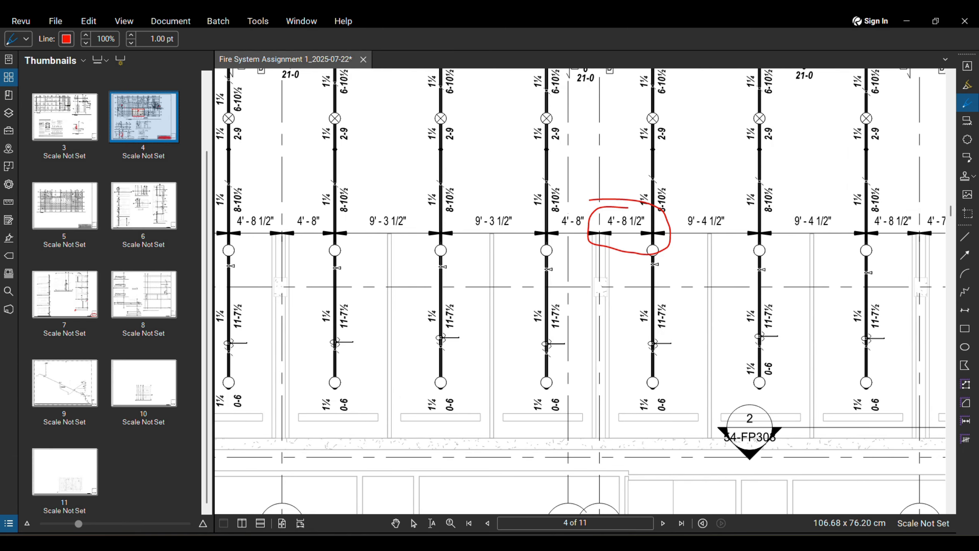
pyautogui.scroll(-2, 561, 385)
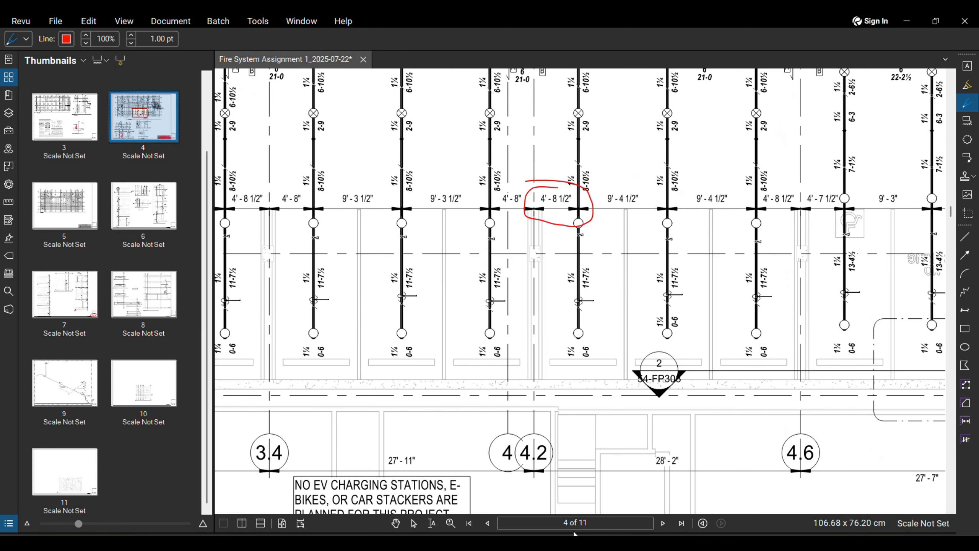
pyautogui.hotkey('alt', 'Tab')
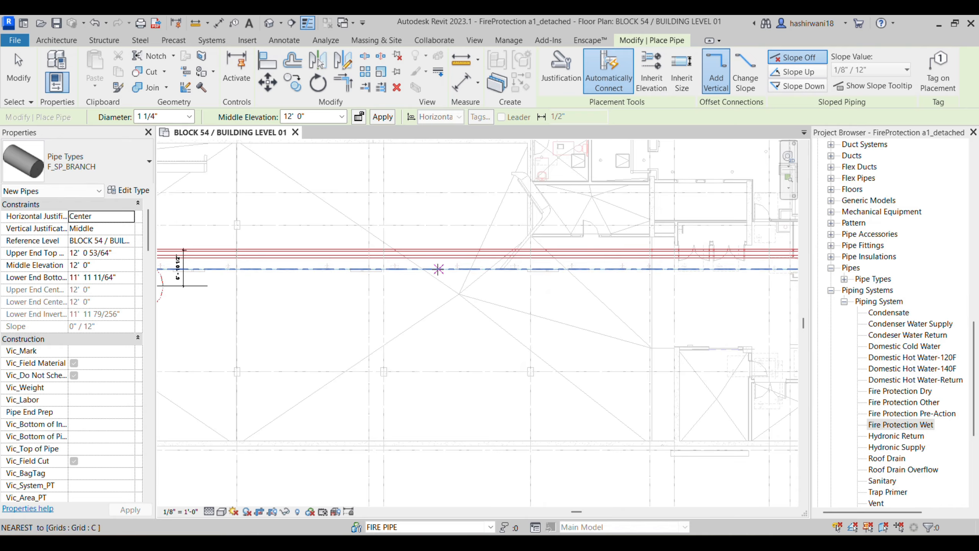
# Step: Draw the vertical 1 1/4" branch pipe running down below the fire mains
pyautogui.click(439, 285)
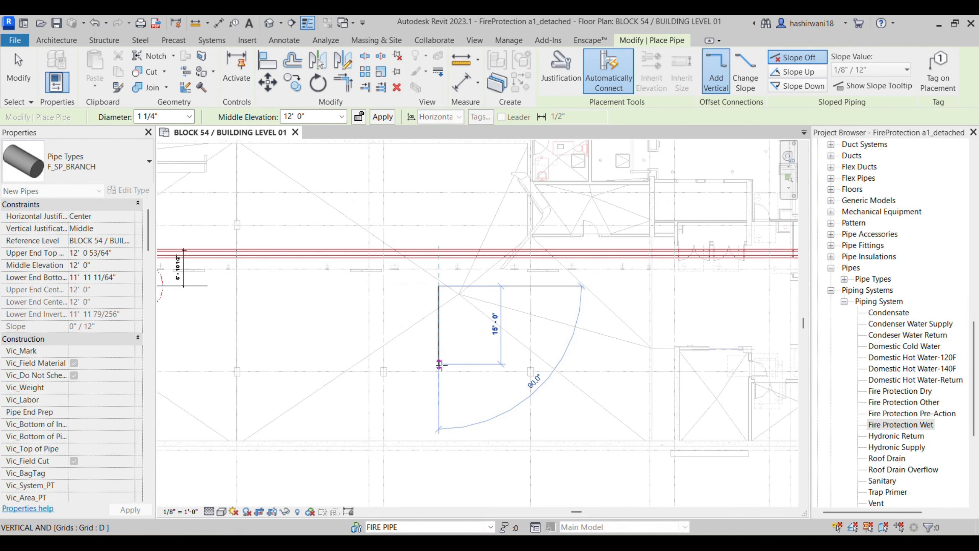
pyautogui.scroll(-1, 439, 440)
pyautogui.moveTo(437, 442); pyautogui.dragTo(461, 267, button='middle')
pyautogui.moveTo(465, 230); pyautogui.dragTo(460, 323, button='middle')
pyautogui.click(460, 320)
pyautogui.press('Escape')
pyautogui.scroll(1, 461, 234)
pyautogui.moveTo(461, 233); pyautogui.dragTo(452, 332, button='middle')
pyautogui.scroll(2, 460, 274)
# Step: Start the Align command (AL) at the new pipe's top end
pyautogui.press('l')
pyautogui.scroll(-1, 456, 277)
pyautogui.moveTo(456, 275); pyautogui.dragTo(449, 300, button='middle')
pyautogui.scroll(2, 429, 230)
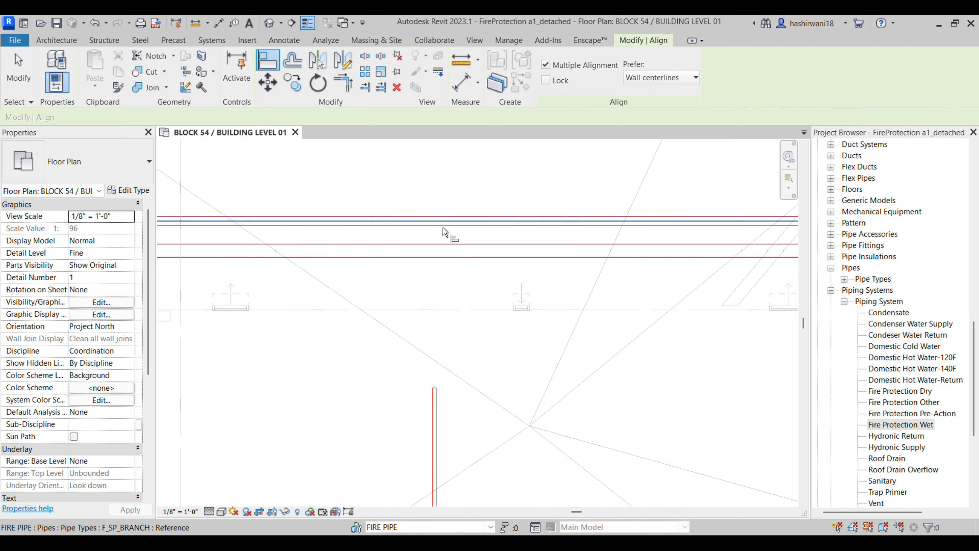
# Step: Align the branch pipe's end to the main's centreline so it reaches the main
pyautogui.click(443, 223)
pyautogui.click(434, 390)
pyautogui.scroll(-2, 470, 275)
pyautogui.scroll(1, 474, 315)
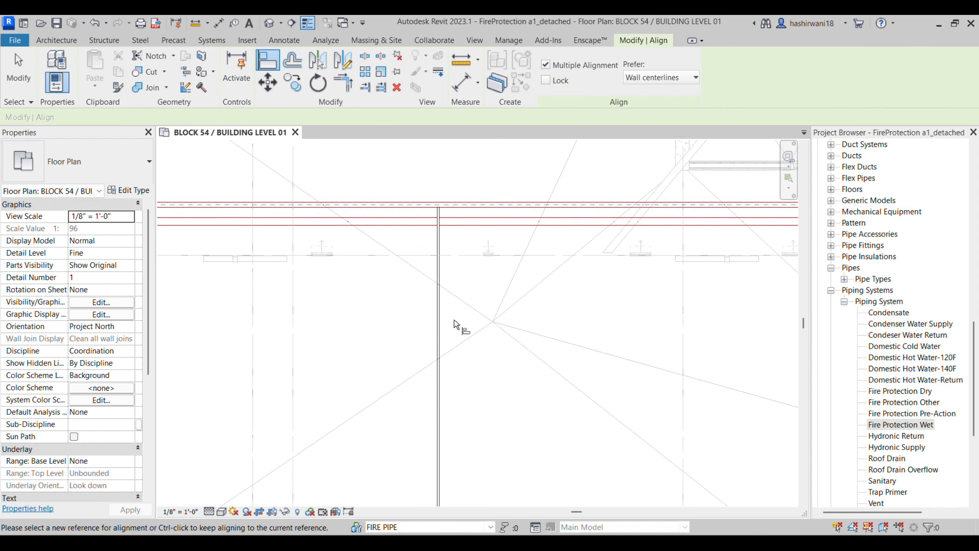
pyautogui.press('Escape')
pyautogui.press('Escape')
pyautogui.scroll(-1, 456, 329)
pyautogui.moveTo(456, 329); pyautogui.dragTo(453, 308, button='middle')
pyautogui.scroll(3, 441, 213)
pyautogui.scroll(-3, 473, 273)
pyautogui.moveTo(473, 273); pyautogui.dragTo(464, 172, button='middle')
pyautogui.scroll(-2, 450, 291)
pyautogui.moveTo(451, 292); pyautogui.dragTo(498, 364, button='middle')
pyautogui.scroll(-1, 494, 284)
pyautogui.scroll(4, 470, 269)
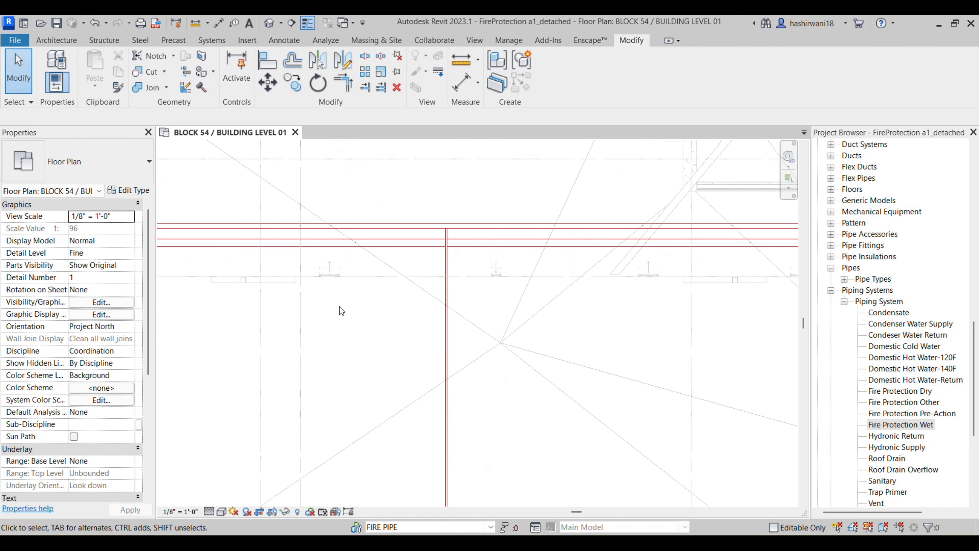
# Step: Add an aligned dimension (10' - 6") from the grid line to the branch pipe
pyautogui.press('i')
pyautogui.click(301, 349)
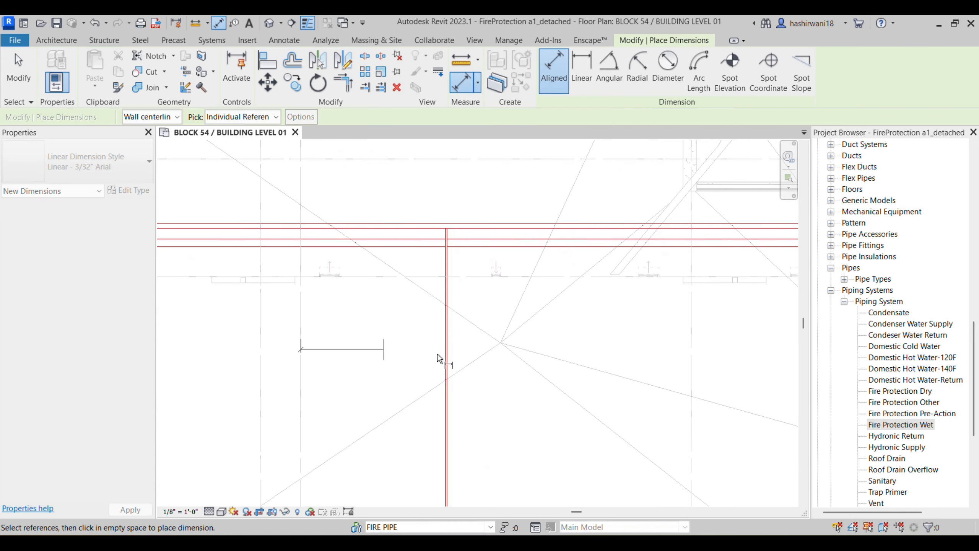
pyautogui.scroll(3, 447, 355)
pyautogui.click(445, 352)
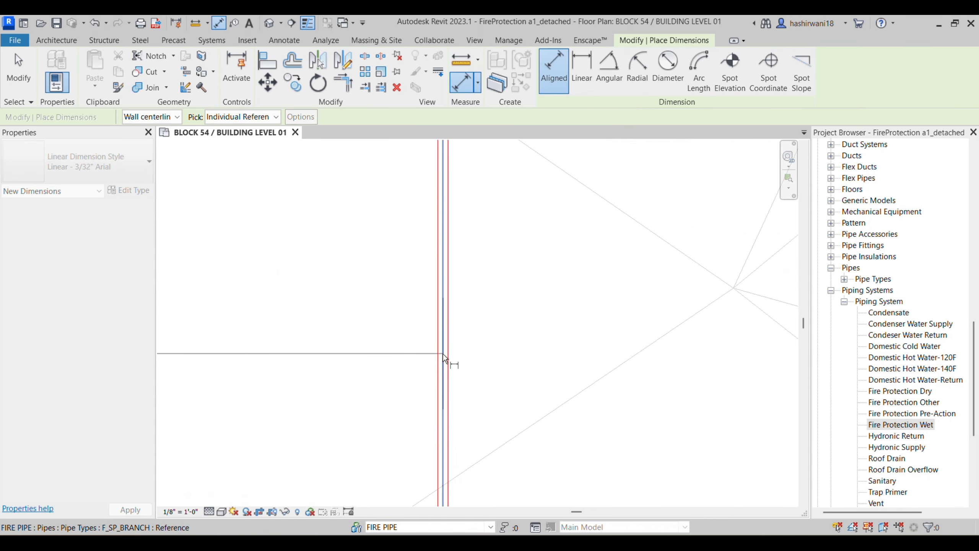
pyautogui.scroll(-3, 355, 308)
pyautogui.click(308, 369)
pyautogui.scroll(-4, 304, 280)
pyautogui.moveTo(321, 295); pyautogui.dragTo(354, 276, button='middle')
pyautogui.scroll(-1, 362, 316)
pyautogui.click(528, 488)
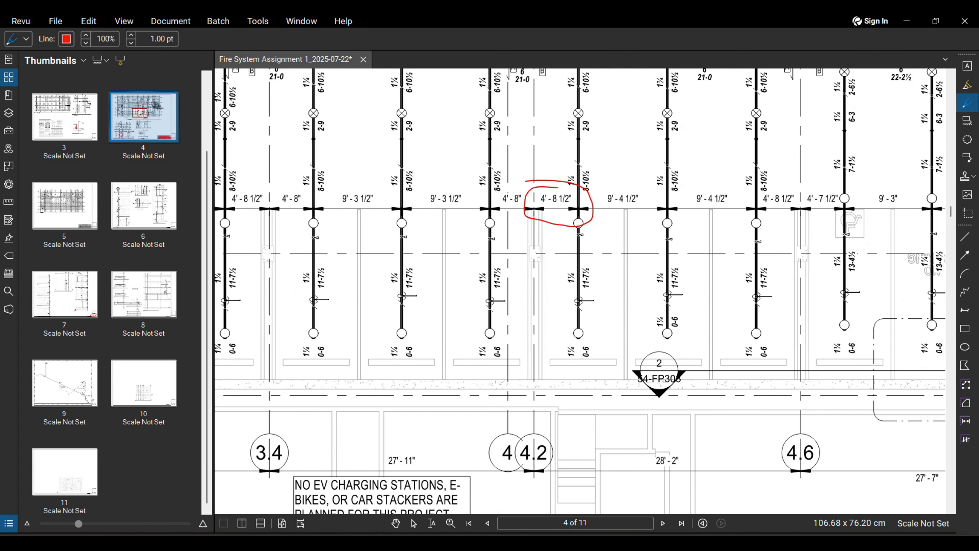
pyautogui.hotkey('alt', 'Tab')
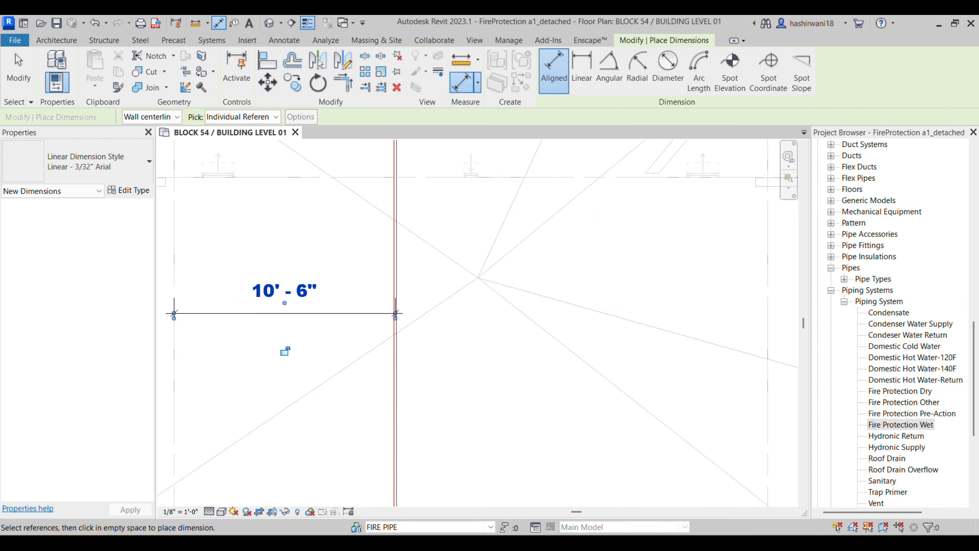
pyautogui.press('Escape')
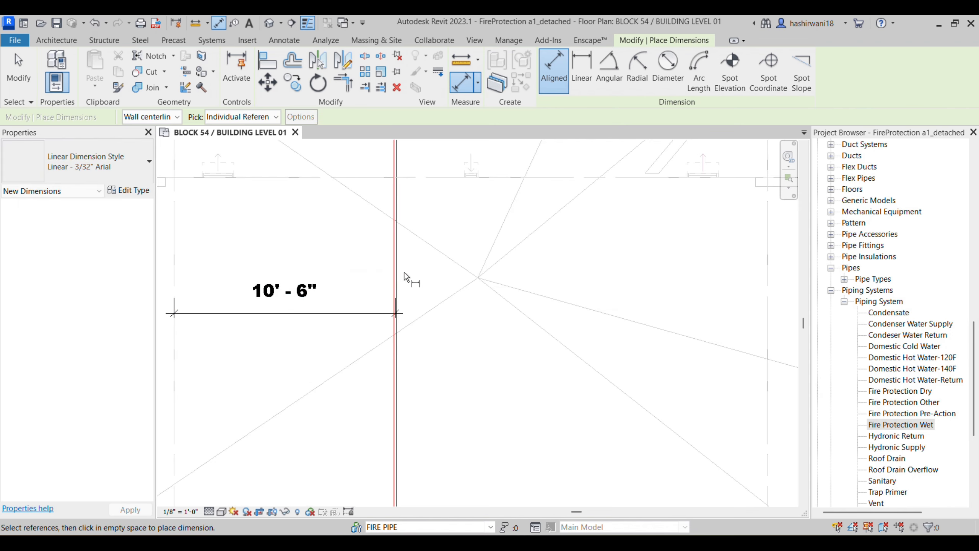
pyautogui.press('Escape')
# Step: With the pipe selected, change the dimension to 4' - 8 1/2" to reposition the pipe
pyautogui.click(395, 268)
pyautogui.click(292, 292)
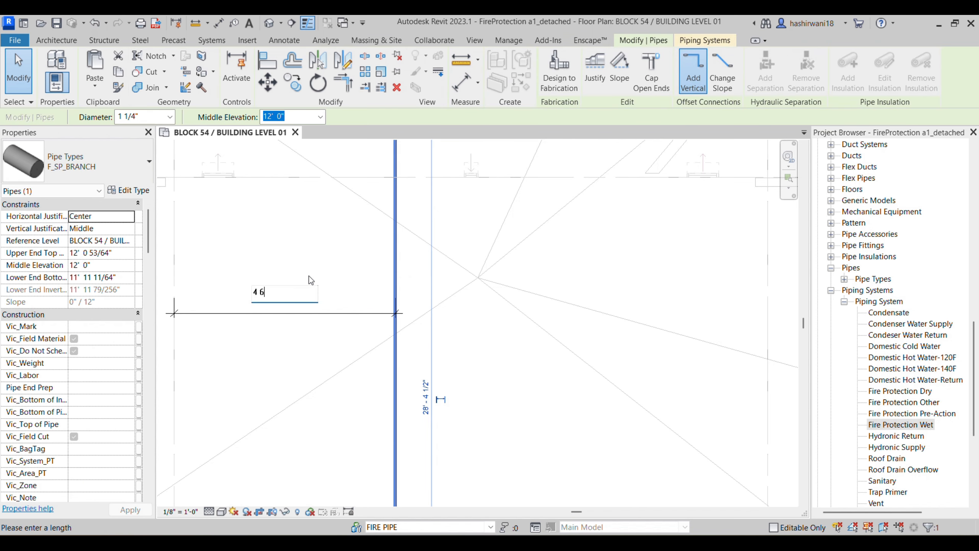
pyautogui.click(529, 543)
pyautogui.click(529, 543)
pyautogui.click(268, 343)
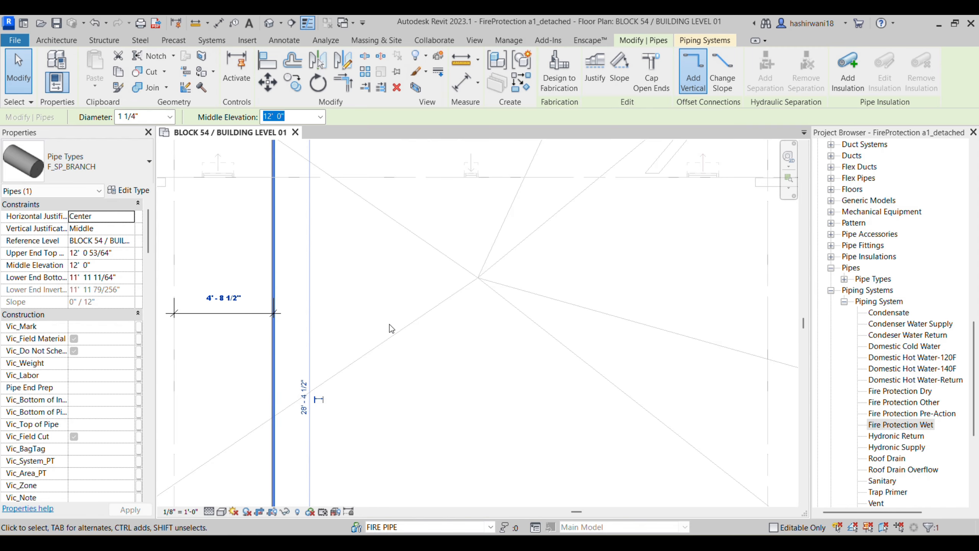
pyautogui.moveTo(392, 322); pyautogui.dragTo(549, 266, button='middle')
pyautogui.scroll(-2, 549, 253)
pyautogui.moveTo(522, 305); pyautogui.dragTo(516, 288, button='middle')
pyautogui.scroll(-2, 517, 270)
pyautogui.click(522, 270)
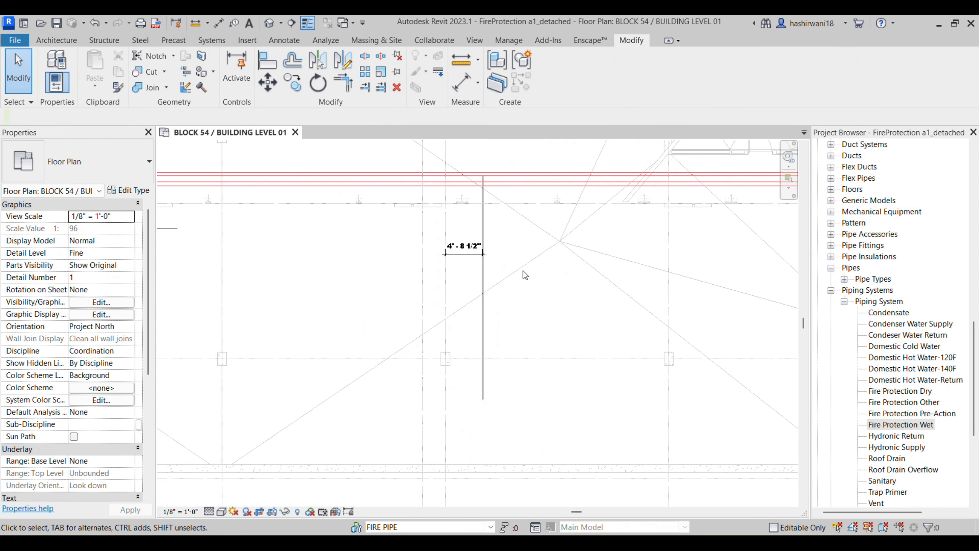
pyautogui.scroll(5, 523, 269)
# Step: Check the next branch lines near grid bubbles 4, 4.2 and 4.6 on the PDF
pyautogui.scroll(-2, 507, 250)
pyautogui.hotkey('alt', 'Tab')
pyautogui.moveTo(621, 192); pyautogui.dragTo(581, 260, button='middle')
pyautogui.moveTo(536, 188); pyautogui.dragTo(437, 155, button='middle')
pyautogui.moveTo(666, 294); pyautogui.dragTo(690, 279, button='middle')
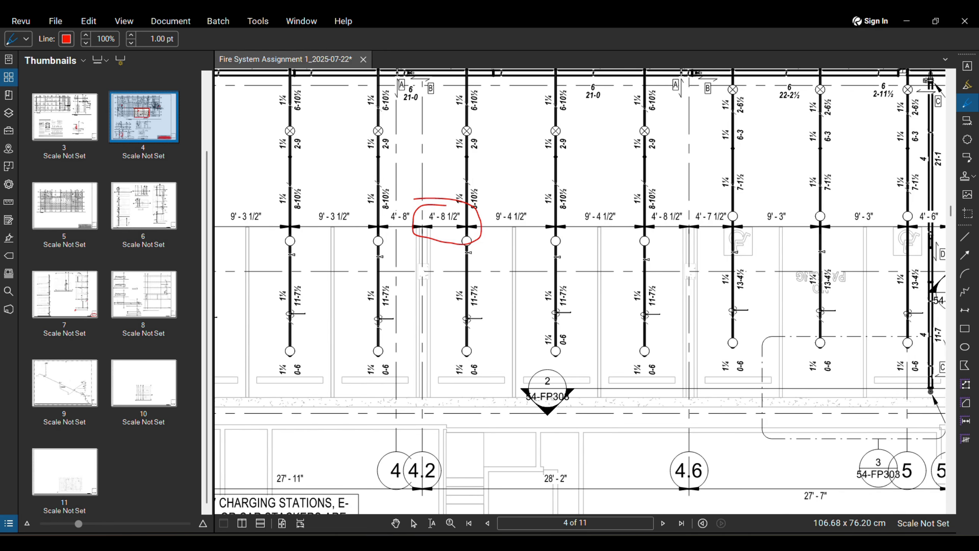
pyautogui.hotkey('alt', 'Tab')
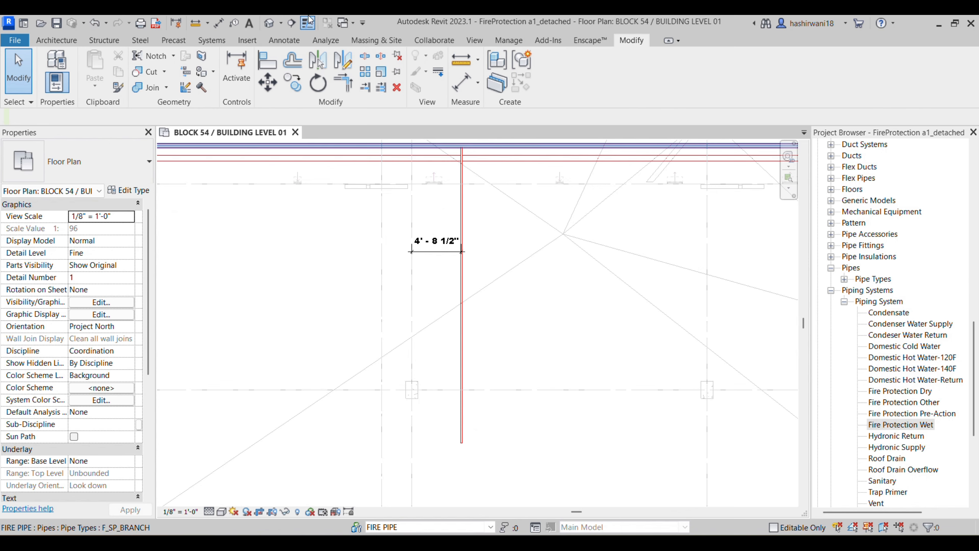
# Step: Start the Sprinkler tool, open its type list, and view the PDF's Sprinkler Schedule
pyautogui.click(205, 42)
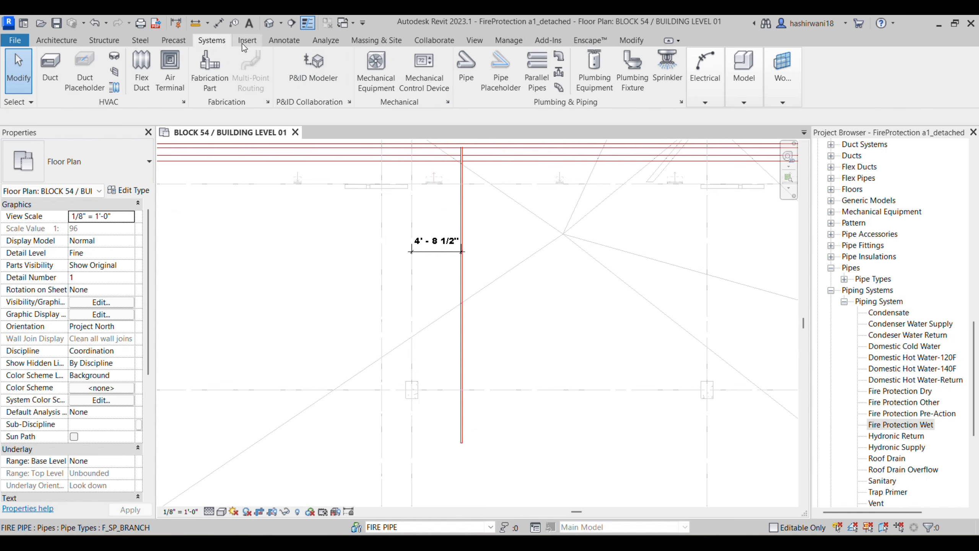
pyautogui.click(657, 67)
pyautogui.click(106, 163)
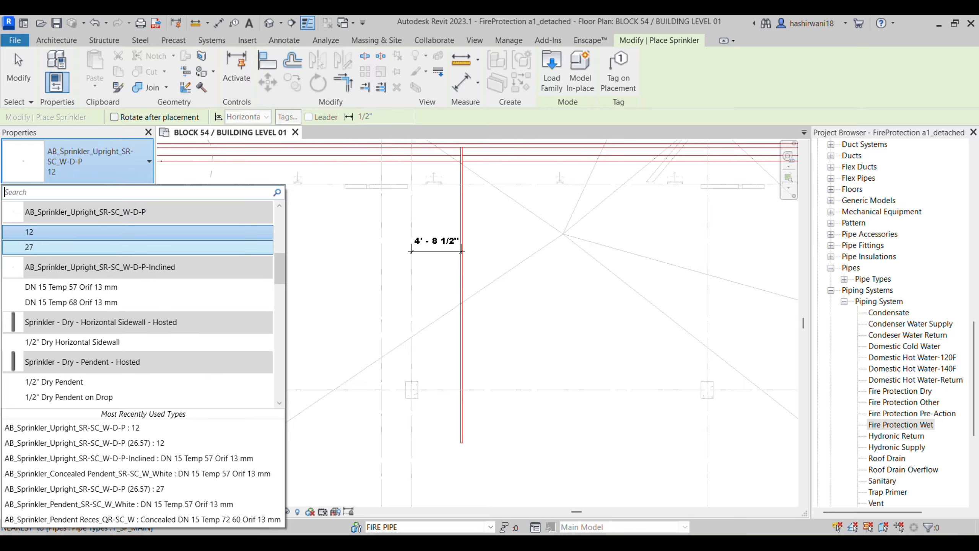
pyautogui.hotkey('alt', 'Tab')
pyautogui.scroll(-6, 809, 380)
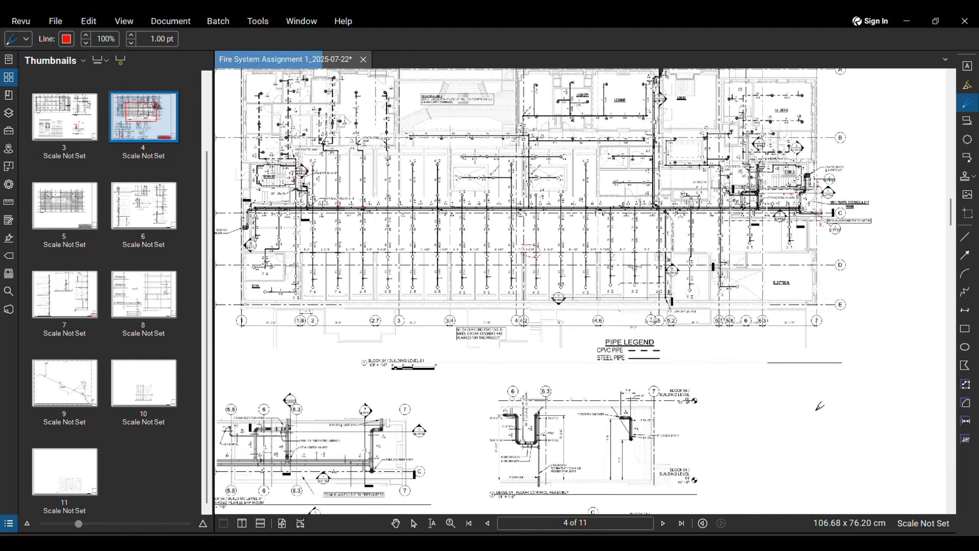
pyautogui.moveTo(818, 408); pyautogui.dragTo(663, 211, button='middle')
pyautogui.scroll(4, 777, 347)
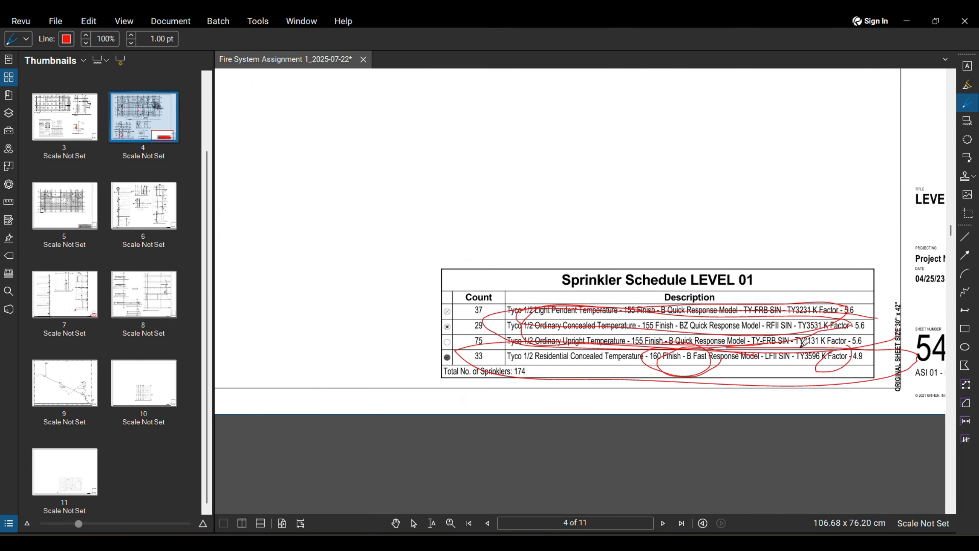
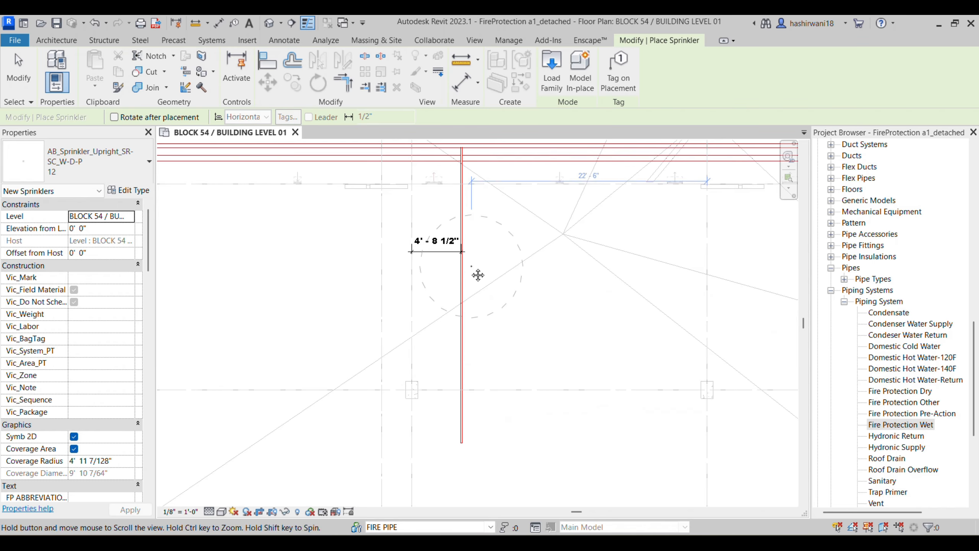
# Step: Place two upright sprinklers along the vertical branch pipe below the mains
pyautogui.scroll(5, 467, 424)
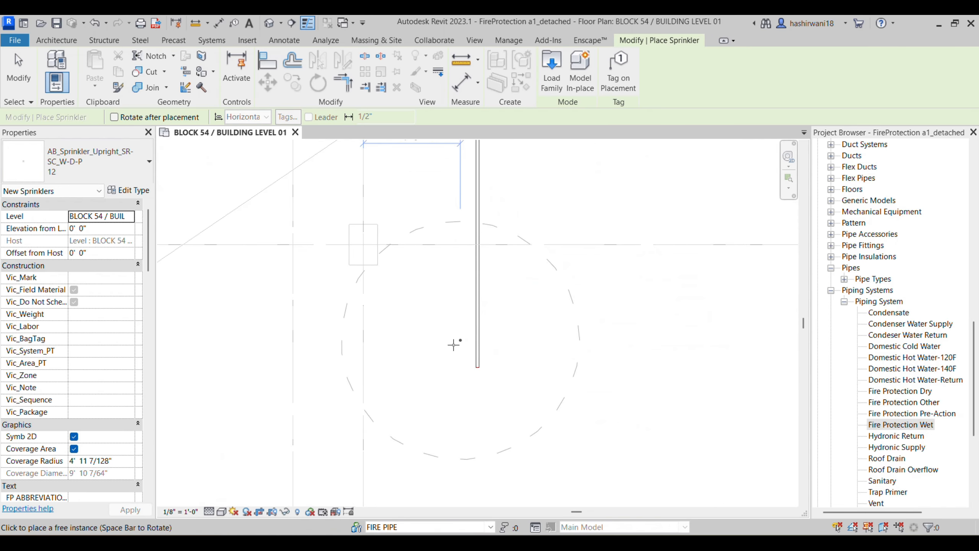
pyautogui.scroll(4, 482, 336)
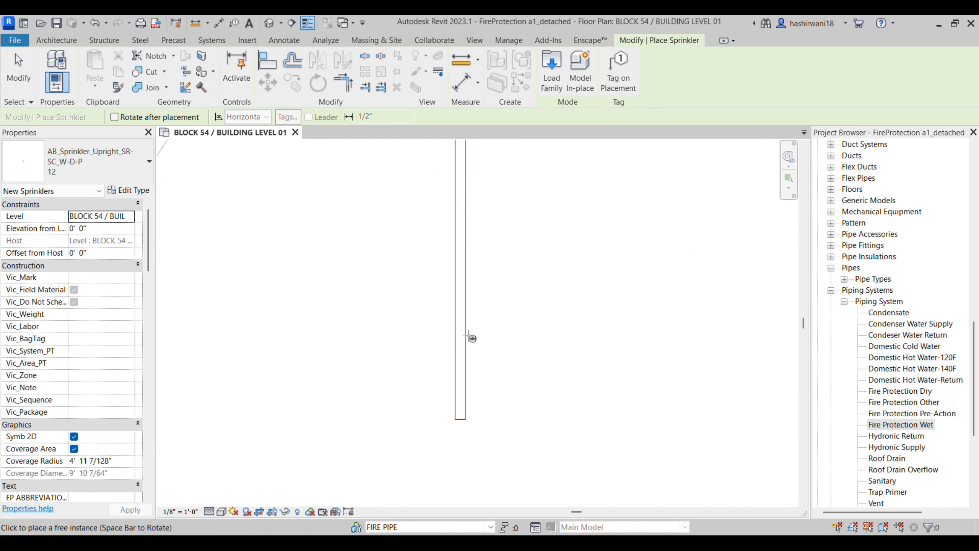
pyautogui.click(462, 328)
pyautogui.moveTo(523, 256); pyautogui.dragTo(525, 282, button='middle')
pyautogui.scroll(-1, 521, 240)
pyautogui.scroll(-2, 505, 334)
pyautogui.moveTo(505, 334); pyautogui.dragTo(500, 431, button='middle')
pyautogui.scroll(-1, 478, 224)
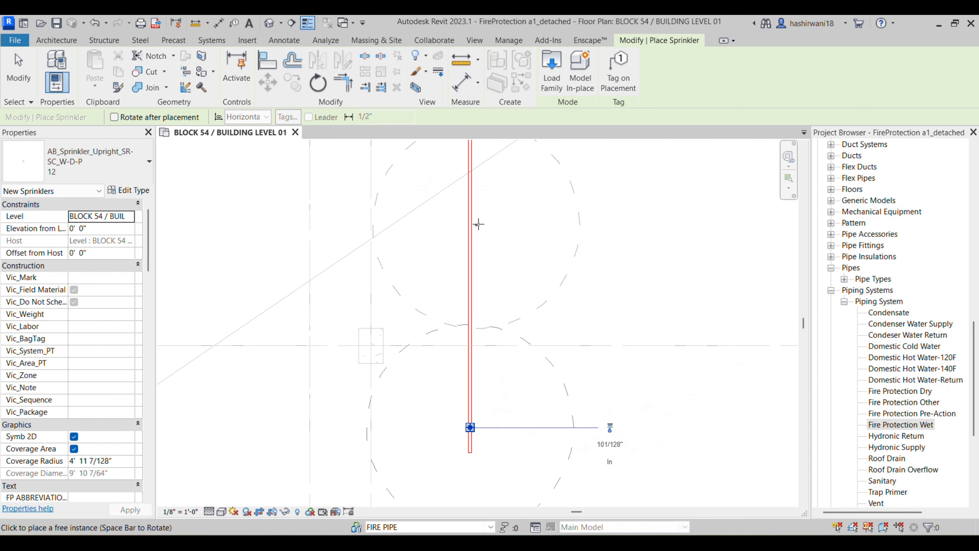
pyautogui.click(469, 197)
pyautogui.moveTo(568, 264); pyautogui.dragTo(558, 326, button='middle')
pyautogui.scroll(-3, 559, 327)
pyautogui.scroll(-1, 612, 282)
pyautogui.moveTo(612, 282); pyautogui.dragTo(598, 328, button='middle')
pyautogui.scroll(-2, 598, 329)
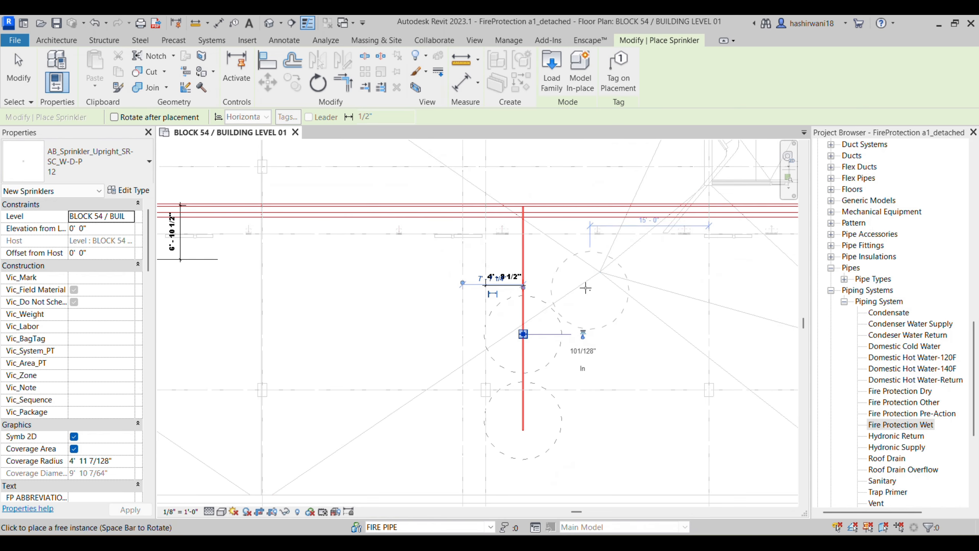
pyautogui.press('Escape')
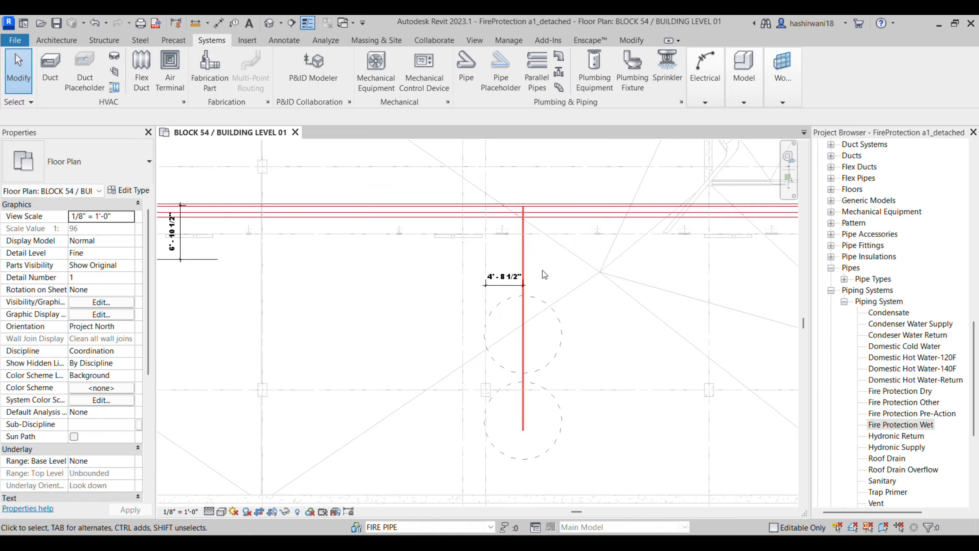
# Step: Reframe the view on the branch pipe and dimension, then restart the Sprinkler tool
pyautogui.moveTo(543, 270); pyautogui.dragTo(530, 249, button='middle')
pyautogui.scroll(3, 530, 251)
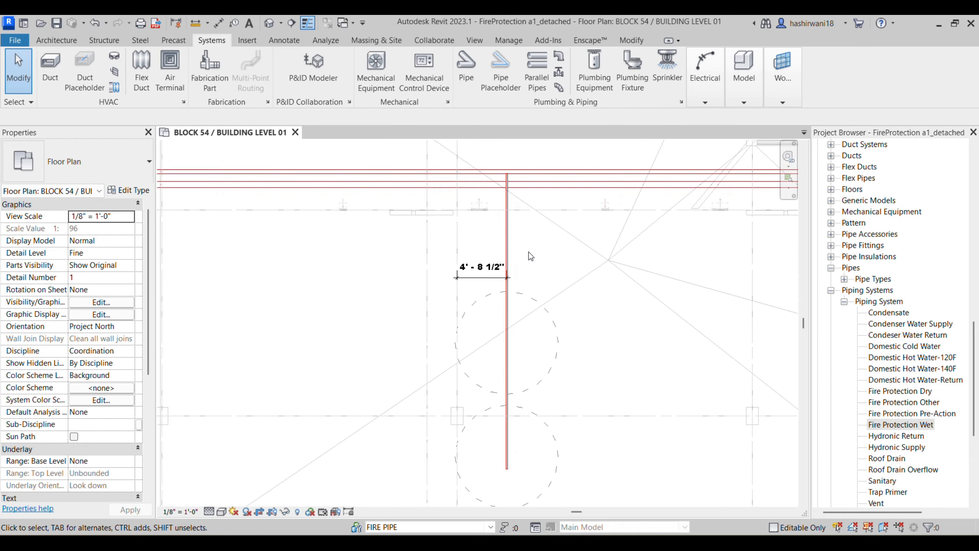
pyautogui.scroll(1, 528, 252)
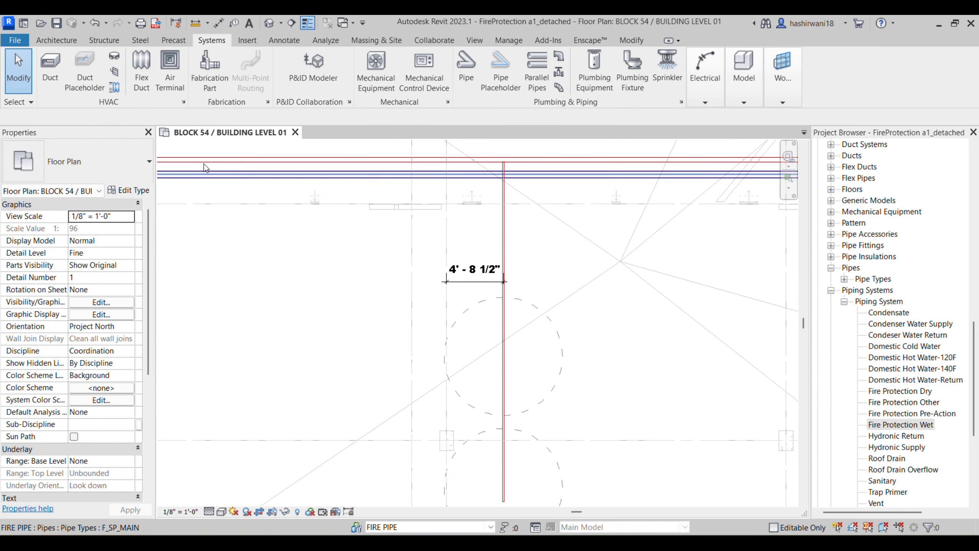
pyautogui.click(668, 65)
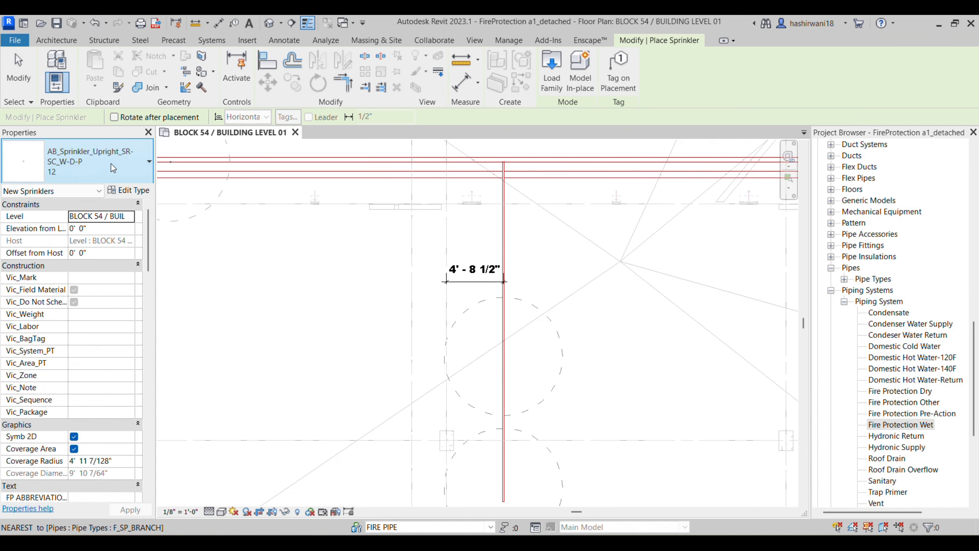
# Step: Try the hosted and non-hosted 1/2" Pendent sprinkler types
pyautogui.click(111, 164)
pyautogui.scroll(-1, 115, 360)
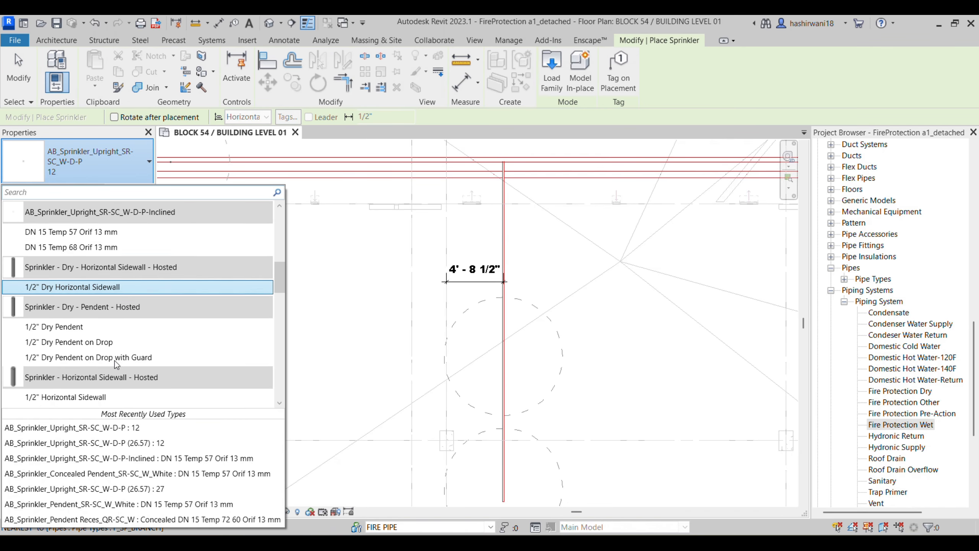
pyautogui.scroll(-1, 114, 360)
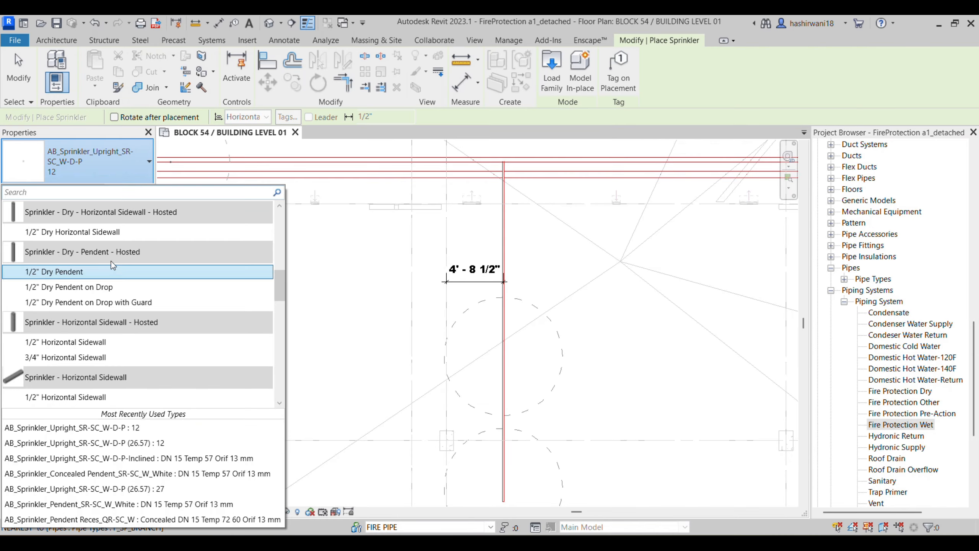
pyautogui.scroll(-1, 107, 323)
pyautogui.scroll(-2, 130, 356)
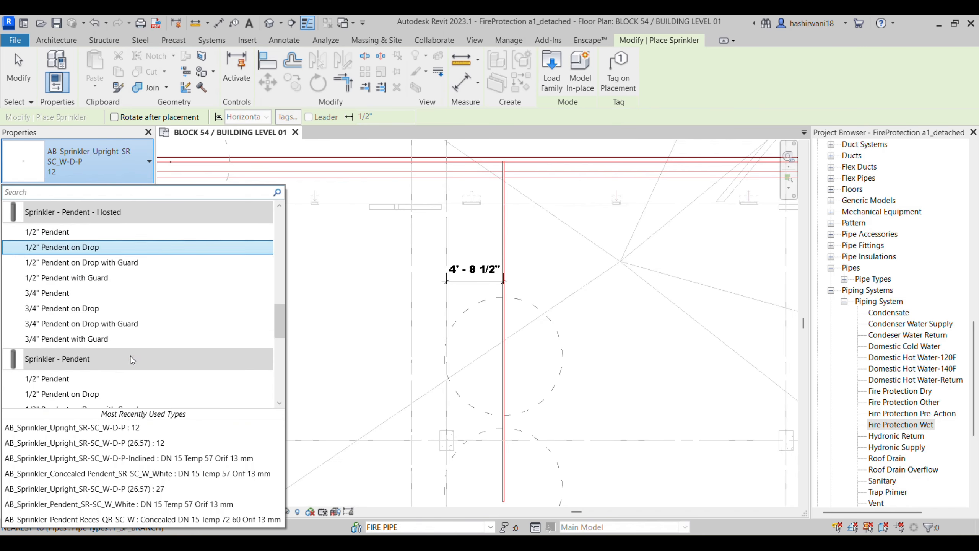
pyautogui.click(85, 233)
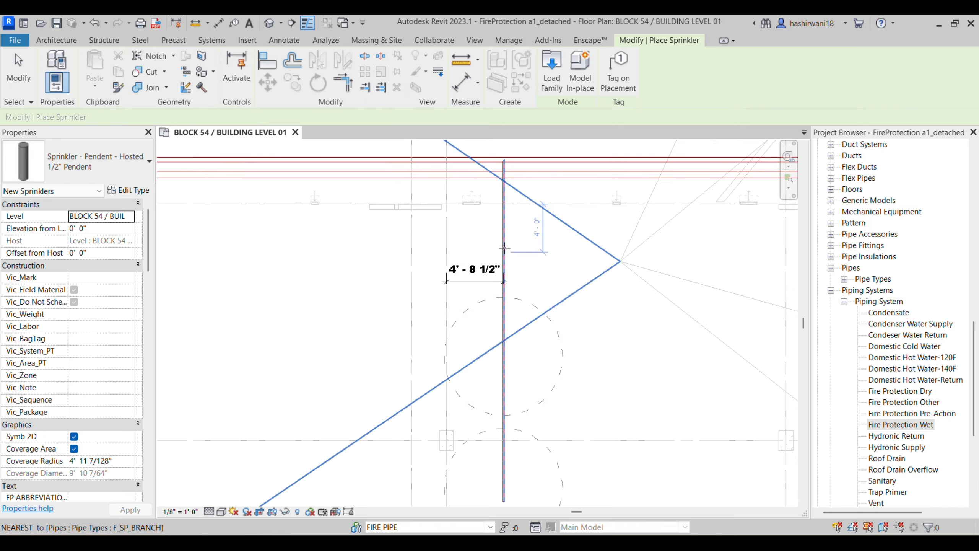
pyautogui.click(74, 172)
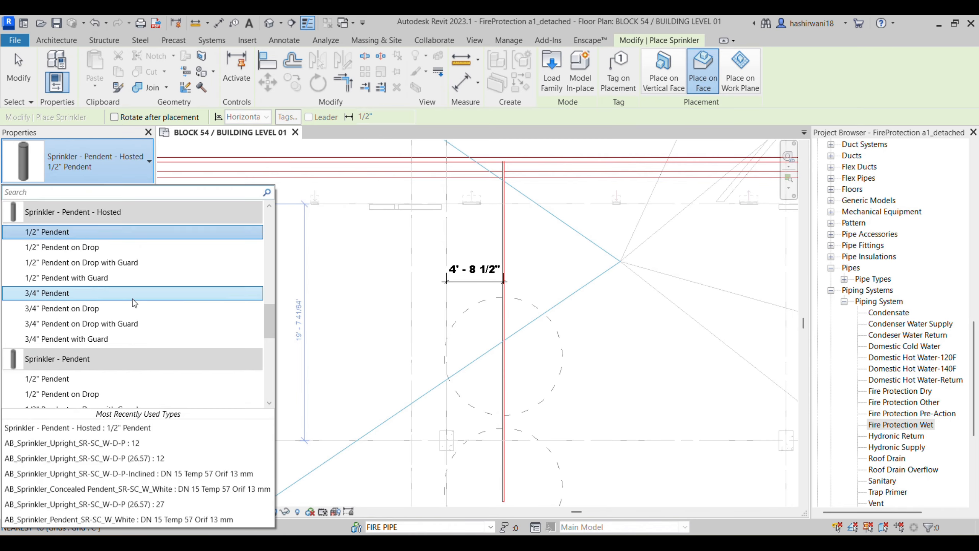
pyautogui.scroll(-1, 133, 298)
pyautogui.click(123, 324)
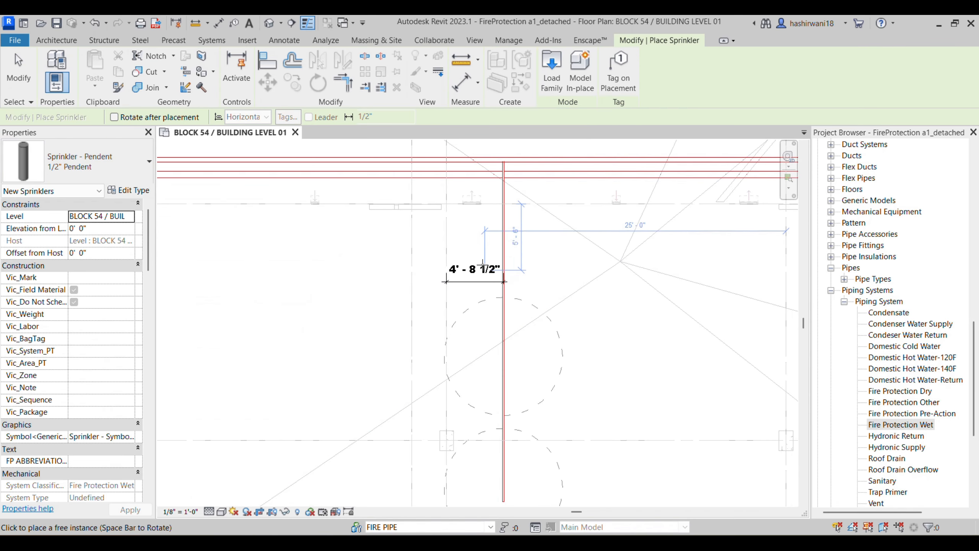
# Step: Try the Viking 1/2" Pendent, Viking DN 15 Temp 57 and AB White DN 15 types
pyautogui.click(56, 170)
pyautogui.scroll(-5, 107, 338)
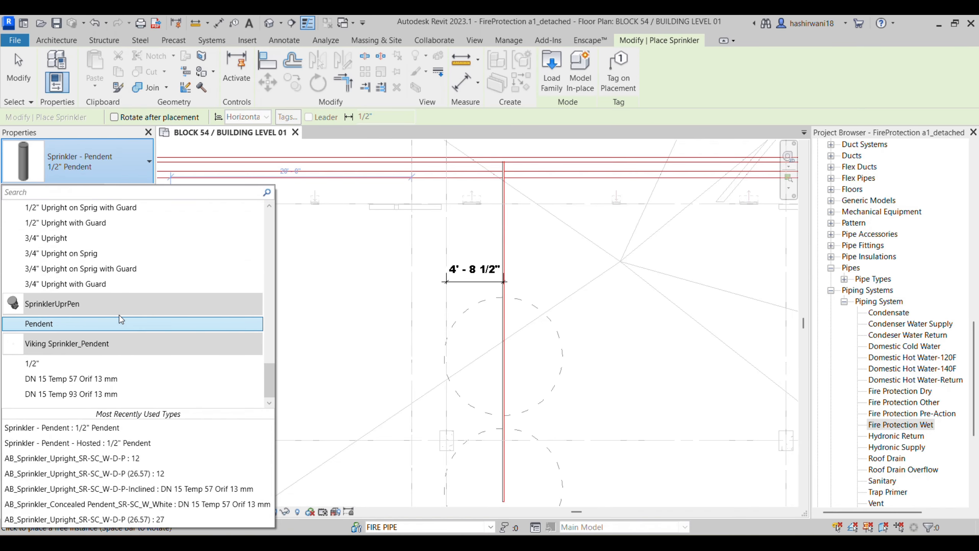
pyautogui.click(113, 362)
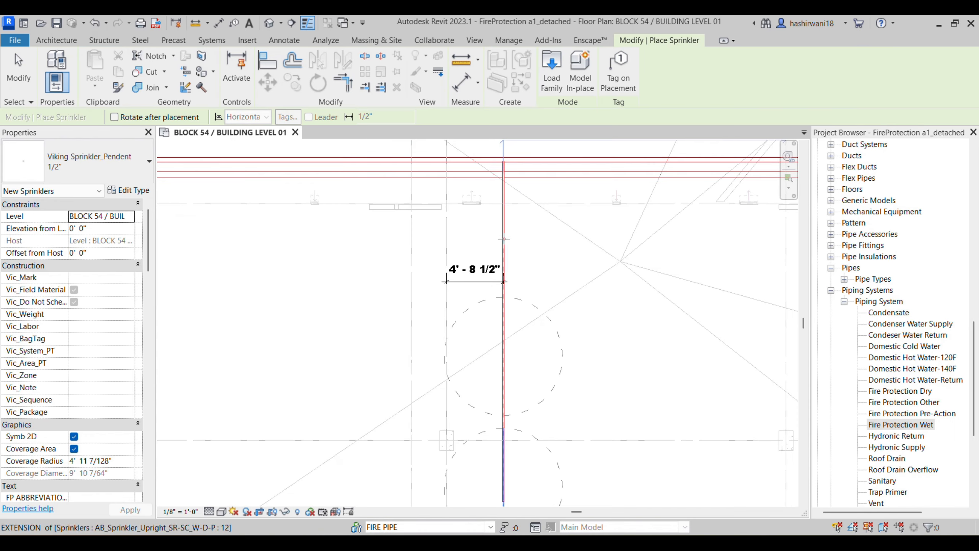
pyautogui.click(112, 169)
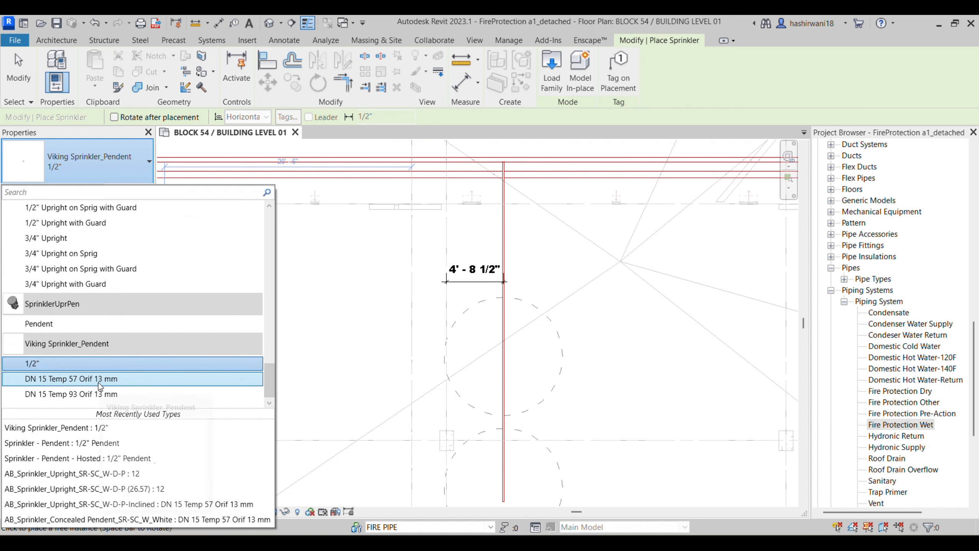
pyautogui.click(99, 380)
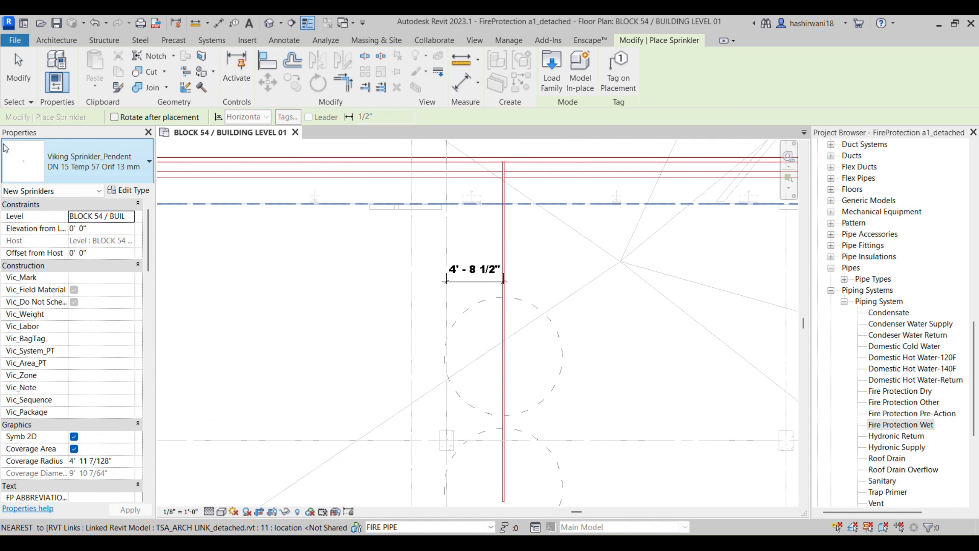
pyautogui.click(112, 166)
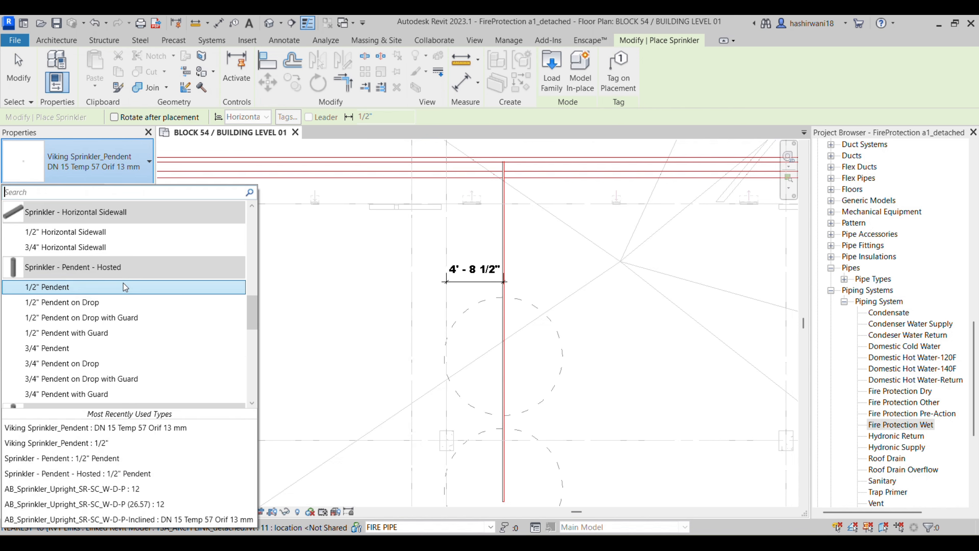
pyautogui.scroll(2, 124, 283)
pyautogui.scroll(5, 117, 302)
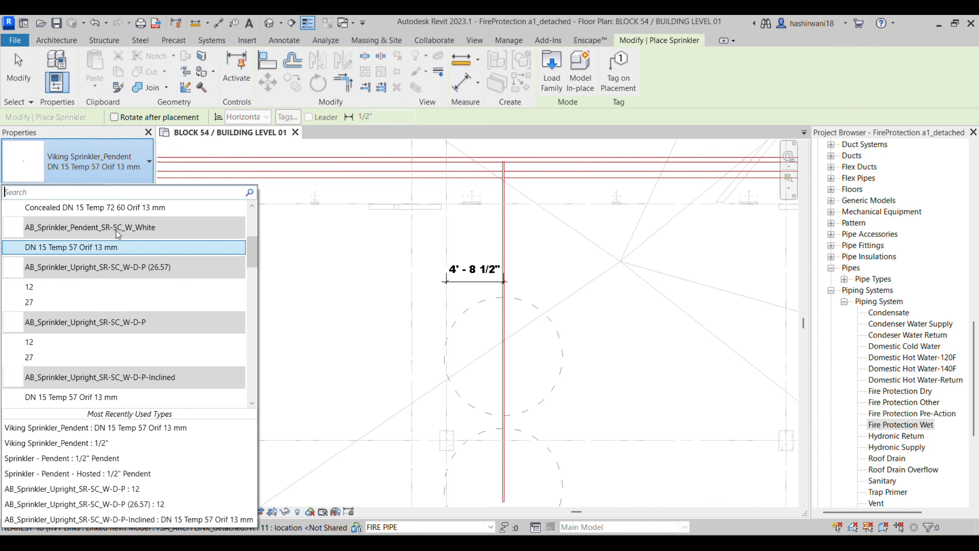
pyautogui.click(122, 247)
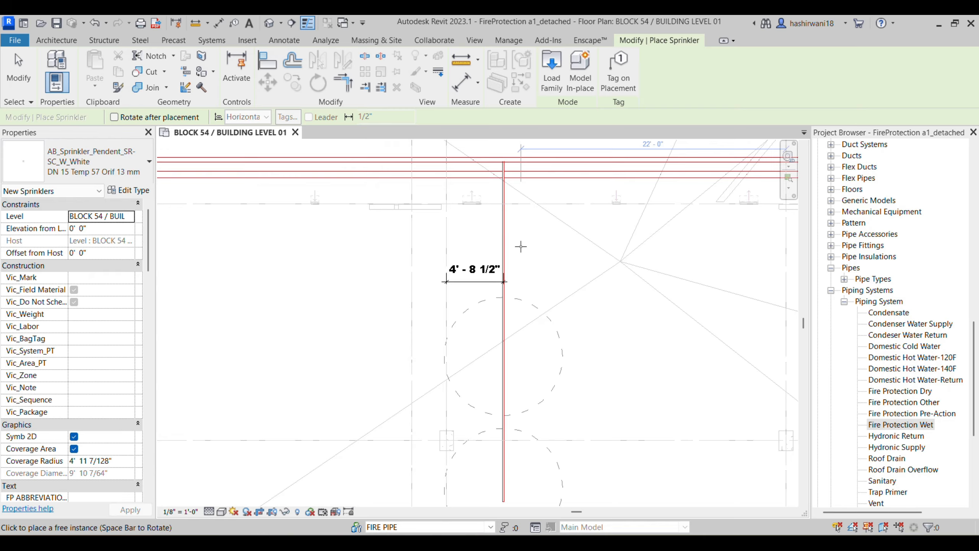
# Step: Try the concealed pendent DN 15 Temp 57 and 1234 Pendent types, then recenter the plan
pyautogui.scroll(2, 499, 239)
pyautogui.scroll(1, 499, 239)
pyautogui.click(100, 165)
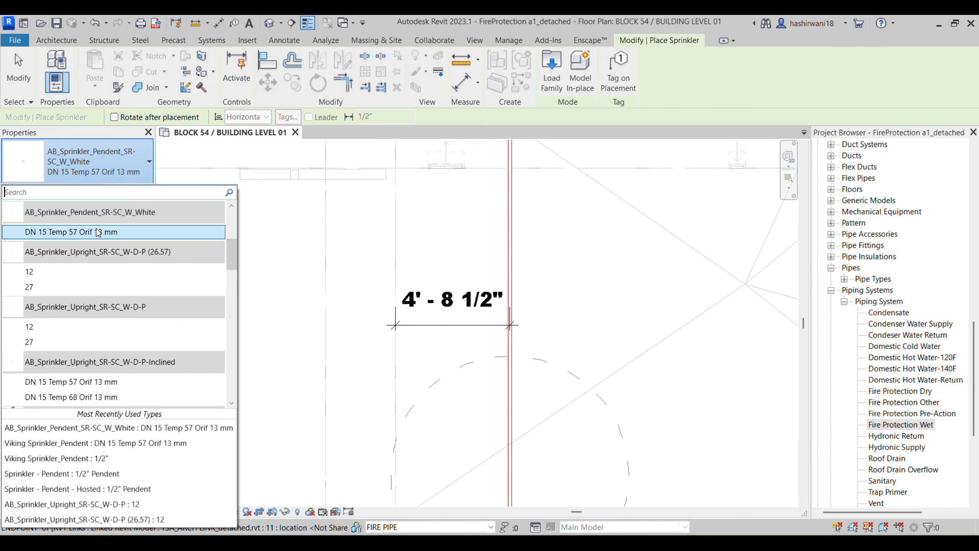
pyautogui.scroll(2, 97, 247)
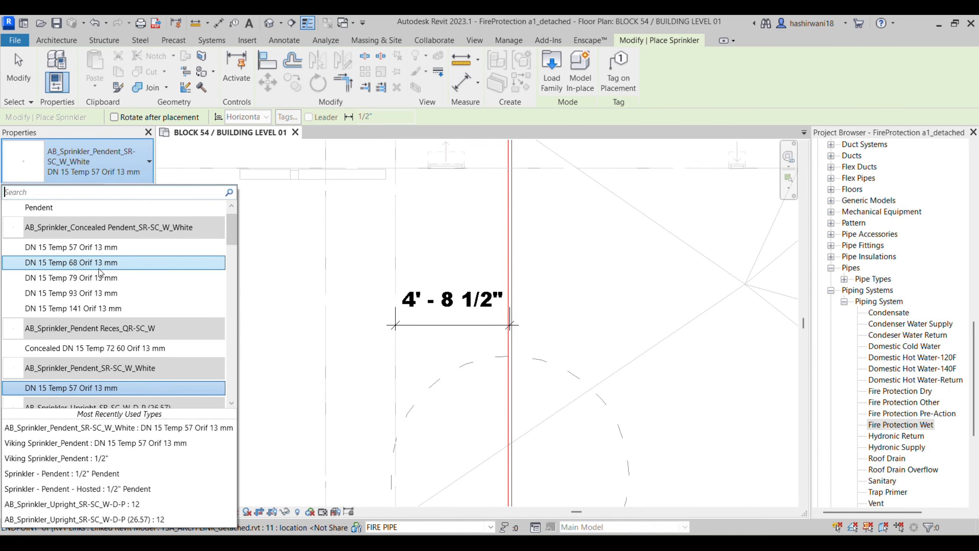
pyautogui.click(116, 249)
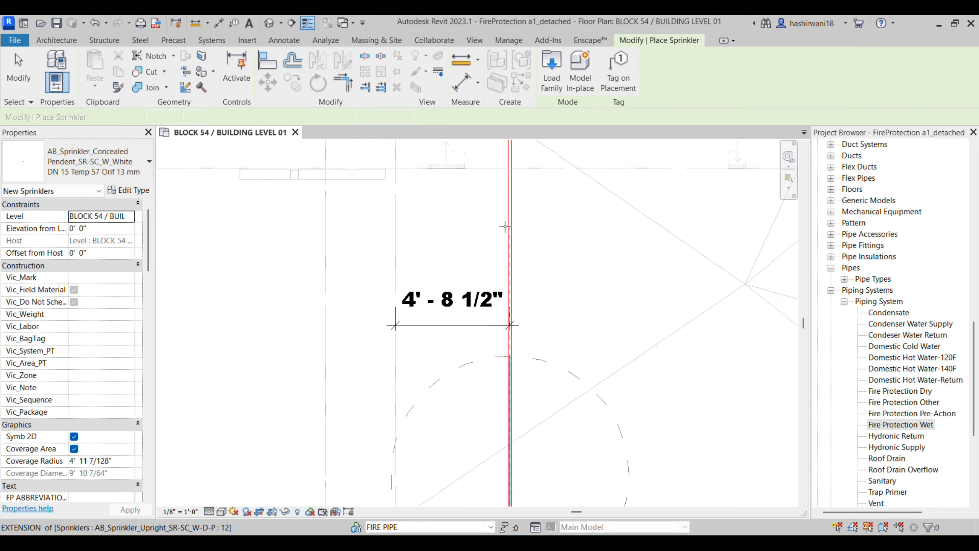
pyautogui.scroll(-1, 458, 245)
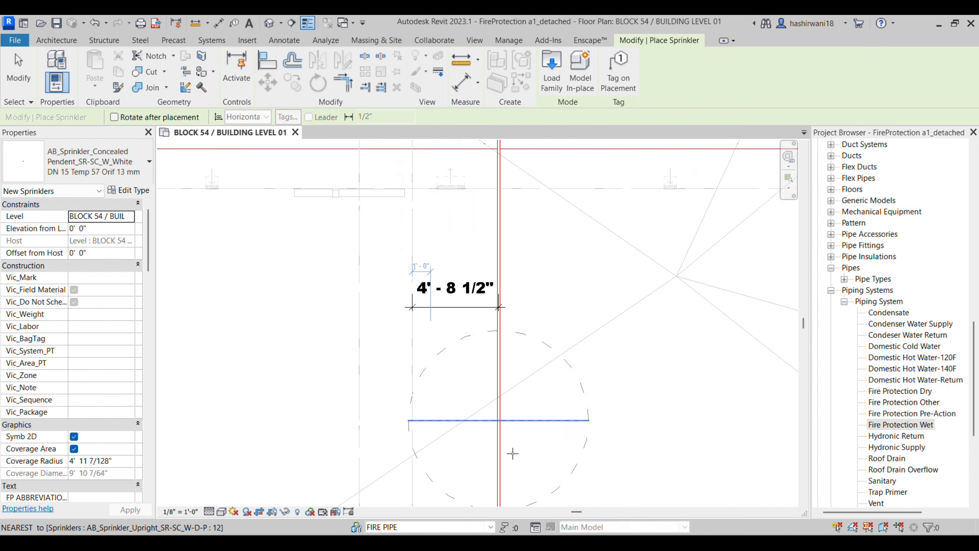
pyautogui.click(92, 162)
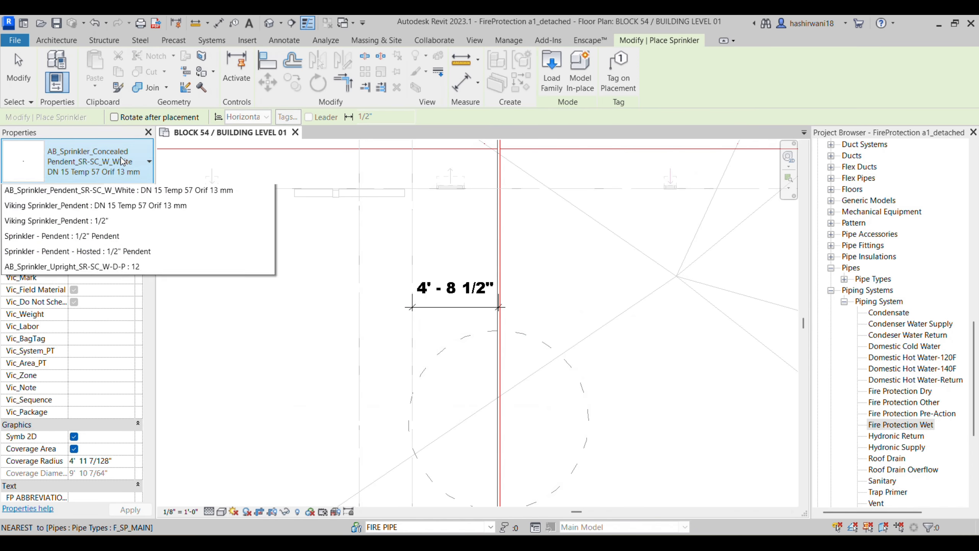
pyautogui.click(73, 232)
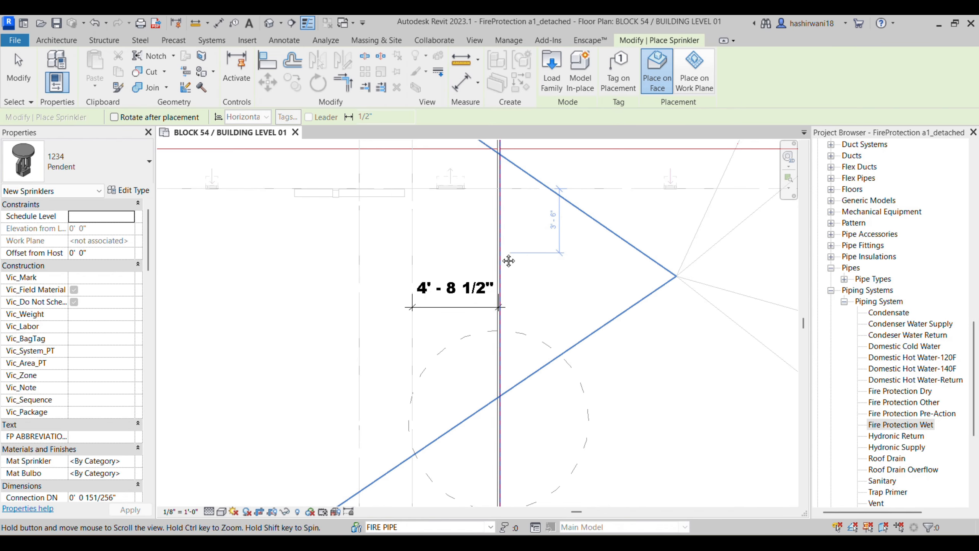
pyautogui.moveTo(505, 254); pyautogui.dragTo(467, 269, button='middle')
pyautogui.scroll(2, 417, 258)
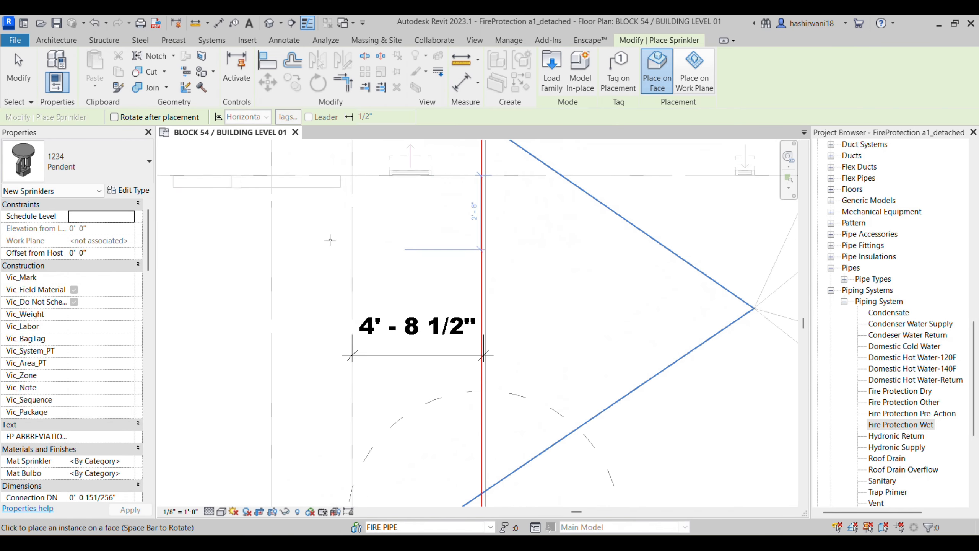
# Step: Search 'PEN', choose Concealed DN 15 Temp 72 60 Orif 13 mm, and place it on the pipe
pyautogui.click(85, 162)
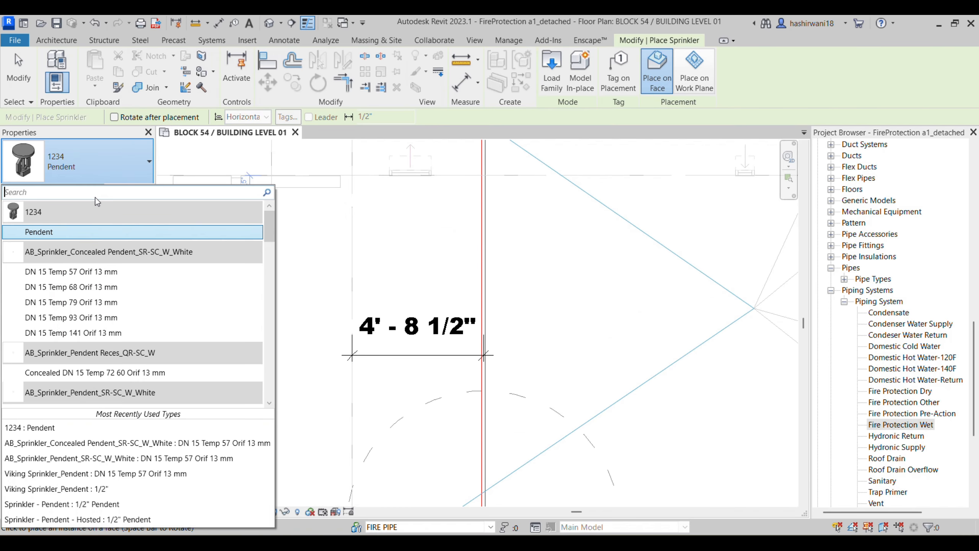
pyautogui.write('PEN')
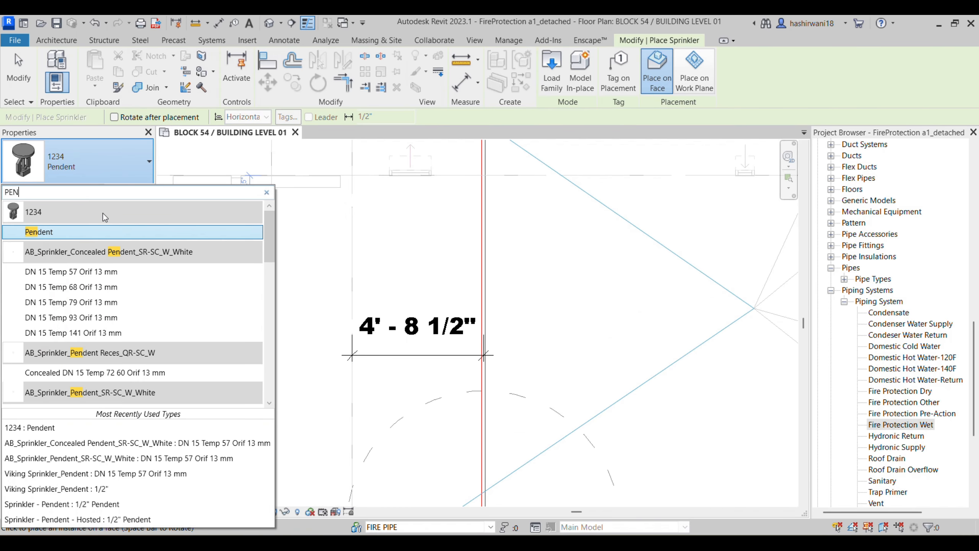
pyautogui.scroll(-3, 144, 386)
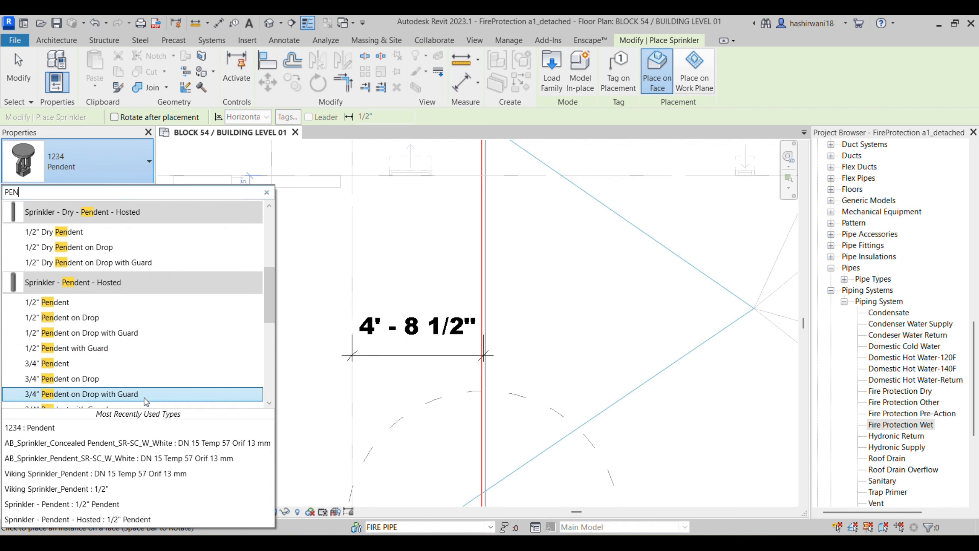
pyautogui.scroll(2, 145, 347)
pyautogui.click(119, 262)
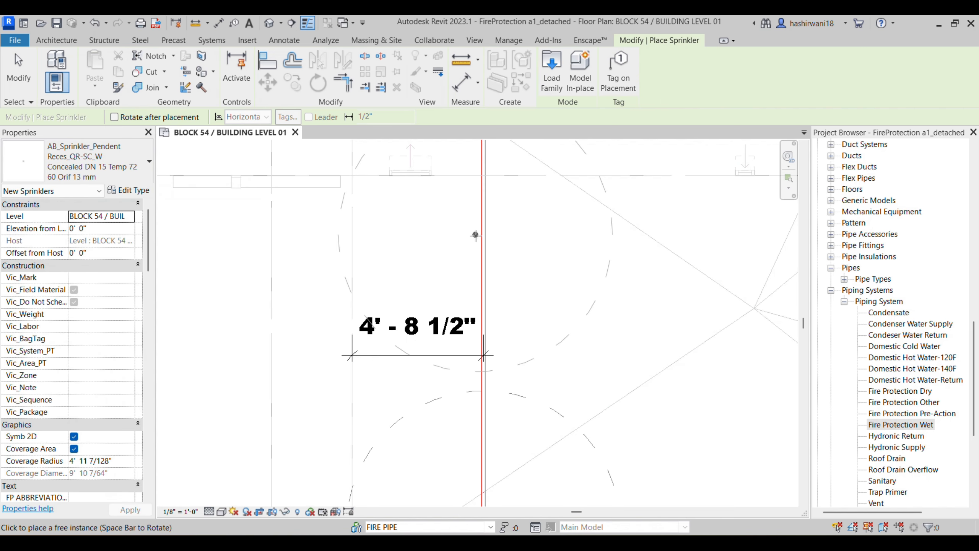
pyautogui.scroll(-1, 459, 244)
pyautogui.scroll(-1, 459, 245)
pyautogui.click(456, 238)
pyautogui.scroll(-1, 489, 266)
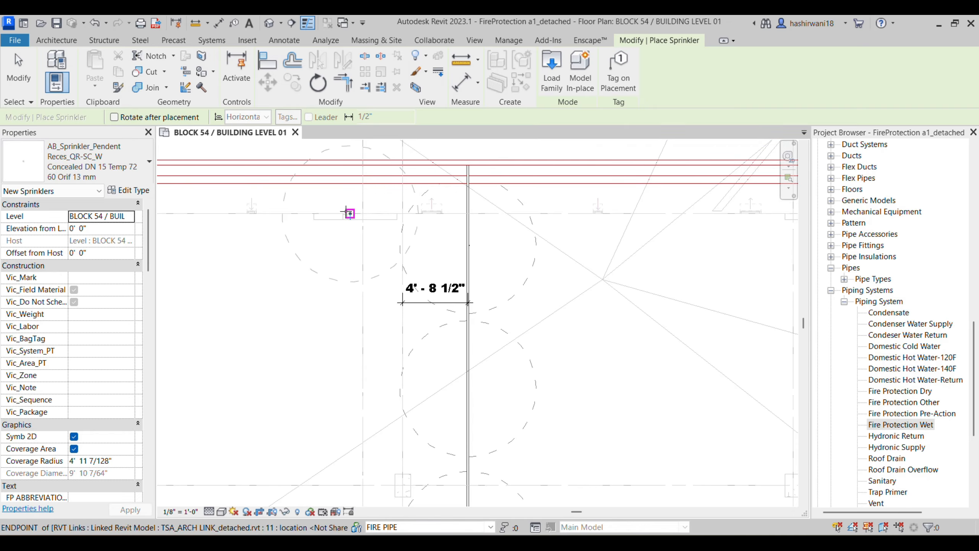
pyautogui.press('Escape')
# Step: Draw a section across the sprinklers and open the resulting Section 3 view
pyautogui.click(291, 24)
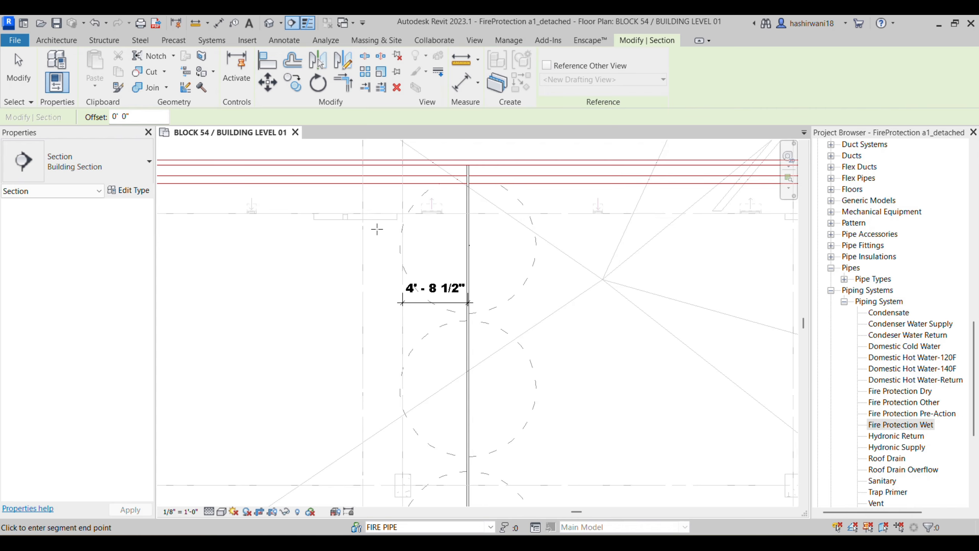
pyautogui.click(376, 231)
pyautogui.moveTo(389, 315); pyautogui.dragTo(389, 309, button='middle')
pyautogui.scroll(-2, 389, 309)
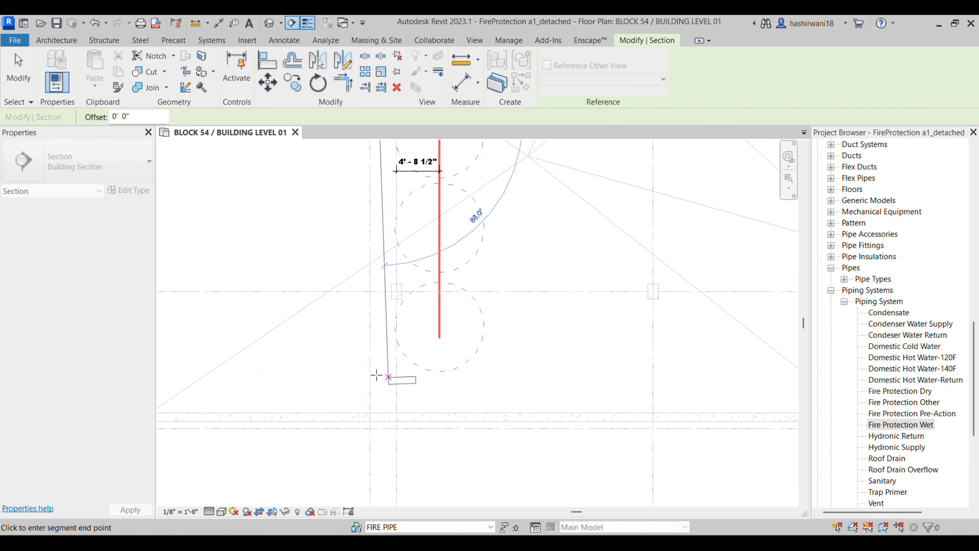
pyautogui.click(388, 377)
pyautogui.hotkey('ctrl', 'z')
pyautogui.scroll(-3, 382, 228)
pyautogui.moveTo(375, 185); pyautogui.dragTo(361, 224, button='middle')
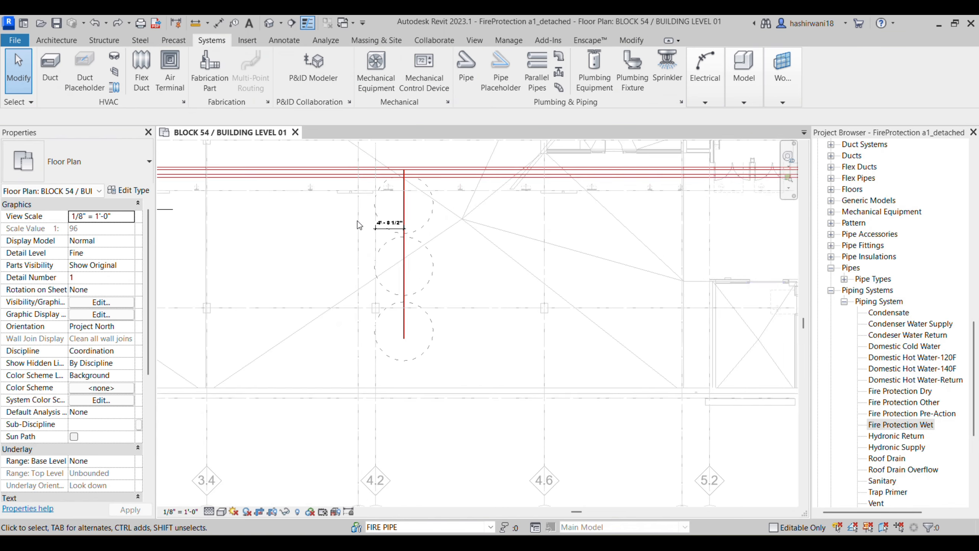
pyautogui.scroll(-1, 361, 225)
pyautogui.click(293, 23)
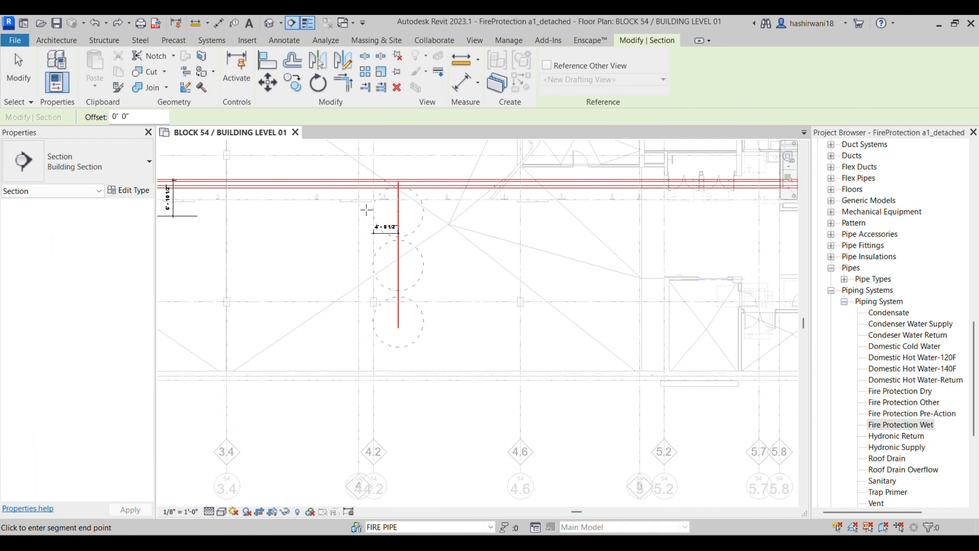
pyautogui.click(369, 210)
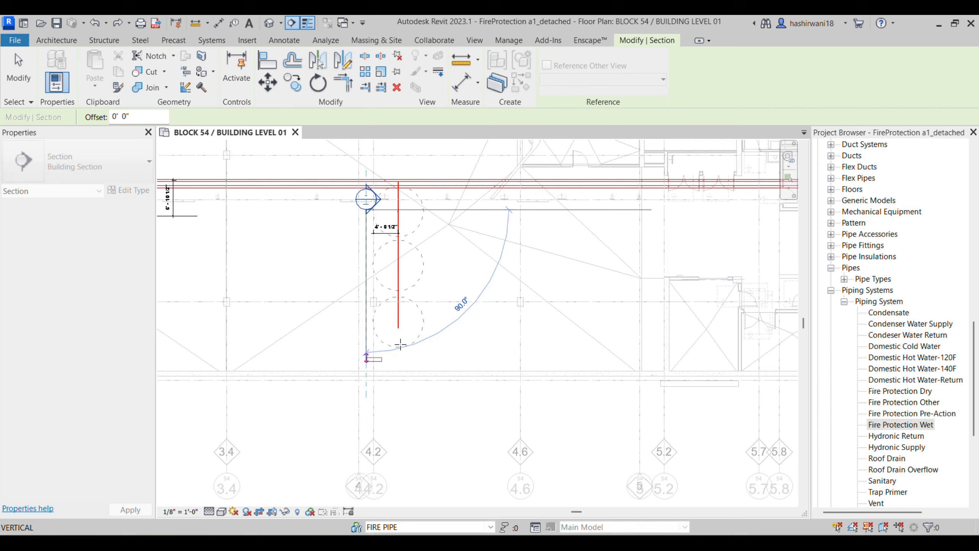
pyautogui.click(399, 345)
pyautogui.rightClick(366, 191)
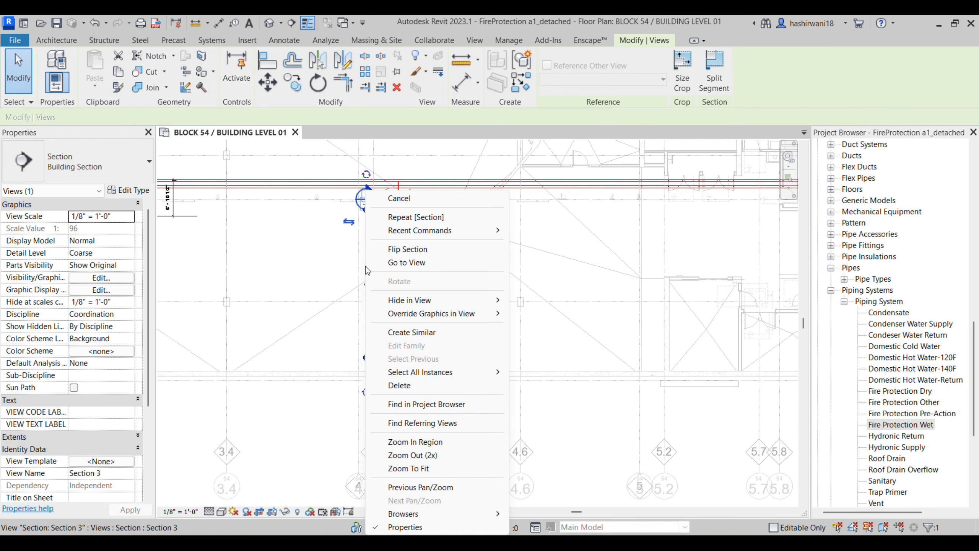
pyautogui.click(401, 263)
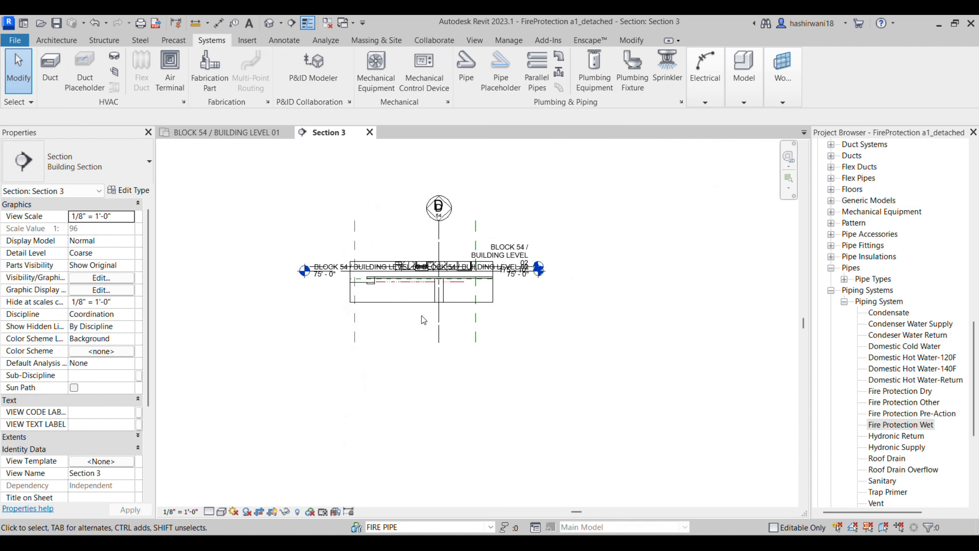
# Step: Extend the section crop down to the lower level and hide Levels via VV
pyautogui.click(422, 302)
pyautogui.moveTo(422, 304); pyautogui.dragTo(421, 431)
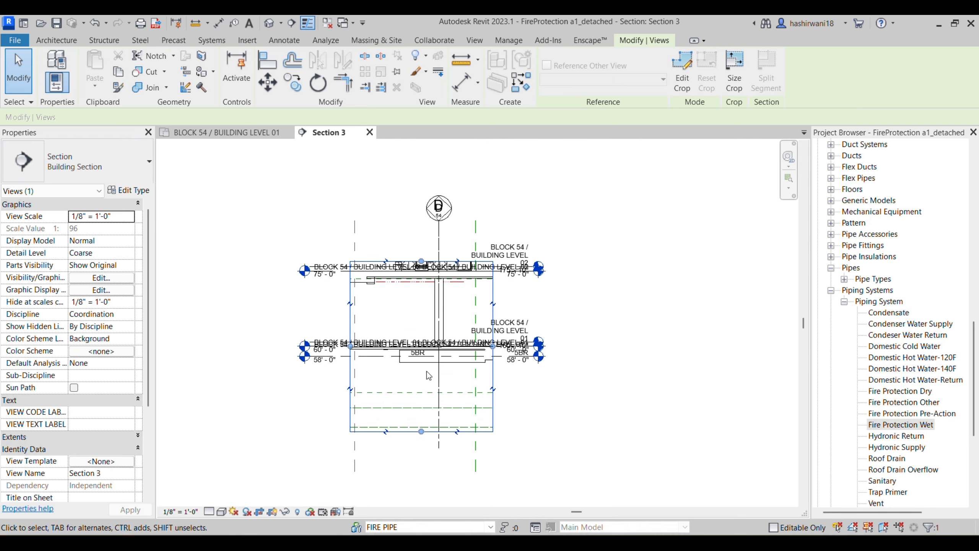
pyautogui.scroll(2, 428, 375)
pyautogui.press('v')
pyautogui.press('g')
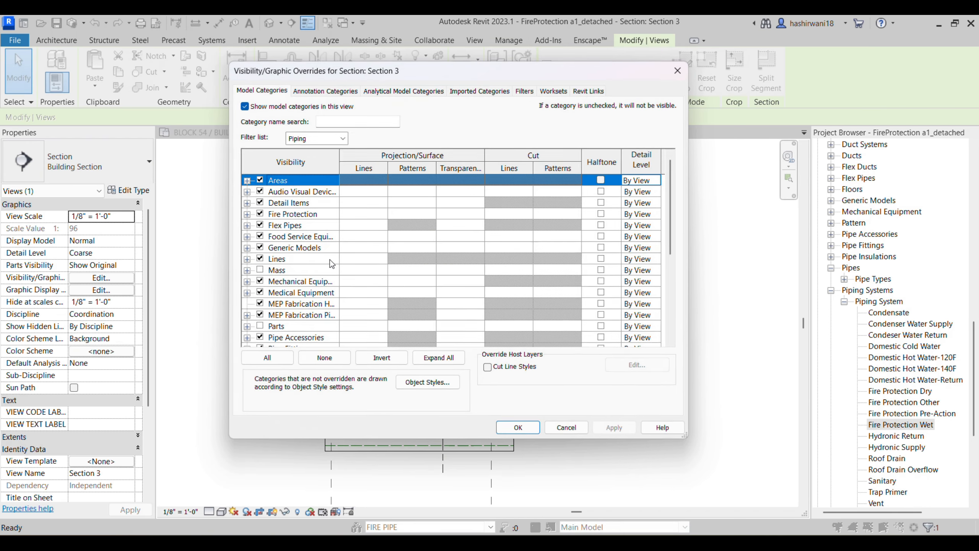
pyautogui.click(323, 91)
pyautogui.click(263, 327)
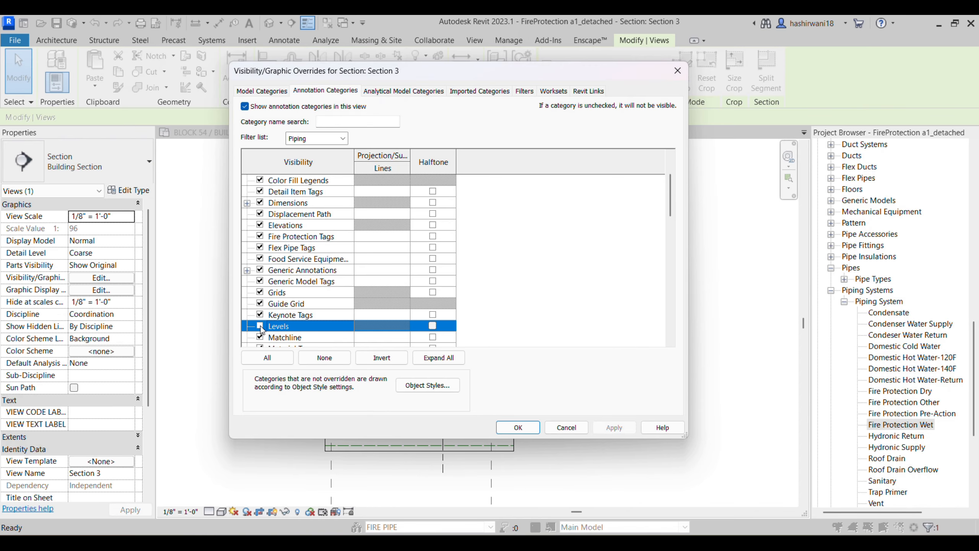
pyautogui.click(512, 428)
pyautogui.click(435, 393)
# Step: Set the section view's detail level to Fine
pyautogui.scroll(5, 399, 327)
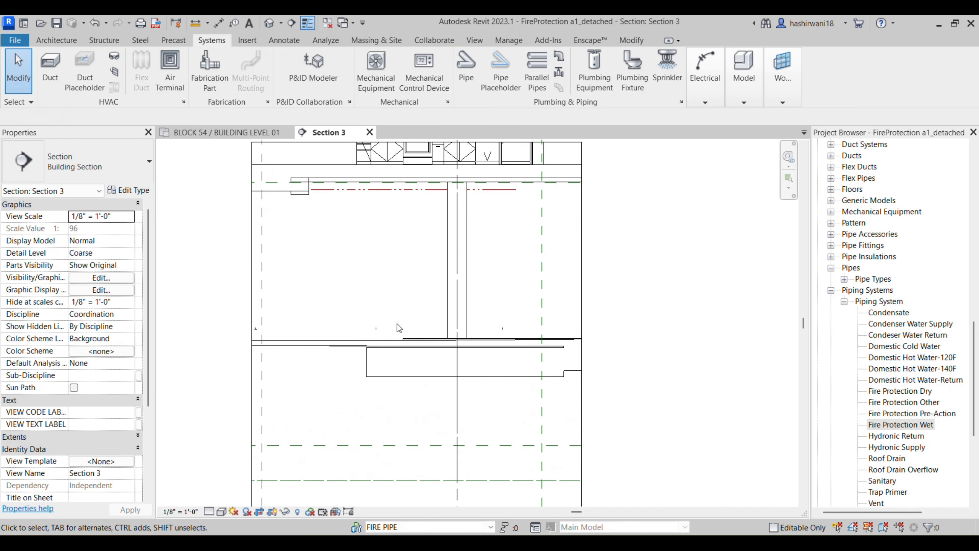
pyautogui.scroll(3, 354, 324)
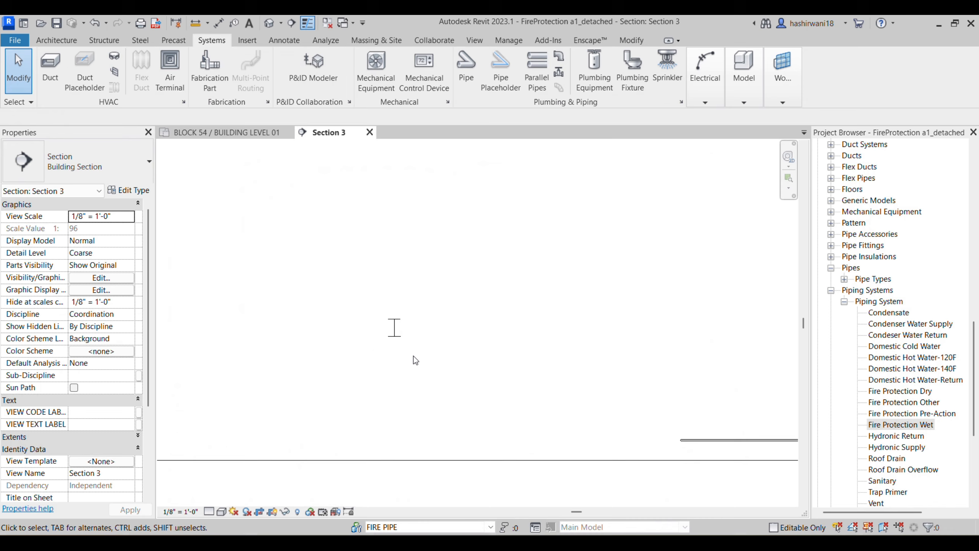
pyautogui.click(209, 511)
pyautogui.click(226, 498)
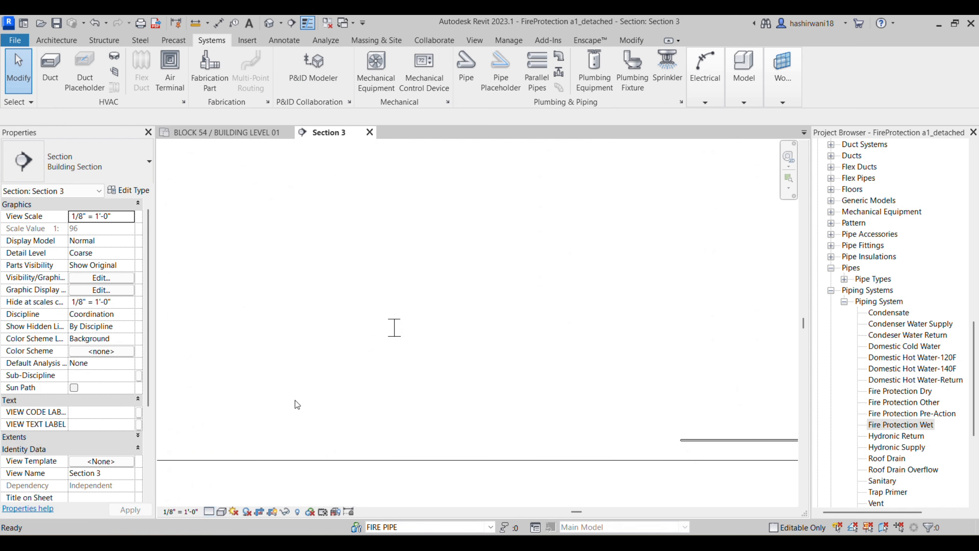
pyautogui.scroll(-5, 331, 386)
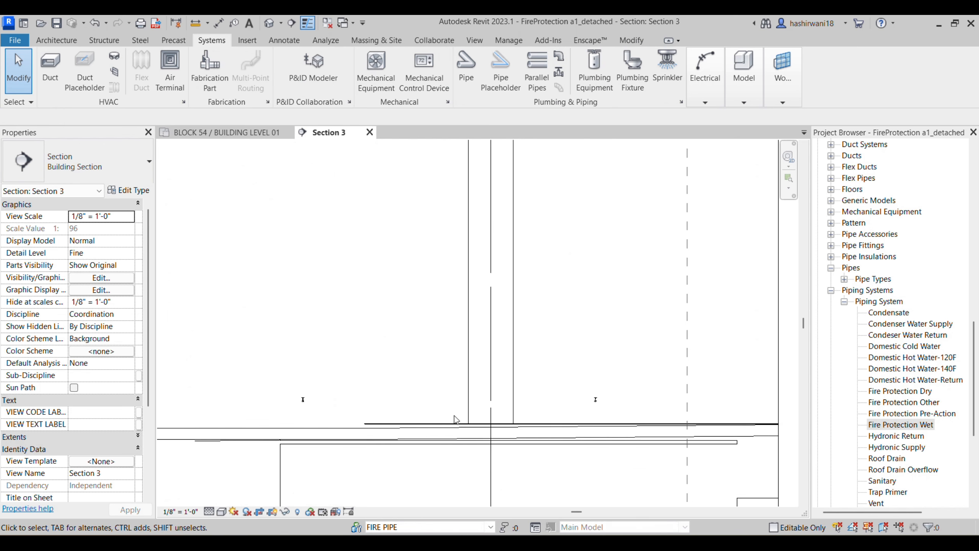
pyautogui.scroll(6, 602, 401)
pyautogui.scroll(-3, 597, 401)
pyautogui.scroll(-2, 295, 395)
pyautogui.scroll(5, 308, 407)
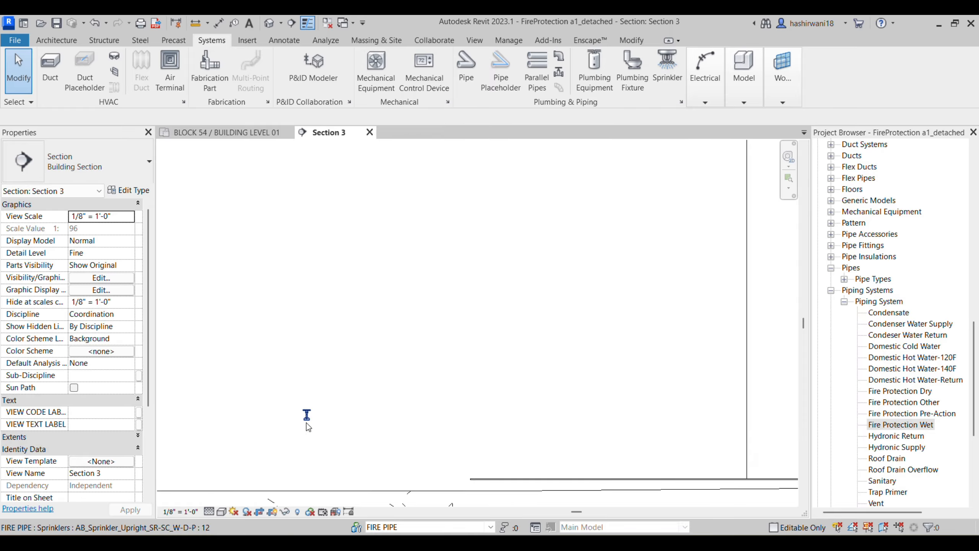
# Step: Check a sprinkler's elevation and inspect the walls, slabs and pipes in the section
pyautogui.click(307, 415)
pyautogui.scroll(-1, 349, 397)
pyautogui.moveTo(372, 387); pyautogui.dragTo(380, 369, button='middle')
pyautogui.scroll(-2, 358, 372)
pyautogui.scroll(-3, 380, 369)
pyautogui.scroll(7, 244, 374)
pyautogui.scroll(-2, 251, 387)
pyautogui.moveTo(335, 395); pyautogui.dragTo(343, 426, button='middle')
pyautogui.scroll(-3, 342, 422)
pyautogui.scroll(-1, 335, 389)
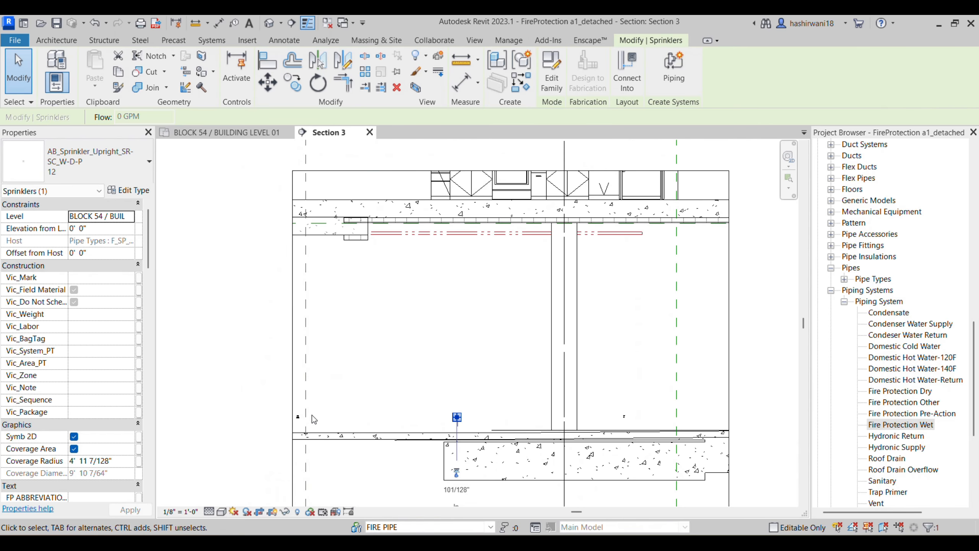
pyautogui.moveTo(365, 394); pyautogui.dragTo(261, 386, button='middle')
pyautogui.scroll(-3, 266, 385)
pyautogui.moveTo(399, 373); pyautogui.dragTo(396, 373, button='middle')
pyautogui.scroll(2, 438, 376)
pyautogui.scroll(4, 435, 370)
pyautogui.moveTo(414, 398); pyautogui.dragTo(414, 432, button='middle')
pyautogui.scroll(-2, 413, 432)
pyautogui.scroll(-3, 425, 354)
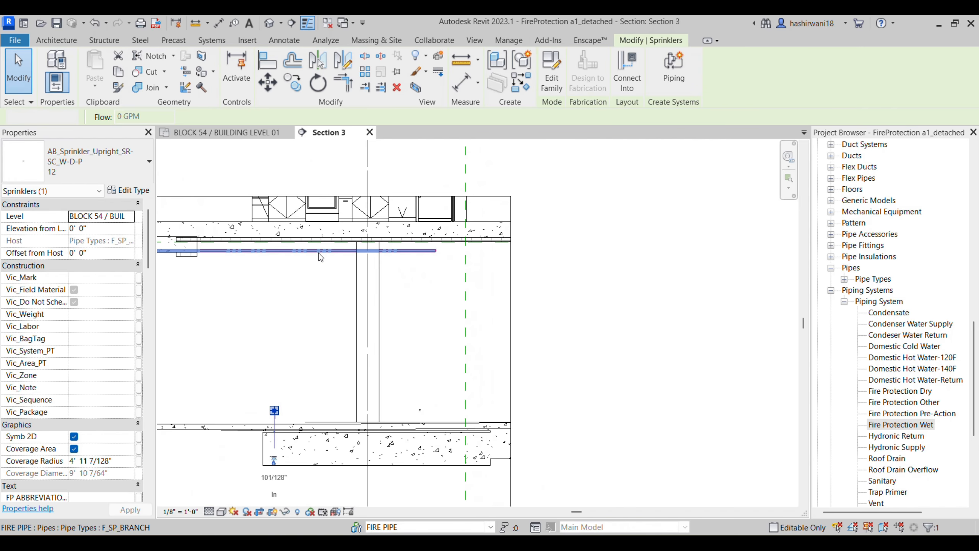
# Step: Set the branch pipe's Middle Elevation to 10' 6", then switch to the reference PDF
pyautogui.click(286, 251)
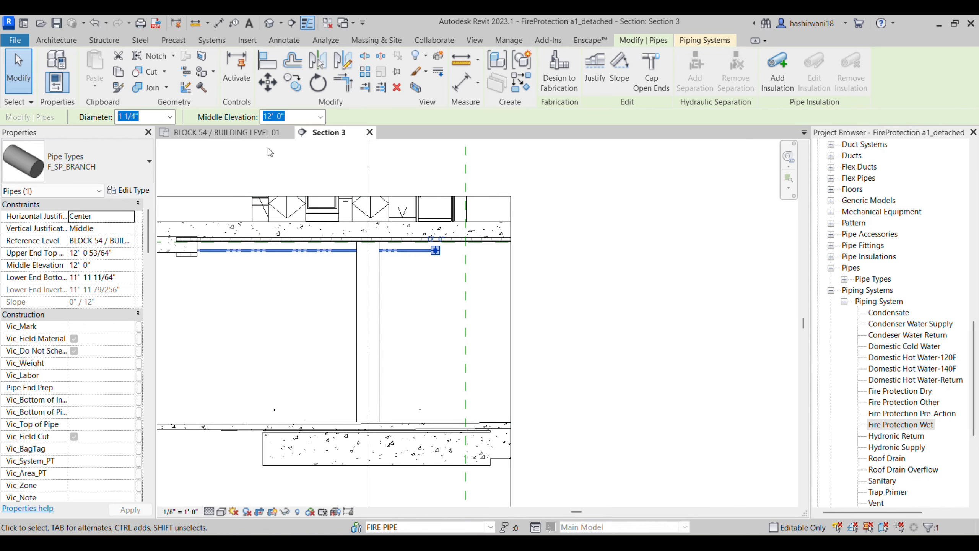
pyautogui.click(320, 117)
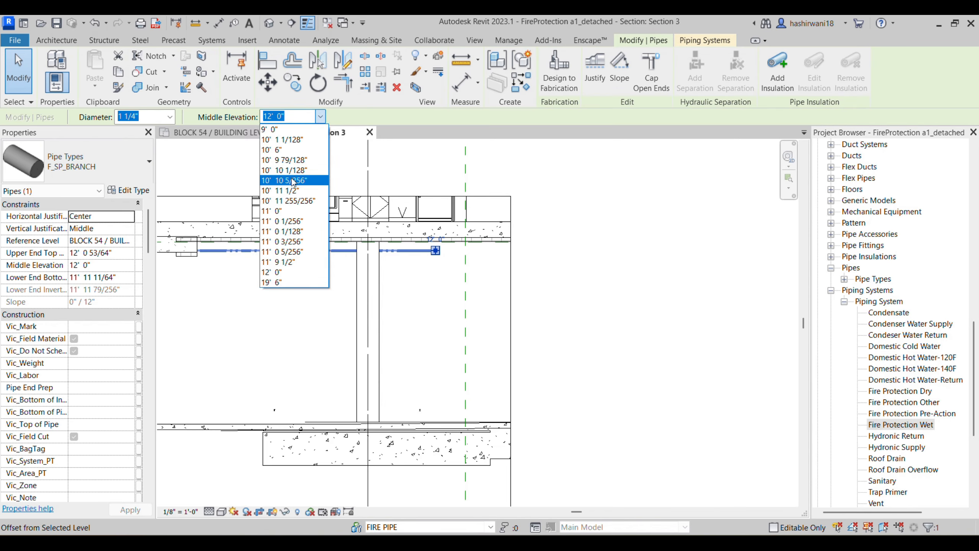
pyautogui.click(296, 152)
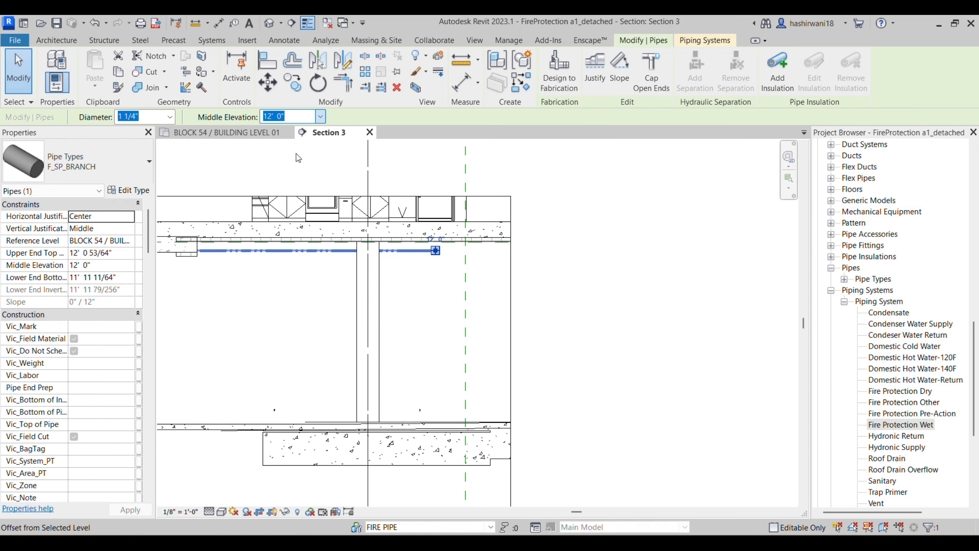
pyautogui.click(297, 335)
pyautogui.scroll(-2, 297, 335)
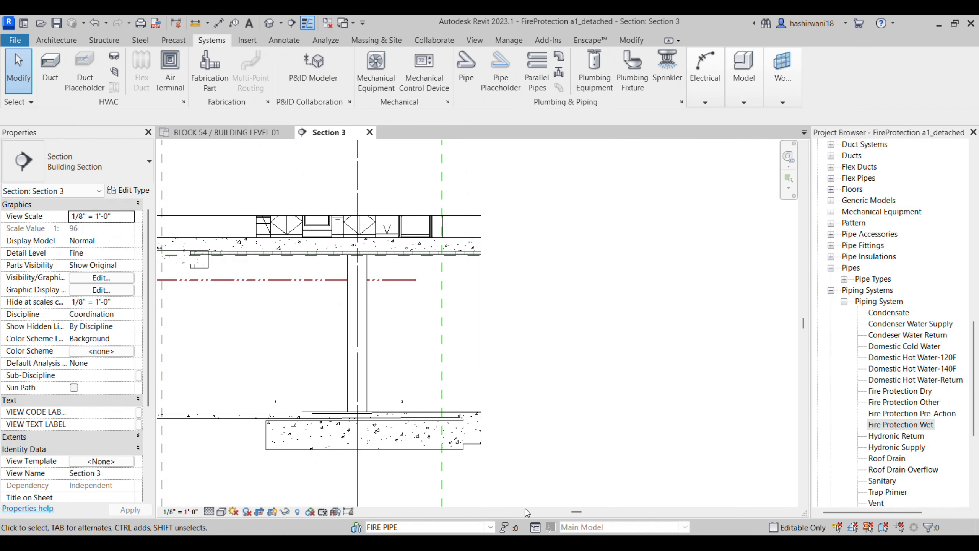
pyautogui.click(529, 543)
pyautogui.scroll(-6, 555, 421)
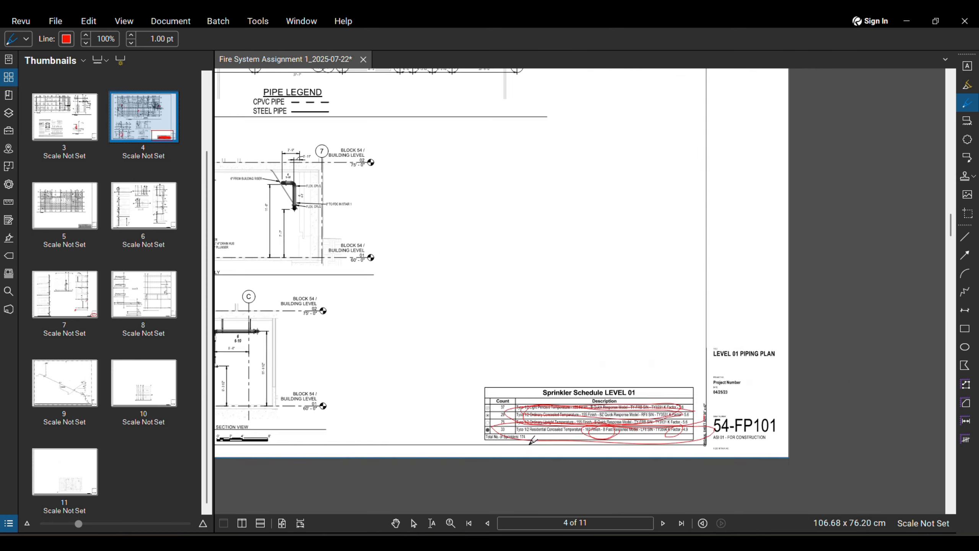
pyautogui.scroll(5, 577, 268)
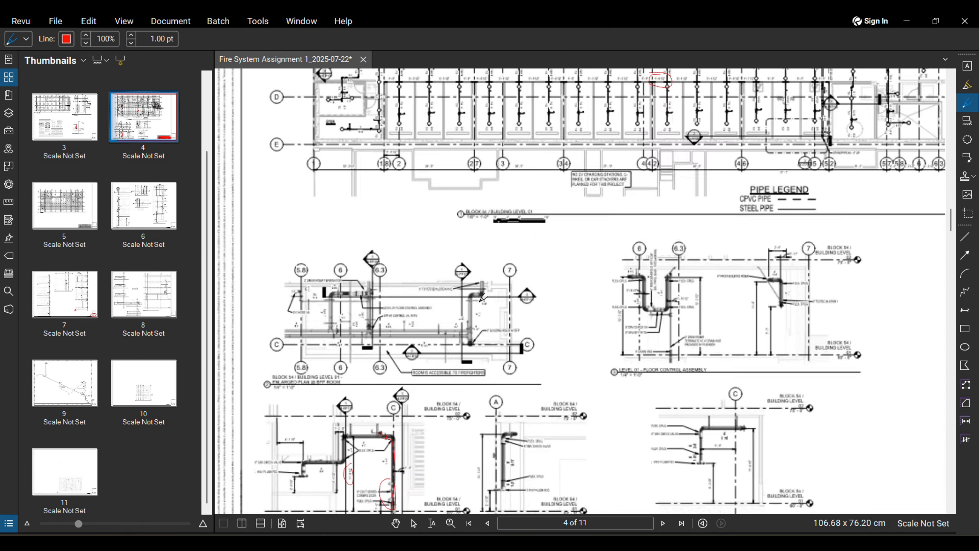
pyautogui.scroll(7, 473, 341)
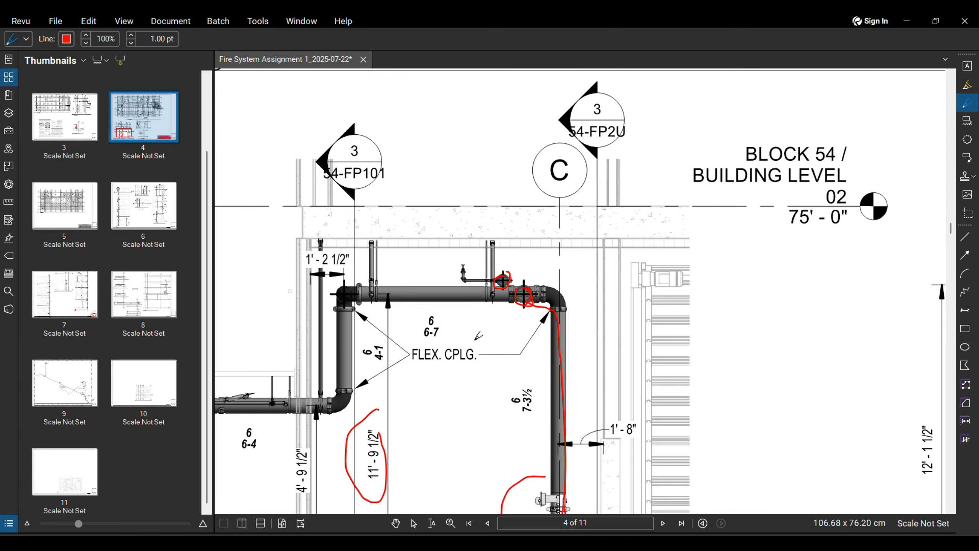
pyautogui.scroll(-1, 473, 341)
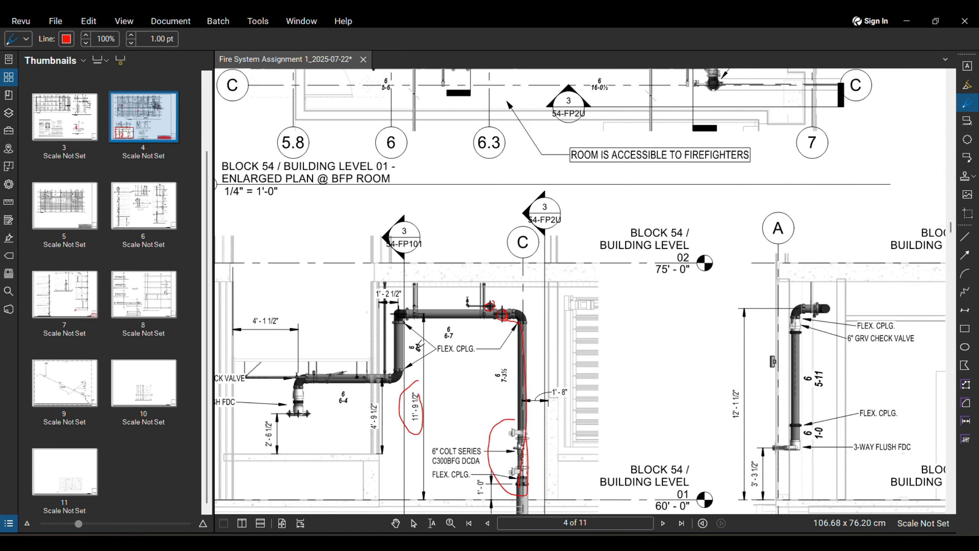
pyautogui.scroll(-1, 433, 401)
pyautogui.scroll(5, 428, 367)
pyautogui.moveTo(422, 343); pyautogui.dragTo(285, 317, button='middle')
pyautogui.scroll(-2, 284, 317)
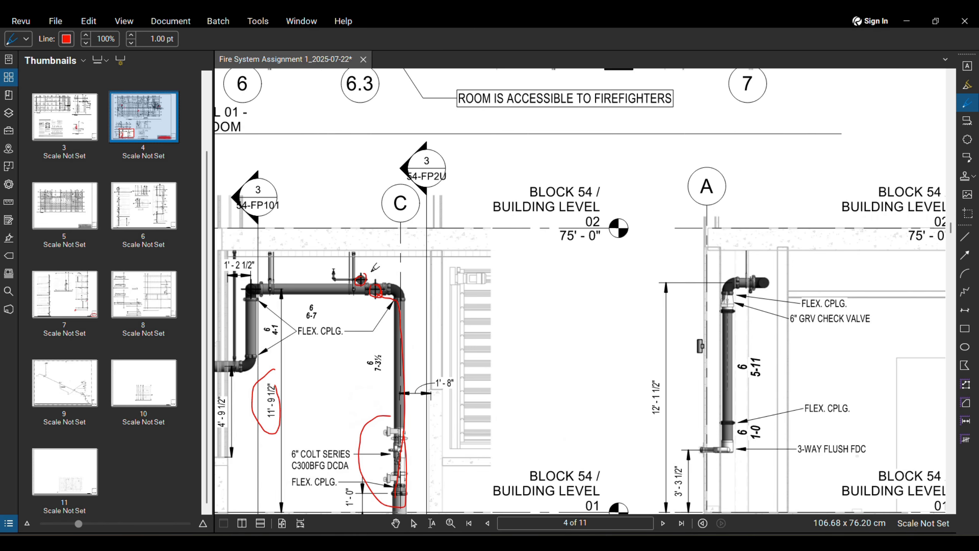
pyautogui.scroll(3, 371, 283)
pyautogui.scroll(-3, 358, 292)
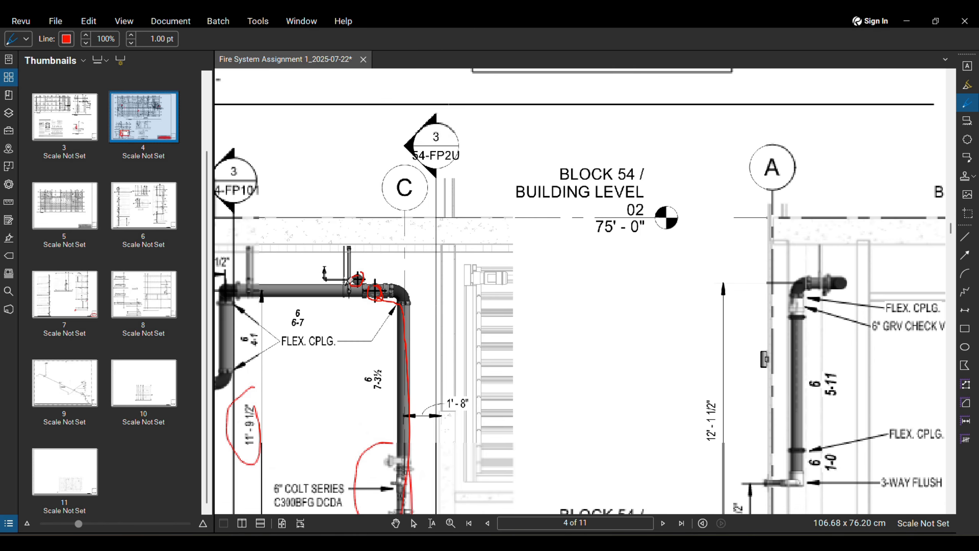
pyautogui.moveTo(349, 301); pyautogui.dragTo(349, 303, button='middle')
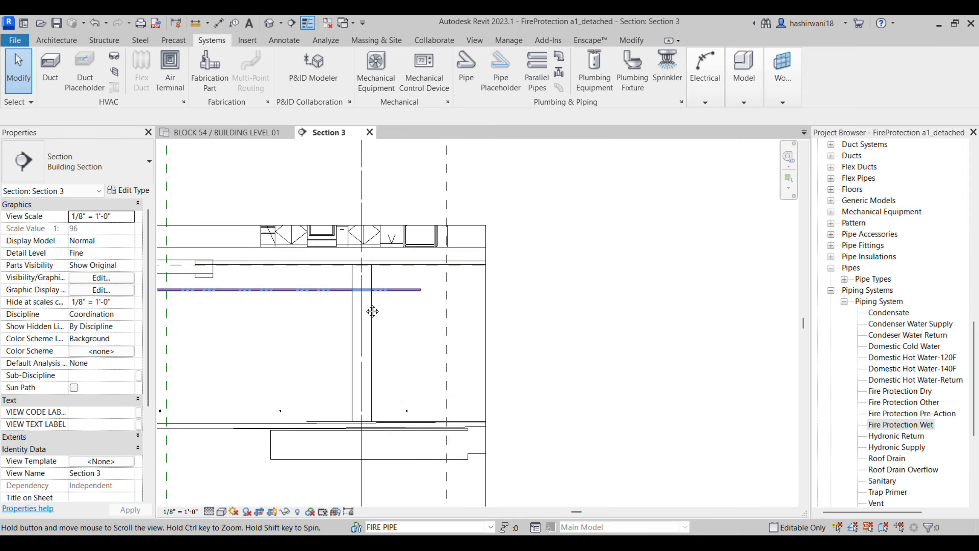
pyautogui.moveTo(372, 312); pyautogui.dragTo(446, 332, button='middle')
# Step: Check the branch pipe elevation, then select the left and right floor-level sprinklers
pyautogui.scroll(1, 505, 310)
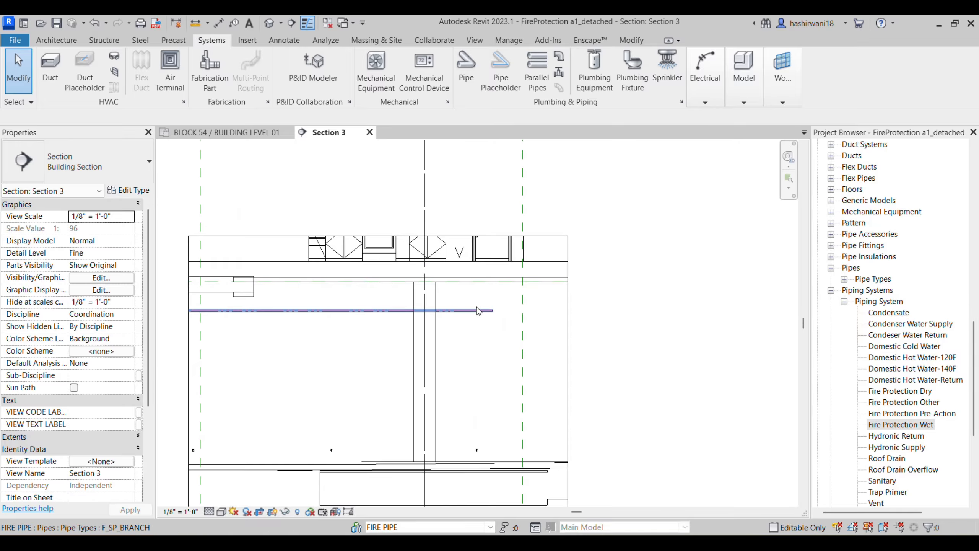
pyautogui.click(463, 310)
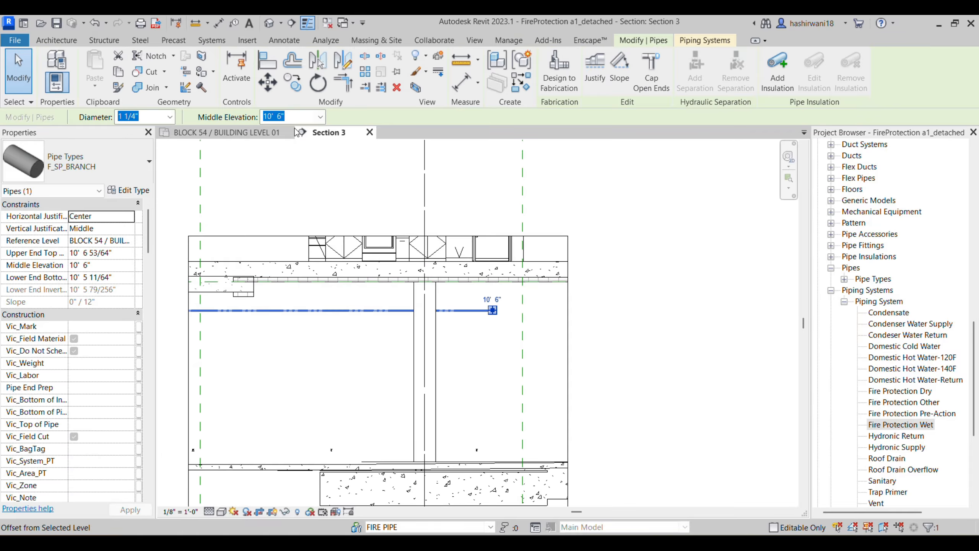
pyautogui.click(377, 332)
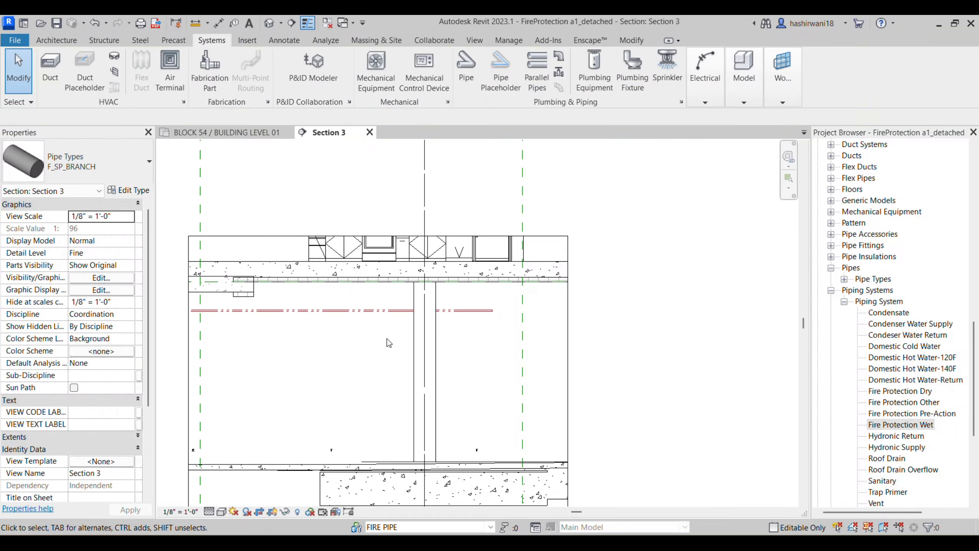
pyautogui.click(480, 452)
pyautogui.scroll(4, 491, 451)
pyautogui.scroll(-1, 387, 443)
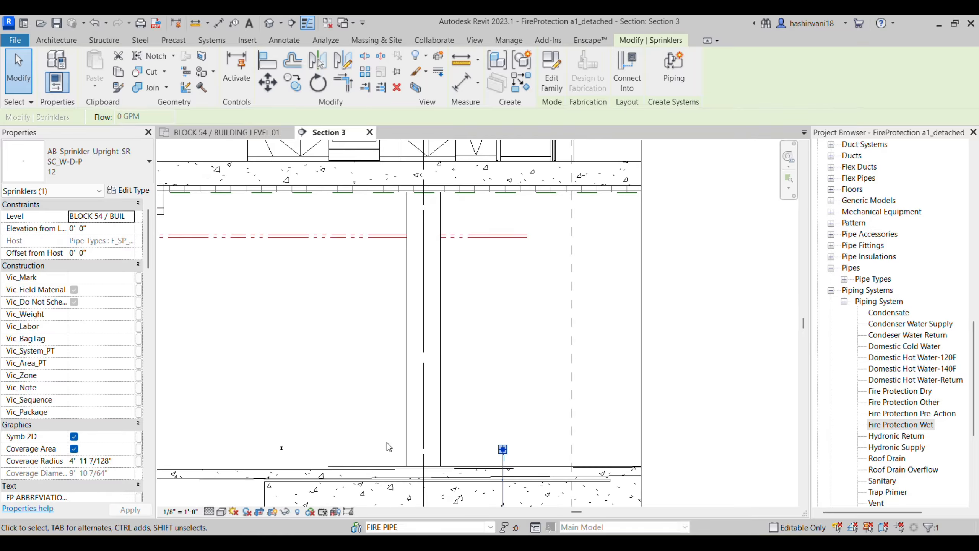
pyautogui.click(280, 448)
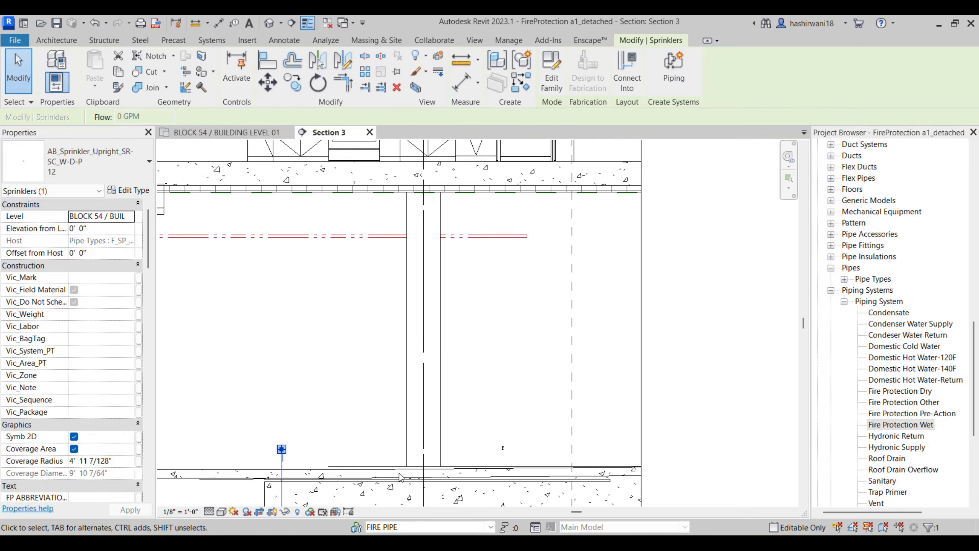
pyautogui.keyDown('ctrl'); pyautogui.click(501, 453); pyautogui.keyUp('ctrl')
# Step: Move the two sprinklers up toward the branch pipe, then undo the move
pyautogui.click(267, 83)
pyautogui.click(394, 442)
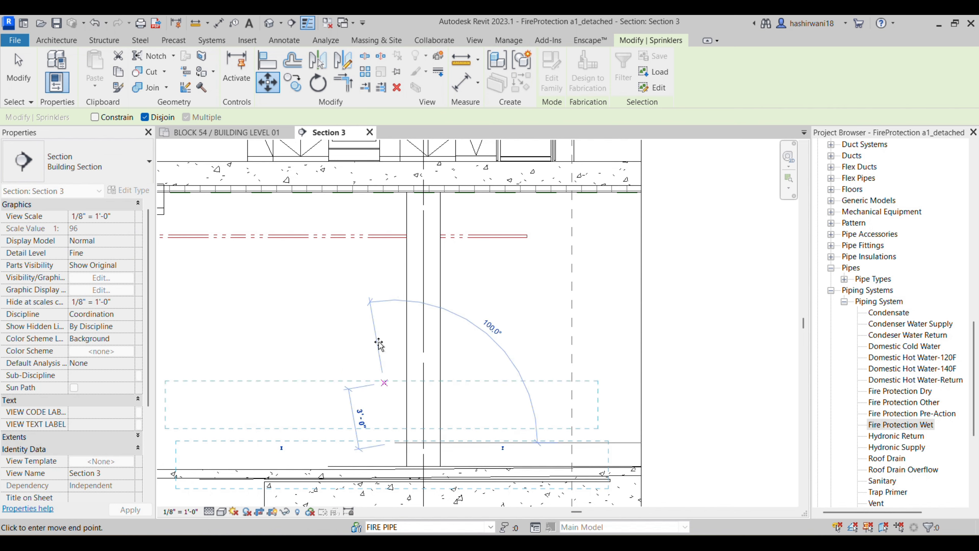
pyautogui.click(394, 211)
pyautogui.scroll(-2, 399, 284)
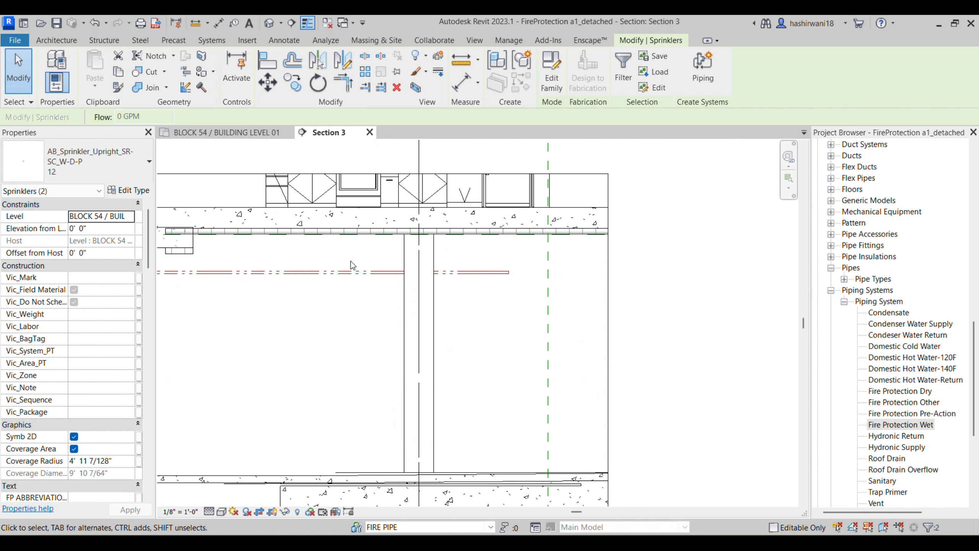
pyautogui.scroll(5, 350, 250)
pyautogui.scroll(2, 474, 264)
pyautogui.hotkey('ctrl', 'z')
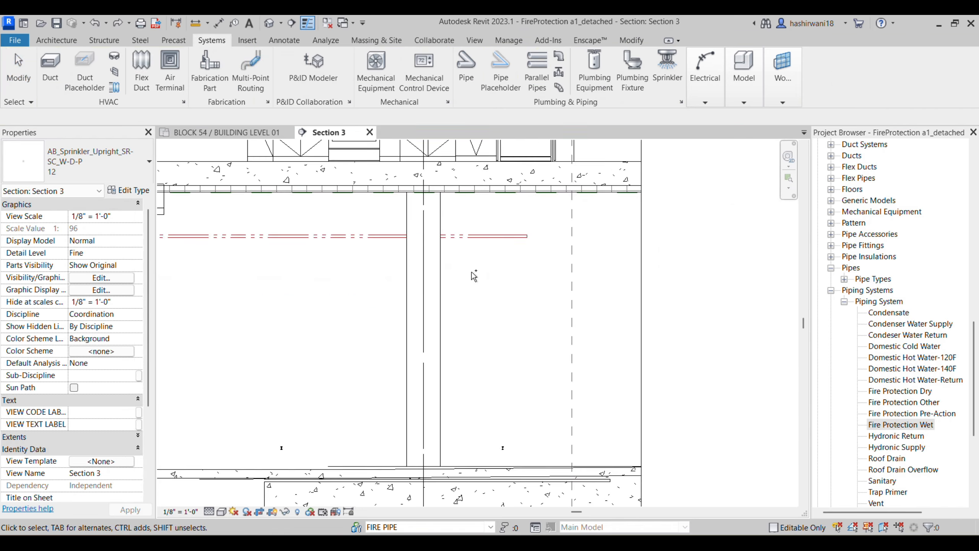
pyautogui.scroll(-2, 454, 328)
# Step: Move both sprinklers 11'-0" up to the branch line and clear the selection
pyautogui.click(490, 420)
pyautogui.keyDown('ctrl'); pyautogui.click(325, 420); pyautogui.keyUp('ctrl')
pyautogui.click(267, 82)
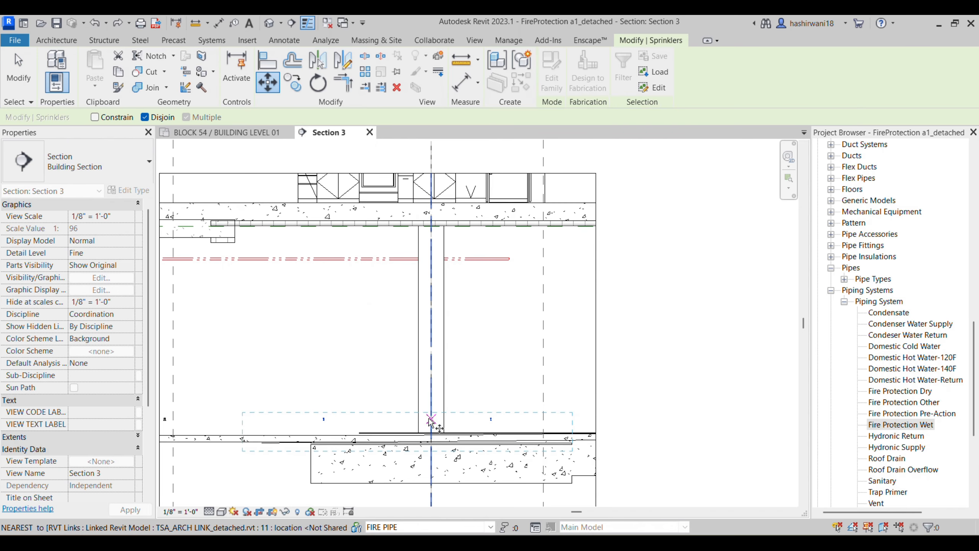
pyautogui.click(491, 420)
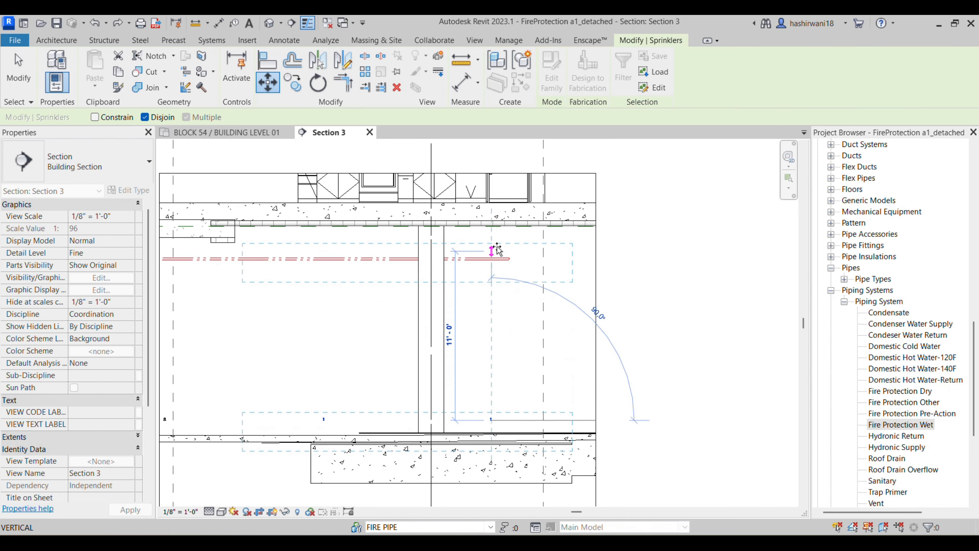
pyautogui.click(495, 244)
pyautogui.scroll(5, 509, 255)
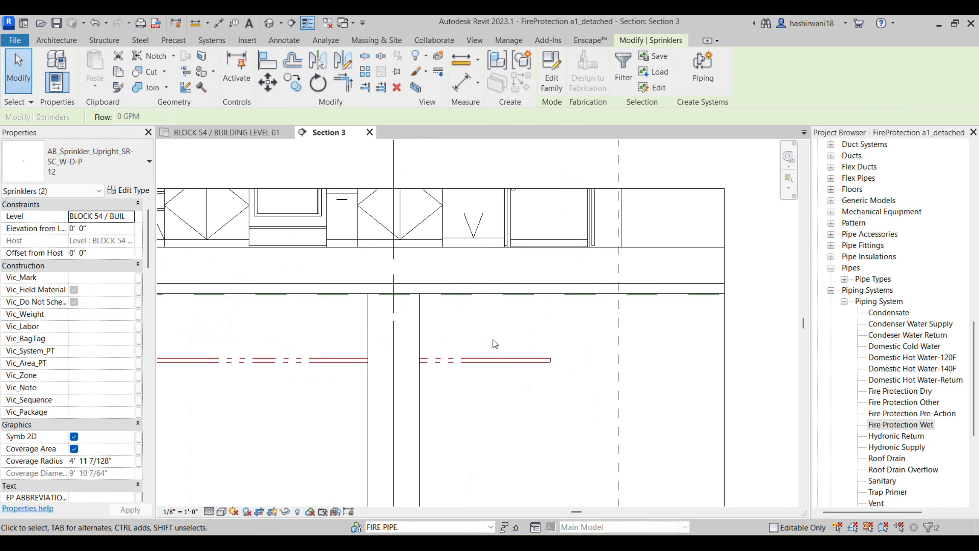
pyautogui.scroll(-5, 501, 332)
pyautogui.press('Escape')
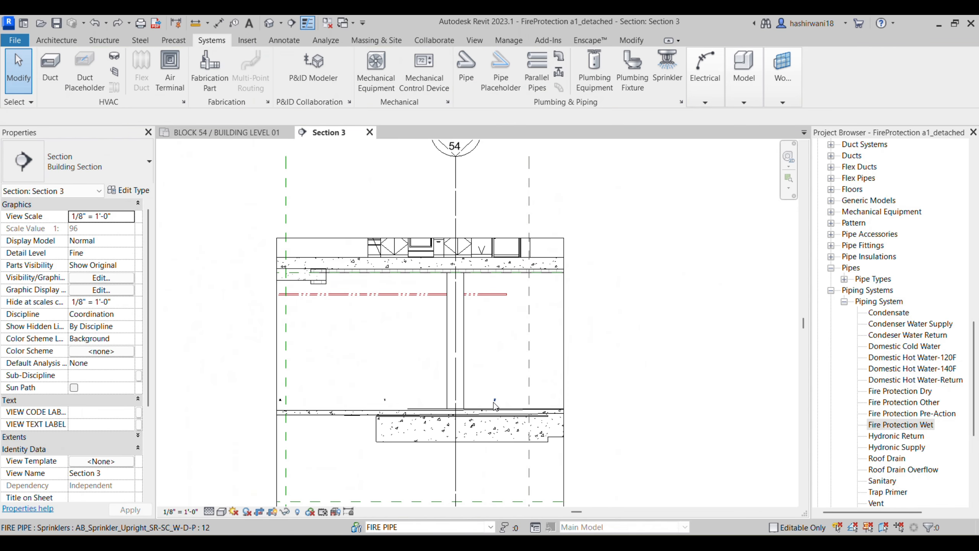
# Step: Drag one sprinkler up above the red pipe and delete the small floor sprinkler
pyautogui.click(494, 401)
pyautogui.moveTo(495, 401); pyautogui.dragTo(495, 284)
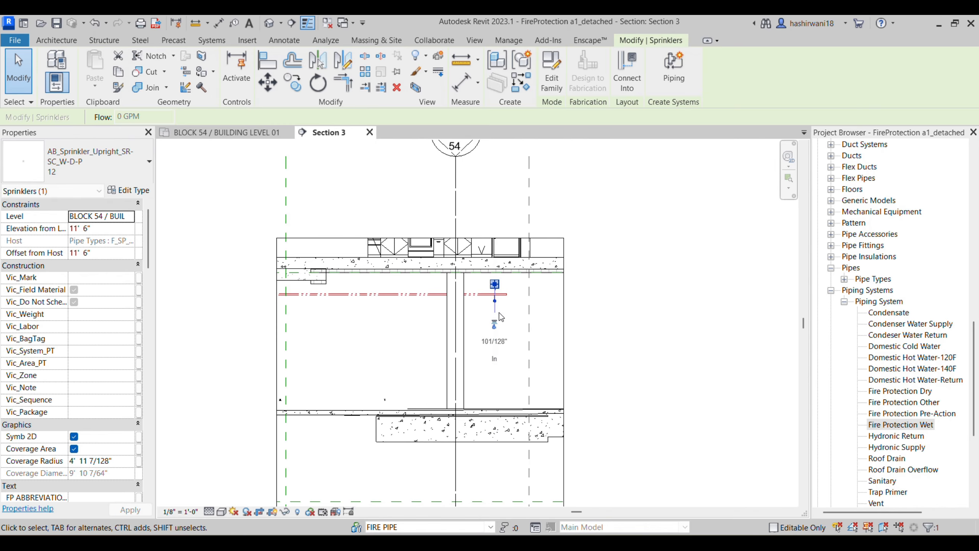
pyautogui.click(467, 326)
pyautogui.click(384, 401)
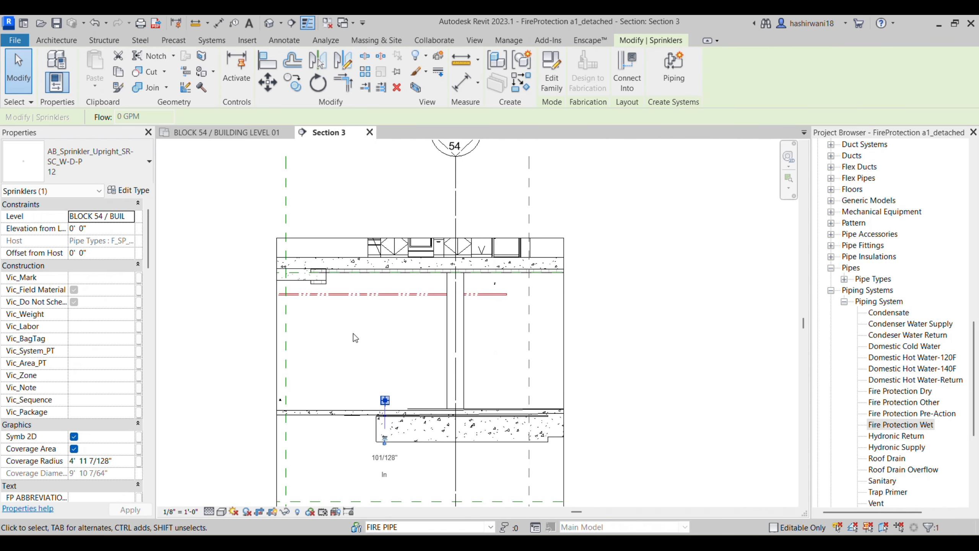
pyautogui.press('Delete')
# Step: Raise the left floor-level sprinkler to the red pipe and pan the section right
pyautogui.click(394, 307)
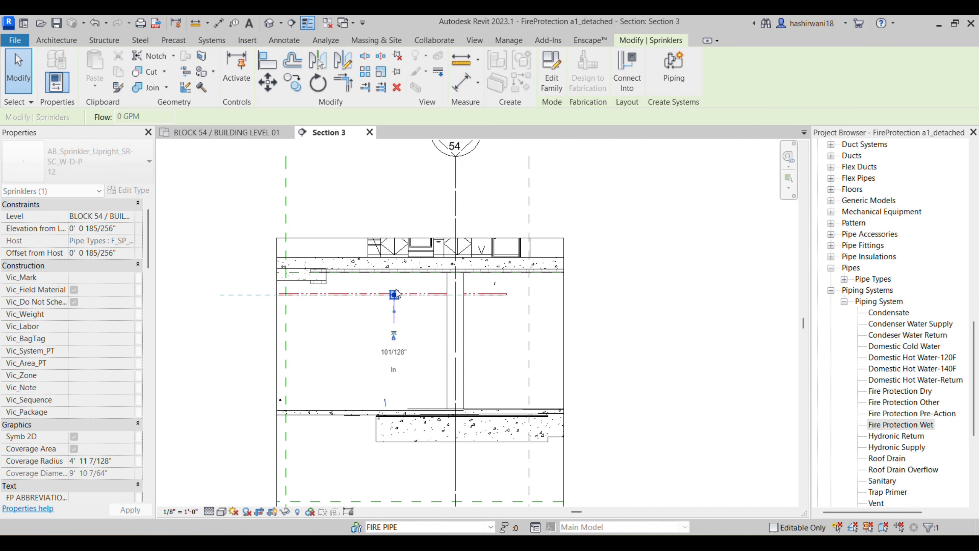
pyautogui.moveTo(389, 283); pyautogui.dragTo(389, 282)
pyautogui.click(426, 348)
pyautogui.scroll(-1, 397, 332)
pyautogui.scroll(3, 325, 371)
pyautogui.moveTo(351, 373)
pyautogui.mouseDown(button='middle')
pyautogui.moveTo(430, 381)
pyautogui.moveTo(469, 365)
pyautogui.mouseUp(button='middle')
pyautogui.scroll(1, 431, 364)
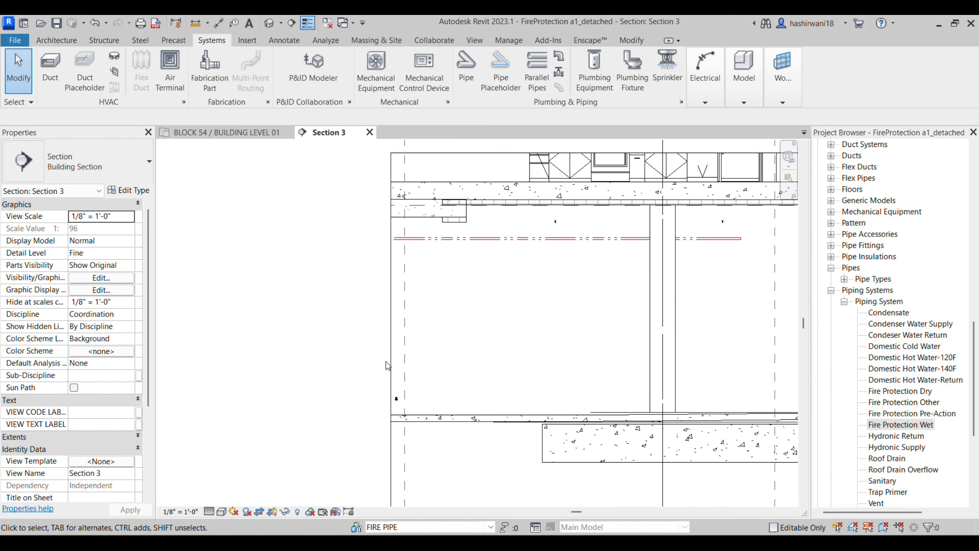
# Step: Extend the Section 3 crop region left to show grid B.8
pyautogui.click(396, 398)
pyautogui.moveTo(396, 399); pyautogui.dragTo(226, 324)
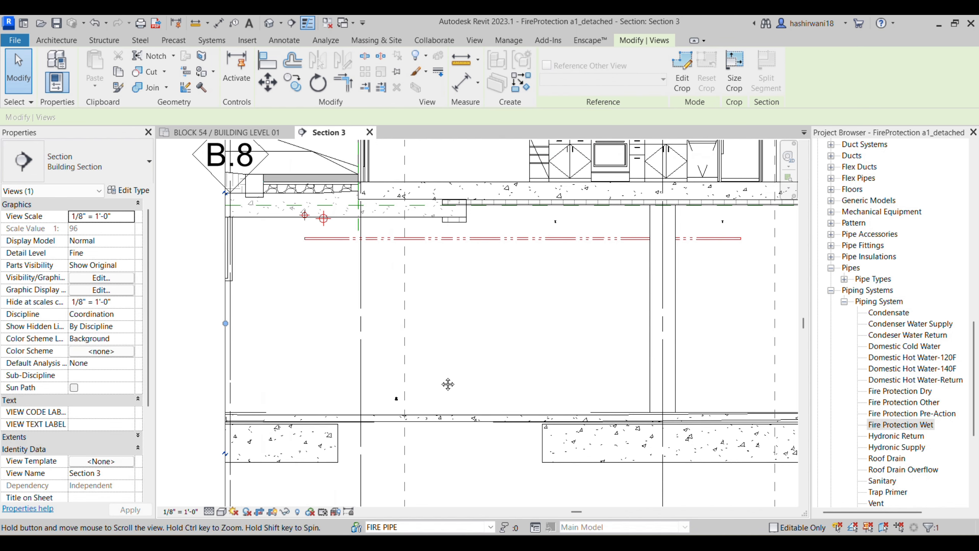
pyautogui.scroll(2, 448, 383)
# Step: Move the pendent sprinkler up from the floor to just below the branch pipe
pyautogui.click(378, 406)
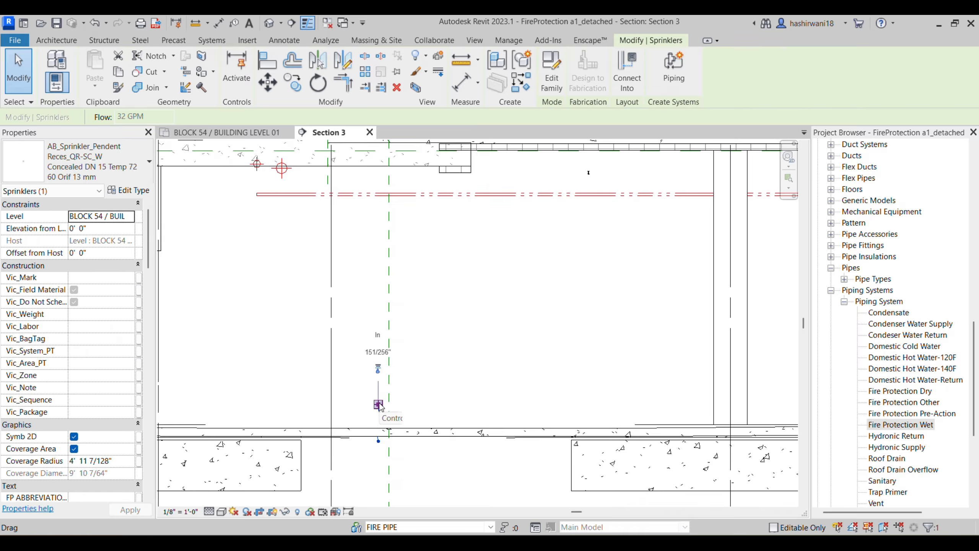
pyautogui.click(267, 83)
pyautogui.click(379, 406)
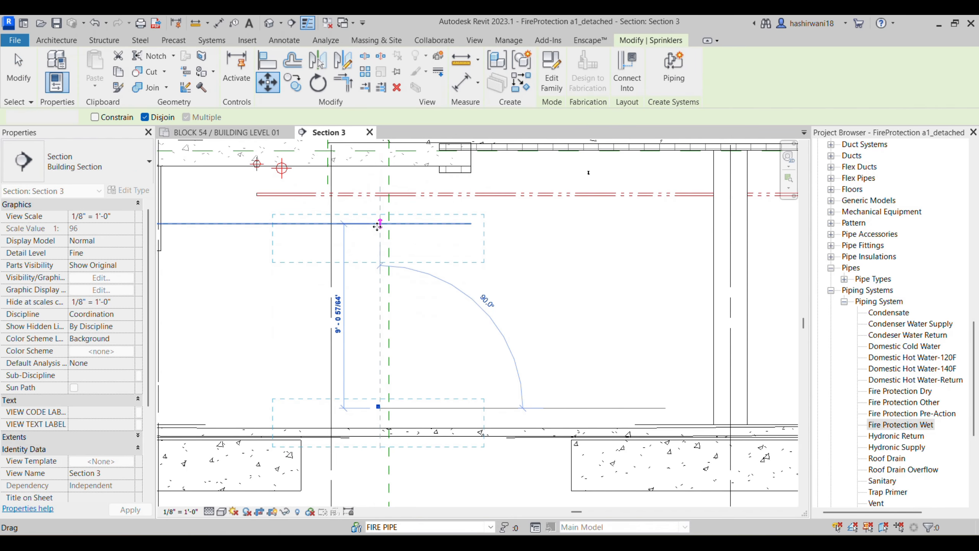
pyautogui.click(379, 221)
pyautogui.click(475, 271)
pyautogui.moveTo(475, 271); pyautogui.dragTo(437, 442, button='middle')
# Step: Switch to the reference PDF in Bluebeam Revu and pan the sheet into view
pyautogui.click(501, 543)
pyautogui.moveTo(696, 366); pyautogui.dragTo(513, 410, button='middle')
pyautogui.scroll(-6, 515, 425)
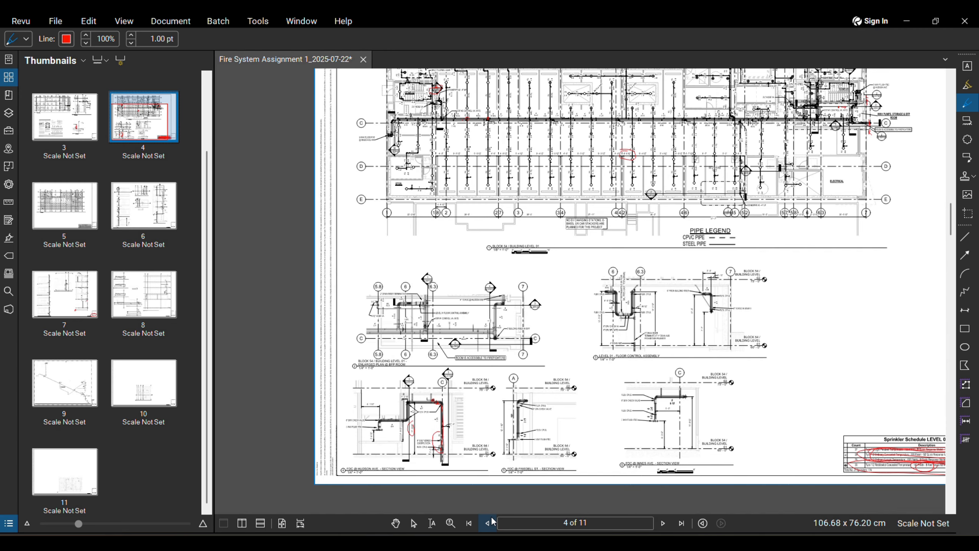
# Step: Go to page 1 and zoom in on the Typical Upright Sprinkler Location detail
pyautogui.click(487, 524)
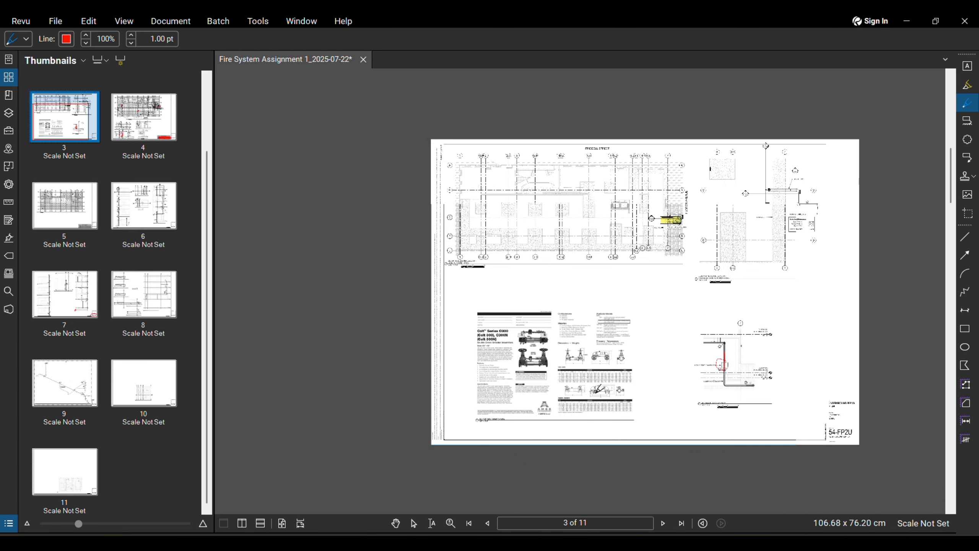
pyautogui.click(469, 524)
pyautogui.scroll(8, 618, 248)
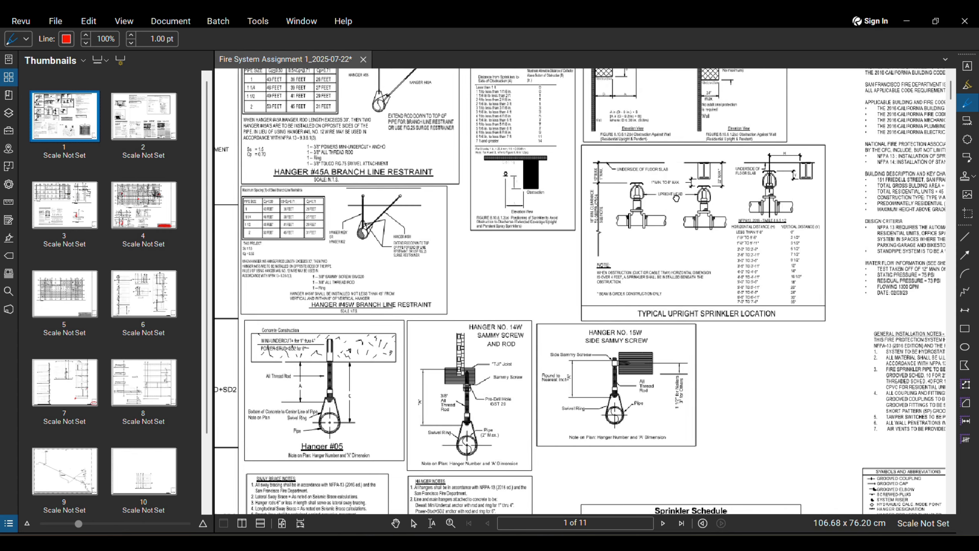
pyautogui.scroll(-2, 655, 250)
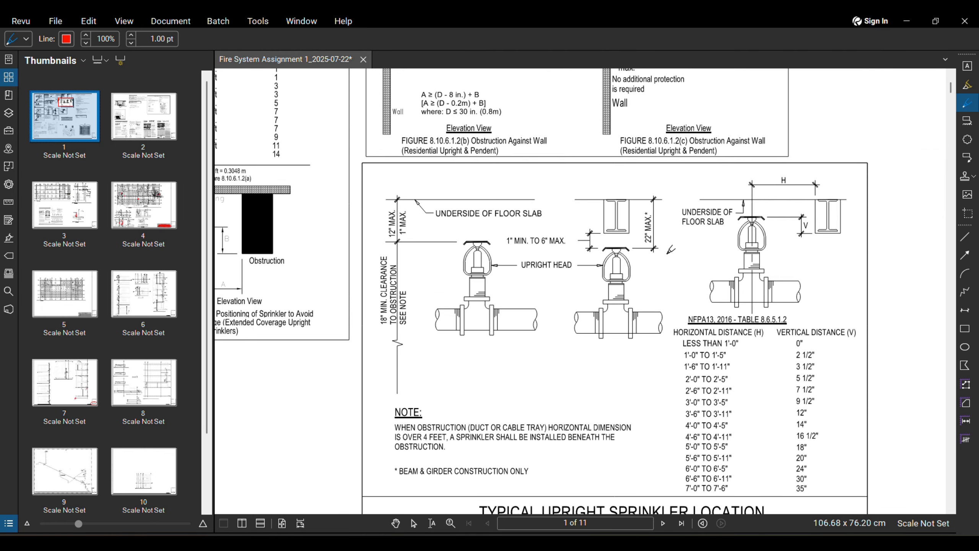
pyautogui.moveTo(782, 230); pyautogui.dragTo(780, 230, button='middle')
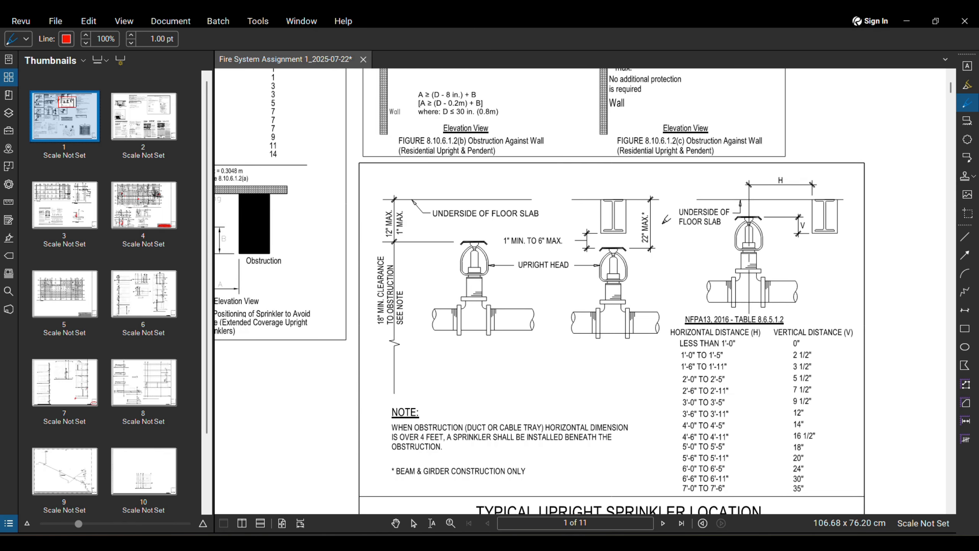
pyautogui.moveTo(645, 220); pyautogui.dragTo(606, 209, button='middle')
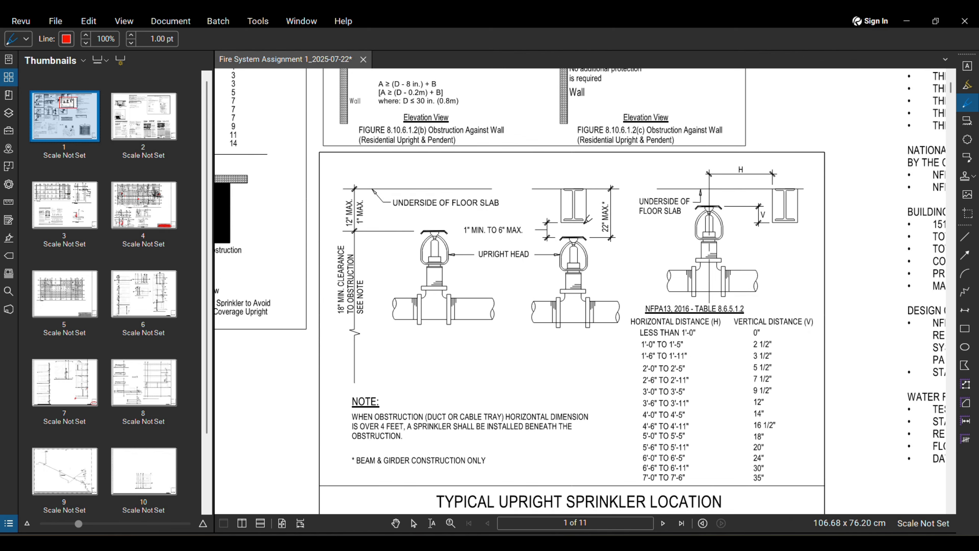
pyautogui.scroll(2, 607, 177)
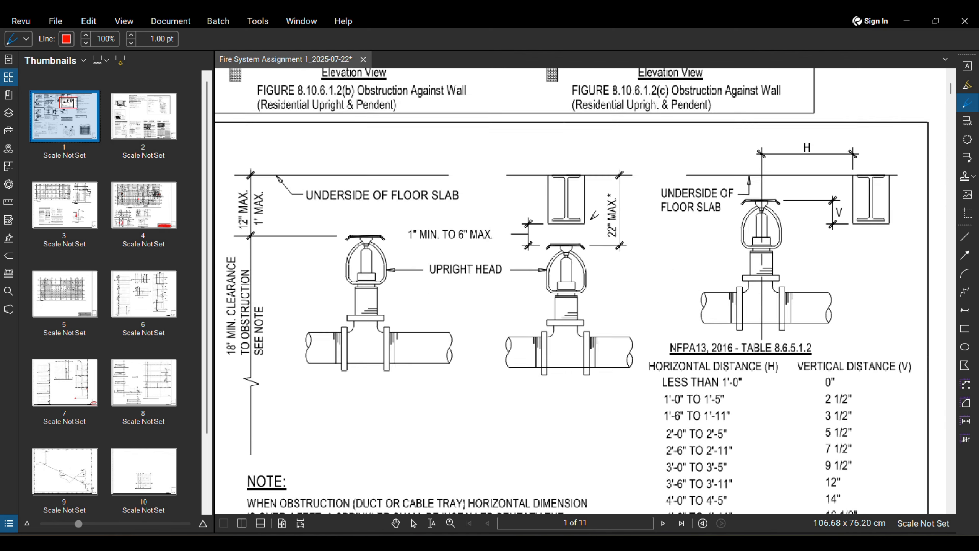
pyautogui.scroll(-2, 629, 203)
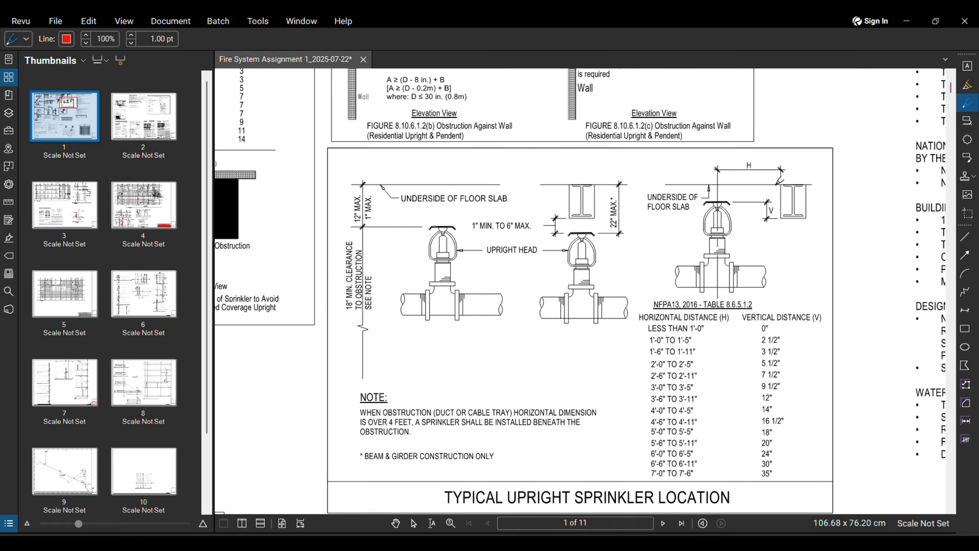
pyautogui.moveTo(703, 372); pyautogui.dragTo(691, 334, button='middle')
# Step: Circle the 12" MAX and 22" MAX clearance dimensions in red
pyautogui.moveTo(711, 332); pyautogui.dragTo(689, 232)
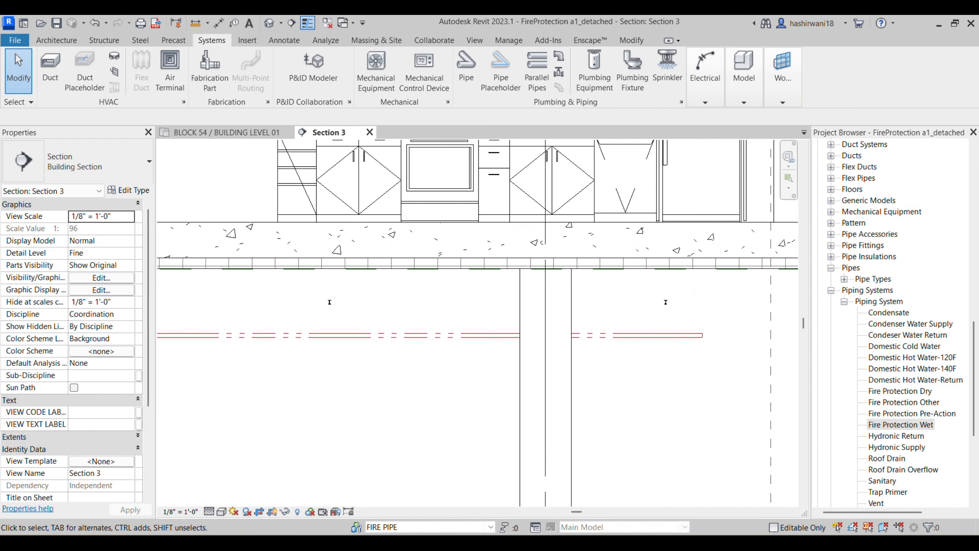
pyautogui.click(528, 542)
pyautogui.scroll(-2, 570, 359)
pyautogui.scroll(3, 548, 285)
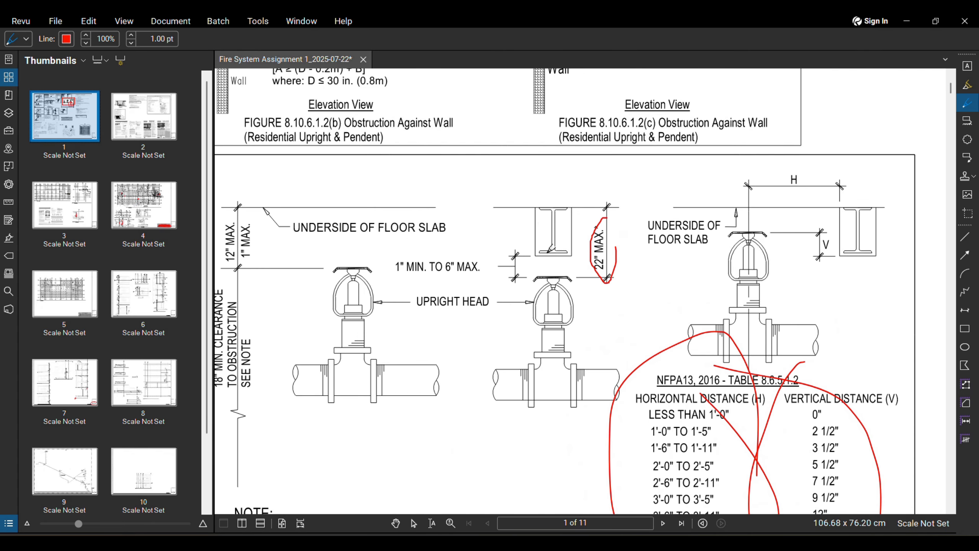
pyautogui.scroll(1, 285, 205)
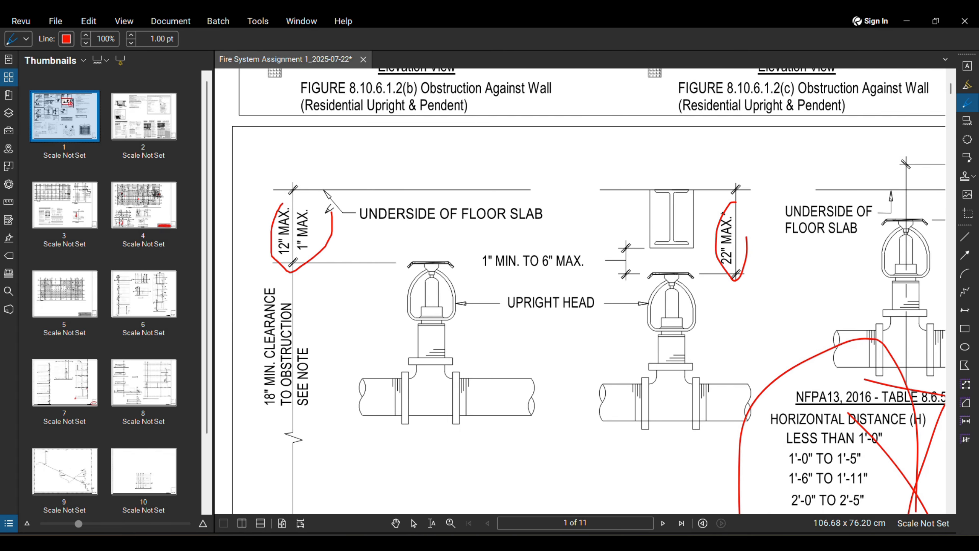
pyautogui.scroll(1, 488, 266)
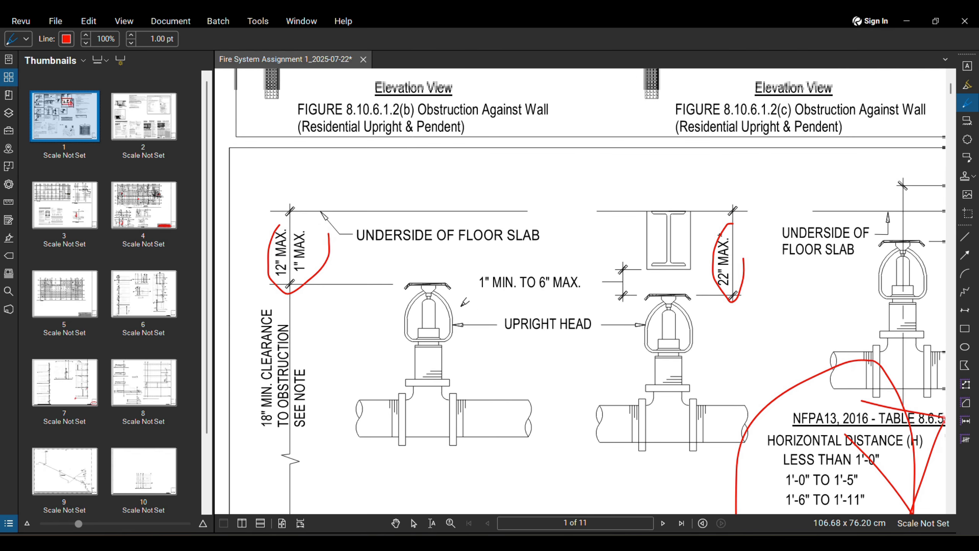
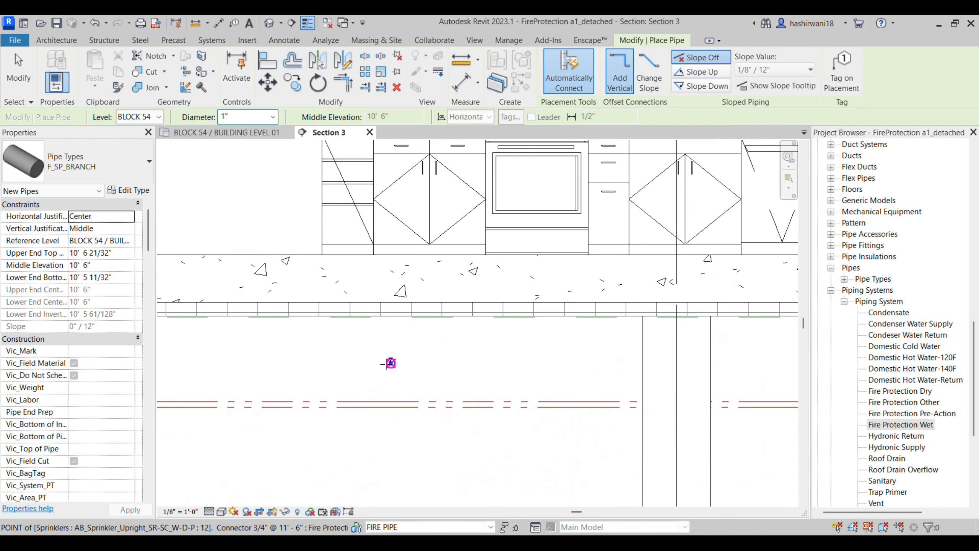
pyautogui.scroll(-1, 422, 357)
# Step: Align the other sprinkler's top to the first sprinkler's reference line with AL
pyautogui.press('a')
pyautogui.press('l')
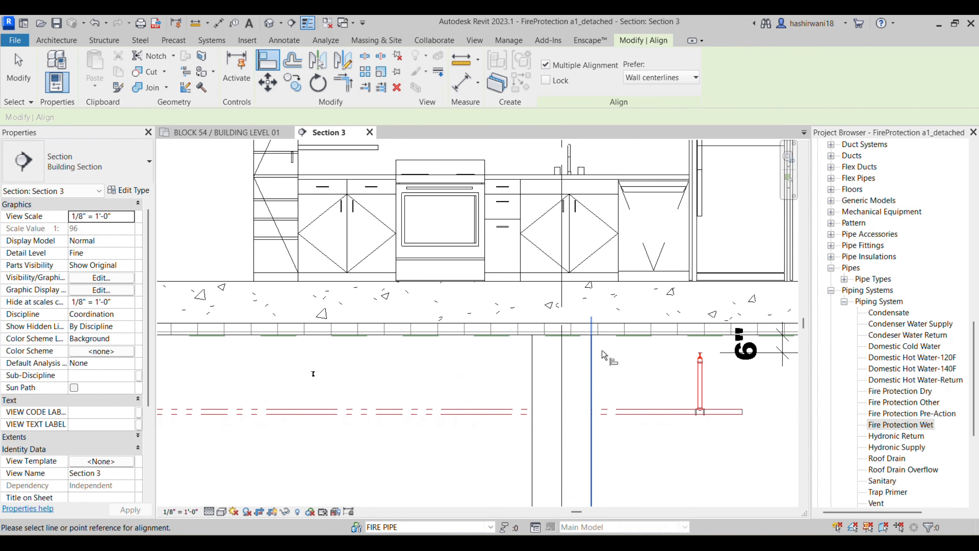
pyautogui.scroll(1, 744, 365)
pyautogui.scroll(3, 718, 360)
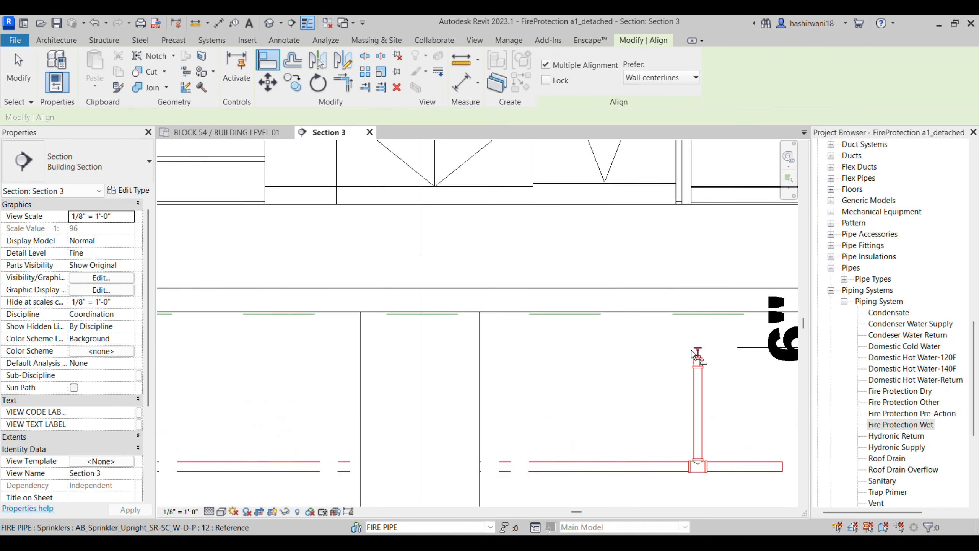
pyautogui.click(708, 346)
pyautogui.scroll(-2, 370, 383)
pyautogui.scroll(-1, 326, 388)
pyautogui.moveTo(366, 401); pyautogui.dragTo(742, 369, button='middle')
pyautogui.scroll(-1, 732, 369)
pyautogui.scroll(5, 399, 361)
pyautogui.click(386, 397)
pyautogui.scroll(-1, 422, 378)
pyautogui.moveTo(429, 372); pyautogui.dragTo(419, 342, button='middle')
pyautogui.scroll(-1, 419, 342)
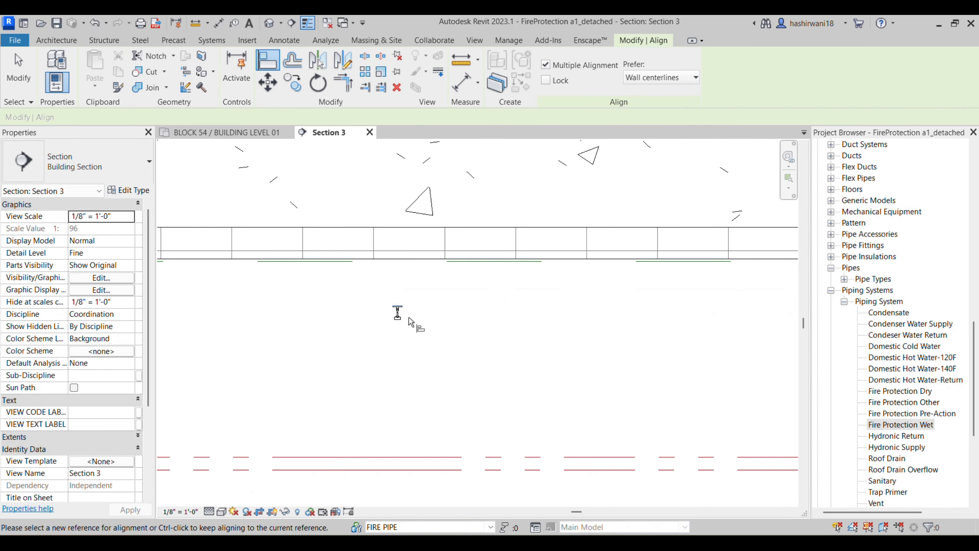
pyautogui.press('Escape')
# Step: Draw a vertical F_SP_BRANCH pipe from the sprinkler down to the fire main
pyautogui.rightClick(397, 316)
pyautogui.click(467, 203)
pyautogui.click(397, 462)
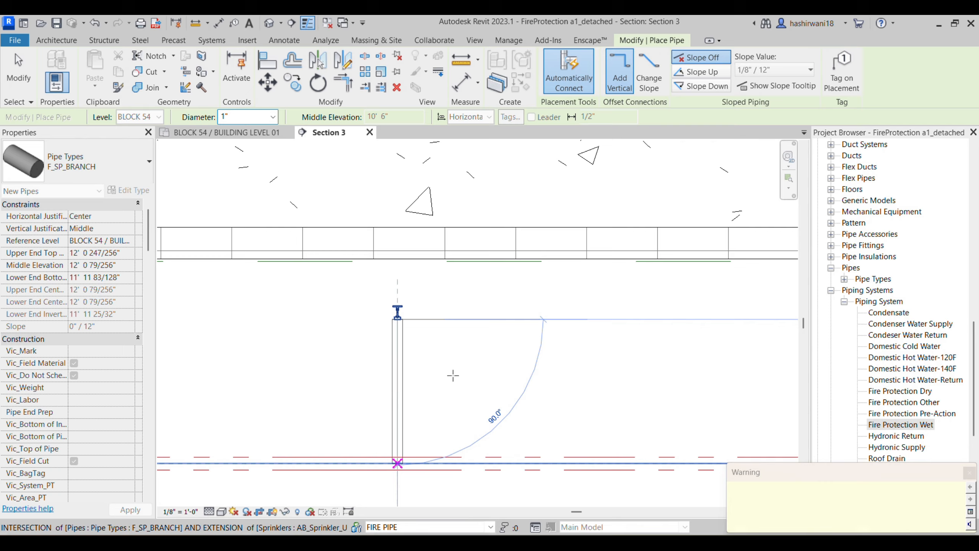
pyautogui.press('Escape')
pyautogui.scroll(-3, 412, 377)
pyautogui.moveTo(412, 378); pyautogui.dragTo(669, 315, button='middle')
pyautogui.scroll(-3, 501, 360)
pyautogui.scroll(3, 356, 374)
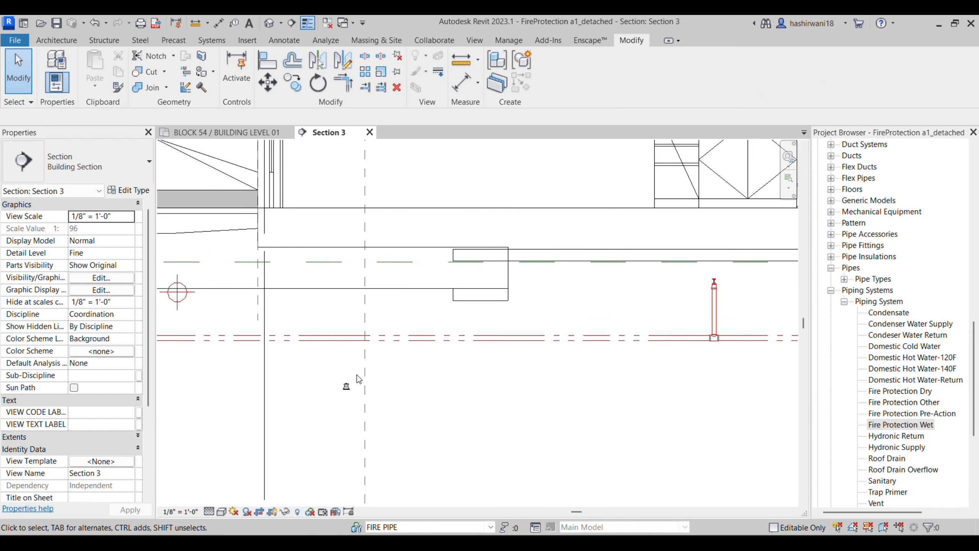
# Step: Connect the pendent sprinkler to the main with a vertical branch, then open the BLOCK 54 / BUILDING LEVEL 01 plan
pyautogui.click(349, 392)
pyautogui.rightClick(340, 392)
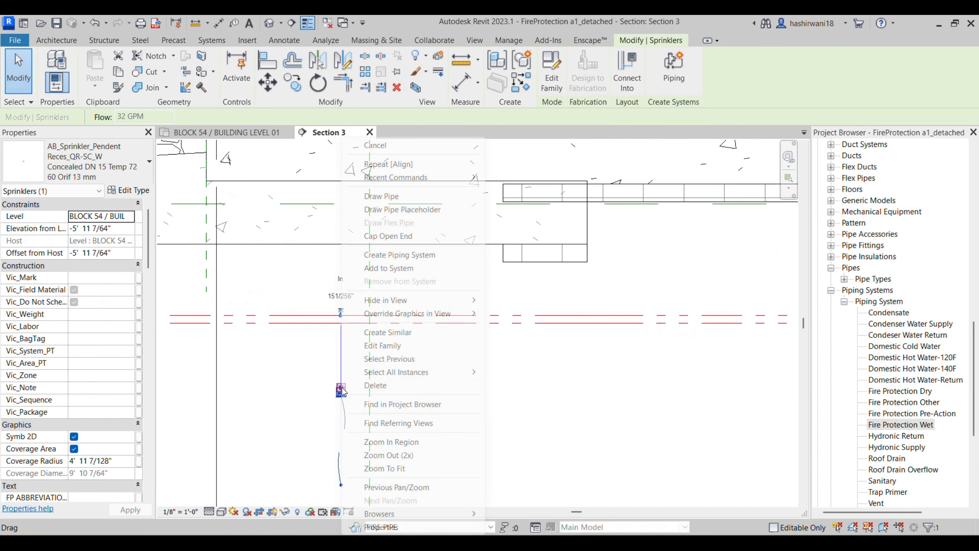
pyautogui.press('Escape')
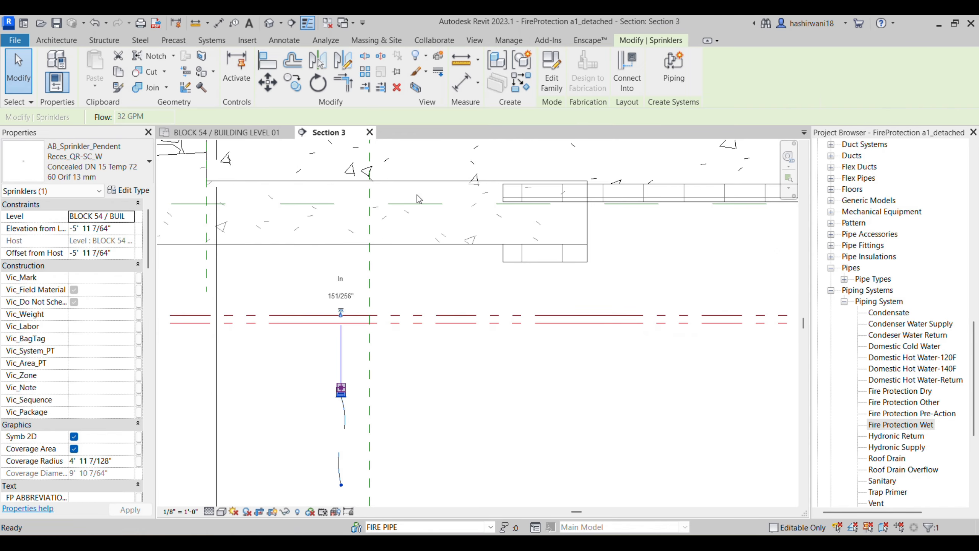
pyautogui.click(340, 319)
pyautogui.press('Escape')
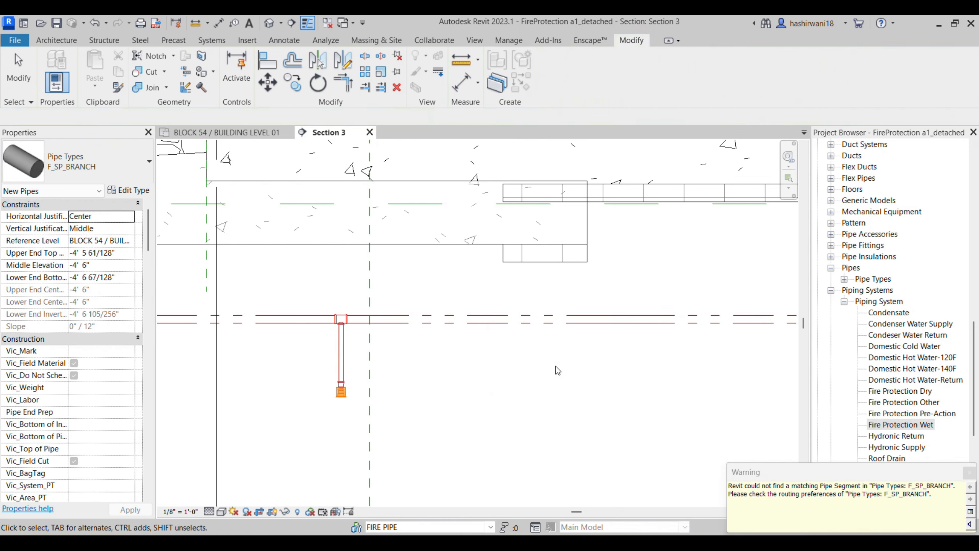
pyautogui.press('Escape')
pyautogui.scroll(-6, 507, 374)
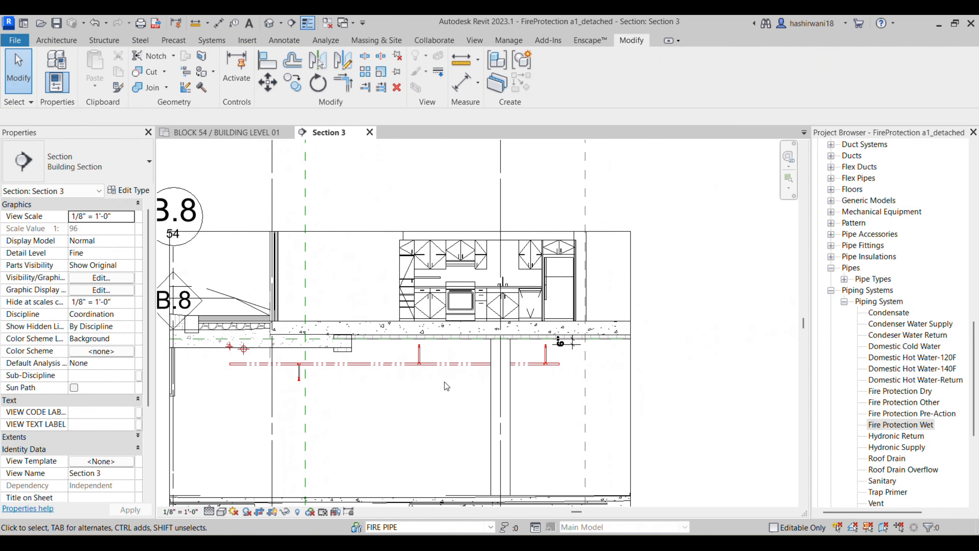
pyautogui.scroll(-1, 446, 386)
pyautogui.click(244, 133)
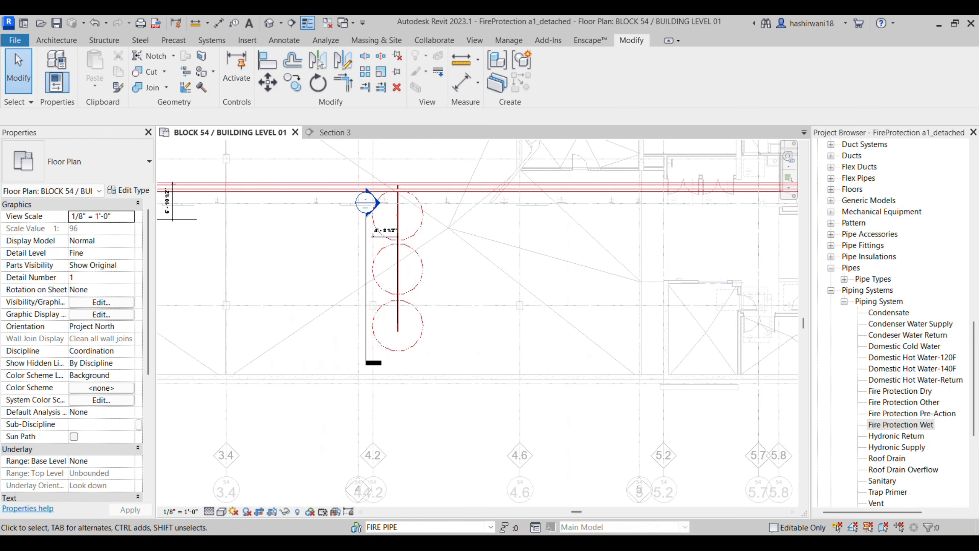
# Step: Check the branch line layout on page 4 of the Bluebeam drawings, then return to Revit
pyautogui.moveTo(529, 543)
pyautogui.click(528, 543)
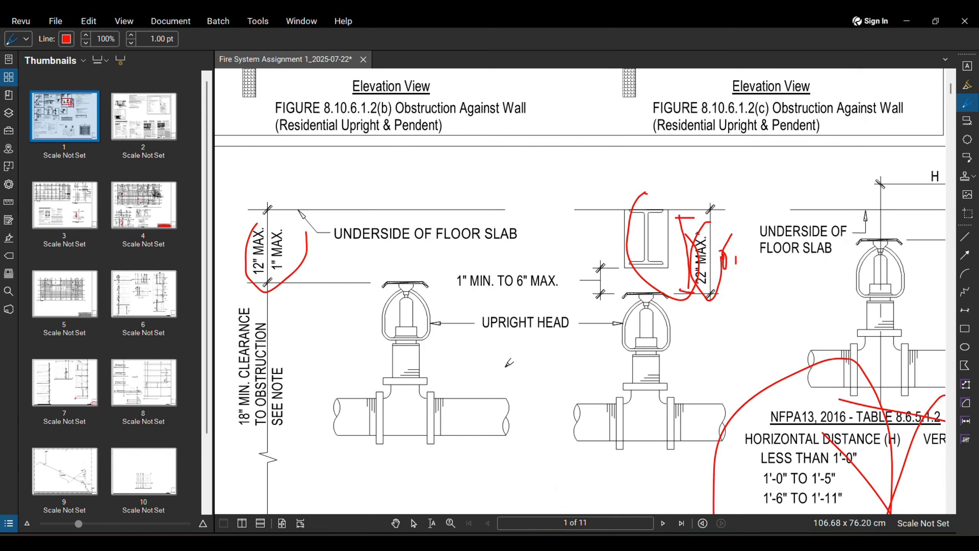
pyautogui.click(664, 522)
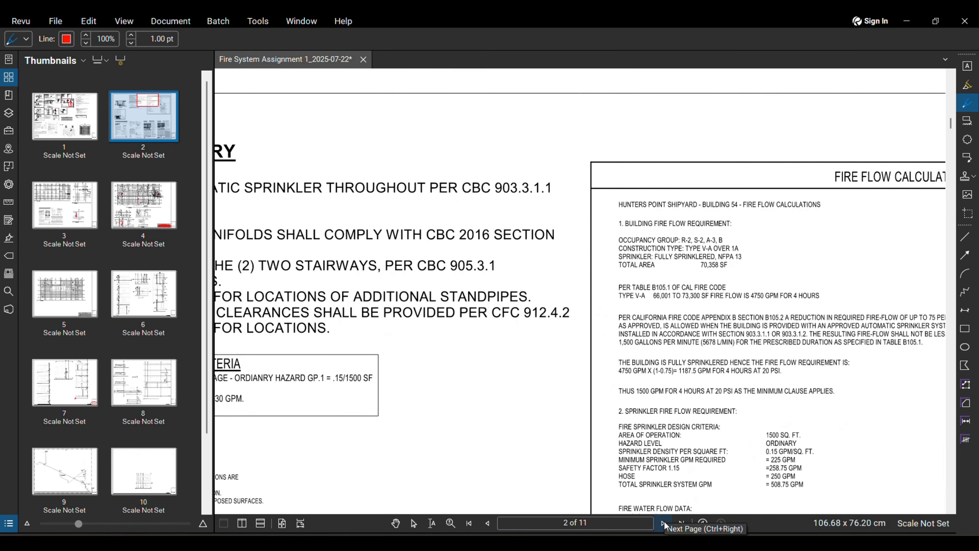
pyautogui.click(663, 522)
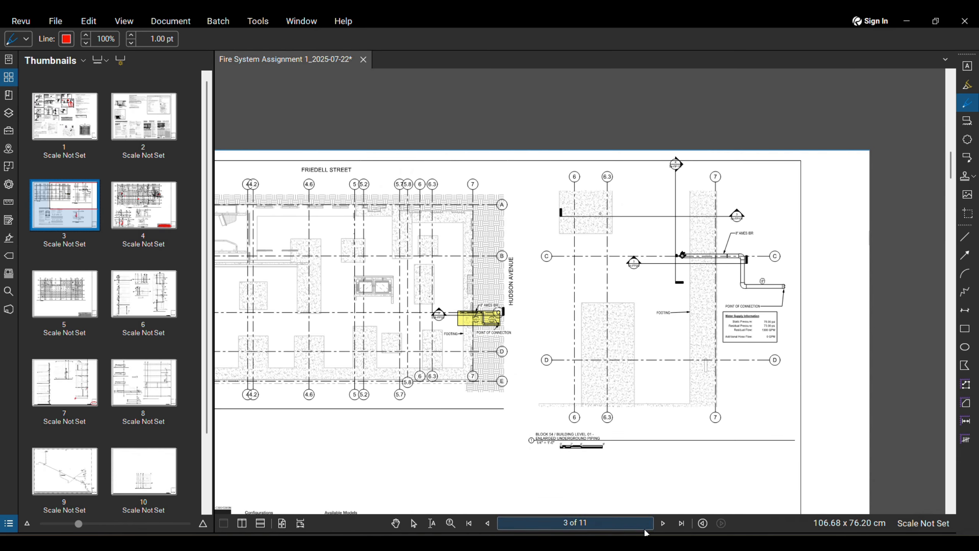
pyautogui.click(663, 523)
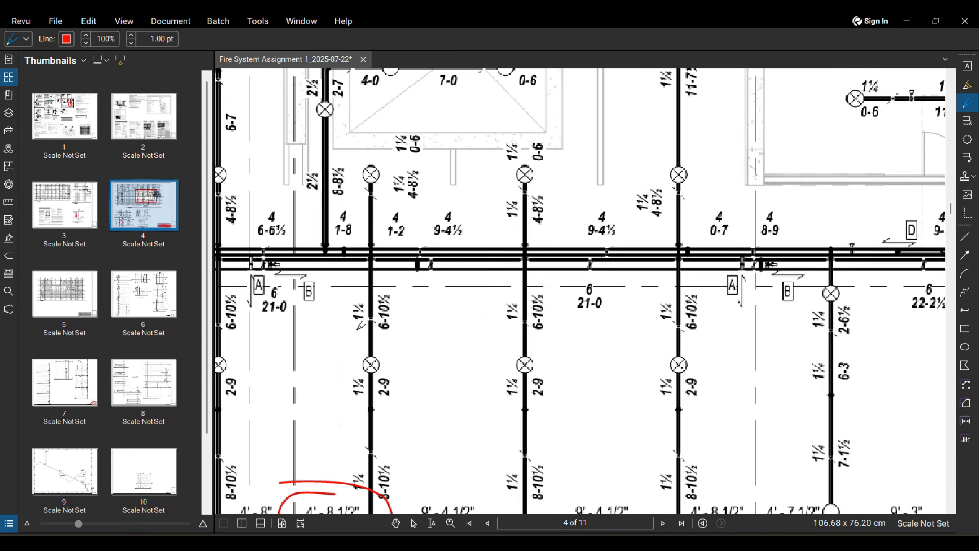
pyautogui.scroll(-4, 400, 325)
pyautogui.scroll(3, 399, 320)
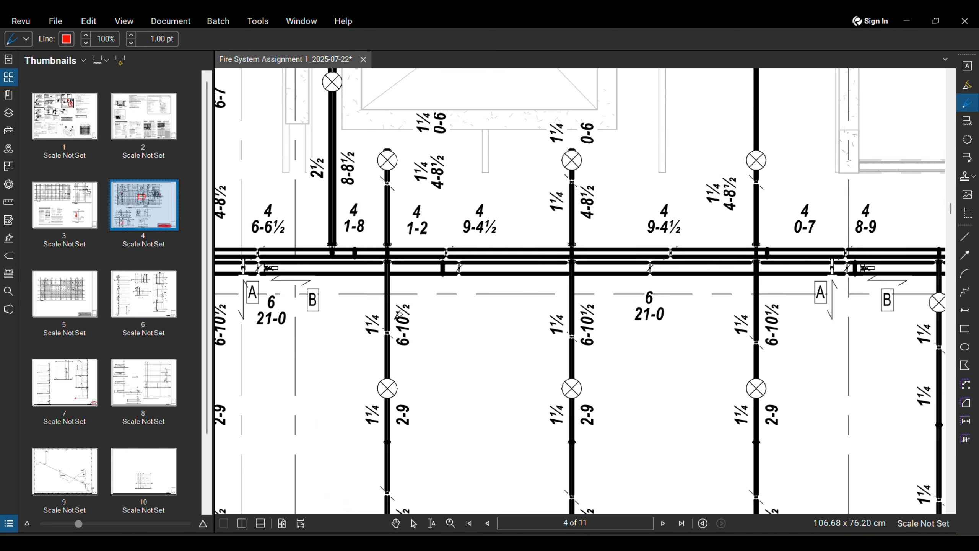
pyautogui.click(483, 542)
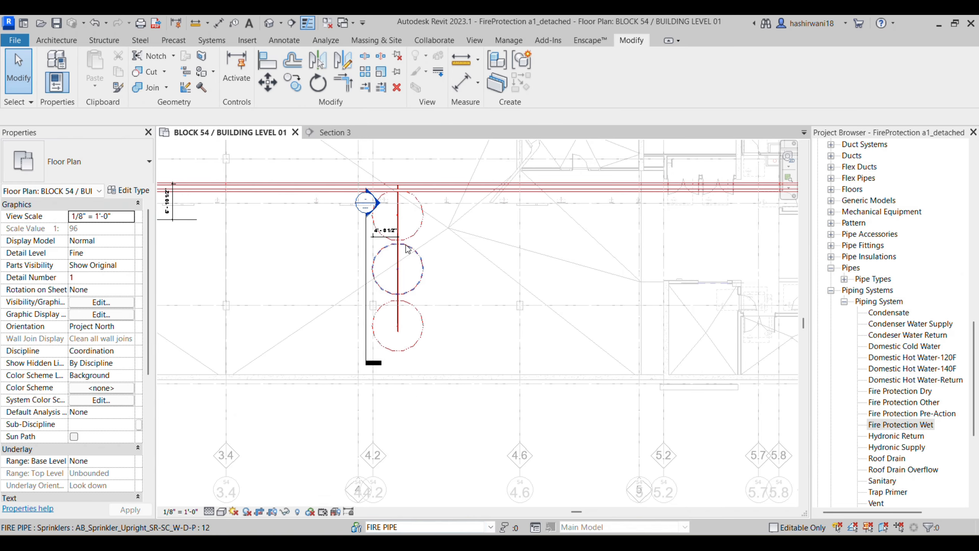
# Step: Place aligned dimensions of 5'-11 1/2" from the main to the first sprinkler and 10'-4" to the second
pyautogui.scroll(1, 409, 240)
pyautogui.click(430, 225)
pyautogui.moveTo(455, 271); pyautogui.dragTo(456, 327, button='middle')
pyautogui.scroll(1, 442, 276)
pyautogui.press('i')
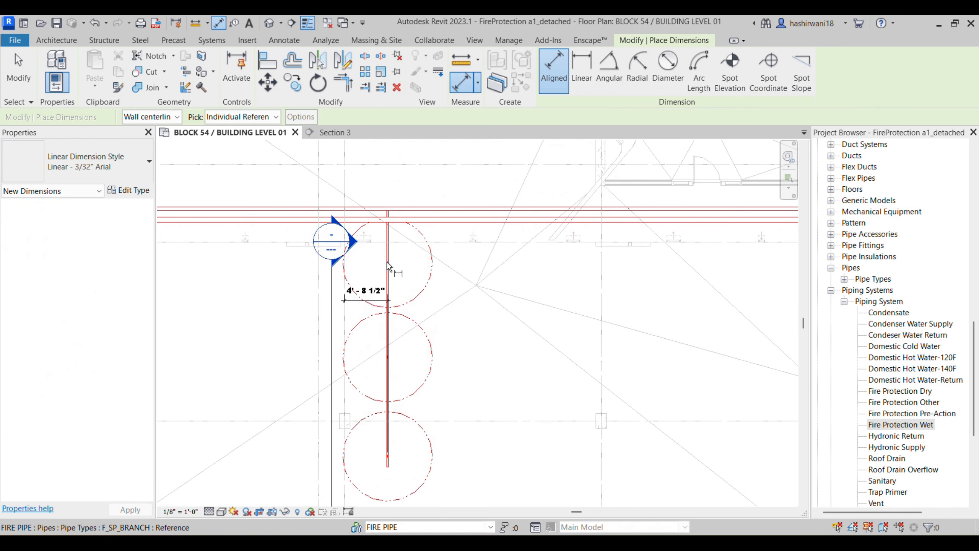
pyautogui.scroll(2, 461, 271)
pyautogui.click(458, 263)
pyautogui.click(467, 180)
pyautogui.click(547, 309)
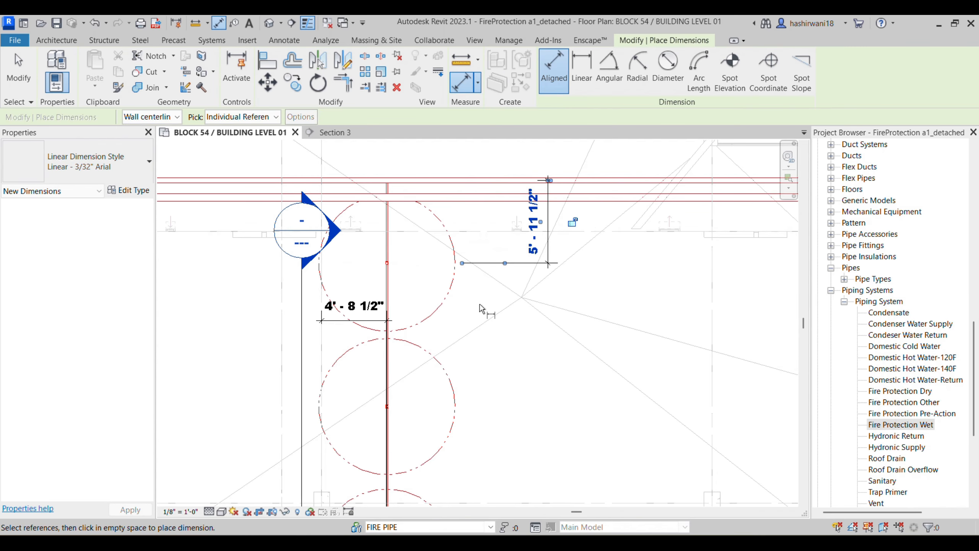
pyautogui.click(395, 263)
pyautogui.click(426, 407)
pyautogui.click(552, 462)
# Step: Dimension 10'-10 1/2" from the second sprinkler past the third to the wall line
pyautogui.click(426, 405)
pyautogui.scroll(-1, 467, 492)
pyautogui.moveTo(466, 492); pyautogui.dragTo(477, 353, button='middle')
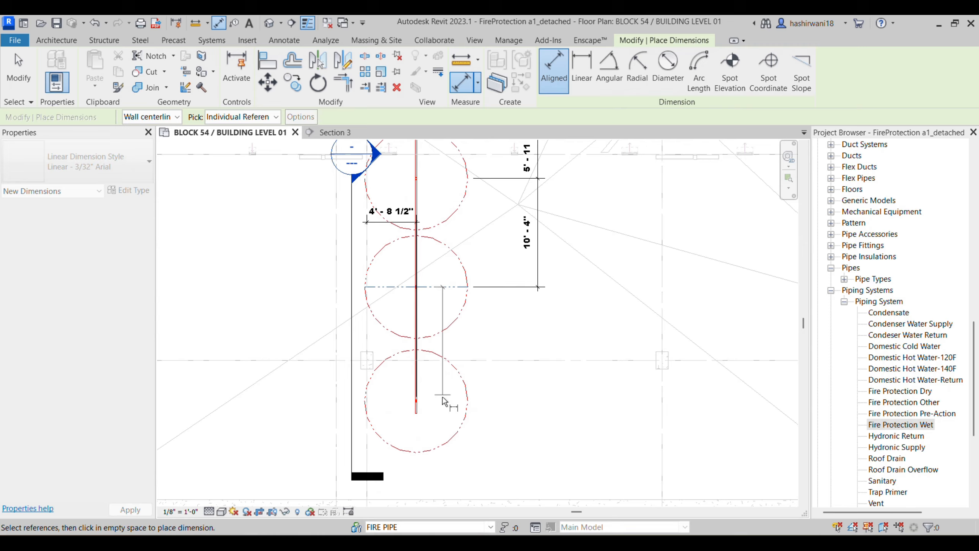
pyautogui.click(542, 461)
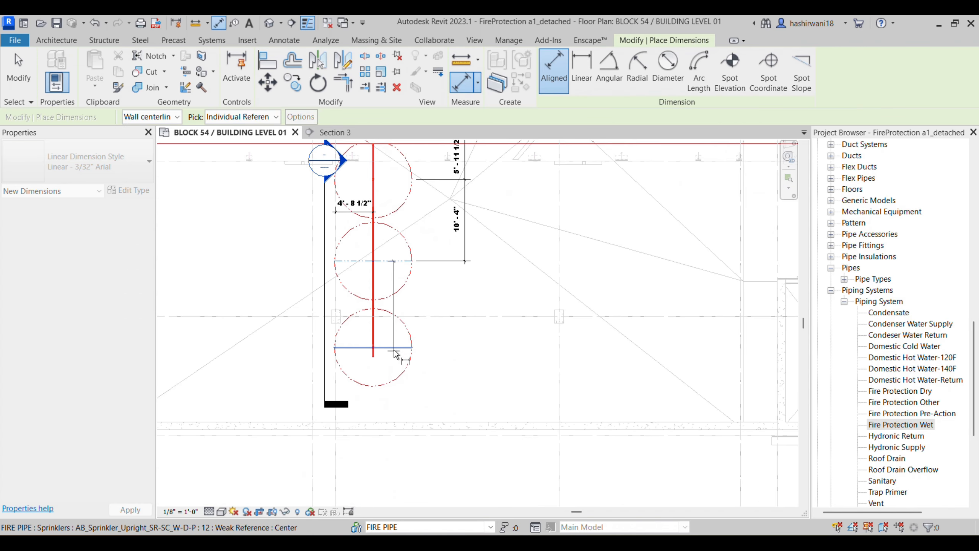
pyautogui.click(435, 341)
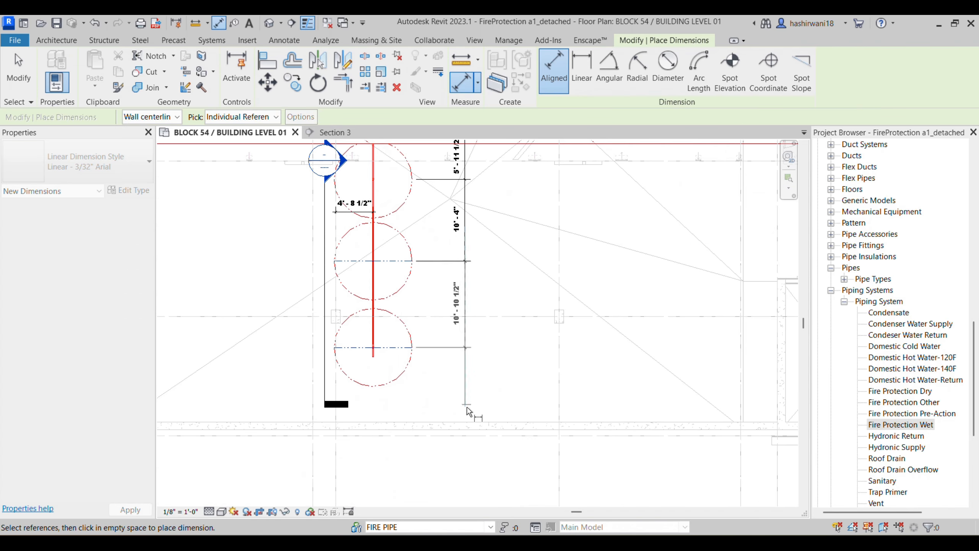
pyautogui.click(474, 308)
pyautogui.scroll(3, 481, 383)
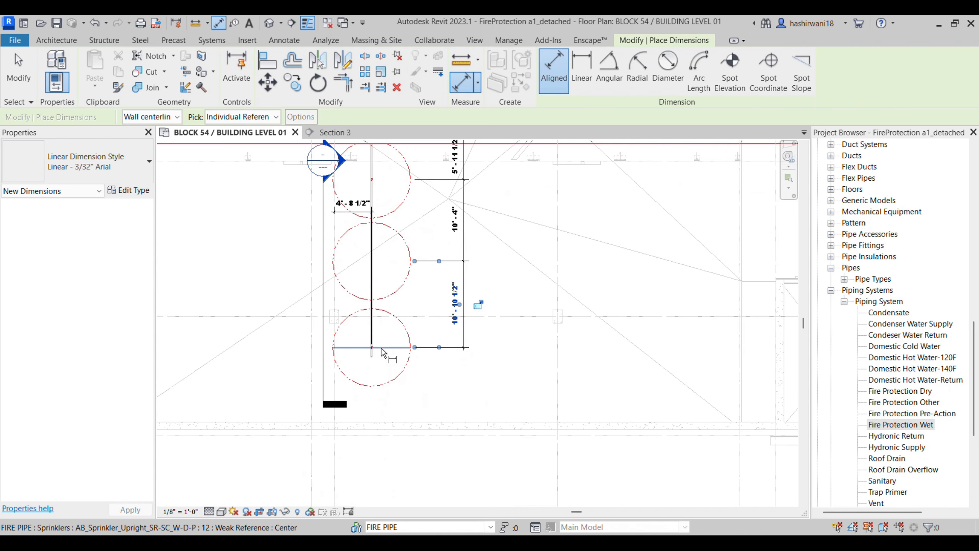
pyautogui.scroll(1, 386, 349)
pyautogui.scroll(-3, 419, 455)
pyautogui.moveTo(520, 282); pyautogui.dragTo(494, 389, button='middle')
pyautogui.scroll(-1, 493, 388)
pyautogui.scroll(1, 470, 309)
pyautogui.press('Escape')
pyautogui.press('Escape')
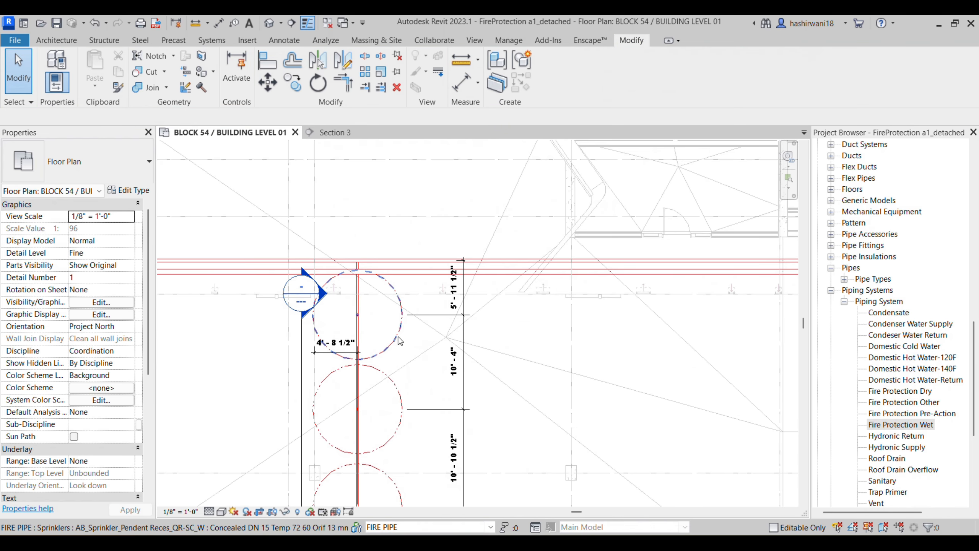
pyautogui.click(396, 336)
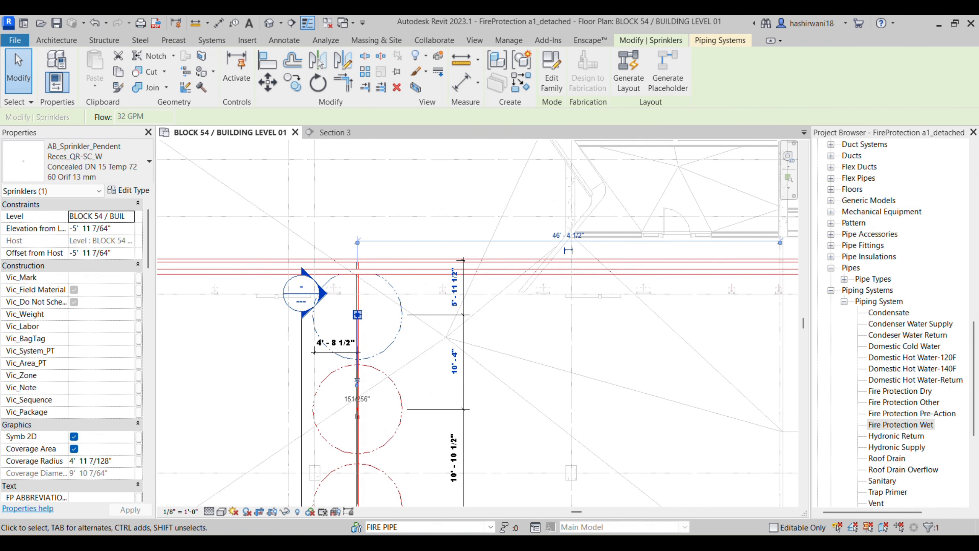
# Step: Set the top sprinkler's distance to 6'-10 1/2"
pyautogui.hotkey('alt', 'Tab')
pyautogui.hotkey('alt', 'Tab')
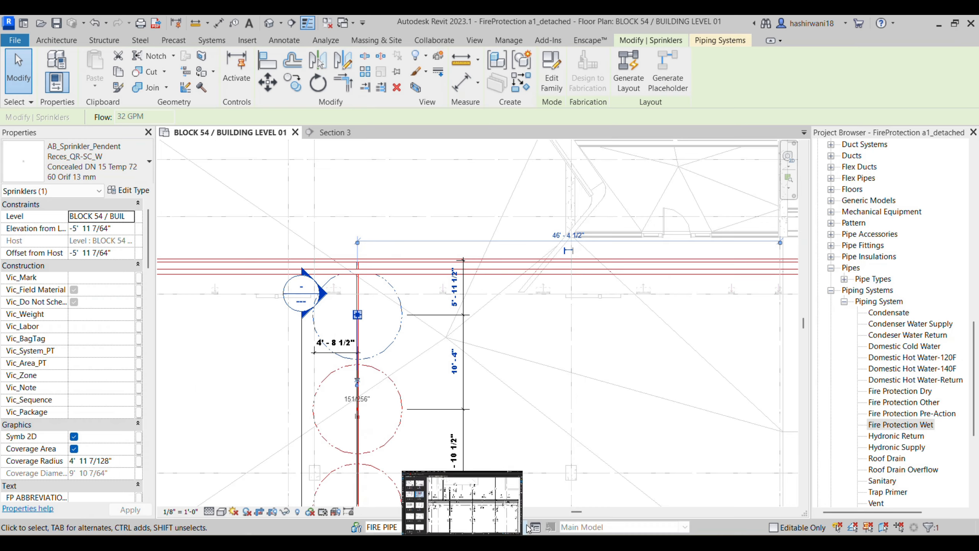
pyautogui.click(450, 302)
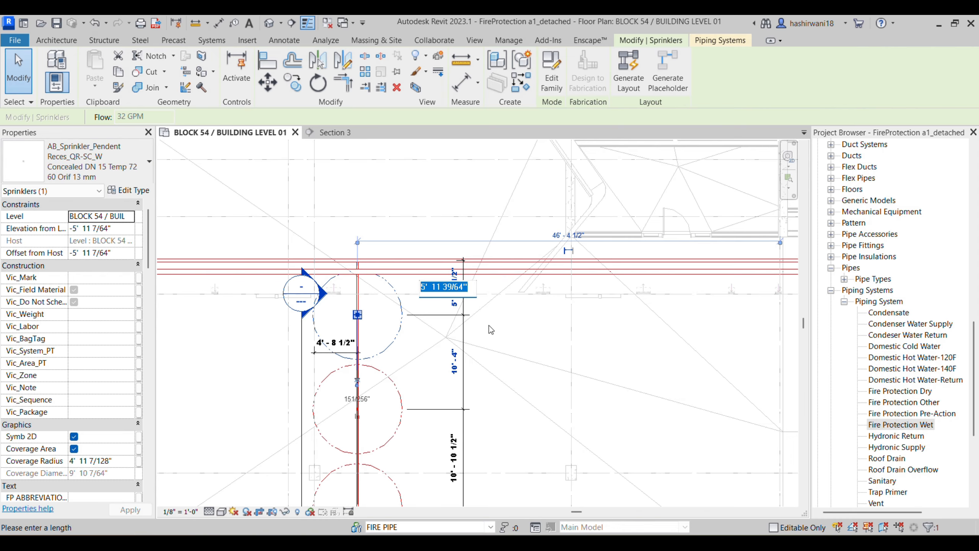
pyautogui.write("6'")
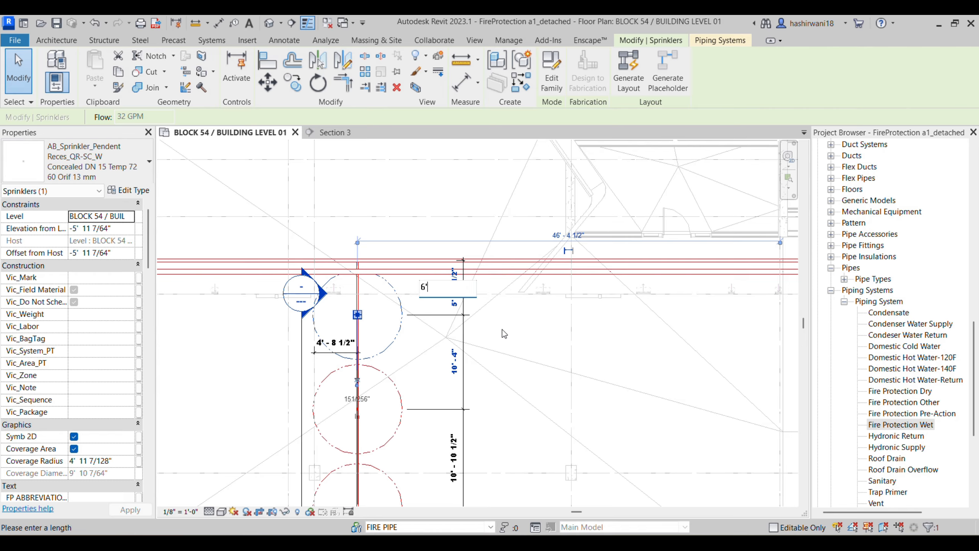
pyautogui.write(' 10.5"')
pyautogui.press('Return')
# Step: Check the PDF dimensions and set the middle sprinkler spacing to 11'-7 1/2"
pyautogui.moveTo(507, 349); pyautogui.dragTo(483, 317, button='middle')
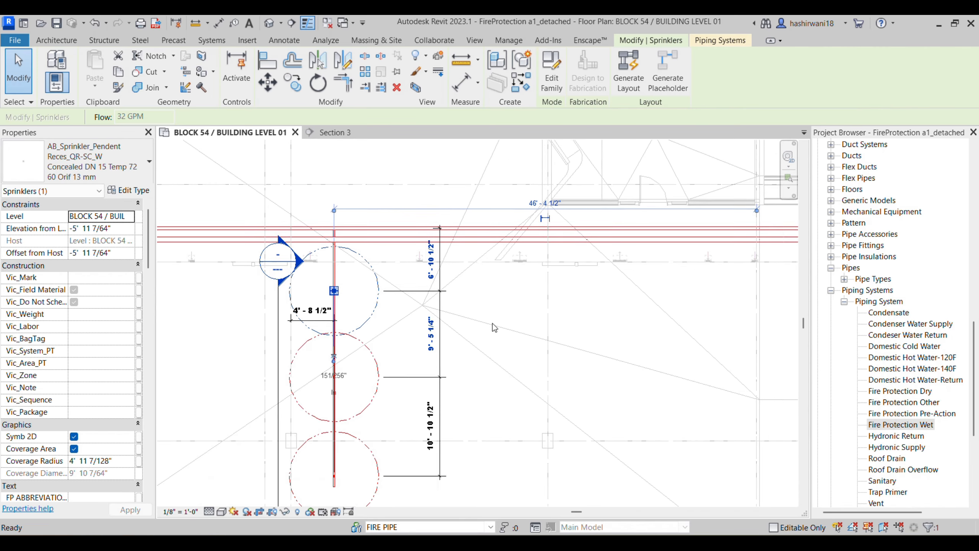
pyautogui.click(370, 406)
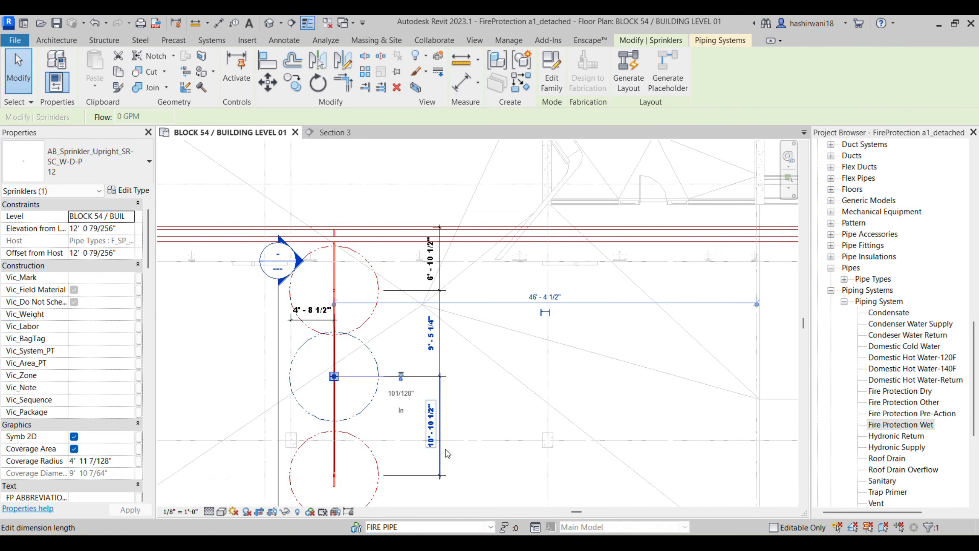
pyautogui.click(513, 546)
pyautogui.scroll(-1, 560, 449)
pyautogui.moveTo(560, 448)
pyautogui.mouseDown(button='middle')
pyautogui.moveTo(532, 388)
pyautogui.moveTo(524, 325)
pyautogui.mouseUp(button='middle')
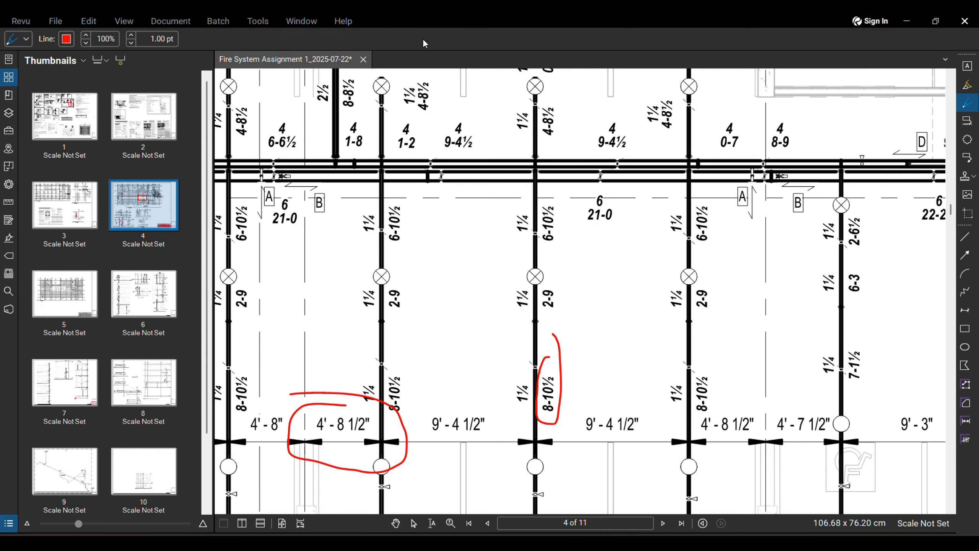
pyautogui.click(491, 546)
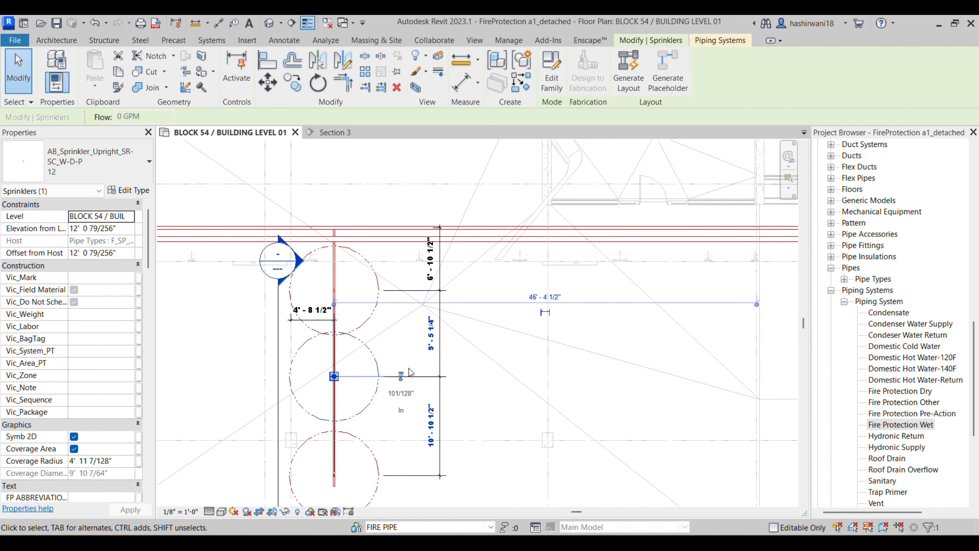
pyautogui.click(432, 346)
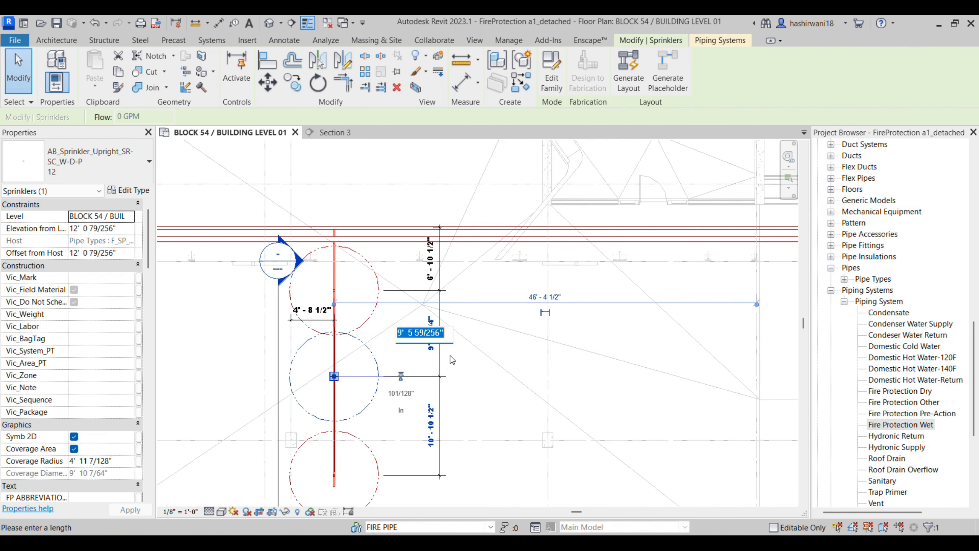
pyautogui.write("11'")
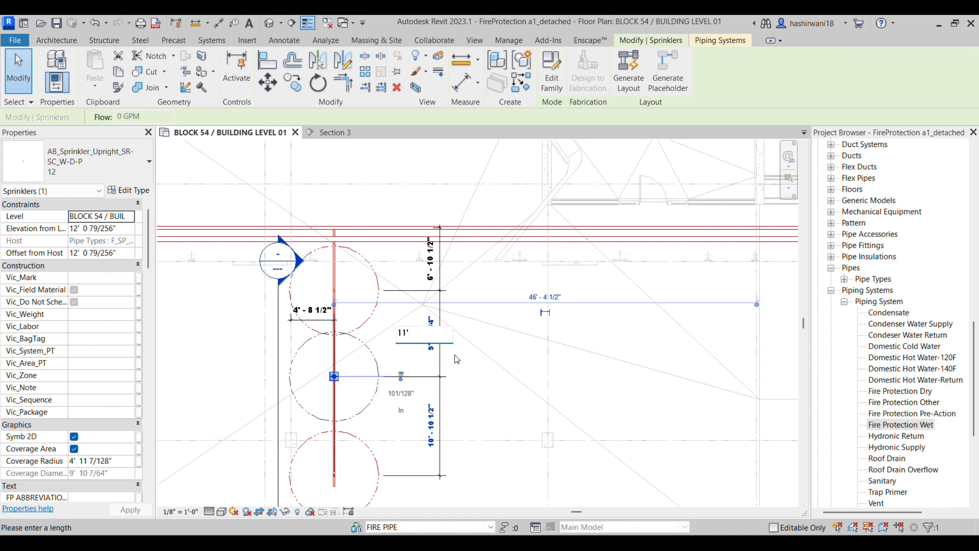
pyautogui.write('7.5')
pyautogui.press('Return')
# Step: Compare the red-circled PDF dimensions and reposition the bottom sprinkler at 11' spacing
pyautogui.scroll(-3, 469, 383)
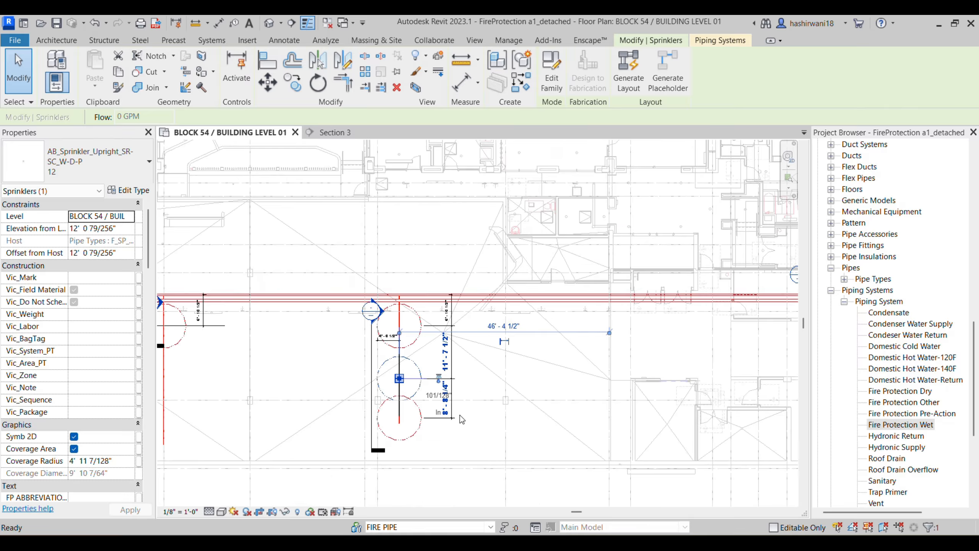
pyautogui.scroll(3, 460, 416)
pyautogui.click(518, 542)
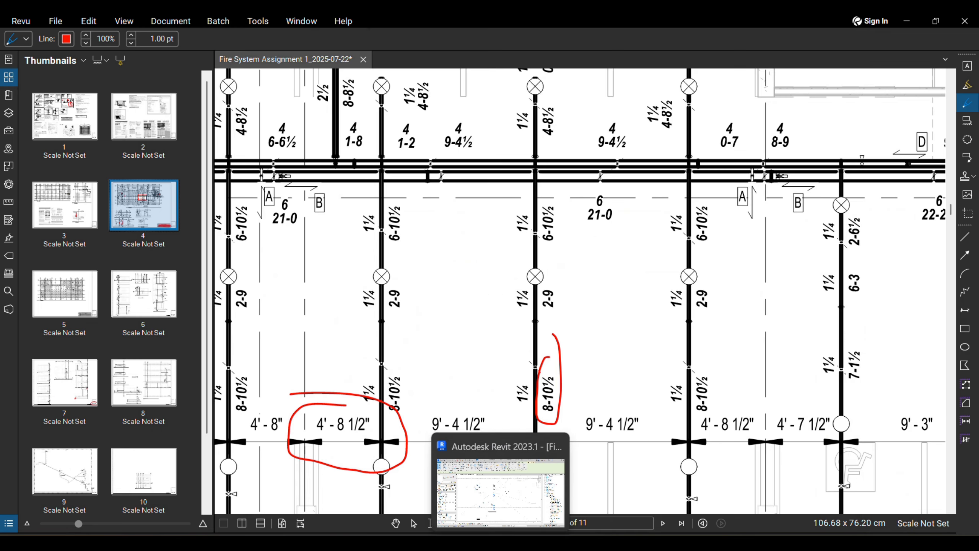
pyautogui.moveTo(527, 423); pyautogui.dragTo(506, 358, button='middle')
pyautogui.scroll(-3, 507, 358)
pyautogui.scroll(2, 528, 433)
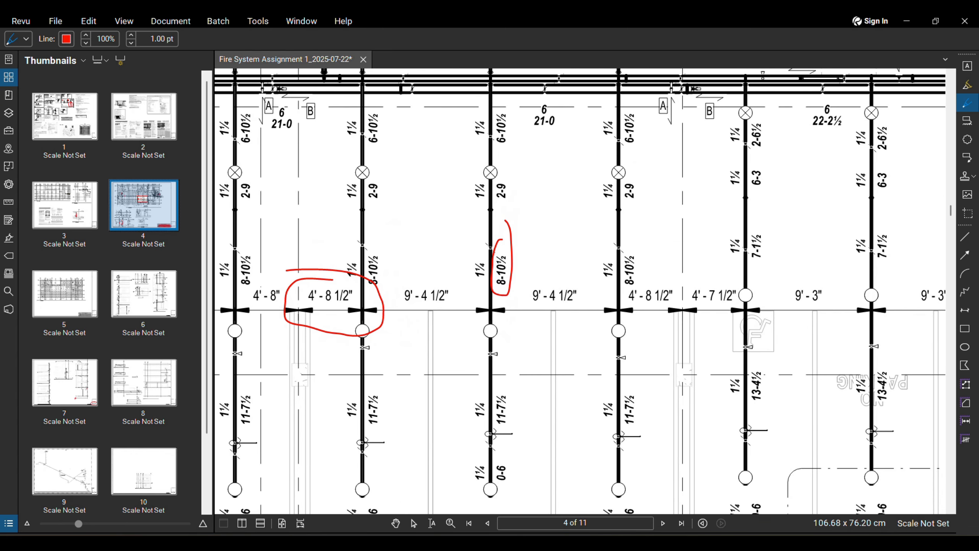
pyautogui.click(501, 542)
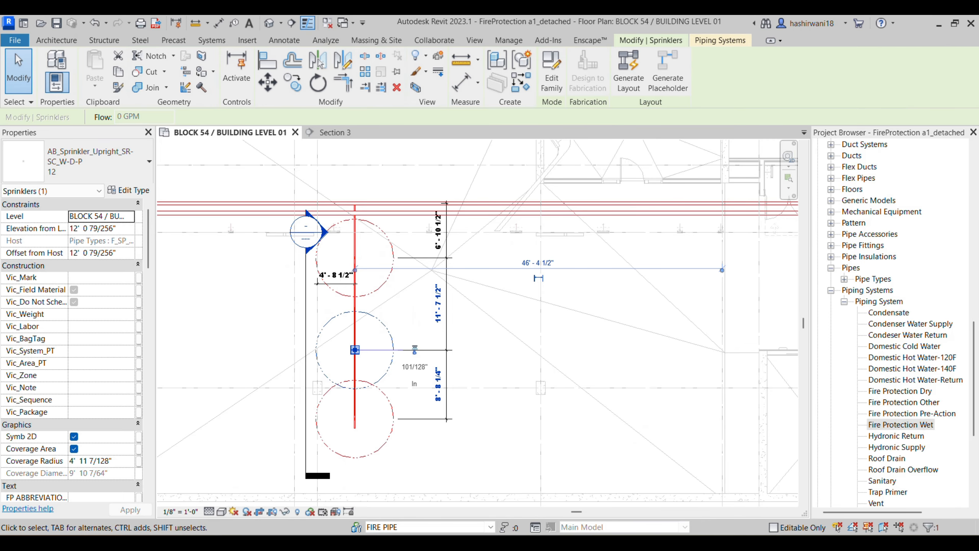
pyautogui.click(408, 428)
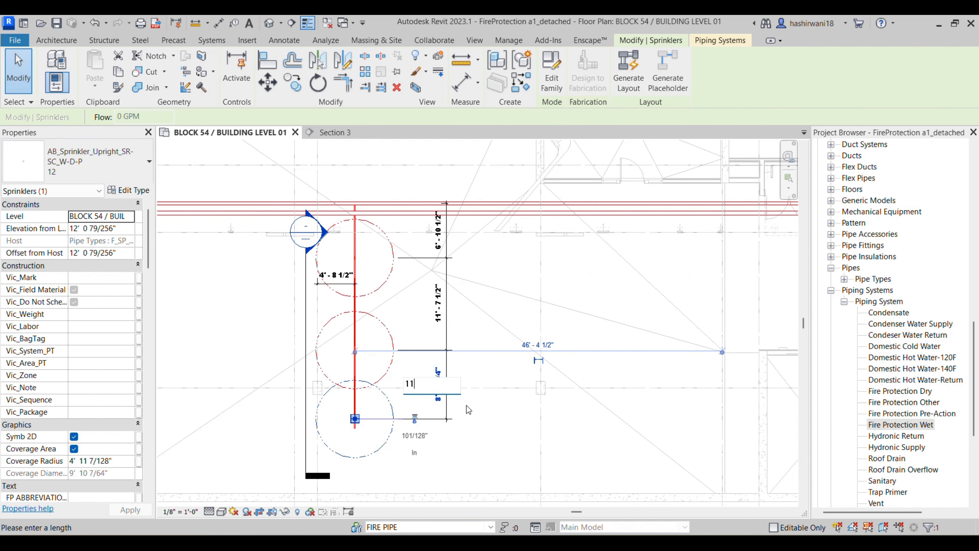
pyautogui.press('Return')
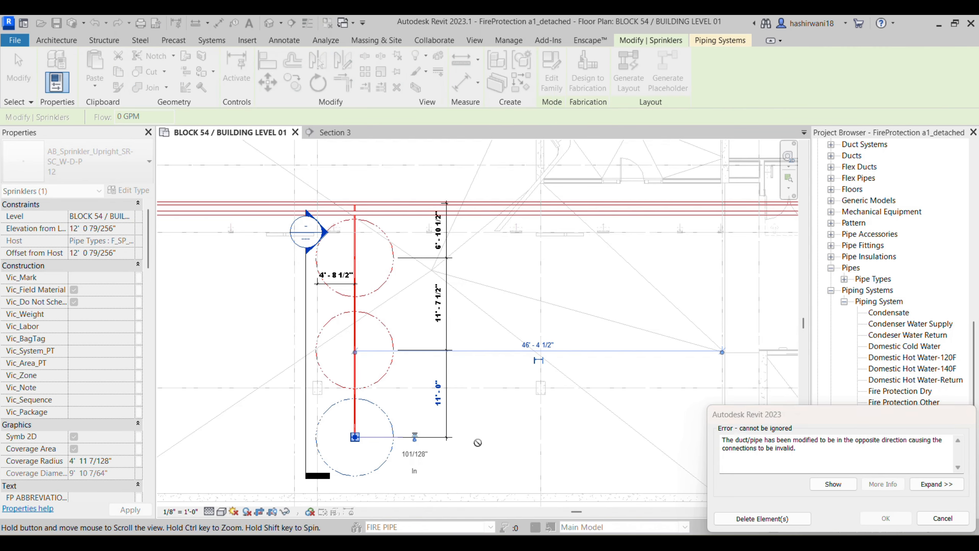
# Step: Extend the branch pipe's end down to the bottom sprinkler
pyautogui.scroll(2, 350, 431)
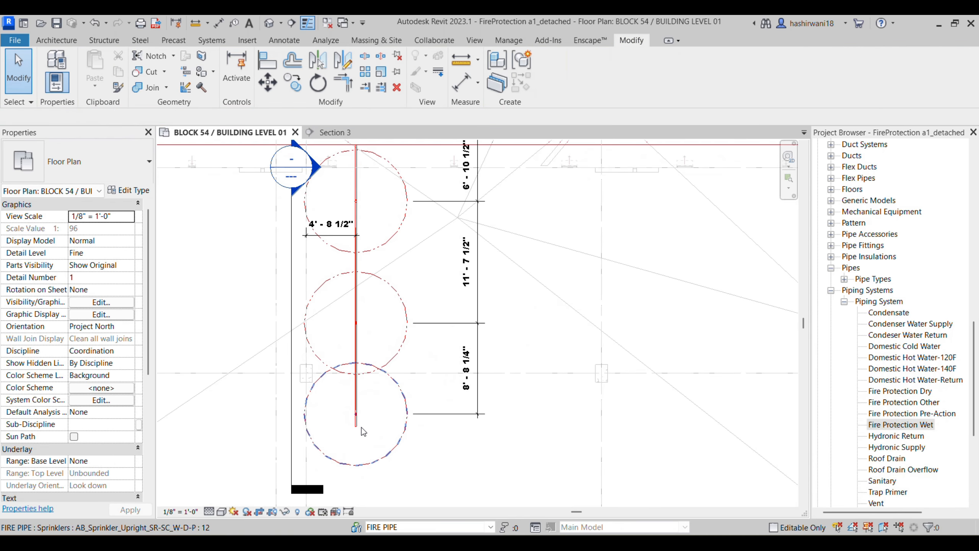
pyautogui.scroll(2, 361, 418)
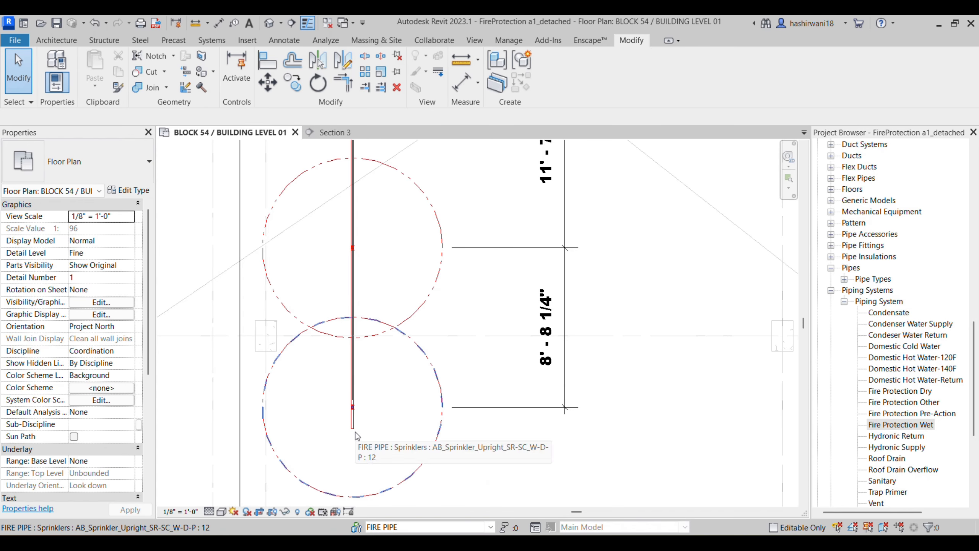
pyautogui.press('Tab')
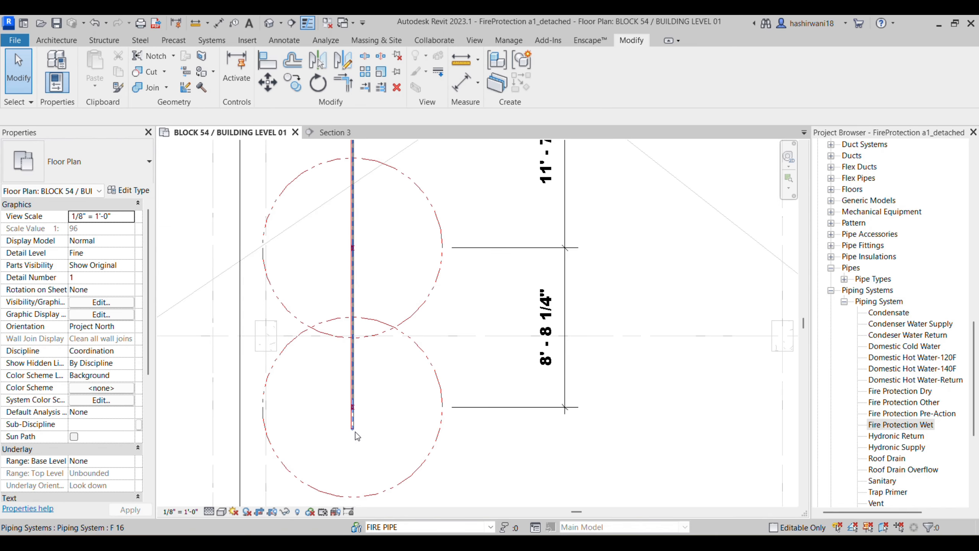
pyautogui.click(355, 431)
pyautogui.scroll(-2, 354, 428)
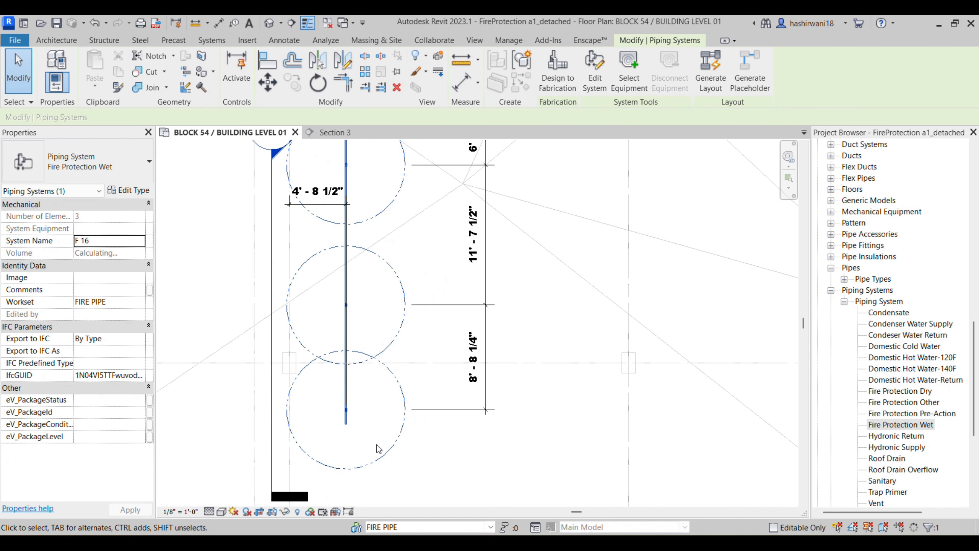
pyautogui.press('Escape')
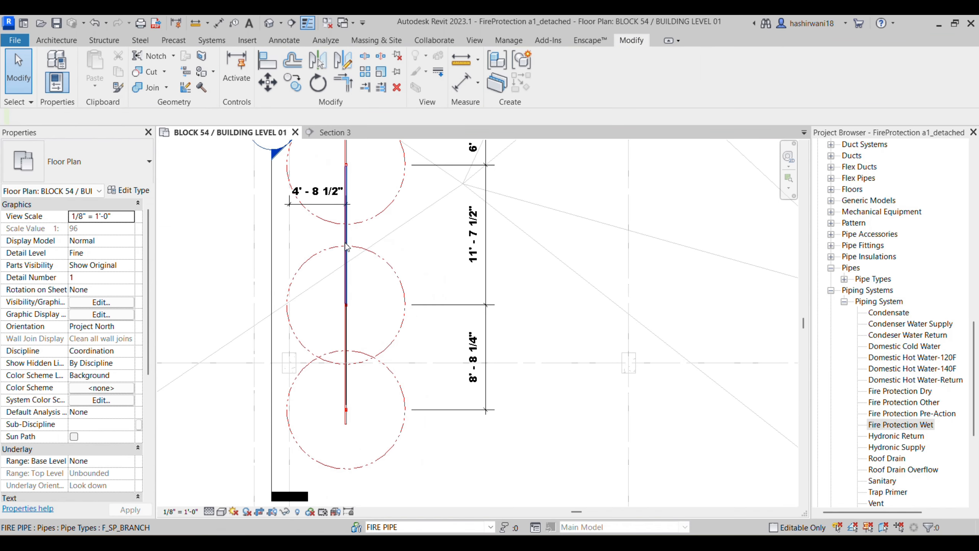
pyautogui.scroll(5, 348, 396)
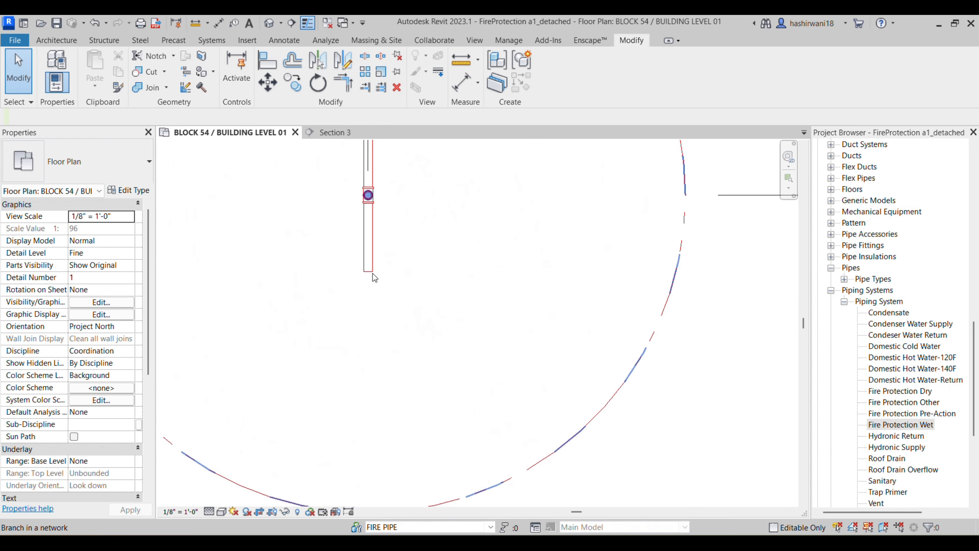
pyautogui.press('Tab')
pyautogui.click(373, 276)
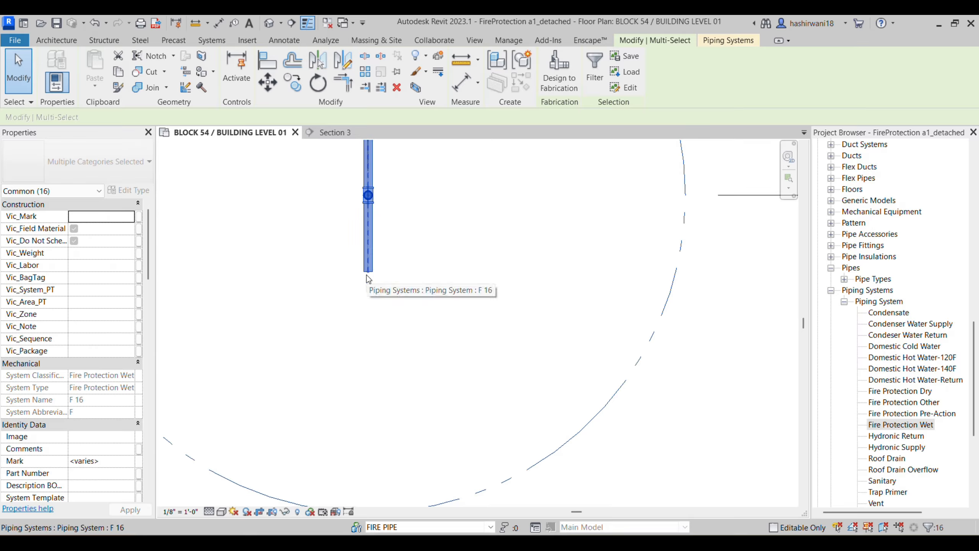
pyautogui.keyDown('ctrl'); pyautogui.click(367, 274); pyautogui.keyUp('ctrl')
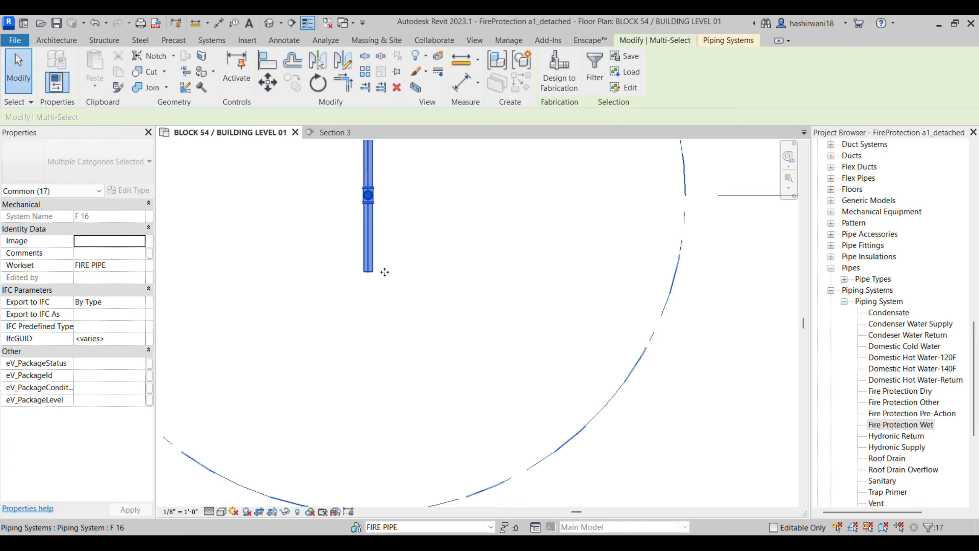
pyautogui.click(697, 395)
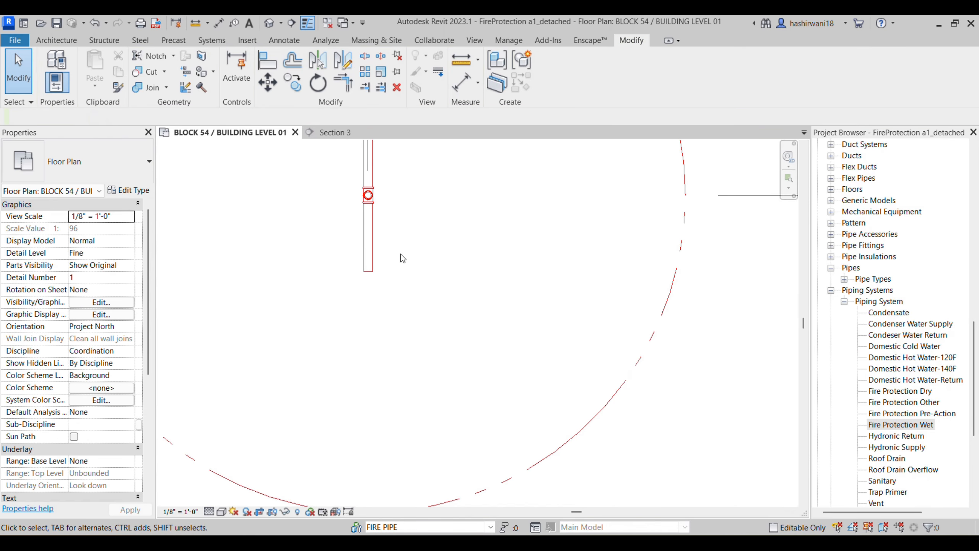
pyautogui.click(371, 267)
pyautogui.moveTo(368, 271); pyautogui.dragTo(371, 467)
# Step: Set the bottom sprinkler spacing to 11'-7 1/2" and recheck the branch dimensions in the PDF
pyautogui.scroll(3, 559, 463)
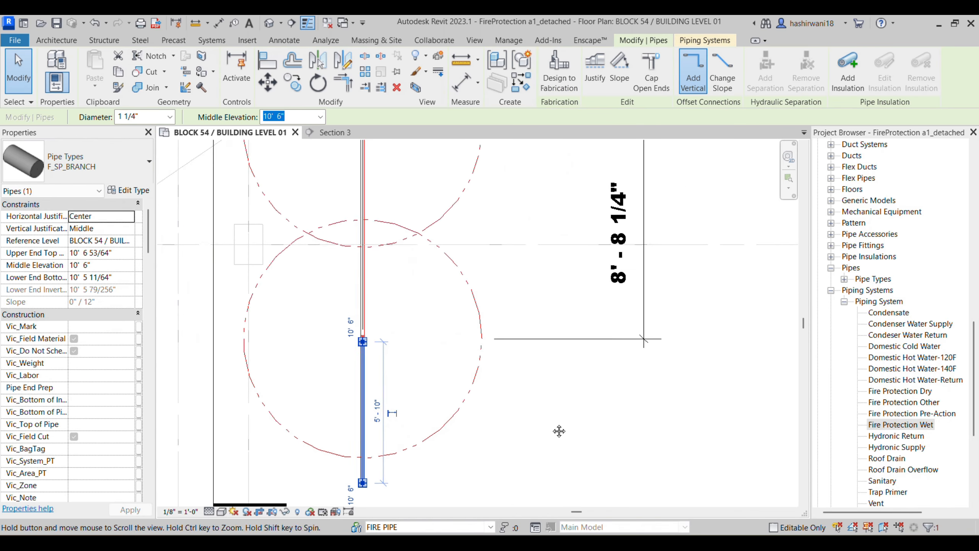
pyautogui.click(585, 349)
pyautogui.click(582, 315)
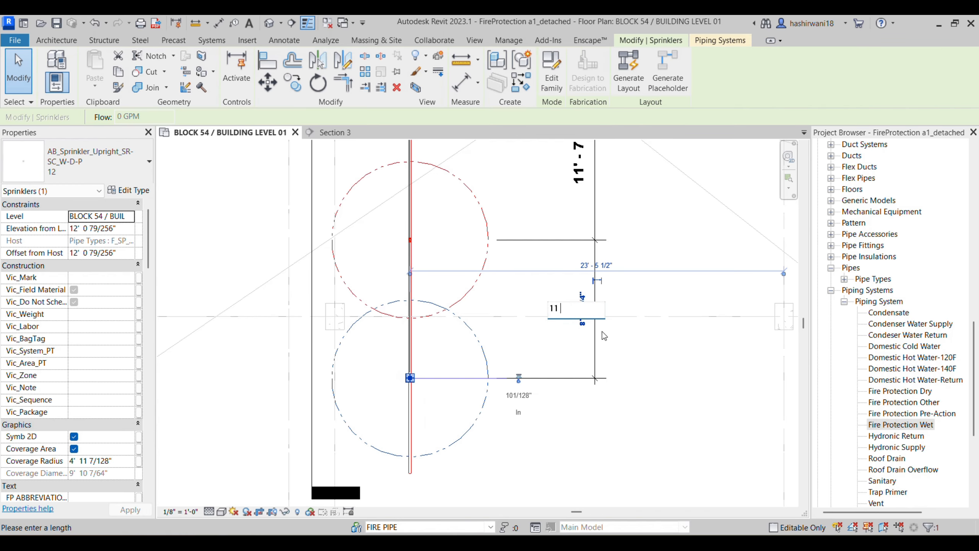
pyautogui.write('11 7.5')
pyautogui.press('Return')
pyautogui.scroll(-3, 662, 380)
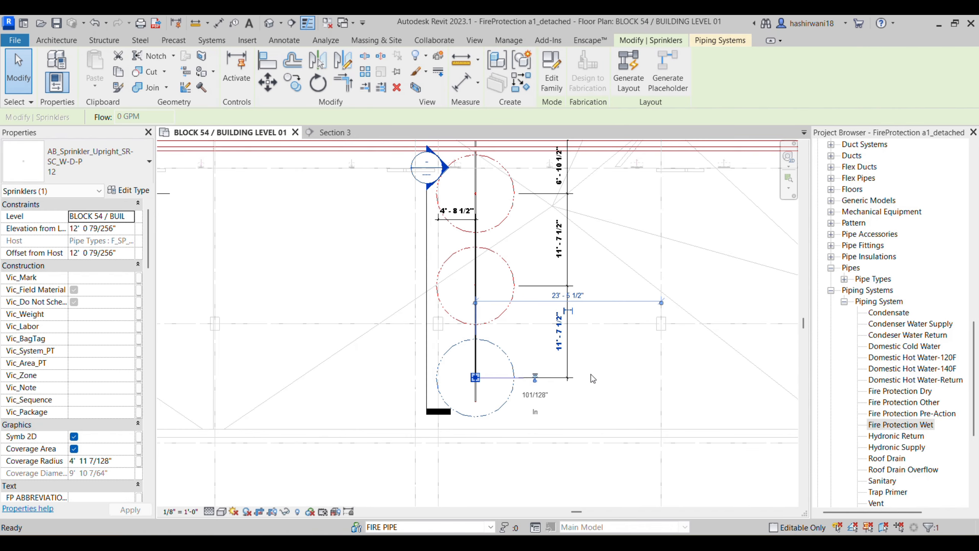
pyautogui.press('Escape')
pyautogui.scroll(5, 510, 412)
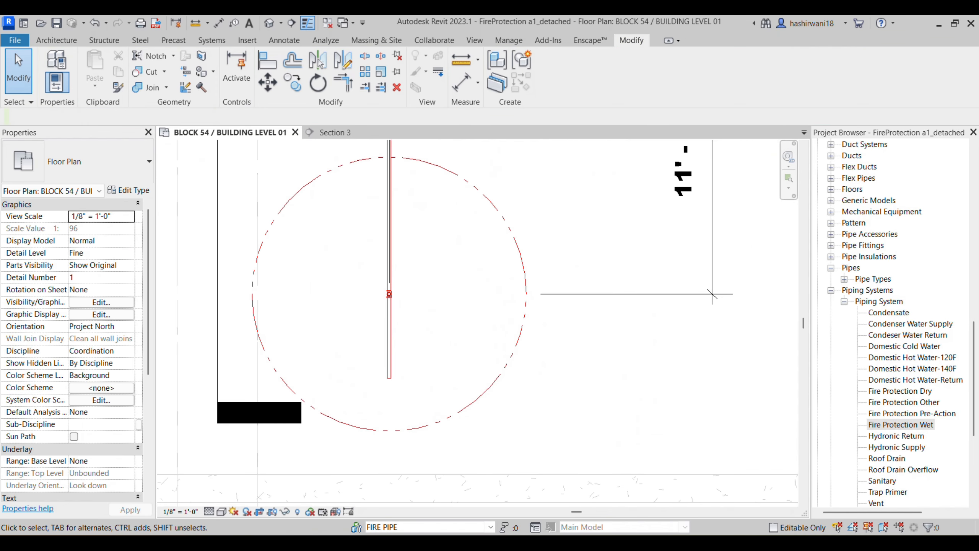
pyautogui.hotkey('alt', 'Tab')
pyautogui.moveTo(519, 475); pyautogui.dragTo(541, 403, button='middle')
pyautogui.scroll(-3, 541, 400)
pyautogui.scroll(4, 529, 405)
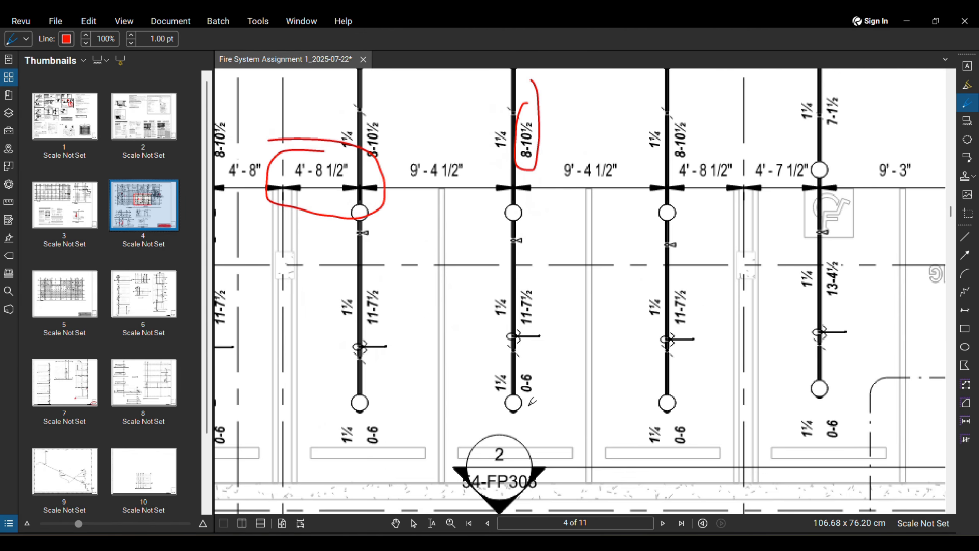
pyautogui.scroll(1, 532, 402)
pyautogui.scroll(-4, 559, 339)
pyautogui.scroll(-1, 557, 309)
pyautogui.scroll(7, 497, 366)
pyautogui.scroll(3, 490, 353)
pyautogui.moveTo(503, 354); pyautogui.dragTo(512, 352)
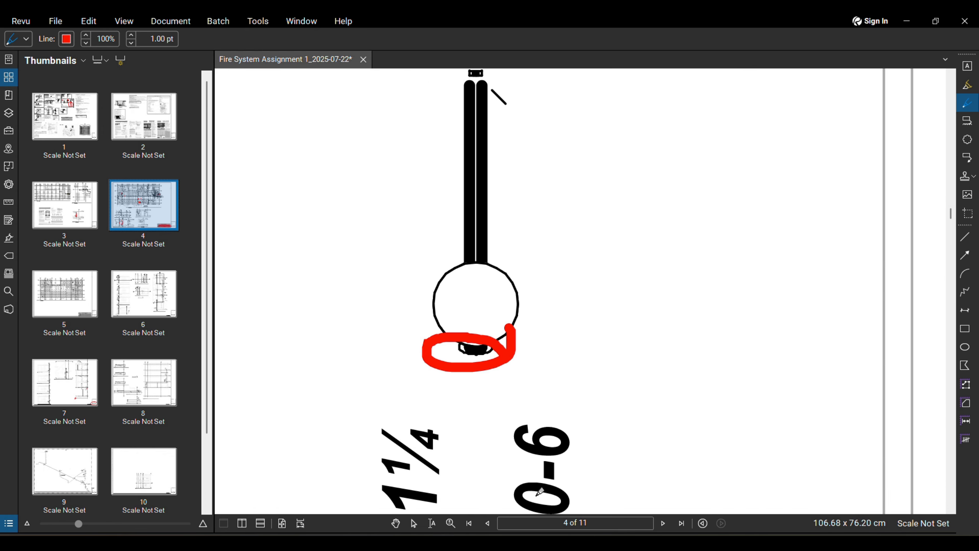
pyautogui.click(501, 541)
pyautogui.moveTo(434, 427); pyautogui.dragTo(483, 453, button='middle')
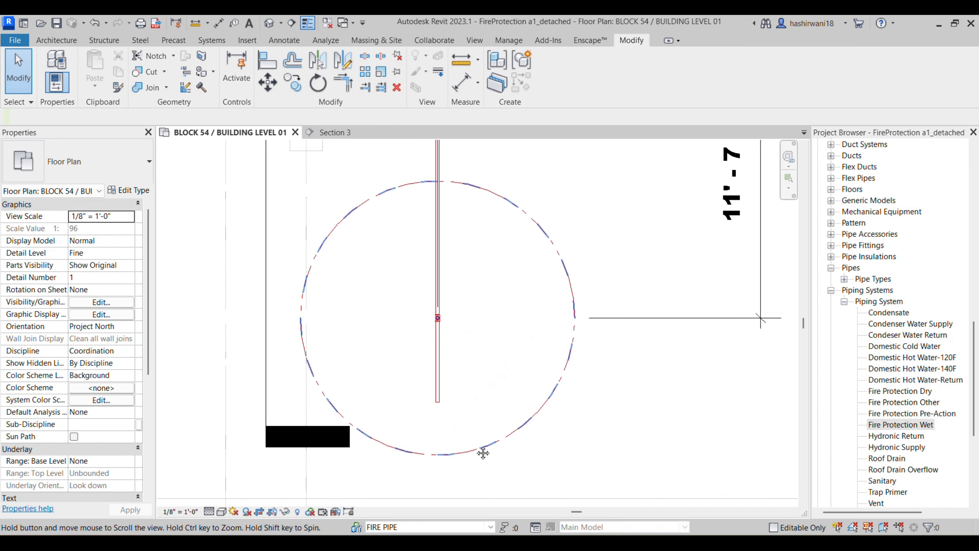
pyautogui.scroll(2, 440, 402)
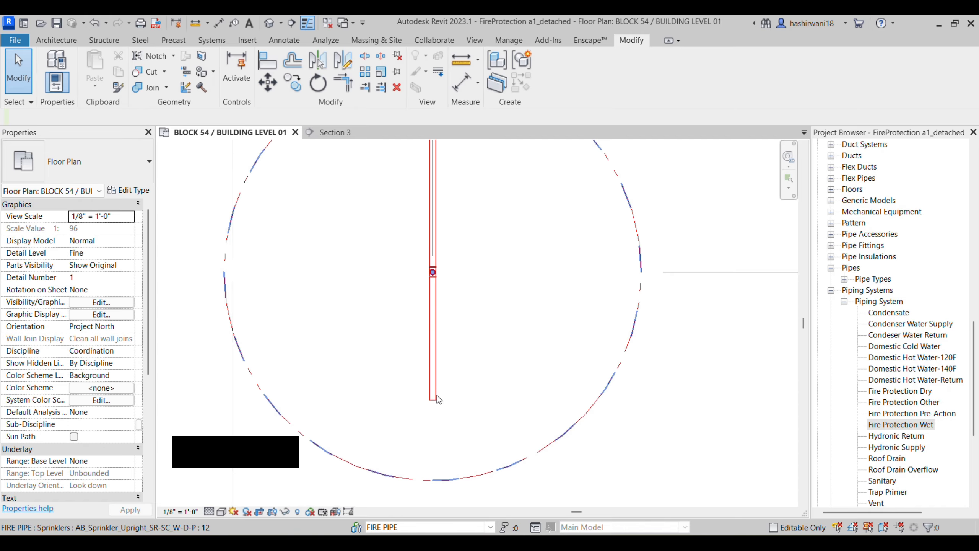
pyautogui.click(435, 382)
pyautogui.moveTo(434, 345); pyautogui.dragTo(433, 283)
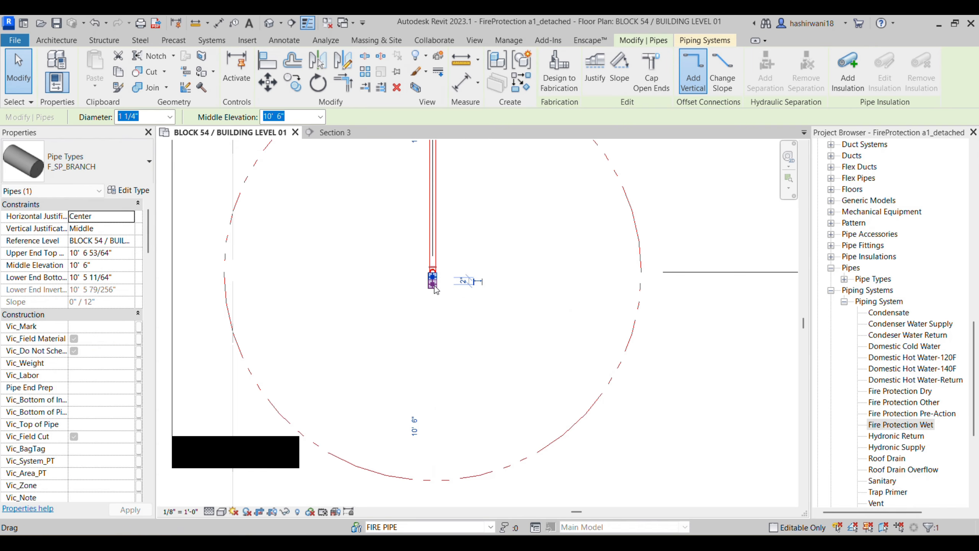
pyautogui.rightClick(434, 182)
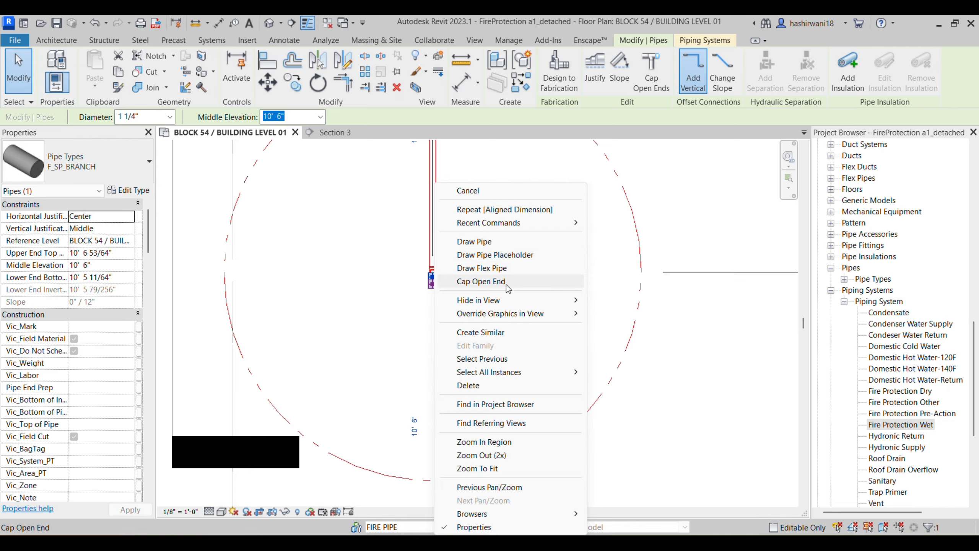
pyautogui.click(650, 68)
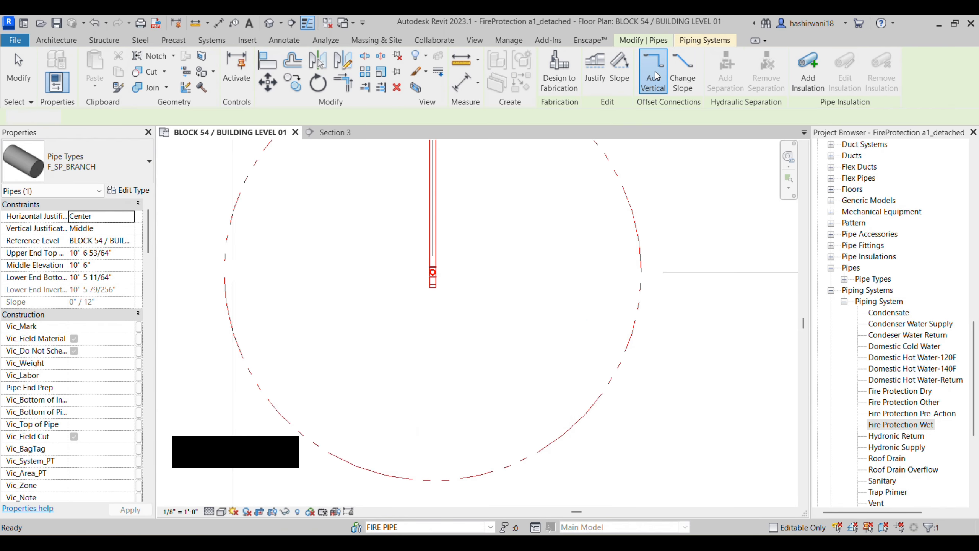
pyautogui.click(679, 342)
pyautogui.scroll(5, 443, 272)
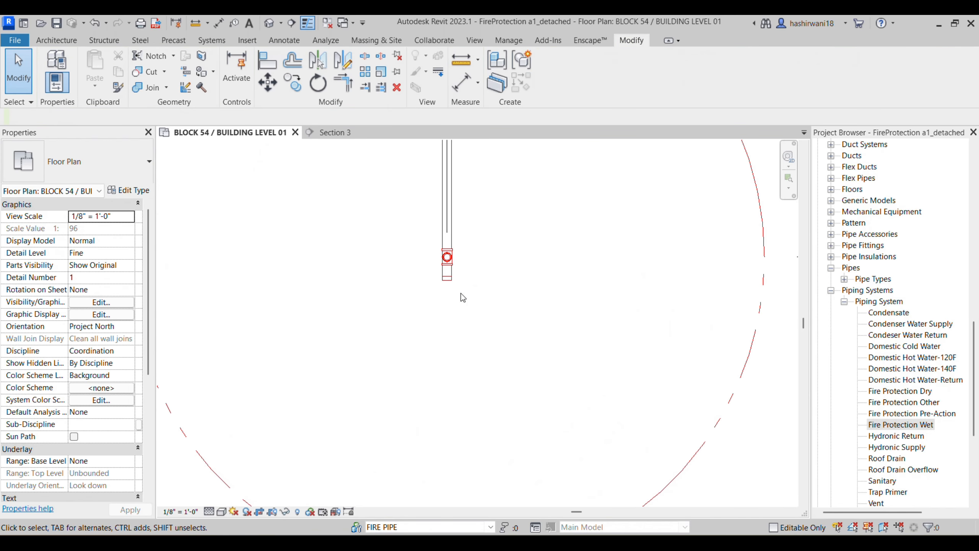
pyautogui.click(444, 278)
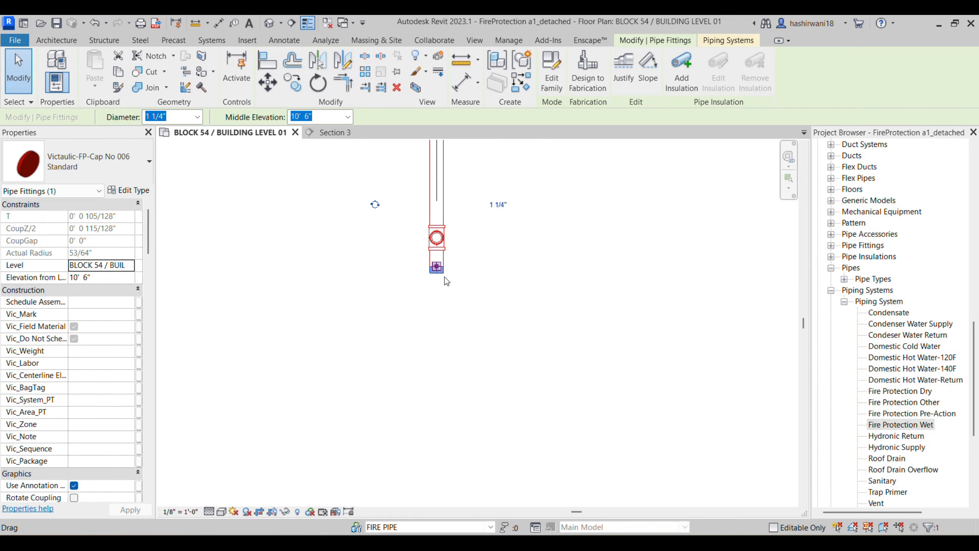
pyautogui.scroll(-1, 213, 289)
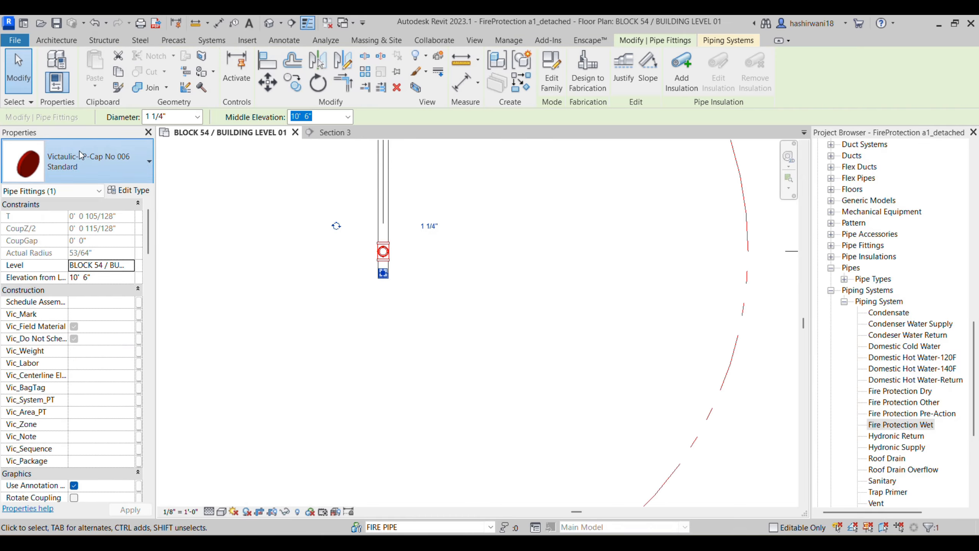
pyautogui.click(97, 164)
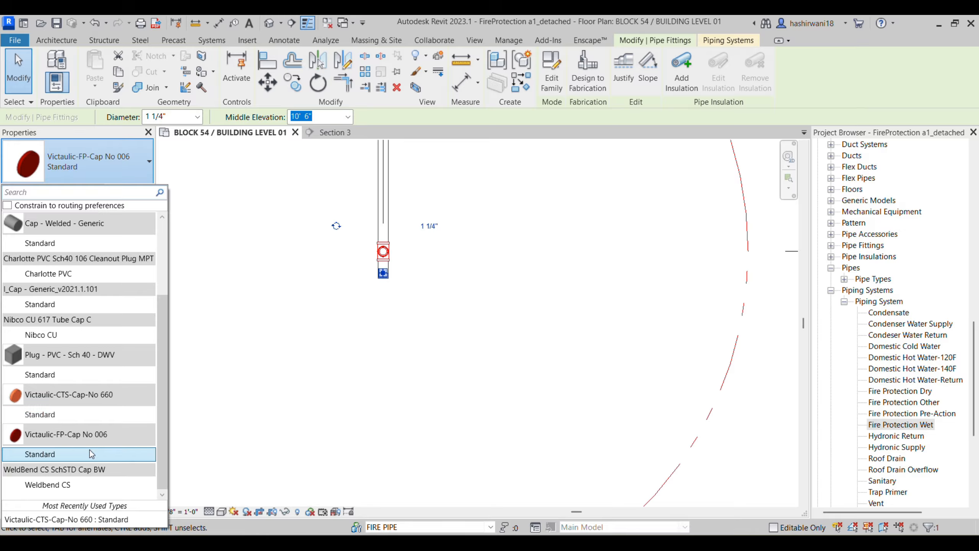
pyautogui.scroll(2, 110, 437)
pyautogui.click(760, 422)
pyautogui.scroll(5, 662, 407)
pyautogui.scroll(-3, 436, 245)
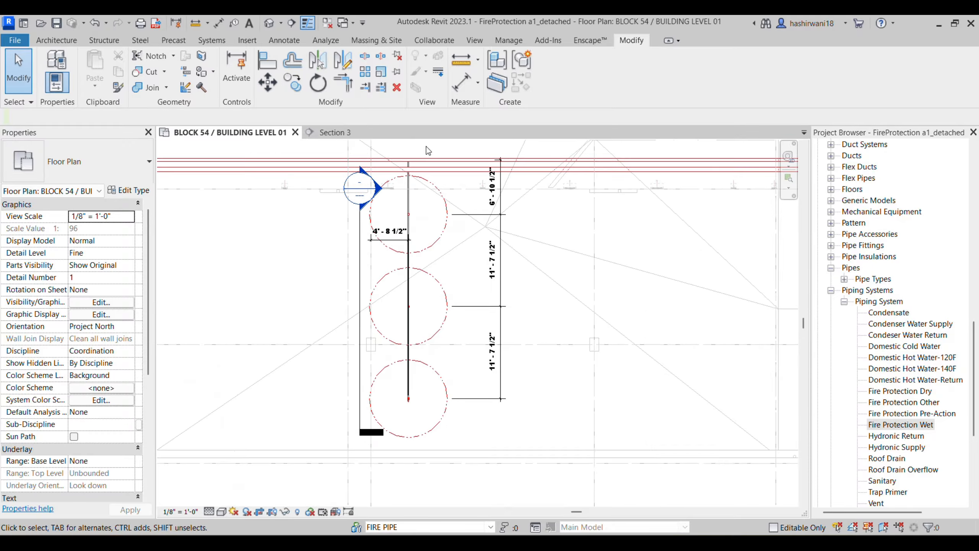
# Step: Check the 4'-8½" branch line dimension on the reference PDF drawing
pyautogui.scroll(3, 486, 293)
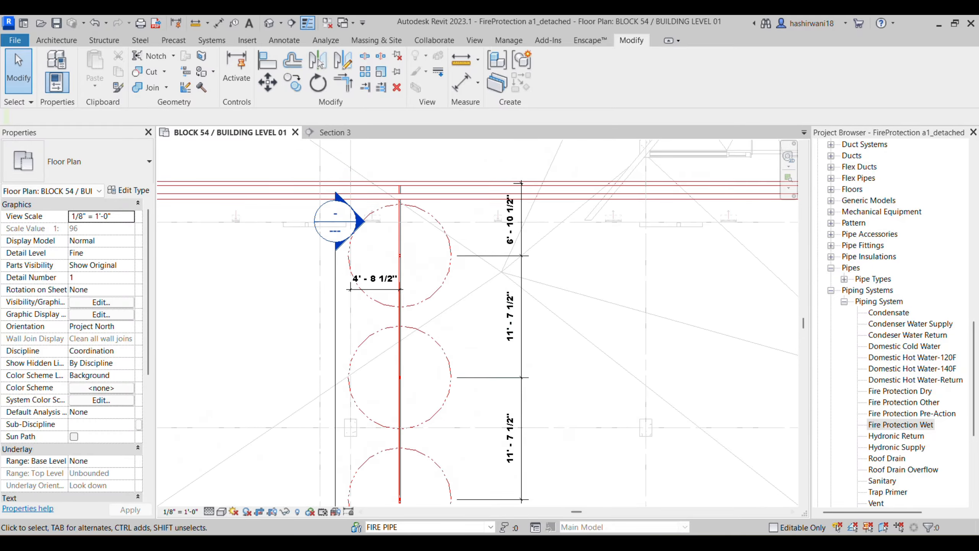
pyautogui.click(529, 543)
pyautogui.scroll(-10, 576, 397)
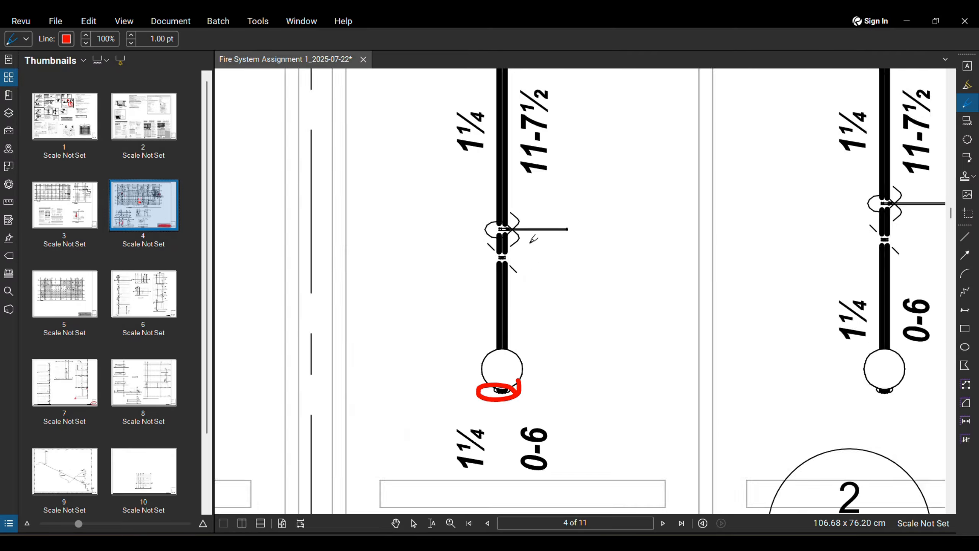
pyautogui.scroll(6, 500, 208)
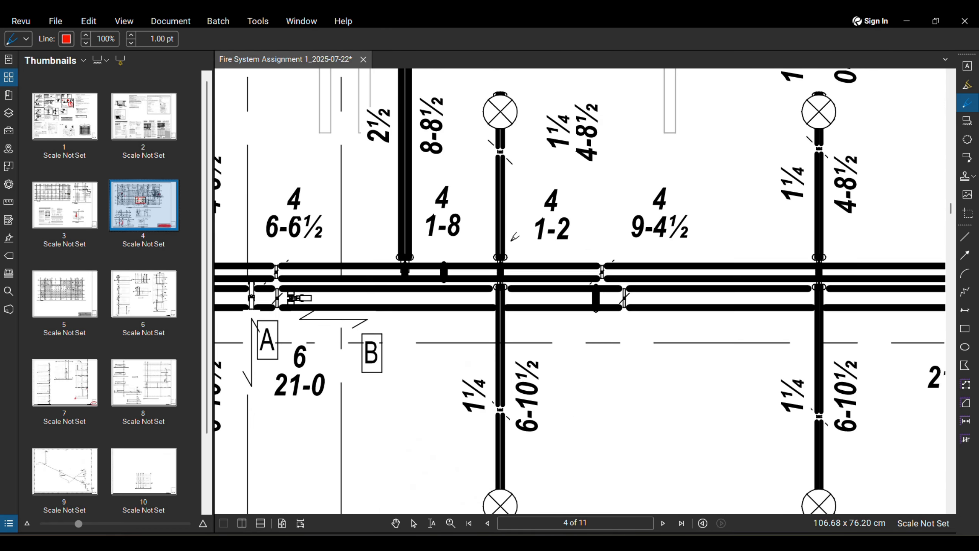
pyautogui.scroll(-2, 515, 279)
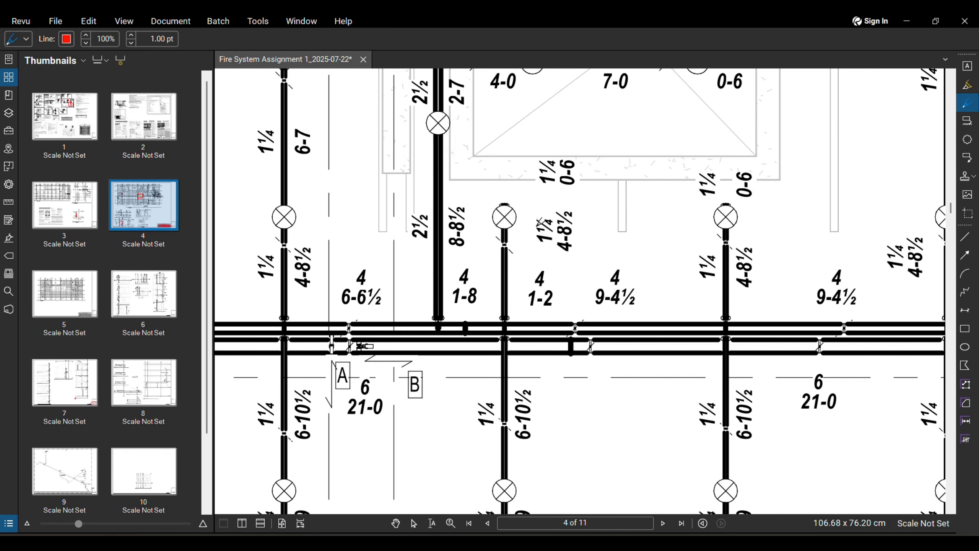
pyautogui.moveTo(524, 235); pyautogui.dragTo(489, 251, button='middle')
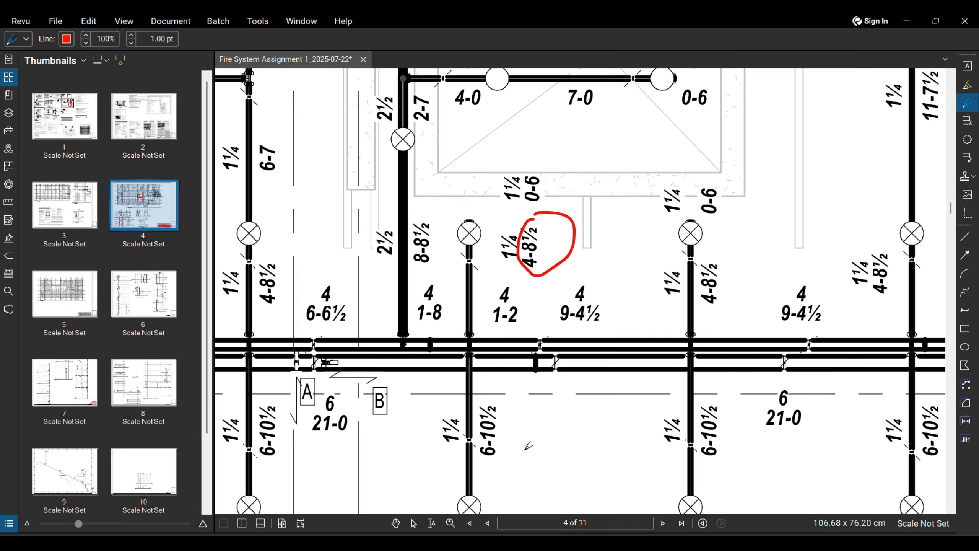
# Step: Draw a new pipe like the vertical fire branch pipe, from its end to above the mains
pyautogui.moveTo(500, 543)
pyautogui.click(504, 492)
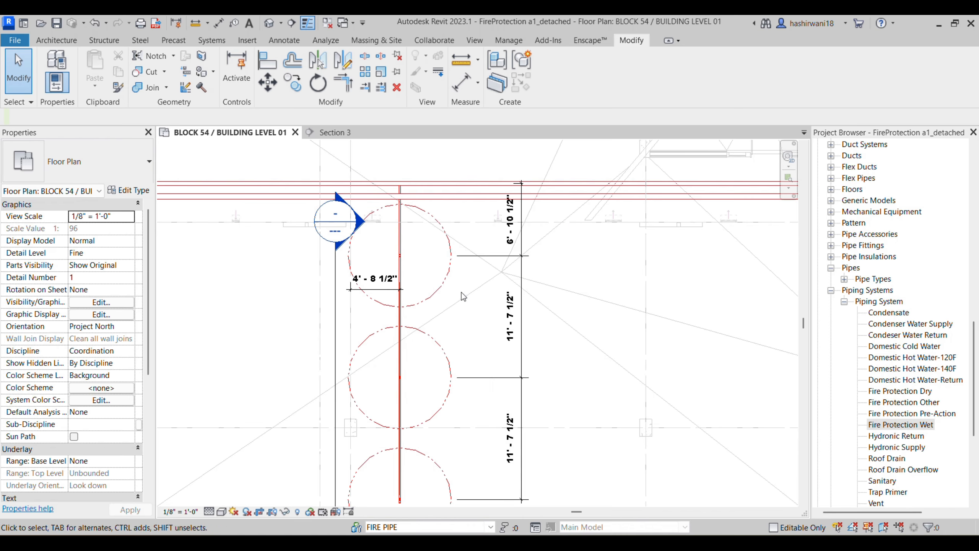
pyautogui.moveTo(404, 204); pyautogui.dragTo(401, 272, button='middle')
pyautogui.scroll(-1, 402, 272)
pyautogui.scroll(5, 401, 271)
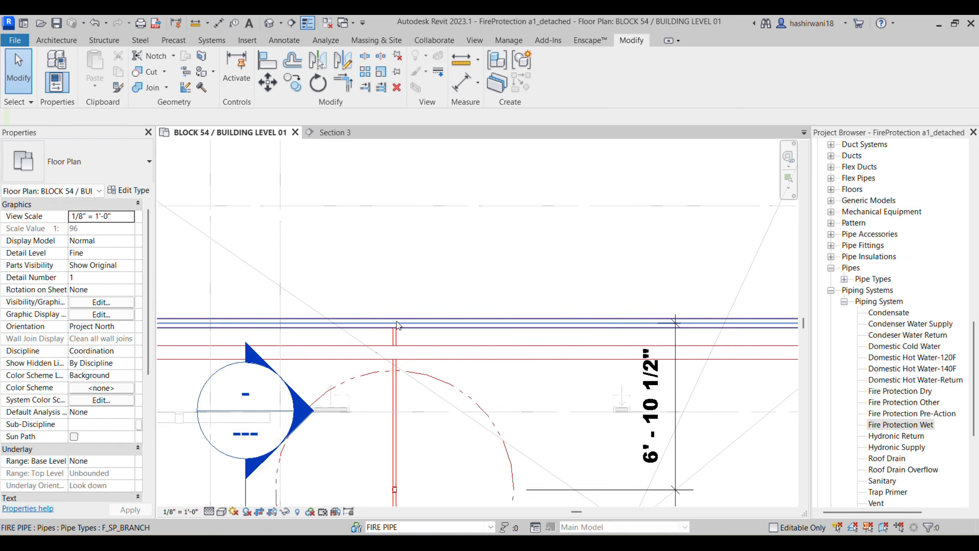
pyautogui.click(395, 405)
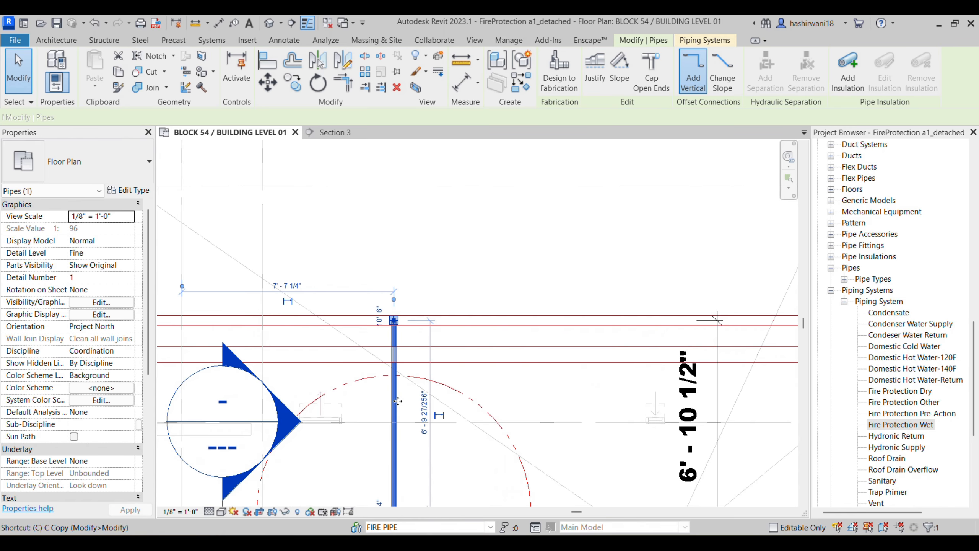
pyautogui.press('c')
pyautogui.press('s')
pyautogui.click(394, 247)
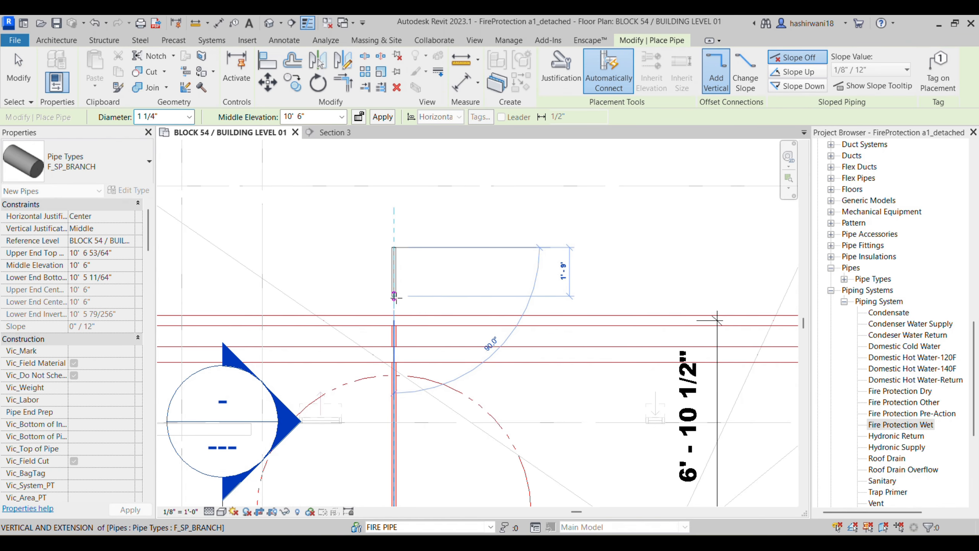
pyautogui.click(393, 301)
pyautogui.press('Escape')
pyautogui.press('Escape')
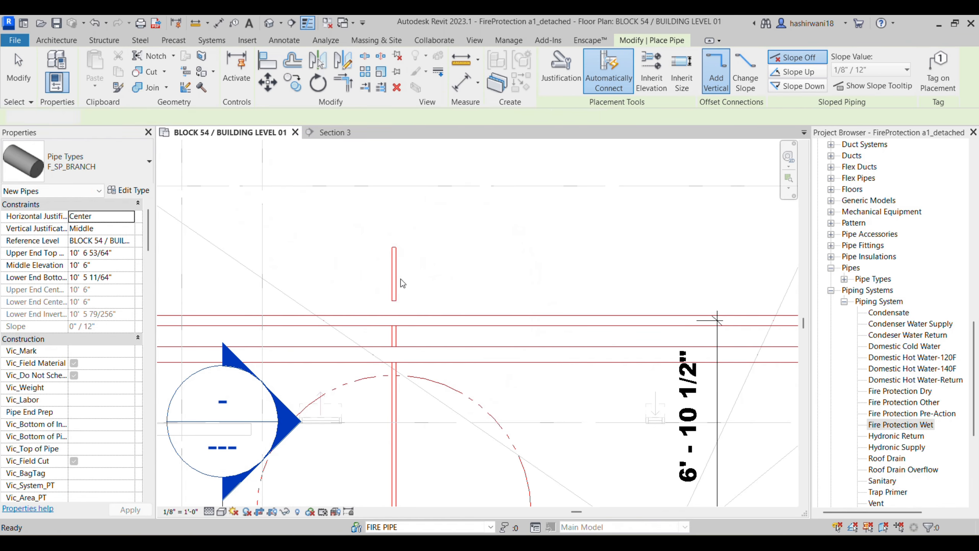
# Step: Align the new pipe's end to the horizontal reference line
pyautogui.press('a')
pyautogui.press('l')
pyautogui.click(405, 320)
pyautogui.click(393, 300)
pyautogui.moveTo(433, 294); pyautogui.dragTo(428, 308, button='middle')
pyautogui.scroll(-2, 429, 309)
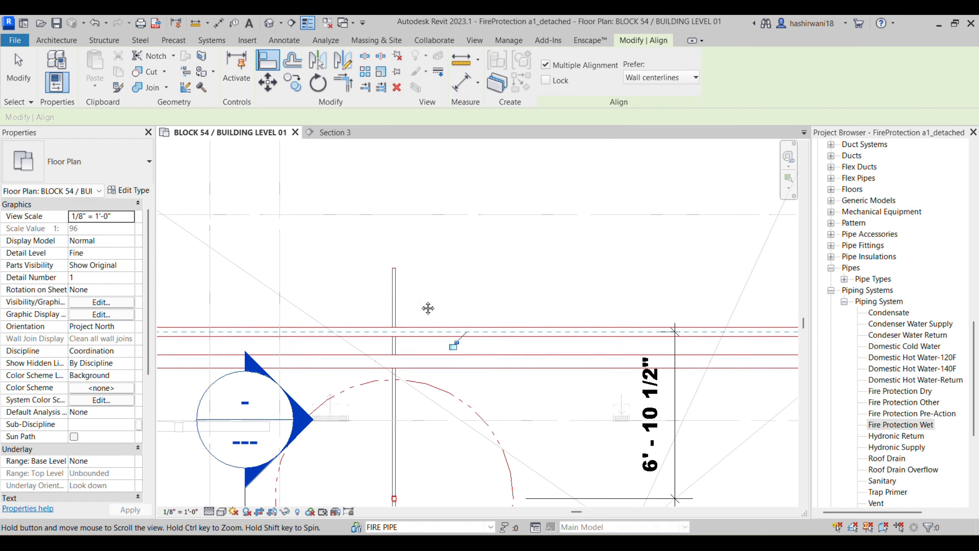
pyautogui.scroll(2, 399, 275)
pyautogui.press('Escape')
pyautogui.press('Escape')
# Step: Drag the branch pipe's top end upward to extend it 4'-8"
pyautogui.click(398, 282)
pyautogui.moveTo(396, 273); pyautogui.dragTo(393, 222)
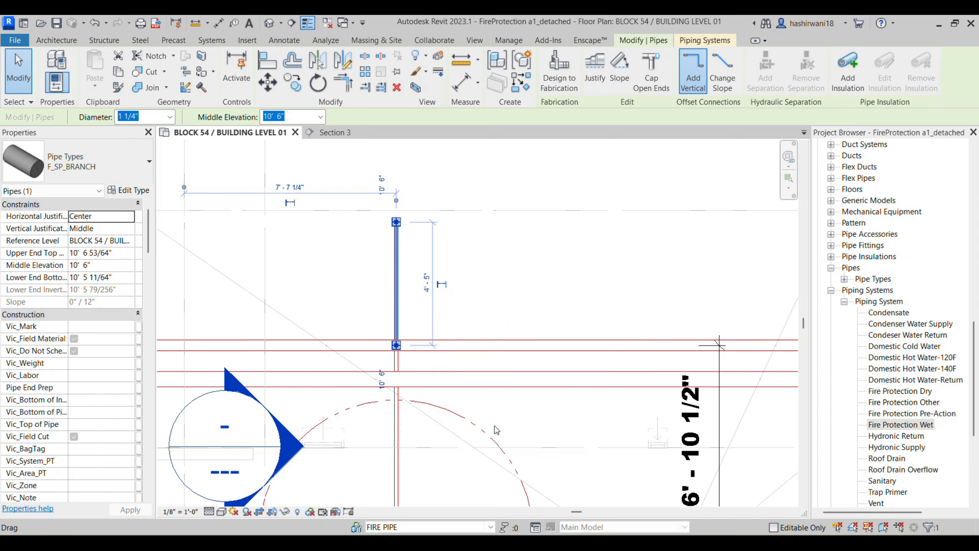
pyautogui.scroll(2, 397, 231)
pyautogui.moveTo(385, 230); pyautogui.dragTo(384, 219)
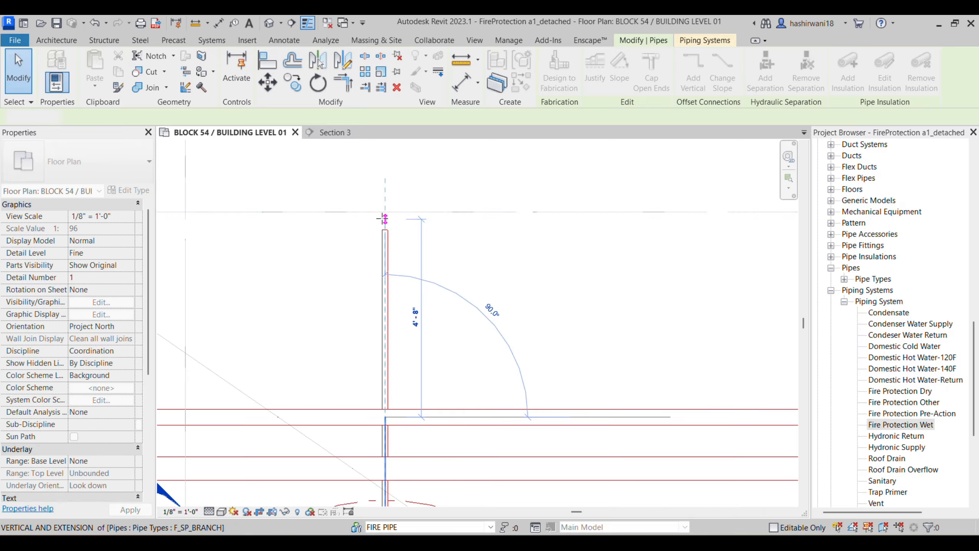
pyautogui.moveTo(382, 219); pyautogui.dragTo(382, 218)
# Step: Cap the branch pipe's open end
pyautogui.click(489, 256)
pyautogui.scroll(-2, 486, 270)
pyautogui.moveTo(486, 269); pyautogui.dragTo(443, 293, button='middle')
pyautogui.scroll(-1, 399, 278)
pyautogui.scroll(2, 397, 278)
pyautogui.rightClick(397, 276)
pyautogui.click(438, 281)
pyautogui.click(505, 298)
pyautogui.scroll(-1, 489, 271)
pyautogui.moveTo(489, 271); pyautogui.dragTo(447, 226, button='middle')
pyautogui.scroll(-2, 447, 226)
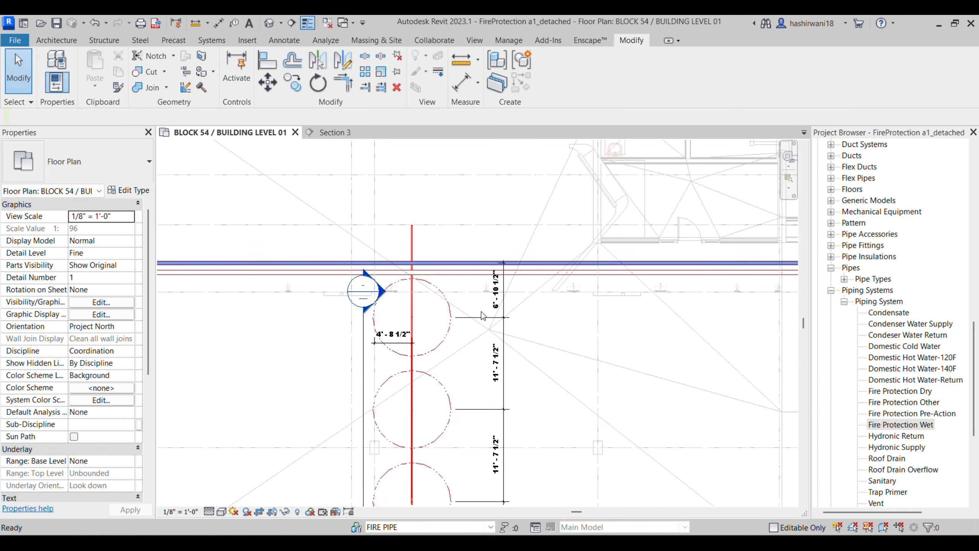
pyautogui.hotkey('alt', 'Tab')
pyautogui.hotkey('alt', 'Tab')
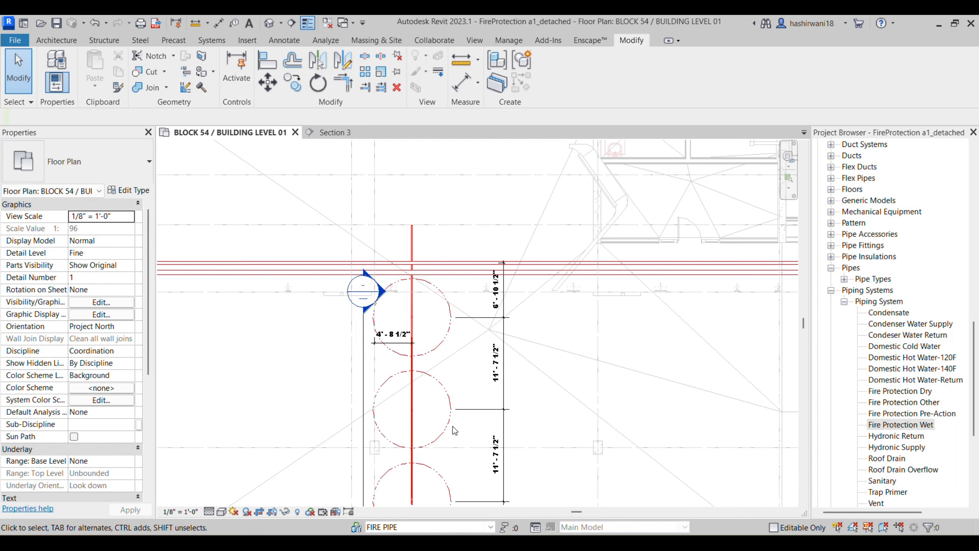
# Step: Place a sprinkler of the same type on the upper pipe extension, dismissing the not-visible warning
pyautogui.click(439, 345)
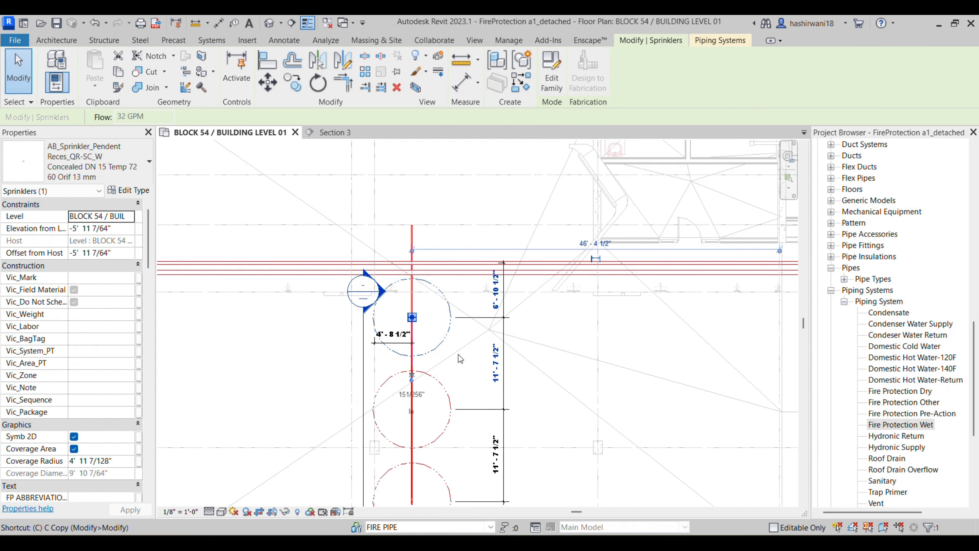
pyautogui.press('s')
pyautogui.scroll(3, 413, 237)
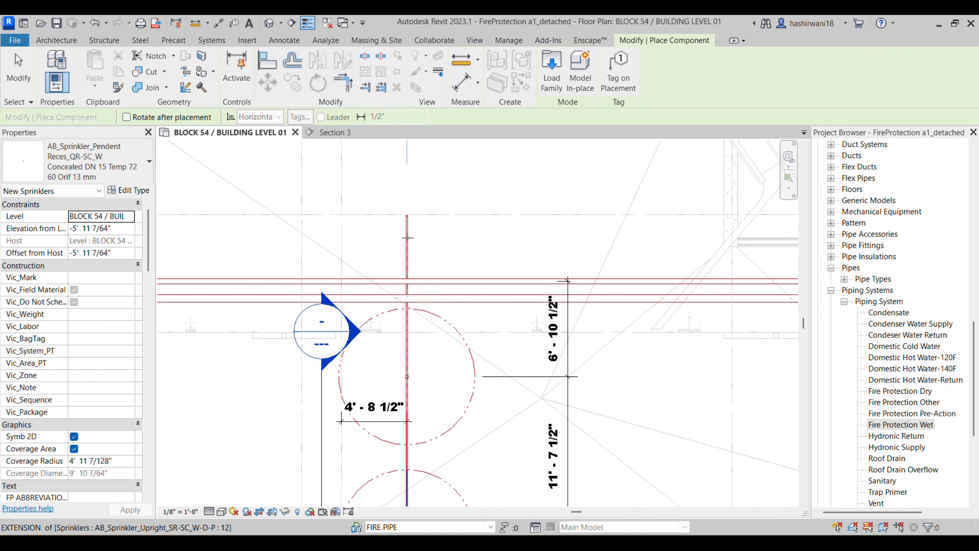
pyautogui.click(407, 231)
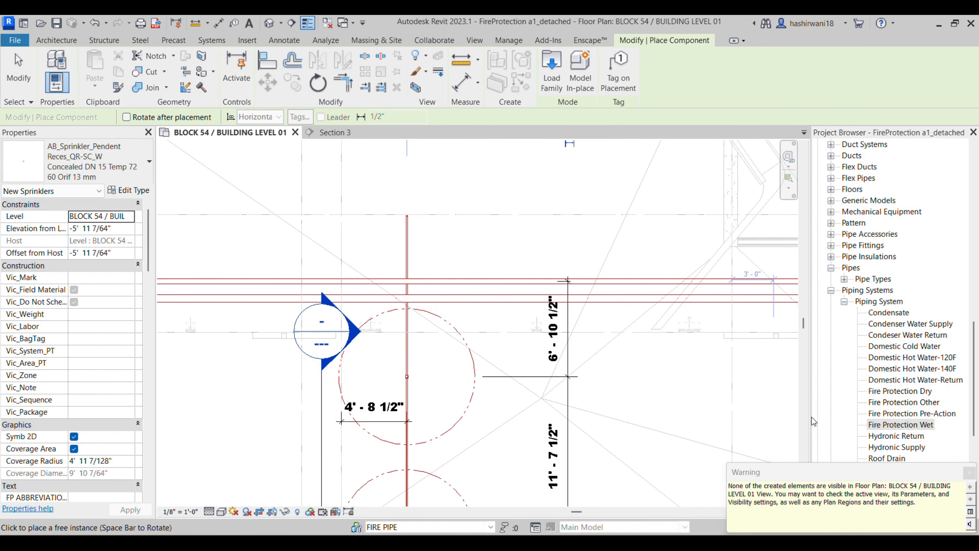
pyautogui.click(969, 473)
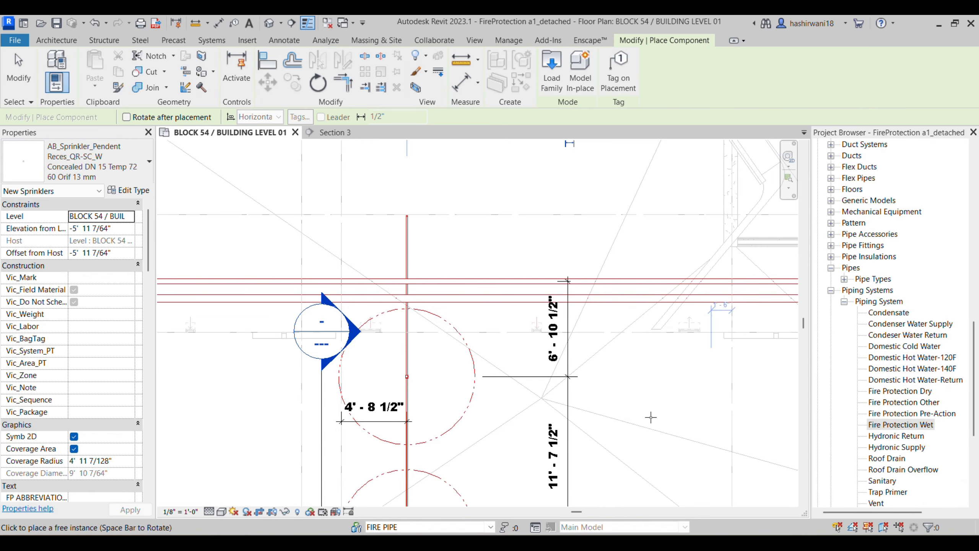
pyautogui.press('Escape')
pyautogui.press('Escape')
# Step: Copy a branch-line sprinkler and paste the copy above the mains
pyautogui.click(478, 416)
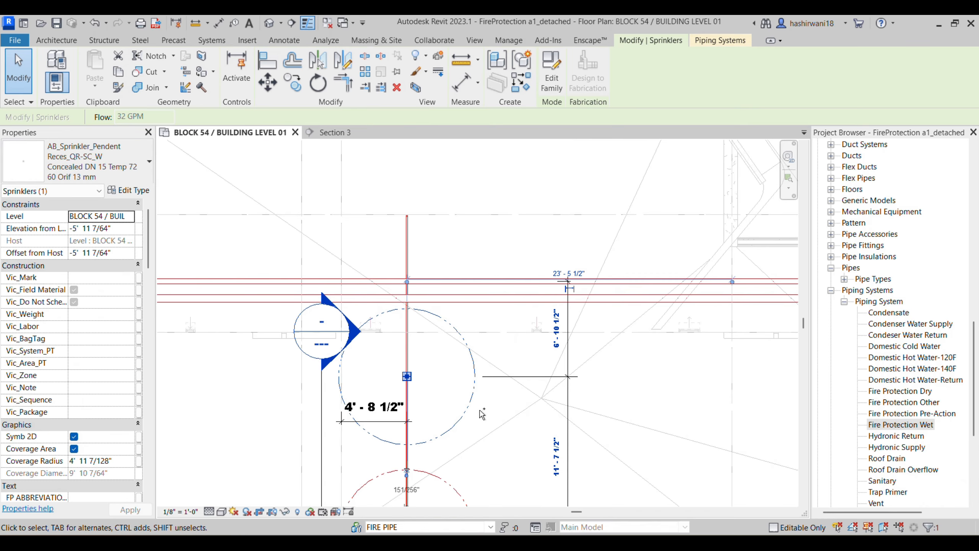
pyautogui.hotkey('ctrl', 'c')
pyautogui.hotkey('ctrl', 'v')
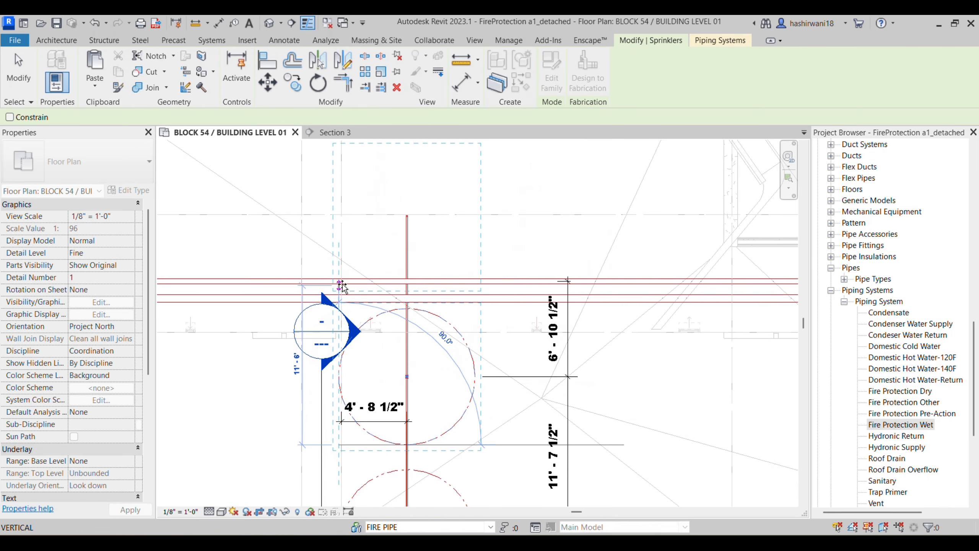
pyautogui.click(344, 300)
pyautogui.scroll(1, 497, 239)
pyautogui.moveTo(497, 238); pyautogui.dragTo(500, 271, button='middle')
pyautogui.click(500, 271)
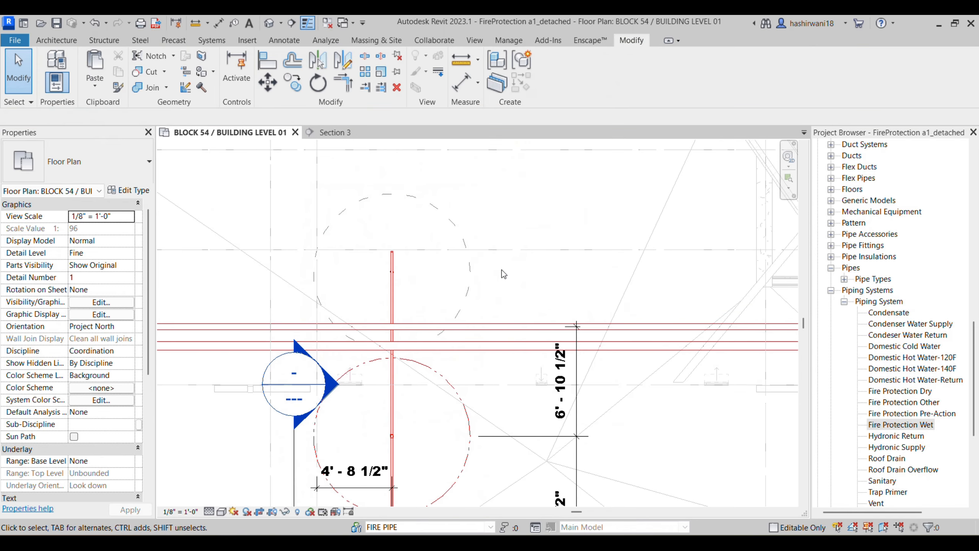
pyautogui.scroll(3, 397, 279)
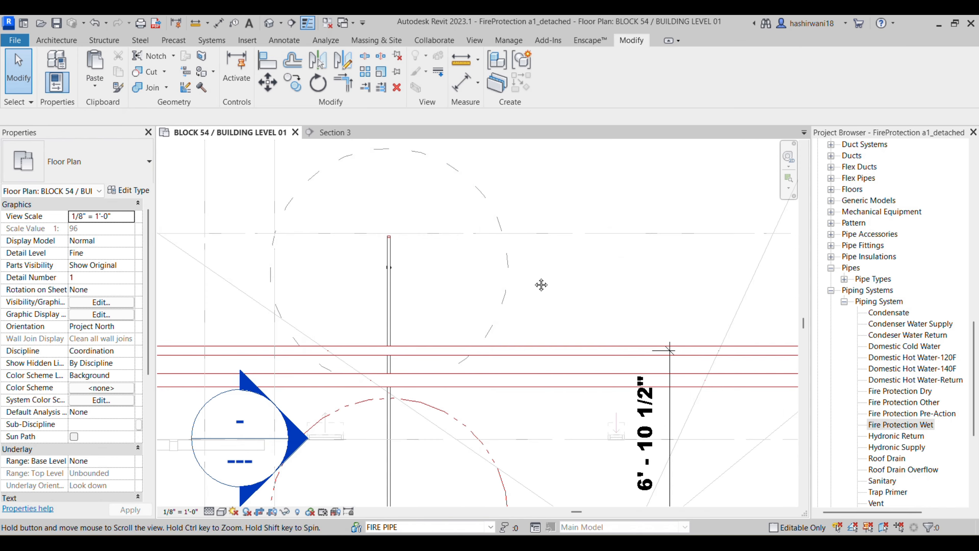
pyautogui.scroll(-4, 534, 277)
# Step: Compare against the reference PDF, then delete the cap from the branch pipe end
pyautogui.hotkey('alt', 'Tab')
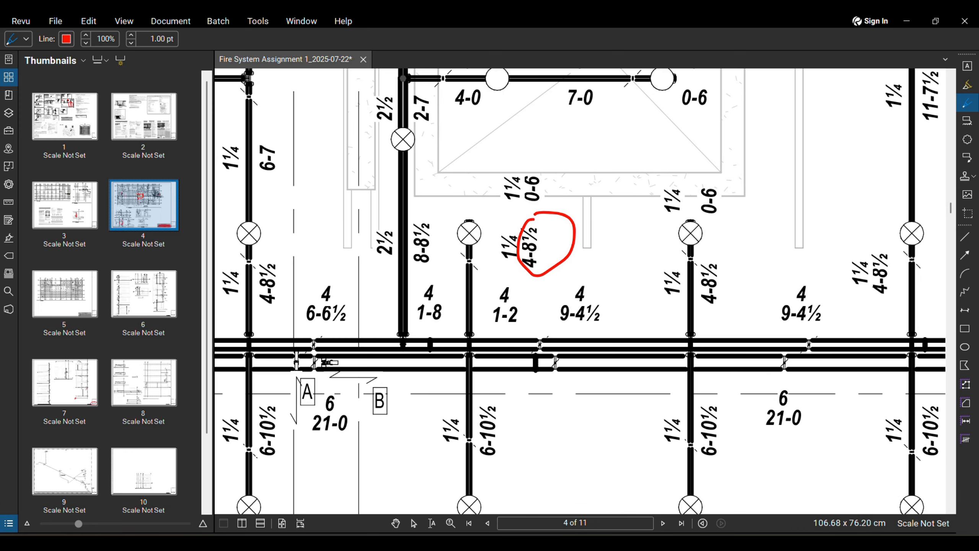
pyautogui.hotkey('alt', 'Tab')
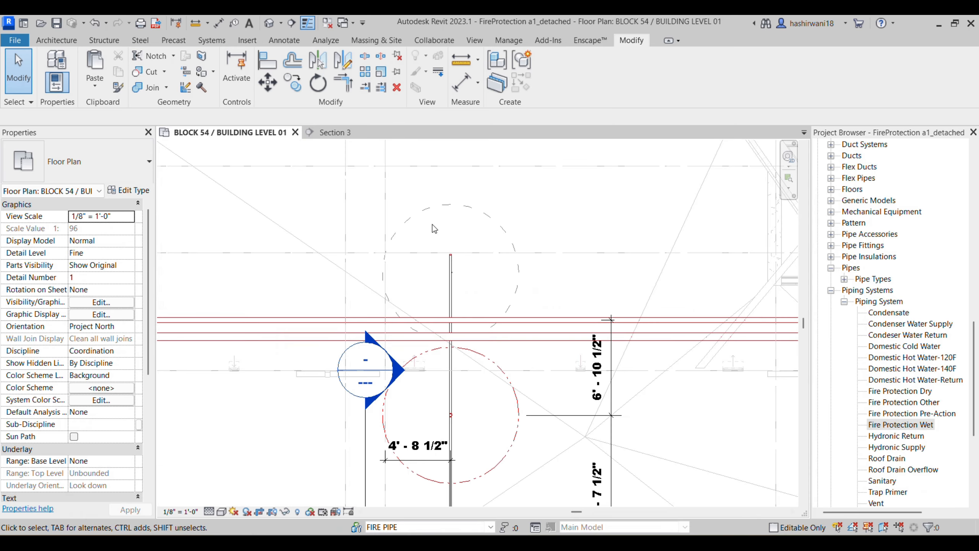
pyautogui.scroll(3, 464, 277)
pyautogui.click(459, 268)
pyautogui.press('Delete')
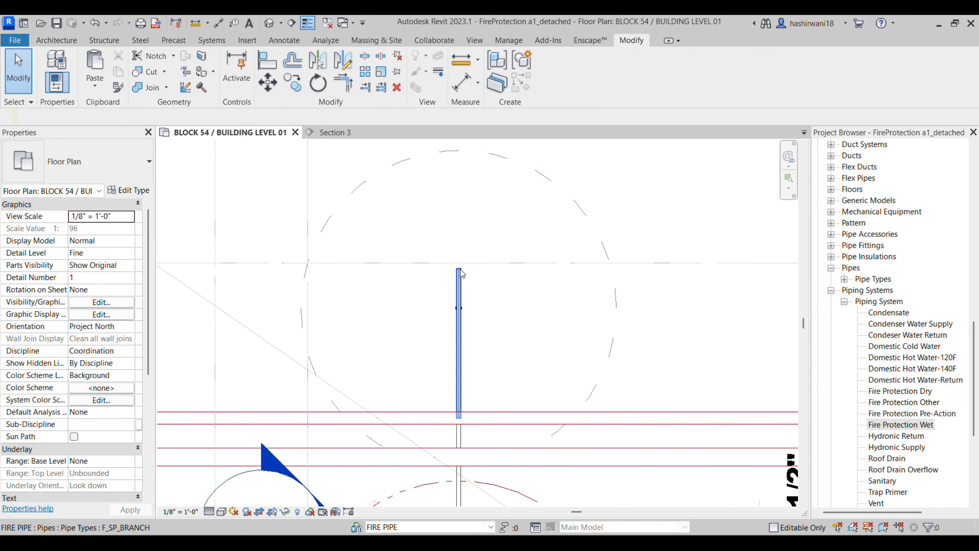
# Step: Try stretching the branch pipe's top end upward and cancel the resulting error
pyautogui.click(459, 270)
pyautogui.moveTo(458, 269); pyautogui.dragTo(459, 234)
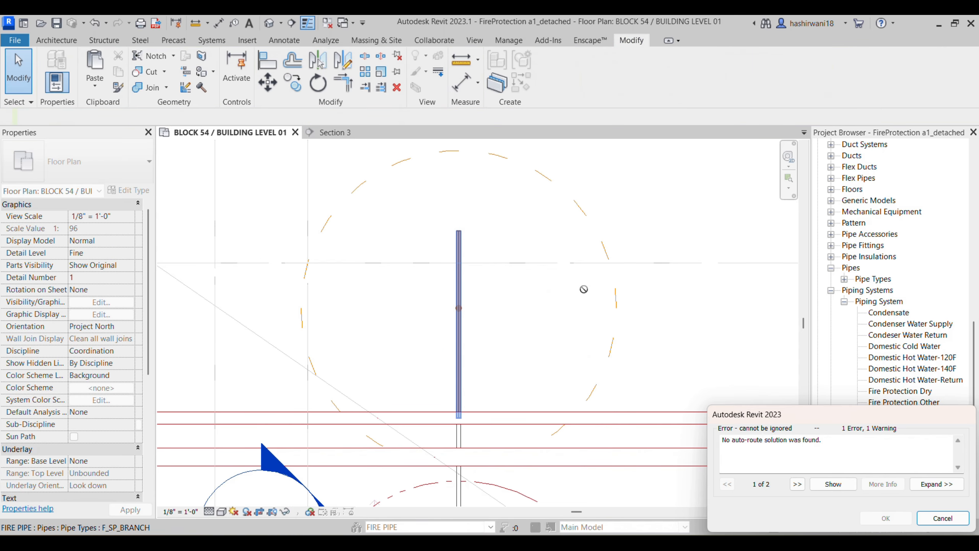
pyautogui.click(941, 518)
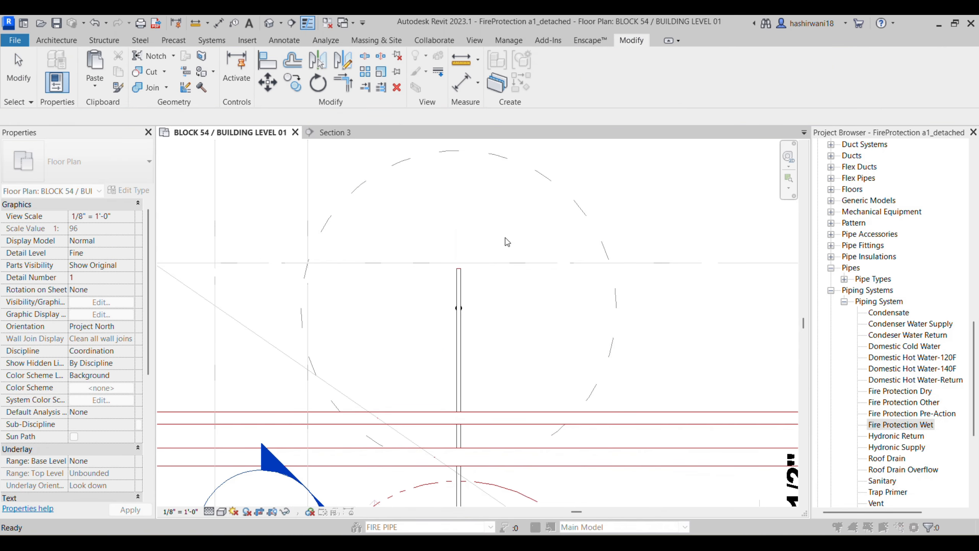
pyautogui.click(473, 303)
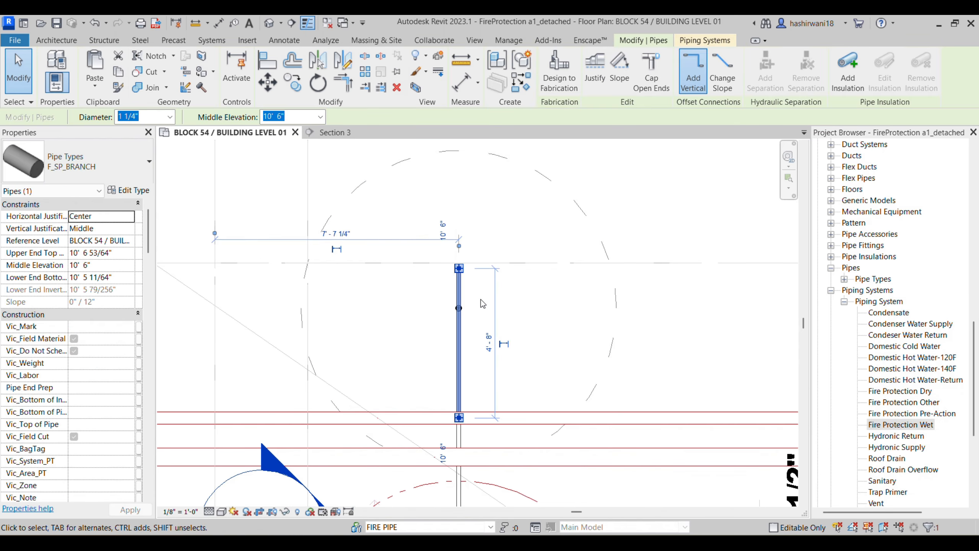
pyautogui.press('Escape')
# Step: Move the sprinkler up onto the branch pipe's top end
pyautogui.click(466, 307)
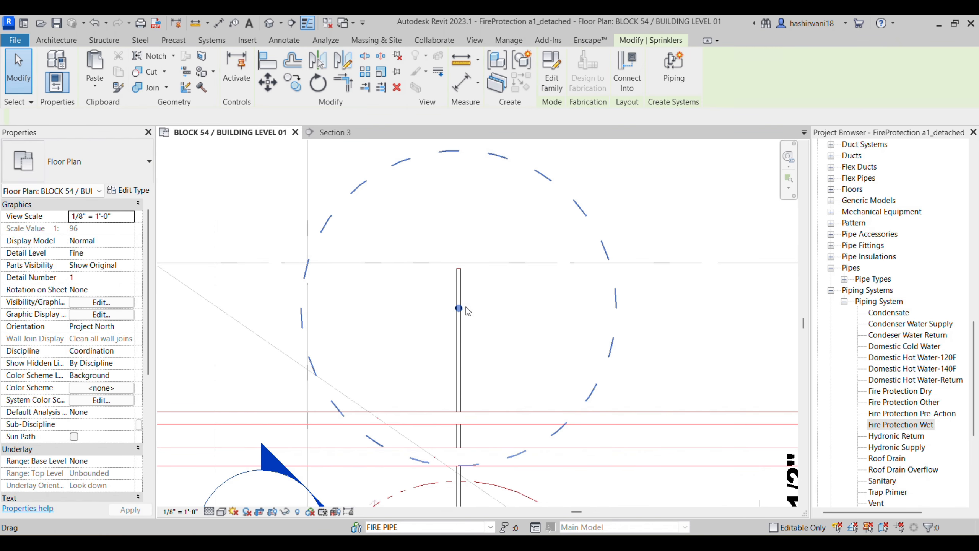
pyautogui.moveTo(460, 309); pyautogui.dragTo(461, 275)
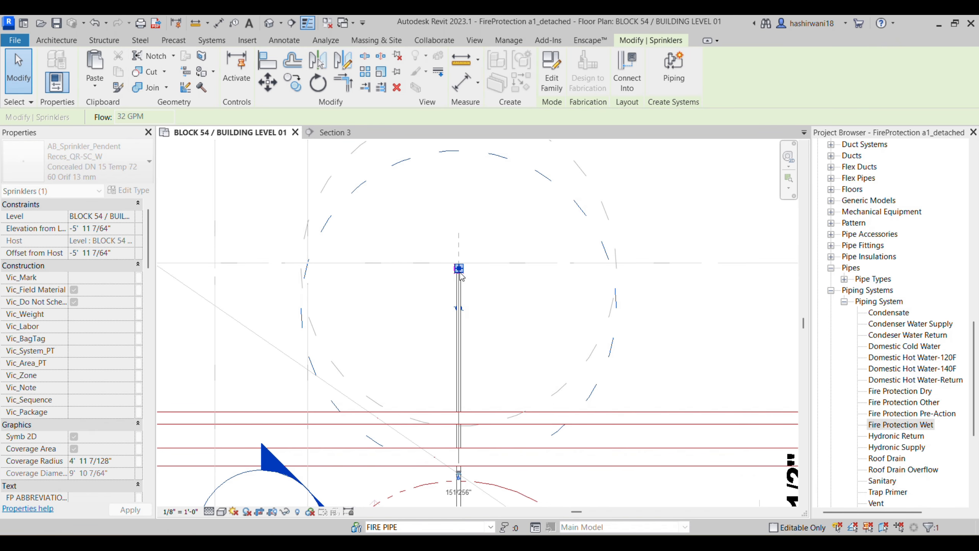
pyautogui.click(628, 276)
pyautogui.scroll(-4, 276, 163)
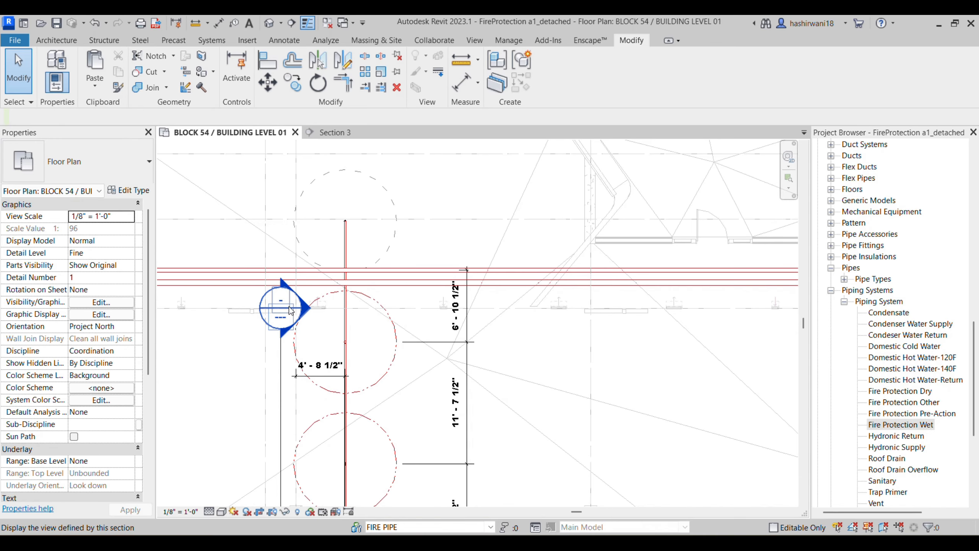
# Step: Shift the section line up over the sprinkler and open the Section 3 view
pyautogui.click(281, 361)
pyautogui.moveTo(281, 361); pyautogui.dragTo(275, 274)
pyautogui.click(334, 136)
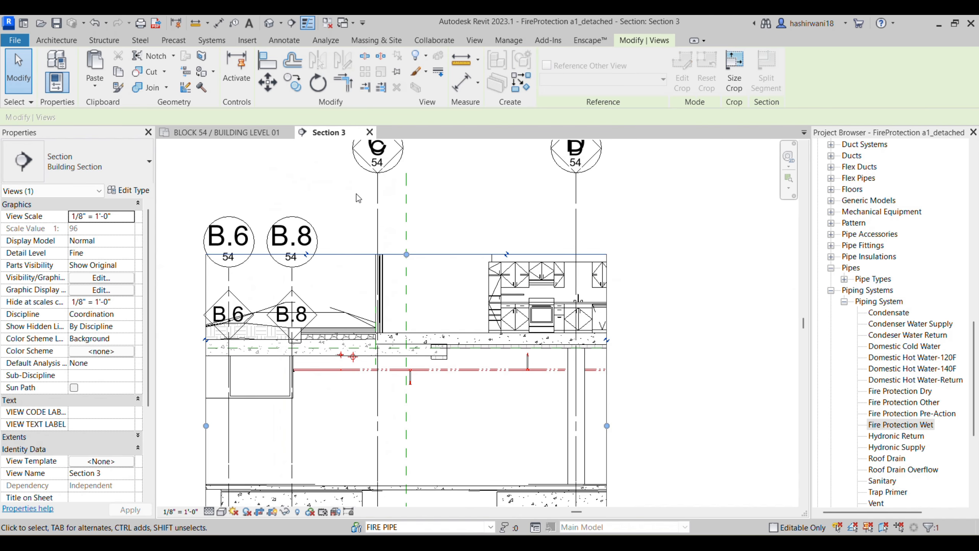
pyautogui.moveTo(422, 402); pyautogui.dragTo(429, 388, button='middle')
pyautogui.scroll(2, 360, 376)
pyautogui.scroll(-2, 356, 377)
pyautogui.scroll(6, 368, 348)
pyautogui.scroll(-7, 404, 356)
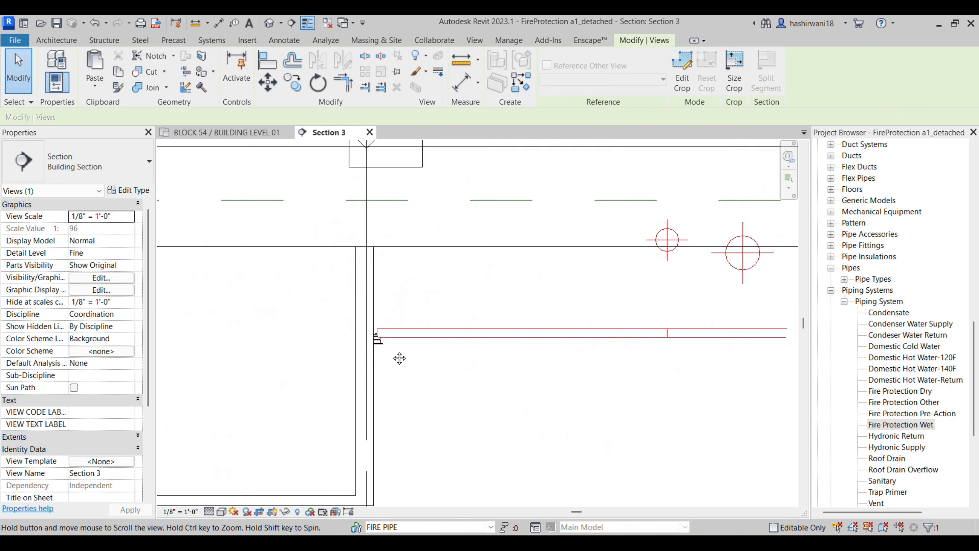
pyautogui.click(330, 386)
# Step: Lower the sprinkler below the branch pipe and start a pipe from its connector
pyautogui.scroll(5, 392, 326)
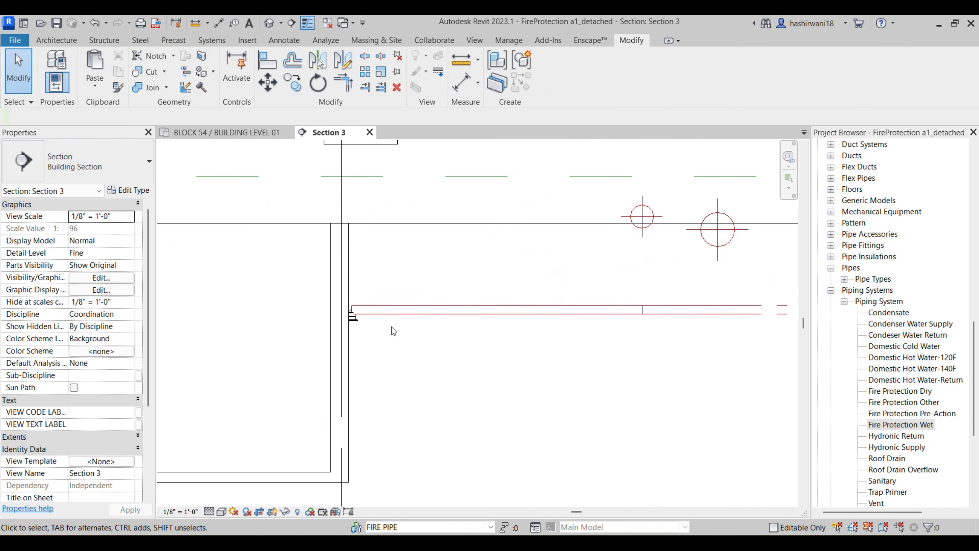
pyautogui.moveTo(346, 316); pyautogui.dragTo(443, 388)
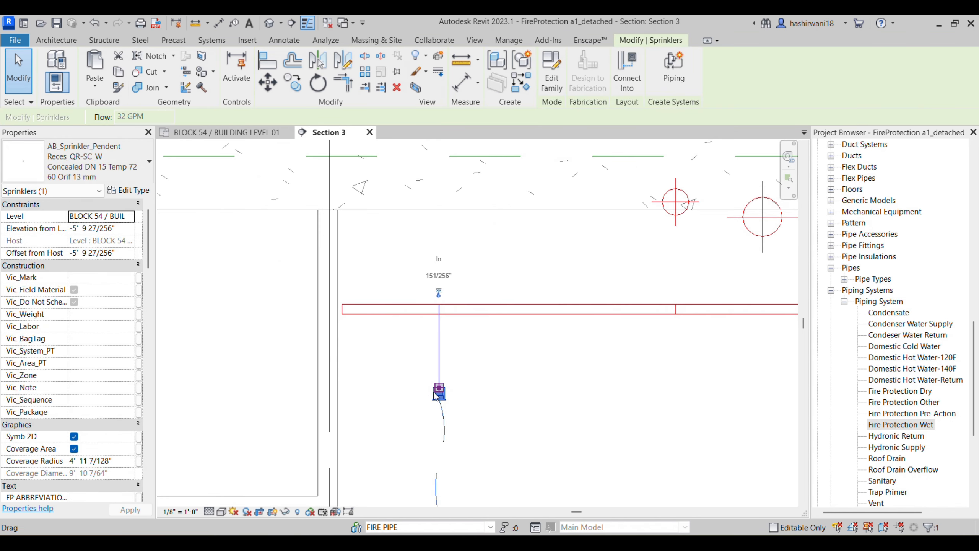
pyautogui.rightClick(441, 385)
pyautogui.click(486, 198)
pyautogui.scroll(-4, 462, 277)
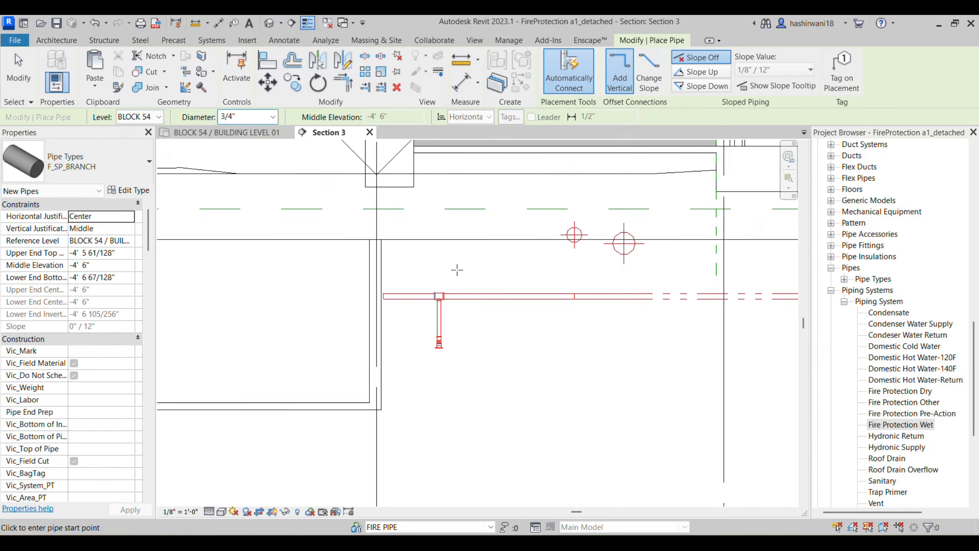
pyautogui.press('Escape')
# Step: Return to the BLOCK 54 / BUILDING LEVEL 01 plan, then red-mark a sprinkler on the Bluebeam PDF
pyautogui.scroll(-4, 462, 347)
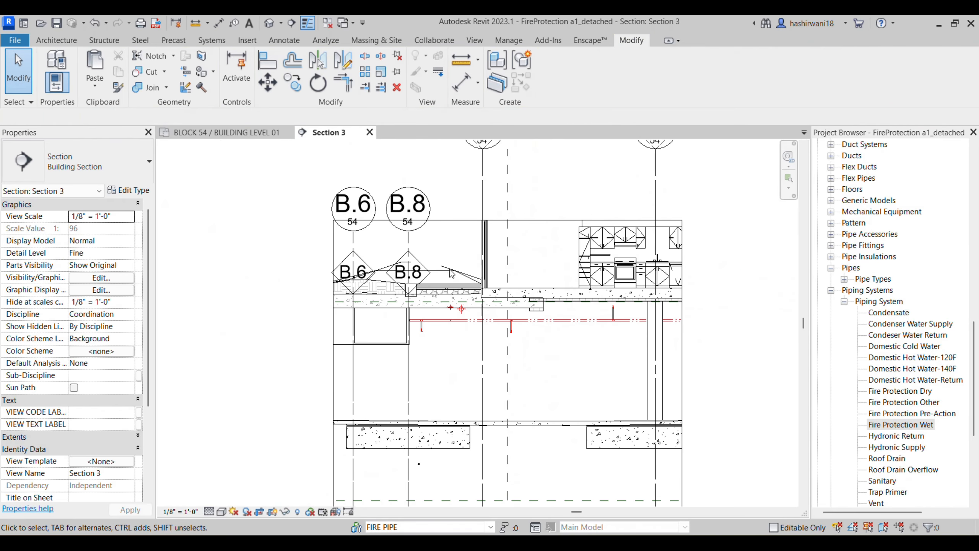
pyautogui.click(242, 132)
pyautogui.scroll(-5, 433, 371)
pyautogui.moveTo(445, 415); pyautogui.dragTo(448, 414, button='middle')
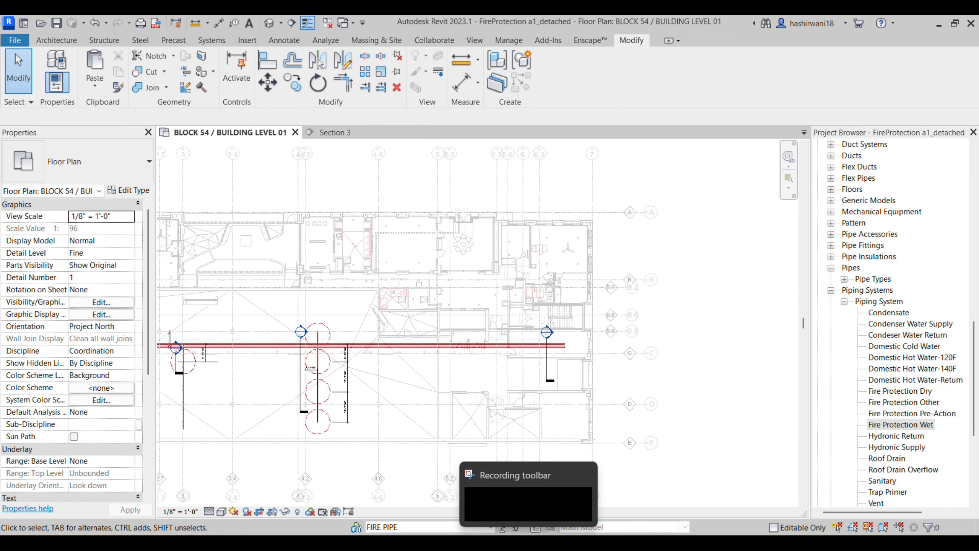
pyautogui.click(553, 543)
pyautogui.scroll(-6, 472, 387)
pyautogui.scroll(5, 410, 334)
pyautogui.moveTo(405, 338); pyautogui.dragTo(398, 372)
# Step: Review the page 4 piping plan, its Sprinkler Schedule and title block
pyautogui.scroll(-4, 475, 316)
pyautogui.moveTo(475, 317)
pyautogui.mouseDown(button='middle')
pyautogui.moveTo(408, 341)
pyautogui.moveTo(443, 344)
pyautogui.moveTo(564, 319)
pyautogui.mouseUp(button='middle')
pyautogui.scroll(-6, 443, 345)
pyautogui.scroll(6, 339, 286)
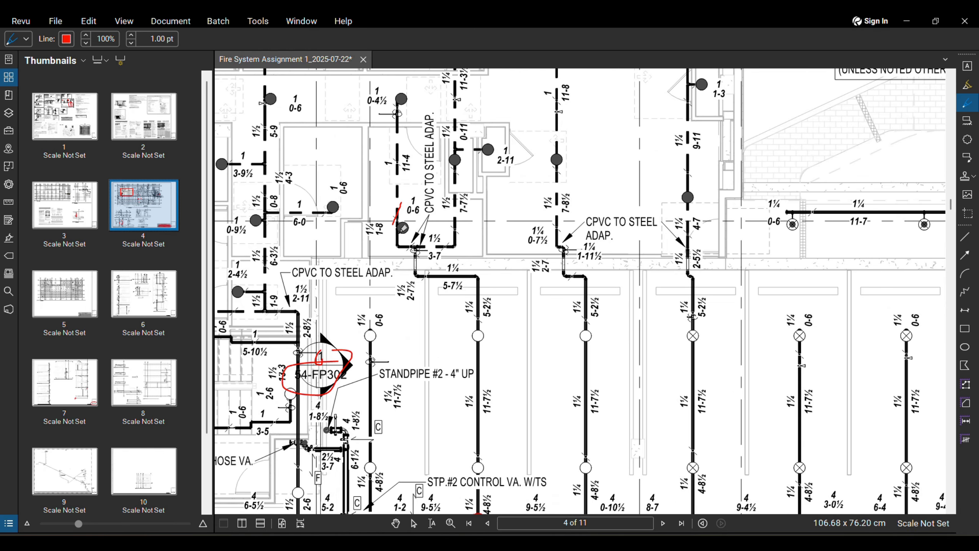
pyautogui.scroll(-10, 379, 245)
pyautogui.scroll(1, 686, 463)
pyautogui.moveTo(686, 461); pyautogui.dragTo(549, 245, button='middle')
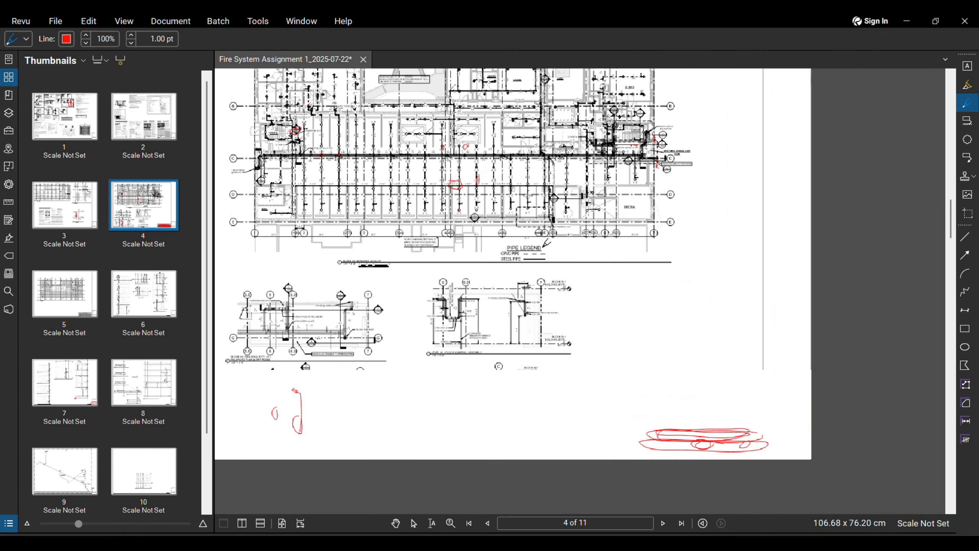
pyautogui.scroll(3, 678, 419)
pyautogui.scroll(3, 739, 436)
pyautogui.scroll(1, 608, 461)
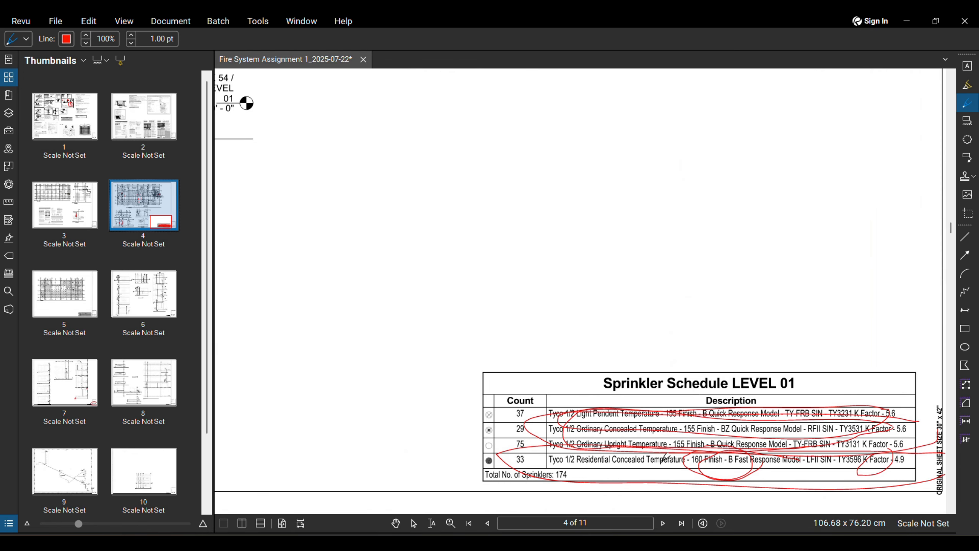
pyautogui.scroll(2, 666, 457)
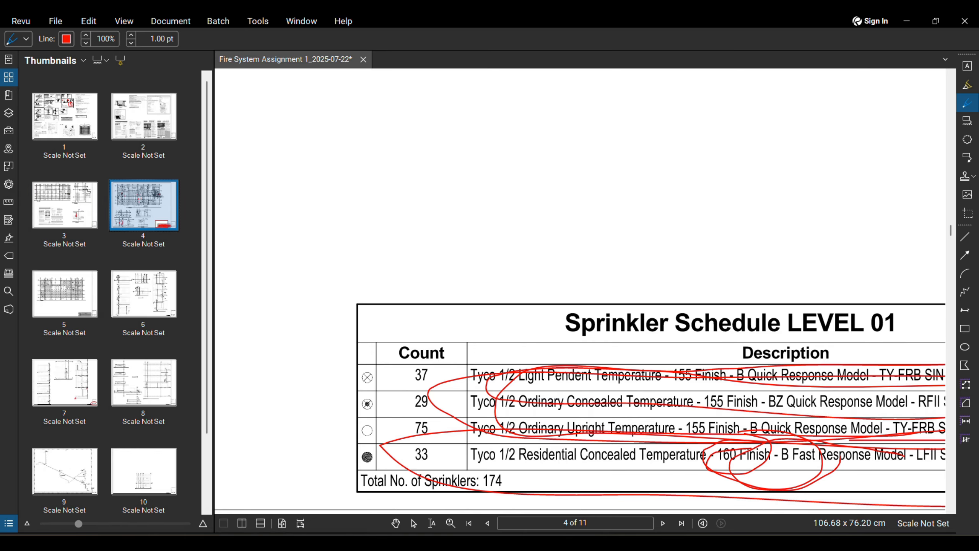
pyautogui.scroll(-6, 337, 195)
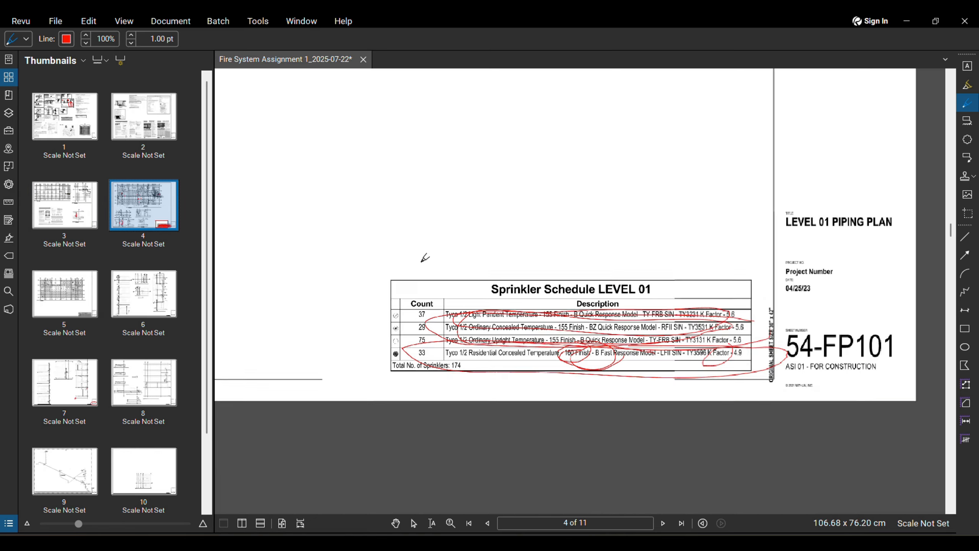
pyautogui.scroll(6, 466, 275)
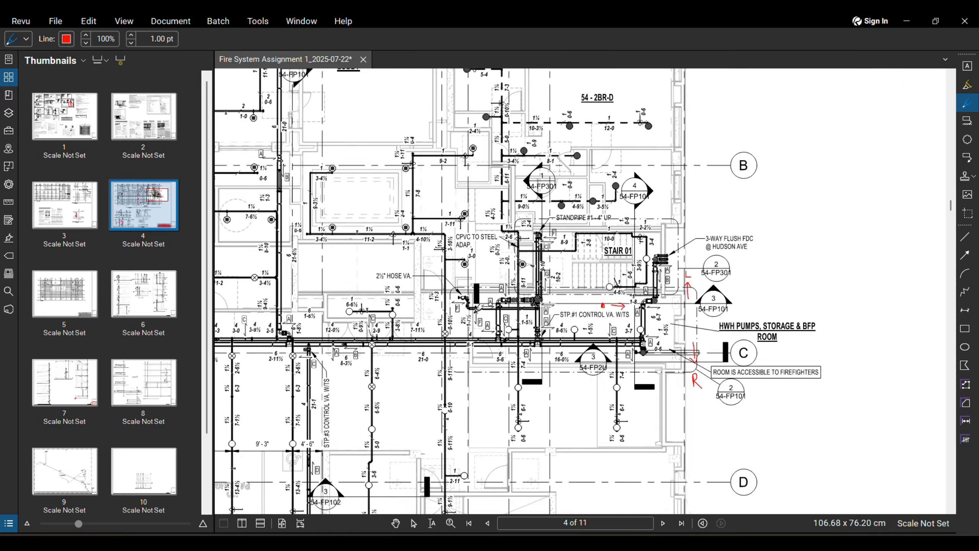
pyautogui.scroll(3, 478, 288)
pyautogui.scroll(-8, 574, 318)
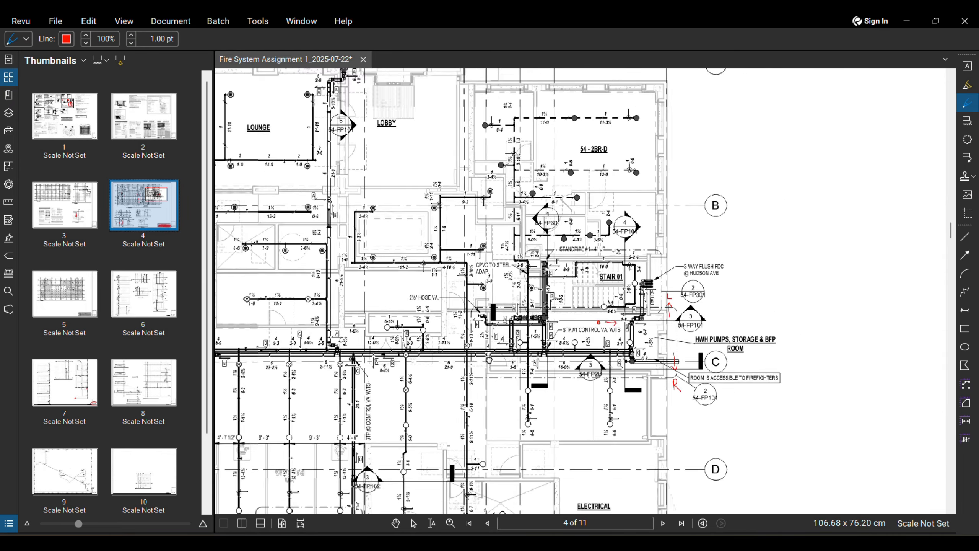
pyautogui.scroll(7, 353, 299)
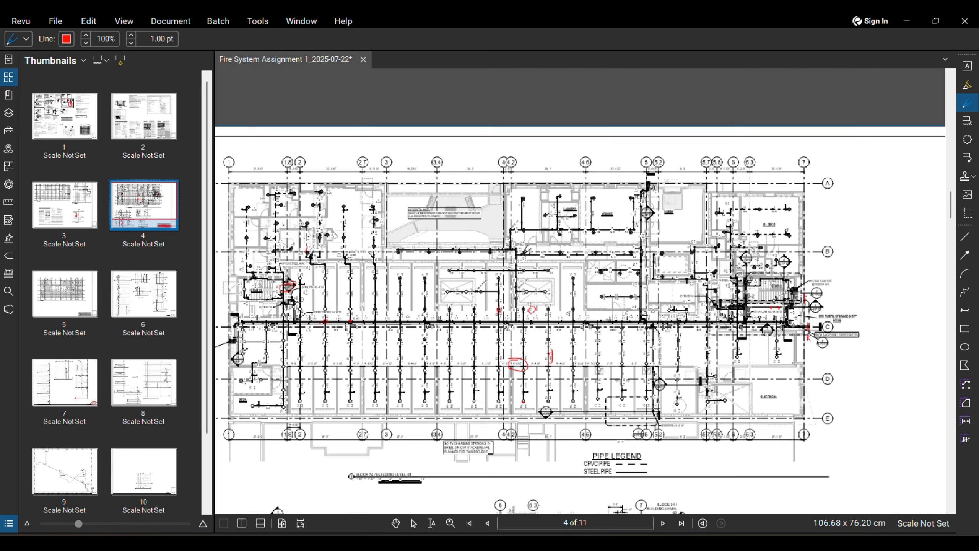
pyautogui.scroll(-3, 664, 308)
pyautogui.scroll(6, 742, 243)
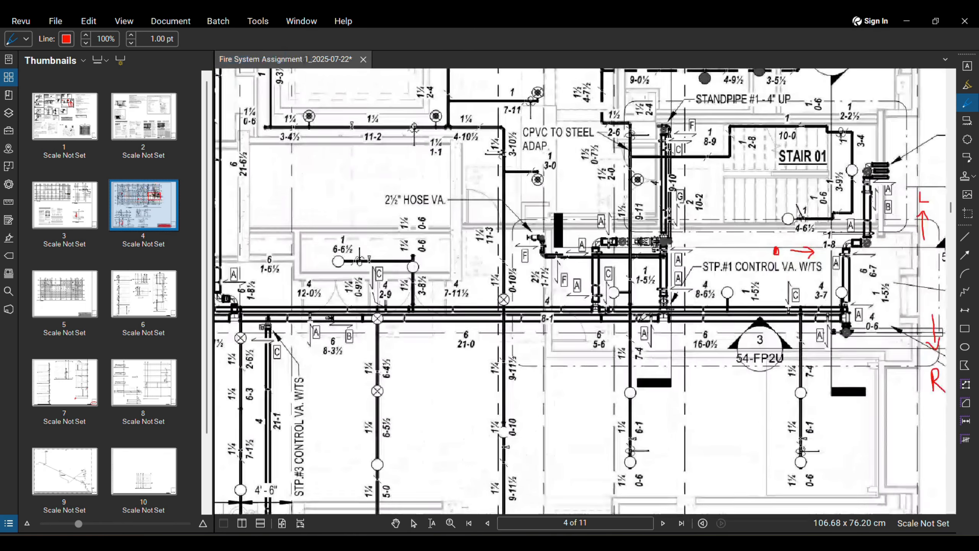
# Step: Loop the pipes beside Stair 01 with a red pen mark
pyautogui.moveTo(701, 243); pyautogui.dragTo(632, 278, button='middle')
pyautogui.moveTo(626, 155); pyautogui.dragTo(601, 201)
pyautogui.scroll(-2, 576, 277)
pyautogui.scroll(2, 576, 277)
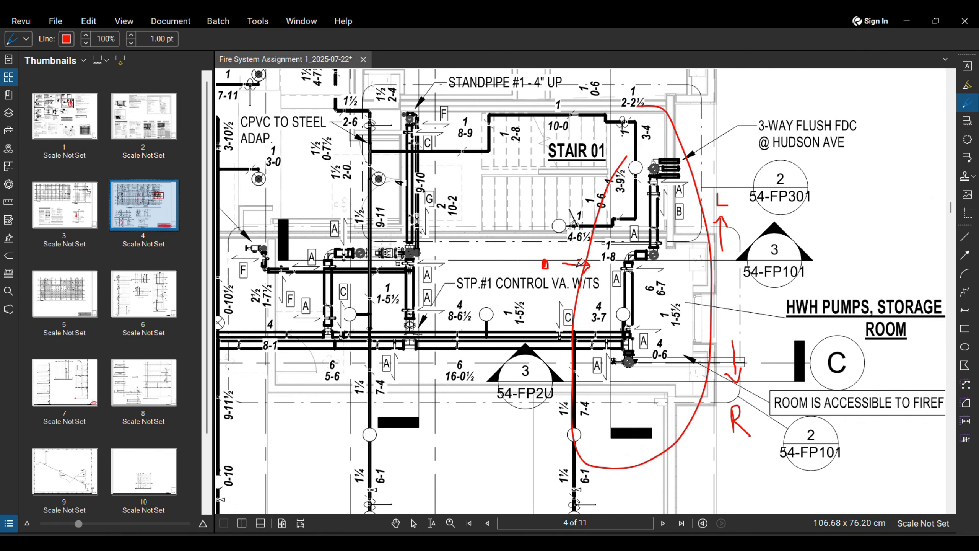
pyautogui.scroll(-4, 577, 277)
# Step: Recentre the page 4 sheet and switch back to the Revit floor plan
pyautogui.click(557, 544)
pyautogui.click(557, 545)
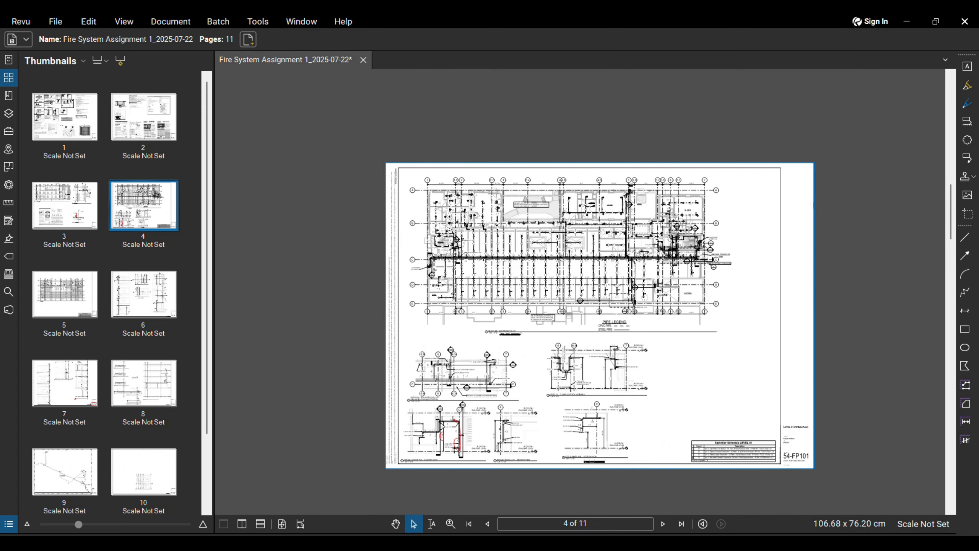
pyautogui.scroll(-1, 541, 381)
pyautogui.moveTo(540, 381); pyautogui.dragTo(470, 350, button='middle')
pyautogui.click(556, 545)
# Step: Pan across the Level 01 branch lines toward the butterfly valve area
pyautogui.moveTo(417, 380); pyautogui.dragTo(296, 328, button='middle')
pyautogui.scroll(3, 524, 416)
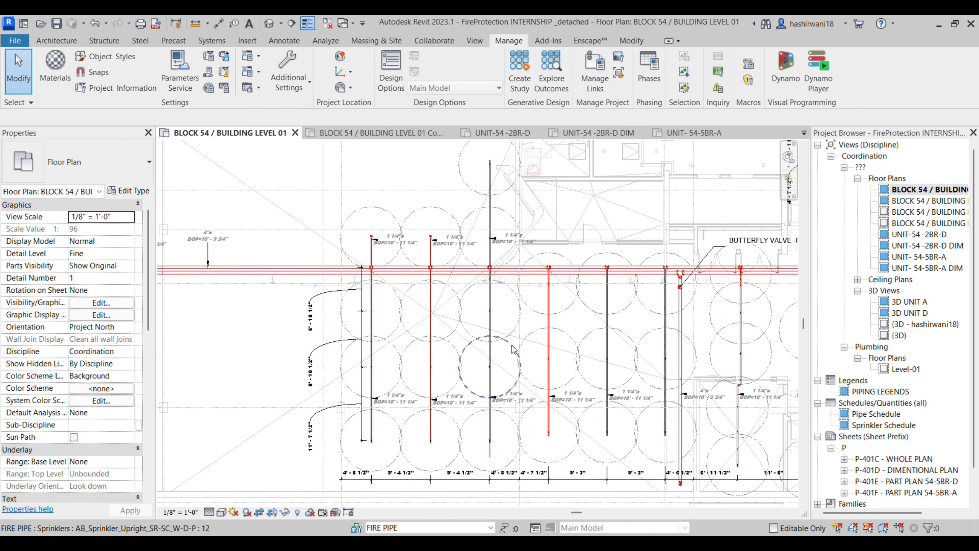
pyautogui.scroll(3, 417, 420)
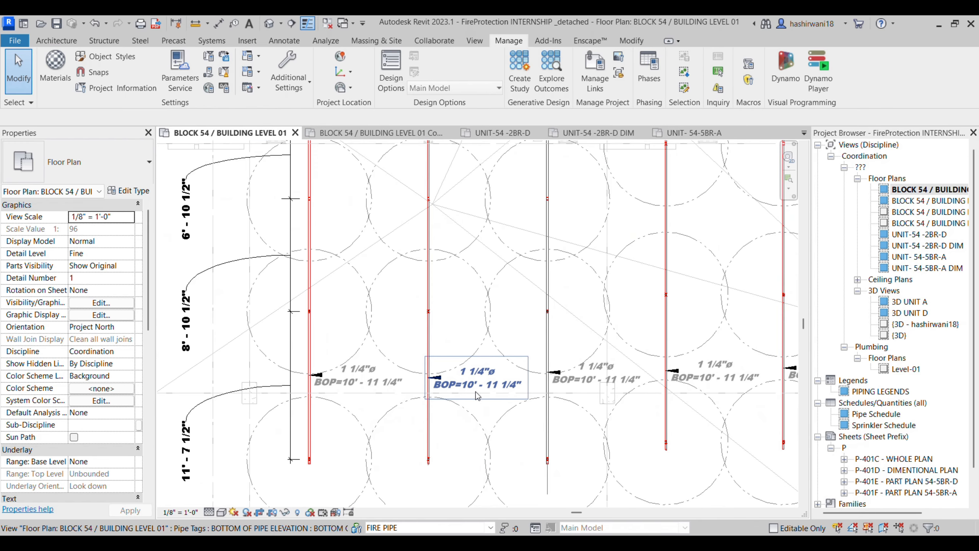
pyautogui.scroll(-2, 464, 400)
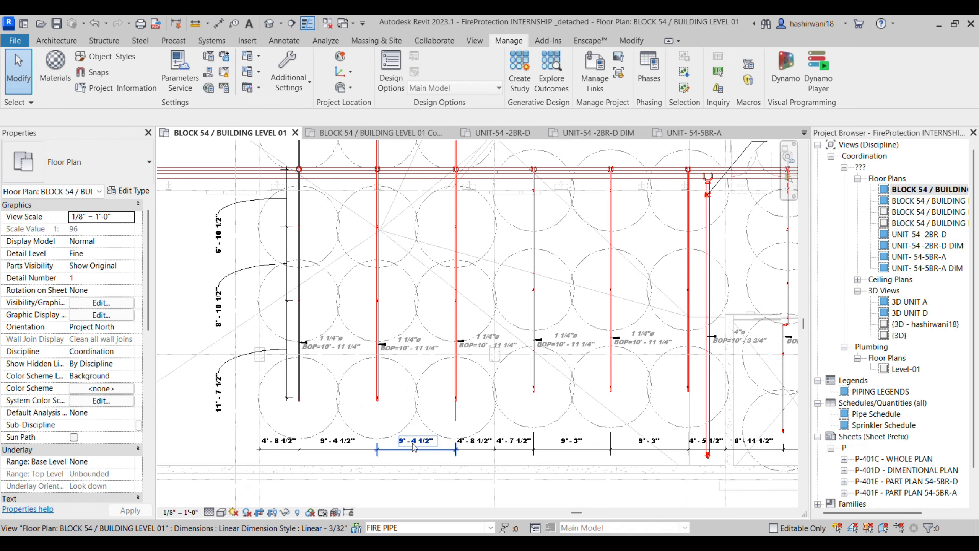
pyautogui.moveTo(471, 462); pyautogui.dragTo(332, 463, button='middle')
pyautogui.scroll(-1, 331, 464)
pyautogui.moveTo(379, 296); pyautogui.dragTo(354, 338, button='middle')
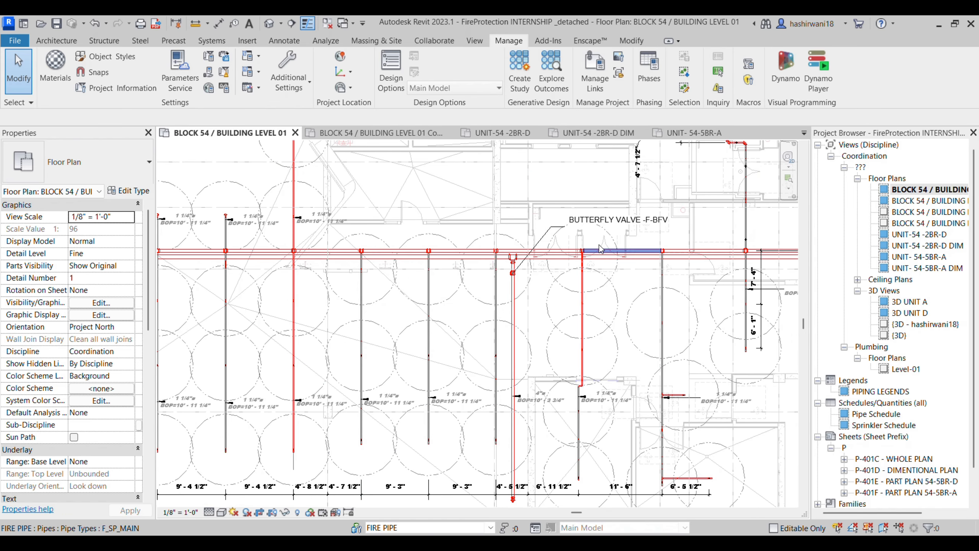
pyautogui.scroll(5, 513, 272)
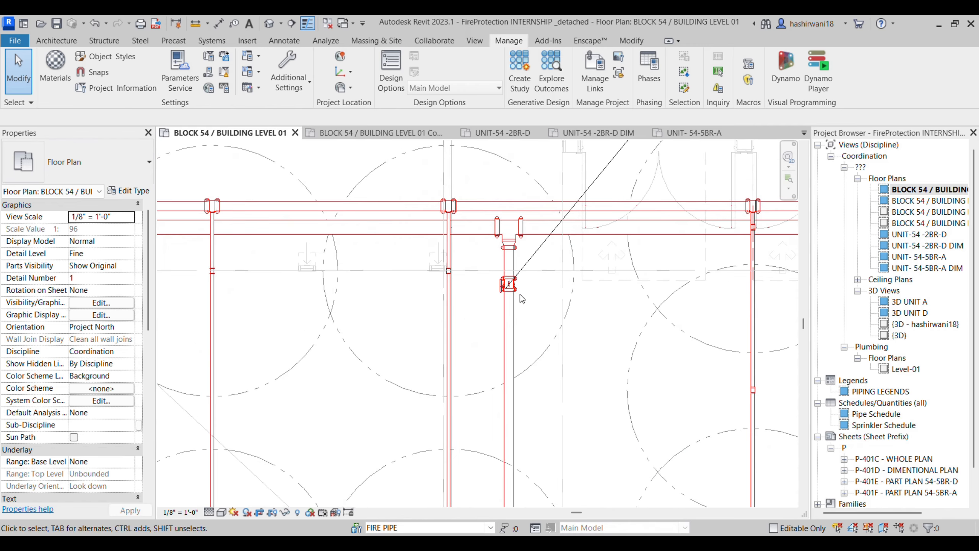
pyautogui.scroll(-6, 573, 299)
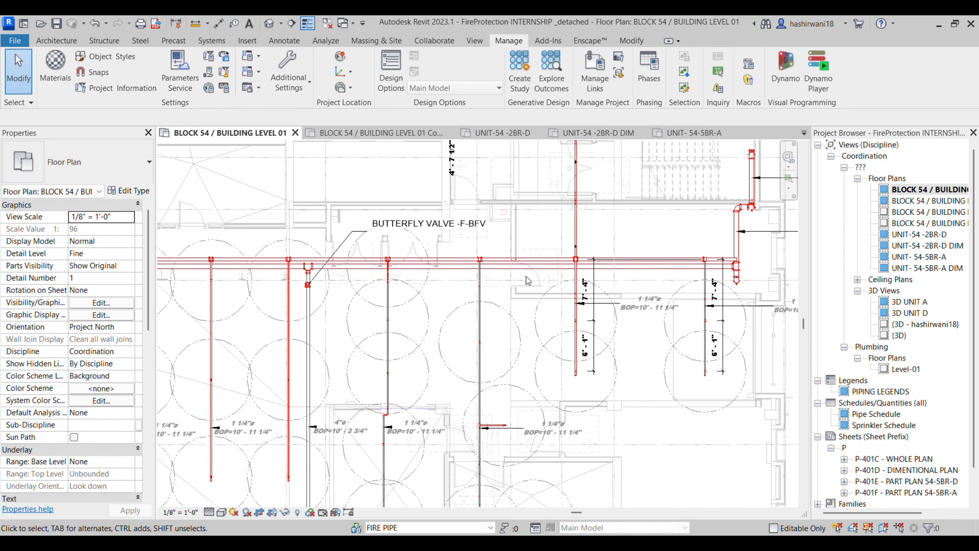
# Step: Select a CPVC F_SP_BRANCH pipe among the purple branch lines and open its type properties
pyautogui.moveTo(518, 263); pyautogui.dragTo(476, 340, button='middle')
pyautogui.scroll(3, 393, 200)
pyautogui.moveTo(394, 229); pyautogui.dragTo(436, 341, button='middle')
pyautogui.scroll(3, 436, 341)
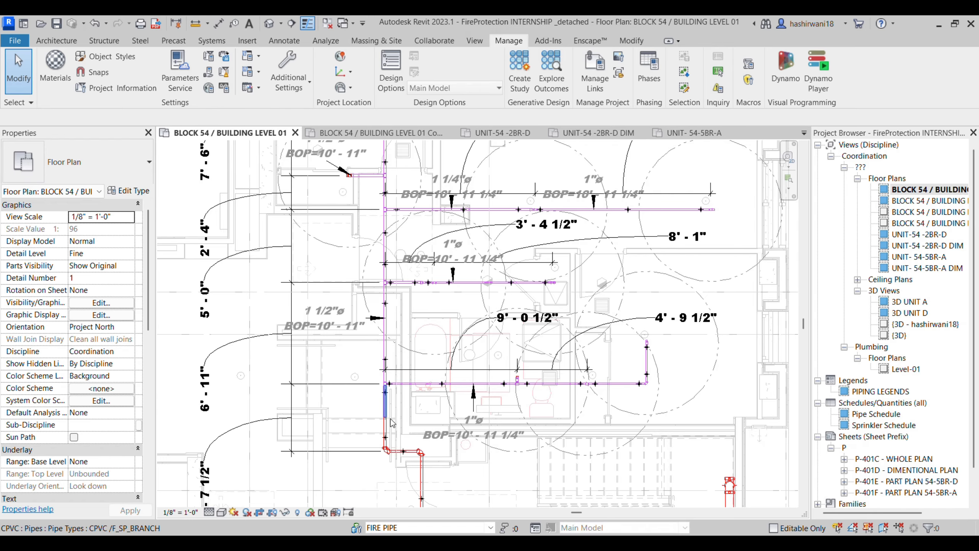
pyautogui.click(388, 403)
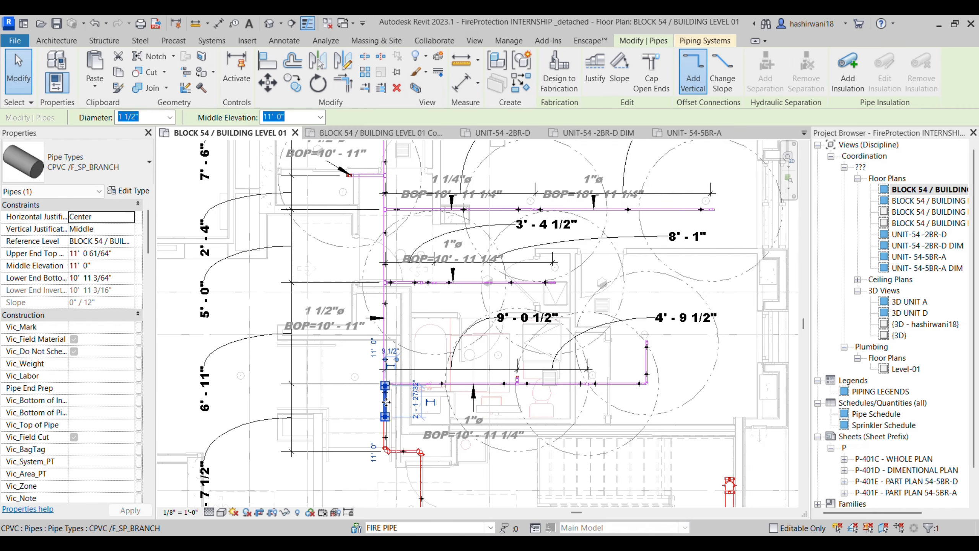
pyautogui.click(135, 192)
# Step: Set the CPVC F_SP_BRANCH routing preferences to use Polyvinyl Chloride - Rigid - Schedule 40 pipe segments
pyautogui.click(739, 217)
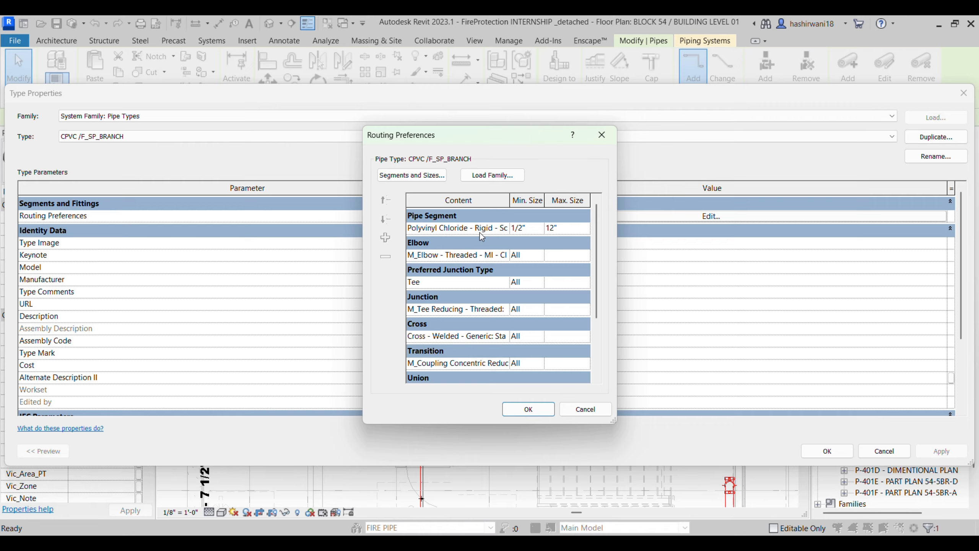
pyautogui.click(504, 230)
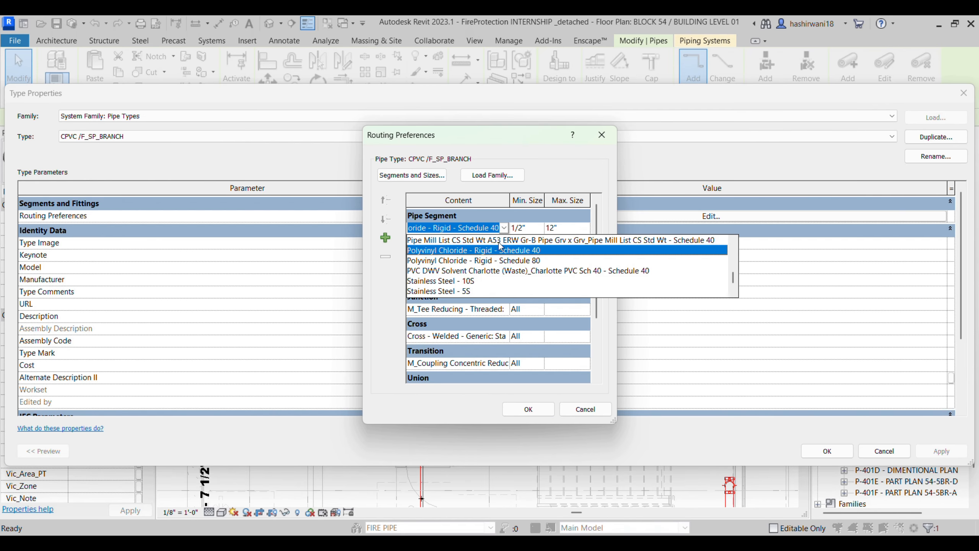
pyautogui.click(533, 404)
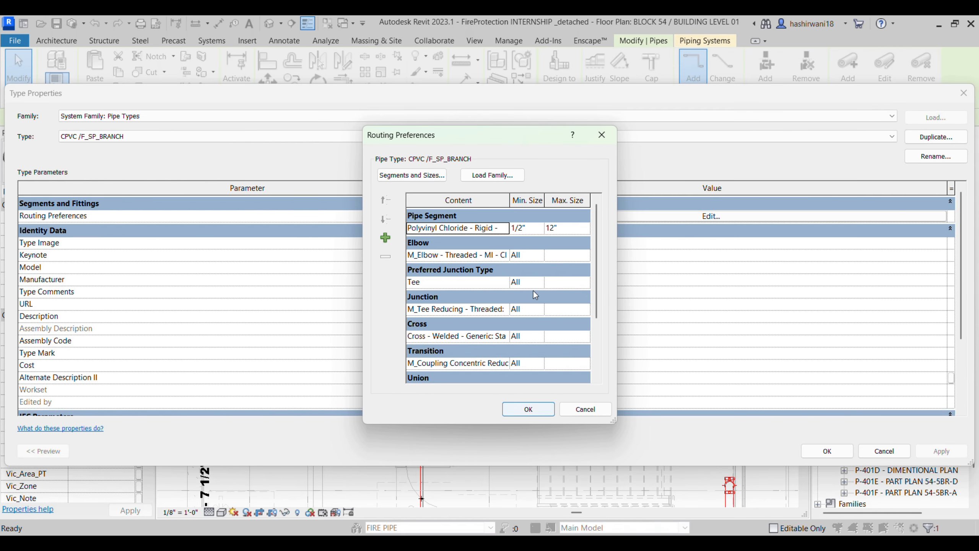
pyautogui.click(531, 412)
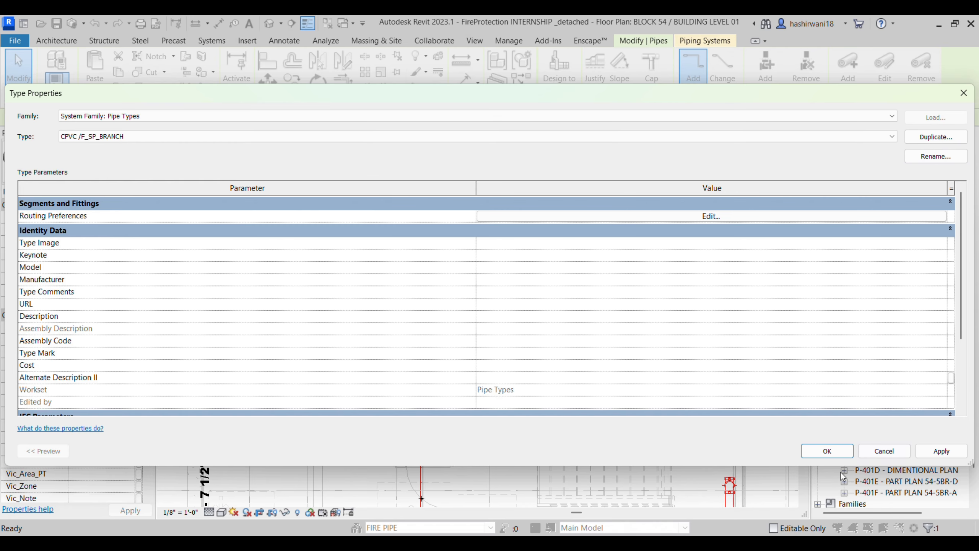
pyautogui.click(827, 450)
pyautogui.scroll(-3, 484, 392)
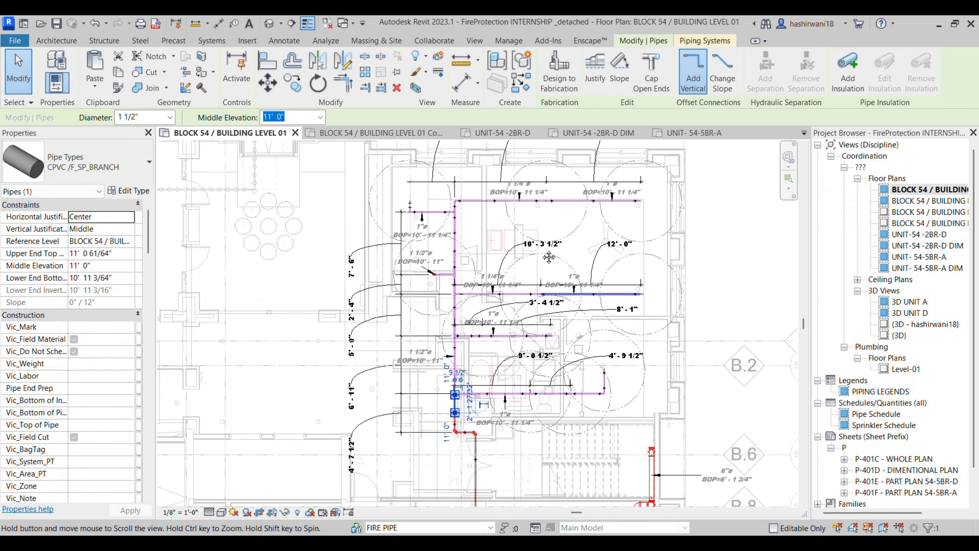
# Step: Pan along the Level 01 plan to inspect the garage sprinkler branch lines
pyautogui.scroll(1, 549, 462)
pyautogui.scroll(-3, 595, 485)
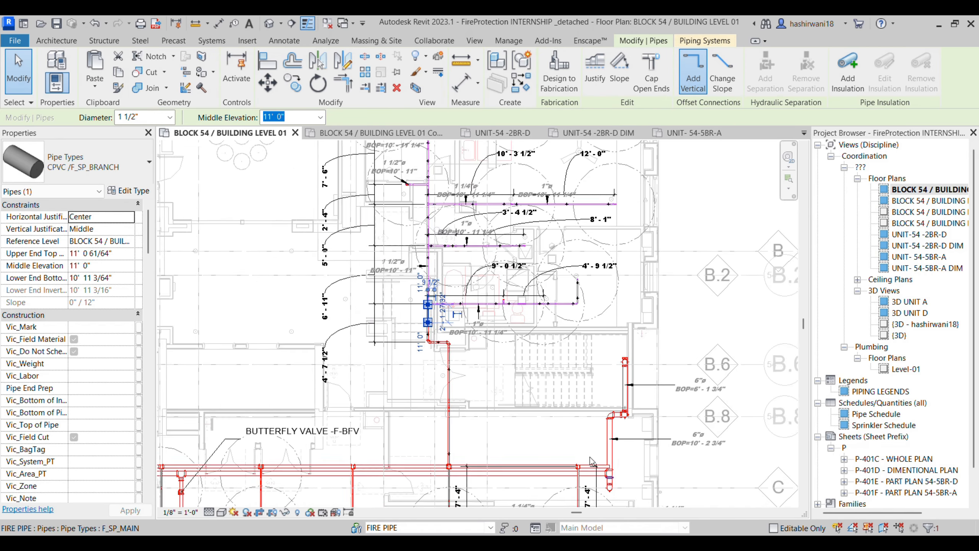
pyautogui.moveTo(357, 360); pyautogui.dragTo(487, 277, button='middle')
pyautogui.moveTo(425, 297); pyautogui.dragTo(605, 299, button='middle')
pyautogui.scroll(-3, 349, 286)
pyautogui.moveTo(349, 286); pyautogui.dragTo(458, 292, button='middle')
pyautogui.scroll(1, 366, 268)
pyautogui.scroll(4, 360, 273)
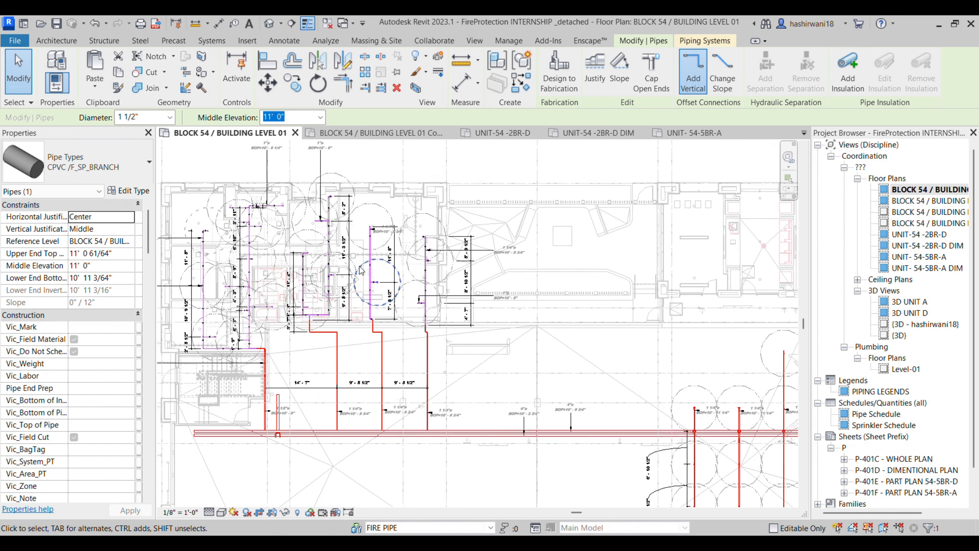
pyautogui.moveTo(360, 273); pyautogui.dragTo(412, 252, button='middle')
pyautogui.scroll(-2, 413, 251)
pyautogui.moveTo(722, 453)
pyautogui.mouseDown(button='middle')
pyautogui.moveTo(671, 442)
pyautogui.moveTo(450, 332)
pyautogui.mouseUp(button='middle')
pyautogui.scroll(-1, 450, 332)
pyautogui.moveTo(601, 352); pyautogui.dragTo(537, 345, button='middle')
pyautogui.moveTo(690, 385); pyautogui.dragTo(570, 370, button='middle')
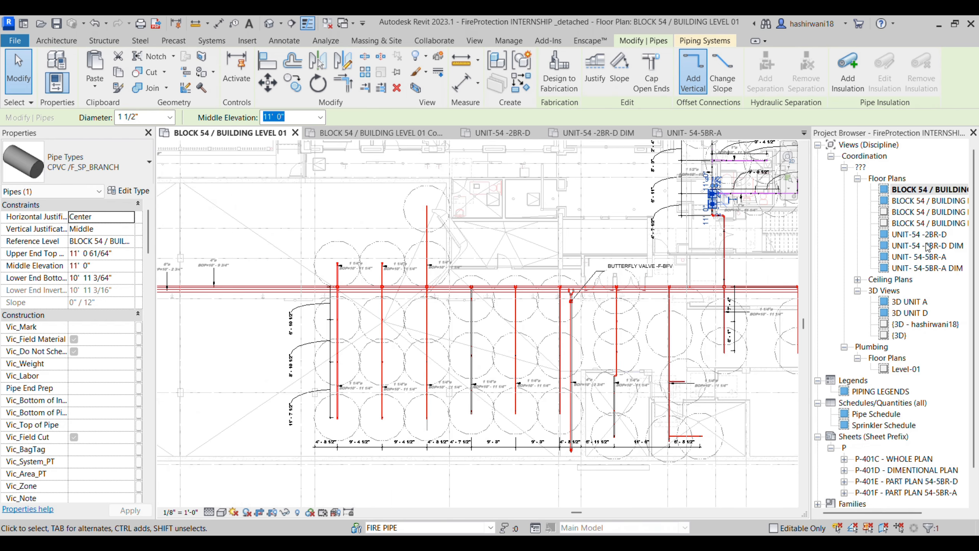
# Step: Open the Level 01 Copy 1 plan and the UNIT-54 -2BR-D plan, then sheet P-401C - WHOLE PLAN
pyautogui.doubleClick(931, 203)
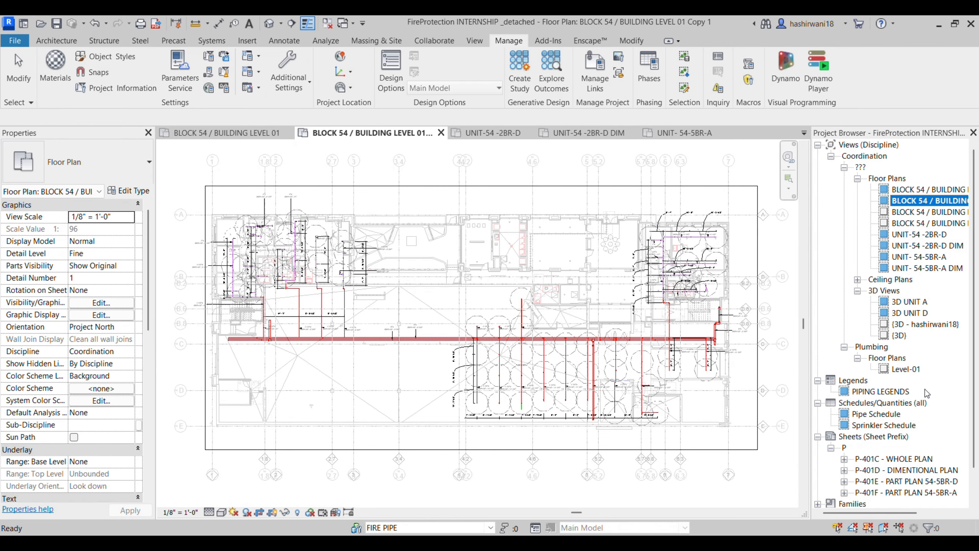
pyautogui.click(920, 235)
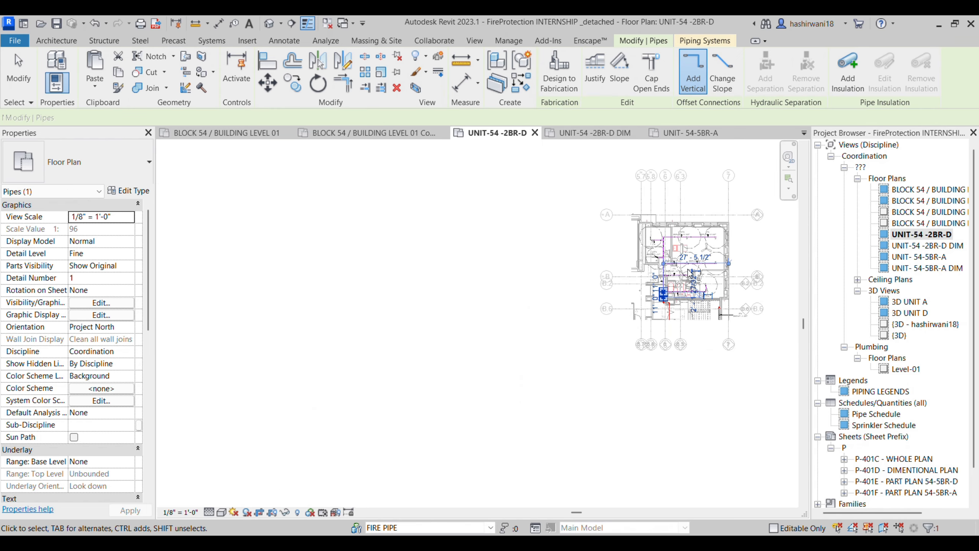
pyautogui.moveTo(698, 272); pyautogui.dragTo(556, 265, button='middle')
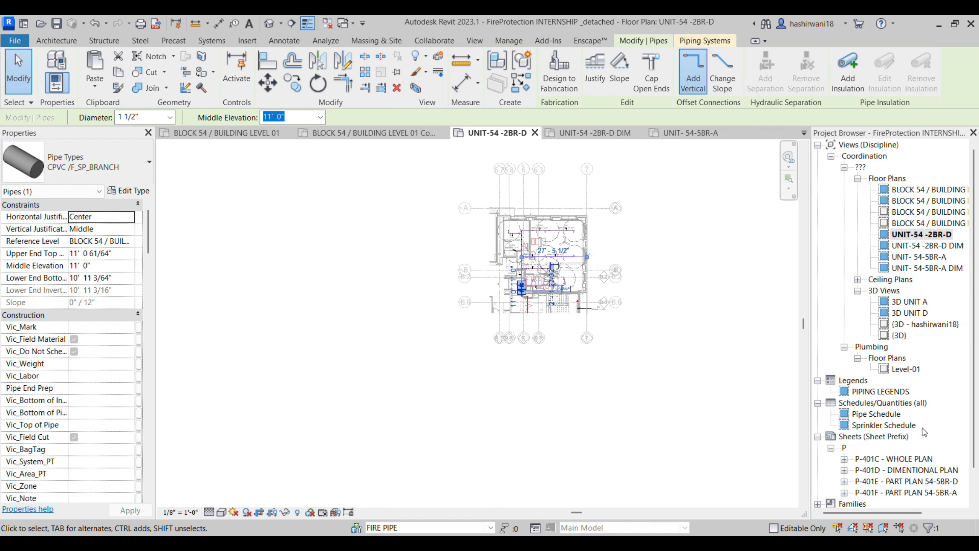
pyautogui.scroll(-3, 924, 432)
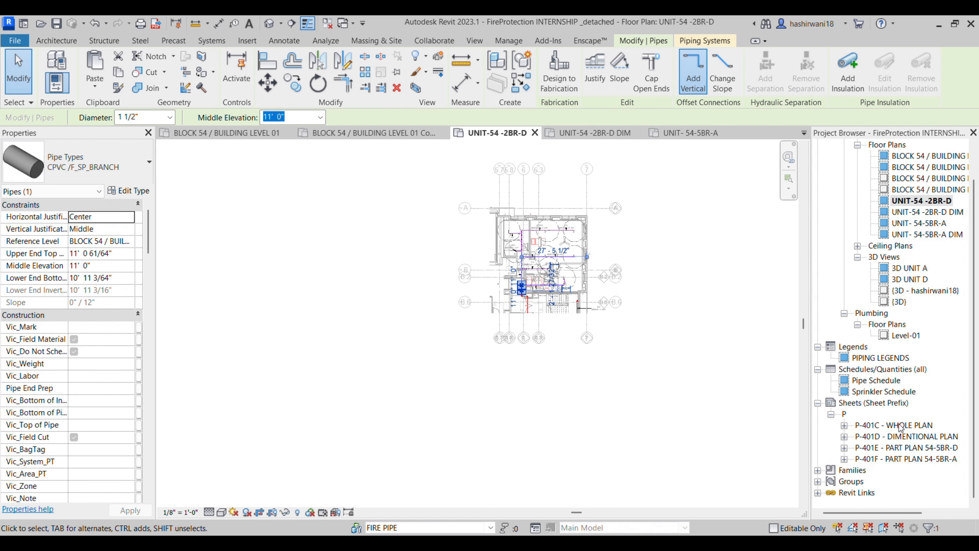
pyautogui.doubleClick(906, 426)
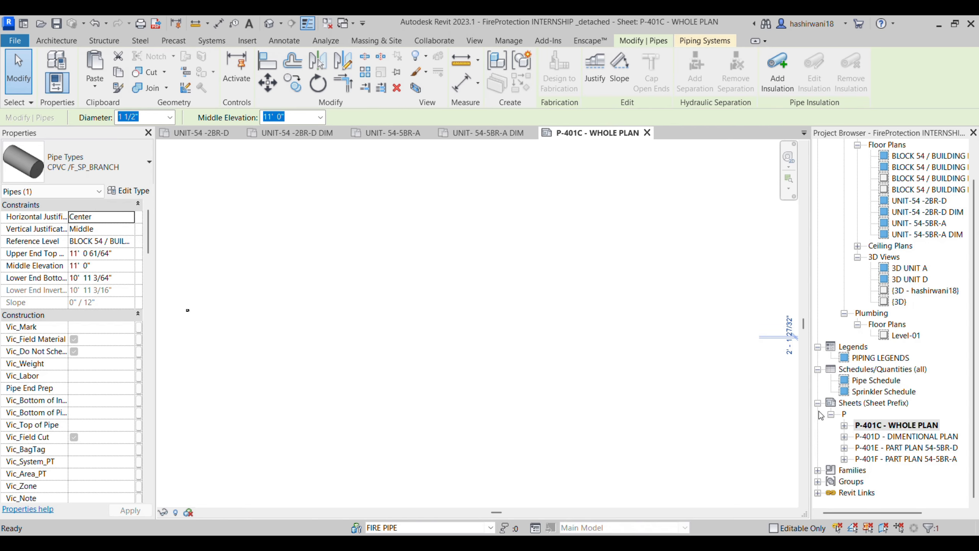
# Step: Clear the pipe selection and compare sheets P-401D - DIMENTIONAL PLAN and P-401C - WHOLE PLAN
pyautogui.moveTo(726, 379); pyautogui.dragTo(685, 397, button='middle')
pyautogui.click(694, 384)
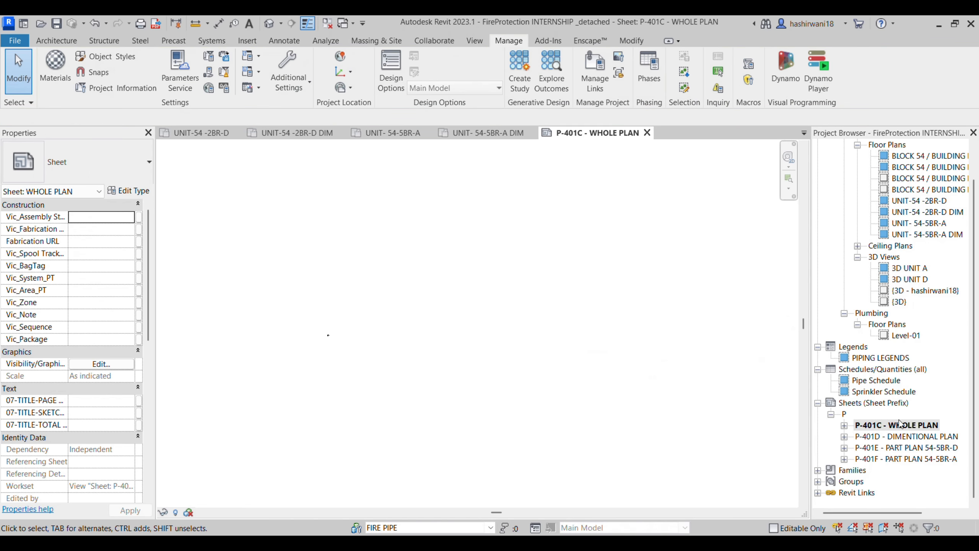
pyautogui.doubleClick(938, 437)
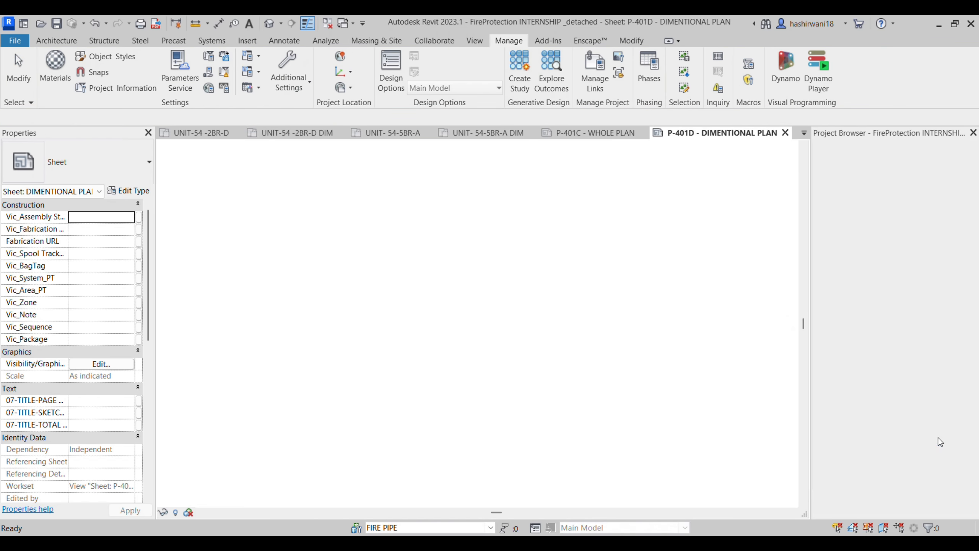
pyautogui.doubleClick(923, 426)
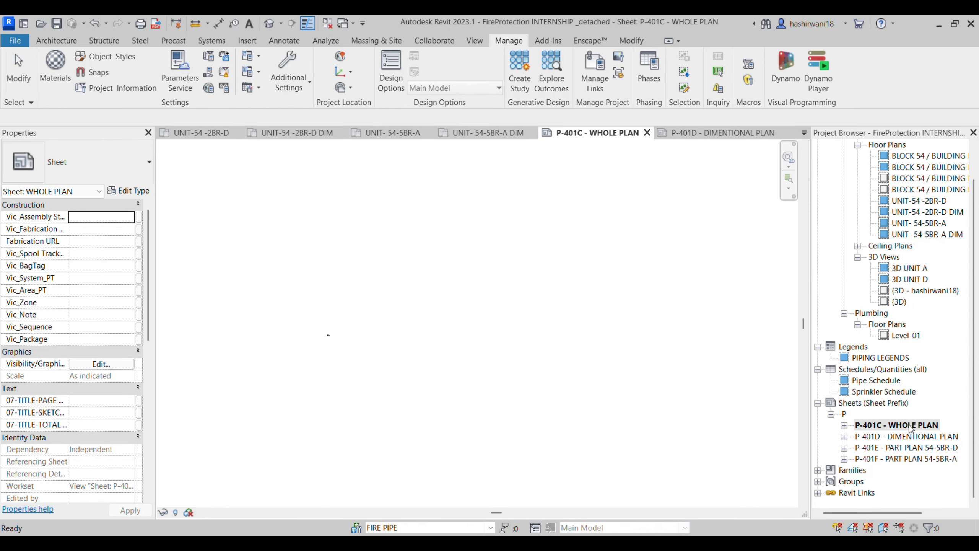
pyautogui.doubleClick(932, 437)
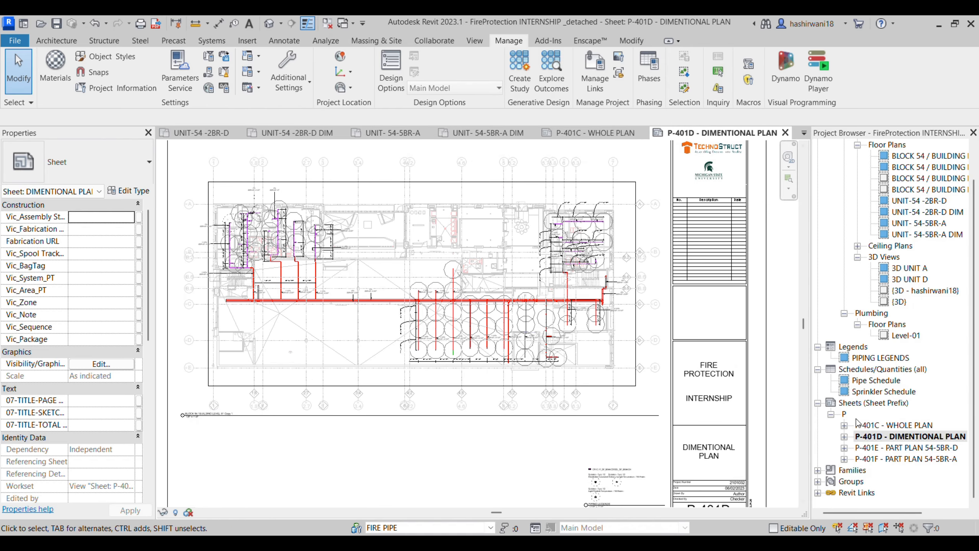
# Step: Open sheet P-401E - PART PLAN 54-5BR-D, review its placed views, and select the 3D unit viewport
pyautogui.doubleClick(935, 448)
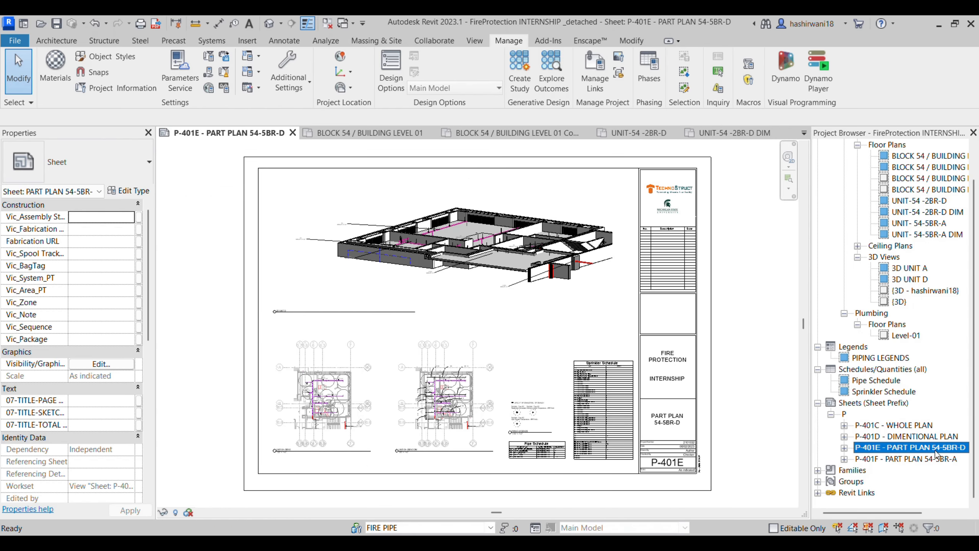
pyautogui.click(844, 448)
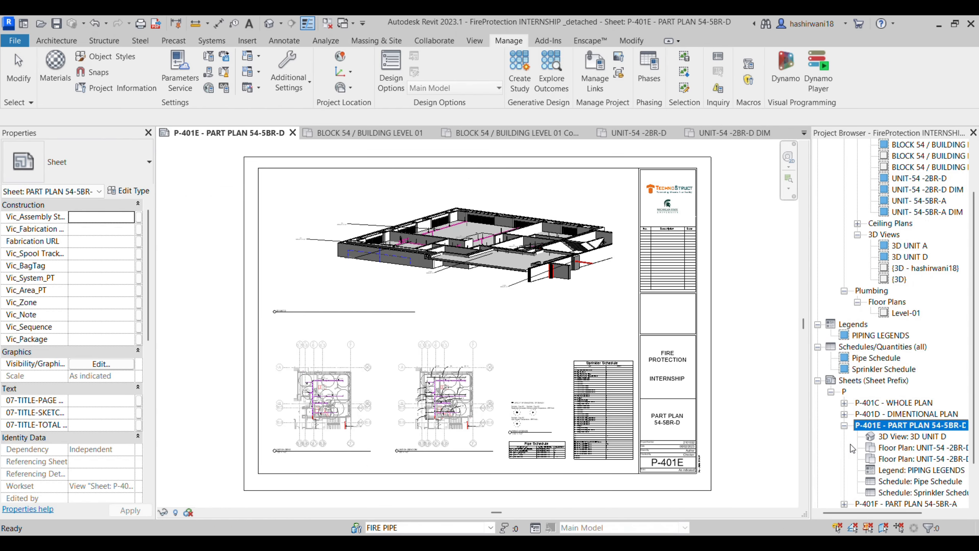
pyautogui.click(844, 425)
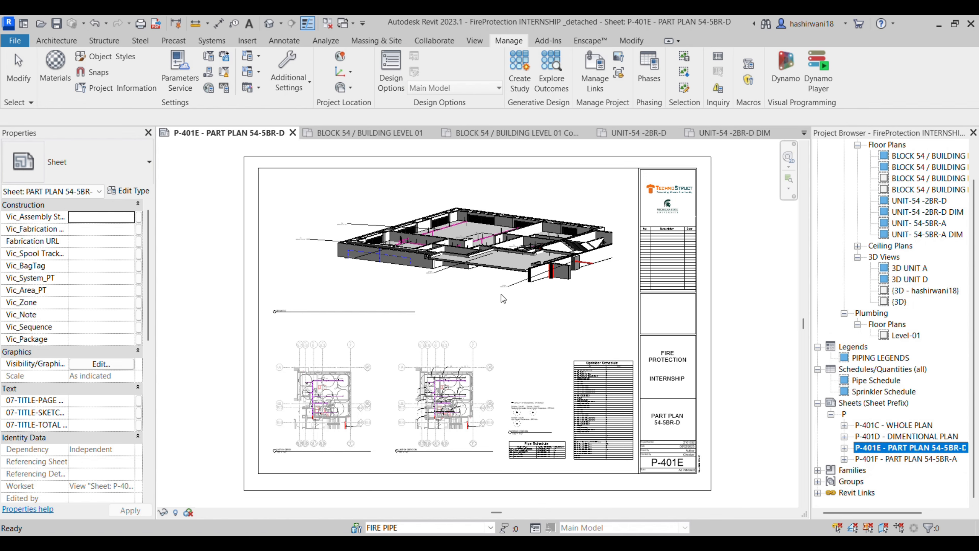
pyautogui.scroll(2, 513, 282)
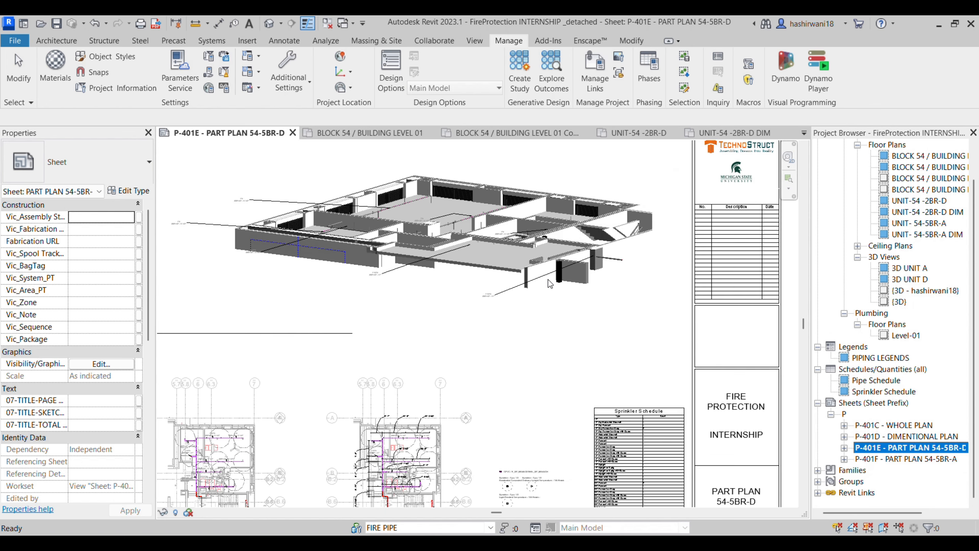
pyautogui.click(487, 304)
# Step: Review the sheet's Visibility/Graphics worksets and filters, then close without changes
pyautogui.press('v')
pyautogui.press('g')
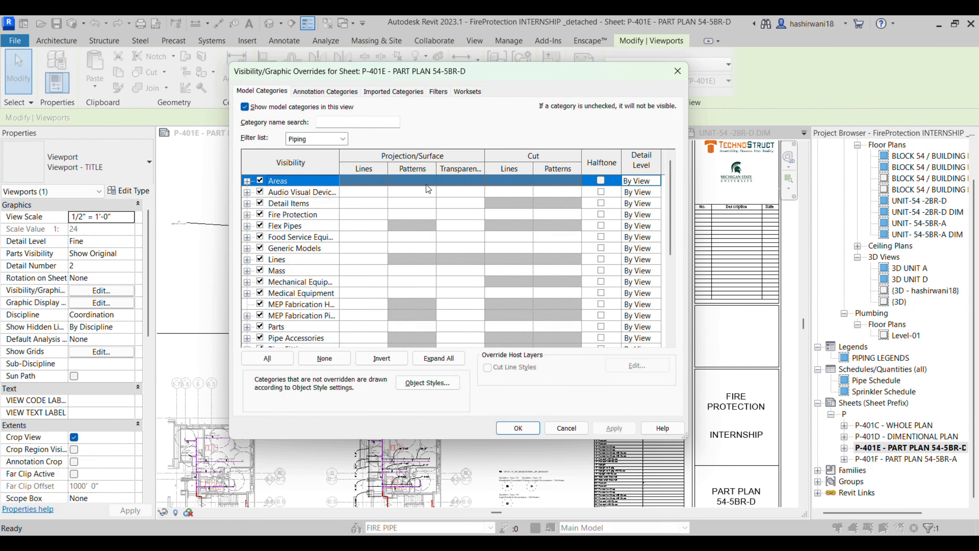
pyautogui.click(467, 92)
pyautogui.click(438, 92)
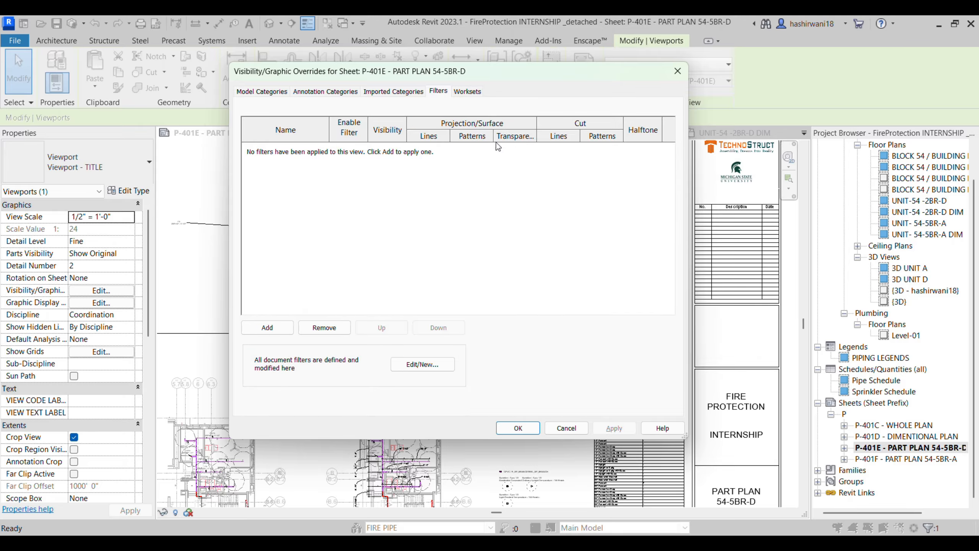
pyautogui.click(677, 72)
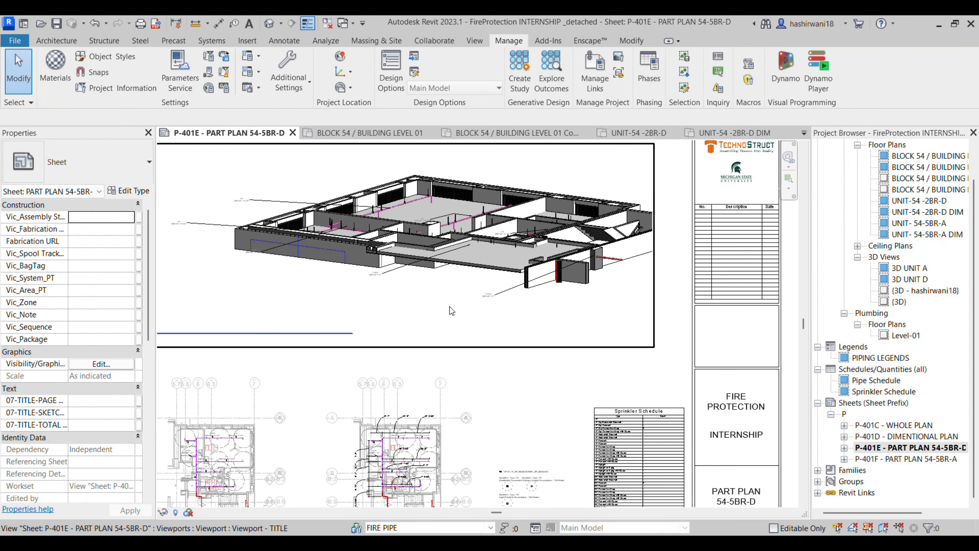
# Step: Activate the 3D UNIT D viewport and halftone the TSA_ARCH LINK_detached.rvt link
pyautogui.doubleClick(438, 311)
pyautogui.press('v')
pyautogui.press('g')
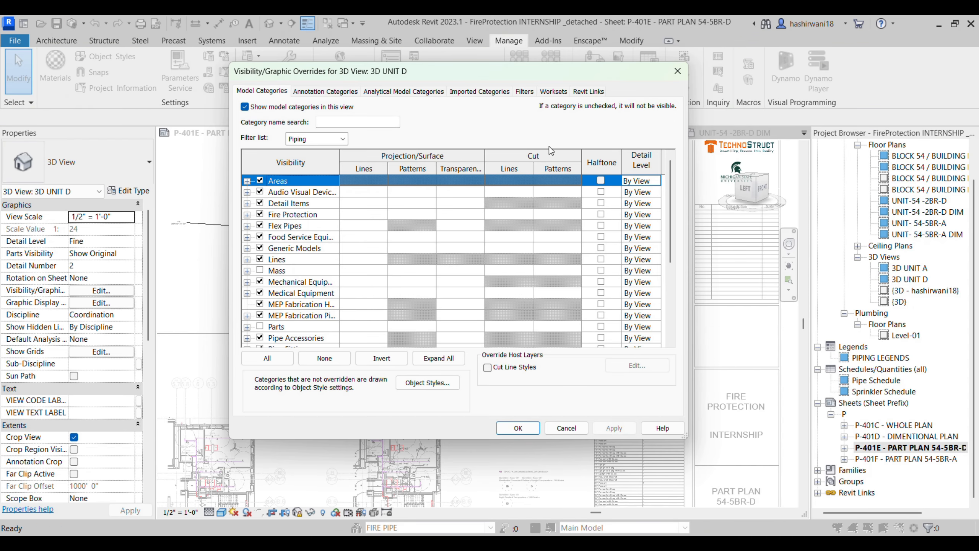
pyautogui.click(595, 94)
pyautogui.click(404, 170)
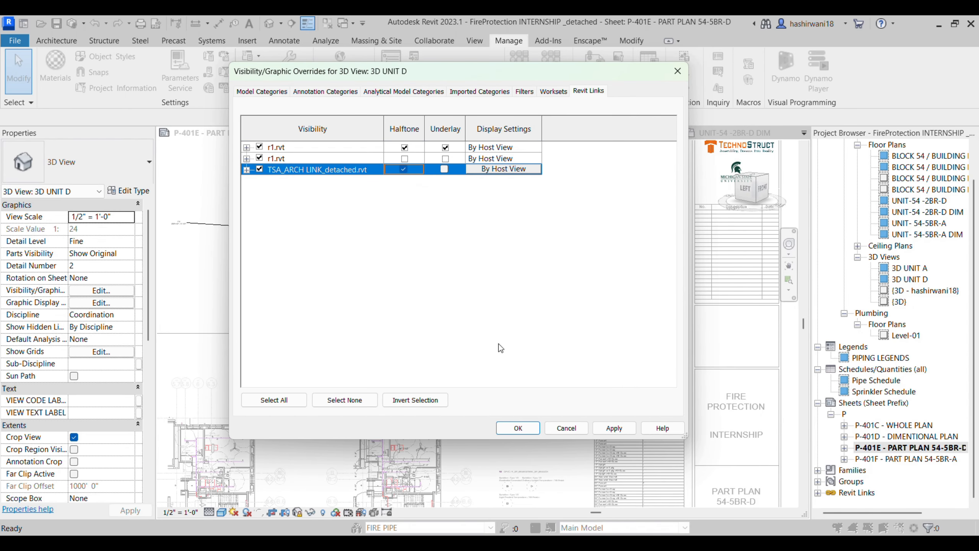
pyautogui.click(535, 428)
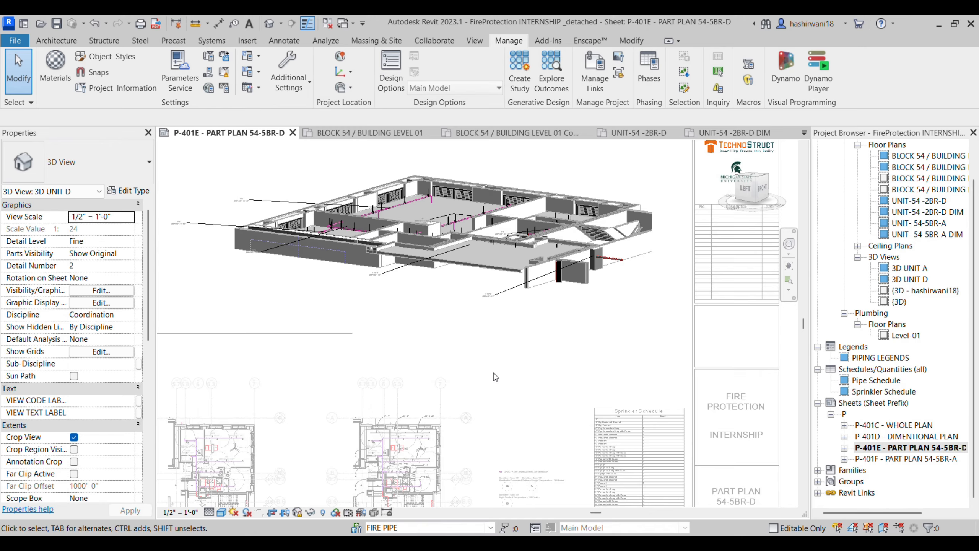
# Step: Display the TSA_ARCH LINK_detached.rvt architectural link as an underlay in 3D UNIT D
pyautogui.press('v')
pyautogui.press('v')
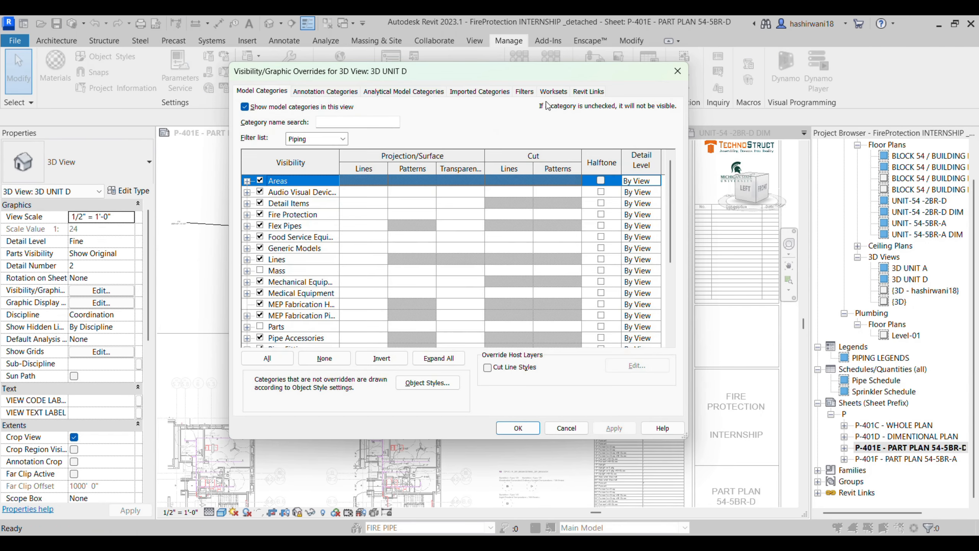
pyautogui.click(597, 92)
pyautogui.click(445, 169)
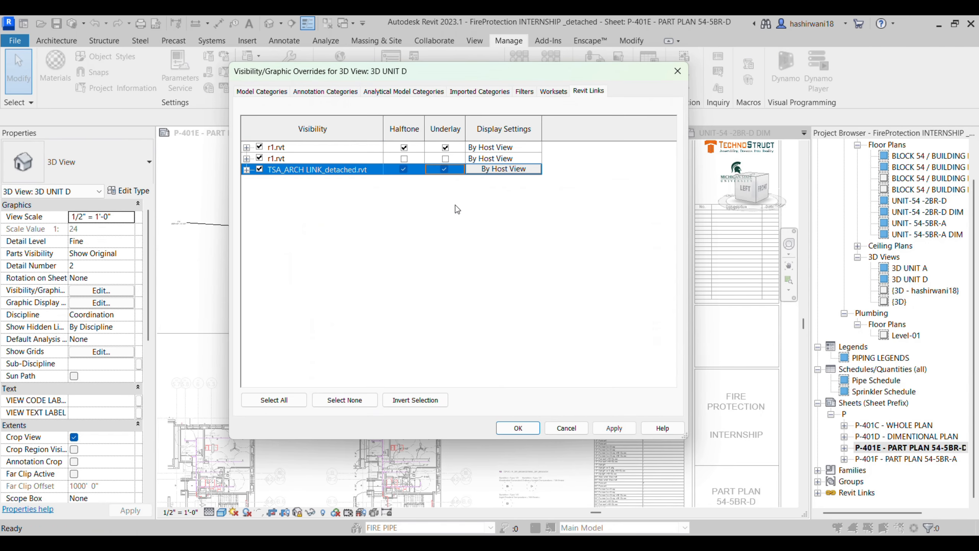
pyautogui.click(511, 427)
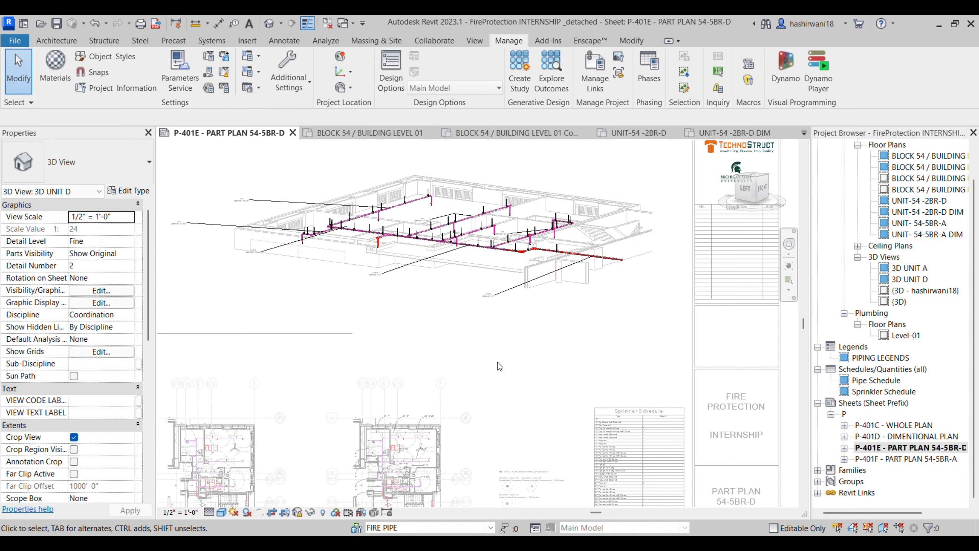
# Step: Zoom in on the 3D UNIT D branch-line hangers, then open the BLOCK 54 / BUILDING LEVEL 01 plan
pyautogui.scroll(5, 419, 209)
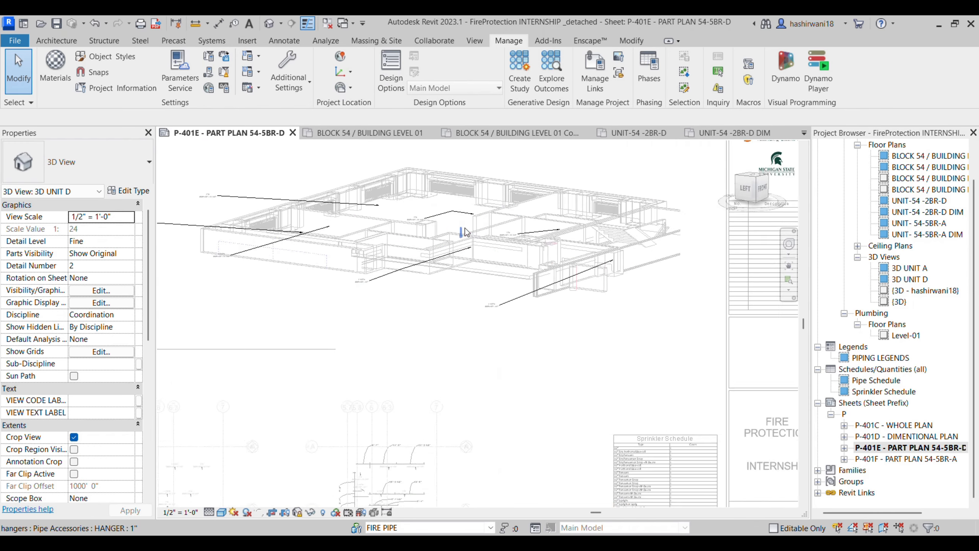
pyautogui.scroll(2, 420, 208)
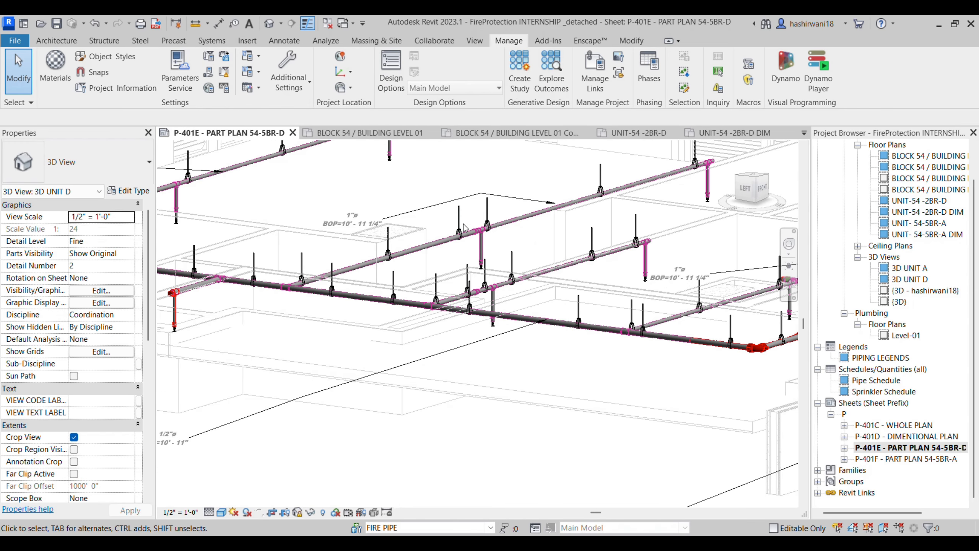
pyautogui.scroll(4, 464, 227)
pyautogui.scroll(-3, 452, 251)
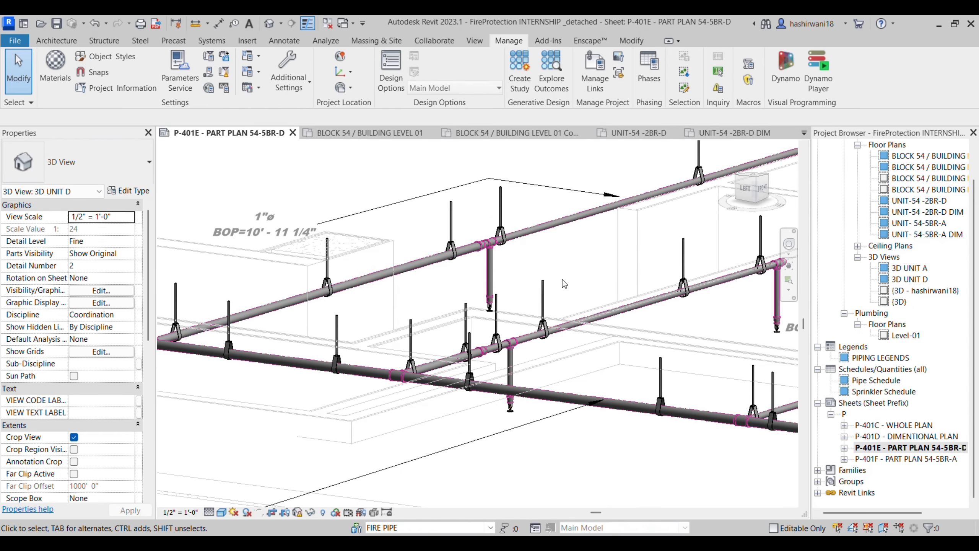
pyautogui.scroll(-5, 562, 279)
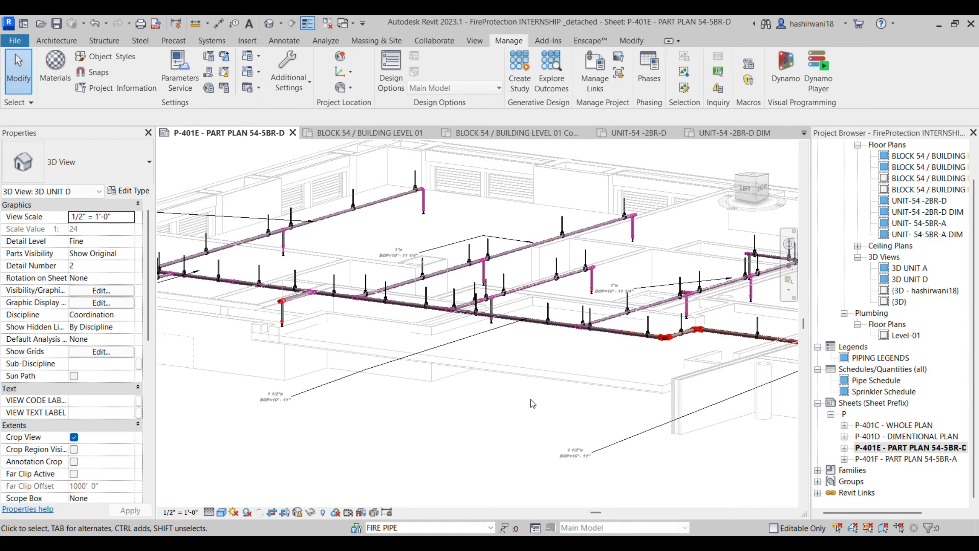
pyautogui.scroll(-3, 531, 399)
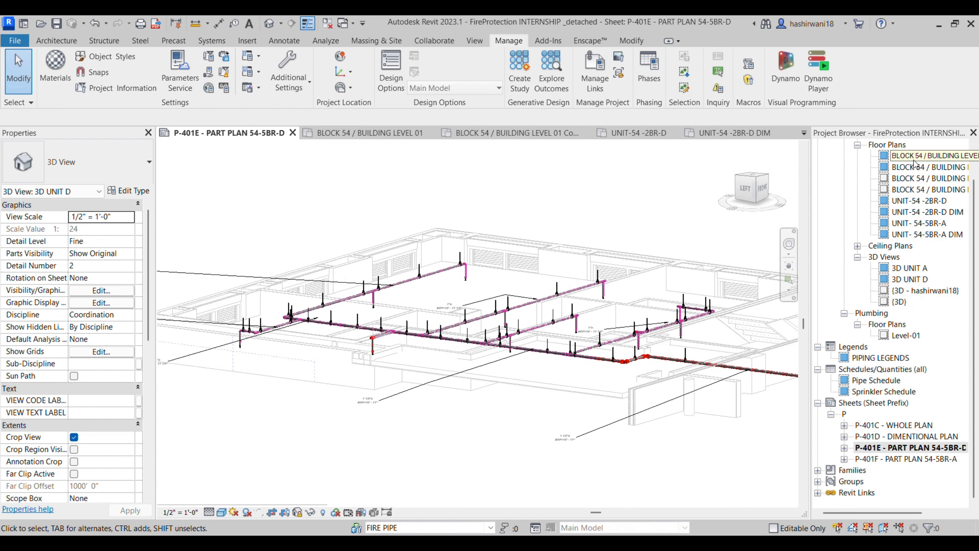
pyautogui.doubleClick(913, 158)
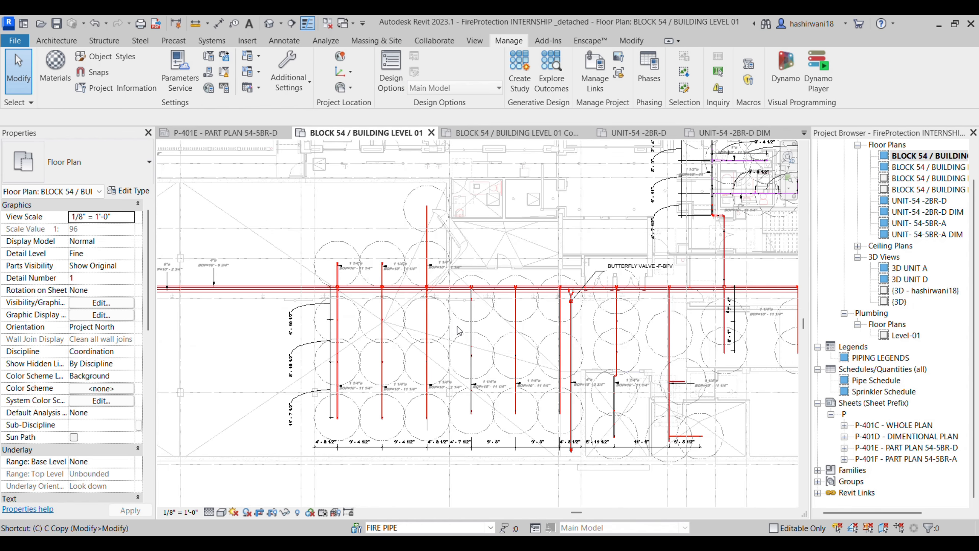
# Step: Start Place Component with CM and browse the Properties component type list
pyautogui.press('c')
pyautogui.press('m')
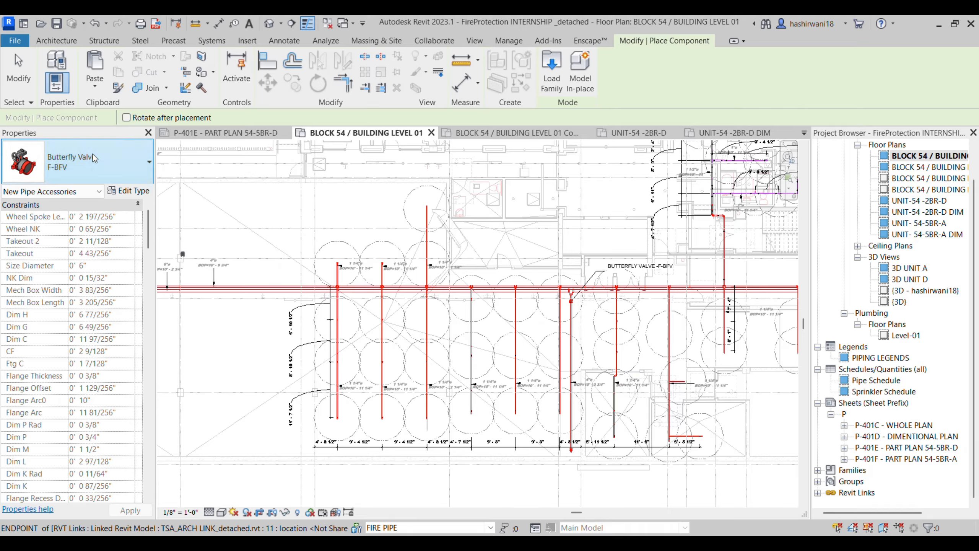
pyautogui.click(91, 170)
pyautogui.scroll(3, 114, 333)
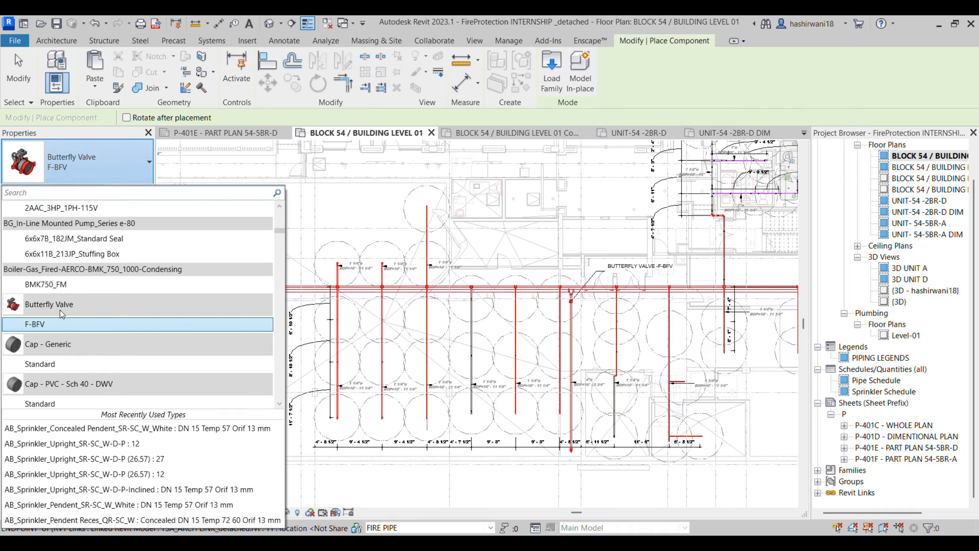
pyautogui.scroll(5, 100, 316)
pyautogui.scroll(3, 79, 334)
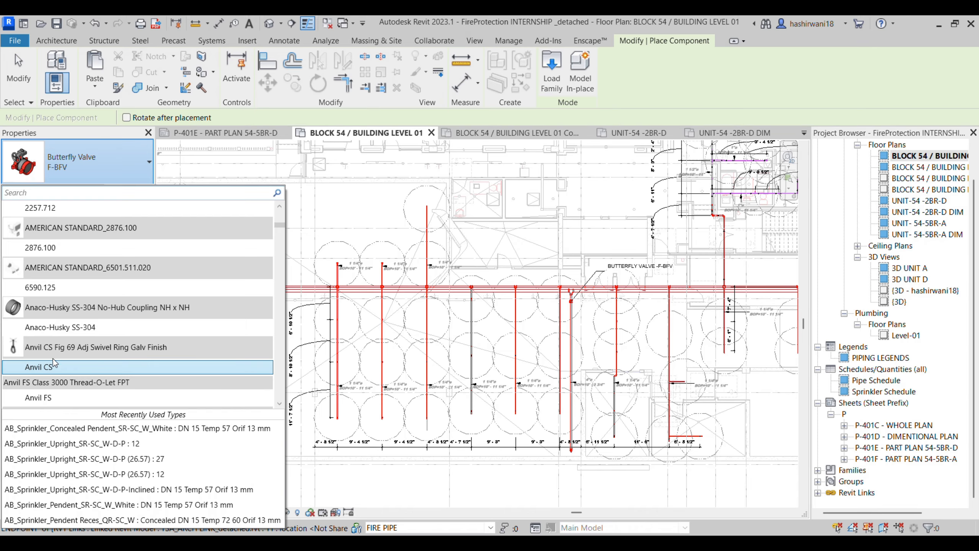
pyautogui.scroll(-5, 78, 353)
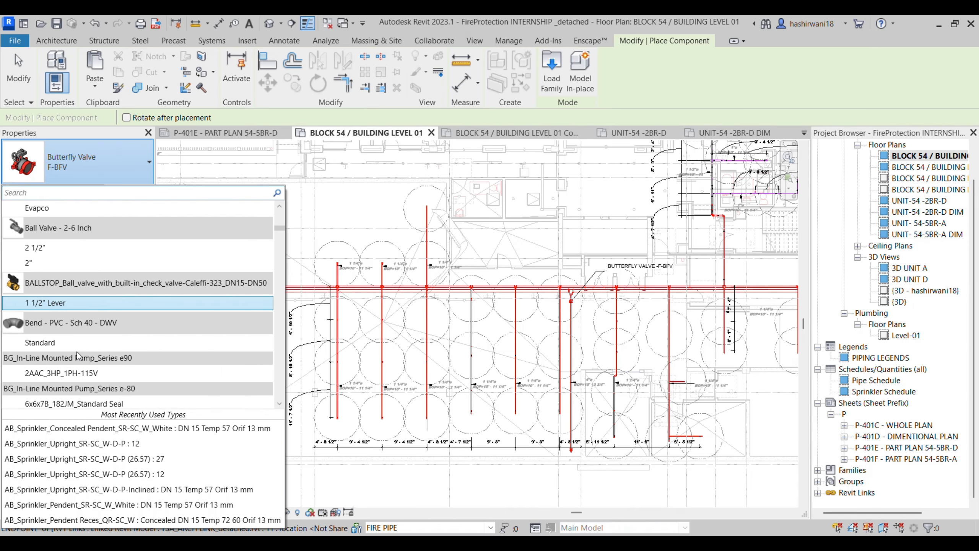
pyautogui.scroll(-10, 78, 353)
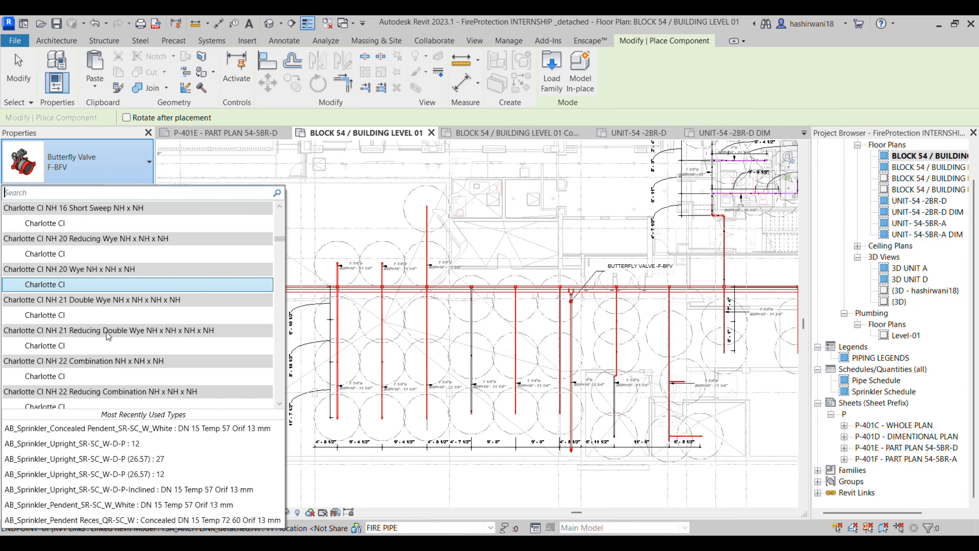
pyautogui.scroll(-1, 105, 311)
# Step: Search the type list for 'HAAN' and pick the HANGER 1" type
pyautogui.click(64, 193)
pyautogui.write('HA')
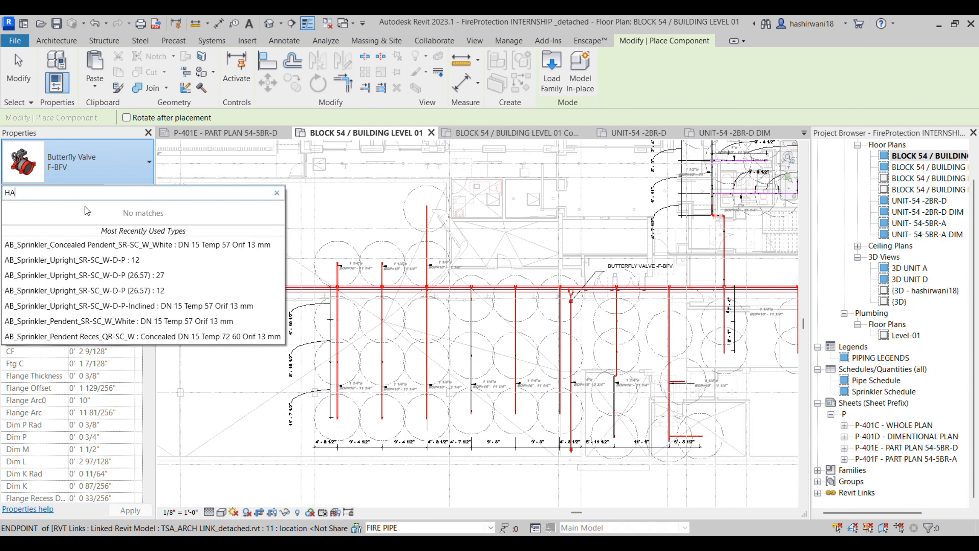
pyautogui.write('AN')
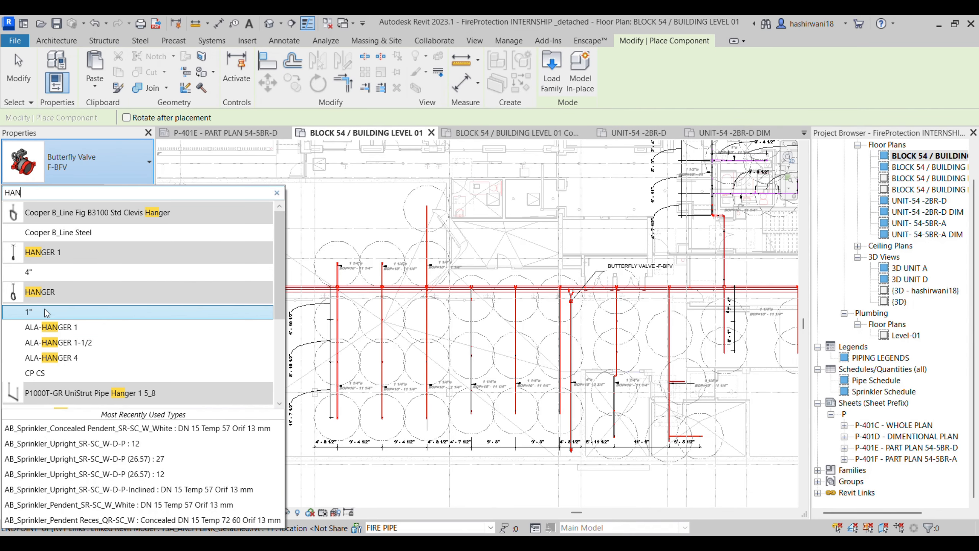
pyautogui.scroll(-1, 58, 338)
pyautogui.scroll(-1, 58, 338)
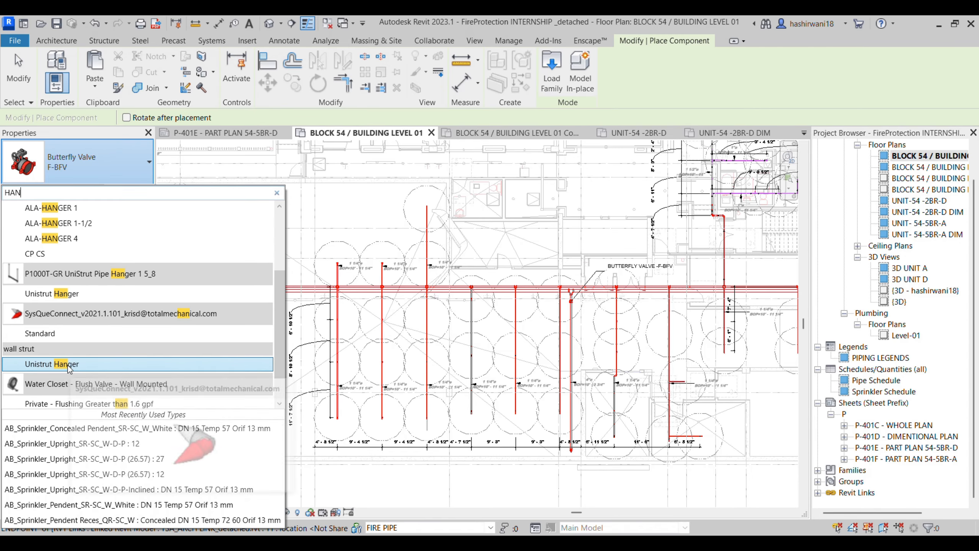
pyautogui.scroll(2, 61, 292)
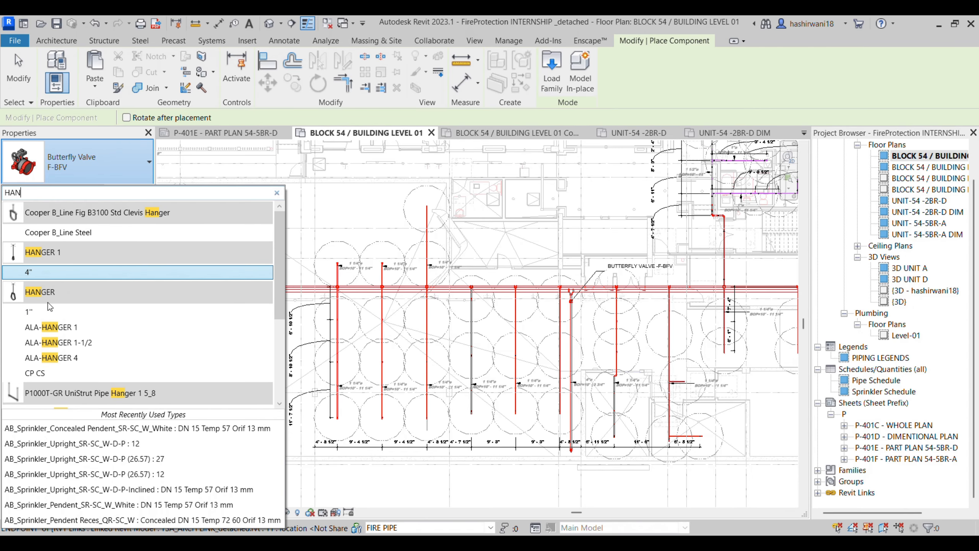
pyautogui.click(50, 311)
pyautogui.scroll(1, 293, 287)
pyautogui.scroll(5, 392, 238)
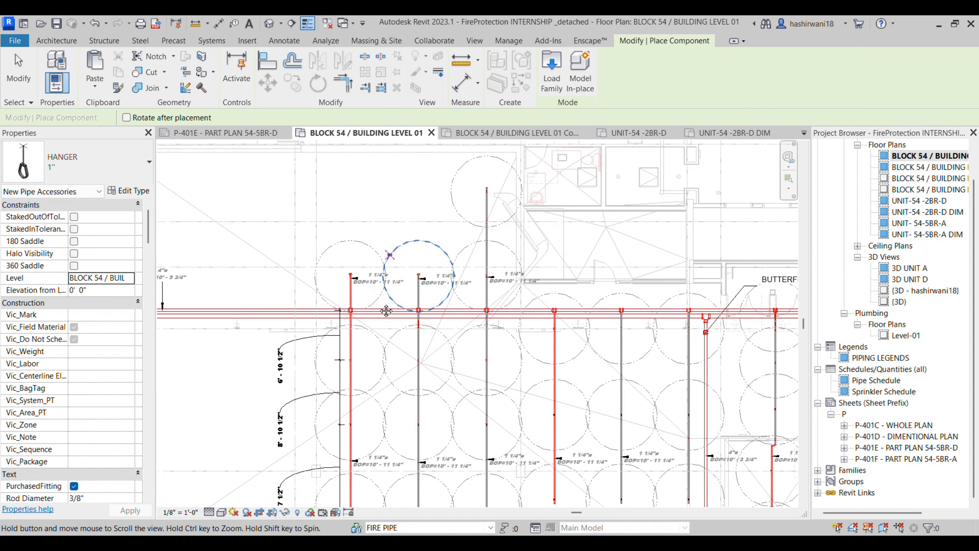
# Step: Switch the component type to HANGER 1 4" and end hanger placement
pyautogui.scroll(-5, 457, 316)
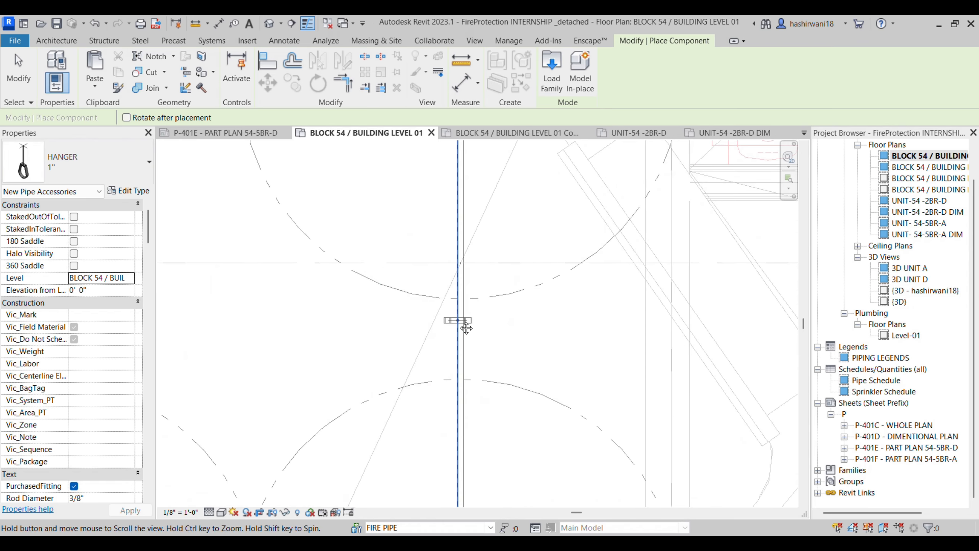
pyautogui.scroll(-1, 509, 253)
pyautogui.moveTo(256, 344); pyautogui.dragTo(352, 327, button='middle')
pyautogui.scroll(3, 361, 326)
pyautogui.scroll(2, 369, 326)
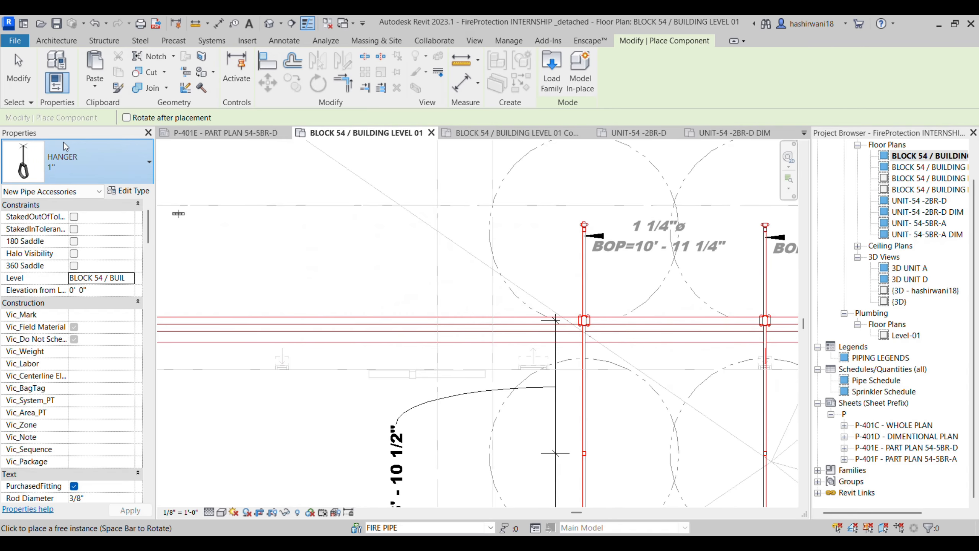
pyautogui.click(97, 164)
pyautogui.scroll(-5, 93, 264)
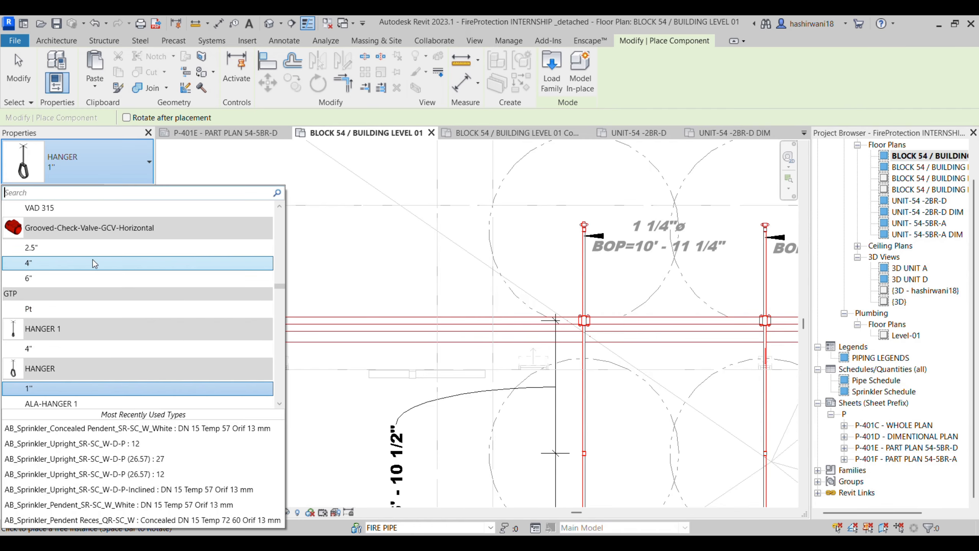
pyautogui.click(76, 349)
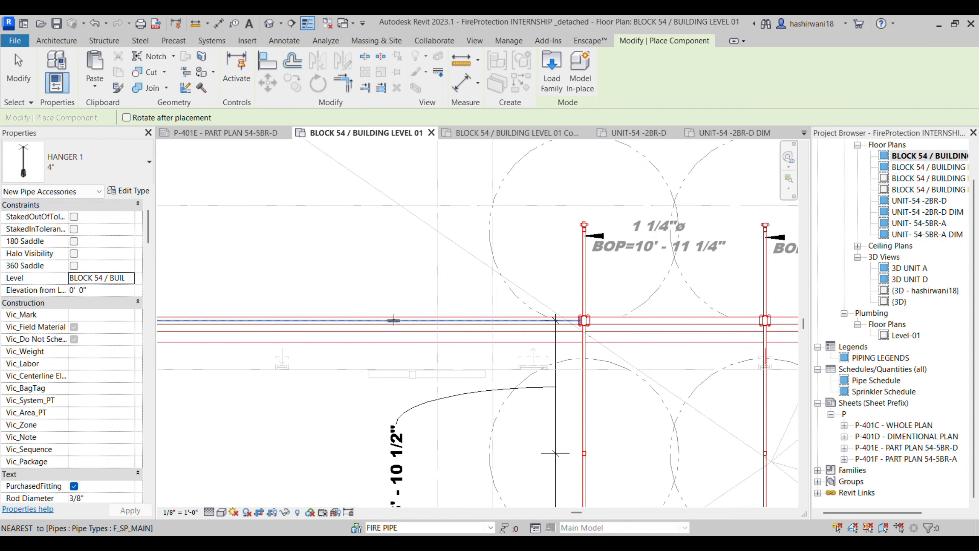
pyautogui.scroll(4, 396, 321)
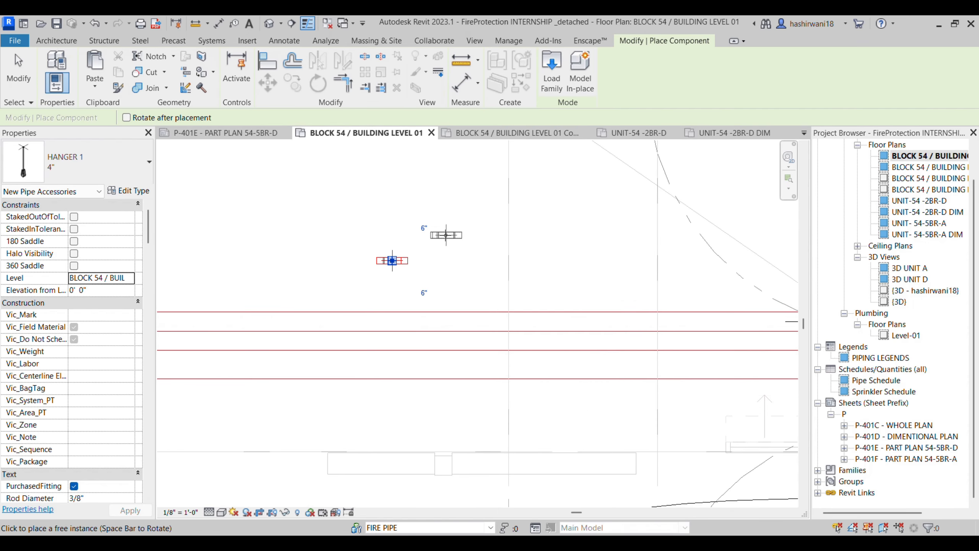
pyautogui.press('Escape')
# Step: Rotate the placed hanger 90° to a vertical orientation
pyautogui.click(397, 263)
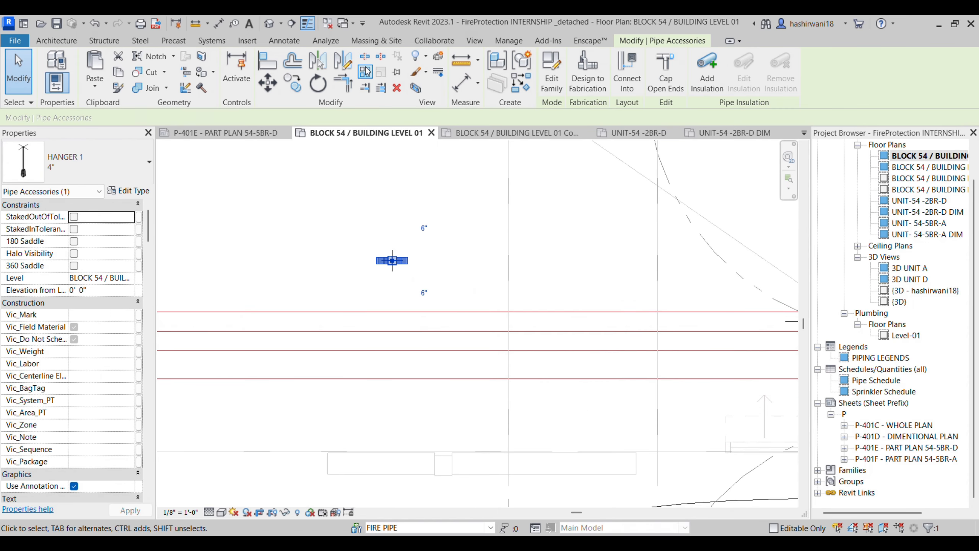
pyautogui.click(317, 85)
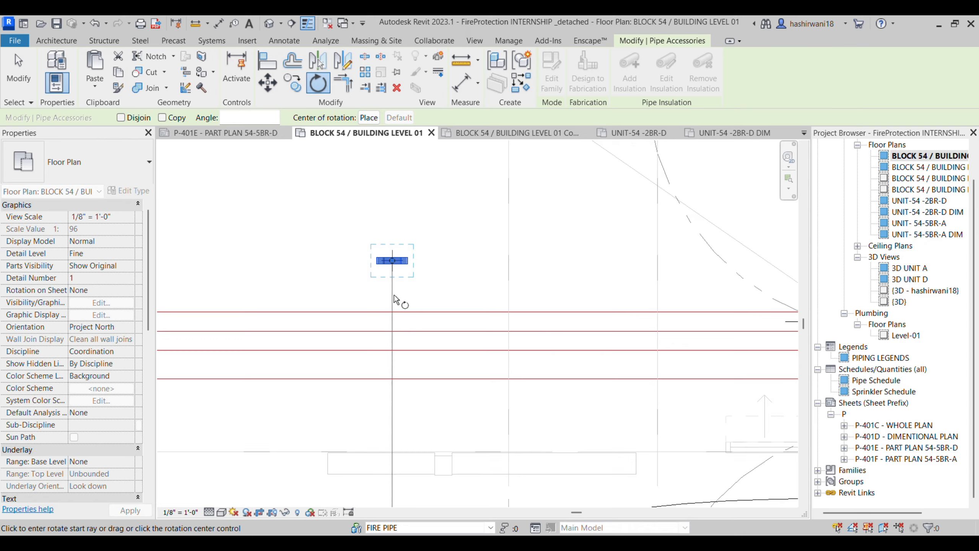
pyautogui.click(393, 299)
pyautogui.click(462, 265)
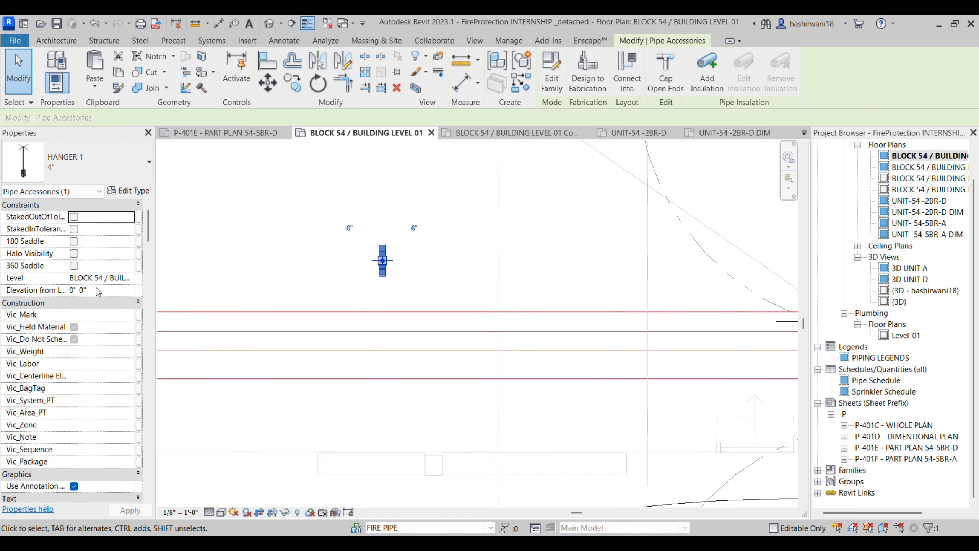
# Step: Check the hanger's type properties and close them without changes
pyautogui.scroll(-5, 101, 299)
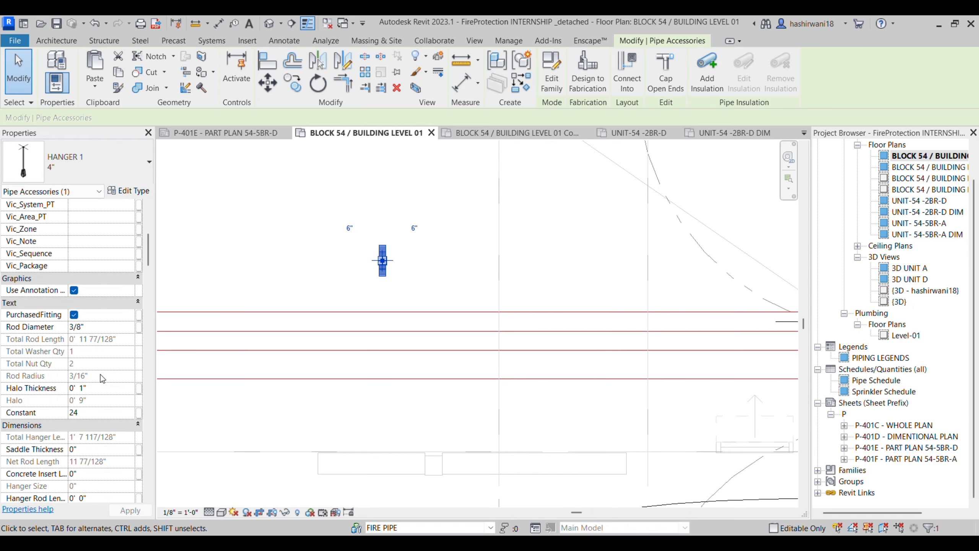
pyautogui.scroll(-2, 83, 425)
pyautogui.scroll(4, 113, 232)
pyautogui.click(132, 191)
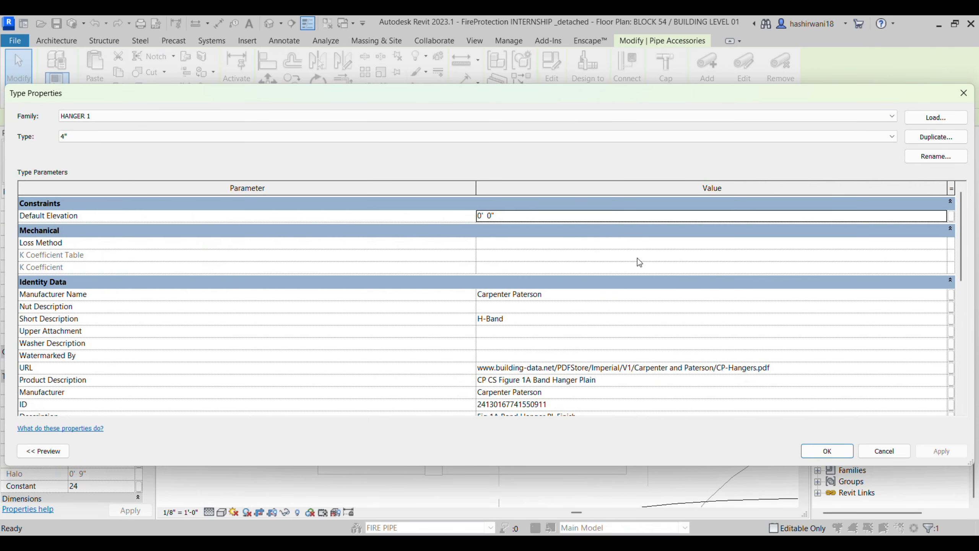
pyautogui.scroll(-8, 434, 271)
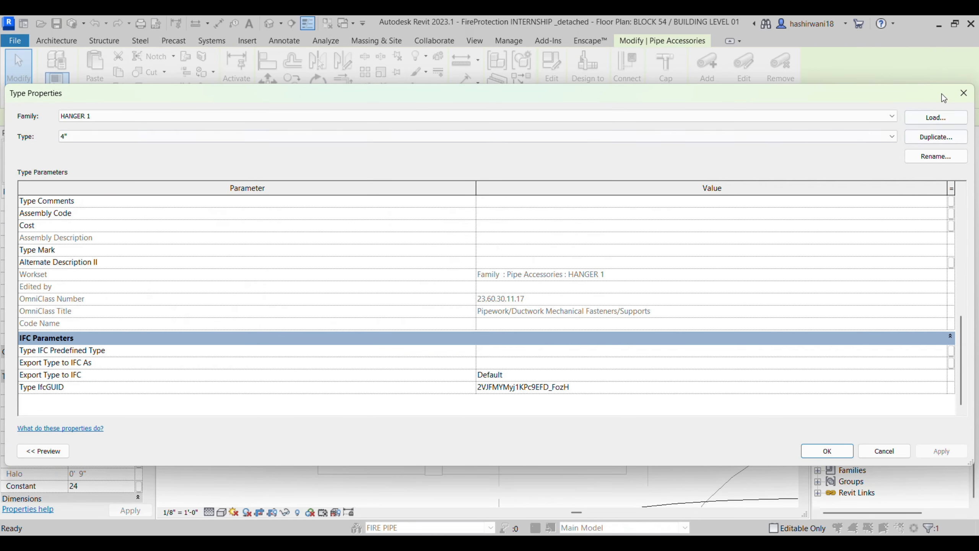
pyautogui.click(960, 96)
pyautogui.scroll(6, 489, 313)
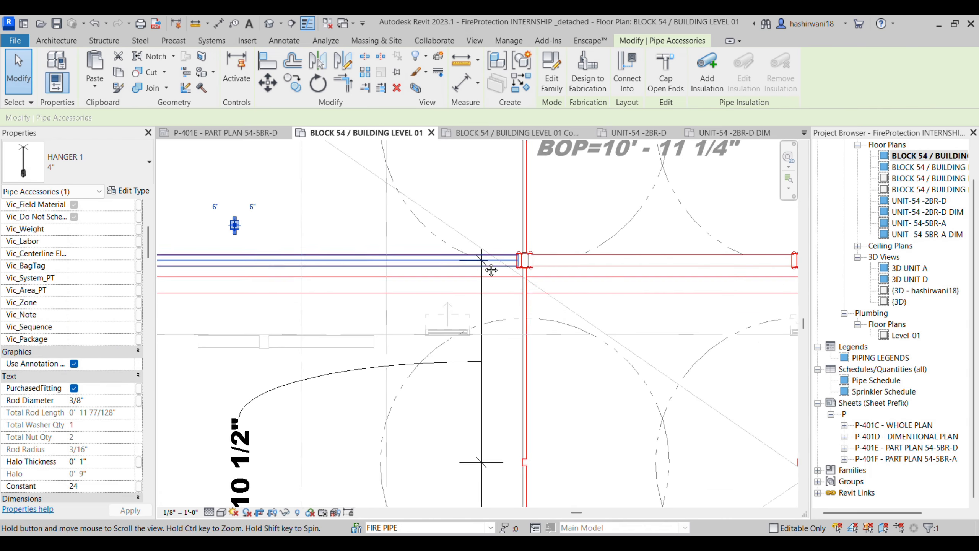
# Step: Using Create Similar (CS) on the existing 1" hanger, place a new hanger on the branch pipe
pyautogui.moveTo(489, 312); pyautogui.dragTo(388, 165, button='middle')
pyautogui.scroll(-1, 388, 165)
pyautogui.moveTo(424, 228); pyautogui.dragTo(496, 247, button='middle')
pyautogui.scroll(-4, 495, 247)
pyautogui.moveTo(376, 182); pyautogui.dragTo(458, 281, button='middle')
pyautogui.scroll(-2, 458, 282)
pyautogui.moveTo(382, 260); pyautogui.dragTo(582, 359, button='middle')
pyautogui.scroll(-2, 582, 358)
pyautogui.scroll(8, 231, 180)
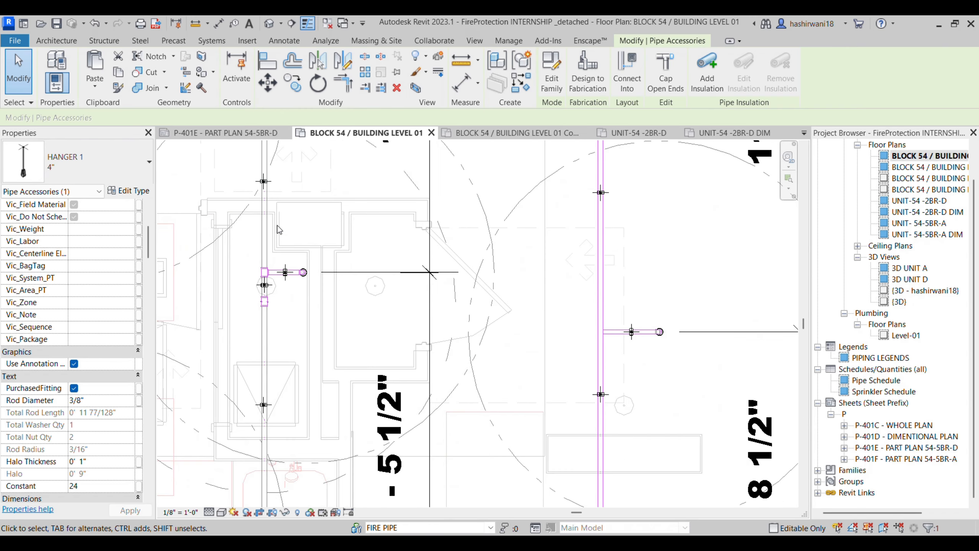
pyautogui.click(263, 175)
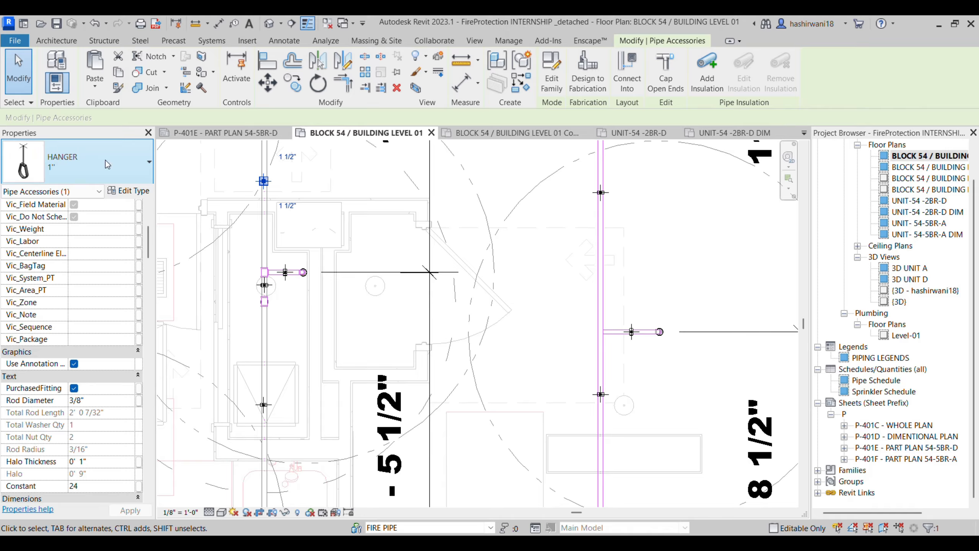
pyautogui.press('c')
pyautogui.press('s')
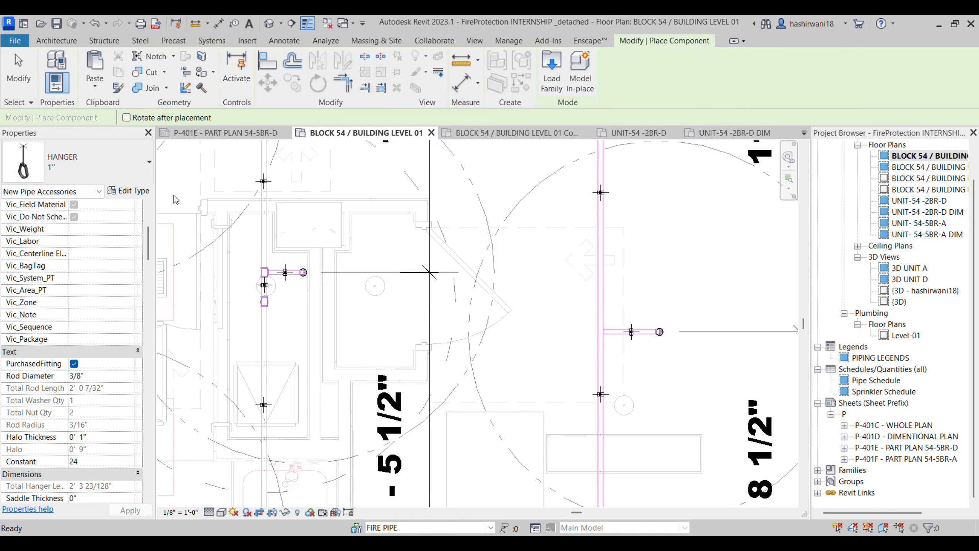
pyautogui.scroll(4, 262, 230)
pyautogui.click(267, 232)
# Step: Look over the surrounding piping, finish hanger placement, and select sheet P-401E - PART PLAN 54-5BR-D
pyautogui.scroll(-4, 393, 256)
pyautogui.moveTo(520, 320); pyautogui.dragTo(268, 258, button='middle')
pyautogui.scroll(-2, 274, 261)
pyautogui.scroll(-2, 457, 293)
pyautogui.moveTo(457, 293); pyautogui.dragTo(330, 264, button='middle')
pyautogui.scroll(-1, 463, 316)
pyautogui.moveTo(421, 299); pyautogui.dragTo(387, 294, button='middle')
pyautogui.scroll(-4, 624, 397)
pyautogui.moveTo(625, 397); pyautogui.dragTo(441, 334, button='middle')
pyautogui.scroll(-1, 441, 334)
pyautogui.press('Escape')
pyautogui.click(925, 447)
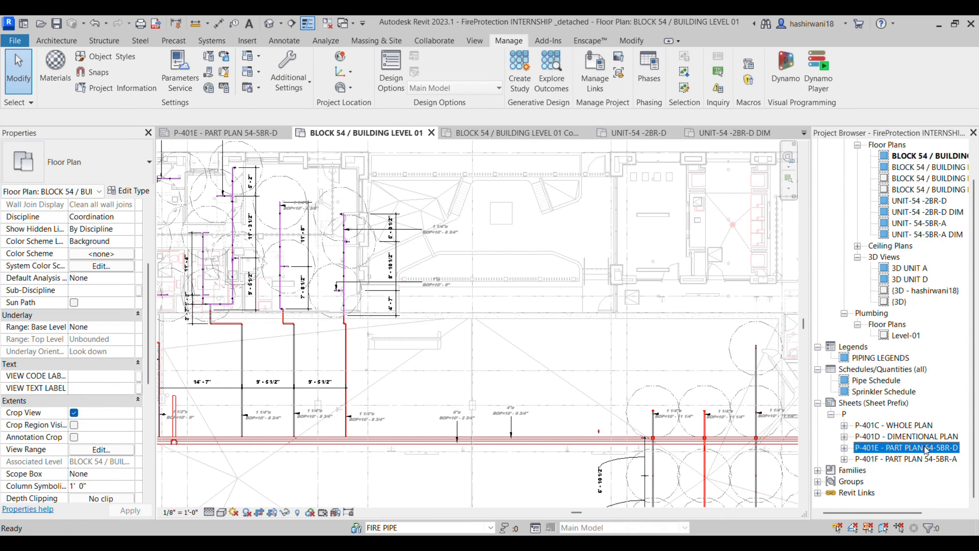
# Step: Open sheet P-401F - PART PLAN 54-5BR-A and activate its 3D UNIT A viewport
pyautogui.doubleClick(925, 447)
pyautogui.click(924, 459)
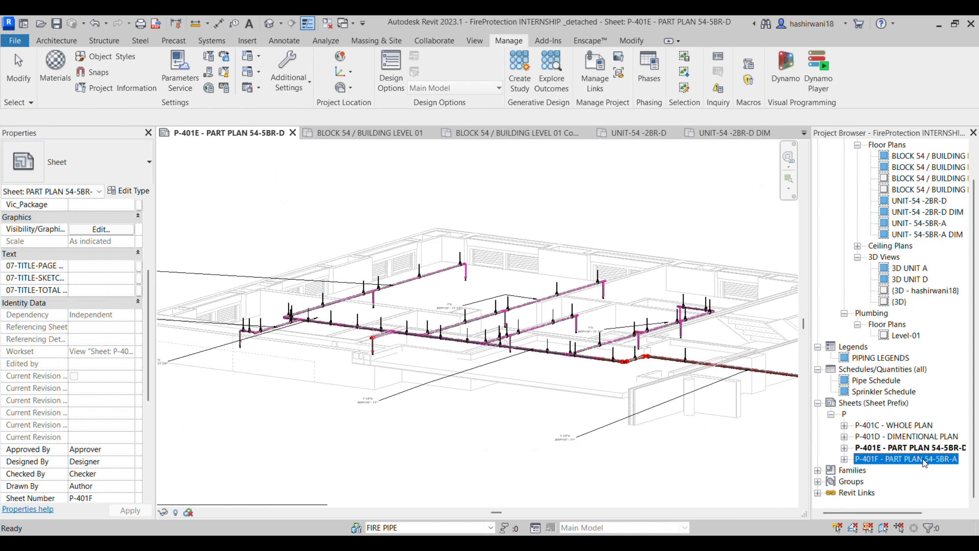
pyautogui.doubleClick(924, 460)
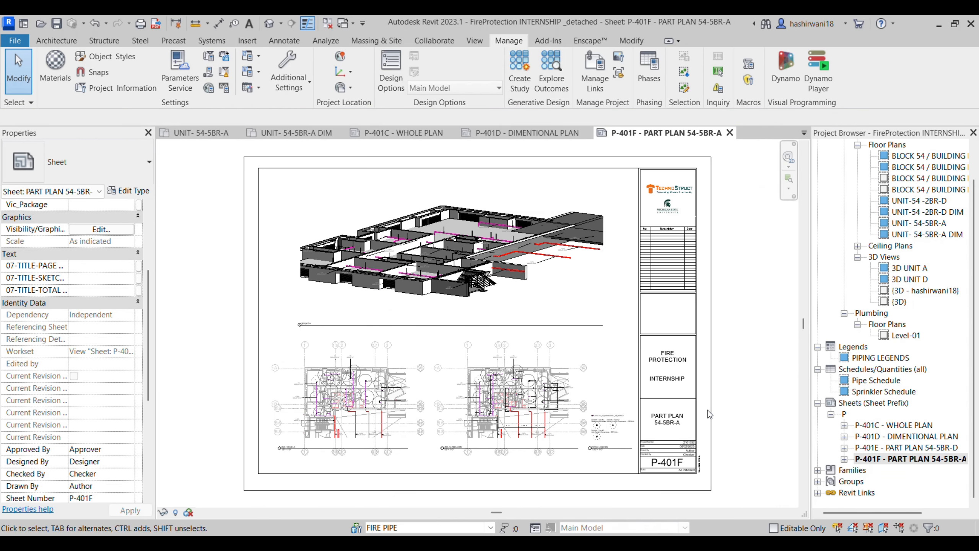
pyautogui.doubleClick(438, 320)
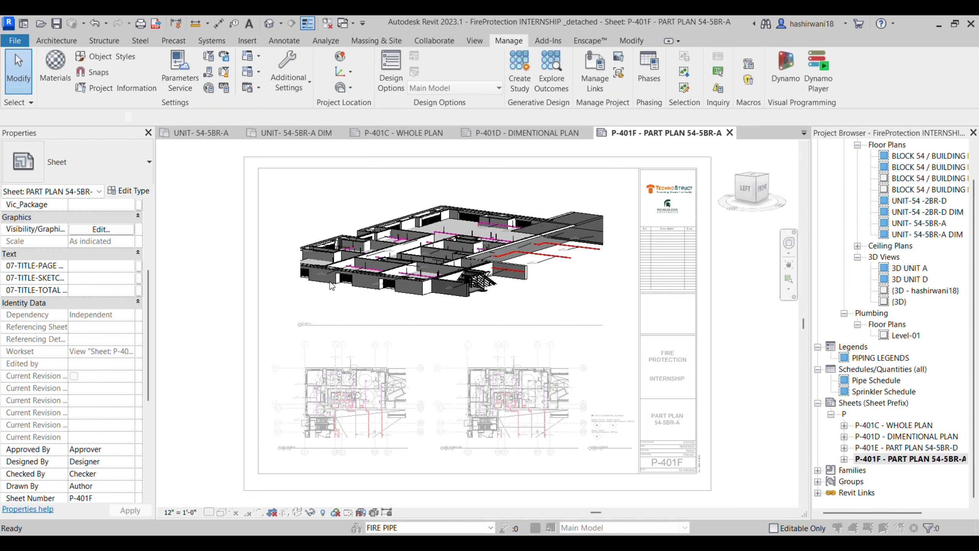
# Step: Review the Revit Links visibility settings for TSA_ARCH LINK_detached.rvt in 3D UNIT A
pyautogui.press('v')
pyautogui.press('g')
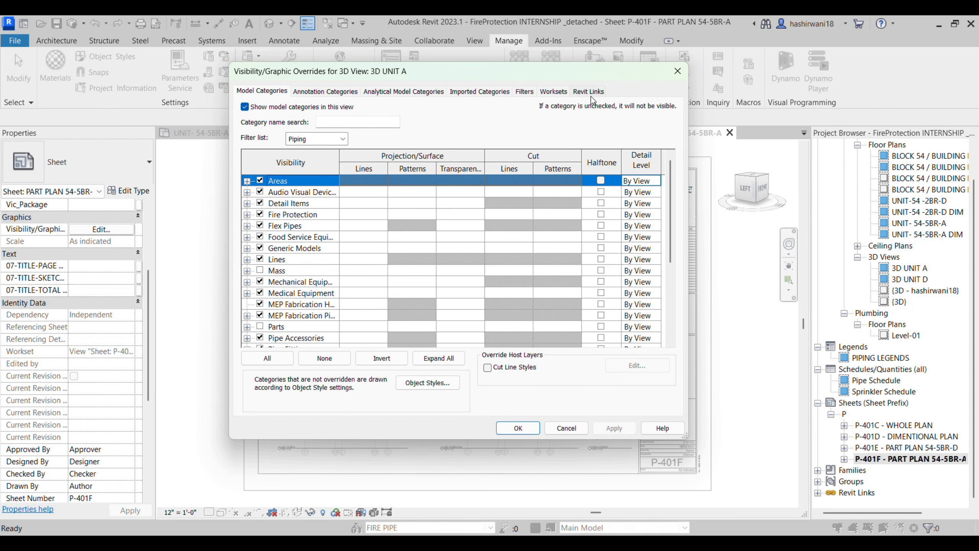
pyautogui.click(589, 91)
pyautogui.click(412, 170)
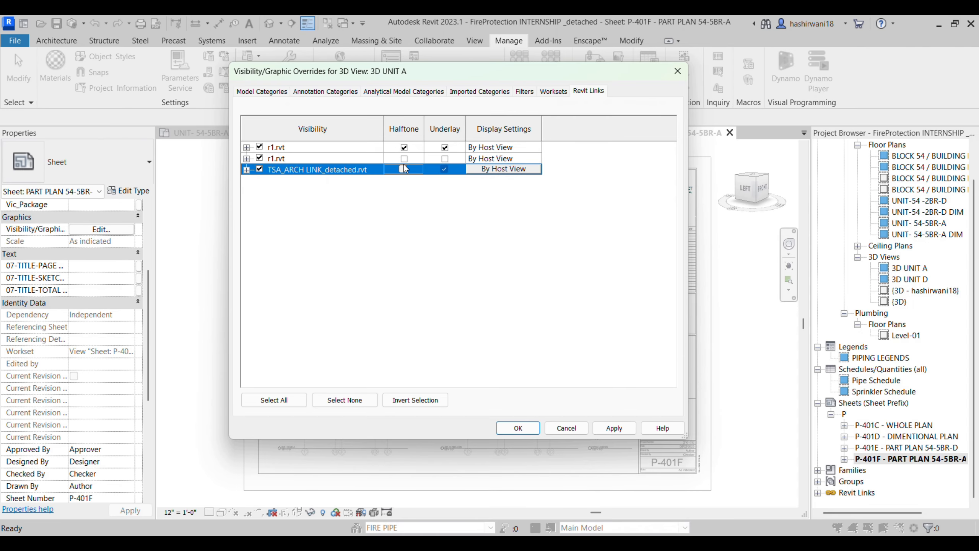
pyautogui.click(518, 427)
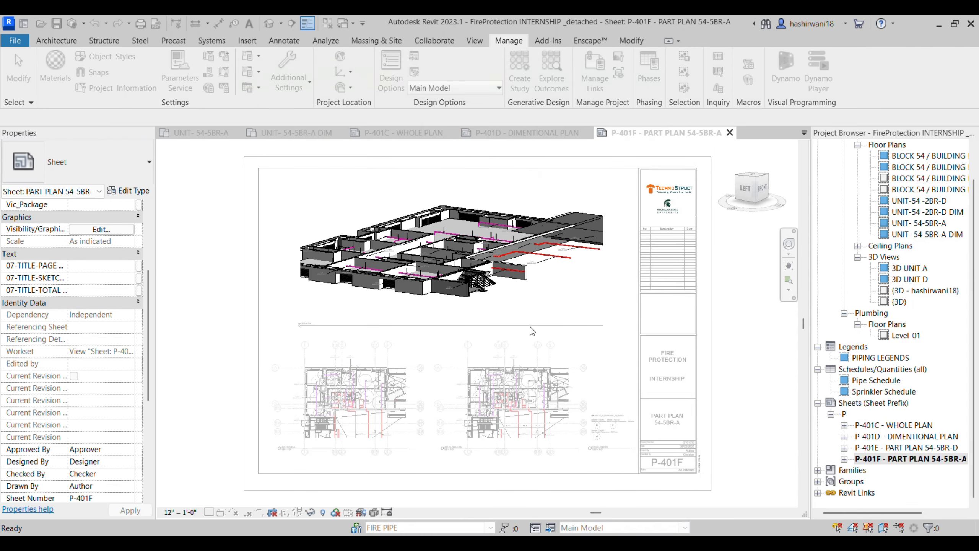
# Step: Reactivate 3D UNIT A and zoom and pan across the branch piping and hangers
pyautogui.doubleClick(523, 299)
pyautogui.scroll(5, 522, 299)
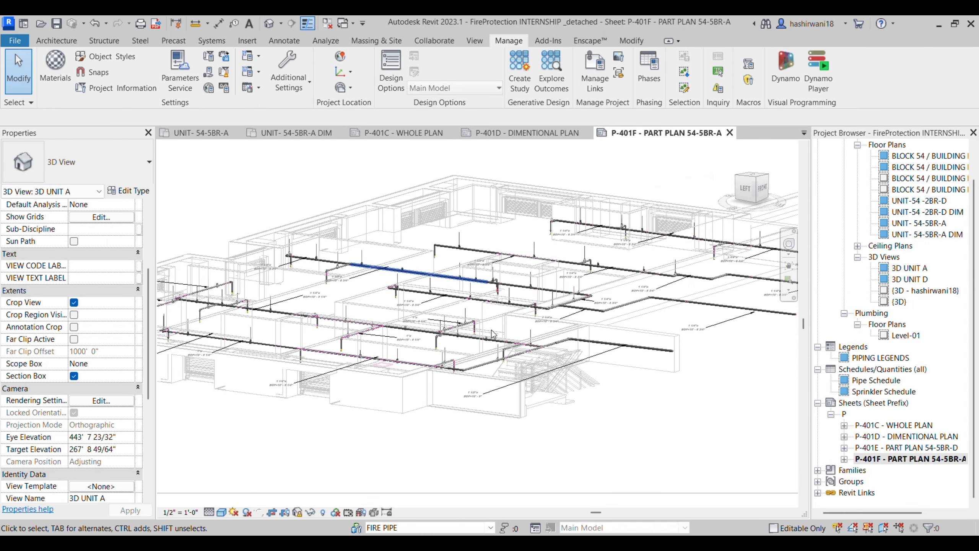
pyautogui.scroll(8, 518, 293)
pyautogui.press('v')
pyautogui.scroll(-3, 550, 245)
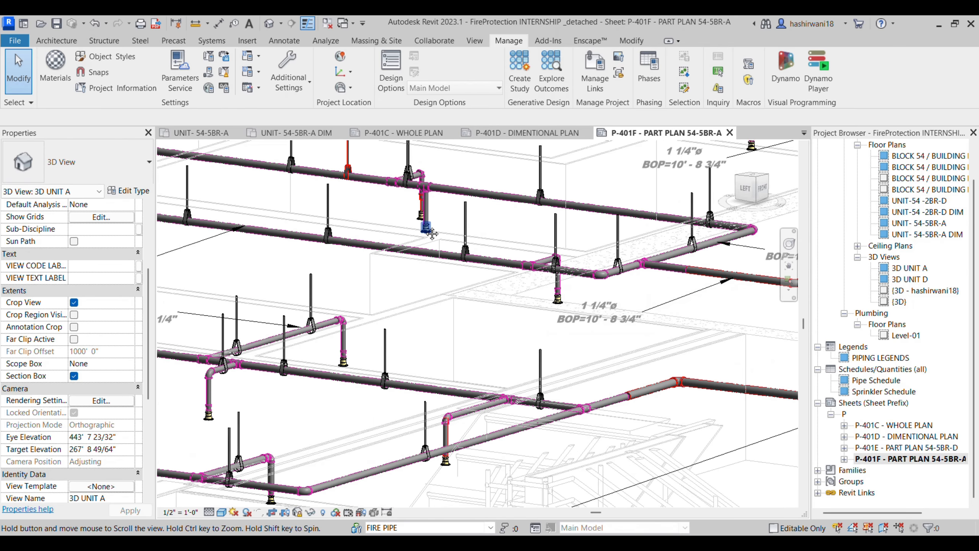
pyautogui.scroll(-3, 417, 284)
pyautogui.scroll(-2, 328, 325)
pyautogui.moveTo(356, 331); pyautogui.dragTo(376, 345, button='middle')
pyautogui.scroll(2, 308, 301)
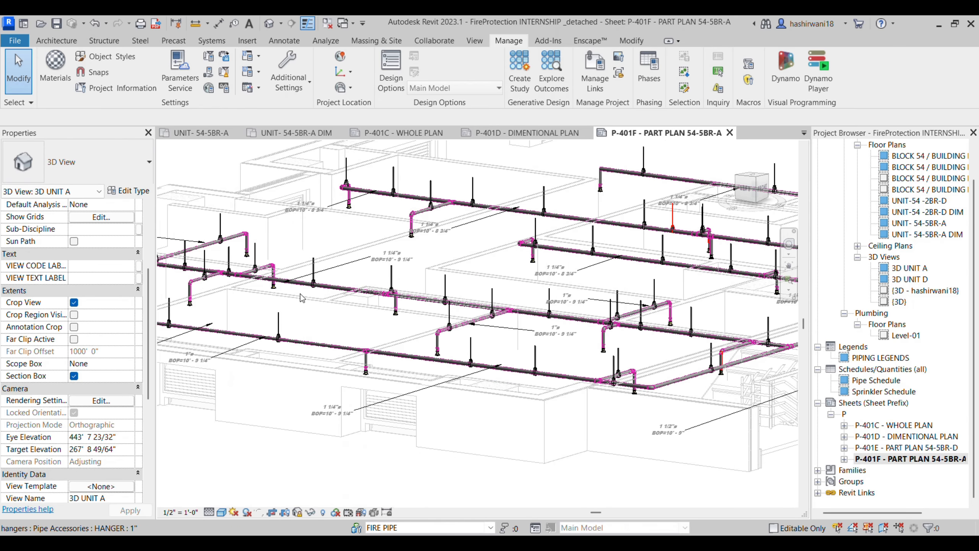
pyautogui.moveTo(302, 295); pyautogui.dragTo(395, 324, button='middle')
pyautogui.scroll(4, 239, 328)
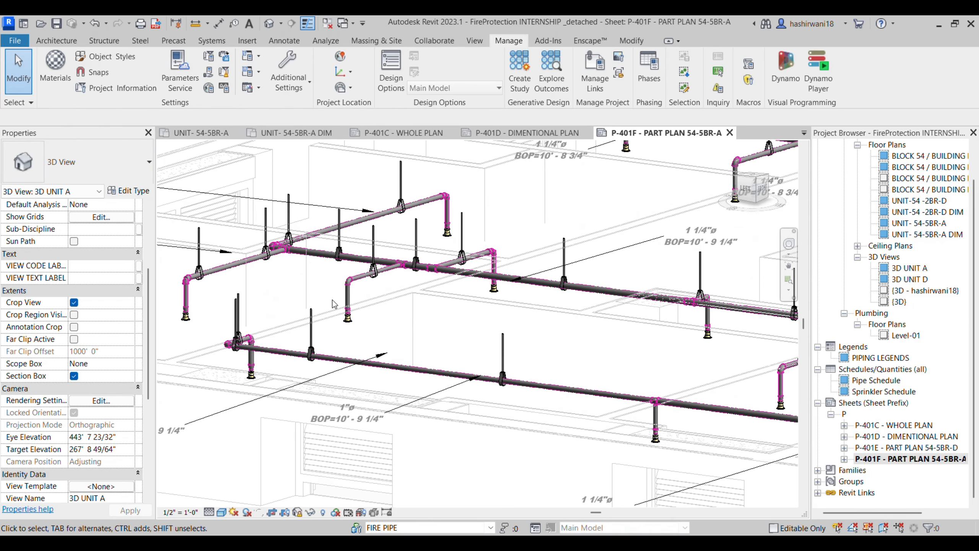
# Step: Select a sprinkler to check its properties, then deselect it
pyautogui.click(186, 317)
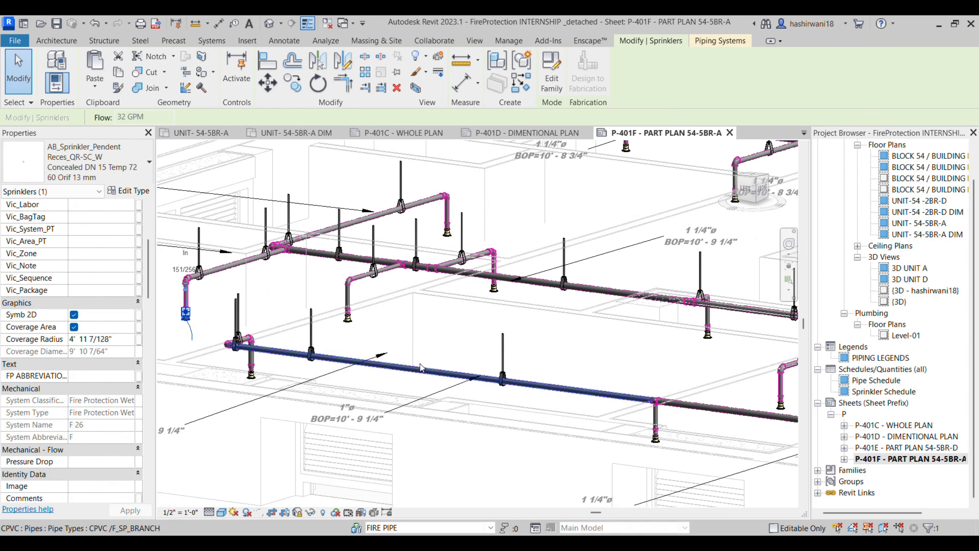
pyautogui.scroll(-5, 460, 357)
pyautogui.scroll(-1, 456, 371)
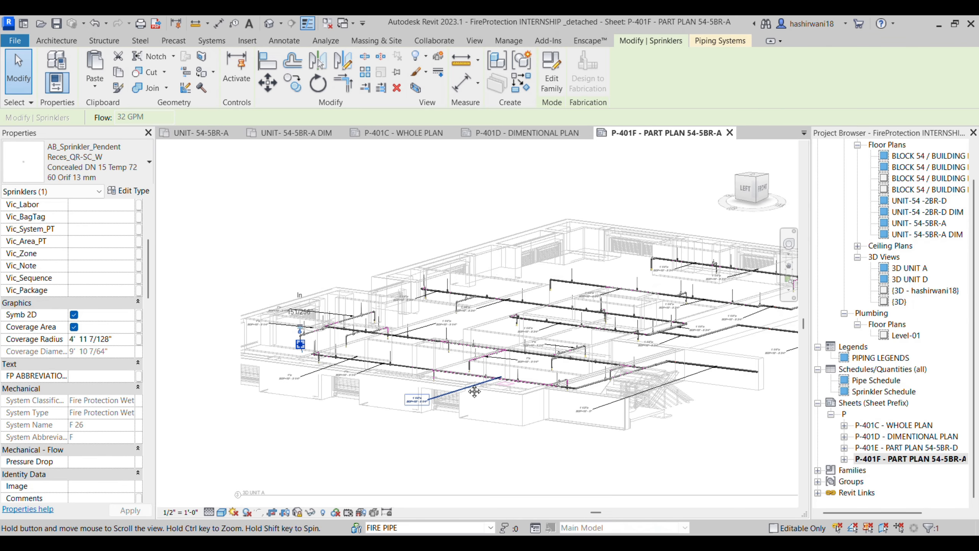
pyautogui.click(670, 443)
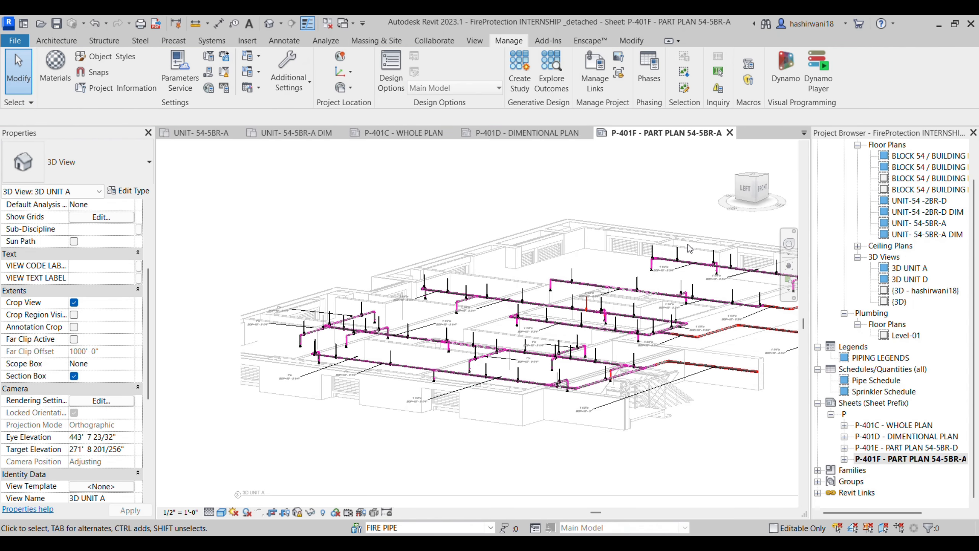
pyautogui.scroll(1, 880, 259)
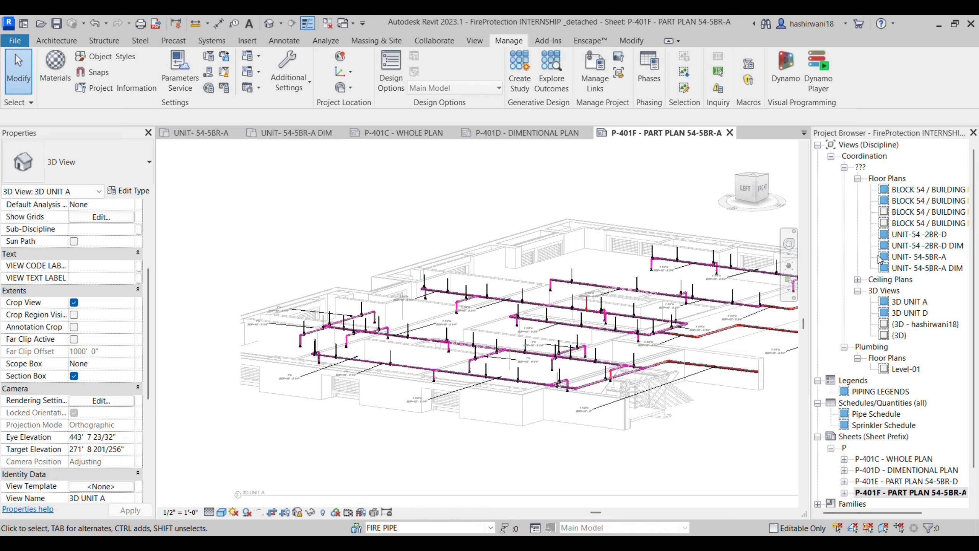
# Step: Open the Level-01 ceiling plan from the Project Browser and zoom around it
pyautogui.click(857, 279)
pyautogui.click(899, 292)
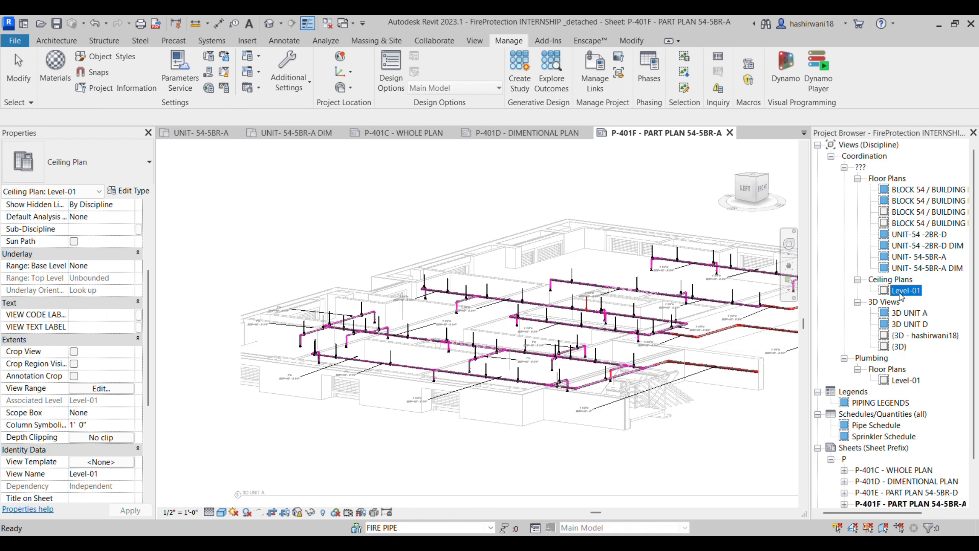
pyautogui.doubleClick(897, 291)
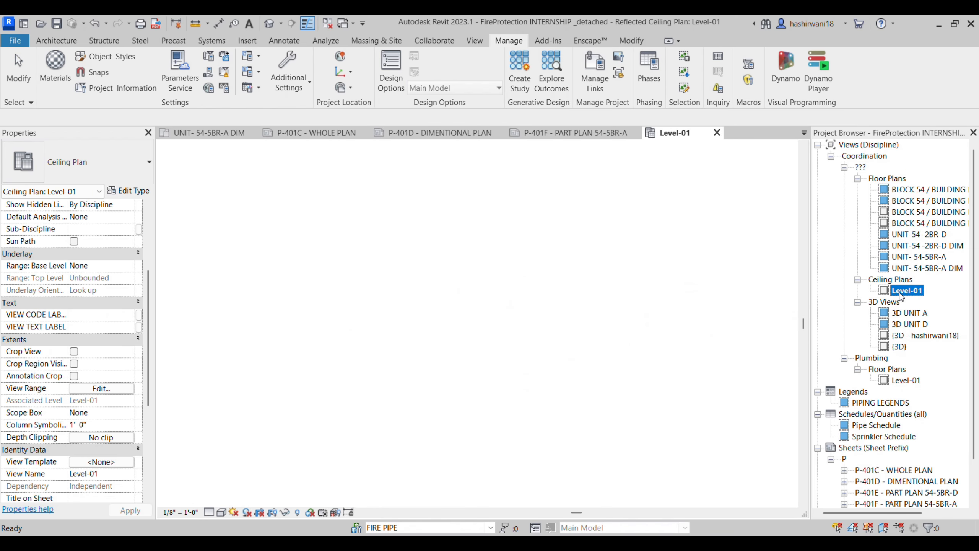
pyautogui.scroll(5, 606, 458)
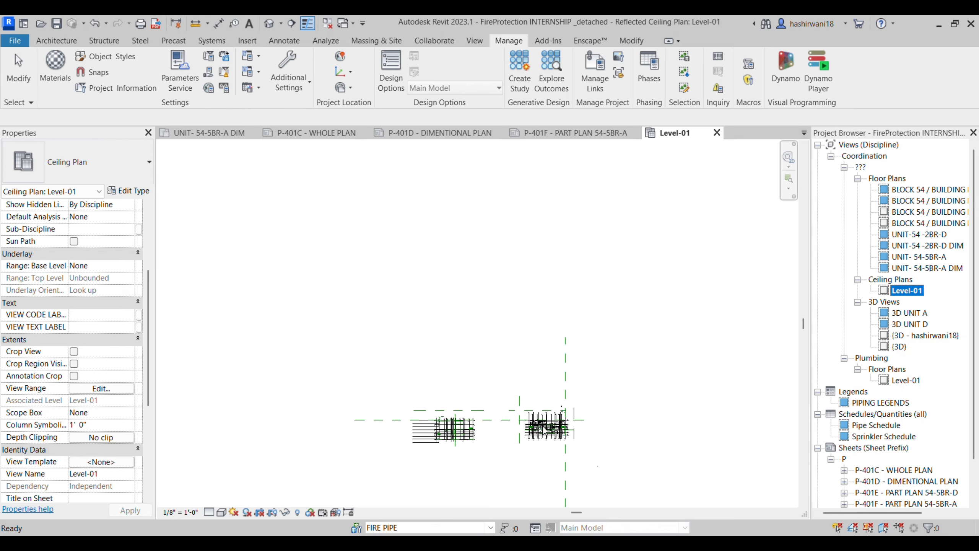
pyautogui.scroll(-2, 899, 467)
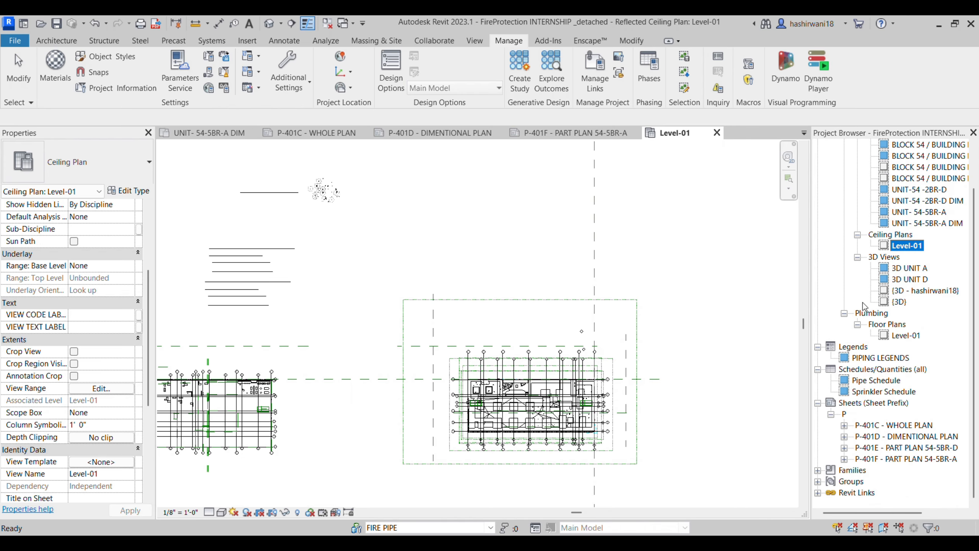
pyautogui.scroll(2, 910, 249)
# Step: Open the BLOCK 54 / BUILDING LEVEL 01 floor plan and zoom in on the sprinkler piping
pyautogui.doubleClick(944, 192)
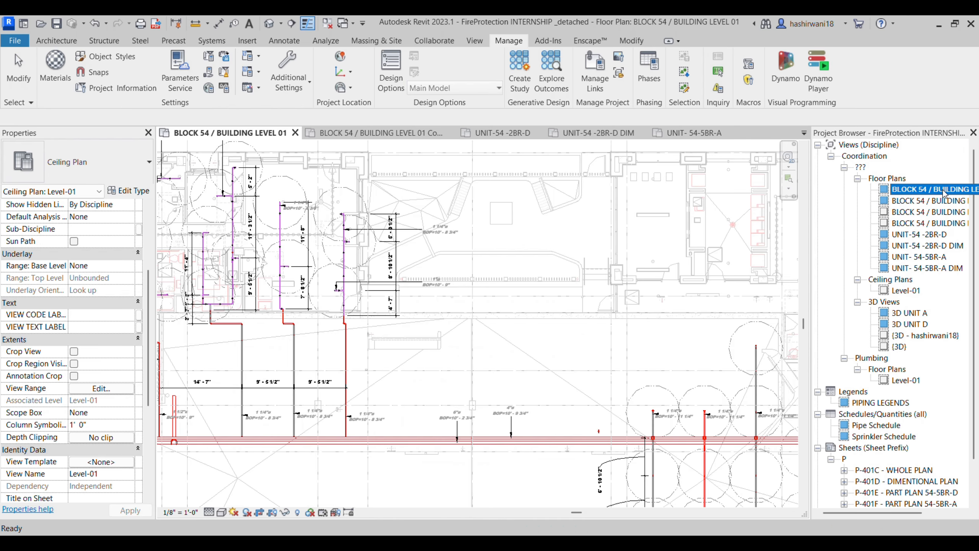
pyautogui.moveTo(411, 335); pyautogui.dragTo(410, 290, button='middle')
pyautogui.scroll(6, 499, 315)
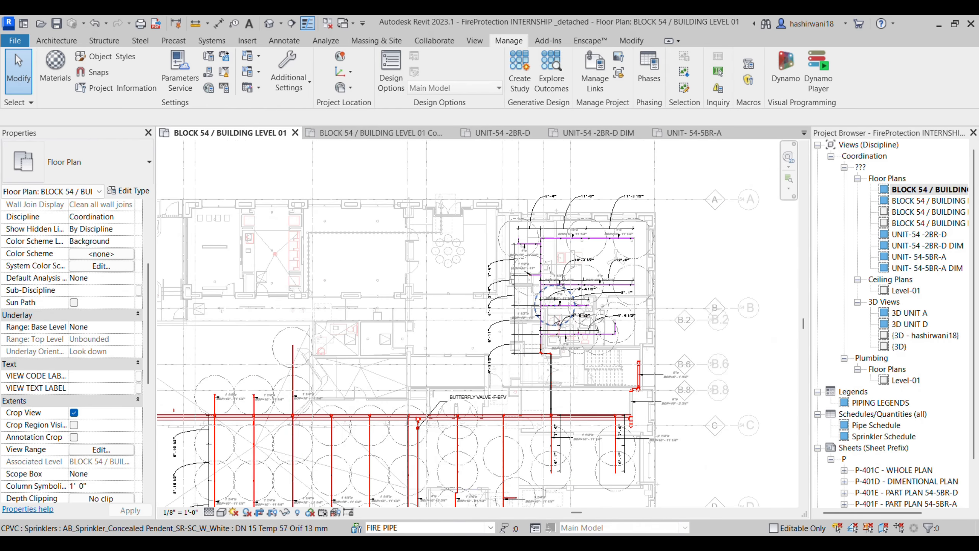
pyautogui.scroll(5, 613, 351)
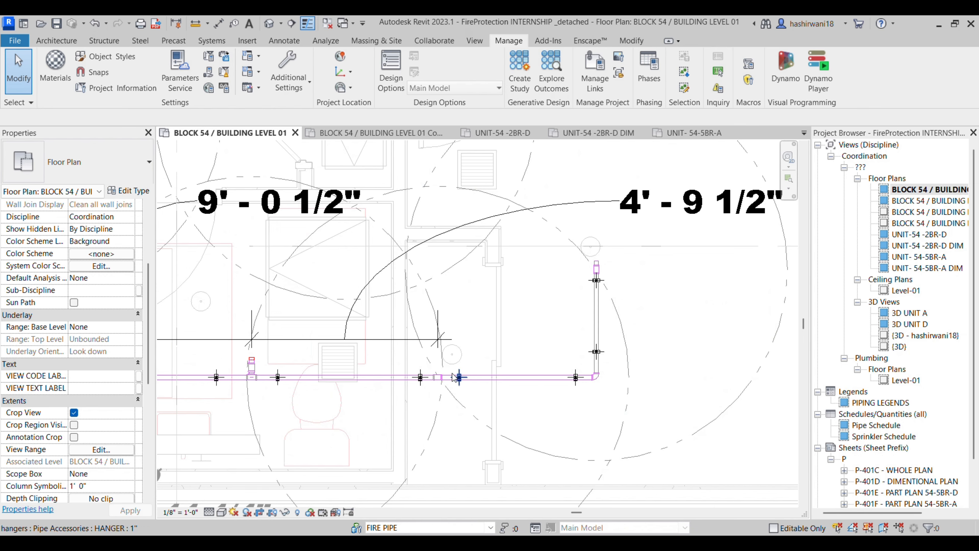
pyautogui.scroll(3, 624, 278)
pyautogui.scroll(1, 590, 295)
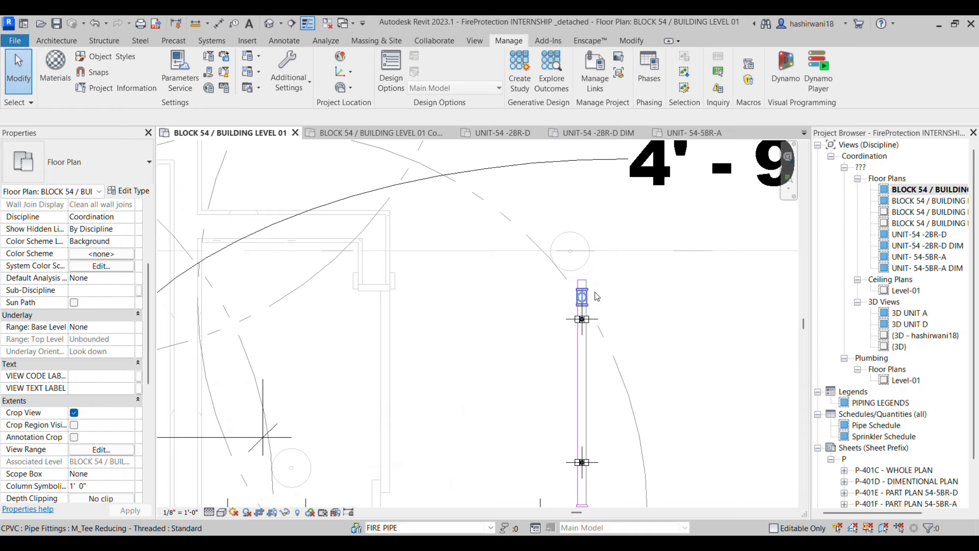
pyautogui.scroll(-2, 614, 286)
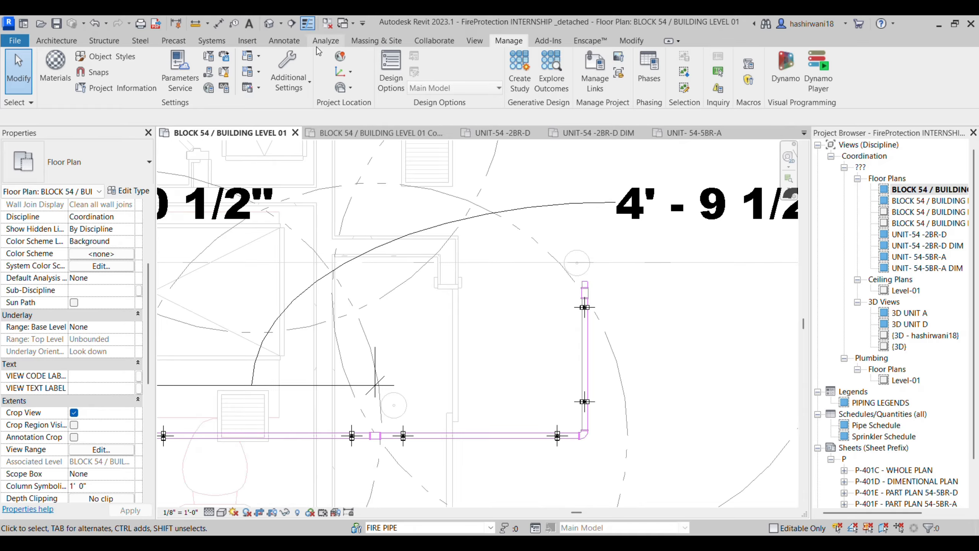
# Step: Place a building section across the piping, undo it, and zoom out to the whole plan
pyautogui.click(297, 22)
pyautogui.click(652, 270)
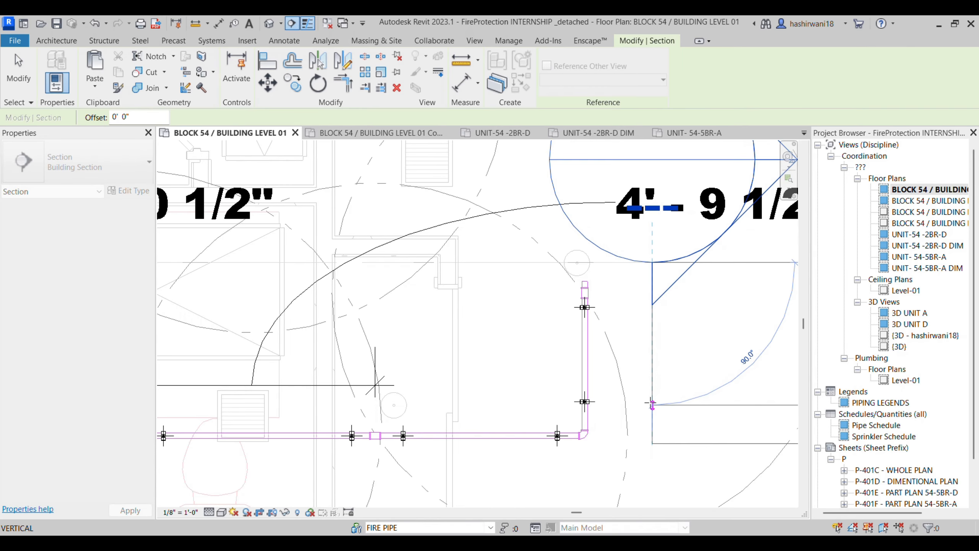
pyautogui.press('Escape')
pyautogui.click(513, 263)
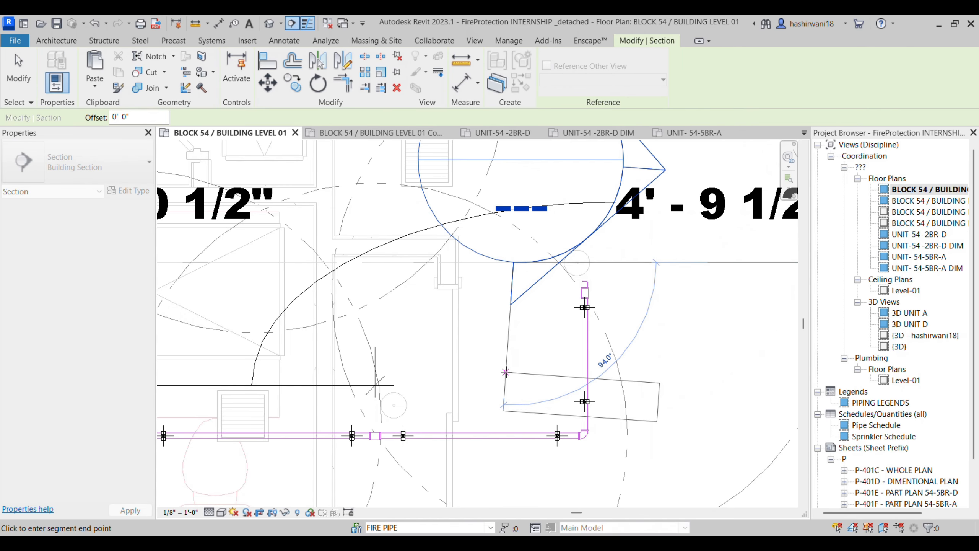
pyautogui.click(506, 372)
pyautogui.hotkey('ctrl', 'z')
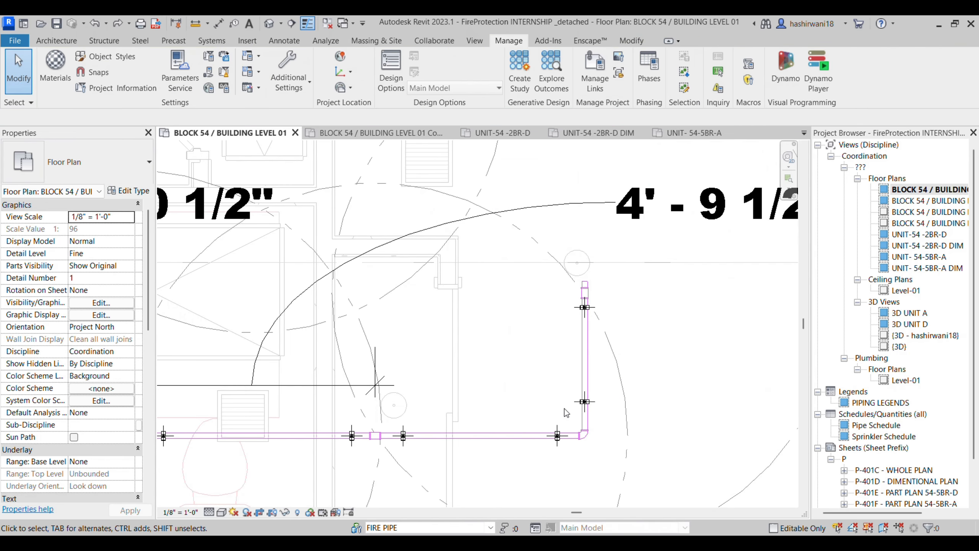
pyautogui.scroll(-5, 566, 412)
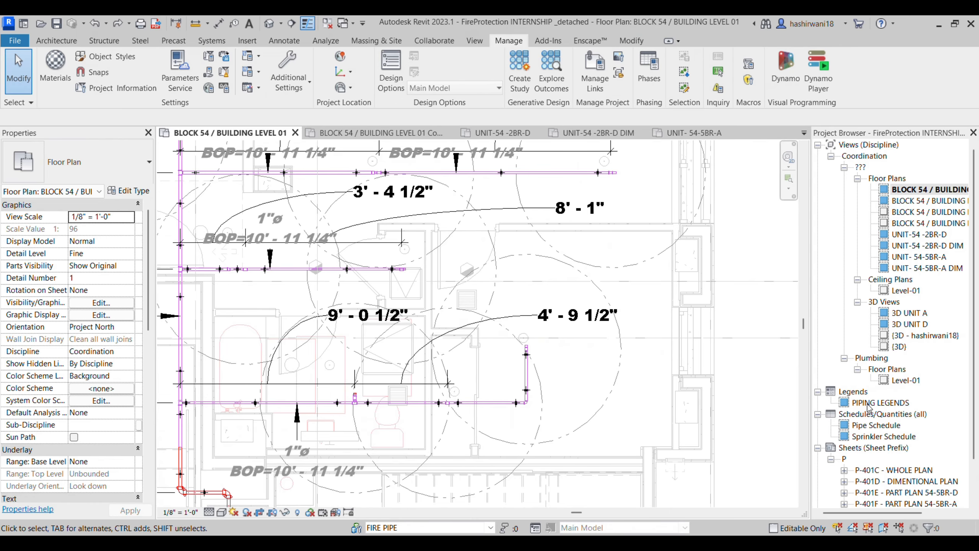
pyautogui.scroll(-2, 867, 407)
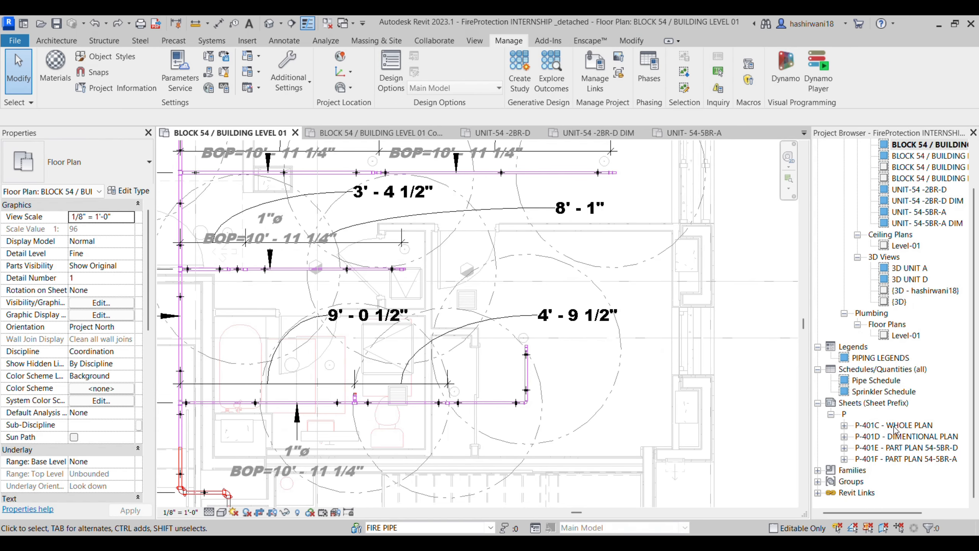
pyautogui.scroll(-5, 741, 399)
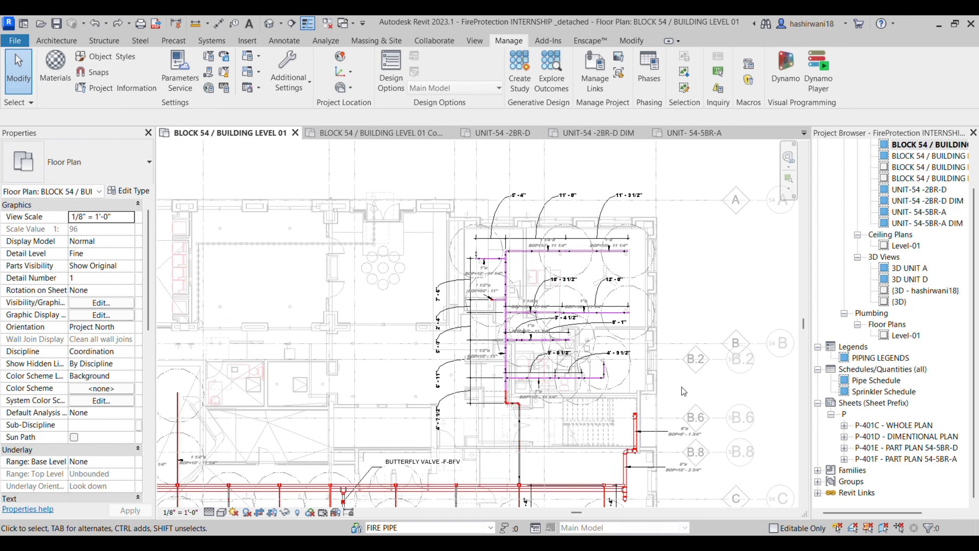
pyautogui.scroll(-3, 683, 391)
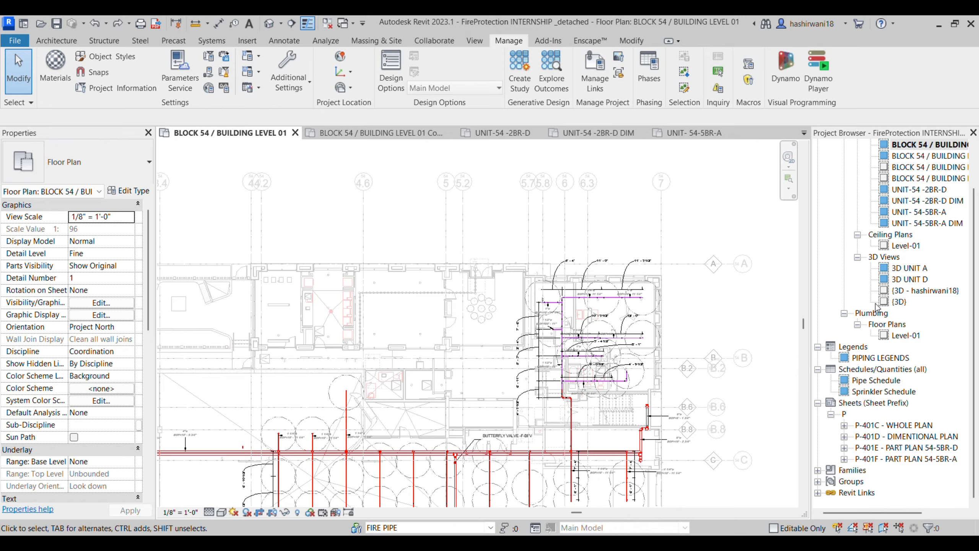
# Step: Open sheet P-401C - WHOLE PLAN and review its Annotation, Imported, Filters and Worksets visibility tabs
pyautogui.doubleClick(912, 425)
pyautogui.click(508, 331)
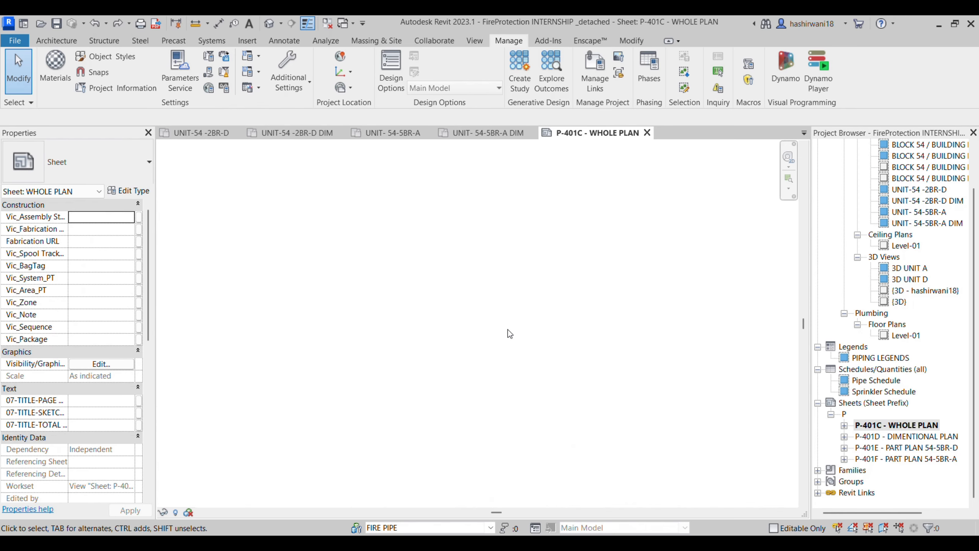
pyautogui.press('v')
pyautogui.press('g')
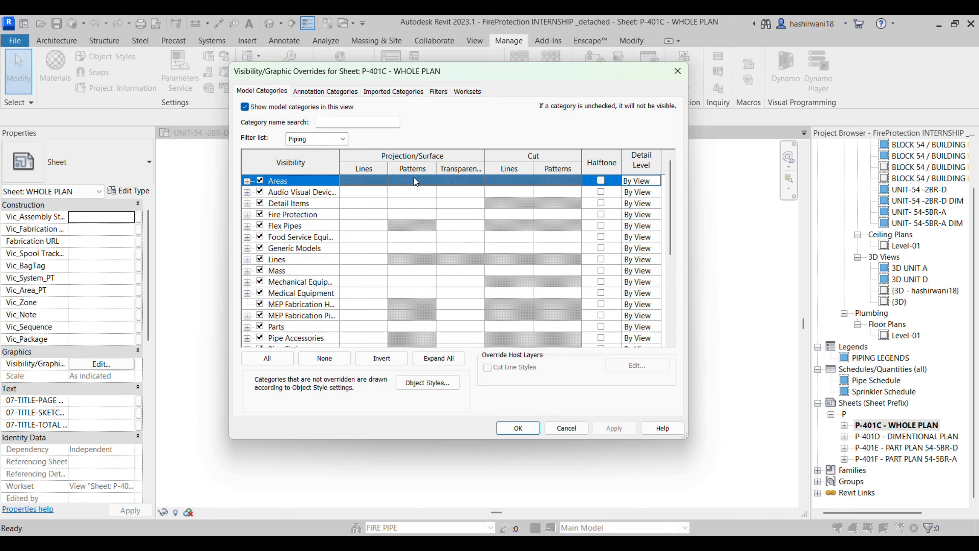
pyautogui.click(323, 91)
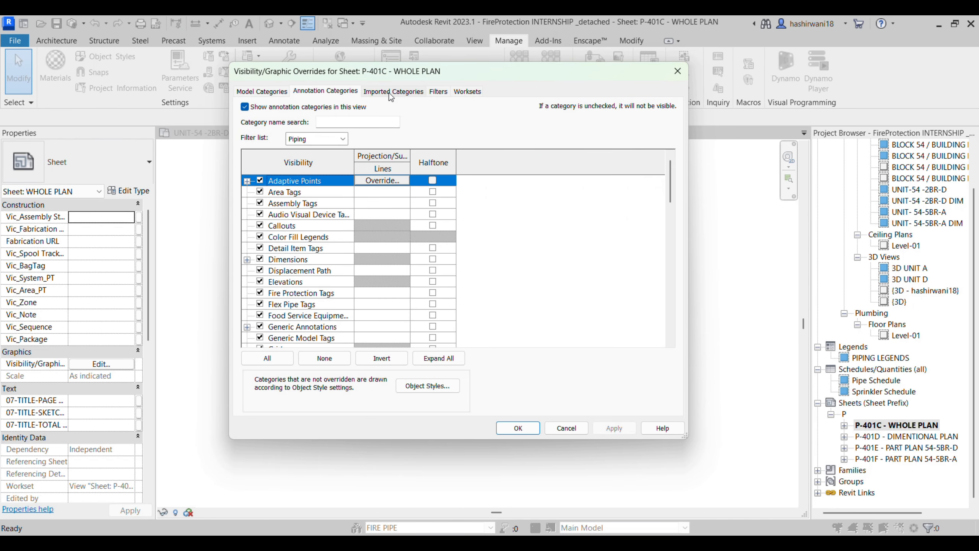
pyautogui.click(392, 93)
pyautogui.click(441, 93)
pyautogui.click(464, 95)
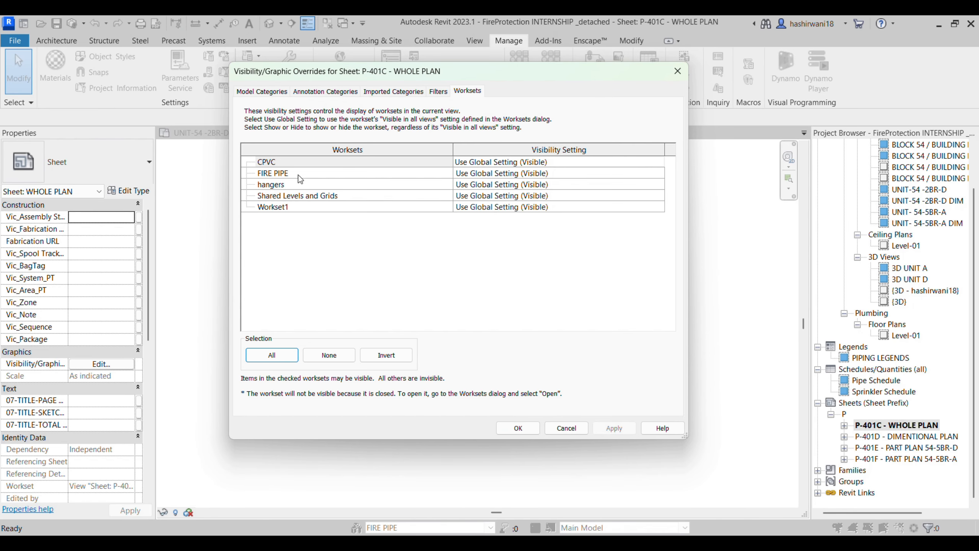
pyautogui.click(440, 93)
pyautogui.press('Escape')
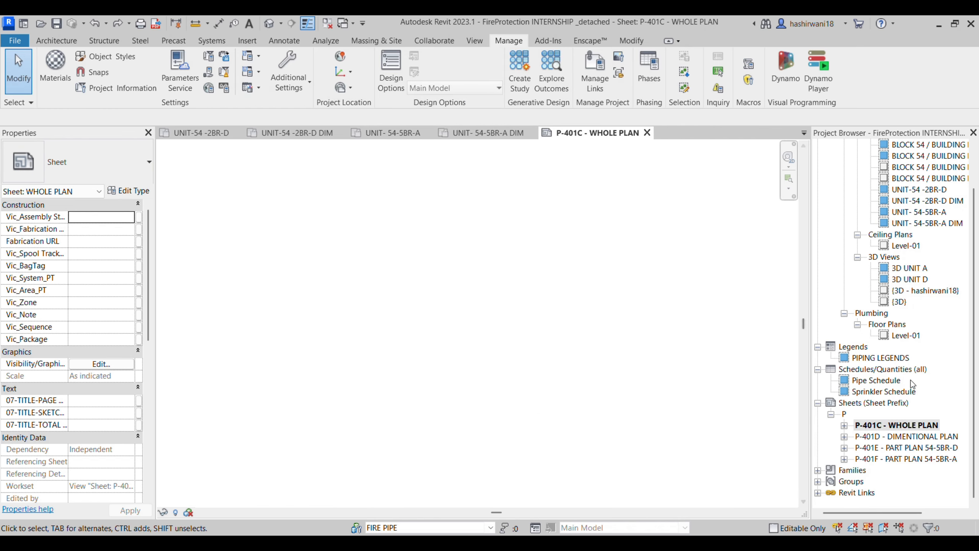
# Step: Expand P-401C in the browser, view the placed BLOCK 54 floor plan, then reopen the sheet
pyautogui.rightClick(901, 424)
pyautogui.click(768, 178)
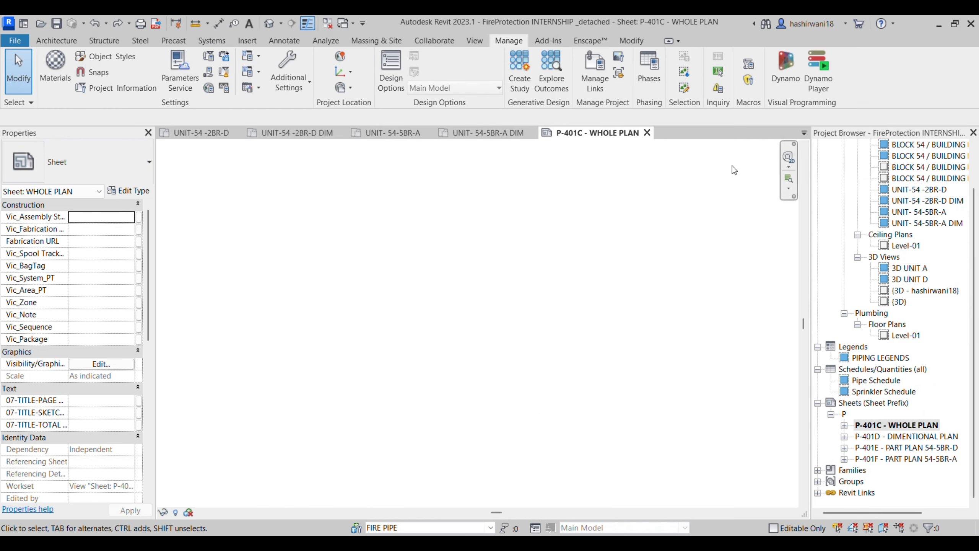
pyautogui.click(845, 425)
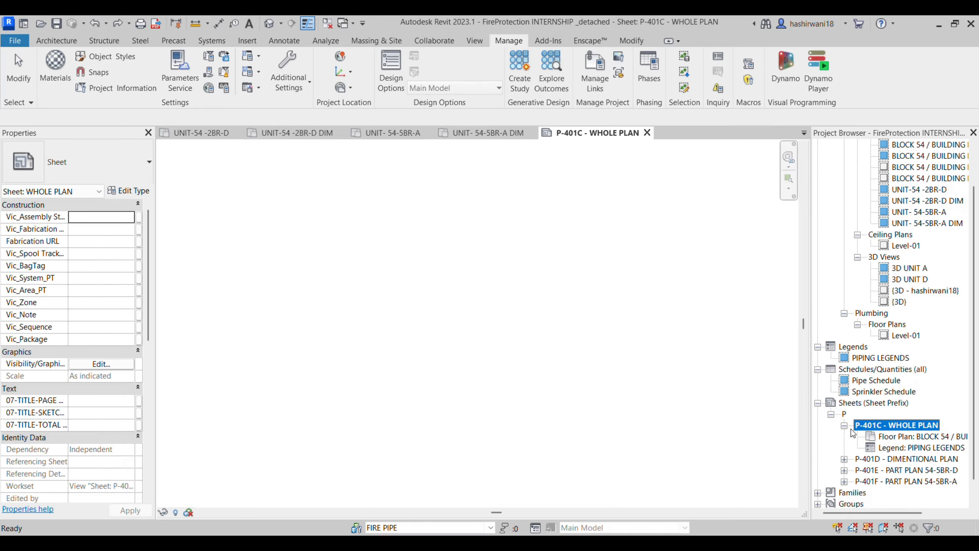
pyautogui.doubleClick(917, 436)
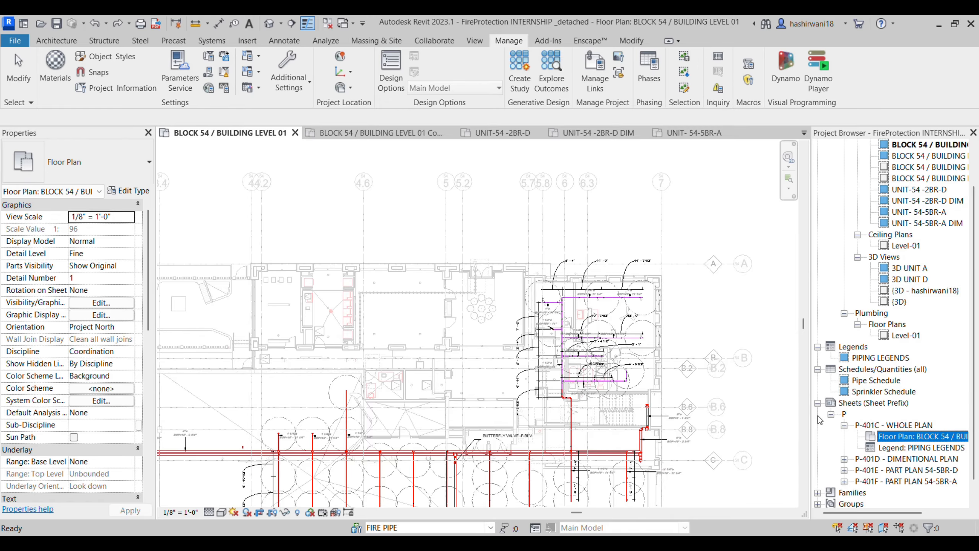
pyautogui.scroll(-4, 777, 424)
pyautogui.moveTo(775, 418); pyautogui.dragTo(696, 341, button='middle')
pyautogui.doubleClick(921, 425)
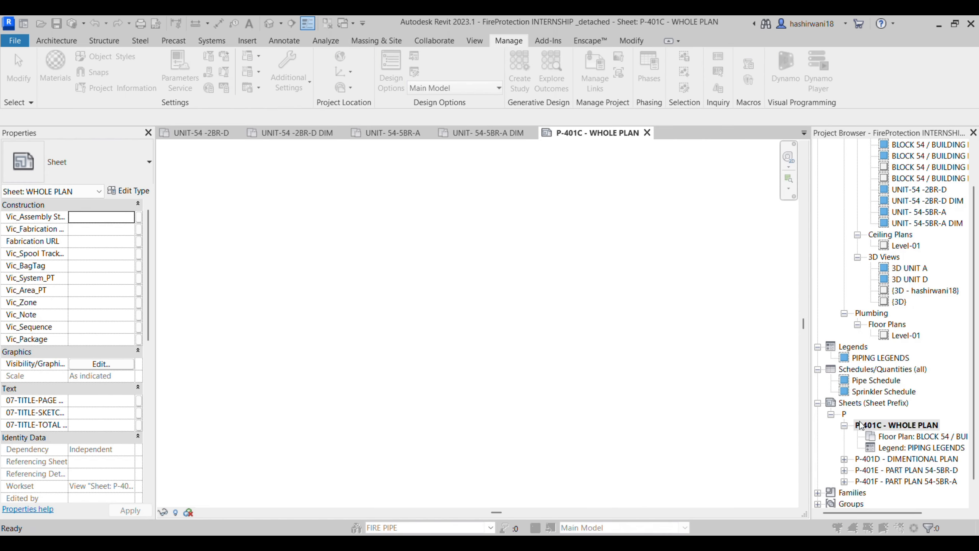
pyautogui.click(547, 224)
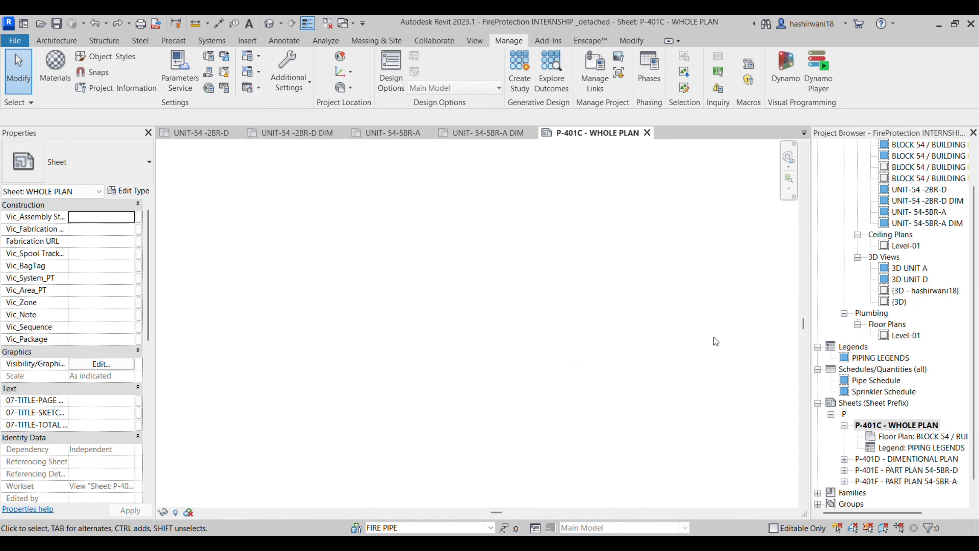
pyautogui.scroll(-2, 871, 448)
# Step: Open sheet P-401D - DIMENTIONAL PLAN and select its PIPING LEGENDS viewport
pyautogui.doubleClick(922, 437)
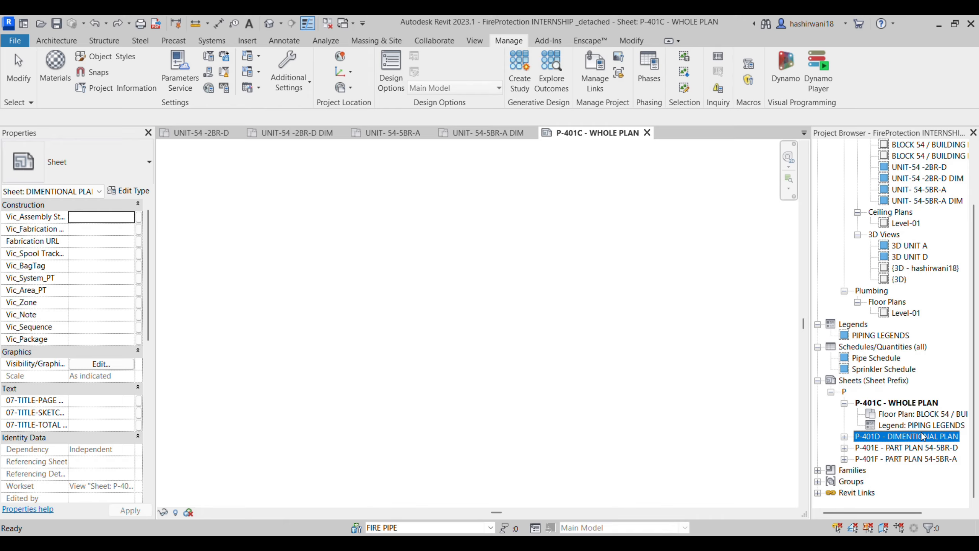
pyautogui.scroll(8, 536, 373)
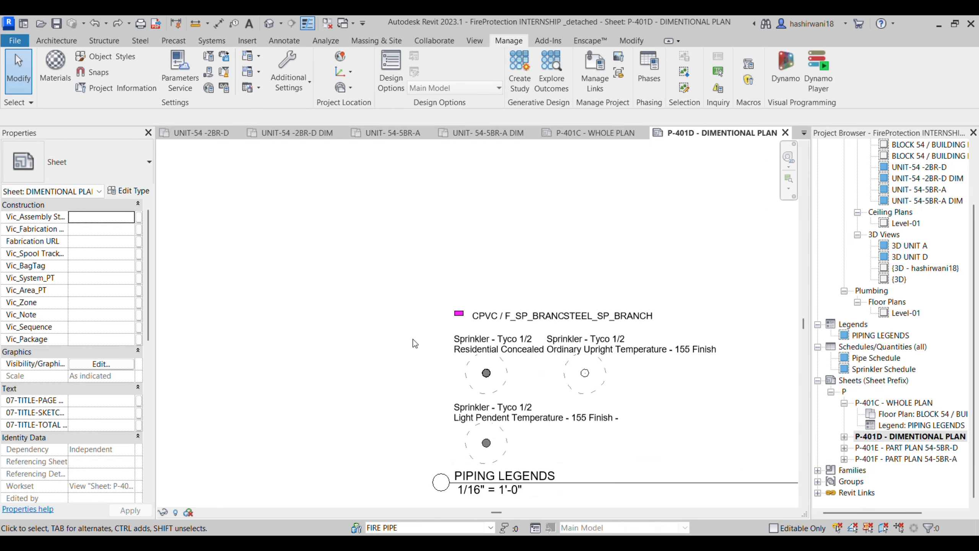
pyautogui.click(546, 362)
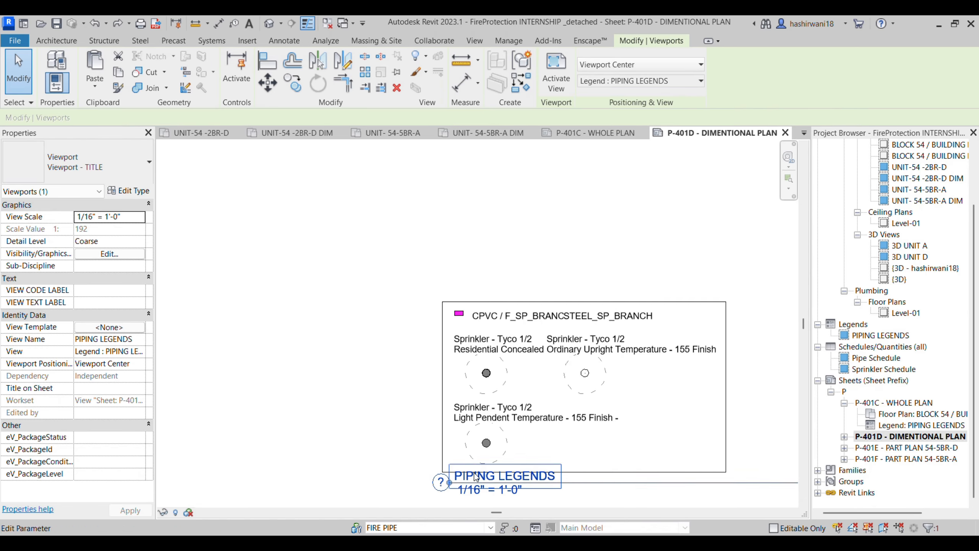
pyautogui.scroll(1, 496, 430)
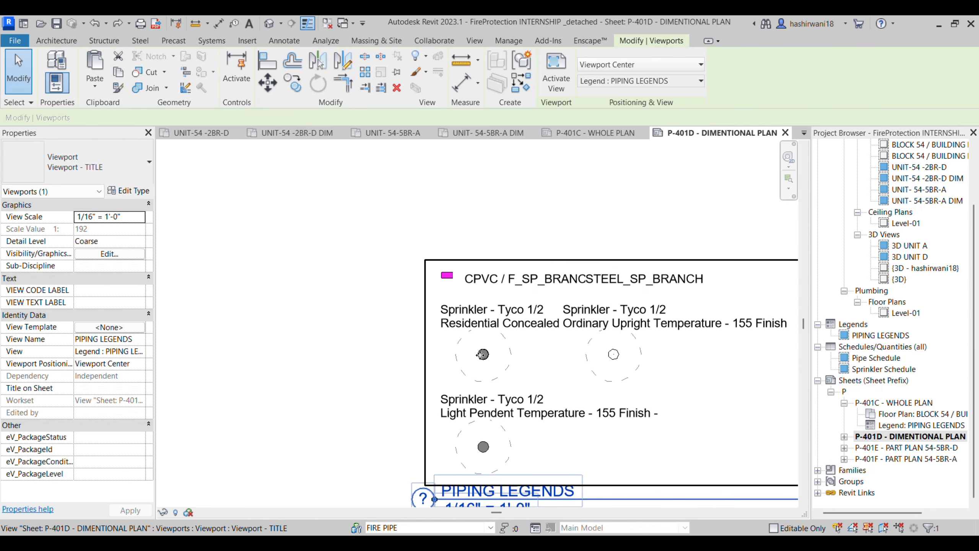
pyautogui.scroll(-5, 482, 278)
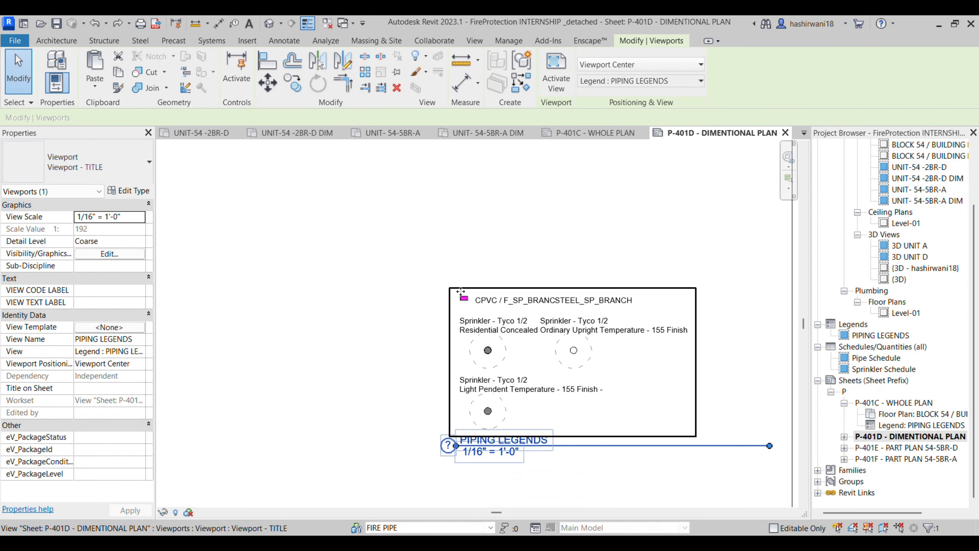
pyautogui.scroll(-2, 398, 361)
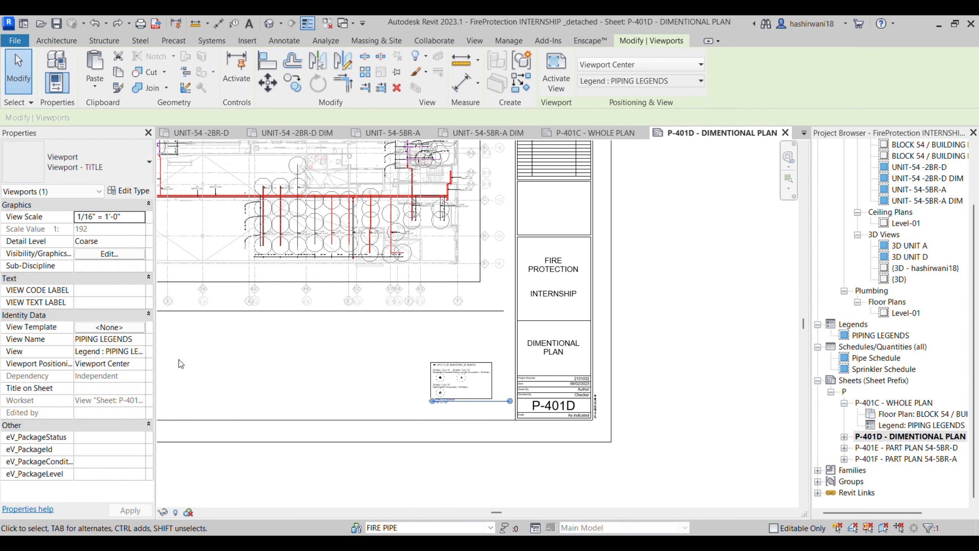
# Step: Check the sheet's view filters in Visibility/Graphics, then close and deselect the legend
pyautogui.press('v')
pyautogui.press('v')
pyautogui.click(439, 91)
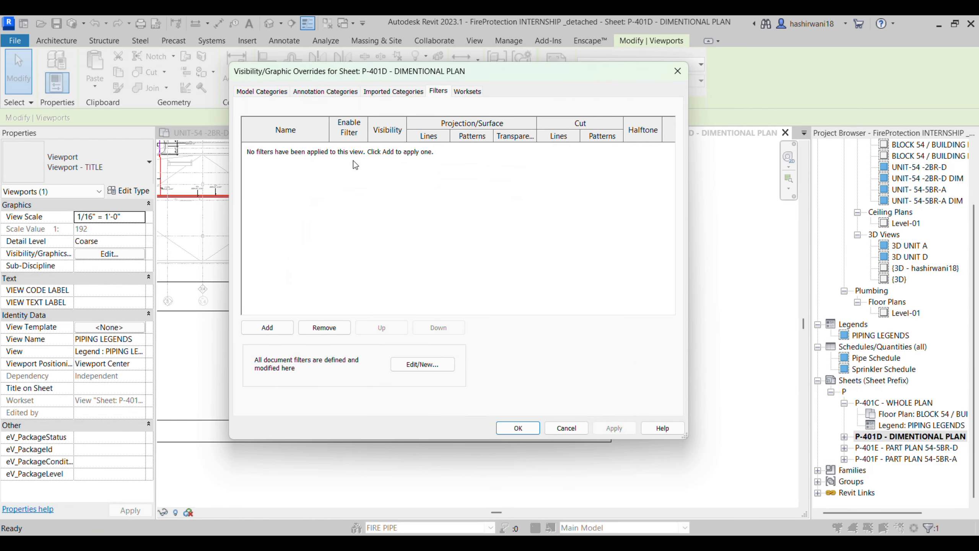
pyautogui.click(681, 77)
pyautogui.press('Escape')
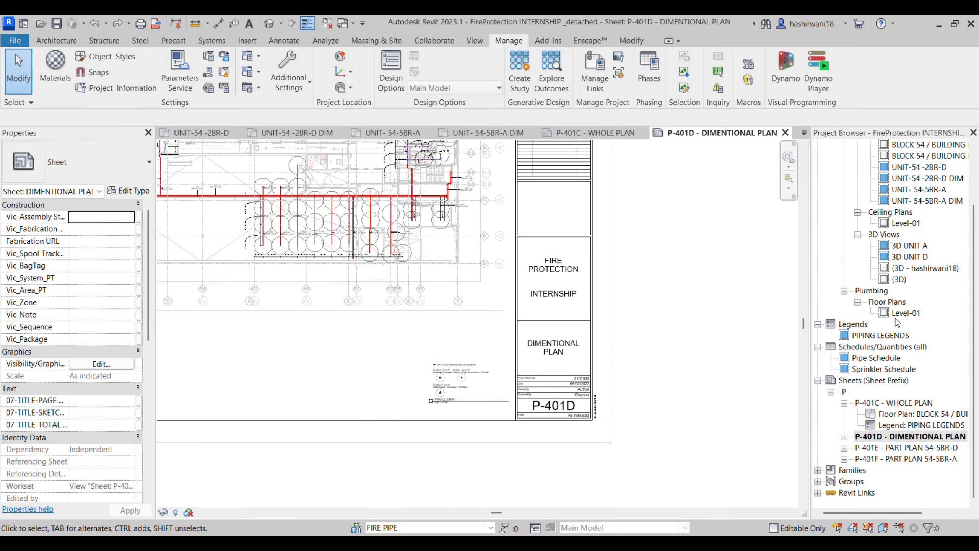
pyautogui.scroll(1, 888, 217)
# Step: Check the BLOCK 54 / BUILDING LEVEL 01 plan's Filters tab, then switch to the default 3D view
pyautogui.doubleClick(920, 166)
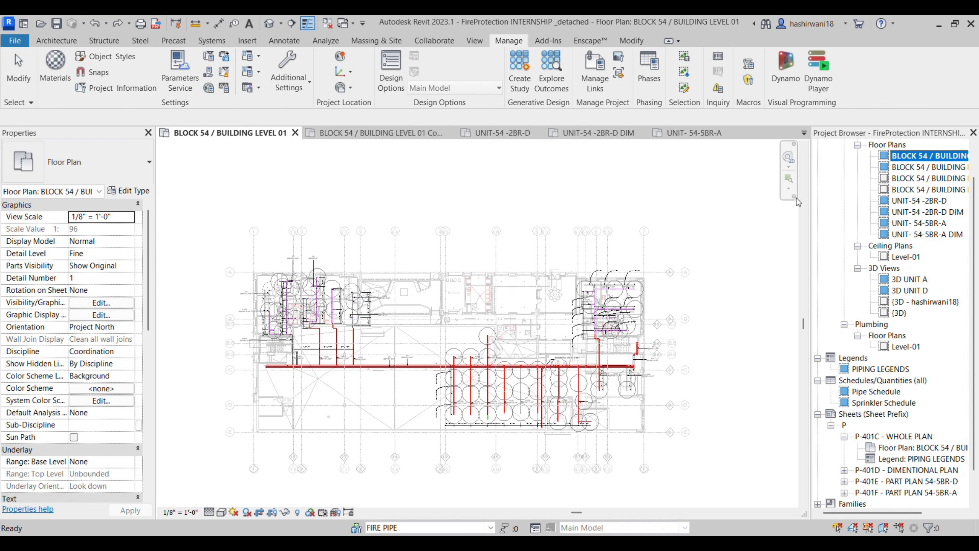
pyautogui.click(710, 381)
pyautogui.press('v')
pyautogui.press('v')
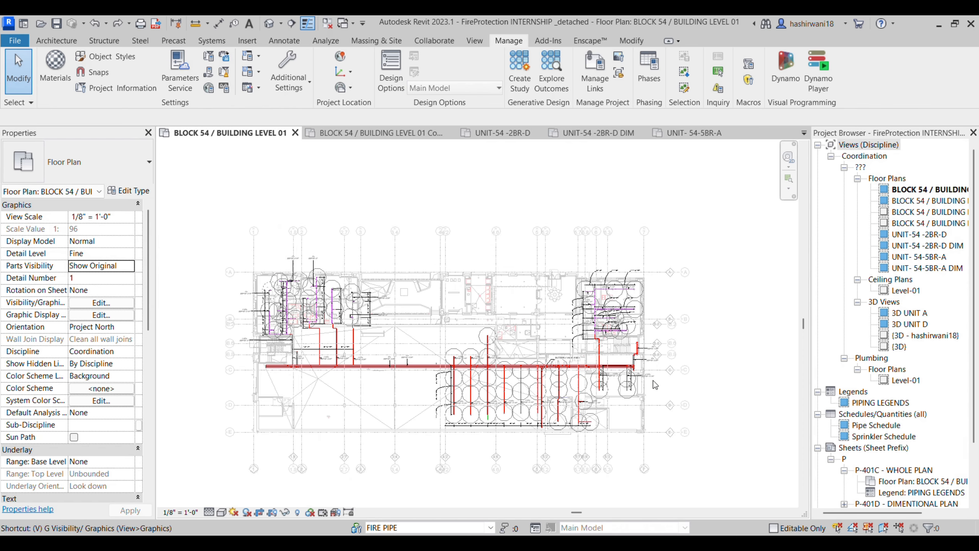
pyautogui.click(525, 92)
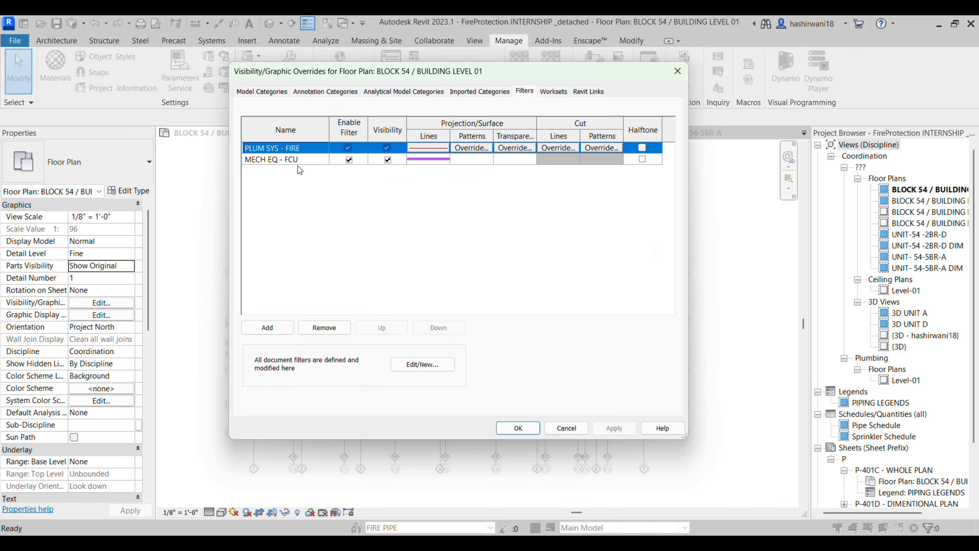
pyautogui.click(684, 77)
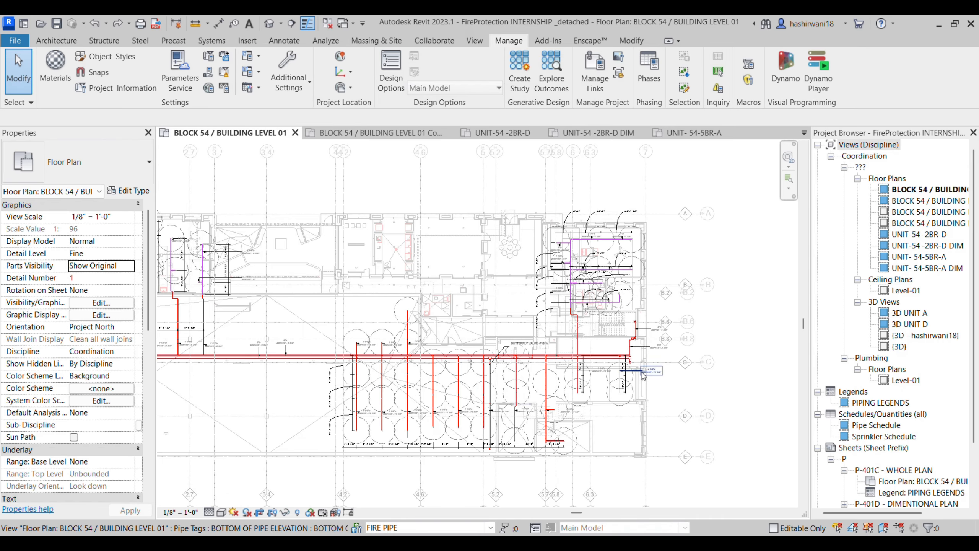
pyautogui.scroll(5, 642, 376)
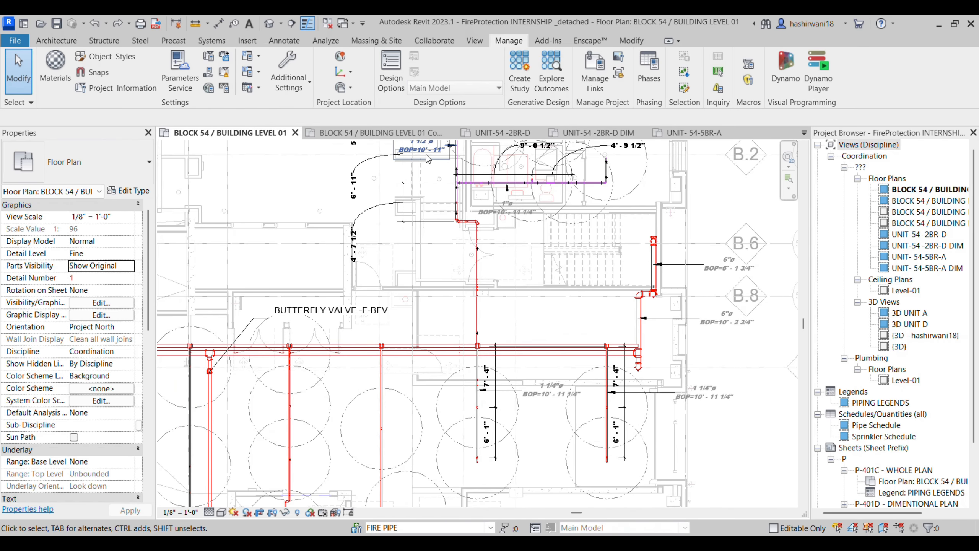
pyautogui.click(266, 29)
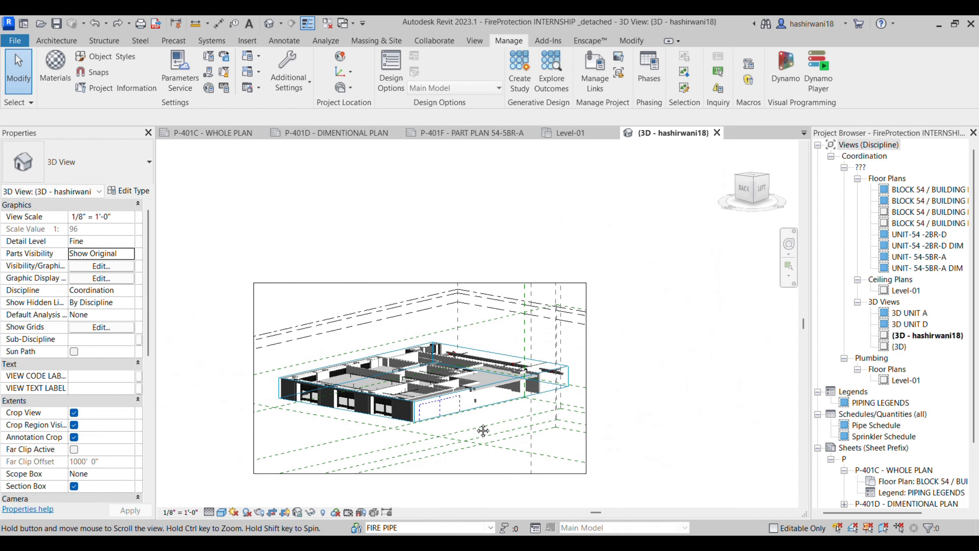
# Step: Set the architectural link to Halftone and Underlay in the 3D view's Revit Links settings
pyautogui.scroll(5, 427, 363)
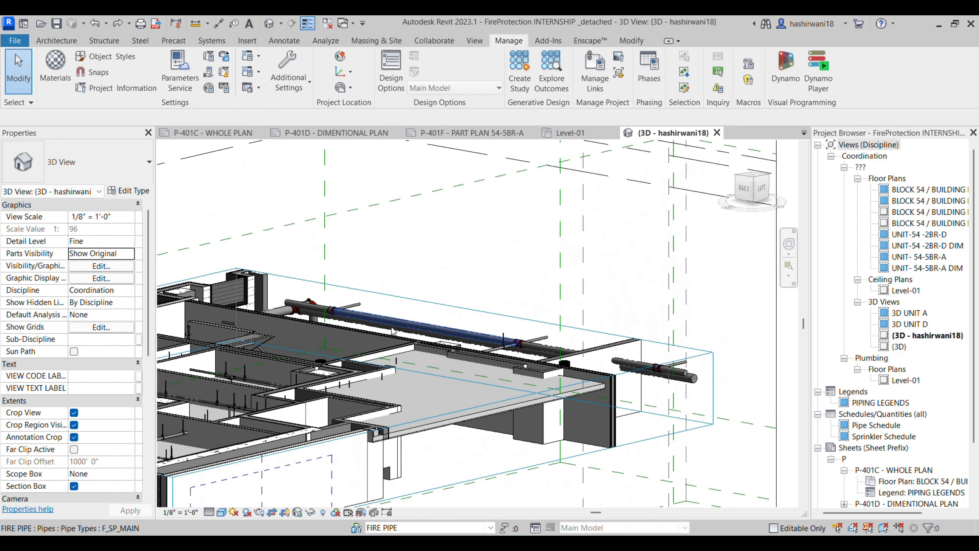
pyautogui.press('v')
pyautogui.press('g')
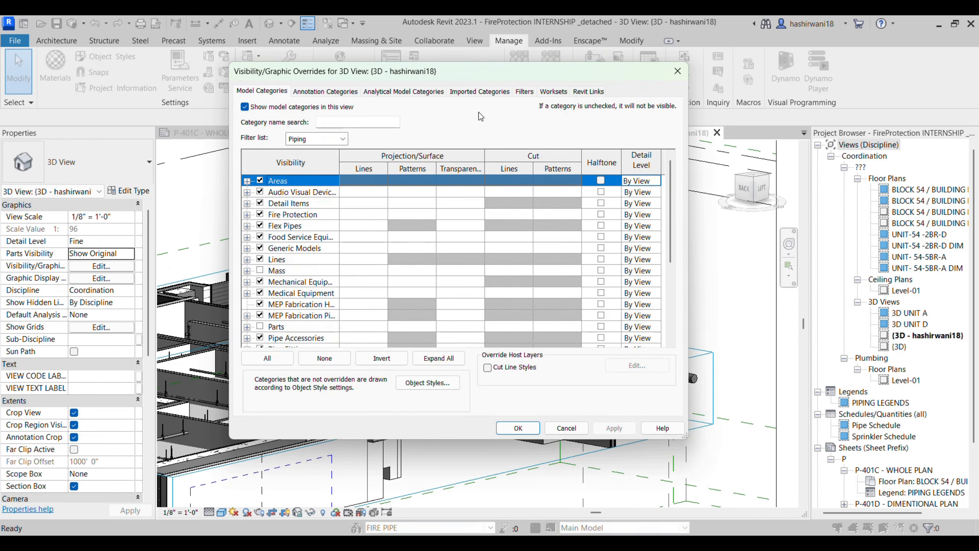
pyautogui.click(588, 91)
pyautogui.click(404, 170)
pyautogui.click(444, 170)
pyautogui.click(528, 430)
# Step: Turn off Crop View and Crop Region Visible for the 3D view
pyautogui.moveTo(450, 343); pyautogui.dragTo(467, 358, button='middle')
pyautogui.scroll(-2, 497, 361)
pyautogui.scroll(-2, 468, 358)
pyautogui.keyDown('shift'); pyautogui.moveTo(370, 400); pyautogui.dragTo(456, 420, button='middle'); pyautogui.keyUp('shift')
pyautogui.moveTo(245, 403); pyautogui.dragTo(497, 392, button='middle')
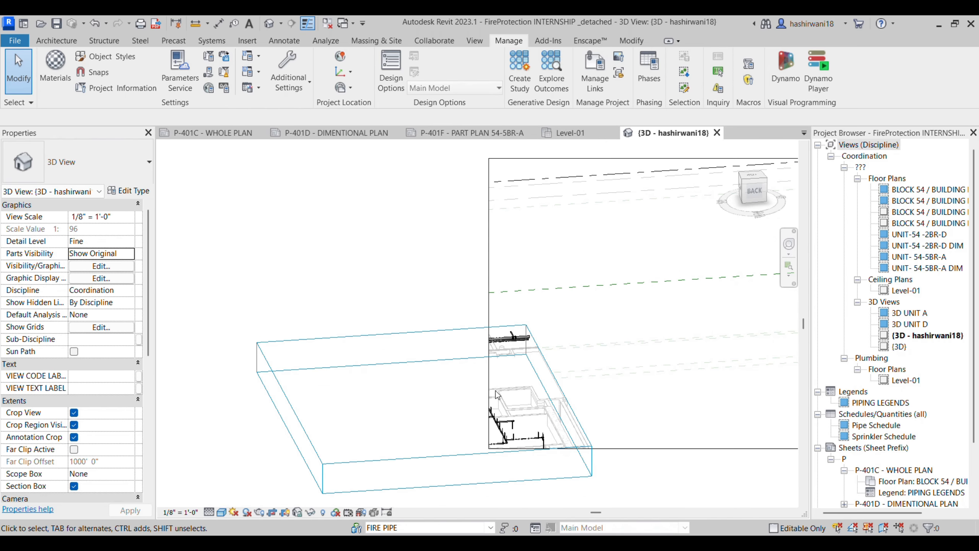
pyautogui.click(489, 332)
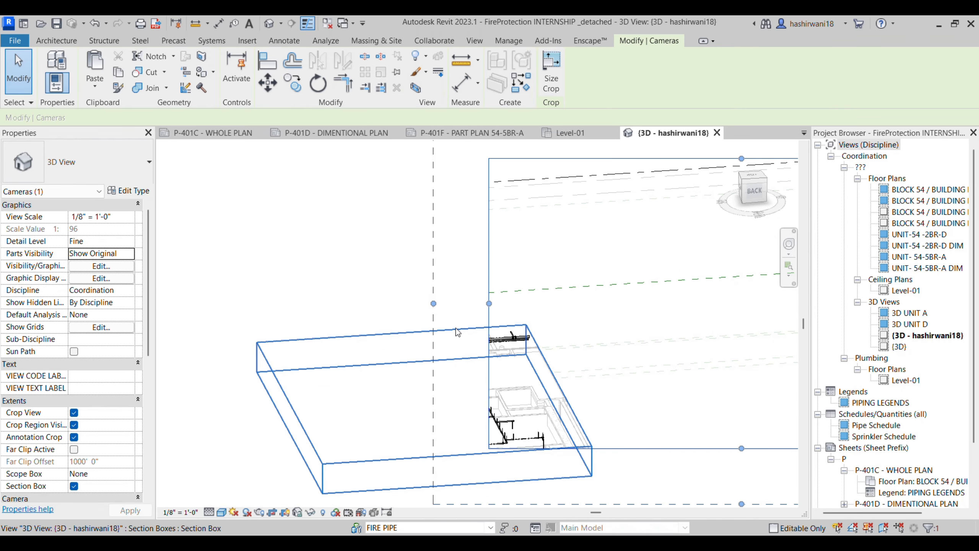
pyautogui.click(75, 412)
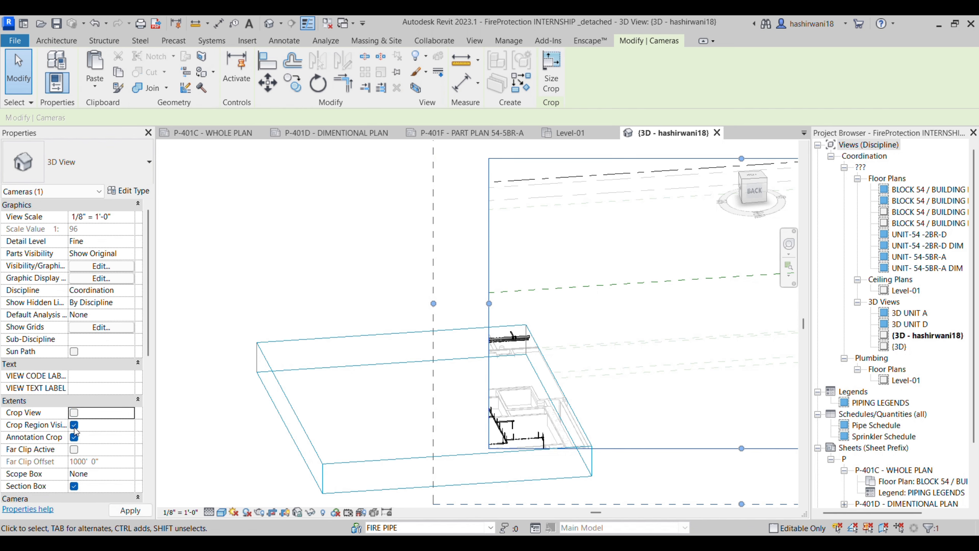
pyautogui.click(74, 424)
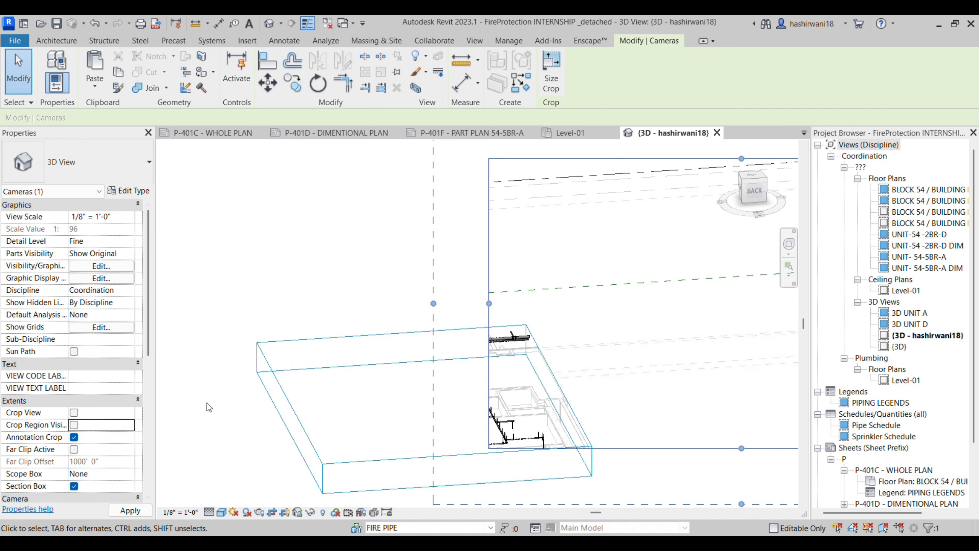
# Step: Drag the section box's top and bottom faces to enclose one unit's sprinkler piping and hangers
pyautogui.scroll(10, 239, 399)
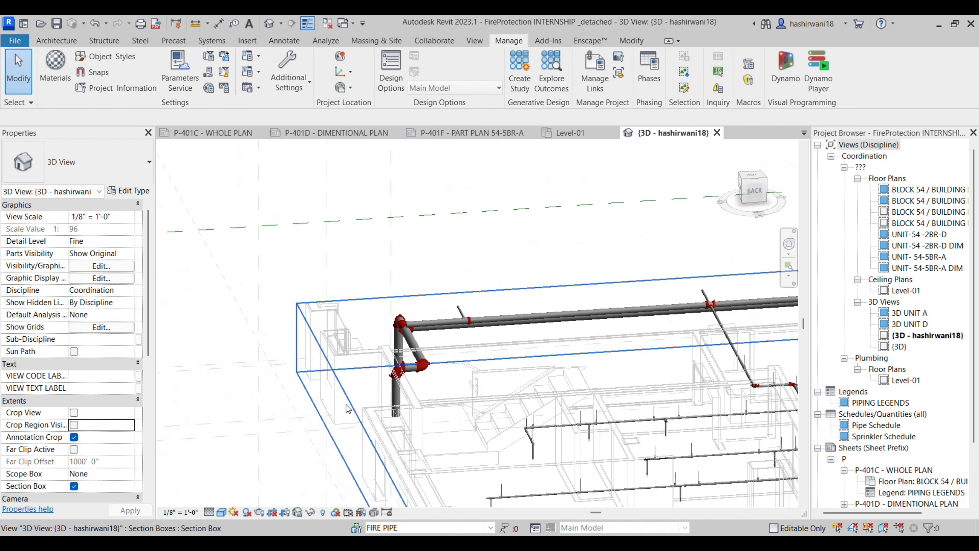
pyautogui.click(363, 419)
pyautogui.scroll(-5, 364, 418)
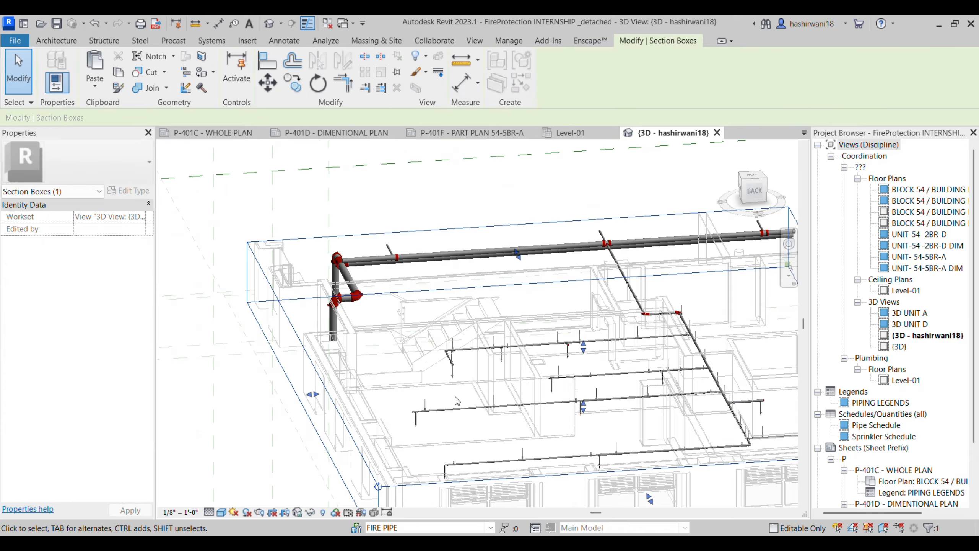
pyautogui.moveTo(581, 458); pyautogui.dragTo(583, 476)
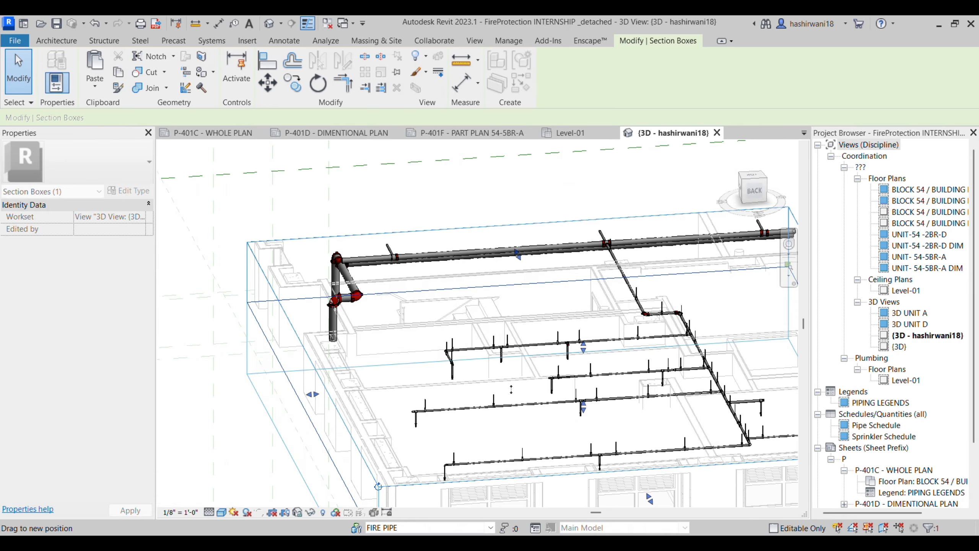
pyautogui.moveTo(598, 350); pyautogui.dragTo(500, 304, button='middle')
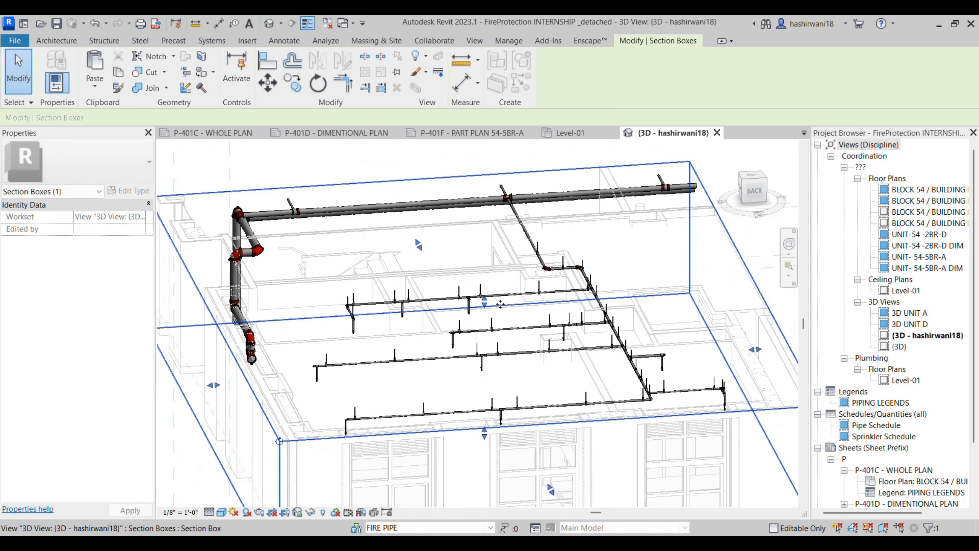
pyautogui.moveTo(484, 303); pyautogui.dragTo(505, 373)
pyautogui.moveTo(486, 436); pyautogui.dragTo(468, 460)
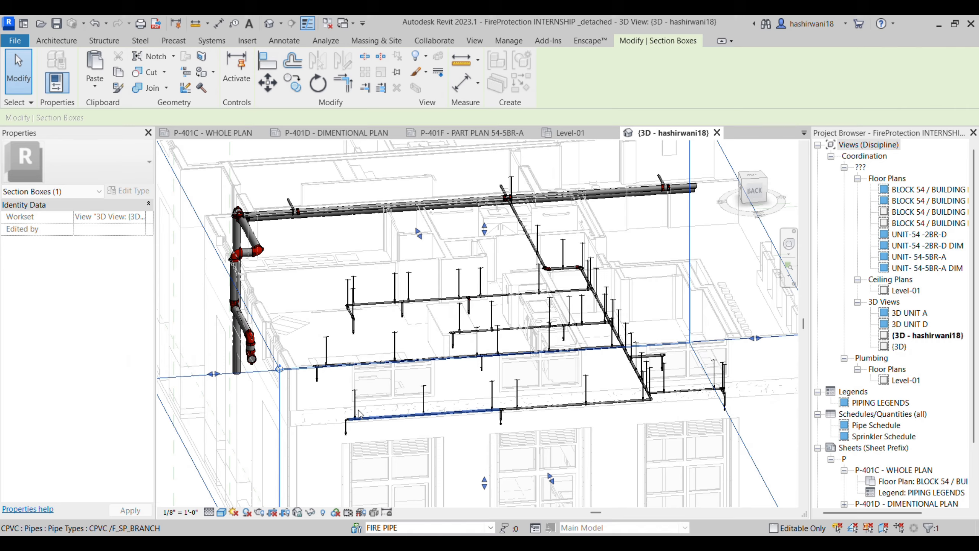
pyautogui.moveTo(404, 421); pyautogui.dragTo(413, 340, button='middle')
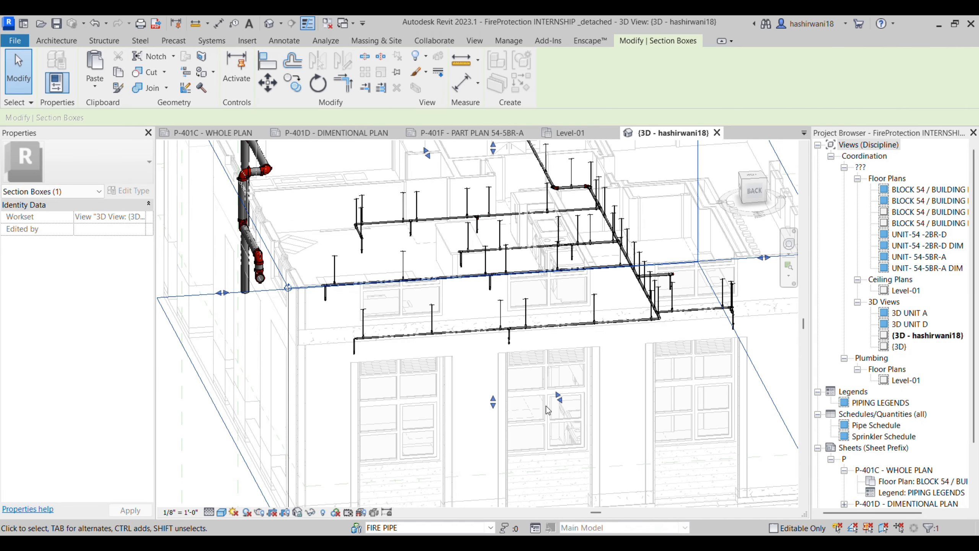
pyautogui.moveTo(492, 403); pyautogui.dragTo(481, 447)
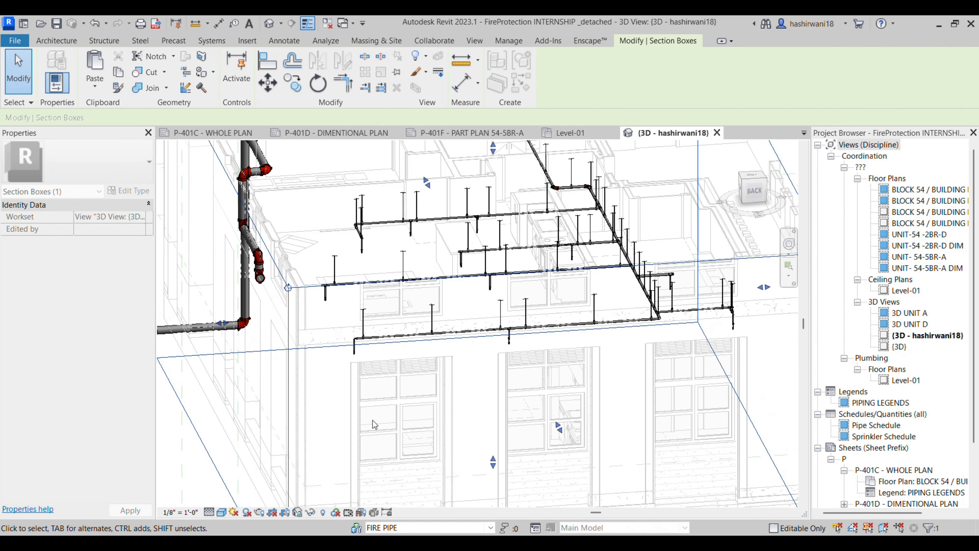
pyautogui.keyDown('shift'); pyautogui.moveTo(372, 419); pyautogui.dragTo(249, 355, button='middle'); pyautogui.keyUp('shift')
pyautogui.scroll(3, 295, 372)
pyautogui.scroll(-6, 294, 372)
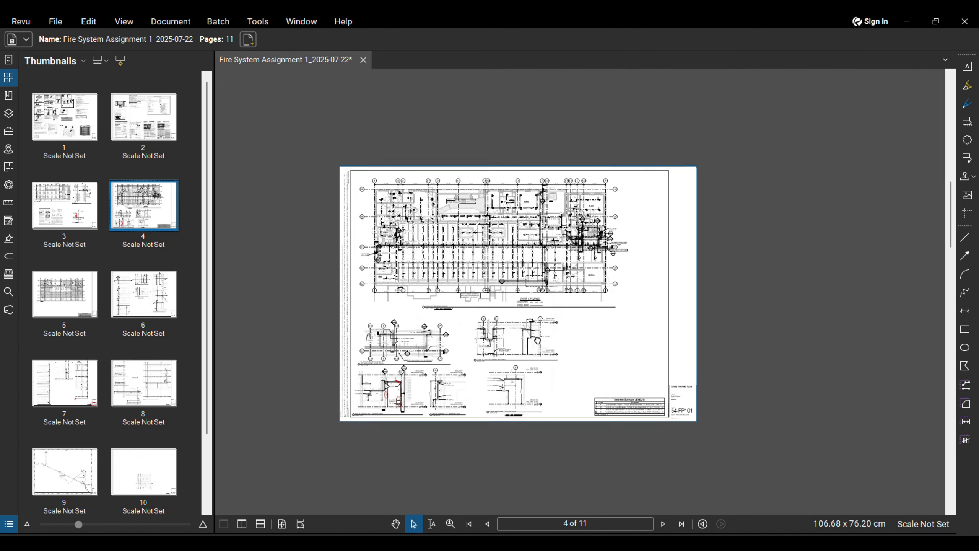
# Step: View page 7, then follow the riser on page 9's standpipe isometric
pyautogui.scroll(3, 357, 350)
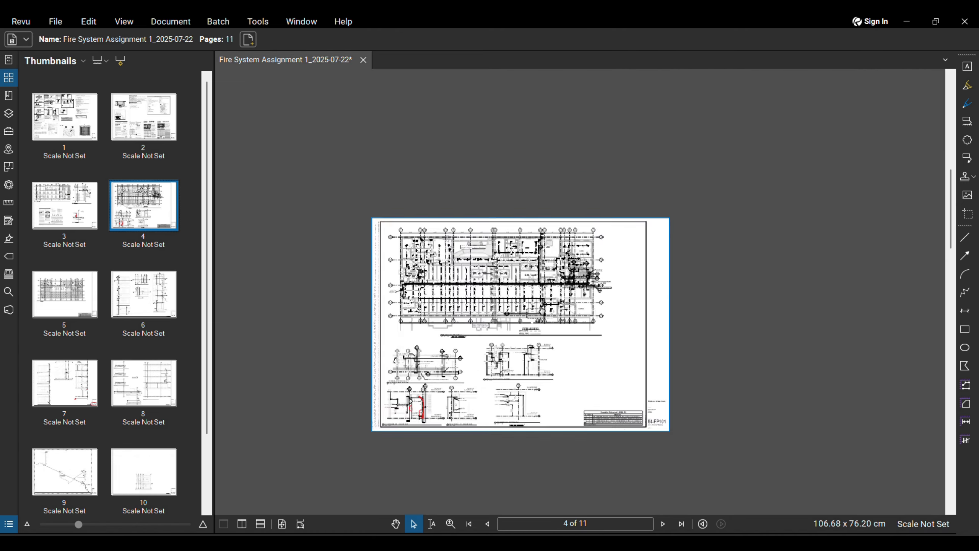
pyautogui.scroll(-2, 133, 342)
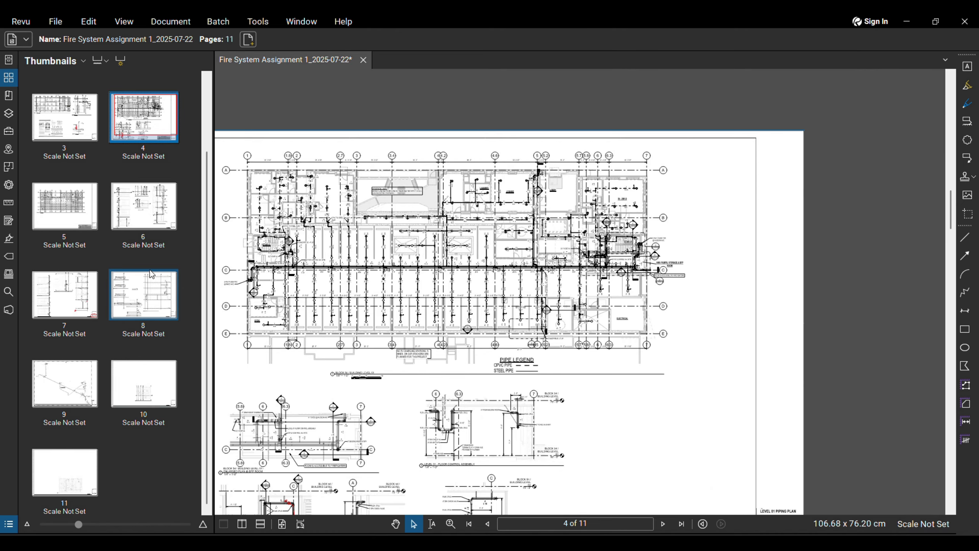
pyautogui.click(79, 311)
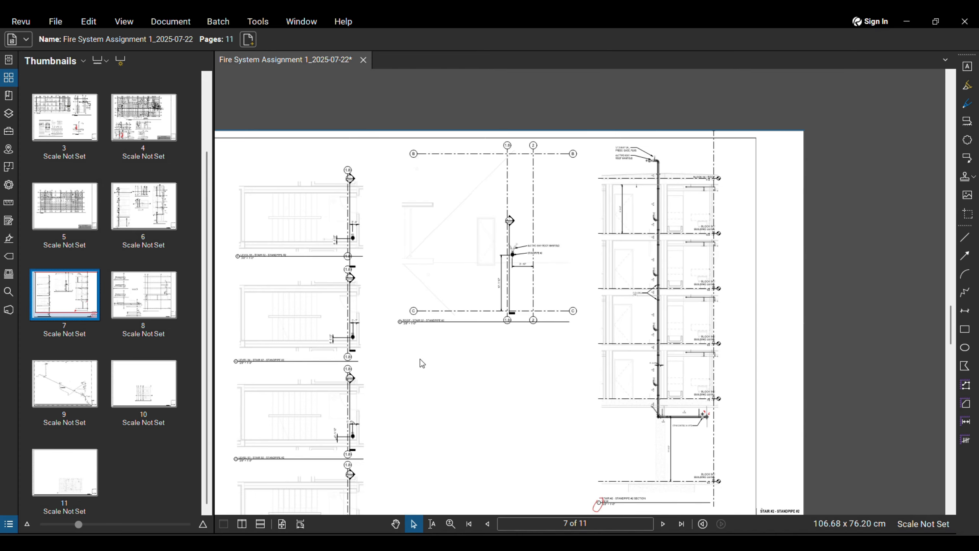
pyautogui.click(65, 383)
pyautogui.scroll(3, 555, 380)
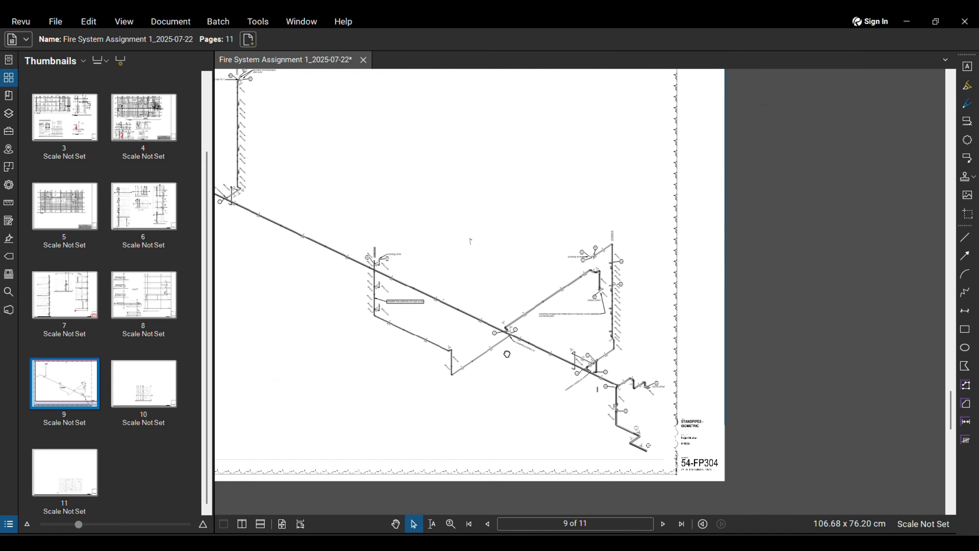
pyautogui.scroll(3, 613, 370)
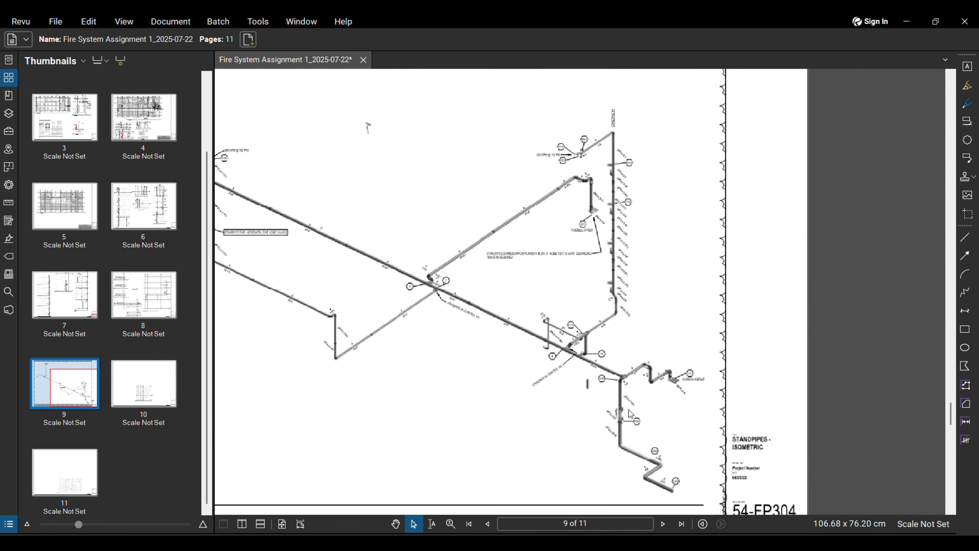
pyautogui.scroll(5, 521, 242)
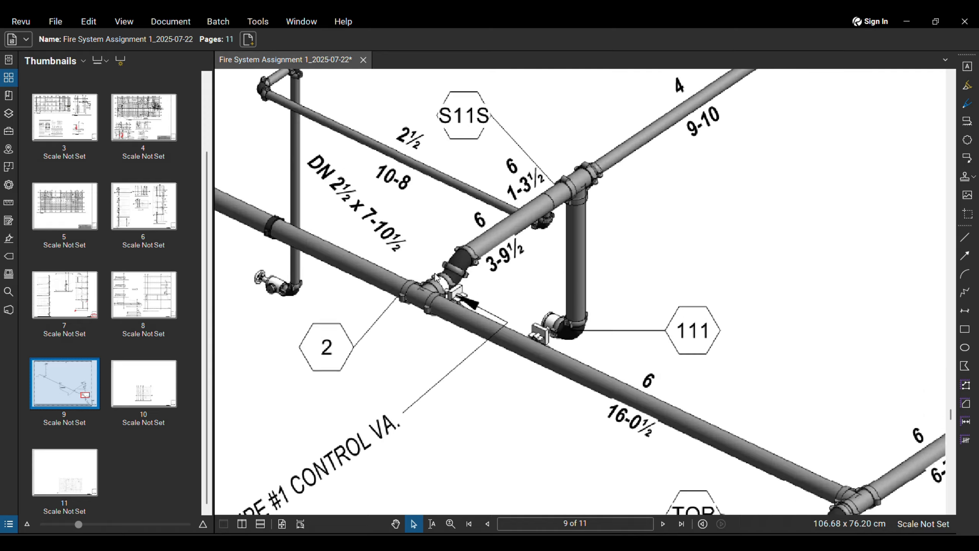
pyautogui.scroll(-2, 520, 242)
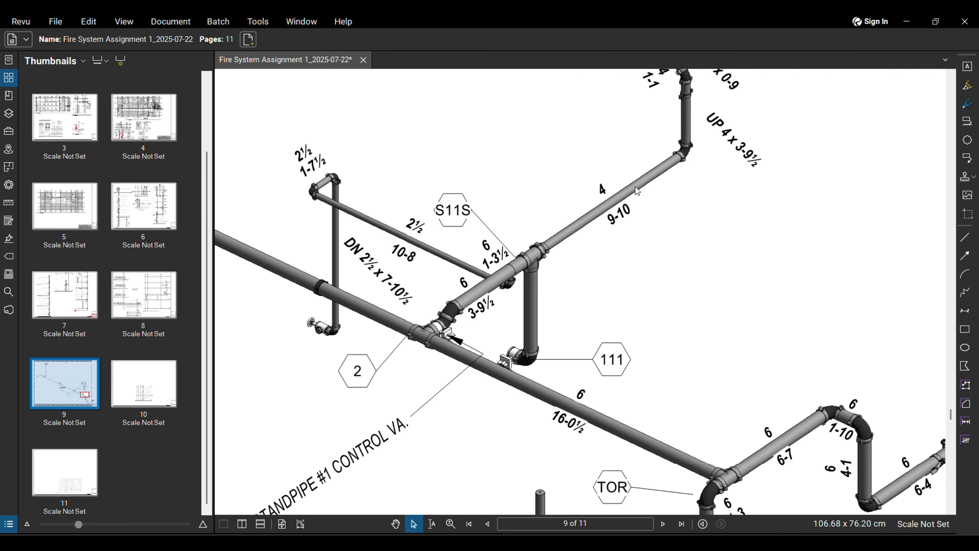
pyautogui.moveTo(635, 187); pyautogui.dragTo(605, 256, button='middle')
pyautogui.scroll(-1, 604, 256)
pyautogui.scroll(3, 623, 217)
pyautogui.moveTo(632, 207); pyautogui.dragTo(590, 336, button='middle')
pyautogui.scroll(-2, 590, 336)
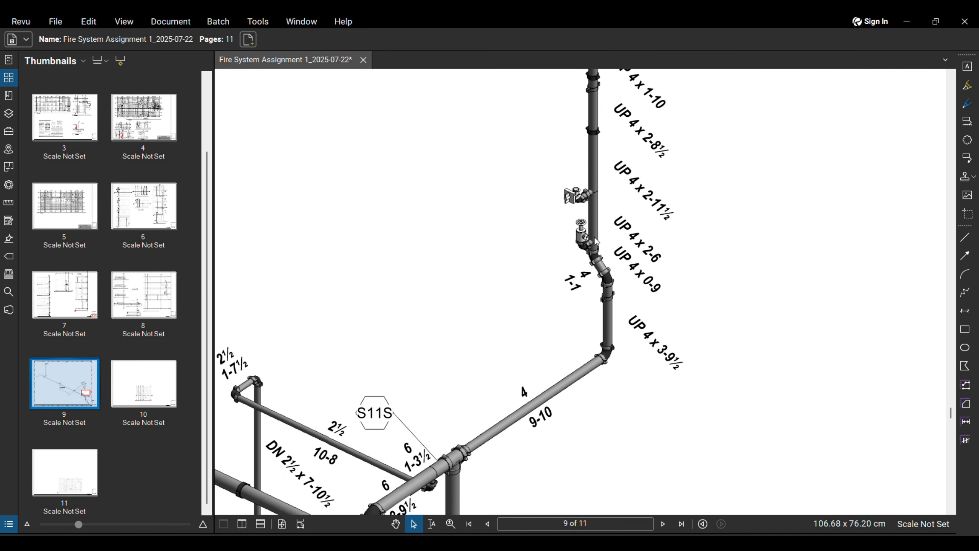
pyautogui.moveTo(594, 237); pyautogui.dragTo(594, 269, button='middle')
# Step: Open page 8 and zoom around the standpipe riser section
pyautogui.click(148, 295)
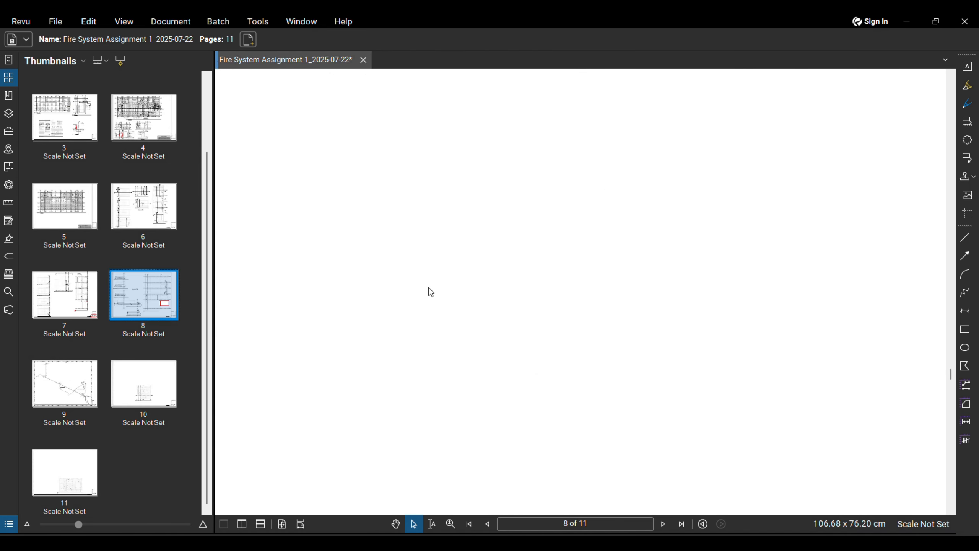
pyautogui.moveTo(721, 230); pyautogui.dragTo(669, 254, button='middle')
pyautogui.scroll(-7, 668, 254)
pyautogui.scroll(-2, 685, 182)
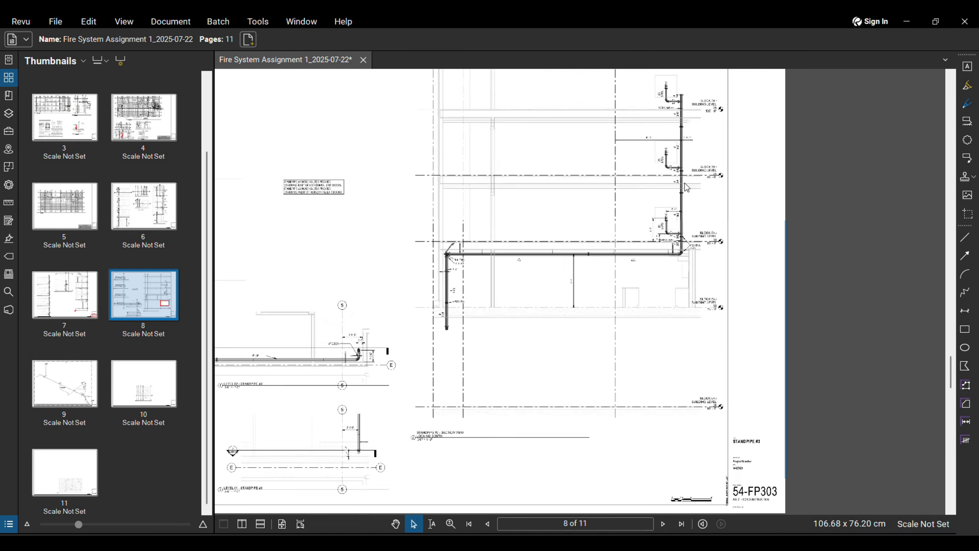
pyautogui.scroll(8, 686, 181)
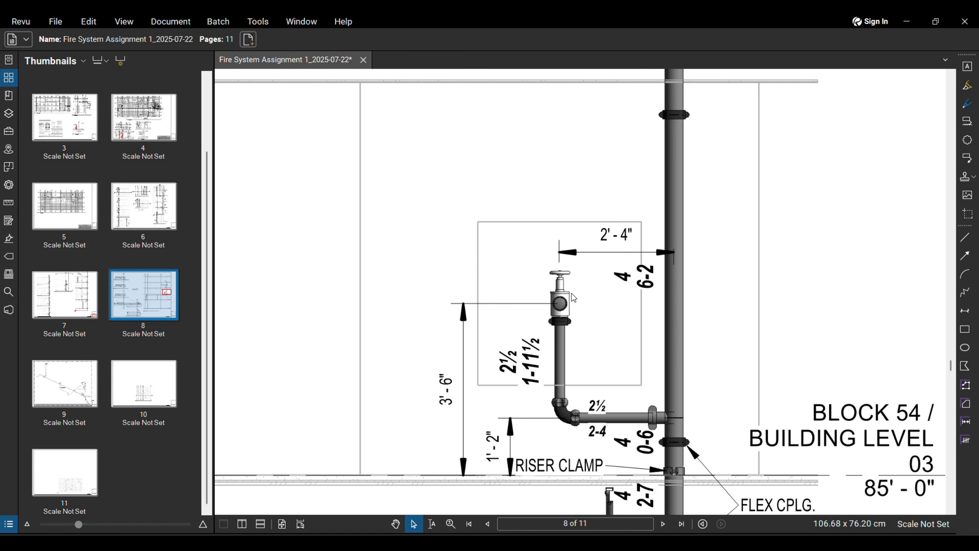
pyautogui.scroll(-4, 573, 296)
pyautogui.scroll(3, 591, 293)
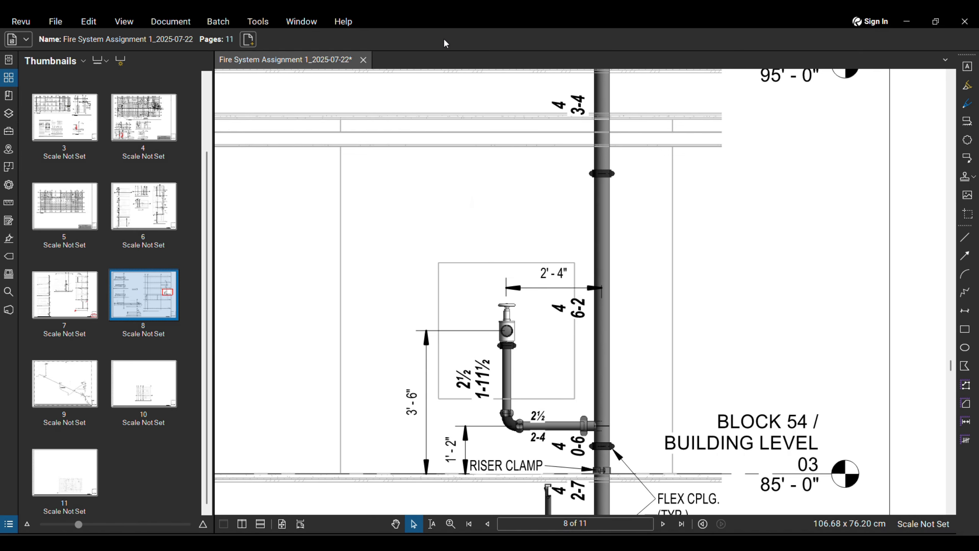
pyautogui.scroll(-5, 412, 201)
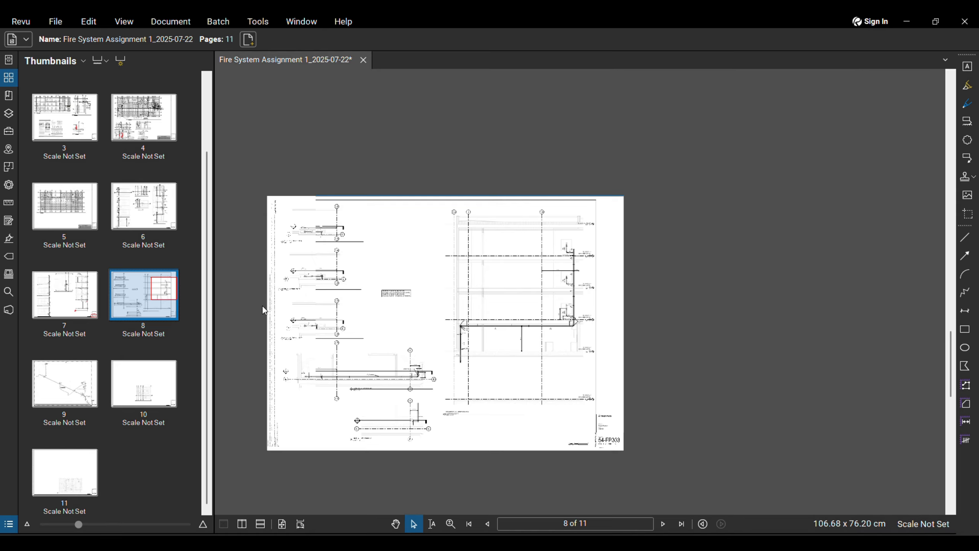
# Step: Move through page 9 to page 10, sheet 54-FP402, and zoom around its unit plan
pyautogui.click(56, 375)
pyautogui.click(149, 382)
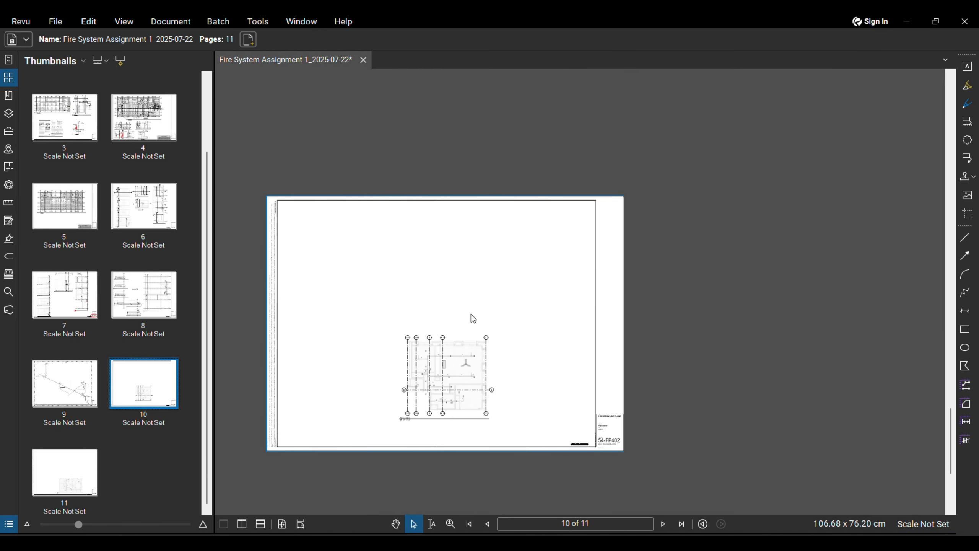
pyautogui.scroll(4, 433, 326)
pyautogui.scroll(-1, 598, 294)
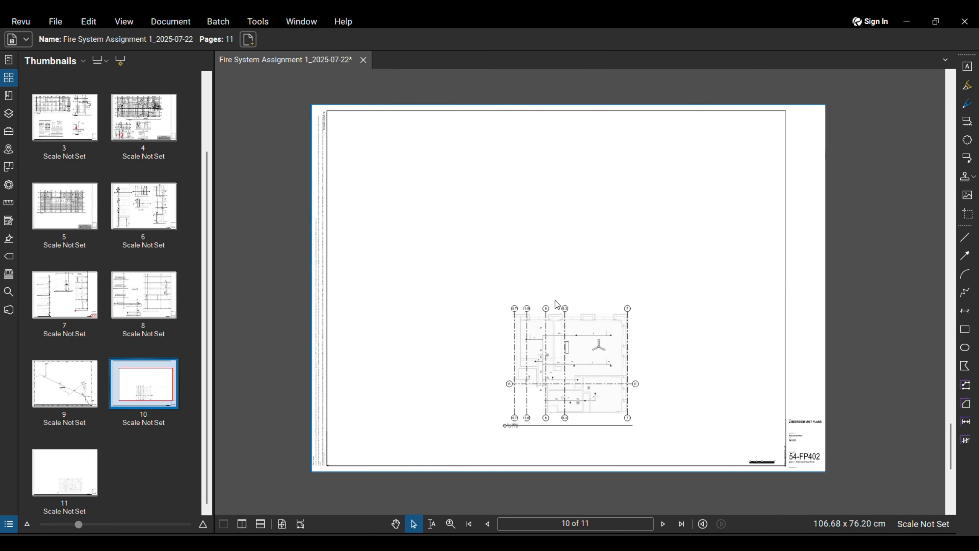